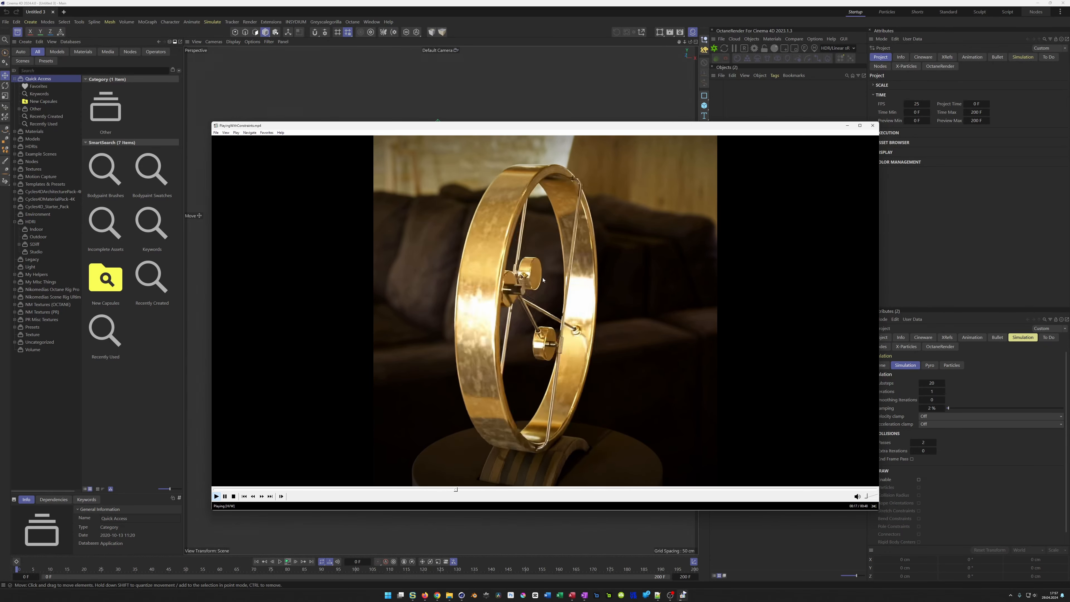
- Pause the reference animation, examine a slightly later frame of the golden wheel mechanism, and close the video player
{"action": "left_click", "coordinate": [488, 312]}
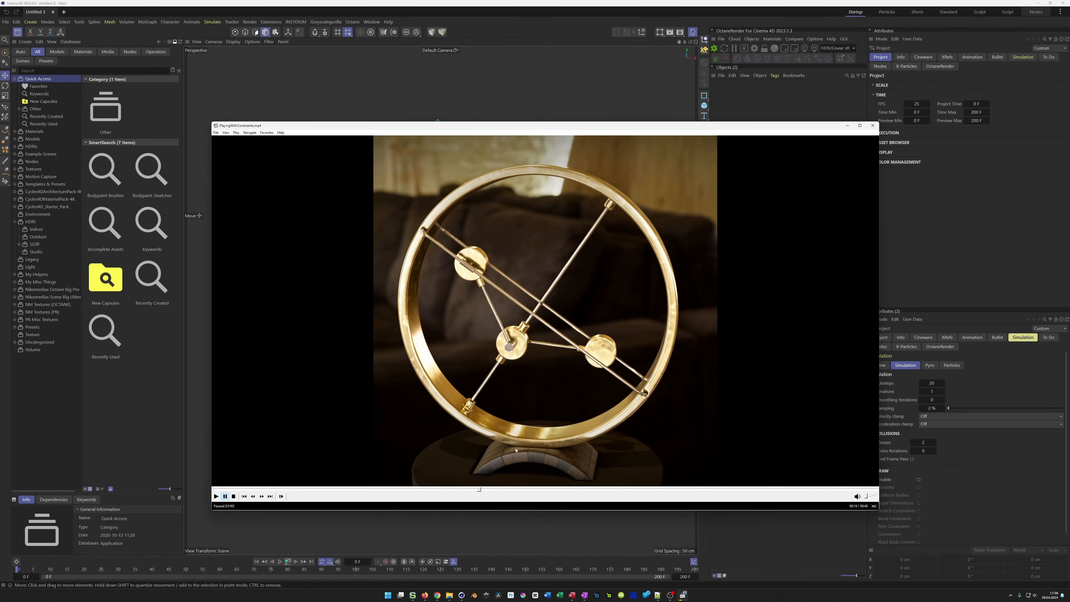
{"action": "left_click", "coordinate": [489, 490]}
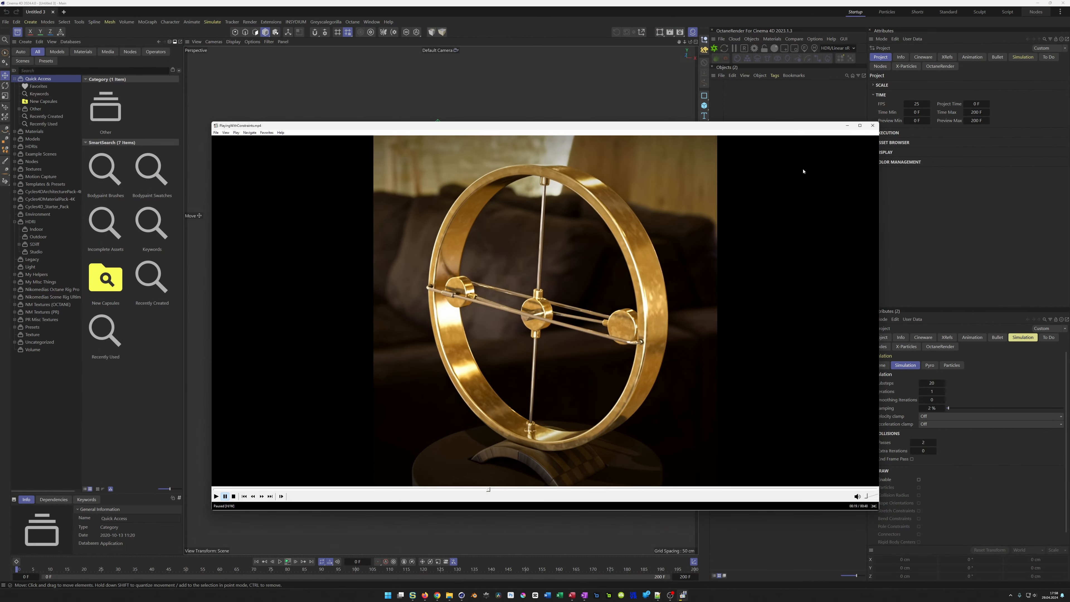
{"action": "left_click", "coordinate": [872, 125]}
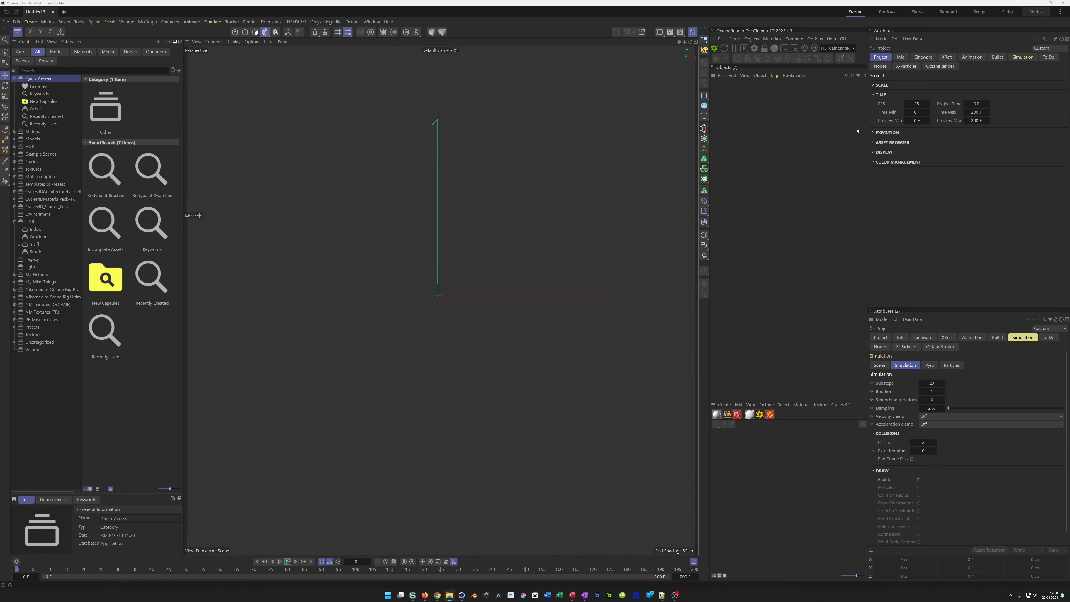
- Maximize the Front view and add a cylinder primitive to the scene
{"action": "middle_click", "coordinate": [494, 351]}
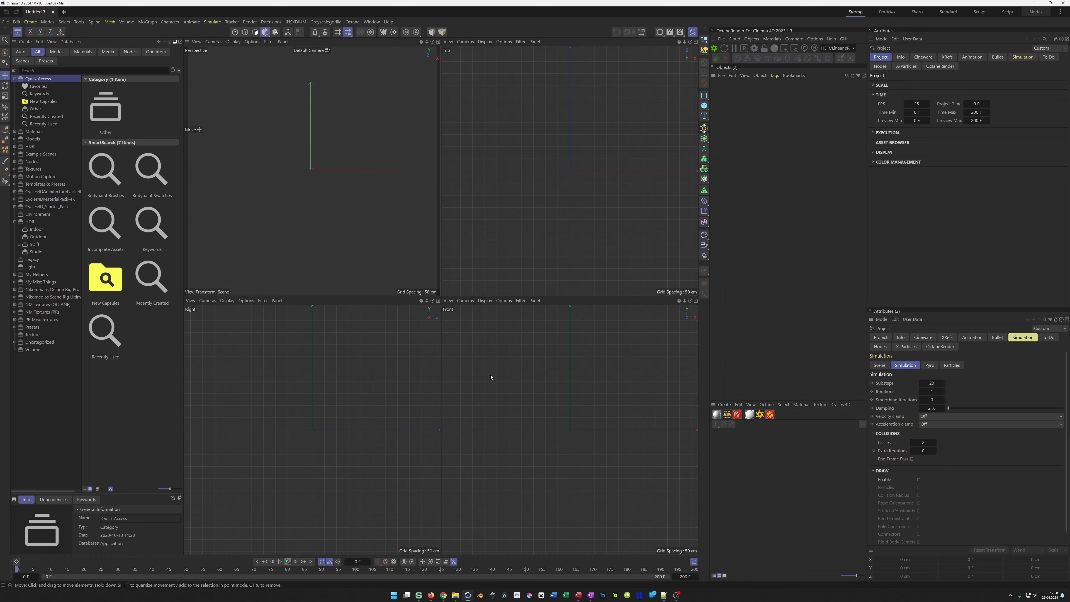
{"action": "middle_click", "coordinate": [510, 392]}
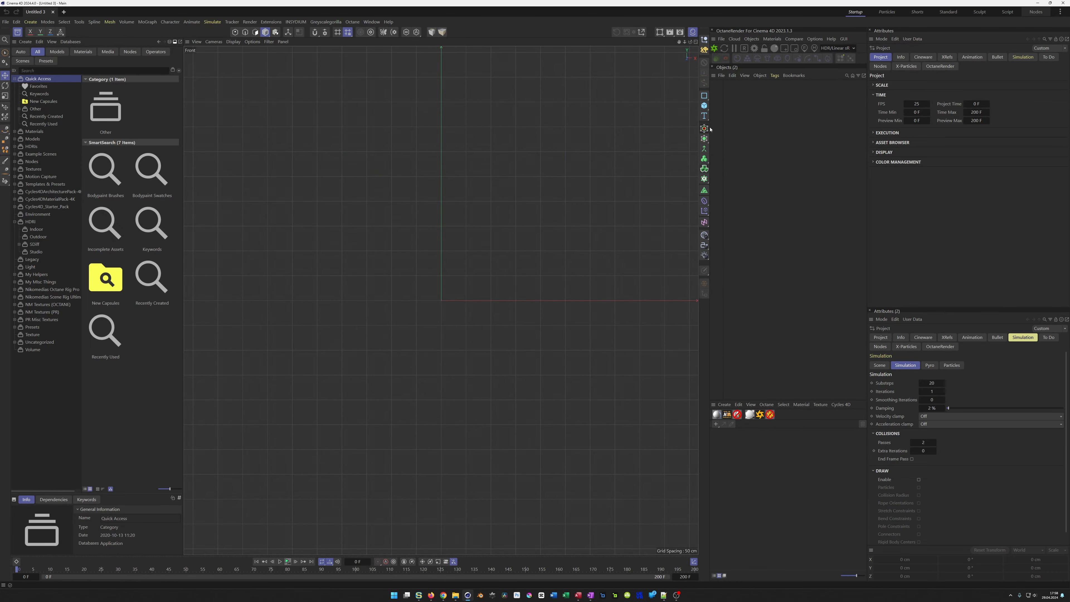
{"action": "left_click", "coordinate": [705, 106]}
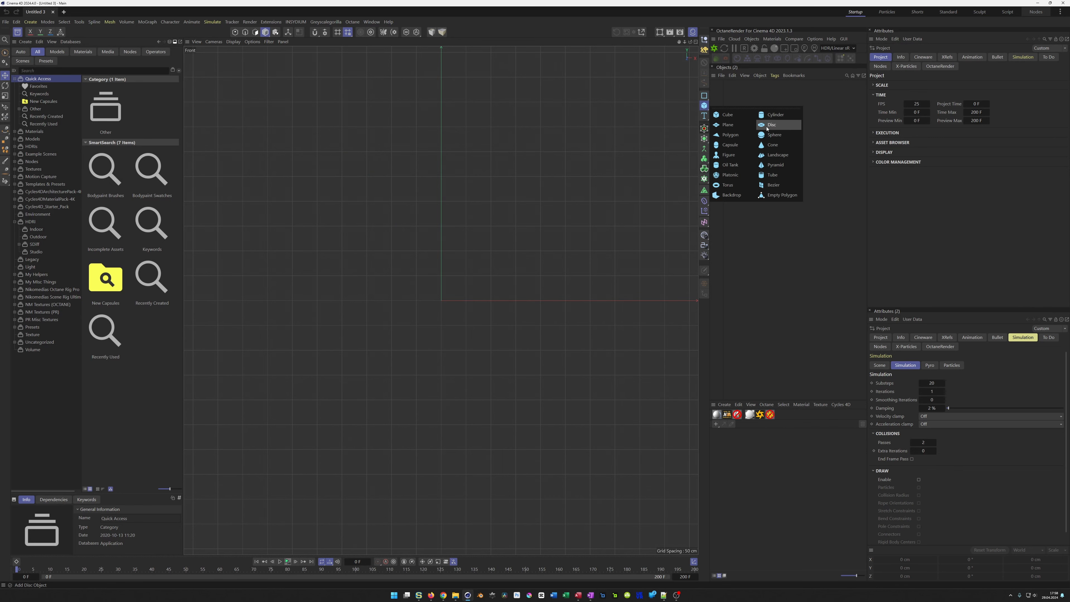
{"action": "left_click", "coordinate": [775, 114]}
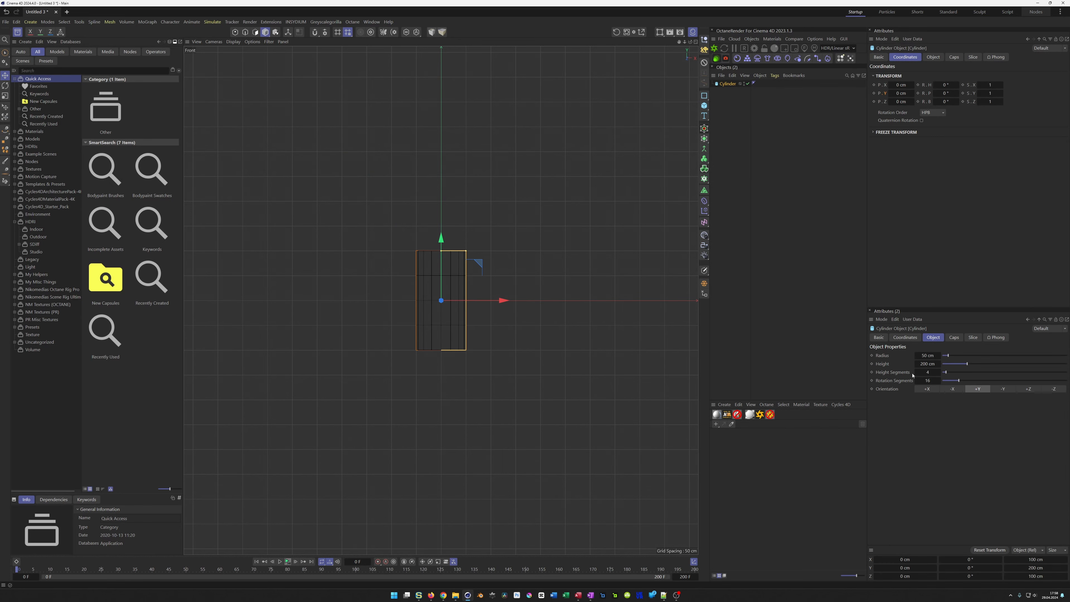
- Orient the cylinder along +Z and set its height to 40 cm
{"action": "left_click", "coordinate": [1033, 391]}
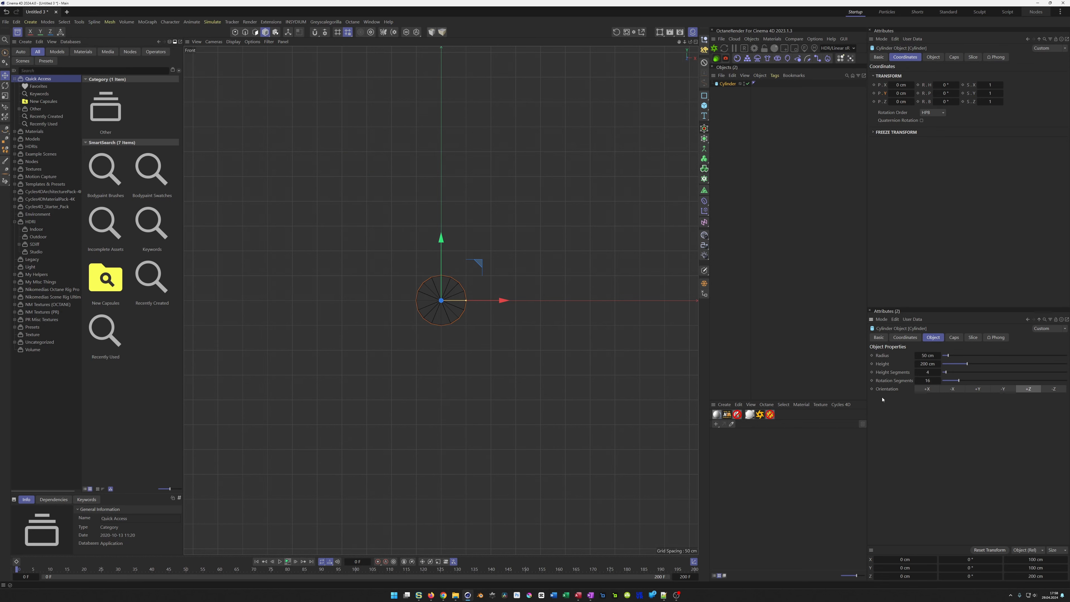
{"action": "left_click", "coordinate": [933, 57]}
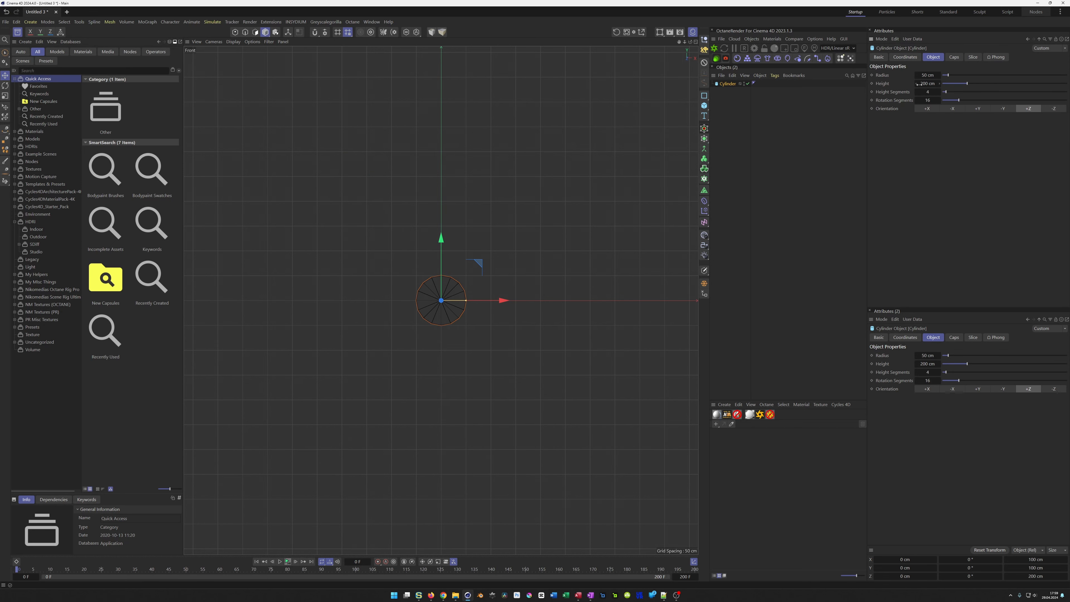
{"action": "left_click", "coordinate": [930, 84]}
{"action": "type", "text": "40"}
{"action": "key", "text": "Return"}
{"action": "scroll", "coordinate": [440, 298], "scroll_direction": "up", "scroll_amount": 3}
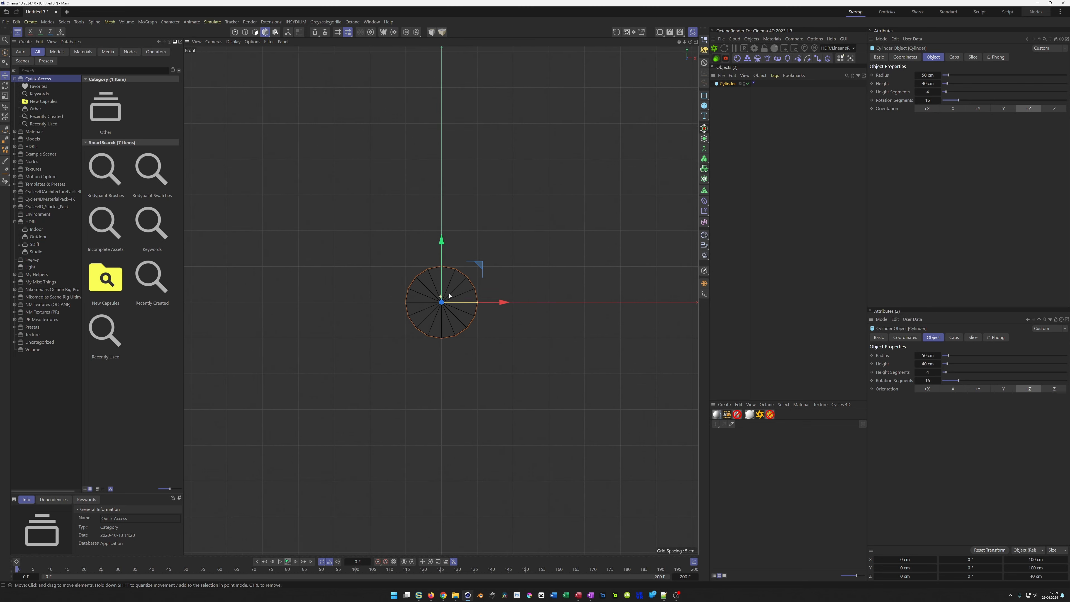
- Duplicate the cylinder along the X axis, placing one copy at -300 cm and another at 300 cm
{"action": "right_click_drag", "start_coordinate": [447, 296], "coordinate": [468, 320], "text": "alt"}
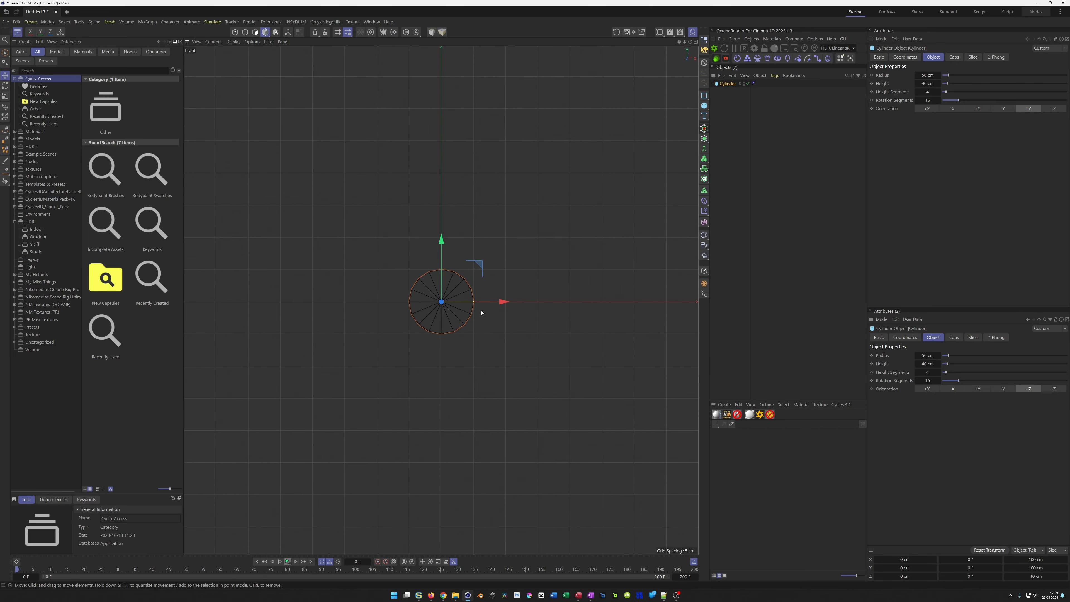
{"action": "left_click_drag", "start_coordinate": [504, 302], "coordinate": [697, 316]}
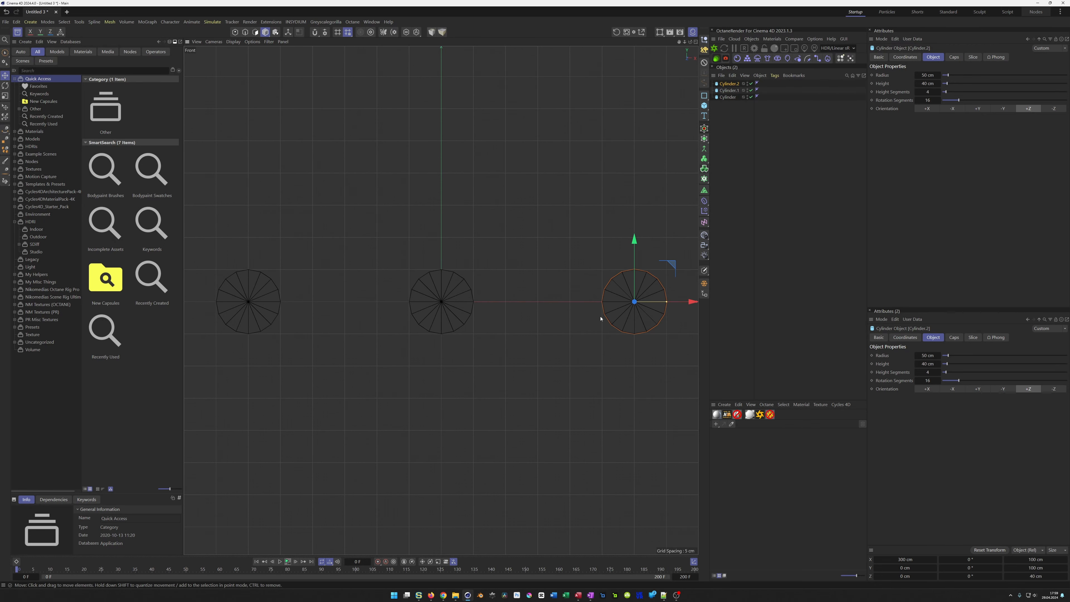
{"action": "scroll", "coordinate": [501, 314], "scroll_direction": "down", "scroll_amount": 1}
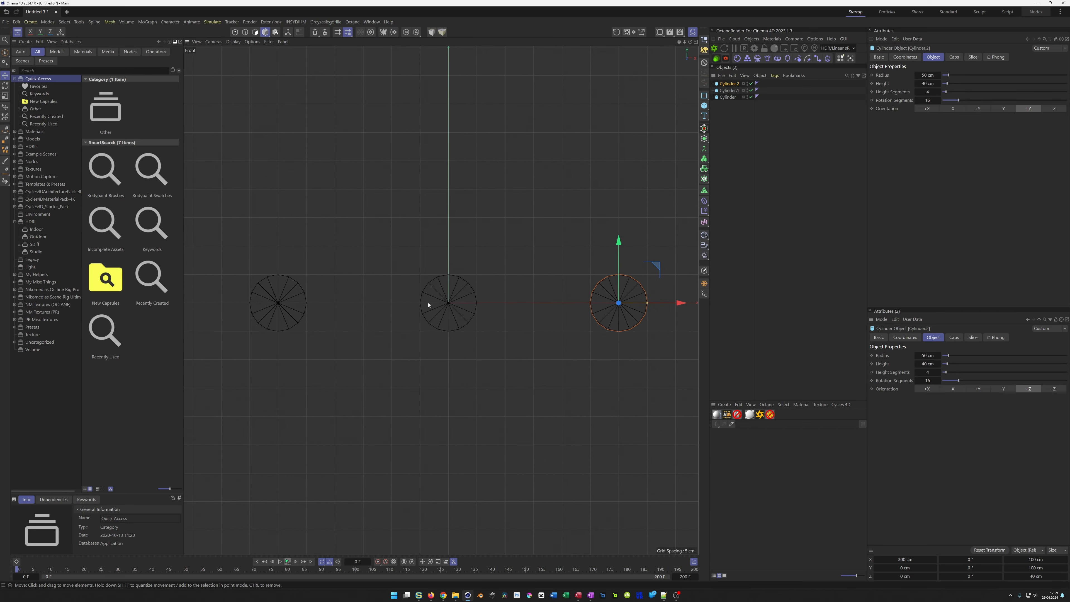
{"action": "middle_click_drag", "start_coordinate": [398, 310], "coordinate": [388, 313]}
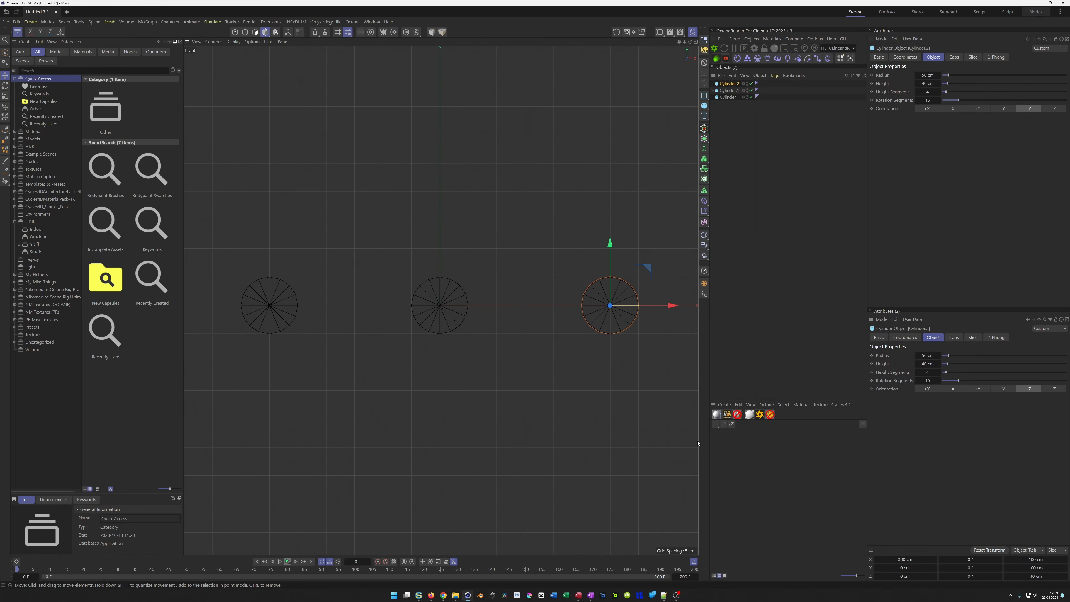
- Create a new material and set its color to pure red with full saturation and value
{"action": "left_click", "coordinate": [717, 414]}
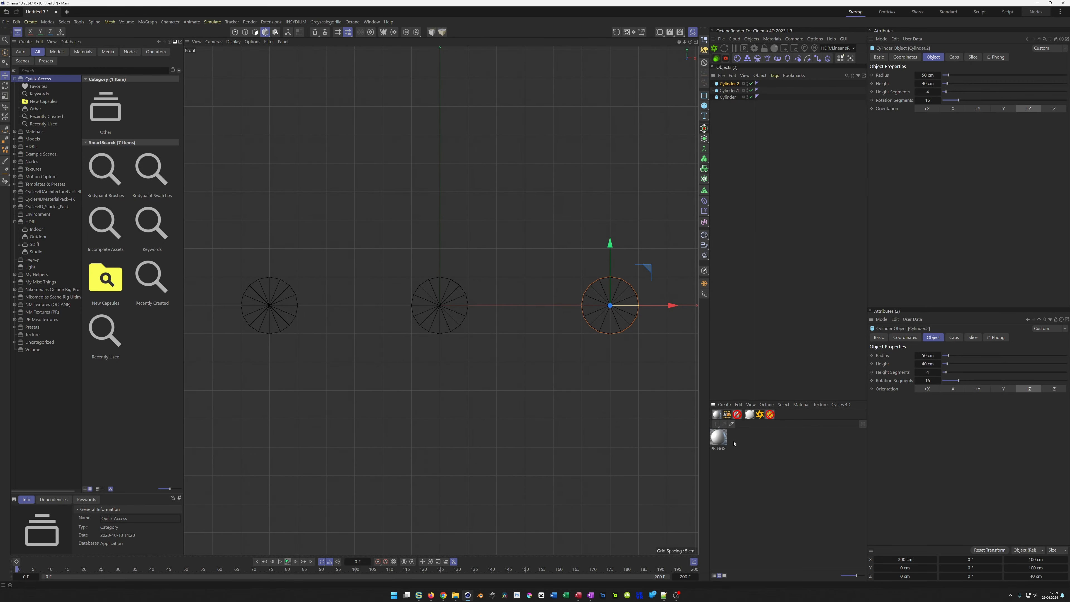
{"action": "double_click", "coordinate": [720, 438]}
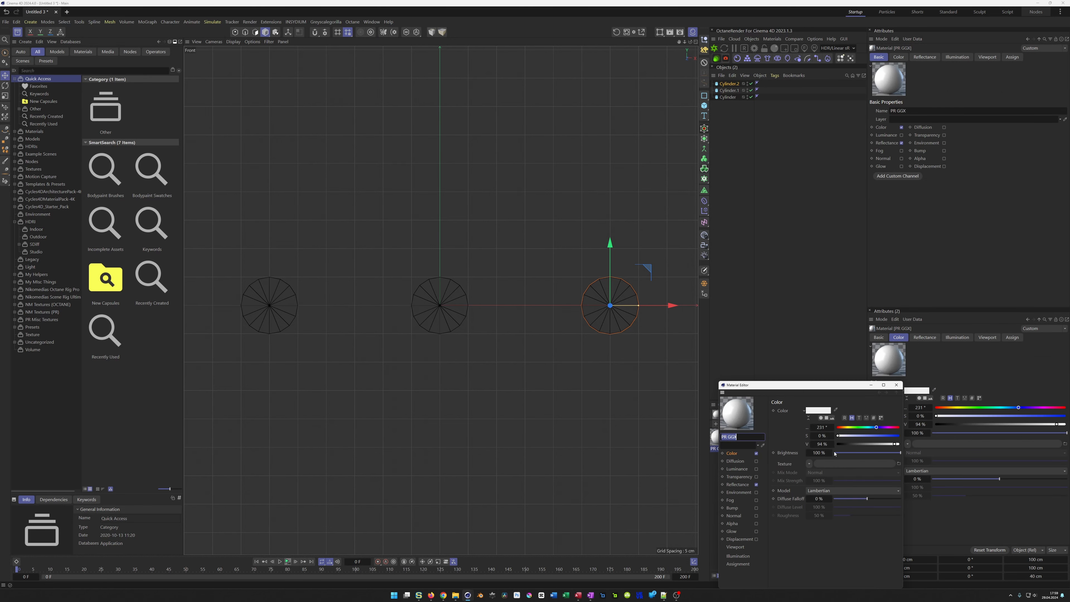
{"action": "left_click_drag", "start_coordinate": [884, 436], "coordinate": [900, 445]}
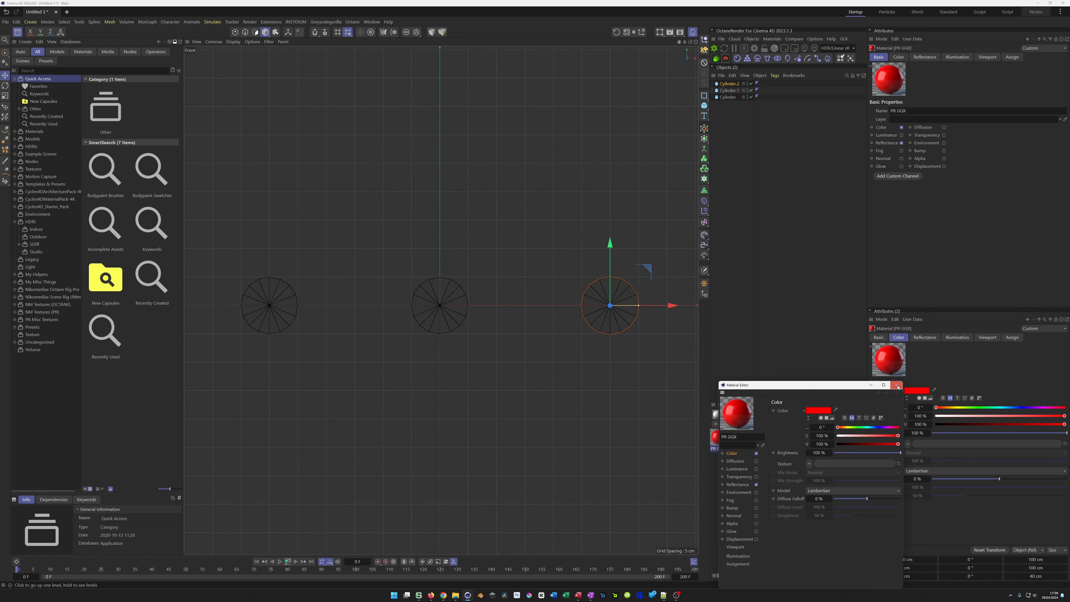
{"action": "left_click", "coordinate": [896, 384]}
- Assign the red material to the middle cylinder and rename that cylinder Cylinder.R
{"action": "left_click_drag", "start_coordinate": [788, 118], "coordinate": [733, 97]}
{"action": "double_click", "coordinate": [729, 97]}
{"action": "key", "text": "Right"}
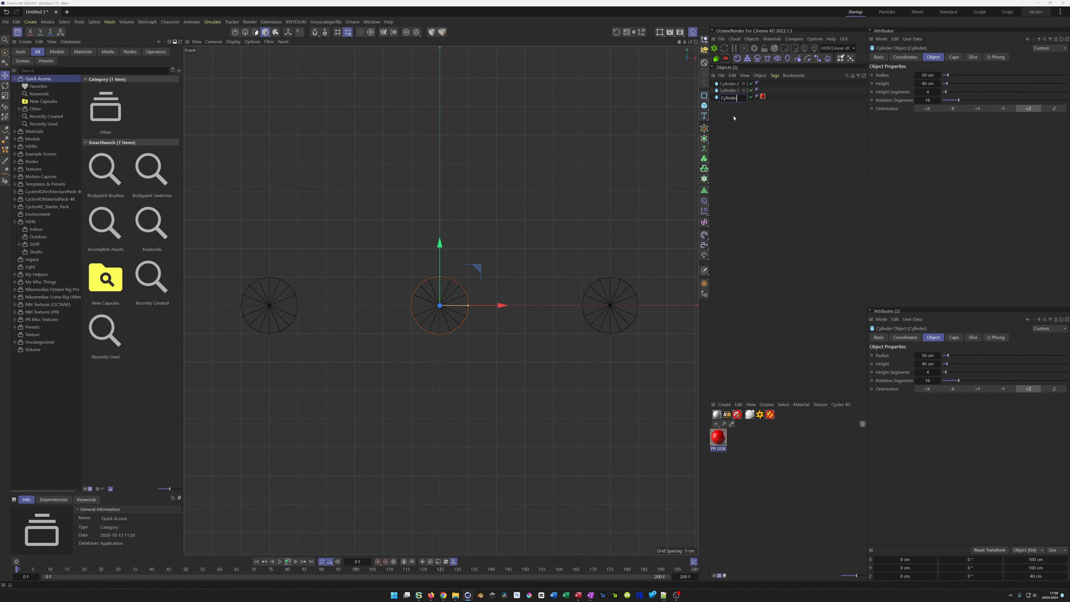
{"action": "key", "text": "Return"}
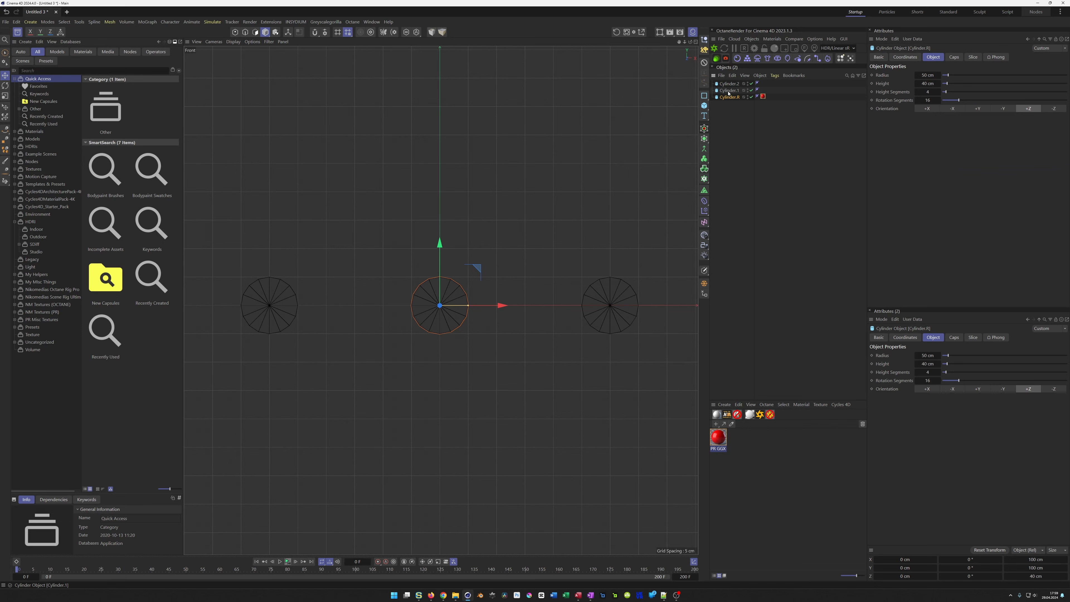
- Duplicate the red material and change the copy's color to green with a hue of 107°
{"action": "left_click_drag", "start_coordinate": [719, 437], "coordinate": [745, 448], "text": "ctrl"}
{"action": "double_click", "coordinate": [740, 440]}
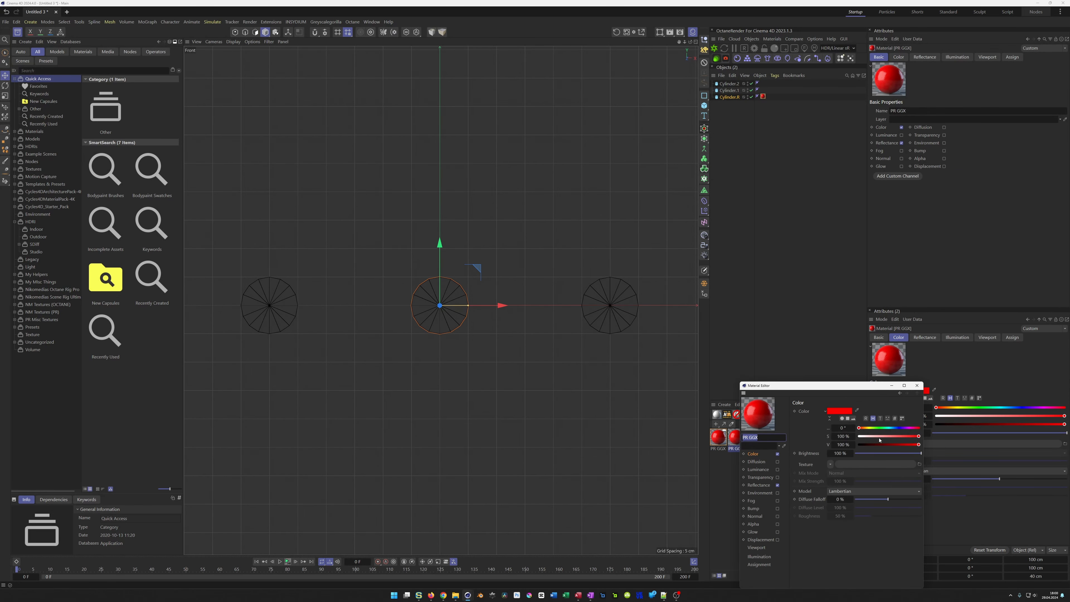
{"action": "left_click", "coordinate": [876, 428]}
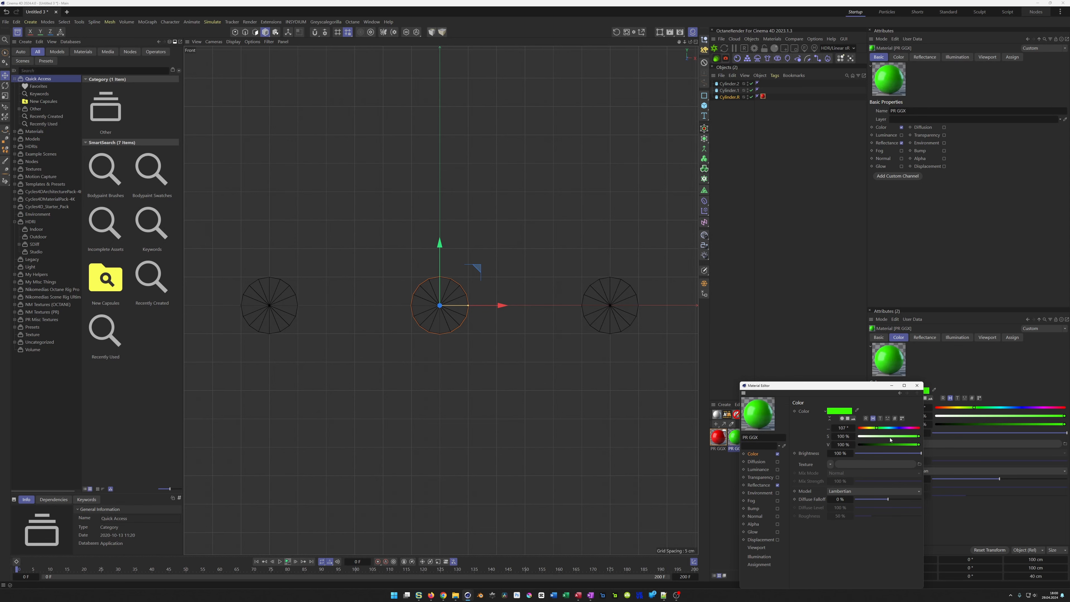
{"action": "left_click", "coordinate": [916, 385]}
- Assign the green material to the cylinder at X -300 cm and rename it Cylinder.G
{"action": "left_click_drag", "start_coordinate": [738, 438], "coordinate": [733, 91]}
{"action": "left_click", "coordinate": [732, 91]}
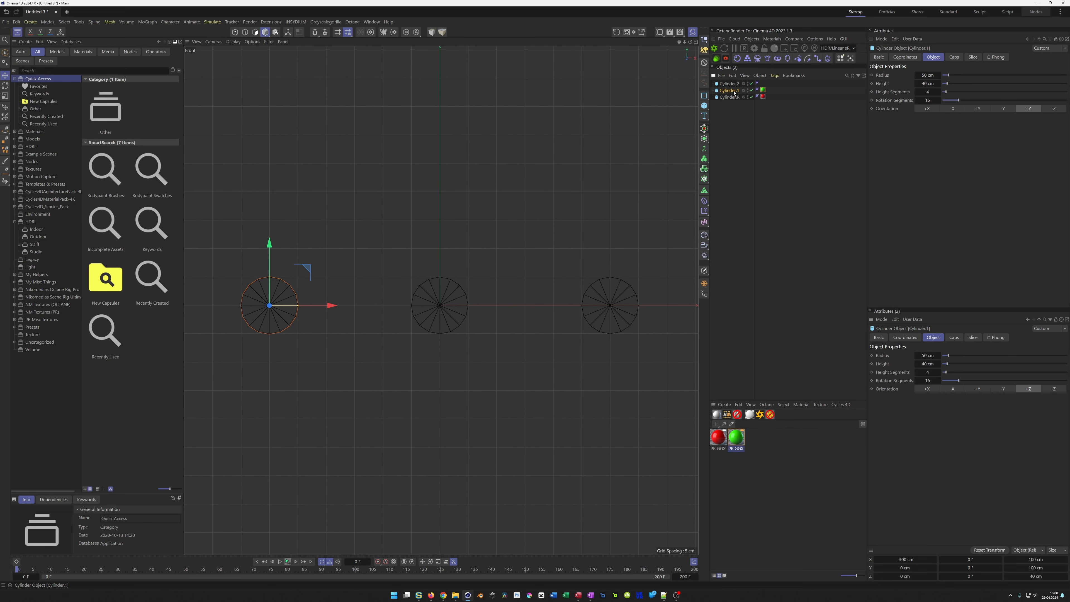
{"action": "double_click", "coordinate": [733, 91]}
{"action": "type", "text": "G"}
{"action": "key", "text": "Return"}
- Duplicate the green material and change the copy's color to blue with a hue of 232°
{"action": "left_click_drag", "start_coordinate": [738, 440], "coordinate": [757, 440], "text": "ctrl"}
{"action": "double_click", "coordinate": [754, 438]}
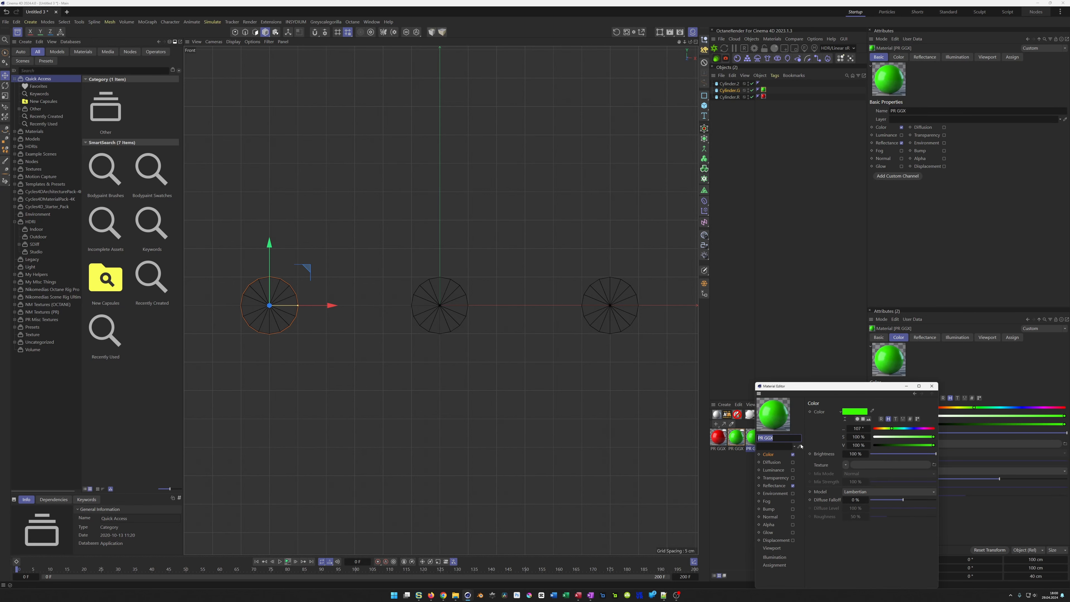
{"action": "left_click_drag", "start_coordinate": [909, 432], "coordinate": [911, 444]}
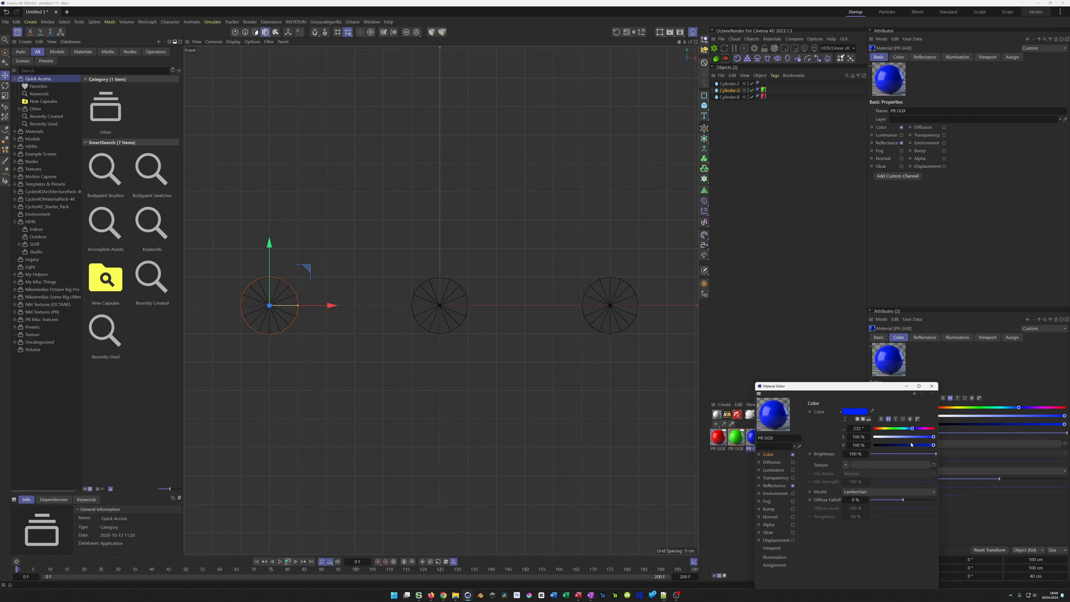
{"action": "left_click", "coordinate": [931, 386]}
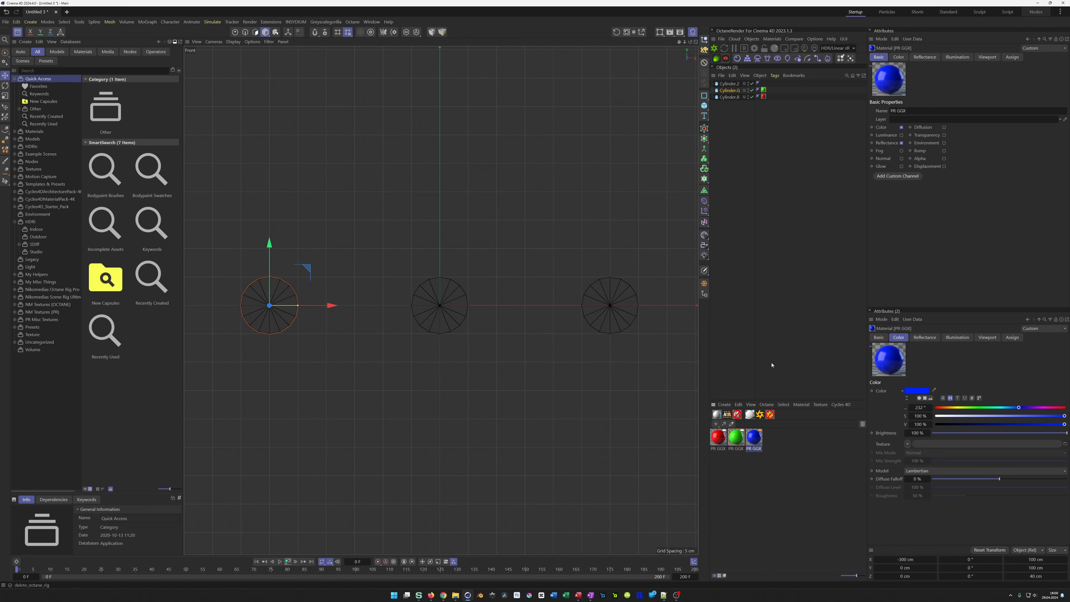
- Rename the cylinder at X 300 cm to Cylinder.B and assign the blue material to it
{"action": "double_click", "coordinate": [730, 85]}
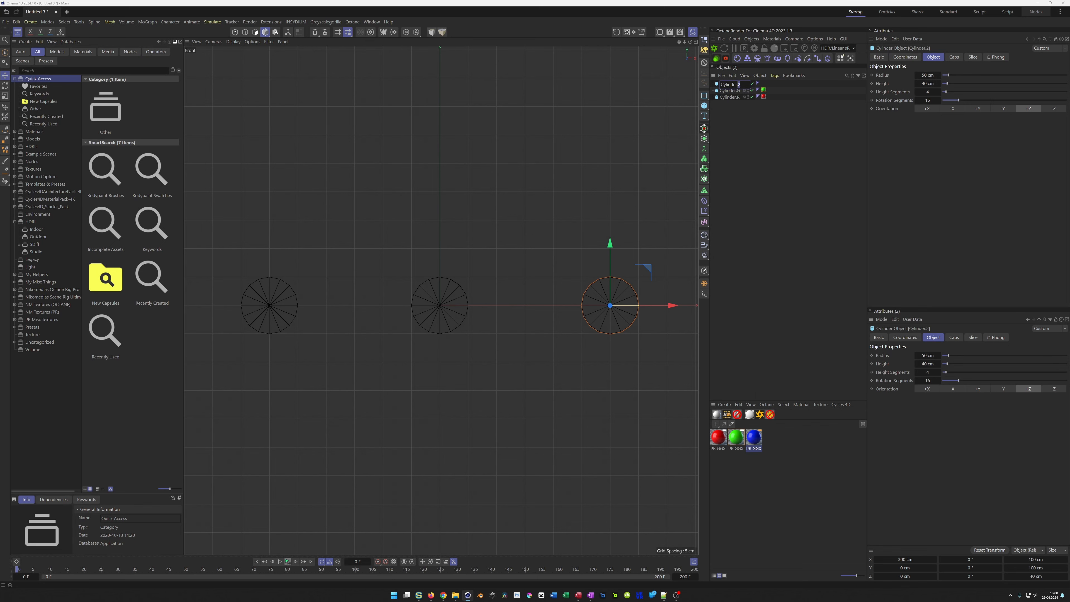
{"action": "key", "text": "Return"}
{"action": "left_click_drag", "start_coordinate": [757, 438], "coordinate": [736, 84]}
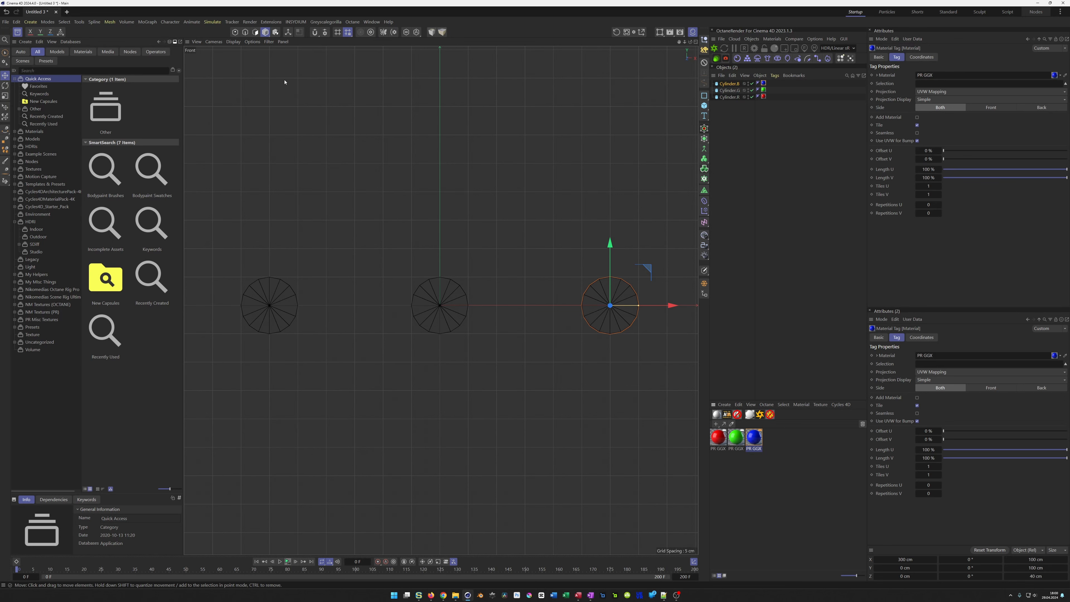
- Change the Front view's display mode to Gouraud Shading (Lines)
{"action": "left_click", "coordinate": [234, 42]}
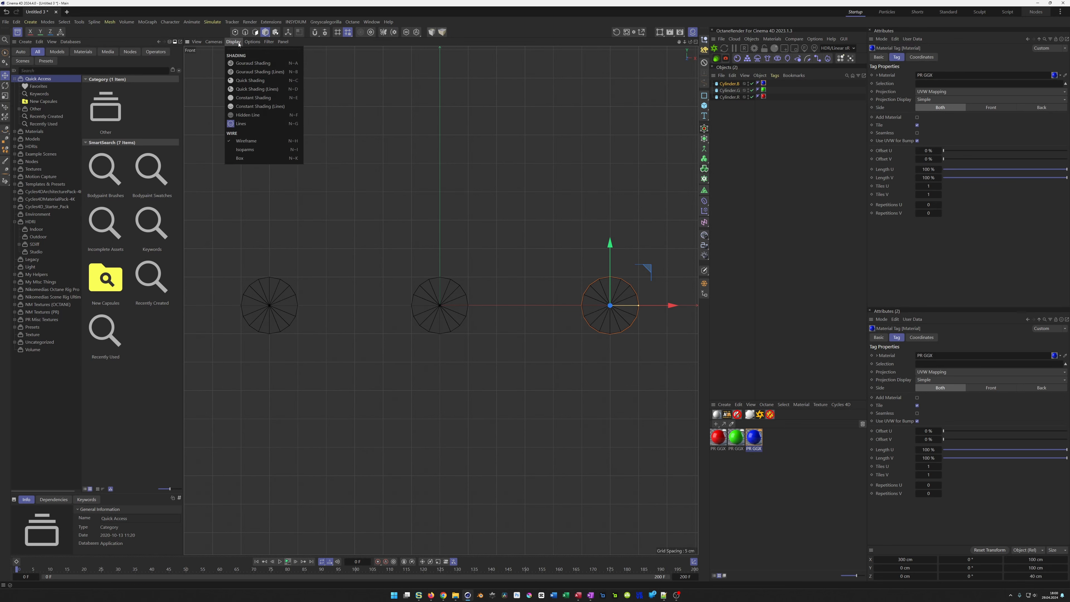
{"action": "left_click", "coordinate": [262, 73]}
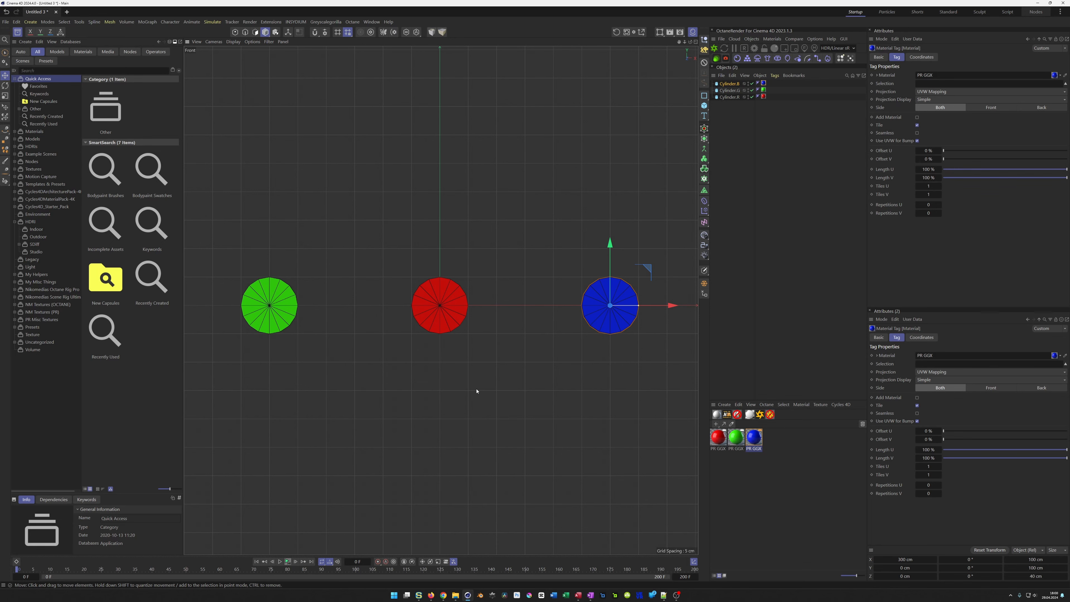
- Save the project as PWC_Tut in the _Temp folder
{"action": "key", "text": "ctrl+s"}
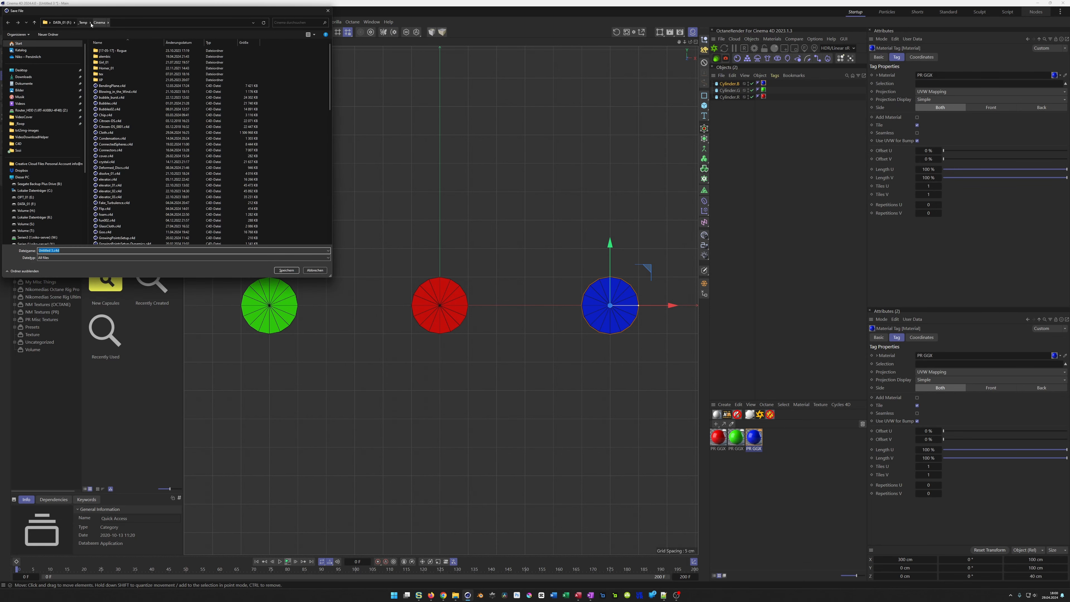
{"action": "left_click", "coordinate": [114, 250]}
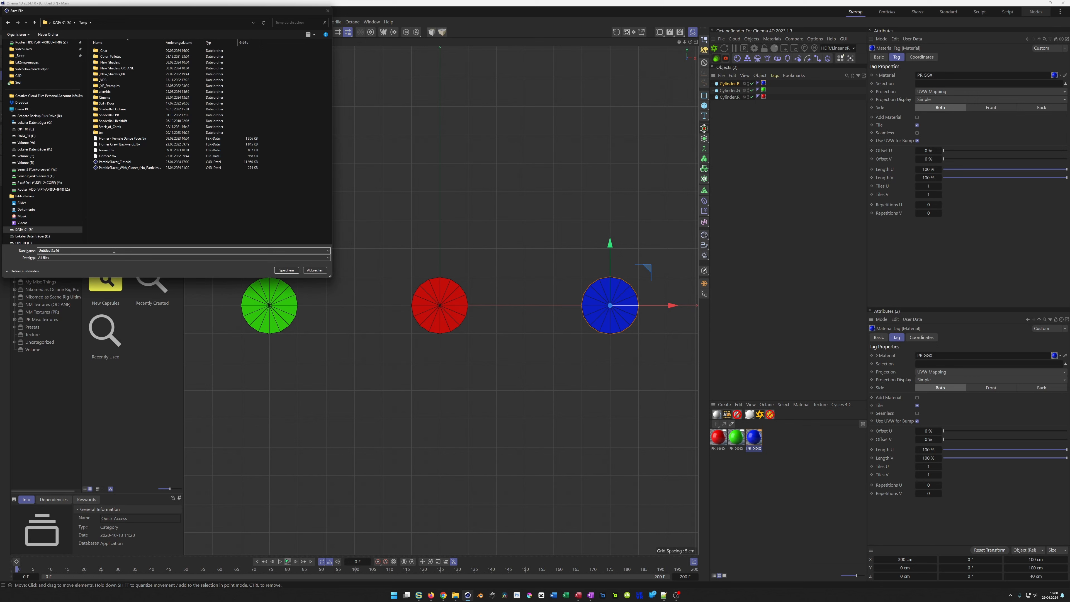
{"action": "left_click_drag", "start_coordinate": [114, 250], "coordinate": [23, 251]}
{"action": "type", "text": "PWC_Tut"}
{"action": "key", "text": "Return"}
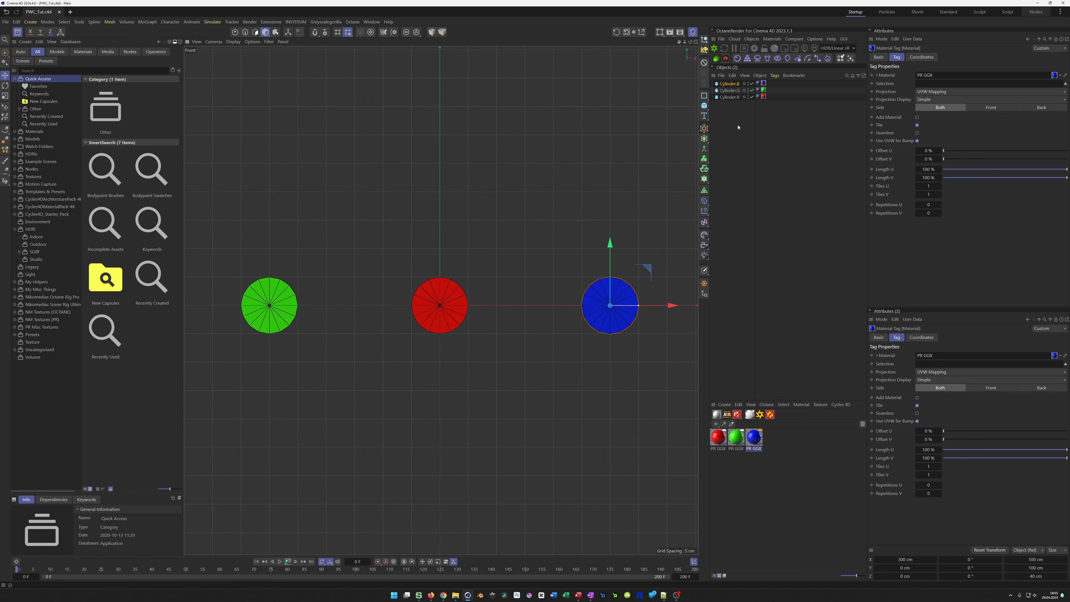
- Set a keyframe on the red cylinder's Y position at frame 0
{"action": "left_click", "coordinate": [451, 316]}
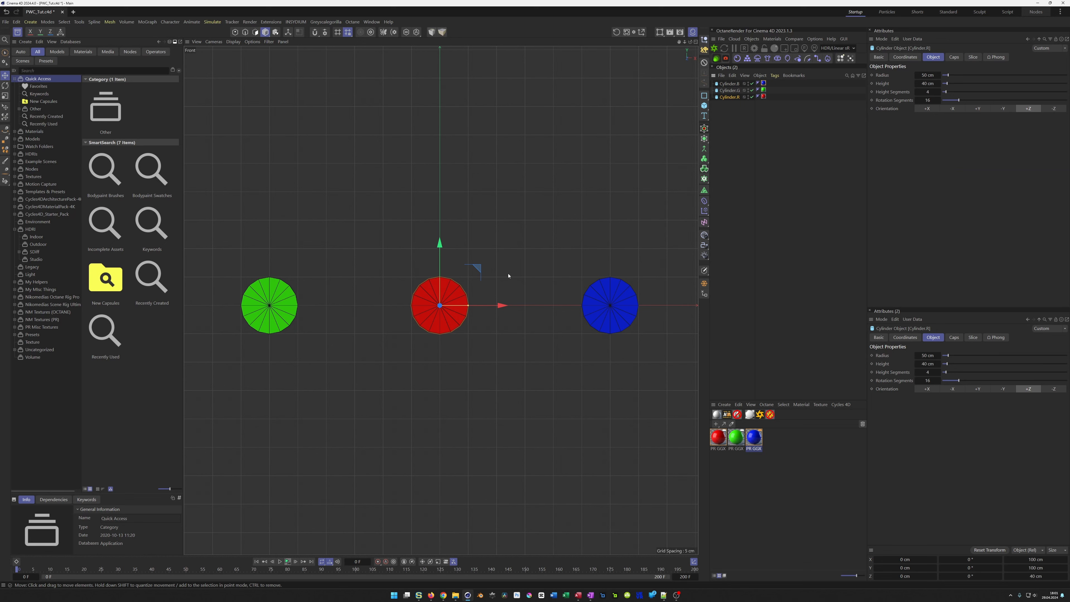
{"action": "left_click", "coordinate": [904, 57]}
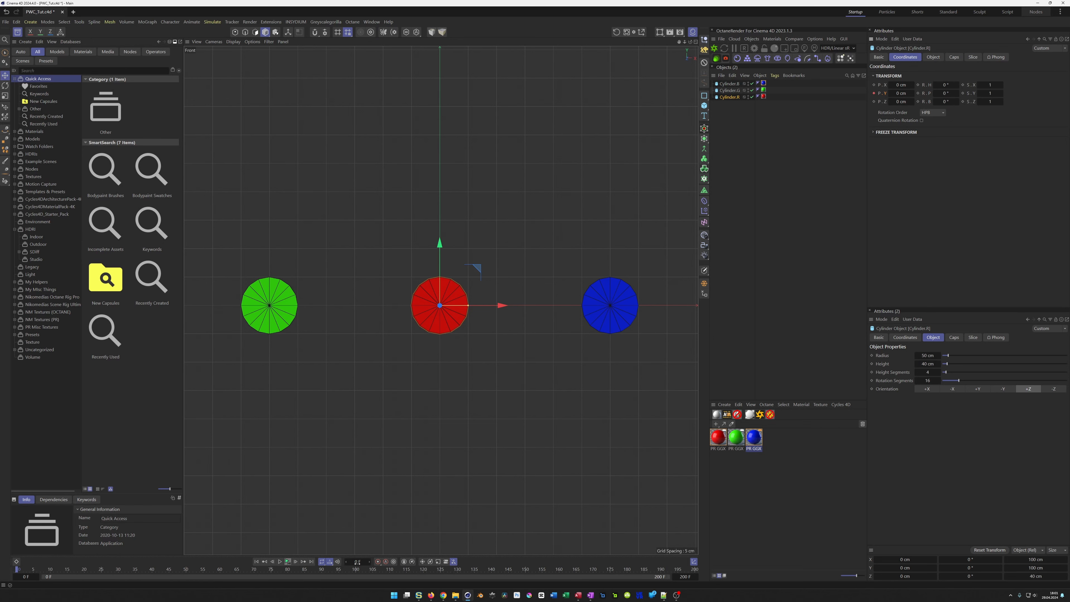
- Set the timeline's end to frame 100
{"action": "type", "text": "100"}
{"action": "key", "text": "Return"}
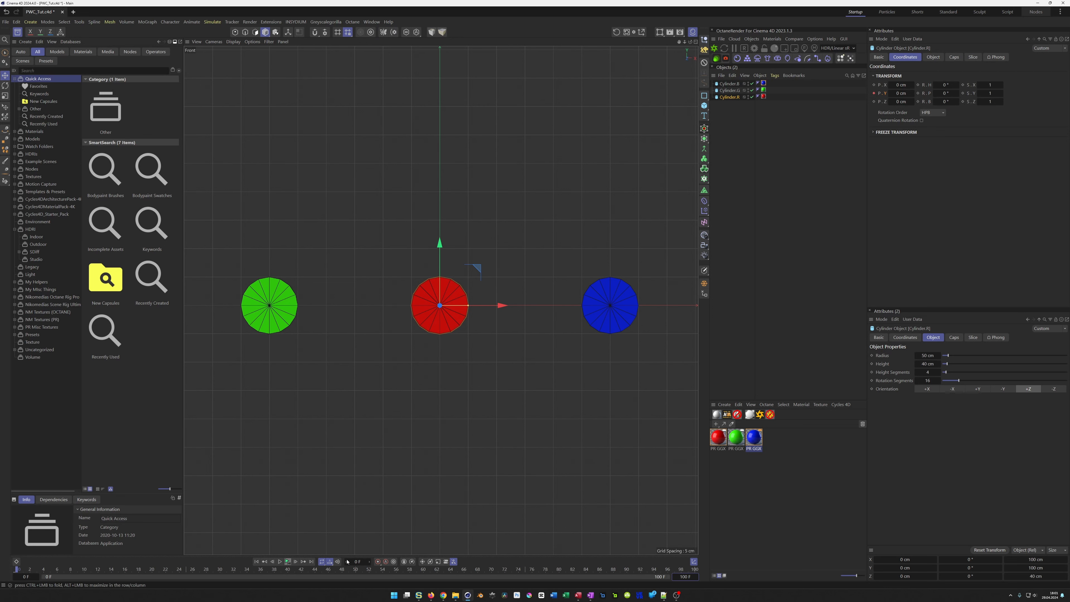
- At frame 25, move the red cylinder up to 300 cm on Y and keyframe its Y position
{"action": "type", "text": "25"}
{"action": "key", "text": "Return"}
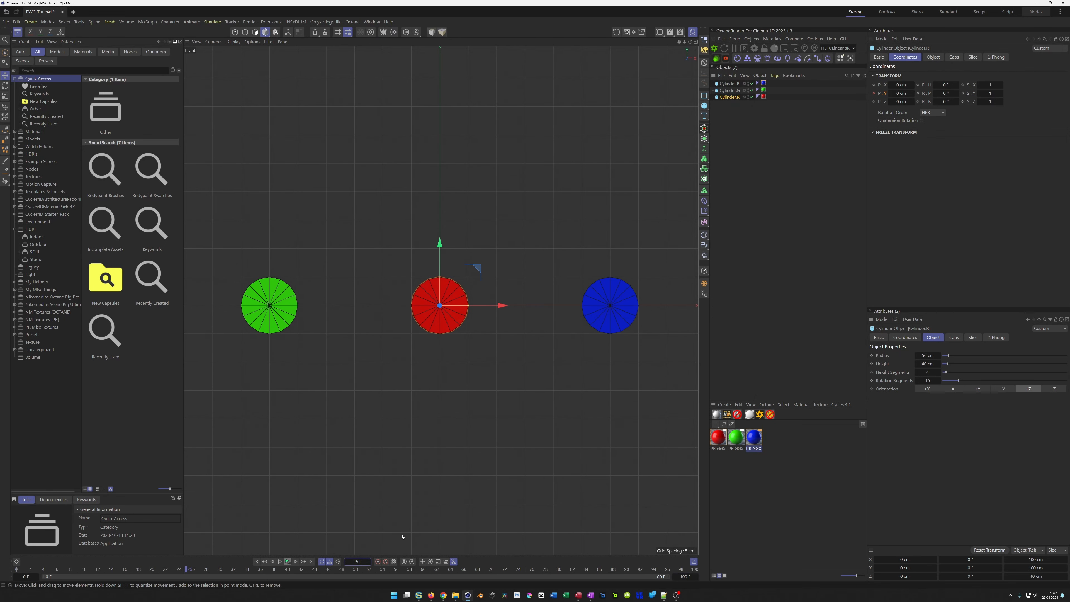
{"action": "left_click_drag", "start_coordinate": [451, 244], "coordinate": [442, 73]}
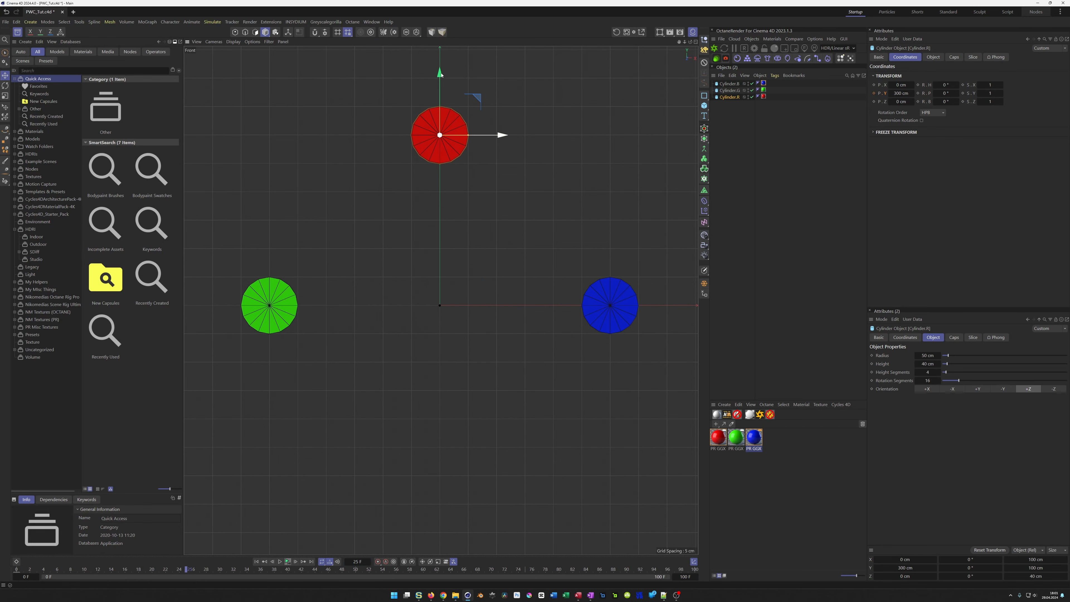
{"action": "left_click", "coordinate": [875, 94]}
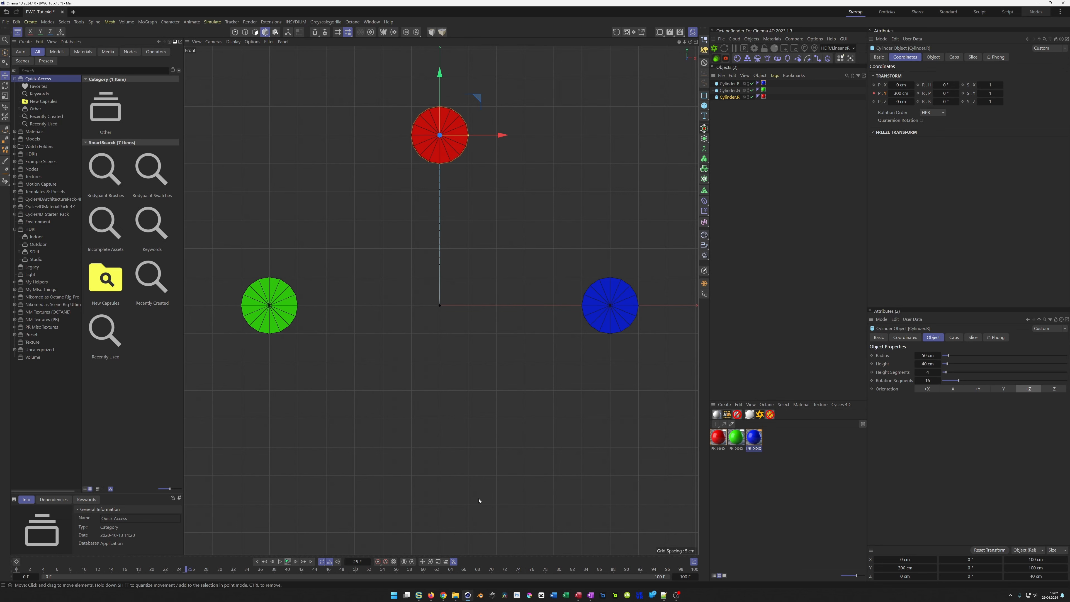
- At frame 75, move the red cylinder down to -300 cm on Y and keyframe its Y position
{"action": "left_click", "coordinate": [357, 561]}
{"action": "type", "text": "75"}
{"action": "key", "text": "Return"}
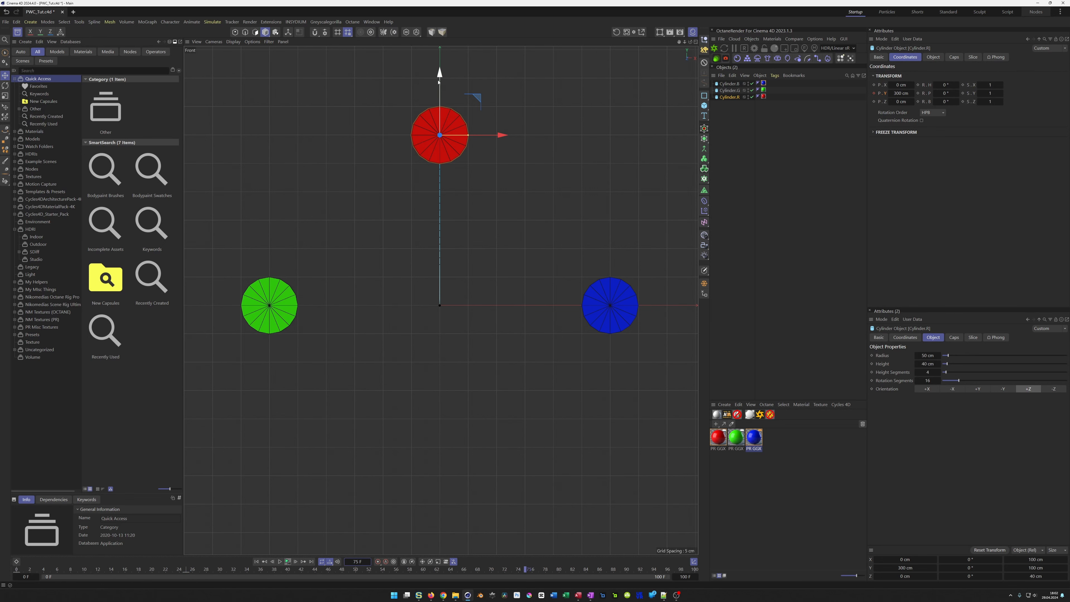
{"action": "left_click_drag", "start_coordinate": [439, 74], "coordinate": [404, 416]}
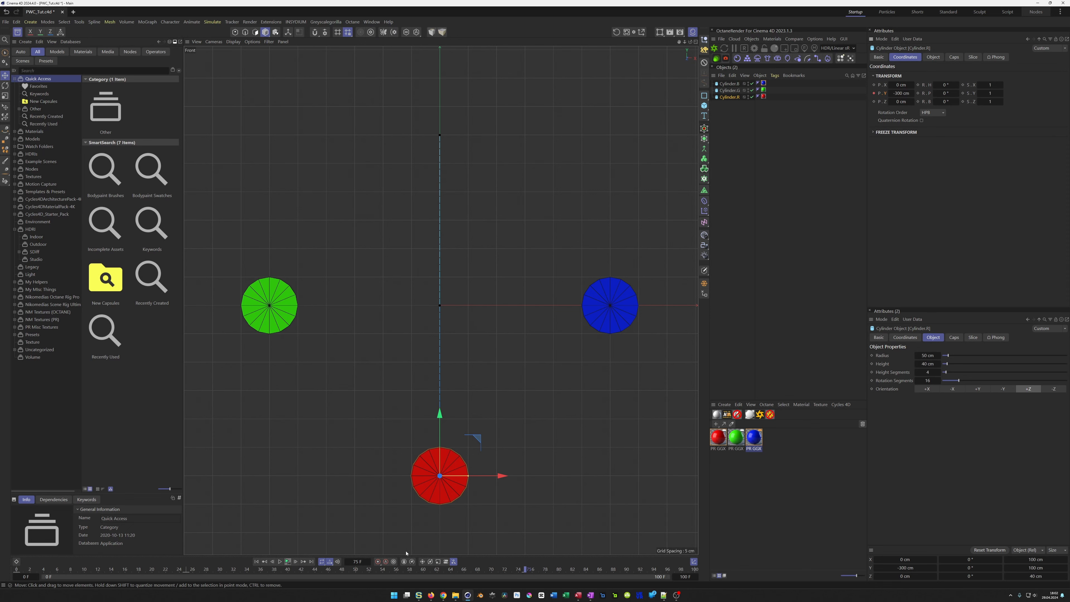
- At frame 100, keyframe the red cylinder's Y position at 0 cm and play the animation
{"action": "left_click", "coordinate": [357, 562]}
{"action": "type", "text": "100"}
{"action": "key", "text": "Return"}
{"action": "left_click", "coordinate": [897, 93]}
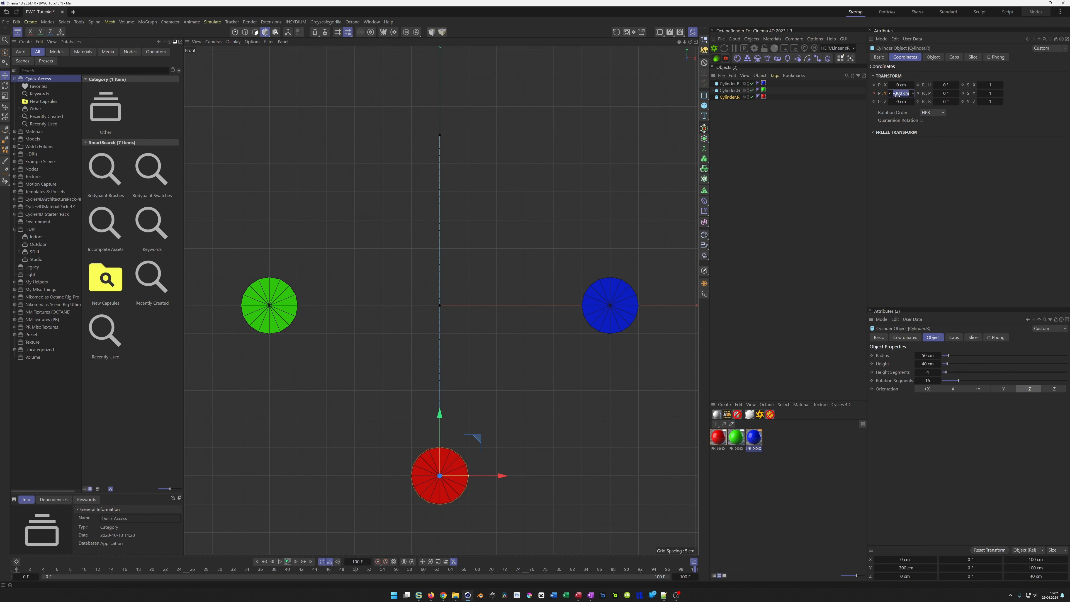
{"action": "type", "text": "0"}
{"action": "key", "text": "Return"}
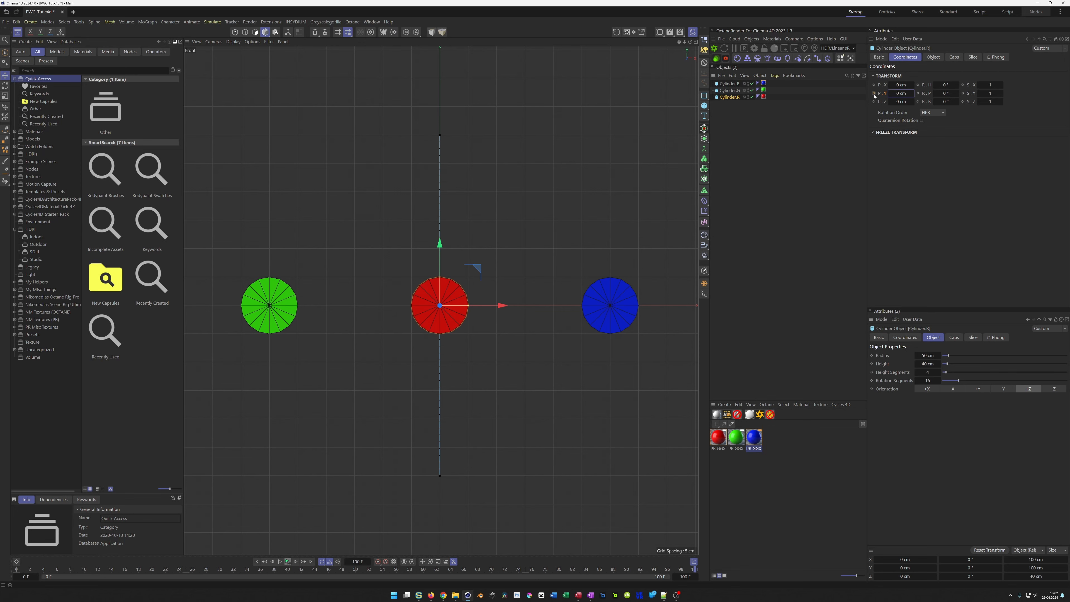
{"action": "left_click", "coordinate": [874, 94]}
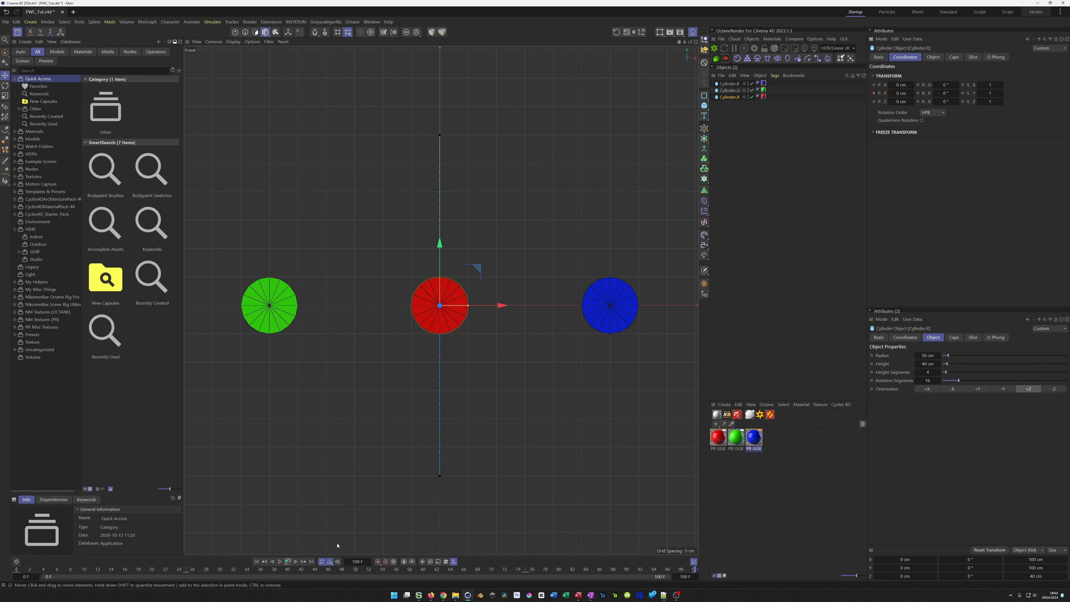
{"action": "left_click", "coordinate": [288, 562]}
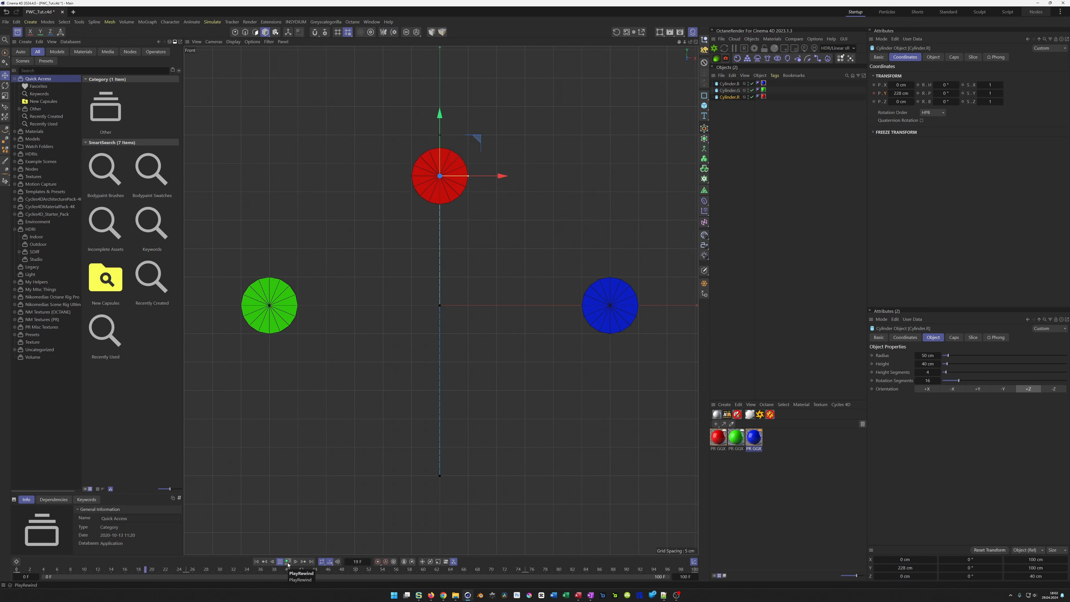
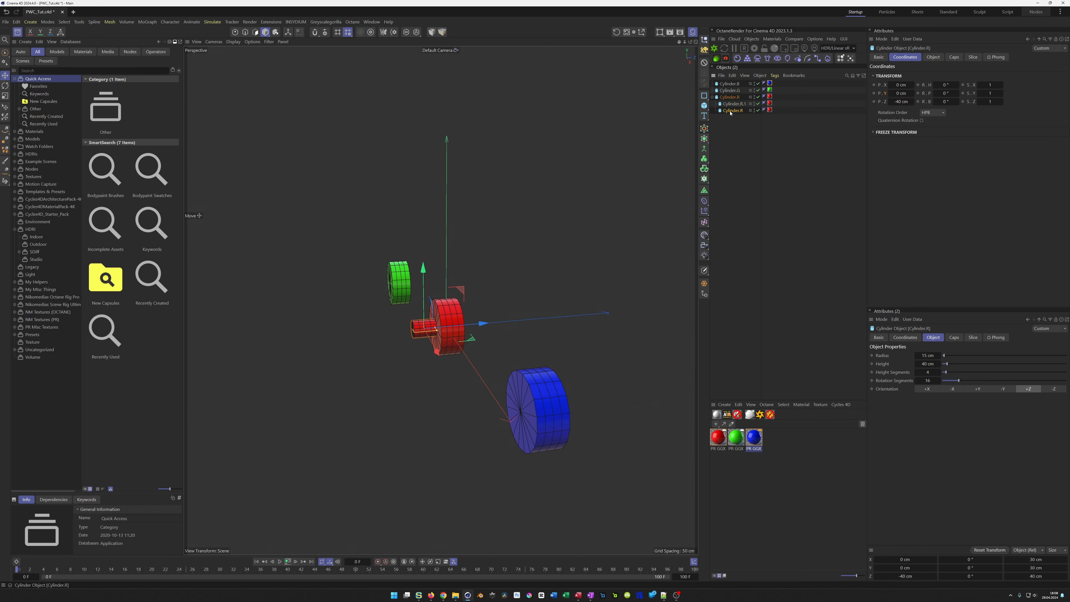
- Move the selected small red cylinder to 40 cm on Z, behind the large one, and play the animation
{"action": "left_click_drag", "start_coordinate": [487, 324], "coordinate": [531, 320]}
{"action": "left_click_drag", "start_coordinate": [457, 330], "coordinate": [431, 314], "text": "alt"}
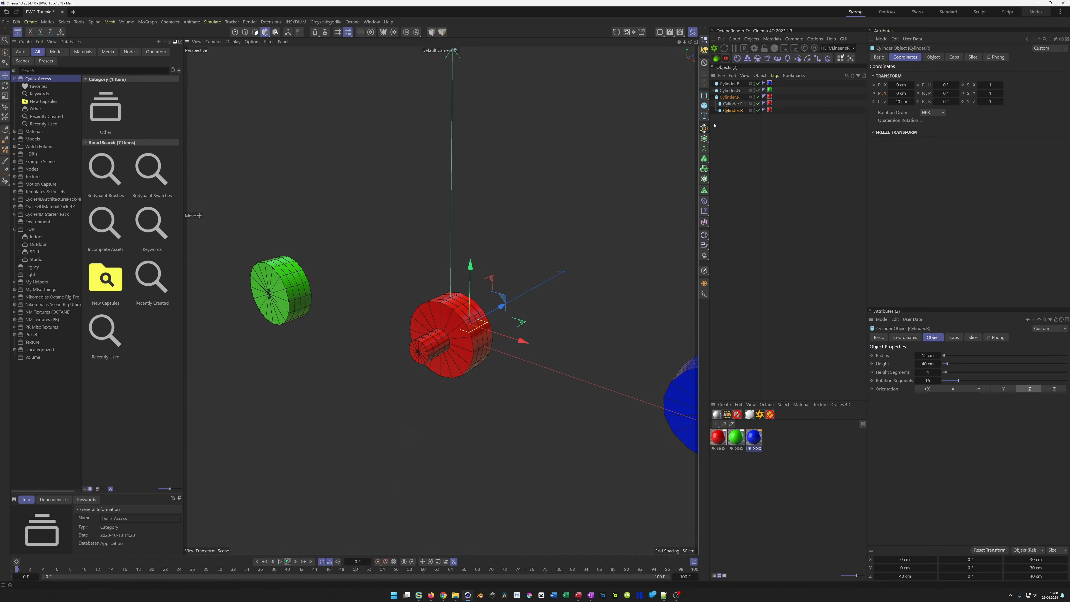
{"action": "left_click", "coordinate": [288, 561]}
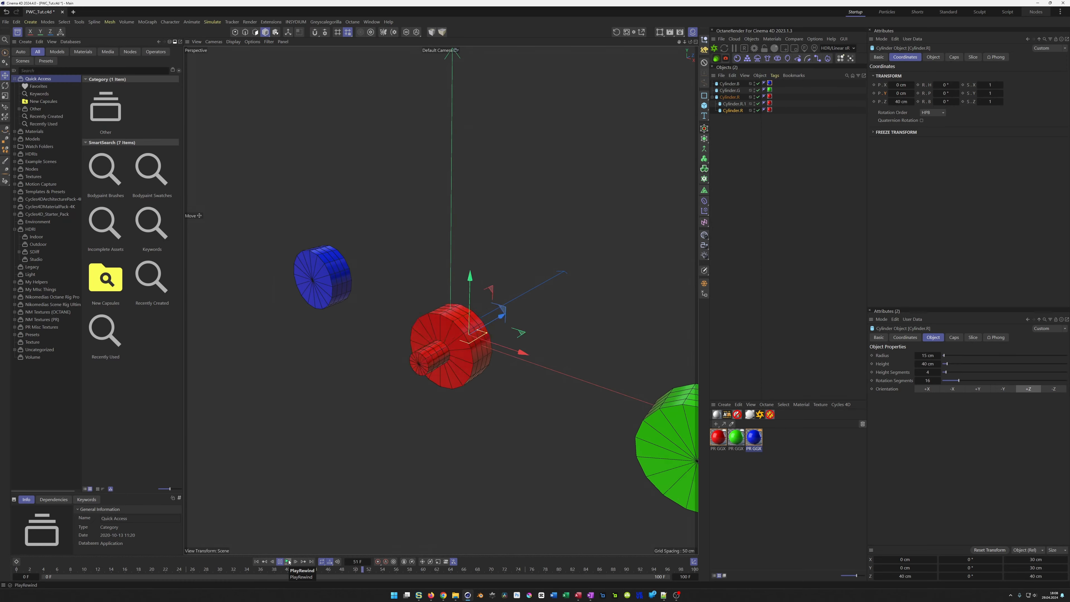
{"action": "left_click_drag", "start_coordinate": [453, 351], "coordinate": [480, 377], "text": "alt"}
{"action": "scroll", "coordinate": [404, 354], "scroll_direction": "up", "scroll_amount": 6}
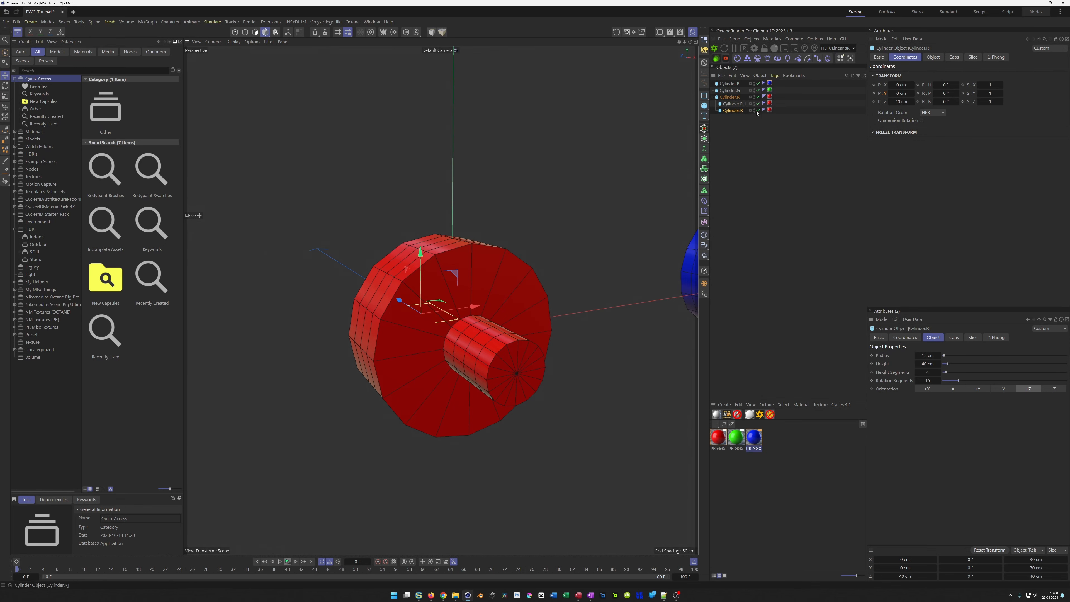
- Set the rotation segments of both small red cylinders to 12
{"action": "left_click", "coordinate": [735, 105]}
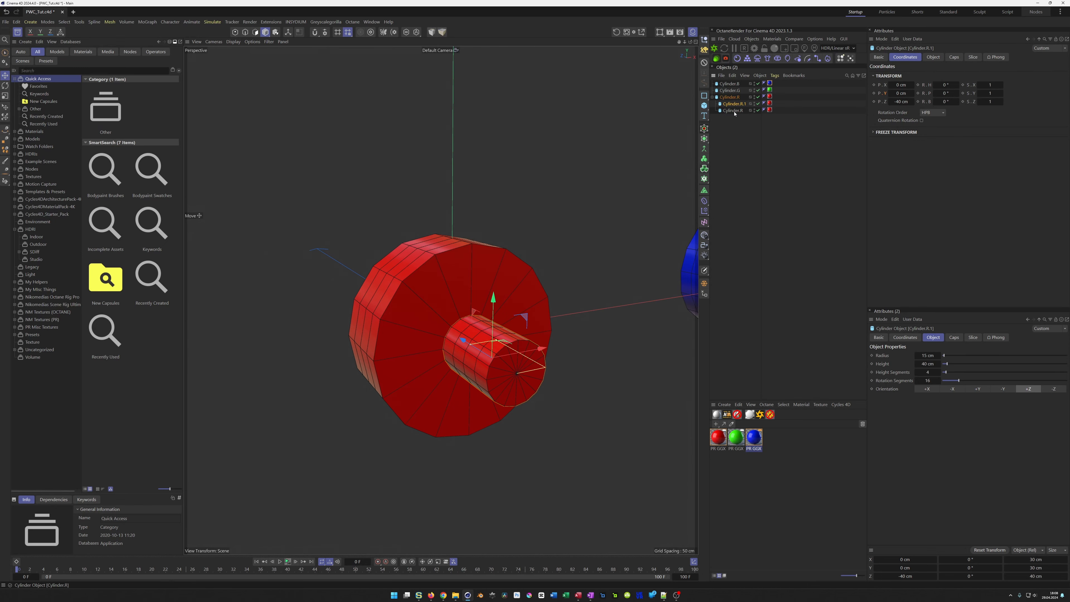
{"action": "left_click", "coordinate": [733, 110], "text": "ctrl"}
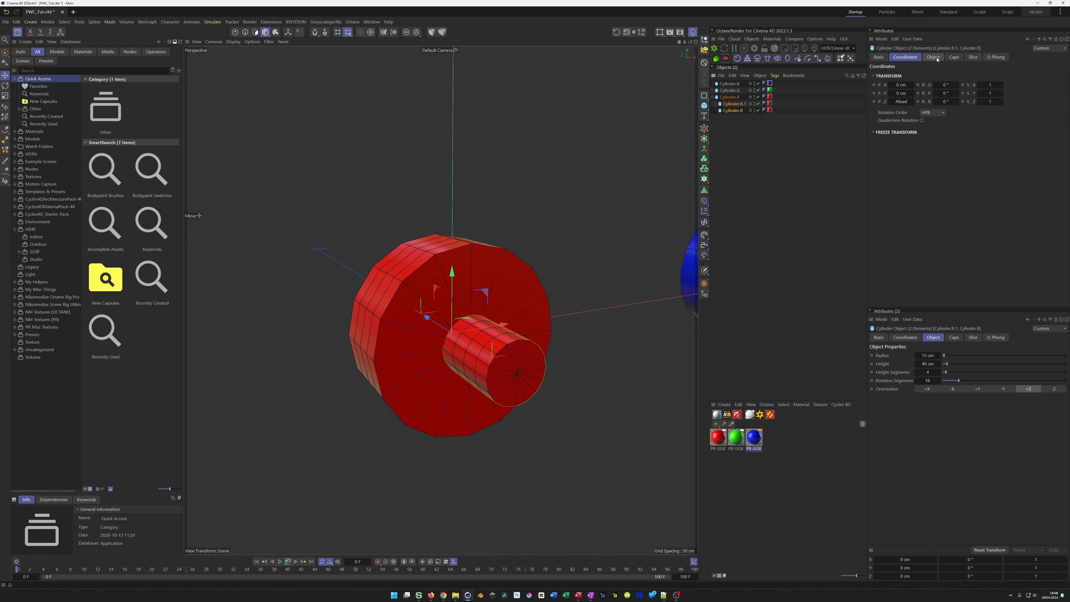
{"action": "key", "text": "s"}
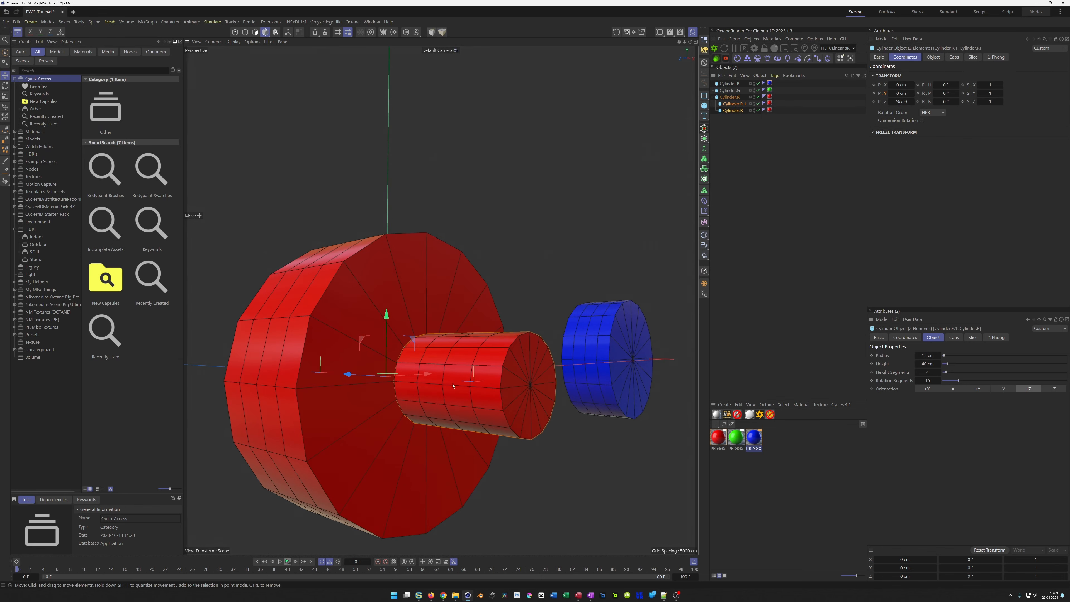
{"action": "left_click", "coordinate": [934, 56]}
{"action": "left_click", "coordinate": [927, 100]}
{"action": "type", "text": "12"}
{"action": "key", "text": "Return"}
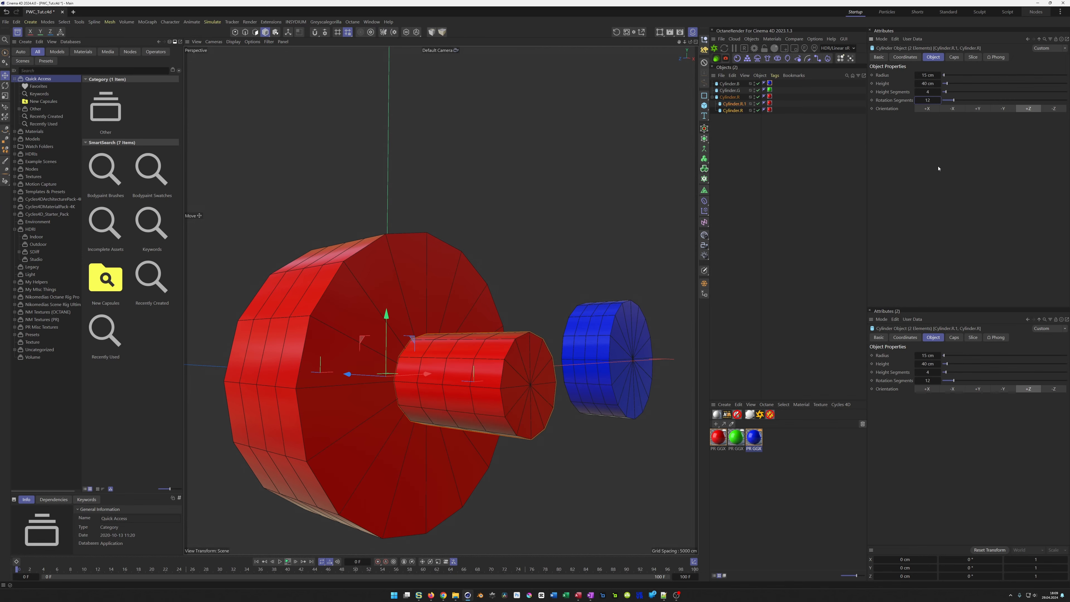
- Make the two small red cylinders editable and switch to Points mode
{"action": "scroll", "coordinate": [486, 382], "scroll_direction": "down", "scroll_amount": 1}
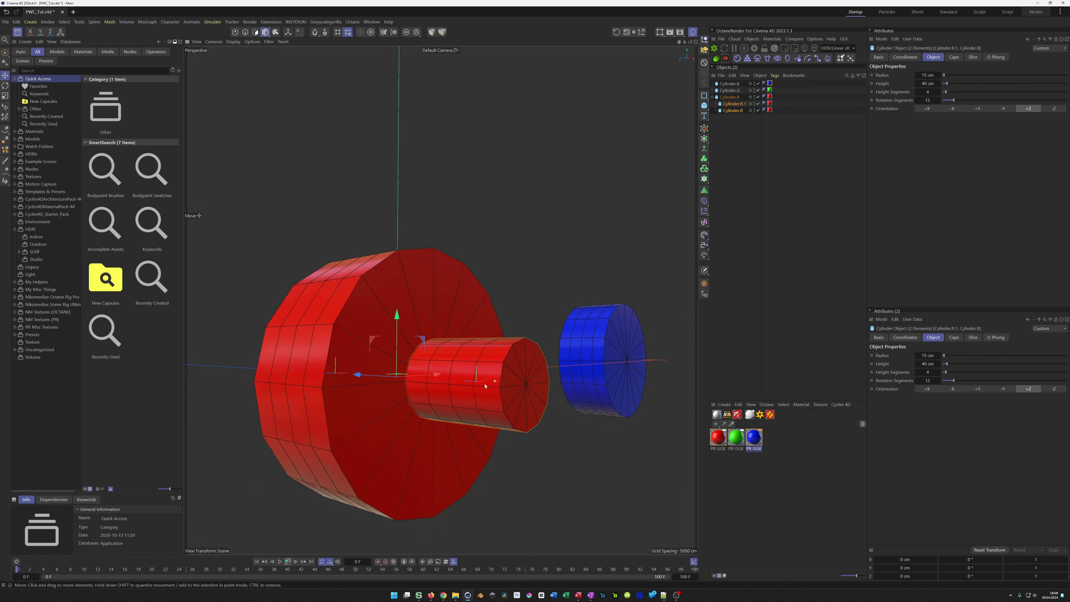
{"action": "left_click_drag", "start_coordinate": [480, 384], "coordinate": [489, 380], "text": "alt"}
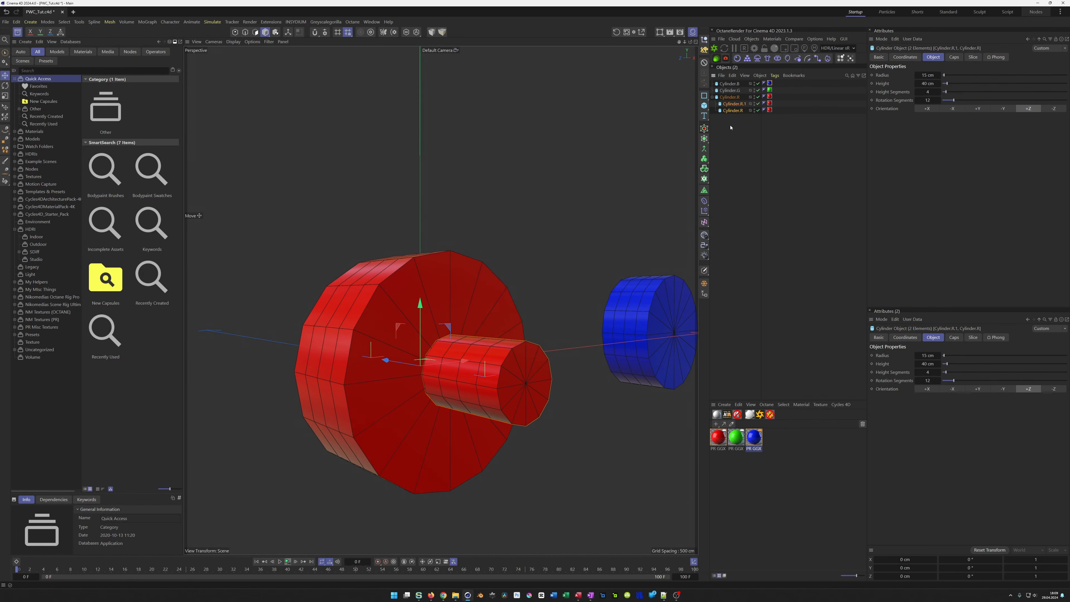
{"action": "key", "text": "c"}
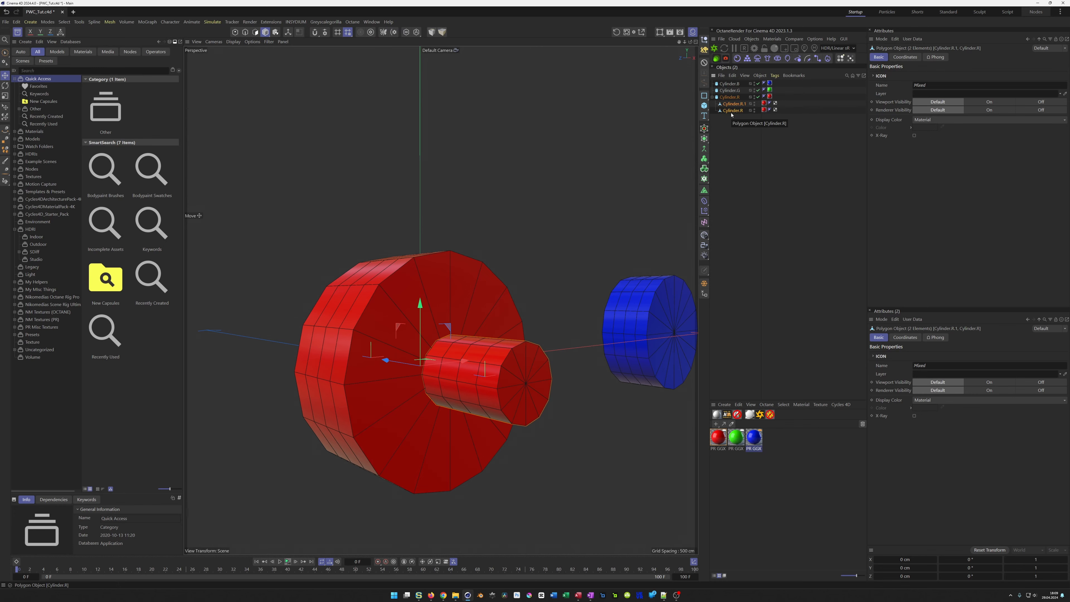
{"action": "key", "text": "Return"}
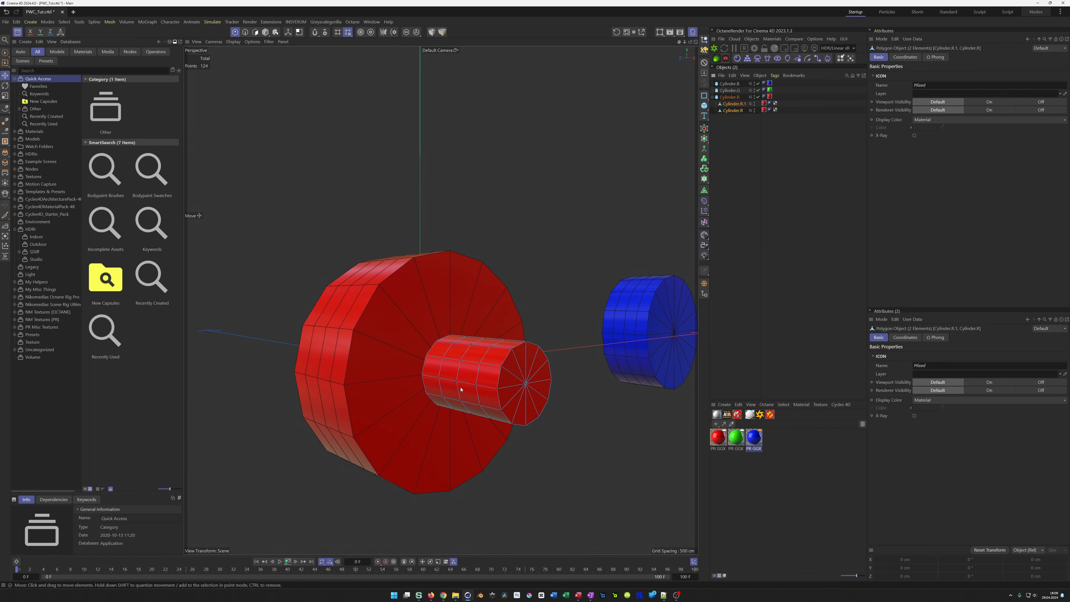
- Select one side point on each small red cylinder and bevel both points with an offset of about 6.6 cm
{"action": "right_click_drag", "start_coordinate": [456, 382], "coordinate": [470, 379], "text": "alt"}
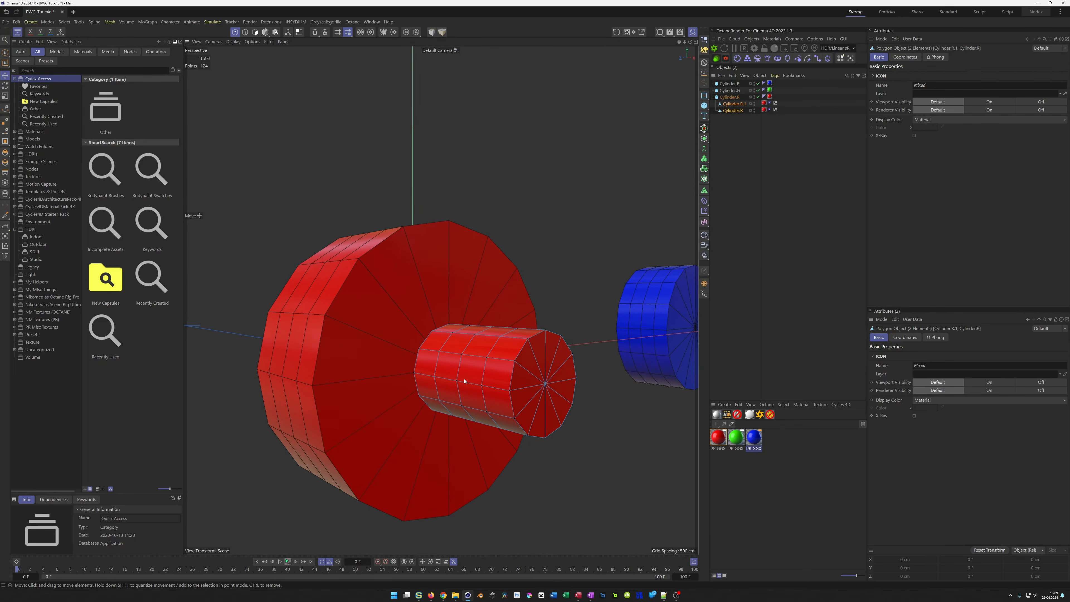
{"action": "key", "text": "9"}
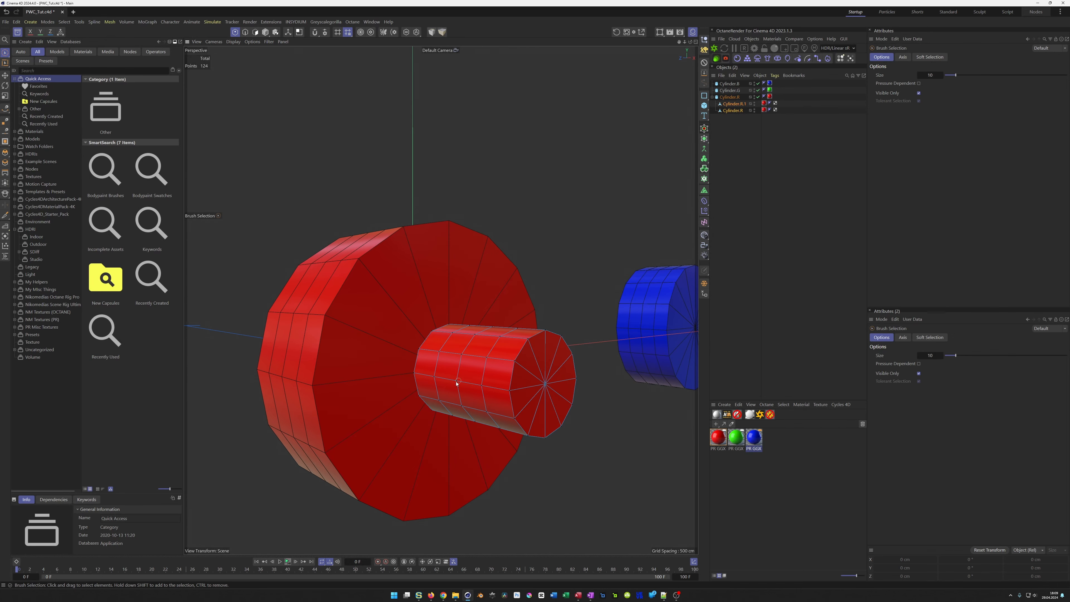
{"action": "left_click", "coordinate": [456, 382]}
{"action": "mouse_move", "coordinate": [426, 371]}
{"action": "left_mouse_down", "text": "alt"}
{"action": "mouse_move", "coordinate": [517, 351]}
{"action": "mouse_move", "coordinate": [464, 395]}
{"action": "mouse_move", "coordinate": [488, 390]}
{"action": "mouse_move", "coordinate": [477, 394]}
{"action": "mouse_move", "coordinate": [476, 371]}
{"action": "mouse_move", "coordinate": [498, 356]}
{"action": "mouse_move", "coordinate": [455, 374]}
{"action": "mouse_move", "coordinate": [507, 361]}
{"action": "left_mouse_up", "text": "alt"}
{"action": "left_click", "coordinate": [520, 391], "text": "shift"}
{"action": "key", "text": "m"}
{"action": "key", "text": "s"}
{"action": "left_click_drag", "start_coordinate": [486, 483], "coordinate": [516, 483]}
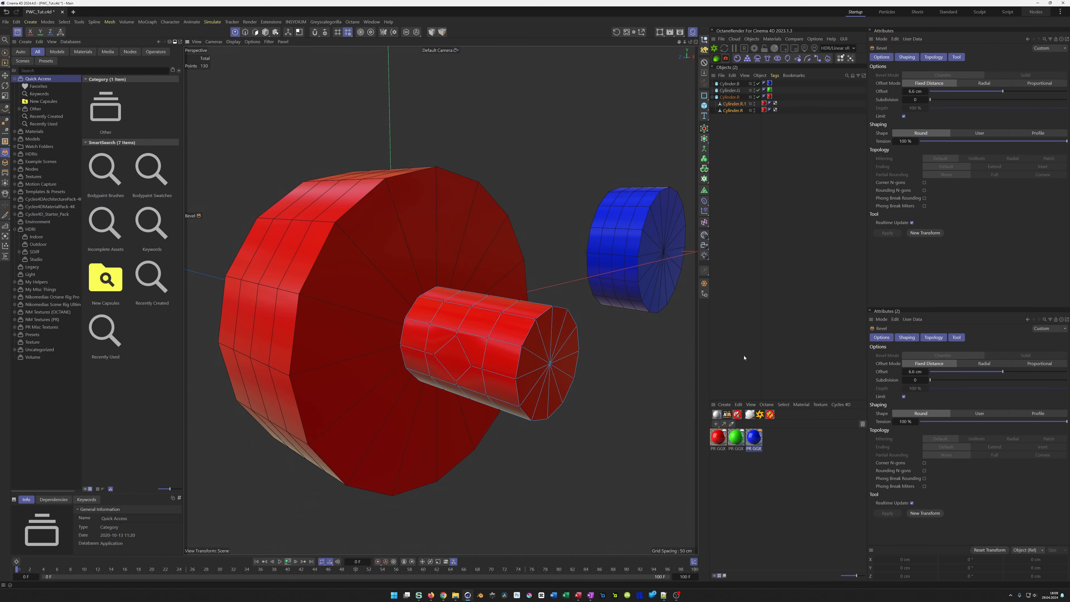
- Set the point bevel's offset to 5 cm, subdivision to 1 and depth to -100% to form rounded outlines
{"action": "left_click", "coordinate": [914, 92]}
{"action": "type", "text": "7"}
{"action": "key", "text": "Return"}
{"action": "left_click", "coordinate": [928, 101]}
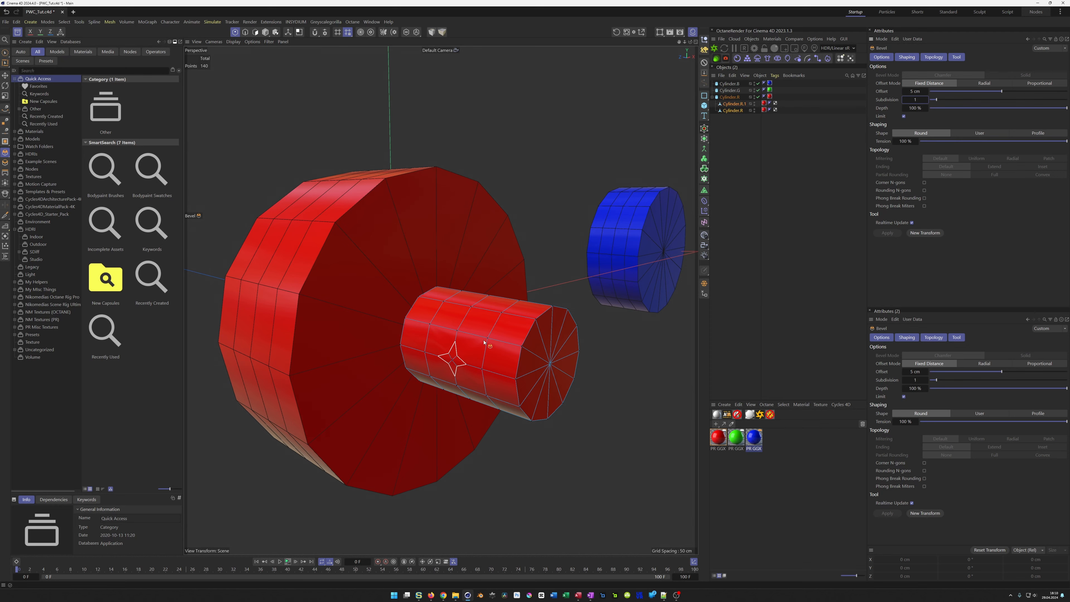
{"action": "left_click_drag", "start_coordinate": [1014, 111], "coordinate": [929, 109]}
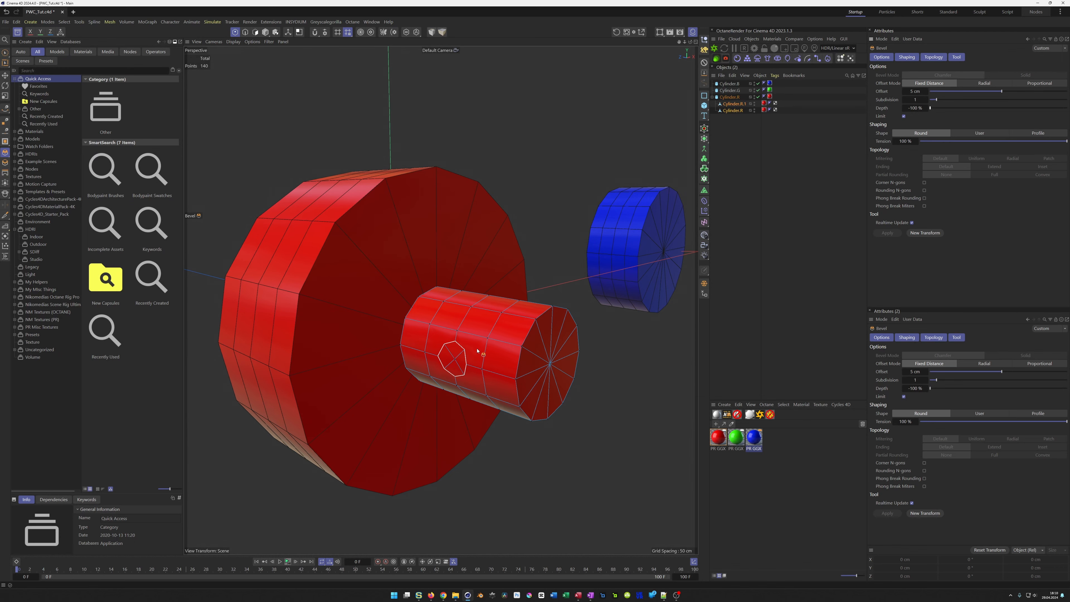
{"action": "scroll", "coordinate": [472, 355], "scroll_direction": "up", "scroll_amount": 3}
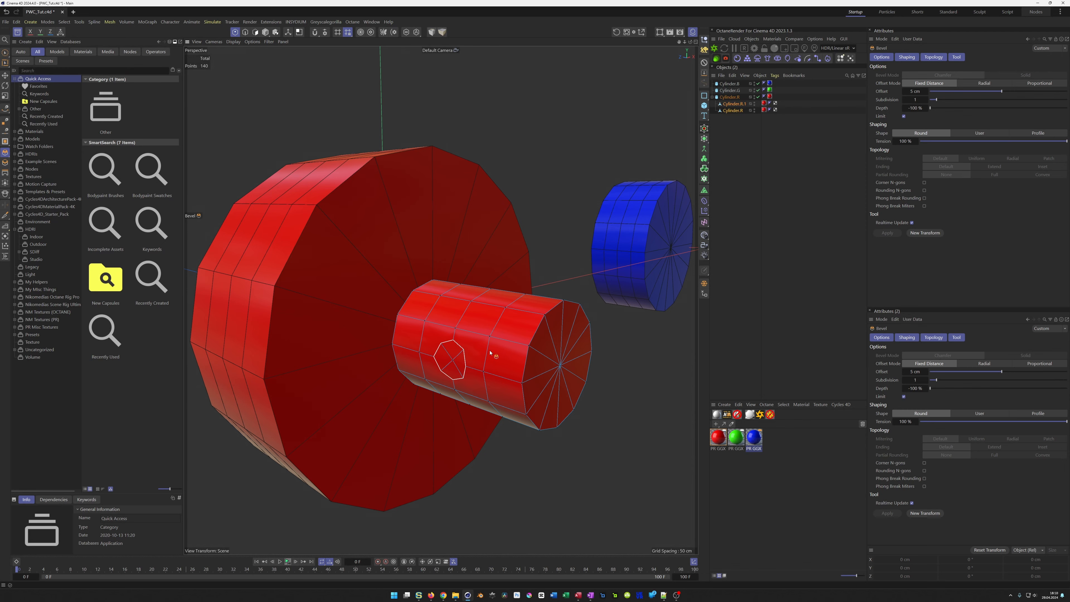
- Switch to Polygons mode and select the faces inside the beveled outlines on both small red cylinders
{"action": "key", "text": "space"}
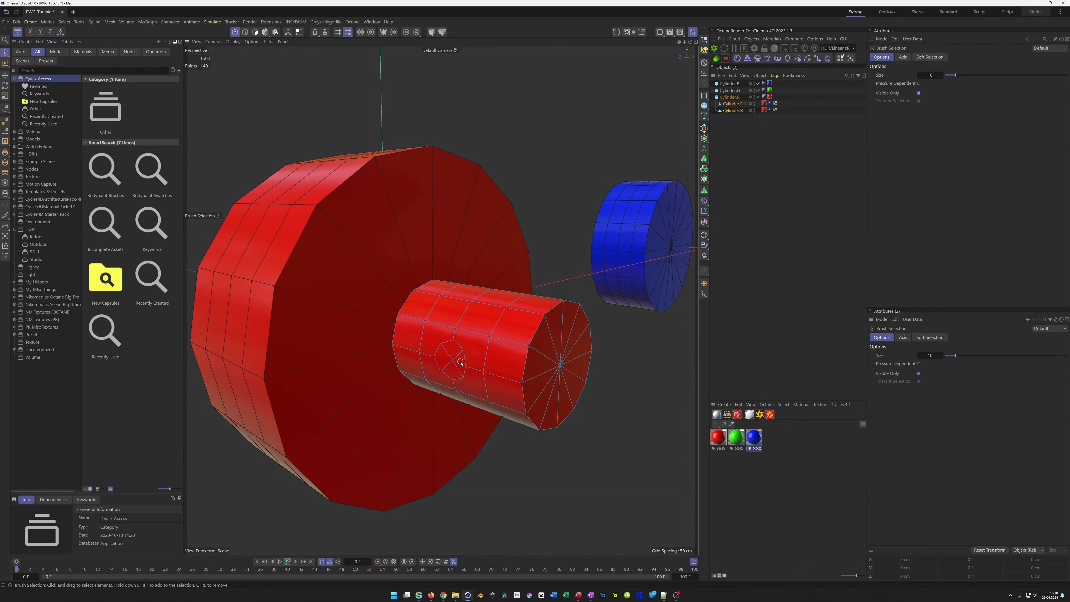
{"action": "key", "text": "Return"}
{"action": "key", "text": "Return"}
{"action": "left_click", "coordinate": [453, 362]}
{"action": "left_click_drag", "start_coordinate": [477, 362], "coordinate": [572, 308], "text": "alt"}
{"action": "left_click", "coordinate": [579, 361], "text": "shift"}
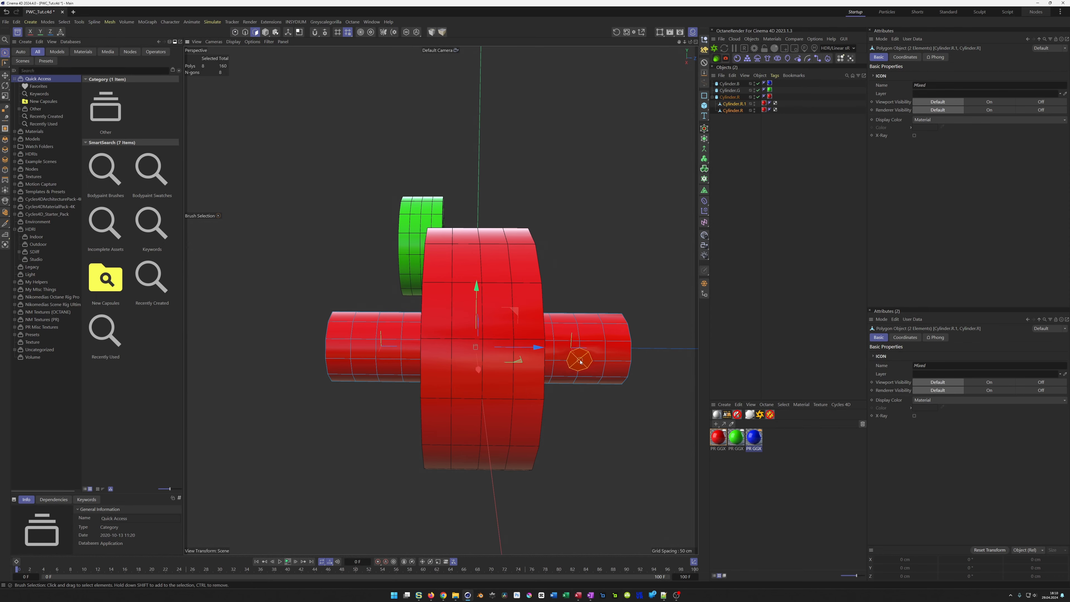
- In the Front view, extrude the selected polygons about 173 cm outward toward the green and blue cylinders
{"action": "left_click_drag", "start_coordinate": [512, 396], "coordinate": [429, 380], "text": "alt"}
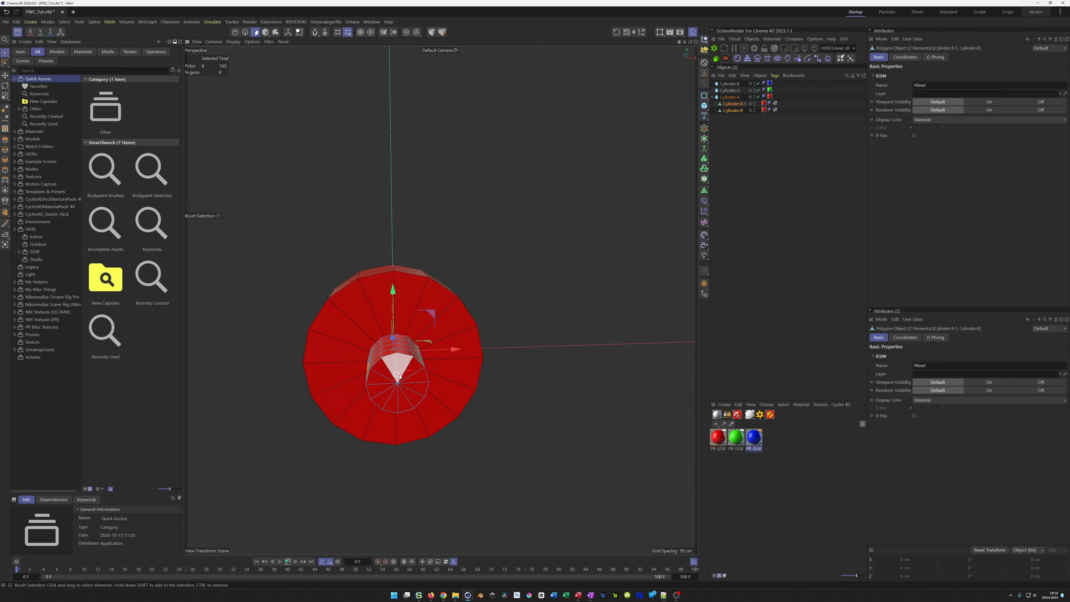
{"action": "middle_click", "coordinate": [422, 379]}
{"action": "middle_click", "coordinate": [486, 423]}
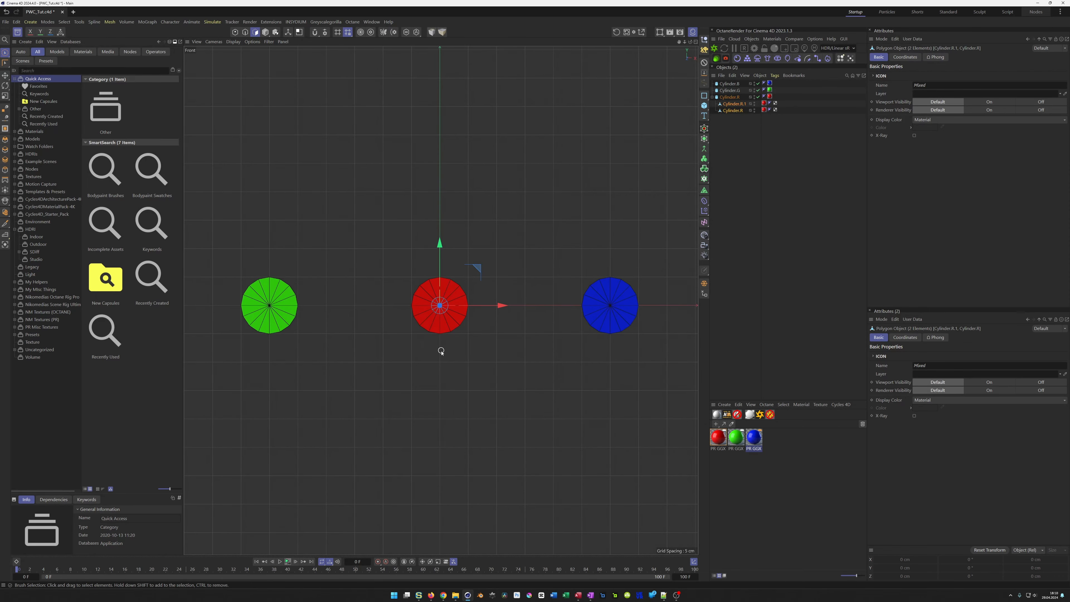
{"action": "key", "text": "d"}
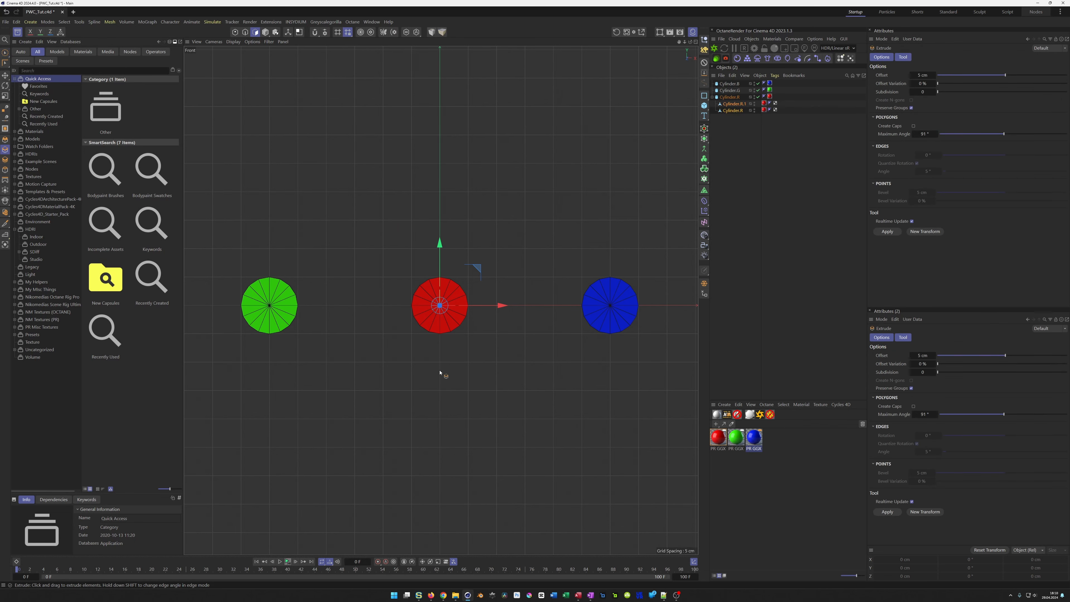
{"action": "left_click_drag", "start_coordinate": [307, 408], "coordinate": [545, 408]}
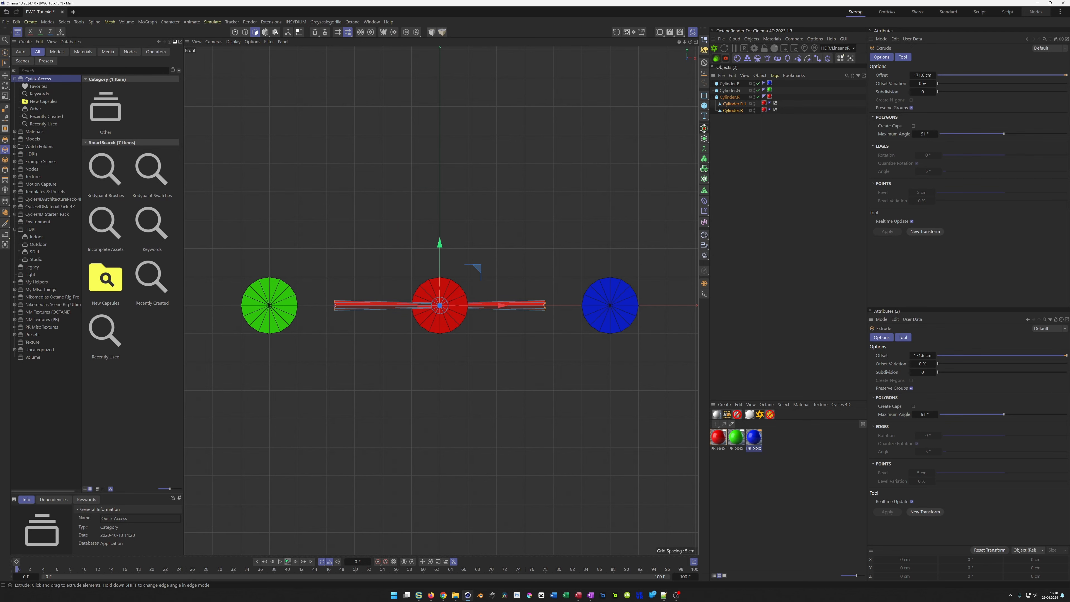
{"action": "scroll", "coordinate": [336, 313], "scroll_direction": "up", "scroll_amount": 4}
{"action": "middle_click", "coordinate": [339, 314]}
{"action": "middle_click", "coordinate": [256, 275]}
{"action": "scroll", "coordinate": [358, 365], "scroll_direction": "down", "scroll_amount": 3}
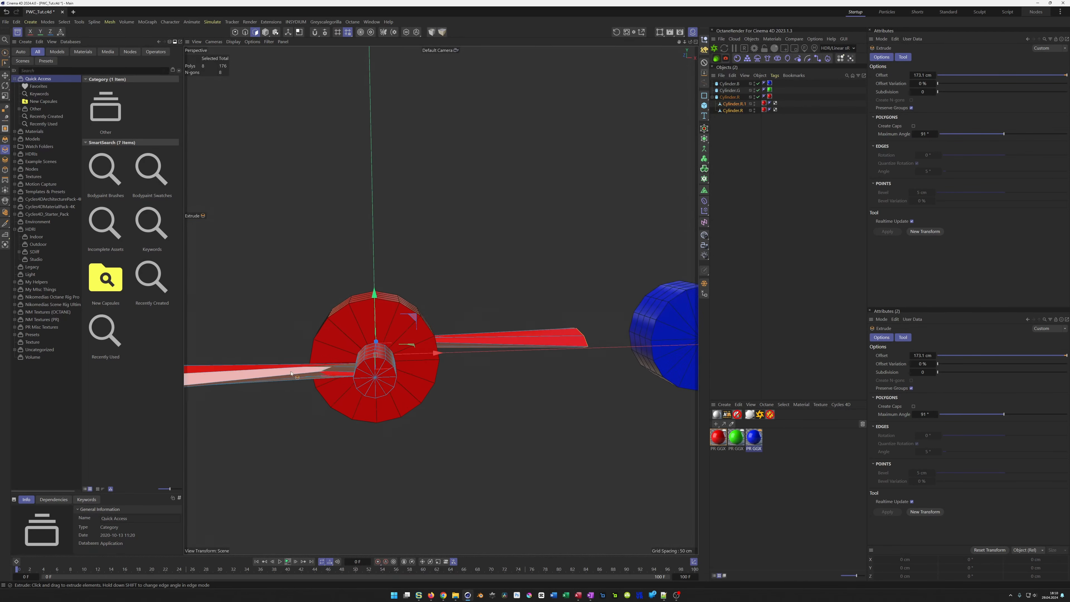
{"action": "middle_click_drag", "start_coordinate": [362, 364], "coordinate": [585, 347], "text": "alt"}
{"action": "left_click_drag", "start_coordinate": [371, 362], "coordinate": [455, 356], "text": "alt"}
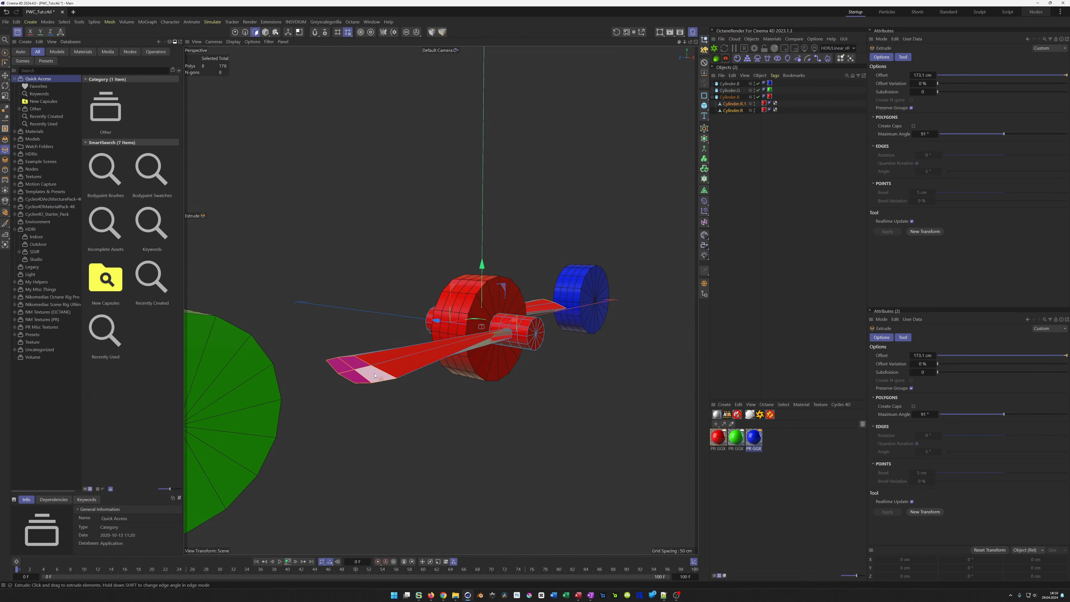
- Undo the last extrusion and select only the outlined faces on the small red cylinder facing the green cylinder
{"action": "key", "text": "ctrl+z"}
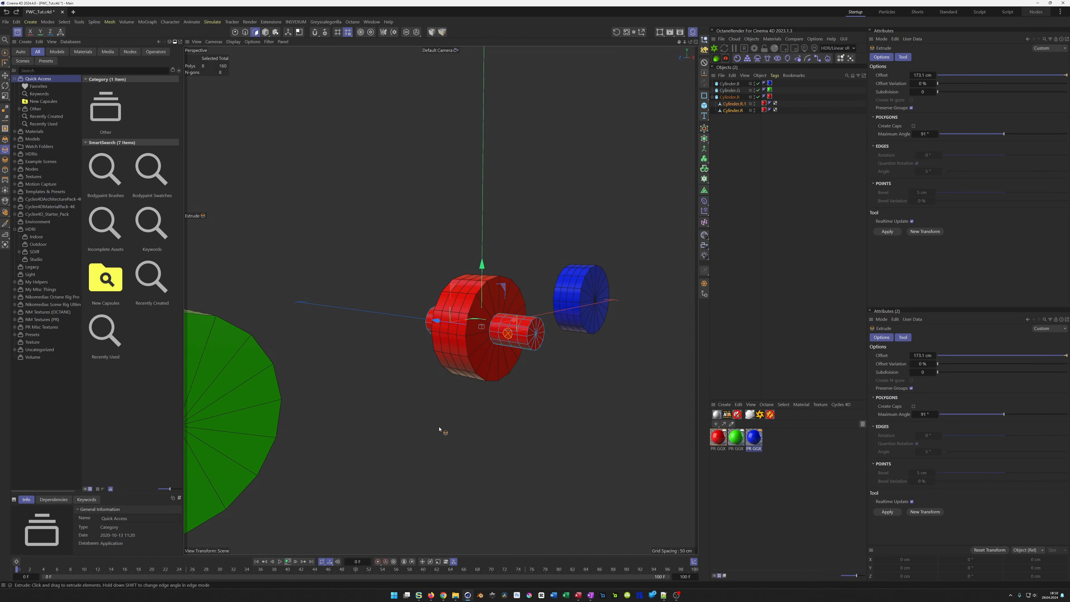
{"action": "scroll", "coordinate": [522, 337], "scroll_direction": "up", "scroll_amount": 5}
{"action": "left_click_drag", "start_coordinate": [532, 336], "coordinate": [521, 355], "text": "alt"}
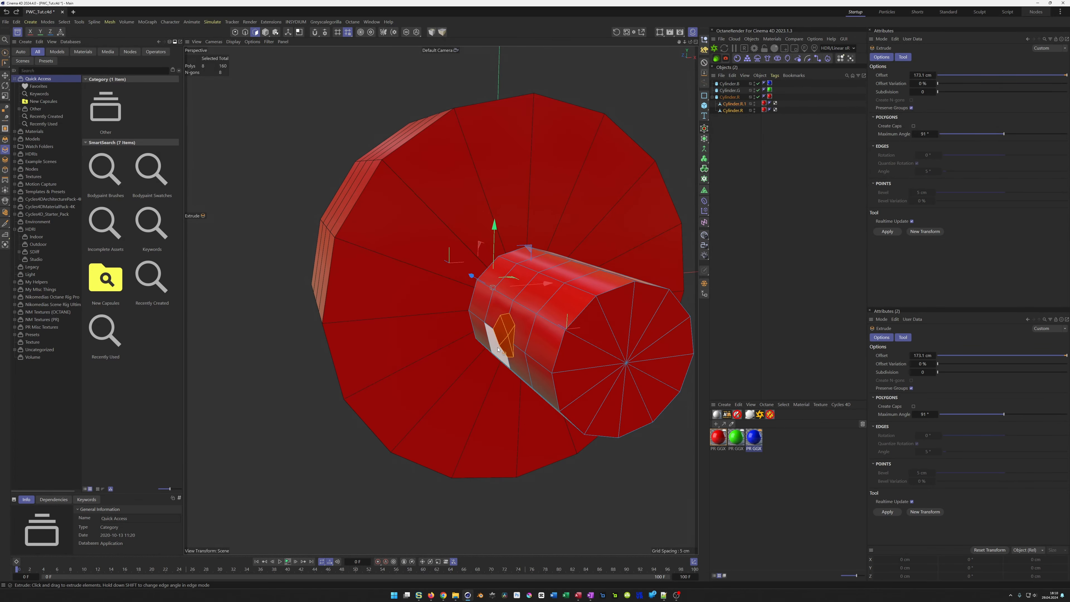
{"action": "key", "text": "space"}
{"action": "left_click", "coordinate": [507, 338]}
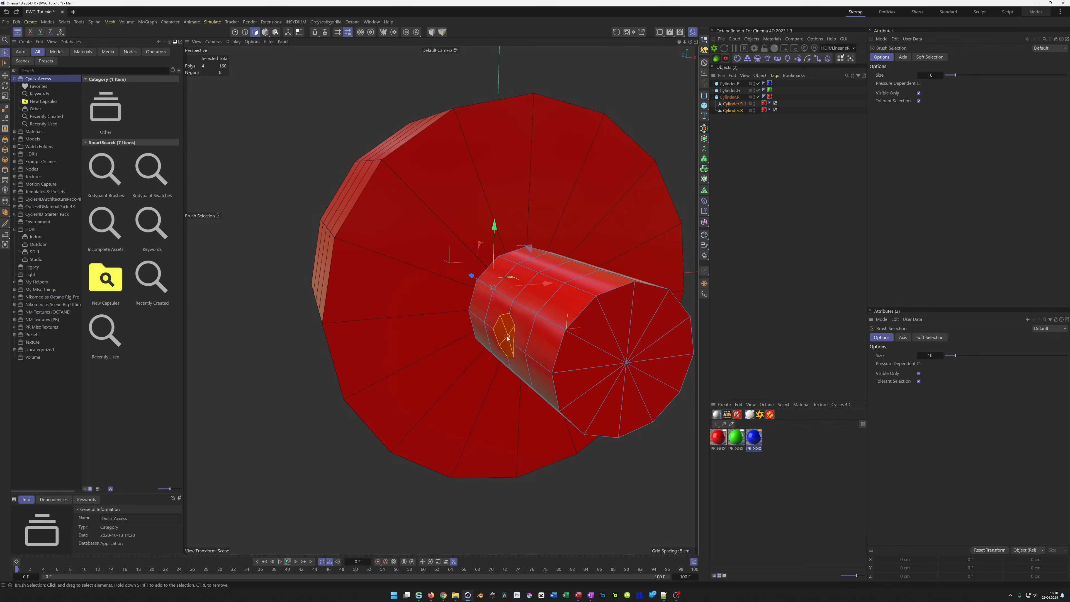
- In the Front view, extrude the selected faces horizontally until the arm ends just inside the green cylinder's rim
{"action": "middle_click", "coordinate": [509, 449]}
{"action": "middle_click", "coordinate": [509, 449]}
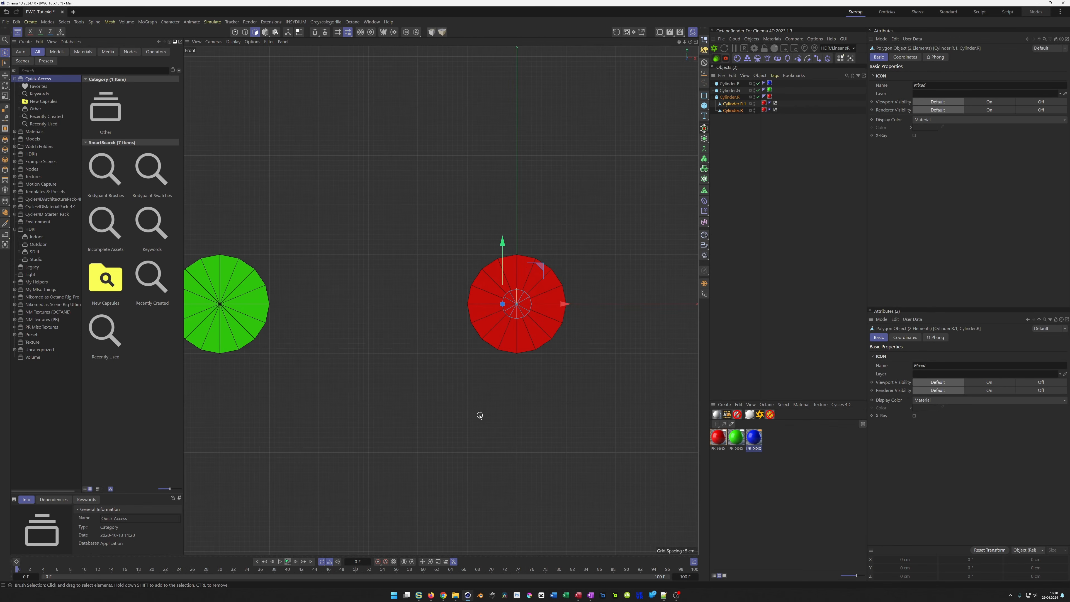
{"action": "scroll", "coordinate": [470, 411], "scroll_direction": "down", "scroll_amount": 2}
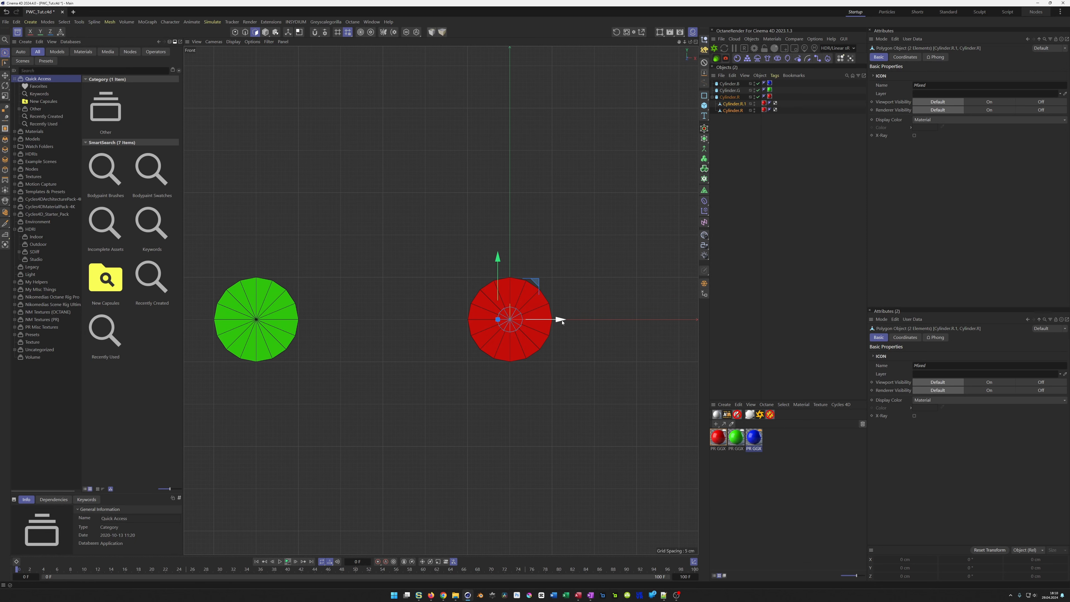
{"action": "left_click_drag", "start_coordinate": [561, 320], "coordinate": [349, 336]}
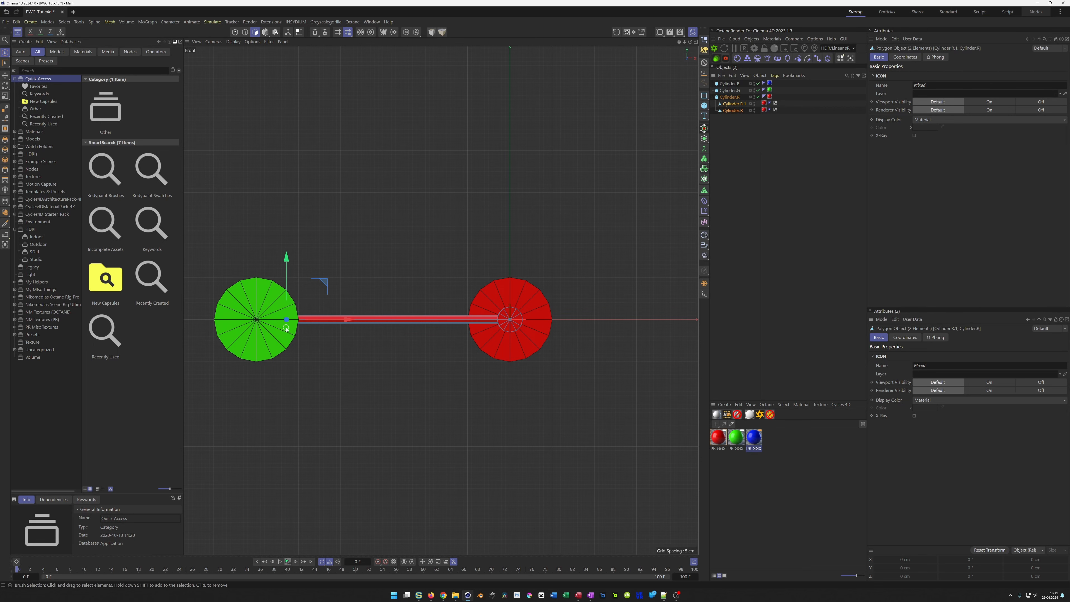
- In the Perspective view, select the outlined faces on the other small red cylinder, behind the large red one
{"action": "middle_click", "coordinate": [450, 359]}
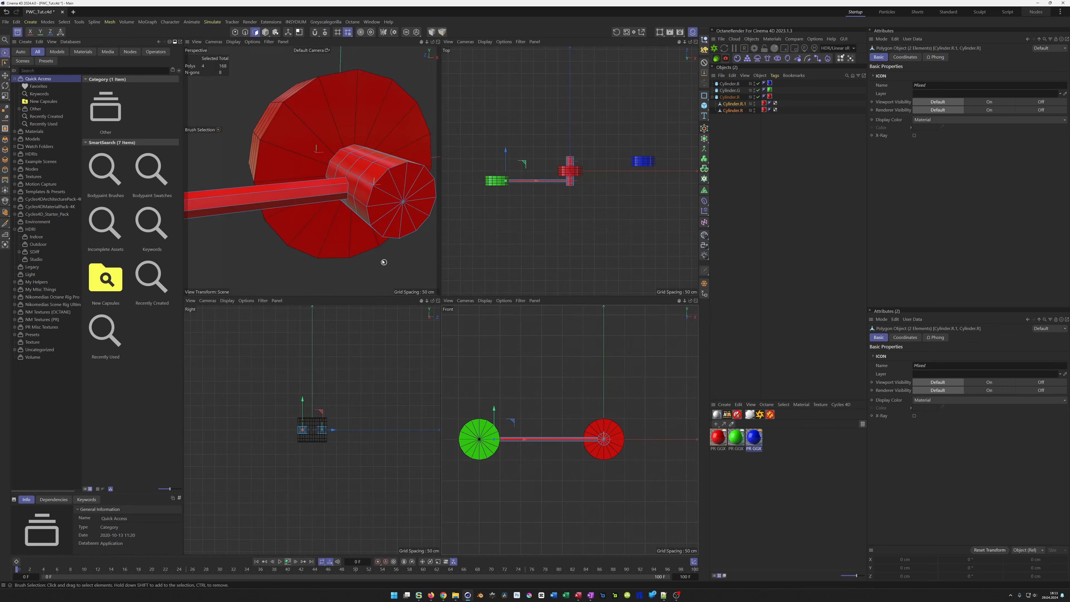
{"action": "middle_click", "coordinate": [438, 296]}
{"action": "left_click_drag", "start_coordinate": [481, 299], "coordinate": [456, 358], "text": "alt"}
{"action": "scroll", "coordinate": [497, 312], "scroll_direction": "down", "scroll_amount": 3}
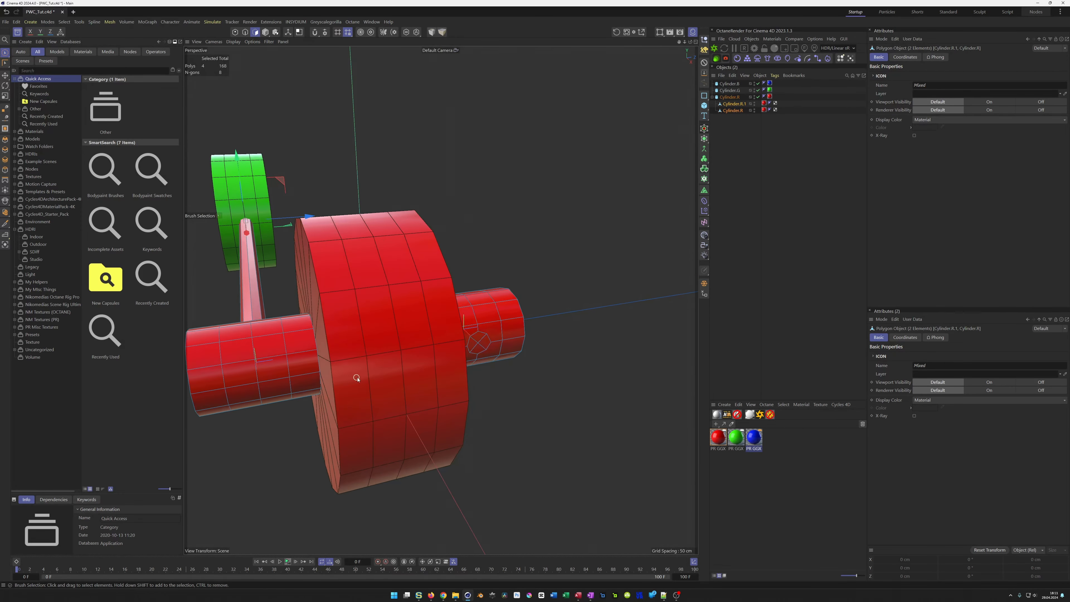
{"action": "left_click", "coordinate": [479, 344]}
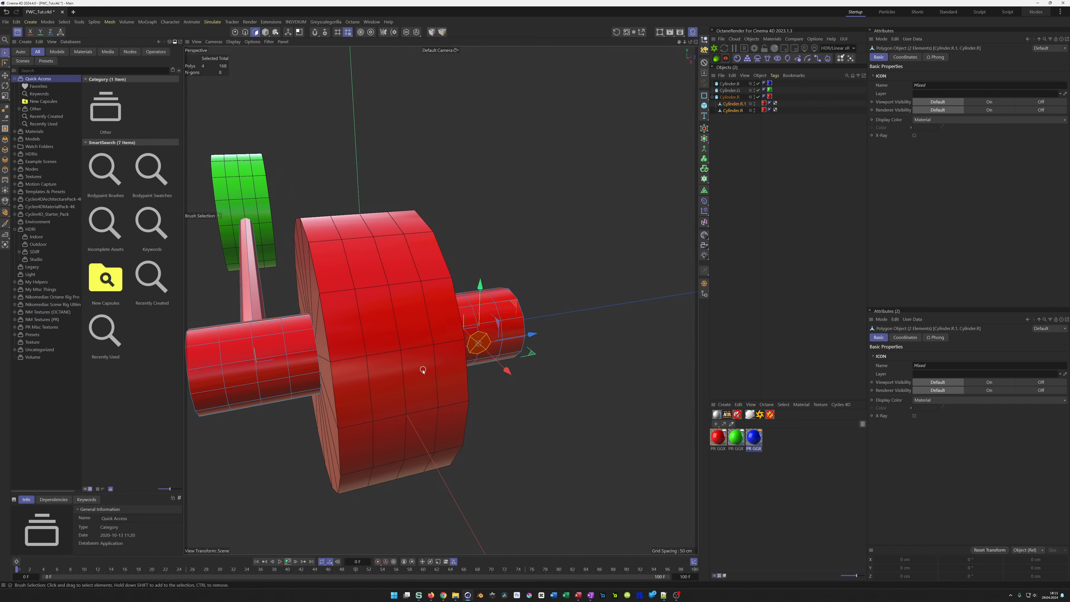
- In the Front view, extrude the selected faces horizontally about 250 cm, just past the blue cylinder's rim
{"action": "left_click_drag", "start_coordinate": [423, 370], "coordinate": [396, 376], "text": "alt"}
{"action": "middle_click", "coordinate": [396, 377]}
{"action": "middle_click", "coordinate": [484, 382]}
{"action": "scroll", "coordinate": [501, 387], "scroll_direction": "down", "scroll_amount": 5}
{"action": "middle_click_drag", "start_coordinate": [474, 386], "coordinate": [409, 379], "text": "alt"}
{"action": "scroll", "coordinate": [492, 381], "scroll_direction": "up", "scroll_amount": 3}
{"action": "left_click_drag", "start_coordinate": [471, 344], "coordinate": [601, 344]}
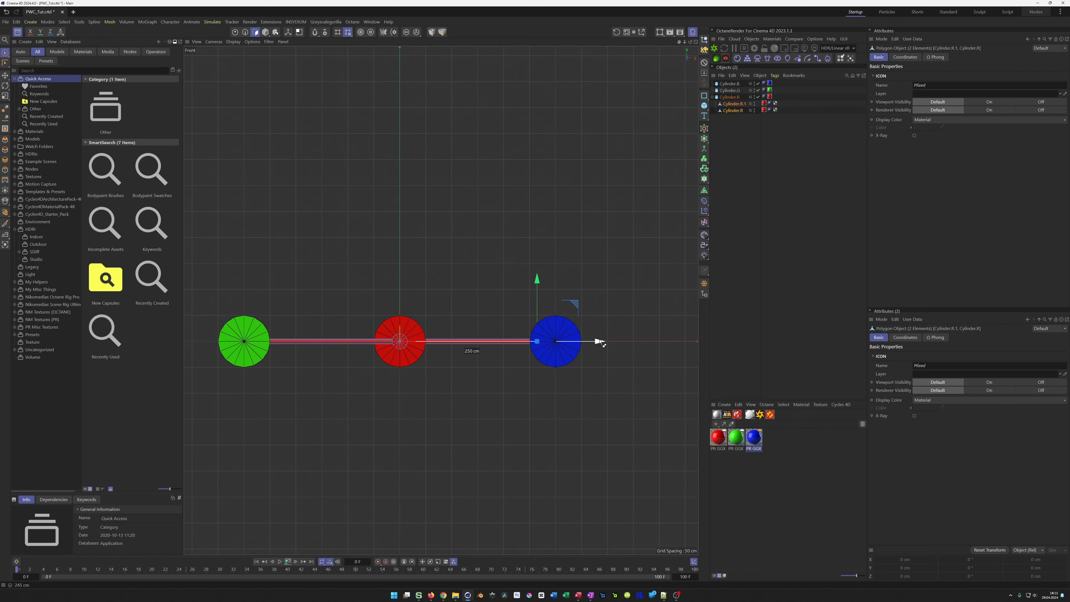
- Examine both extruded red arms in the Perspective view and check closely where one arm enters the green cylinder
{"action": "middle_click", "coordinate": [420, 335]}
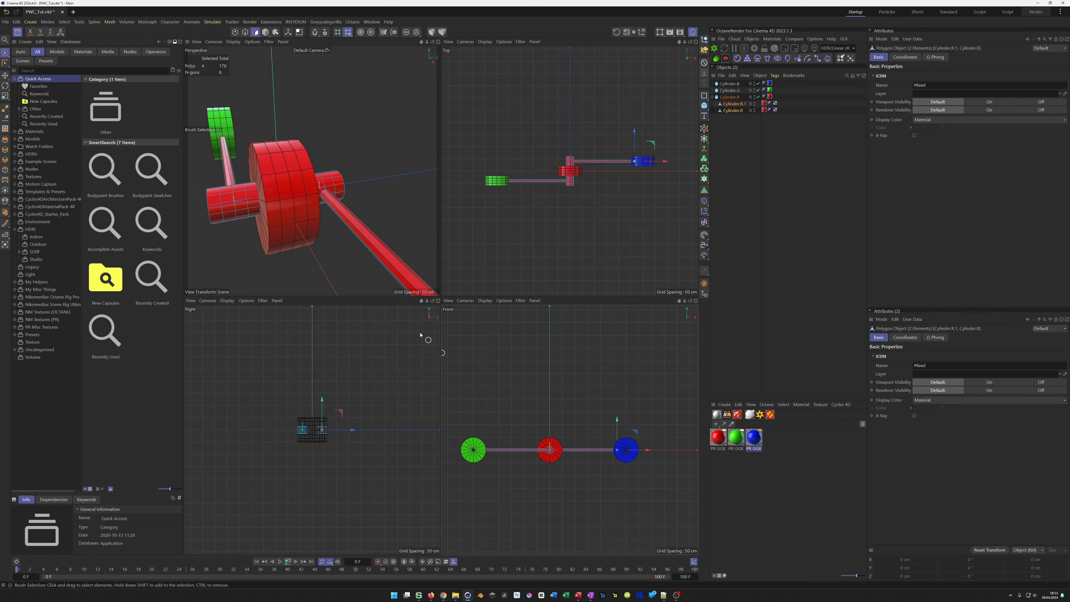
{"action": "middle_click", "coordinate": [330, 271]}
{"action": "scroll", "coordinate": [414, 305], "scroll_direction": "down", "scroll_amount": 5}
{"action": "left_click_drag", "start_coordinate": [402, 342], "coordinate": [472, 336], "text": "alt"}
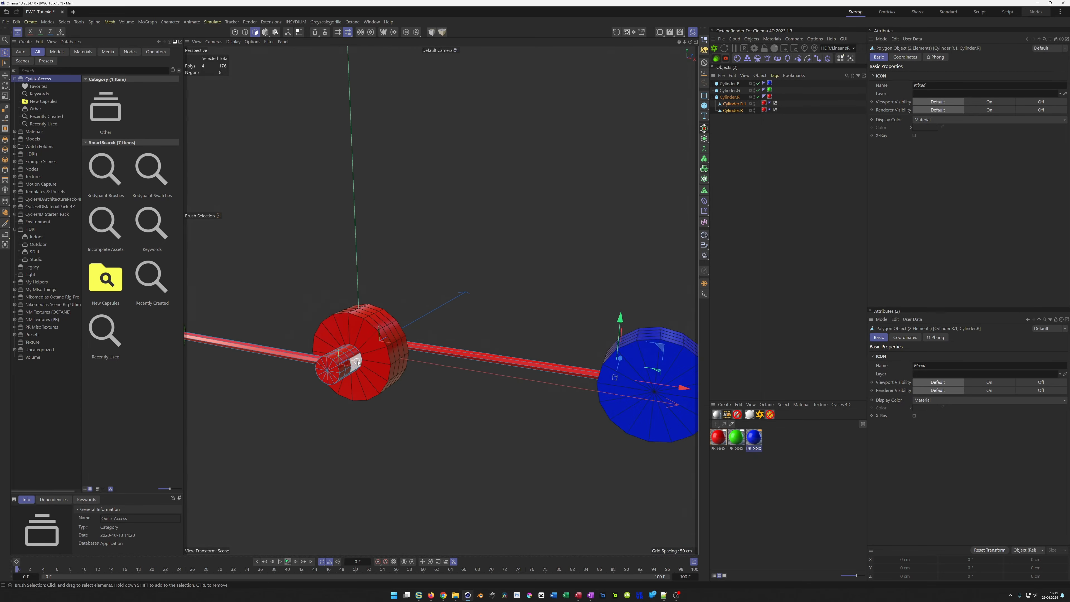
{"action": "middle_click_drag", "start_coordinate": [358, 363], "coordinate": [469, 347], "text": "alt"}
{"action": "left_click_drag", "start_coordinate": [469, 347], "coordinate": [451, 347], "text": "alt"}
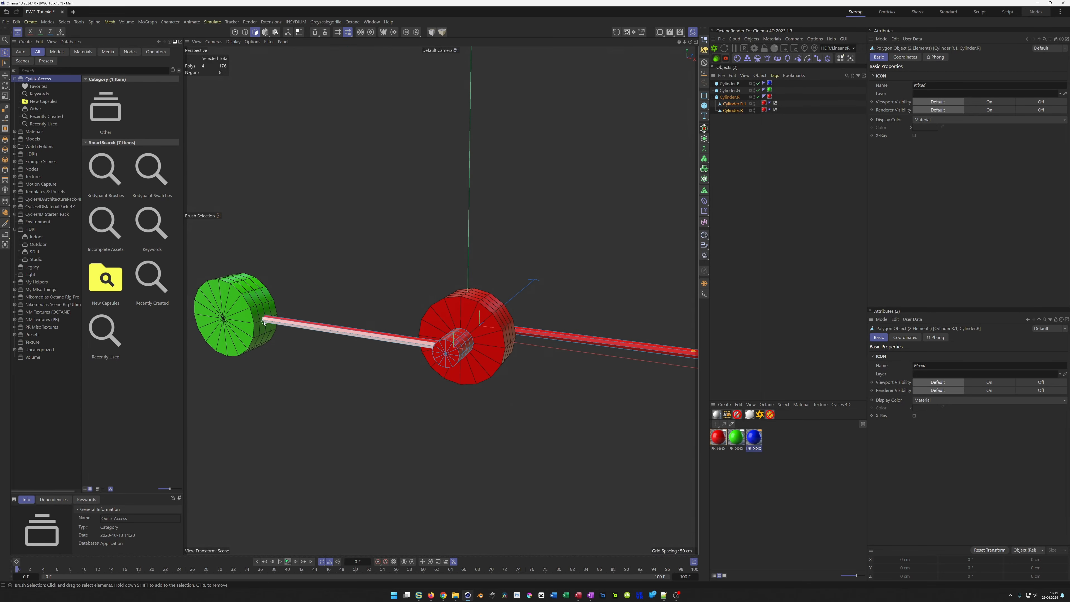
{"action": "scroll", "coordinate": [264, 322], "scroll_direction": "up", "scroll_amount": 4}
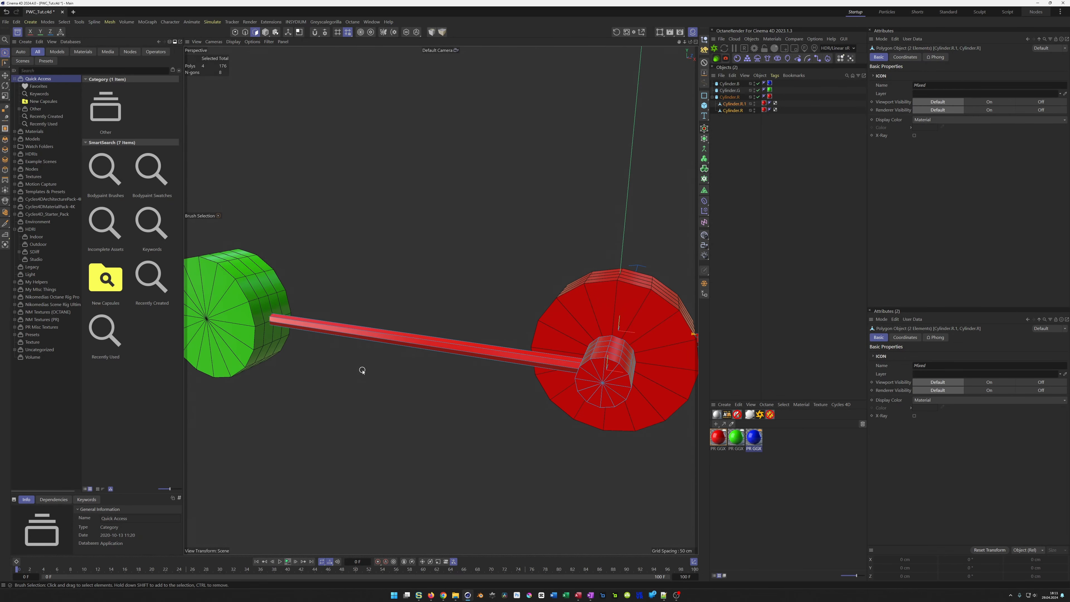
{"action": "scroll", "coordinate": [279, 309], "scroll_direction": "up", "scroll_amount": 3}
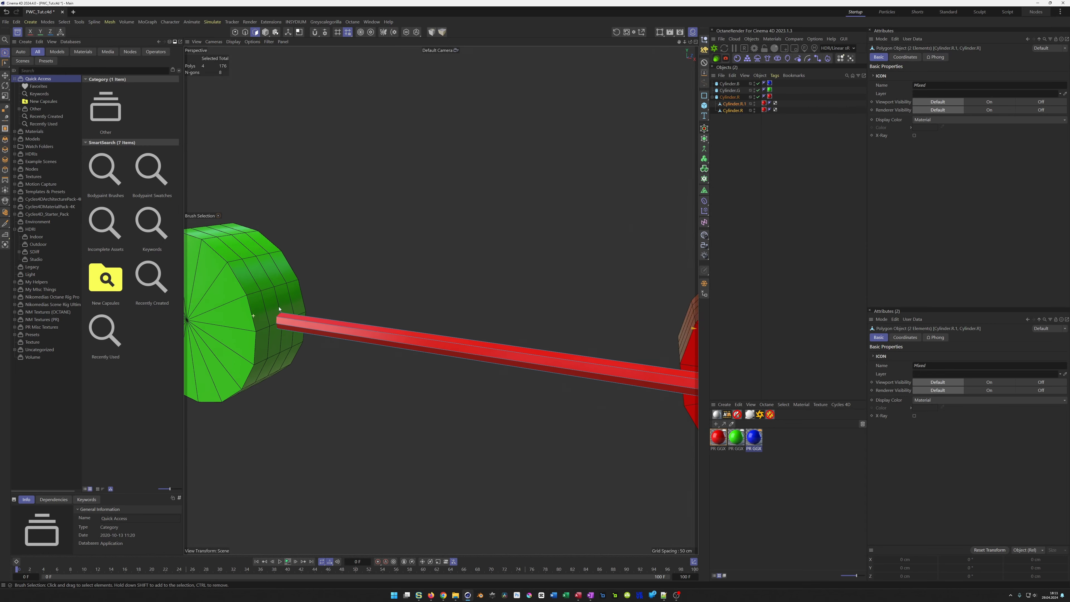
{"action": "middle_click_drag", "start_coordinate": [278, 309], "coordinate": [340, 312], "text": "alt"}
{"action": "right_click_drag", "start_coordinate": [309, 330], "coordinate": [346, 321], "text": "alt"}
{"action": "left_click_drag", "start_coordinate": [351, 312], "coordinate": [385, 314], "text": "alt"}
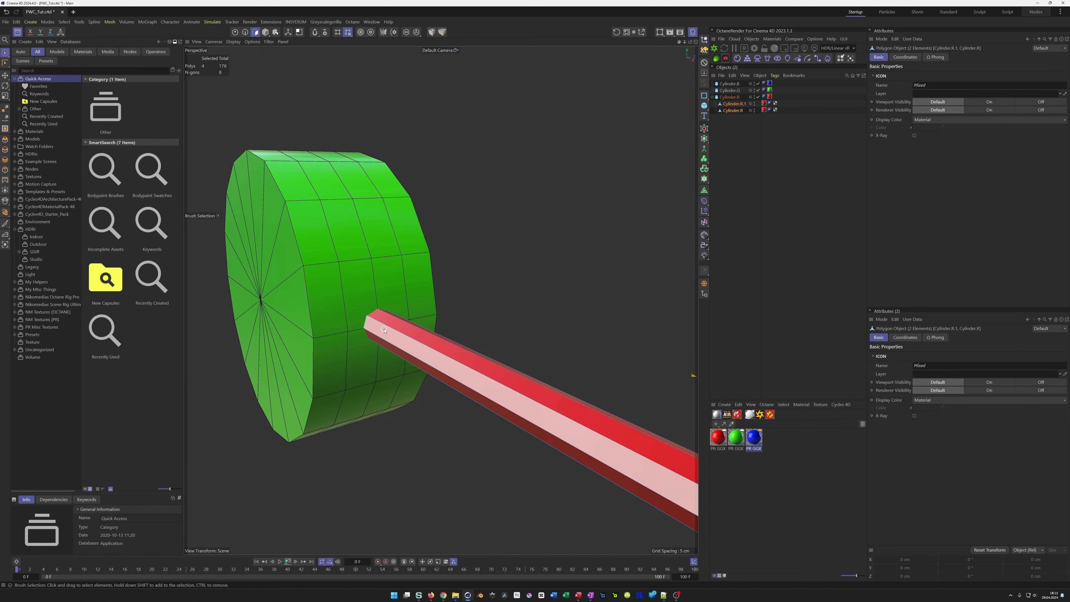
- Hide the large red cylinder with its child shafts and frame the green cylinder
{"action": "double_click", "coordinate": [754, 97], "text": "alt"}
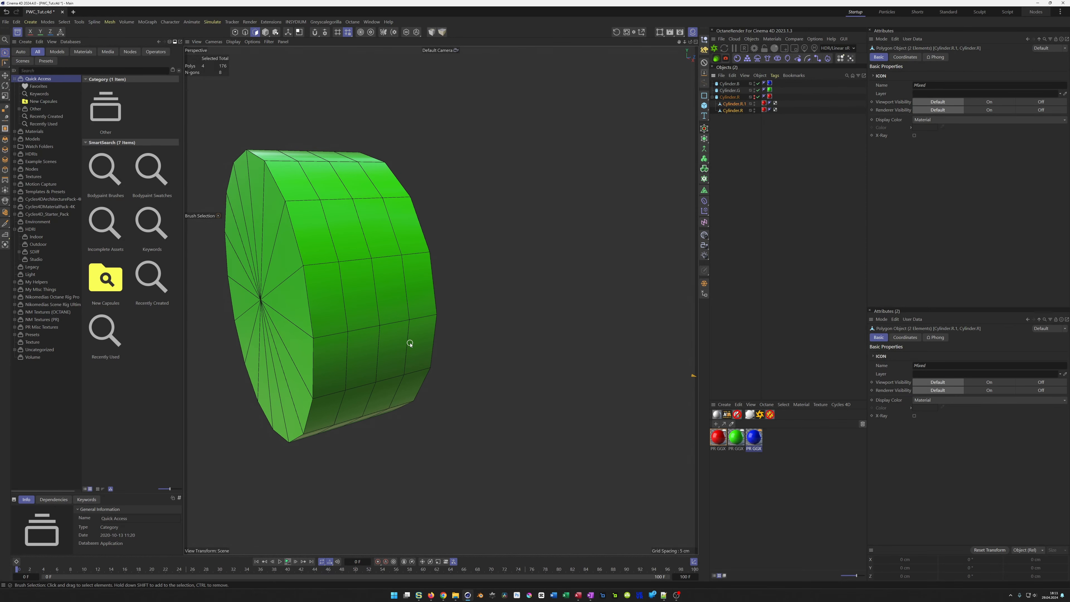
{"action": "scroll", "coordinate": [410, 344], "scroll_direction": "down", "scroll_amount": 5}
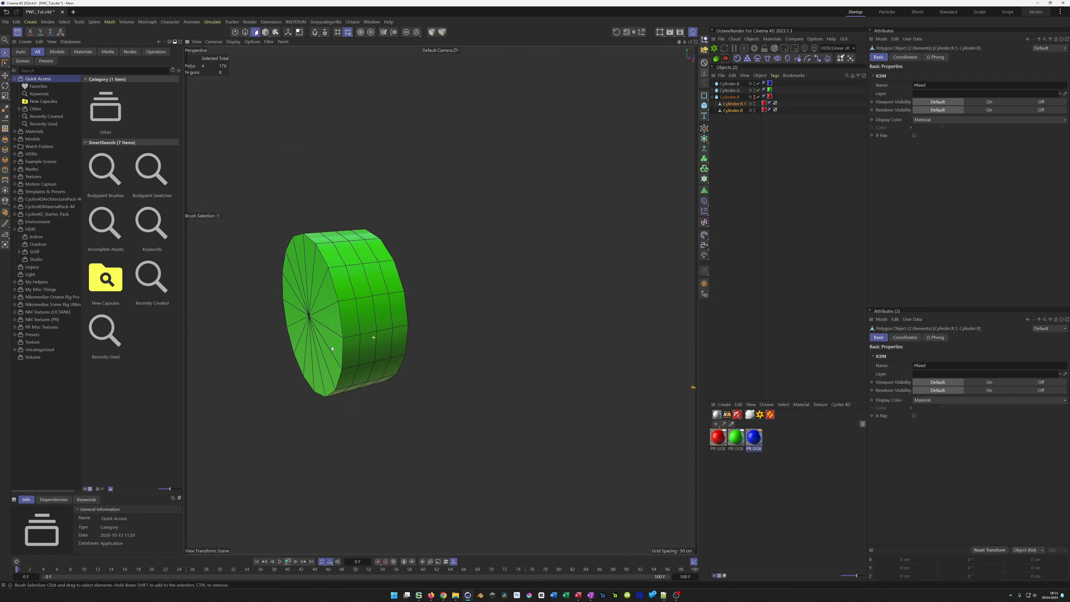
{"action": "scroll", "coordinate": [355, 342], "scroll_direction": "down", "scroll_amount": 1}
{"action": "scroll", "coordinate": [356, 342], "scroll_direction": "down", "scroll_amount": 4}
{"action": "scroll", "coordinate": [369, 331], "scroll_direction": "up", "scroll_amount": 5}
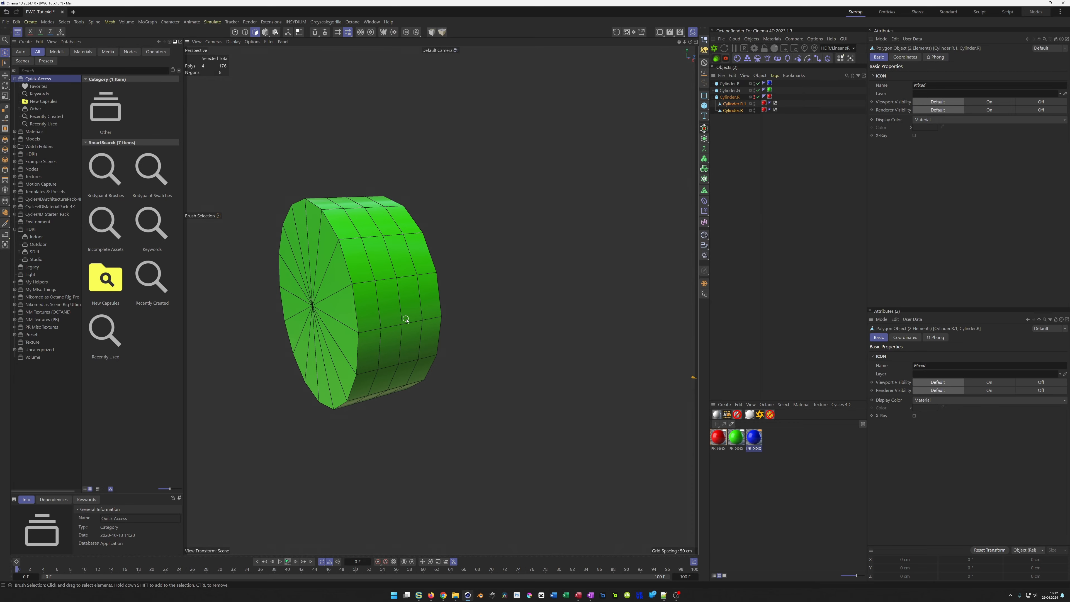
- Duplicate the green cylinder and place the copy protruding from its rim, turned so its axis points toward the red cylinder
{"action": "left_click", "coordinate": [729, 92]}
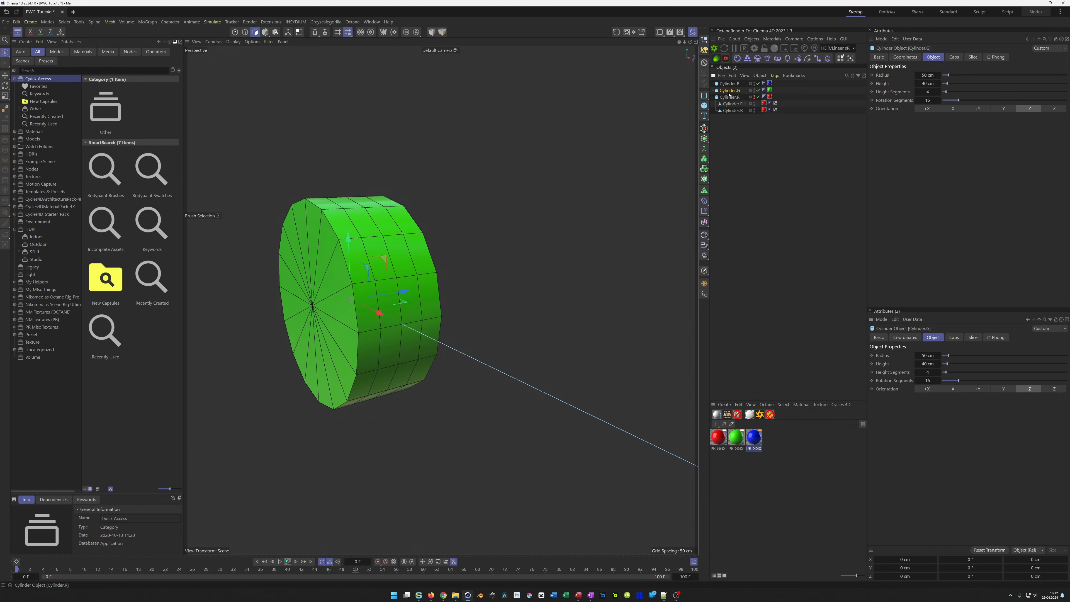
{"action": "left_click_drag", "start_coordinate": [732, 93], "coordinate": [733, 99], "text": "ctrl"}
{"action": "key", "text": "r"}
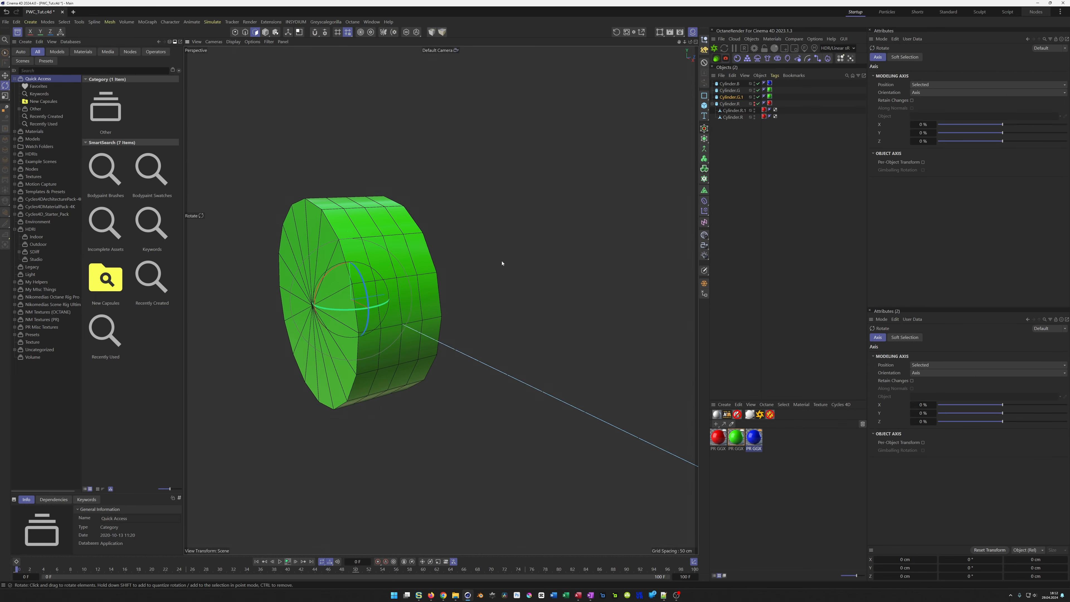
{"action": "left_click_drag", "start_coordinate": [338, 316], "coordinate": [369, 303]}
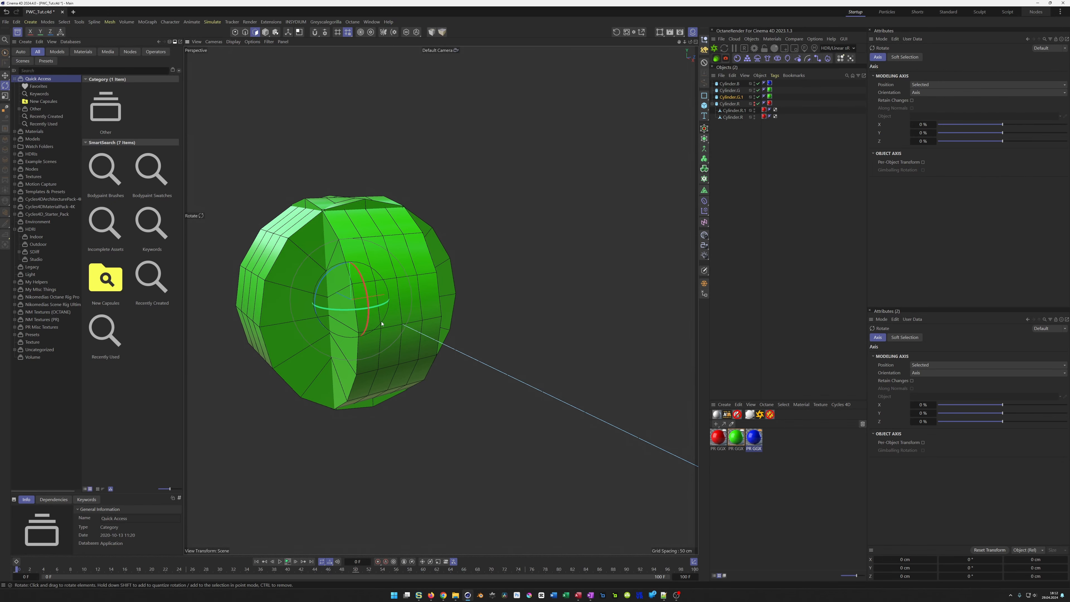
{"action": "key", "text": "e"}
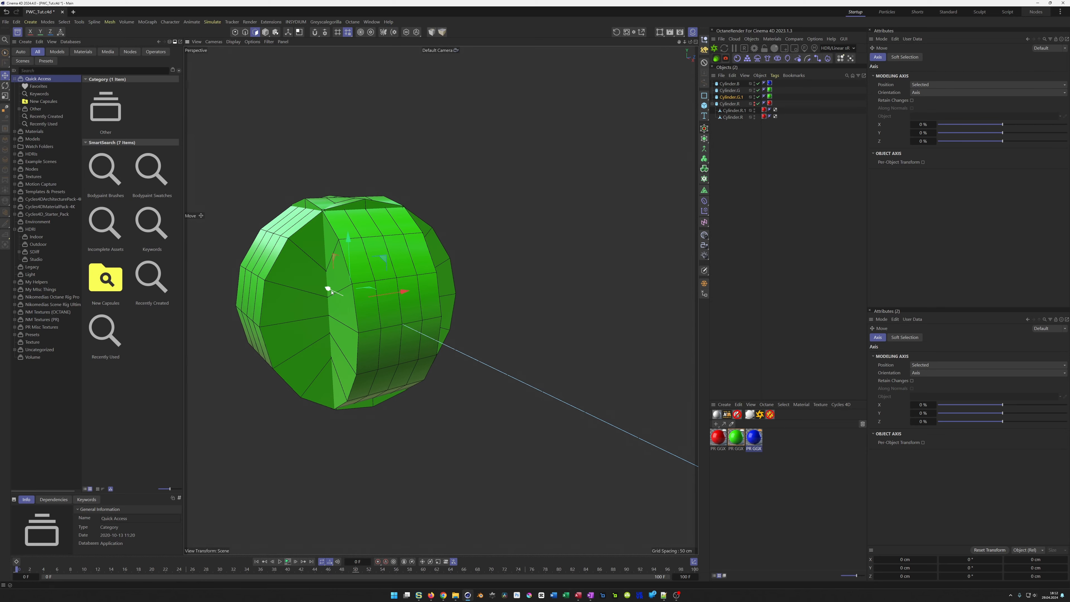
{"action": "left_click_drag", "start_coordinate": [328, 289], "coordinate": [366, 329]}
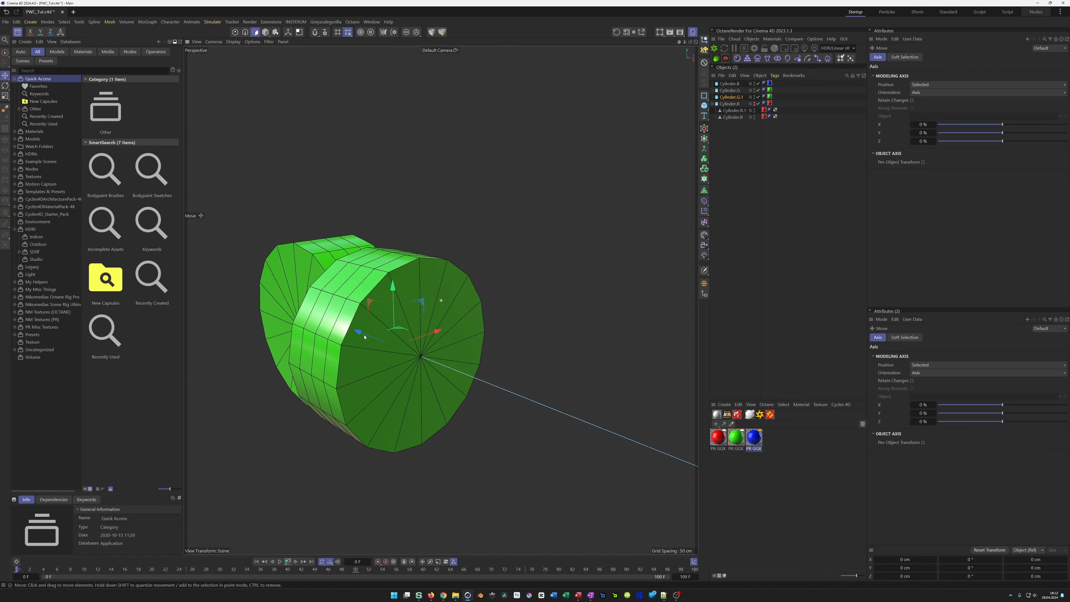
- Set the duplicated green cylinder's radius to 10 cm
{"action": "left_click", "coordinate": [733, 97]}
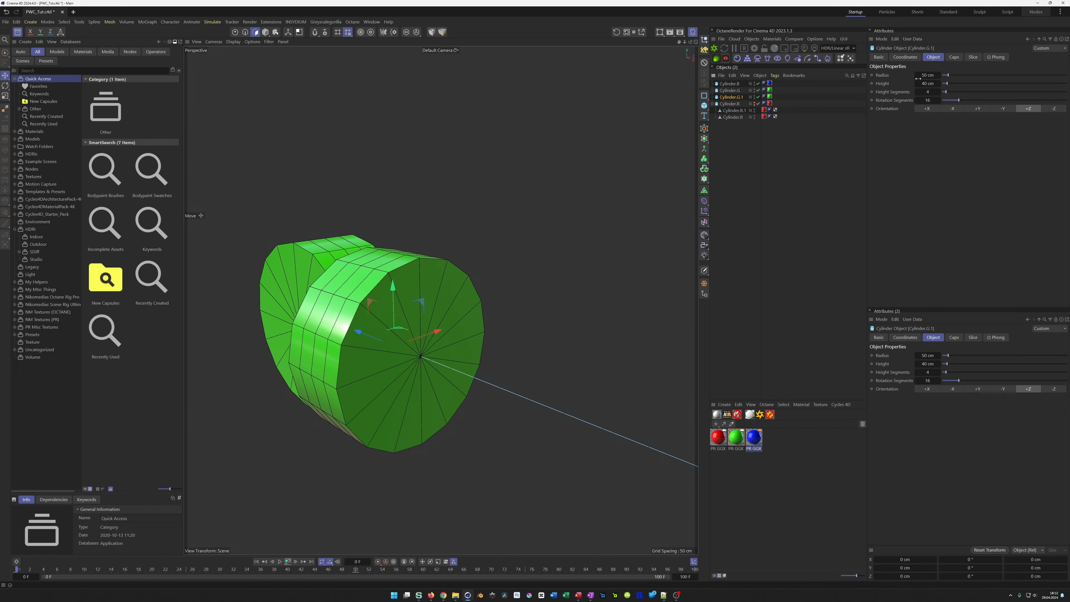
{"action": "left_click", "coordinate": [927, 75]}
{"action": "type", "text": "10"}
{"action": "key", "text": "Return"}
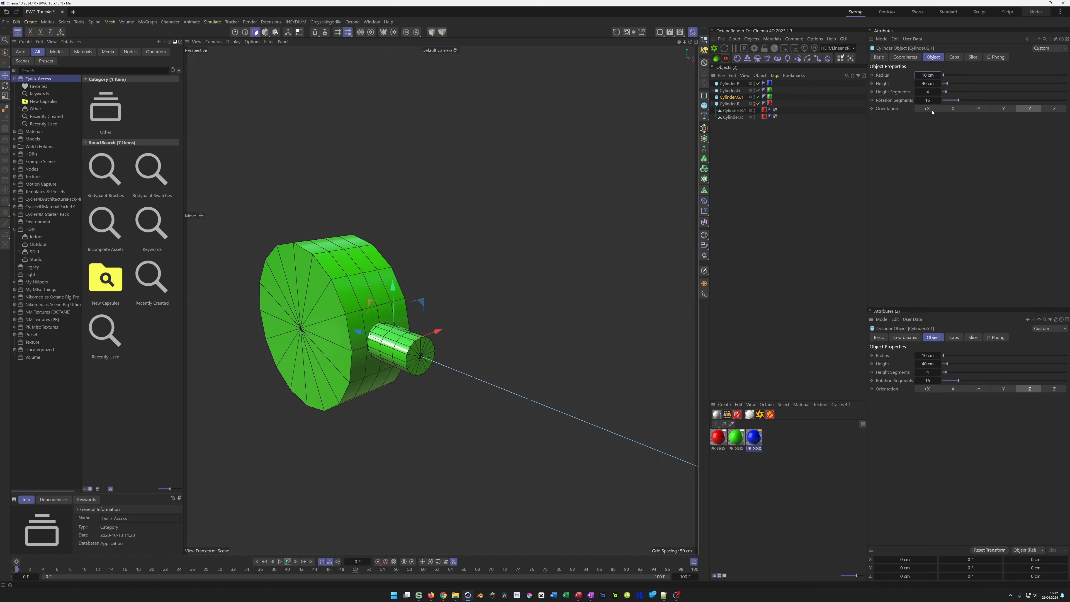
{"action": "scroll", "coordinate": [452, 378], "scroll_direction": "up", "scroll_amount": 4}
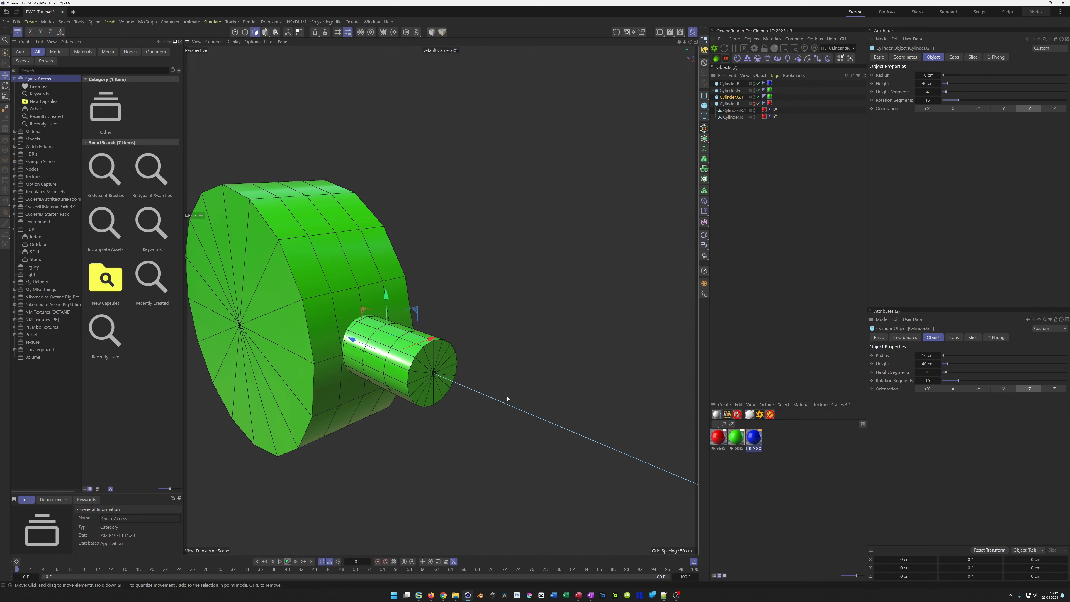
{"action": "scroll", "coordinate": [507, 399], "scroll_direction": "down", "scroll_amount": 4}
{"action": "scroll", "coordinate": [318, 406], "scroll_direction": "up", "scroll_amount": 4}
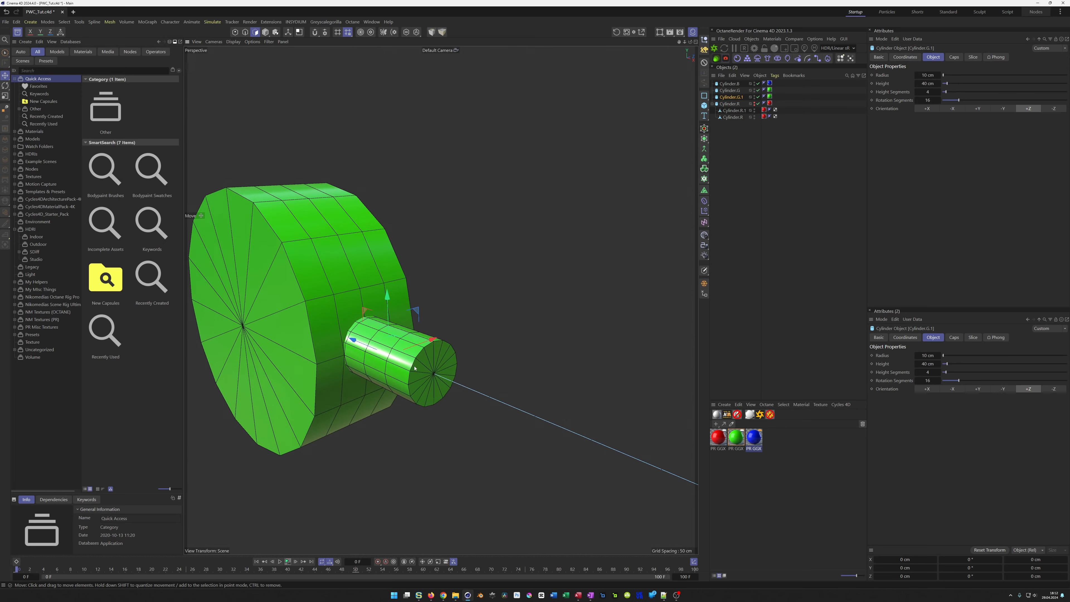
{"action": "scroll", "coordinate": [422, 357], "scroll_direction": "up", "scroll_amount": 3}
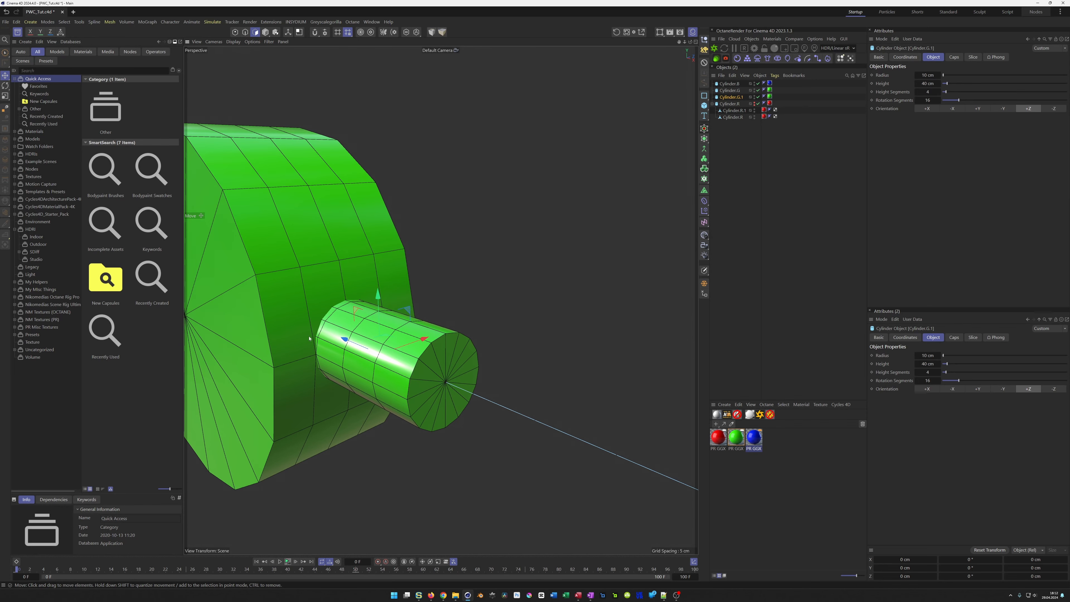
- Set the duplicated green cylinder's radius to 15 cm
{"action": "left_click", "coordinate": [927, 75]}
{"action": "type", "text": "15"}
{"action": "key", "text": "Return"}
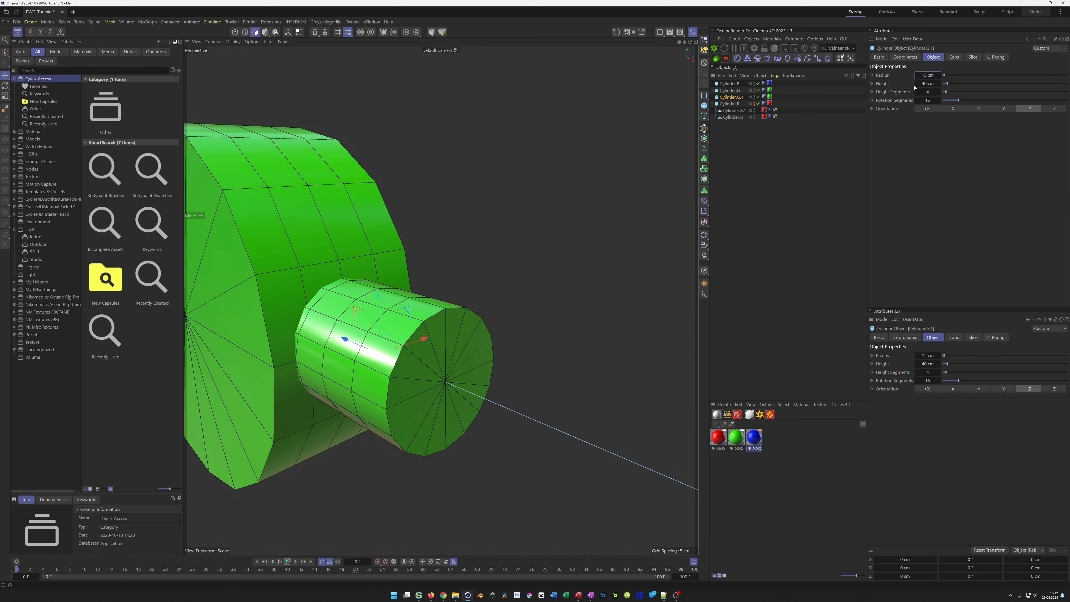
{"action": "scroll", "coordinate": [443, 337], "scroll_direction": "down", "scroll_amount": 3}
{"action": "left_click_drag", "start_coordinate": [442, 338], "coordinate": [382, 342], "text": "alt"}
{"action": "scroll", "coordinate": [426, 367], "scroll_direction": "up", "scroll_amount": 2}
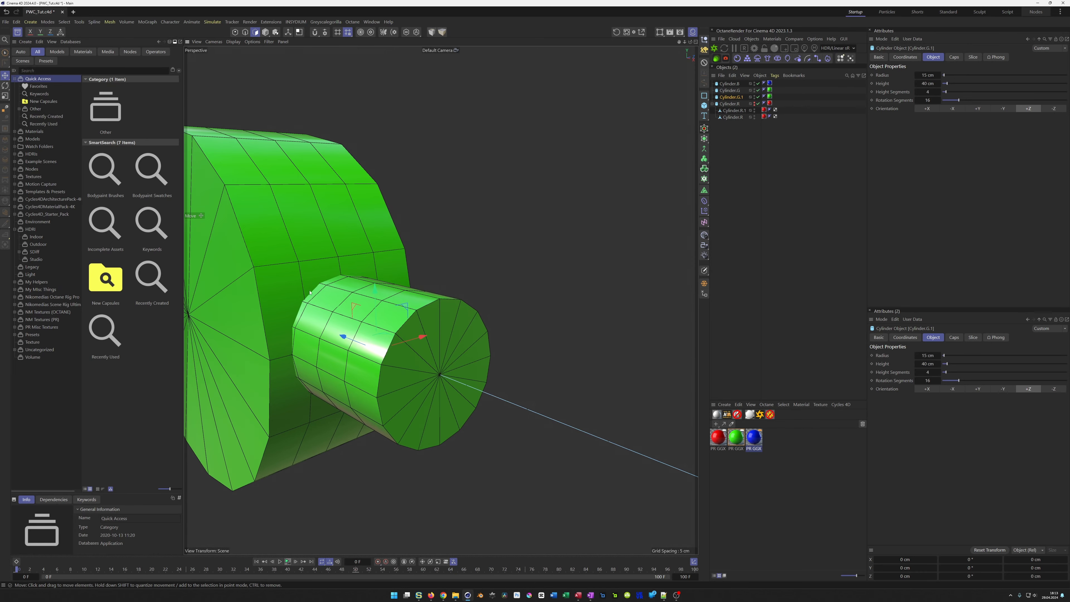
- Add a Boole parent to the large green cylinder and nest the small green cylinder as its second child to cut a hole
{"action": "left_click", "coordinate": [733, 92]}
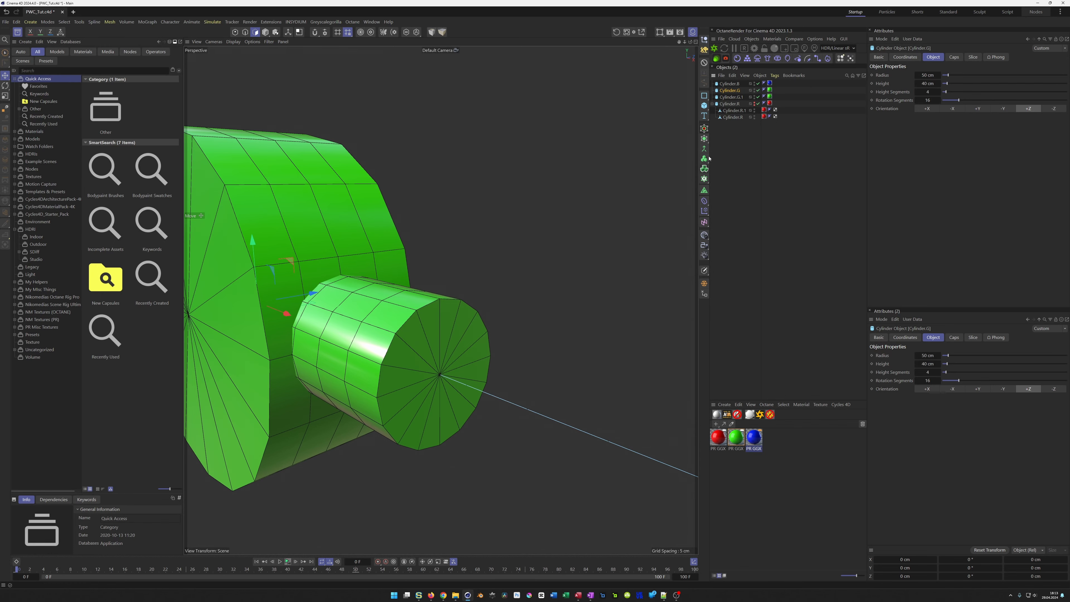
{"action": "left_click", "coordinate": [704, 138]}
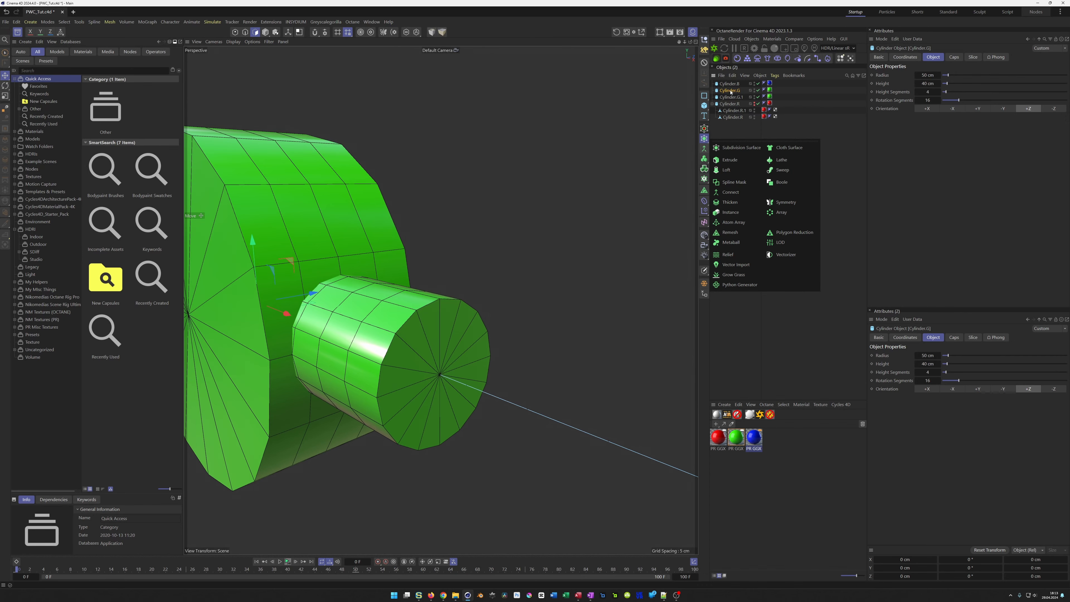
{"action": "left_click", "coordinate": [779, 183]}
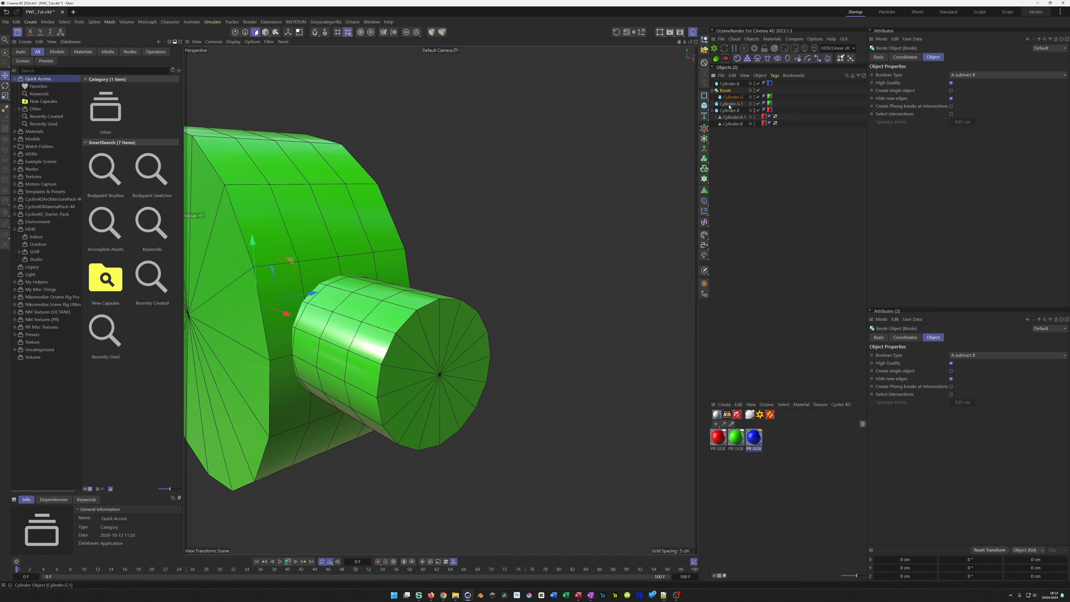
{"action": "left_click_drag", "start_coordinate": [729, 107], "coordinate": [739, 102]}
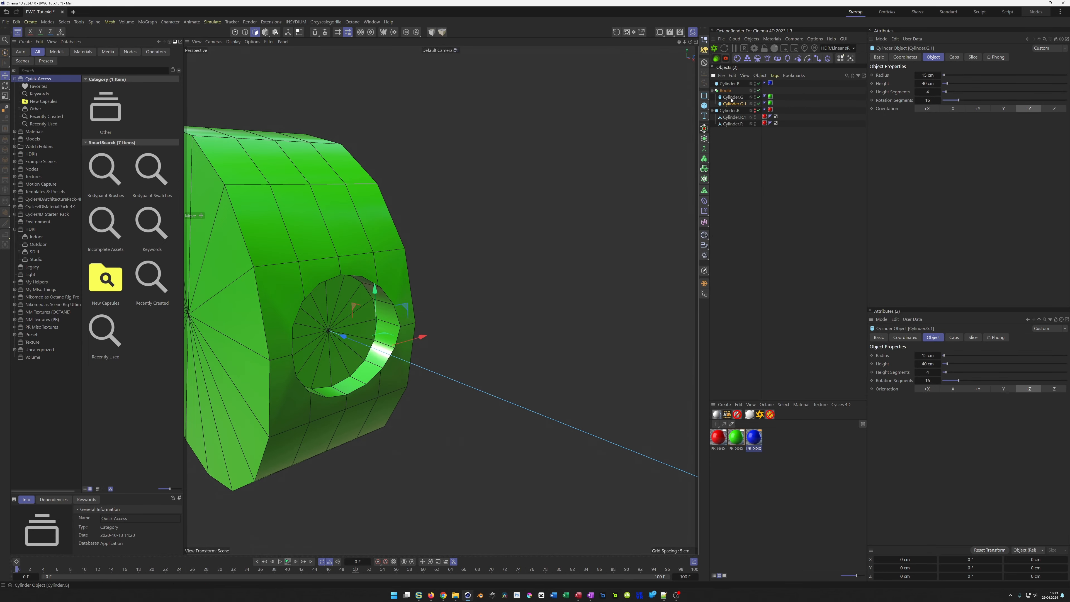
- Set the green Boole to A union B and enable Create single object
{"action": "left_click", "coordinate": [725, 90]}
{"action": "left_click", "coordinate": [973, 75]}
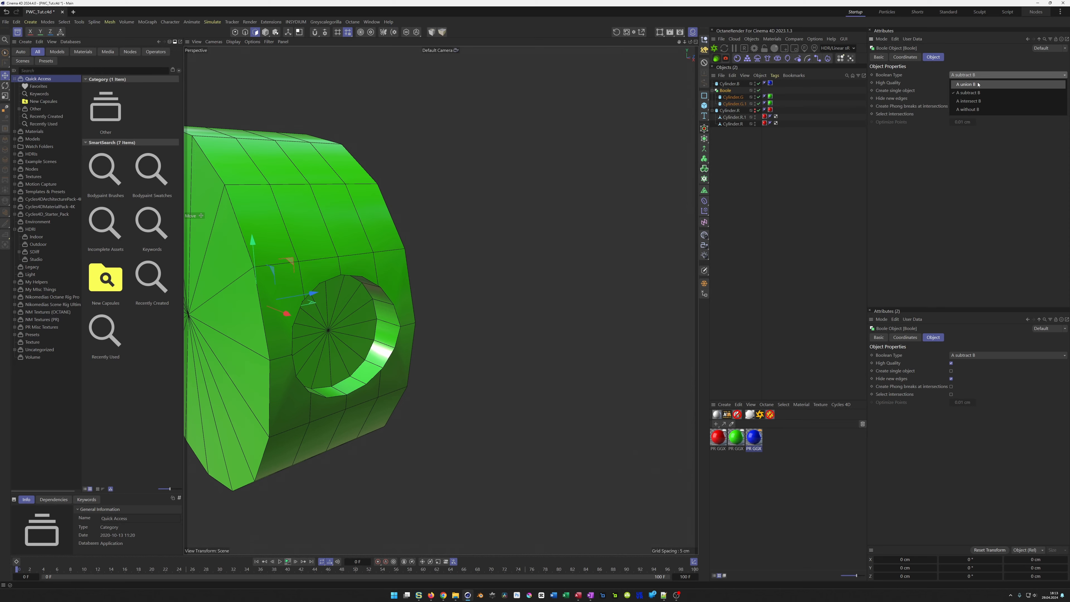
{"action": "left_click", "coordinate": [966, 84]}
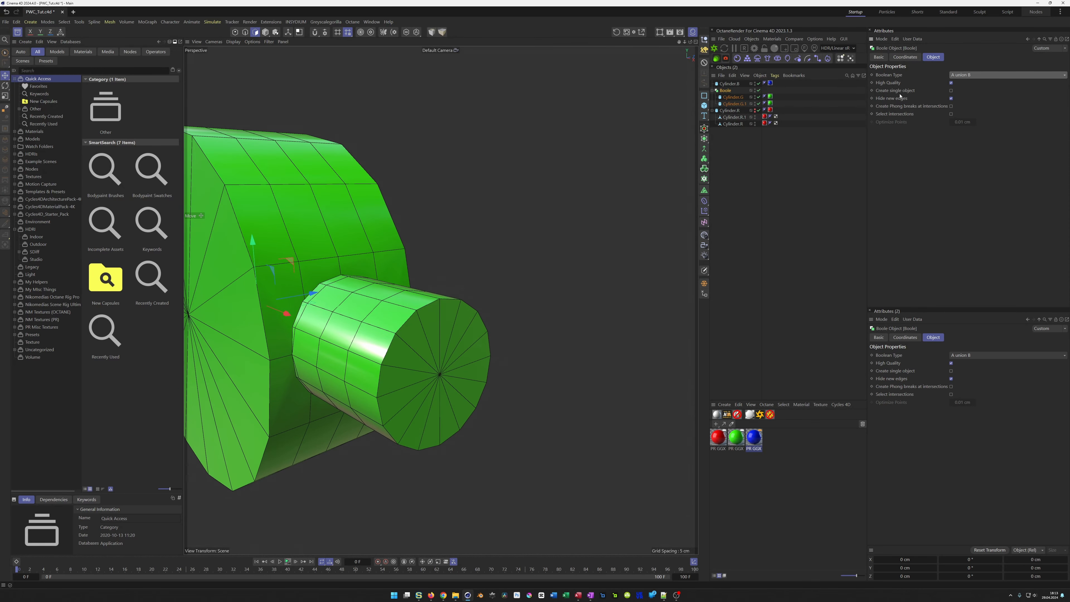
{"action": "left_click", "coordinate": [950, 90]}
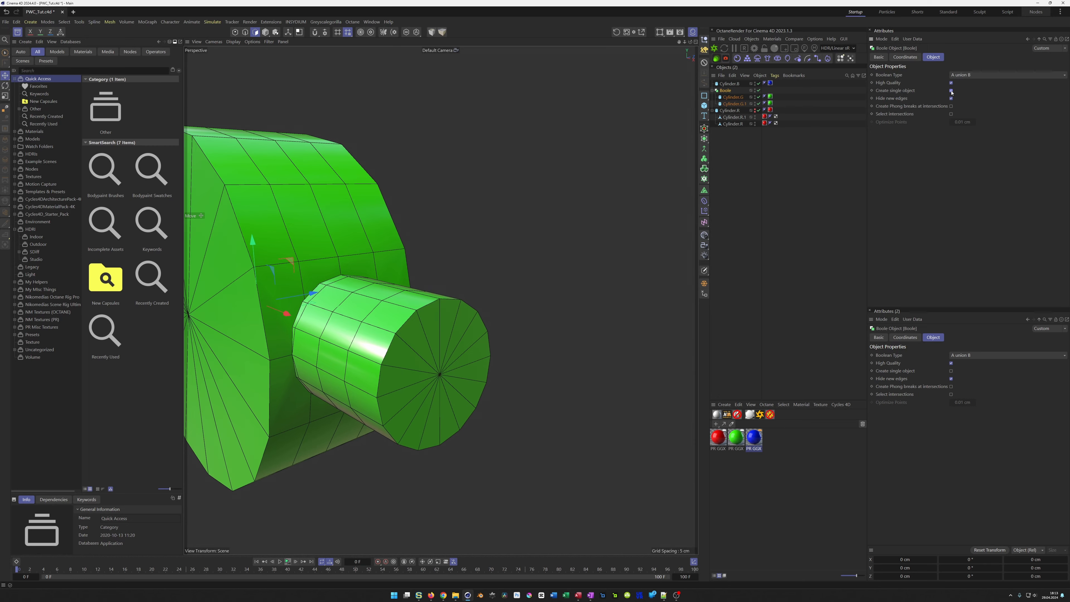
{"action": "right_click_drag", "start_coordinate": [310, 317], "coordinate": [278, 317], "text": "alt"}
{"action": "left_click_drag", "start_coordinate": [310, 316], "coordinate": [419, 309], "text": "alt"}
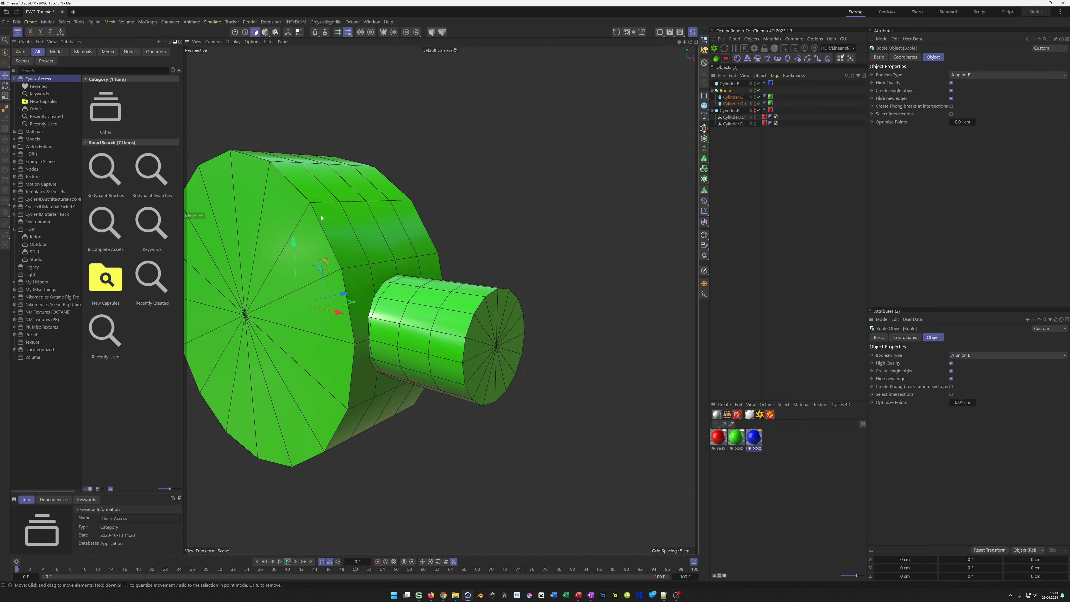
- Set the large green cylinder's rotation segments to 24
{"action": "left_click", "coordinate": [742, 98]}
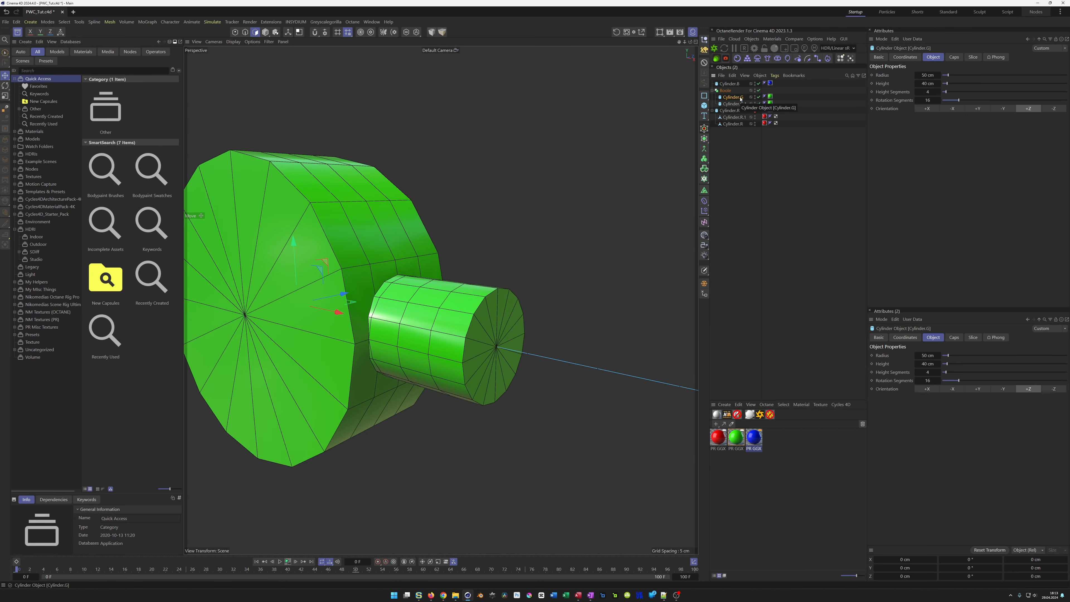
{"action": "left_click", "coordinate": [927, 99]}
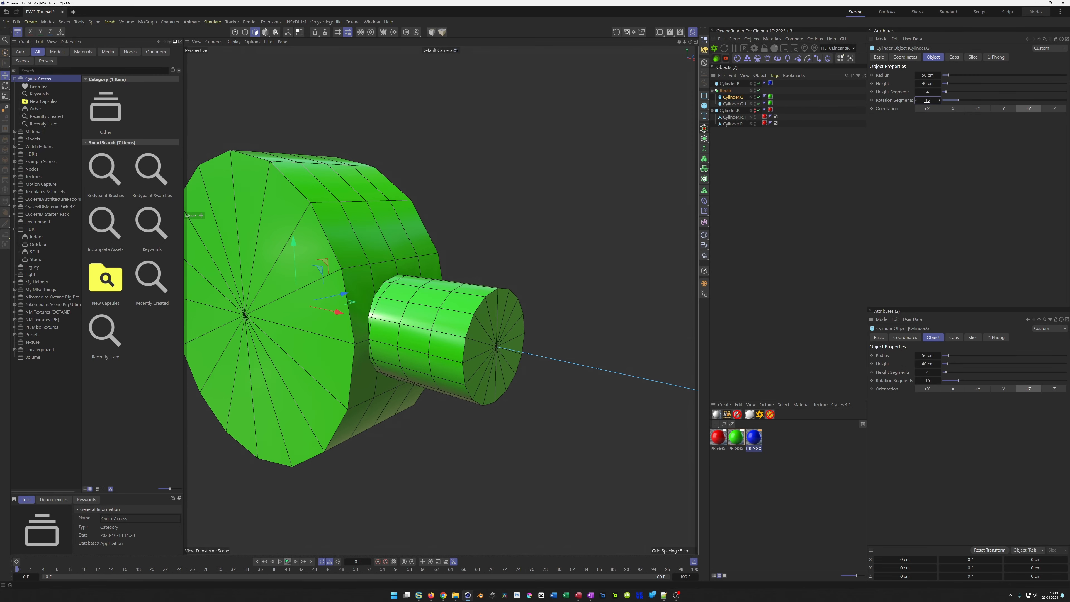
{"action": "type", "text": "24"}
{"action": "key", "text": "Return"}
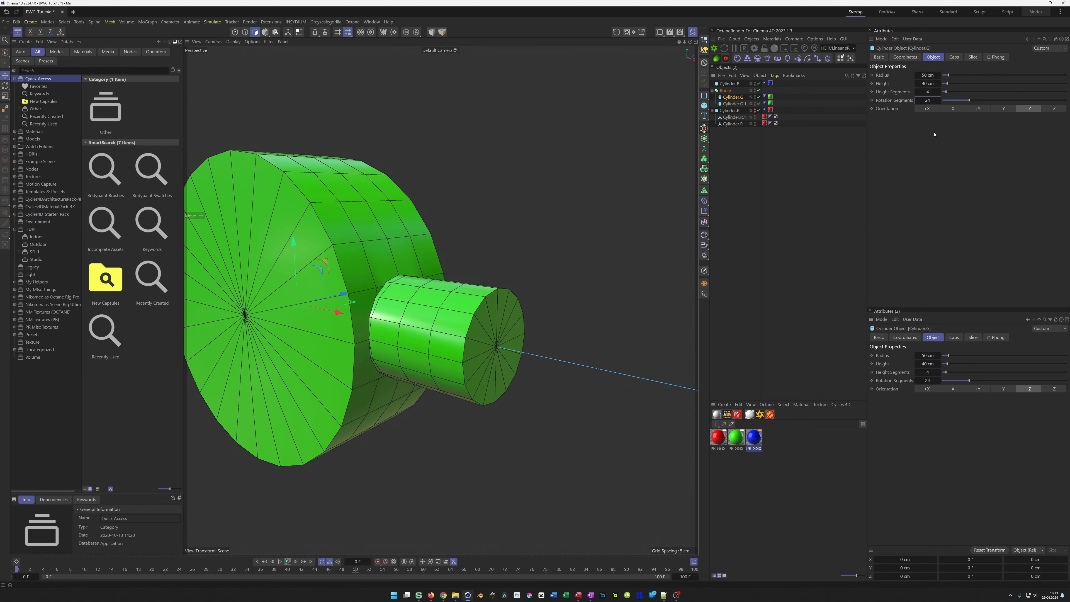
- Add a Remesh generator as the parent of the green Boole
{"action": "left_click", "coordinate": [732, 91]}
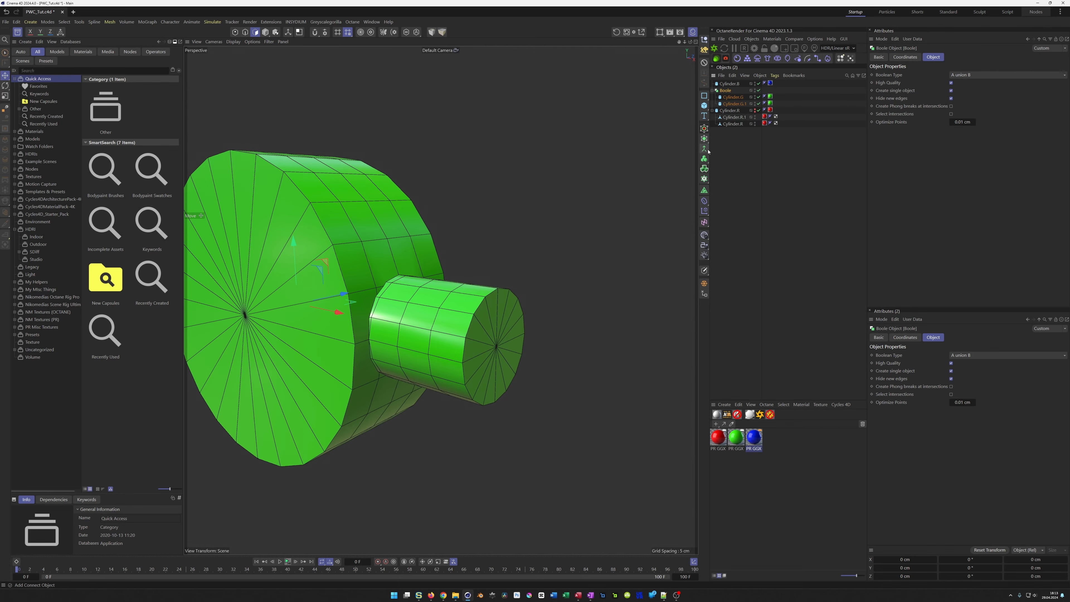
{"action": "left_click", "coordinate": [704, 190]}
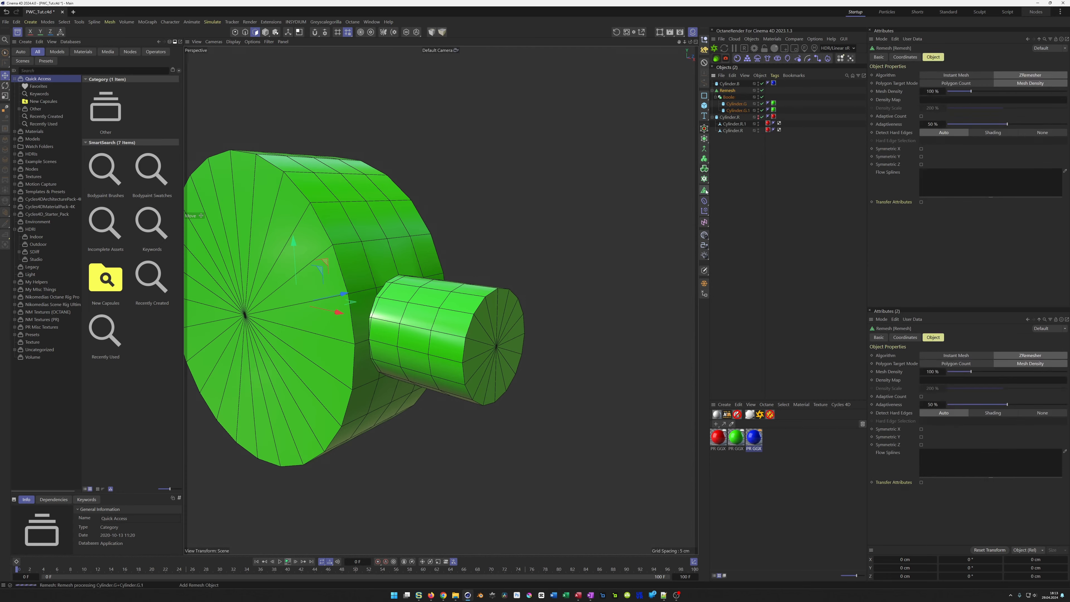
{"action": "left_click_drag", "start_coordinate": [574, 271], "coordinate": [418, 291], "text": "alt"}
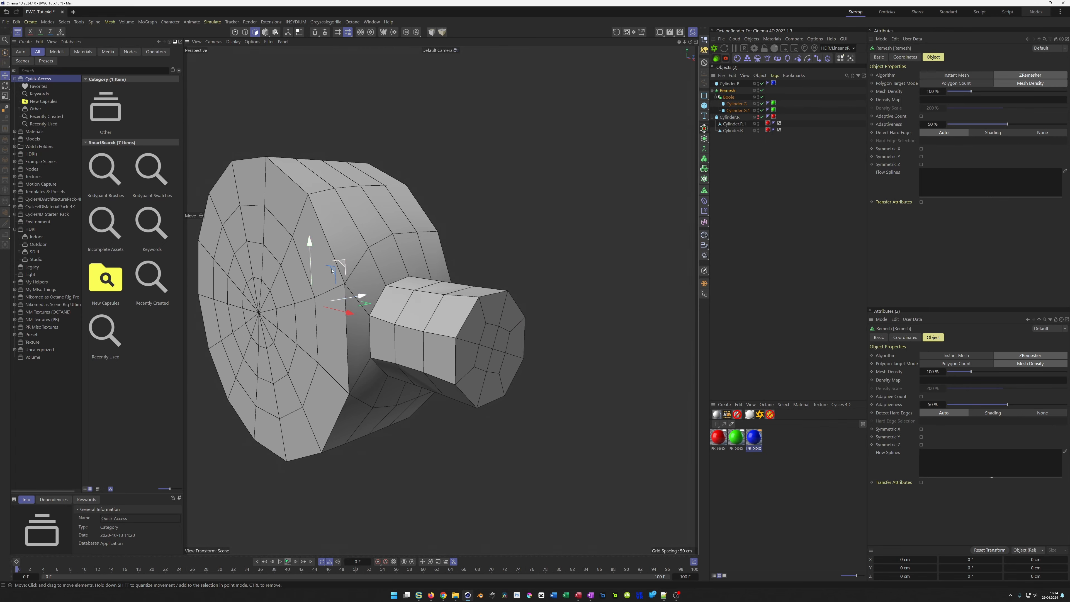
{"action": "left_click_drag", "start_coordinate": [397, 275], "coordinate": [375, 285], "text": "alt"}
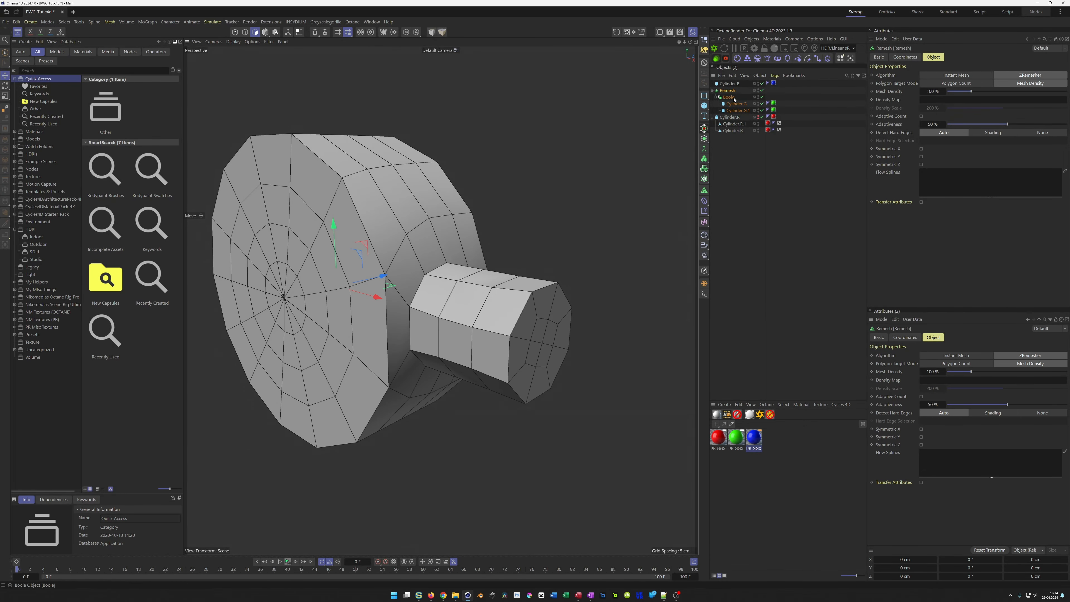
- Enable Z and Y symmetry on the Remesh generator
{"action": "left_click", "coordinate": [921, 164]}
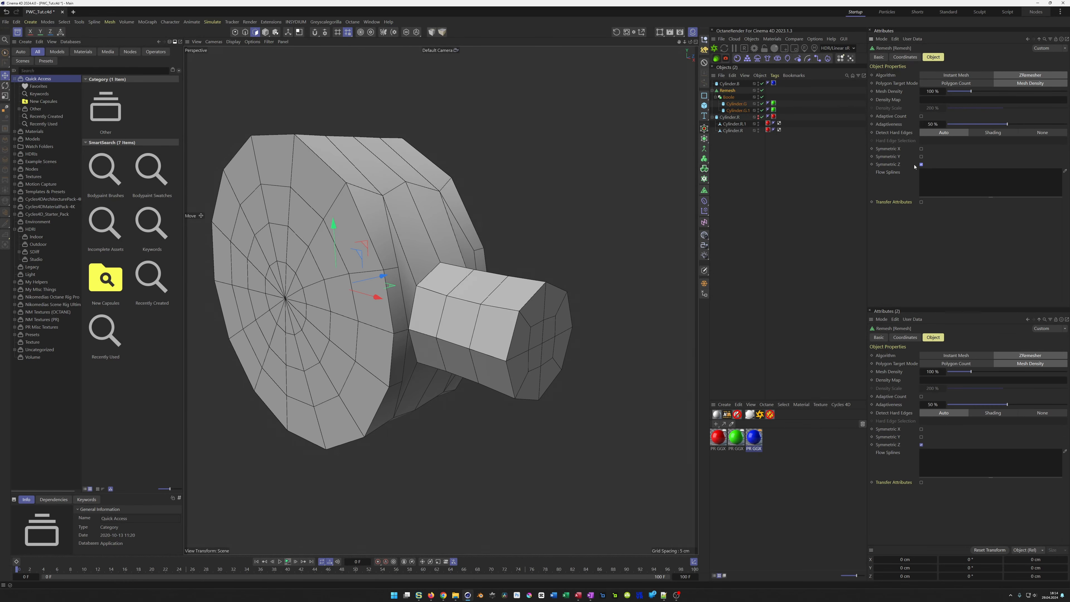
{"action": "left_click", "coordinate": [921, 156]}
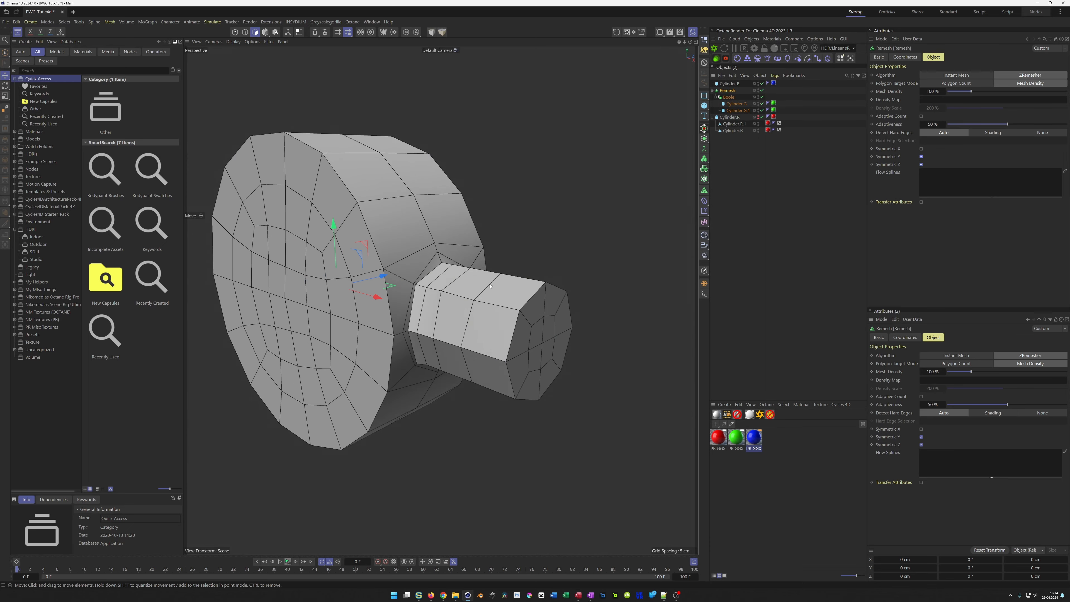
{"action": "mouse_move", "coordinate": [453, 275]}
{"action": "left_mouse_down", "text": "alt"}
{"action": "mouse_move", "coordinate": [543, 294]}
{"action": "mouse_move", "coordinate": [454, 279]}
{"action": "left_mouse_up", "text": "alt"}
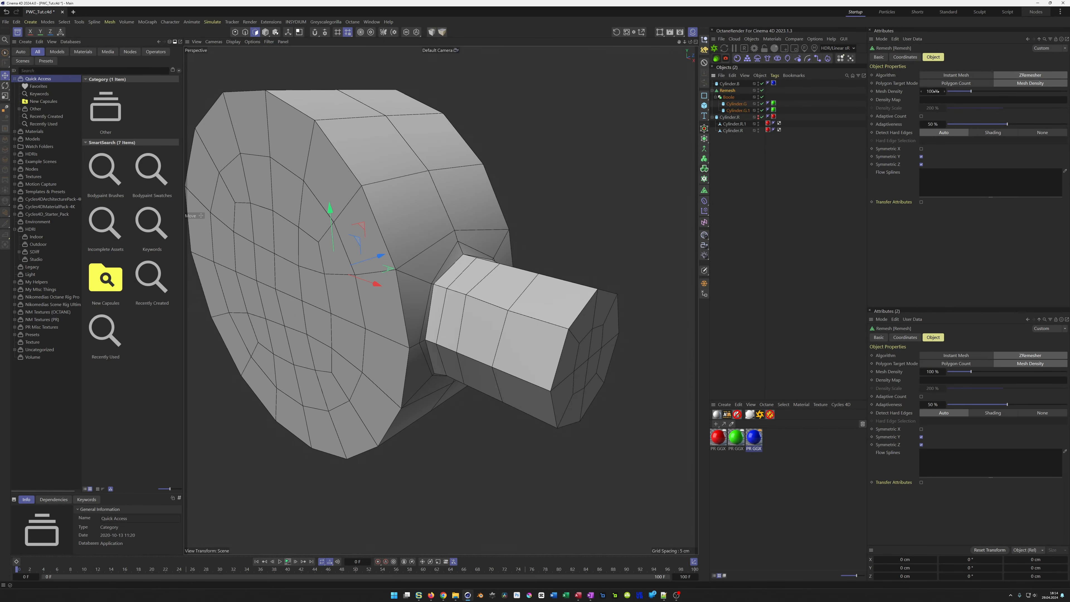
- Set the Remesh hard edge detection to Shading and the mesh density to 200%
{"action": "left_click", "coordinate": [996, 133]}
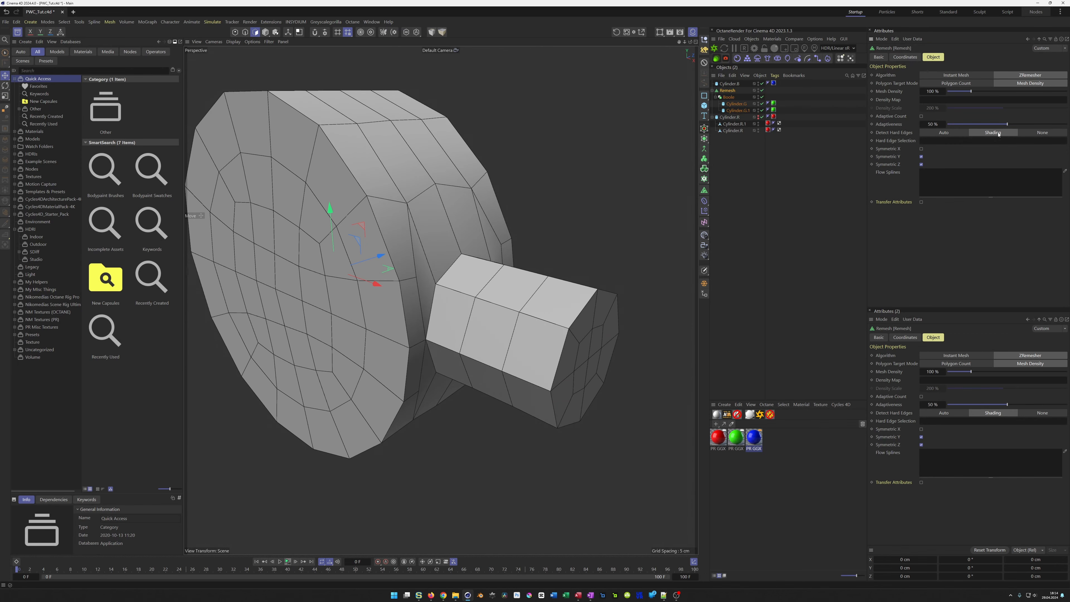
{"action": "double_click", "coordinate": [945, 92]}
{"action": "type", "text": "200"}
{"action": "key", "text": "Return"}
{"action": "left_click_drag", "start_coordinate": [433, 260], "coordinate": [438, 283], "text": "alt"}
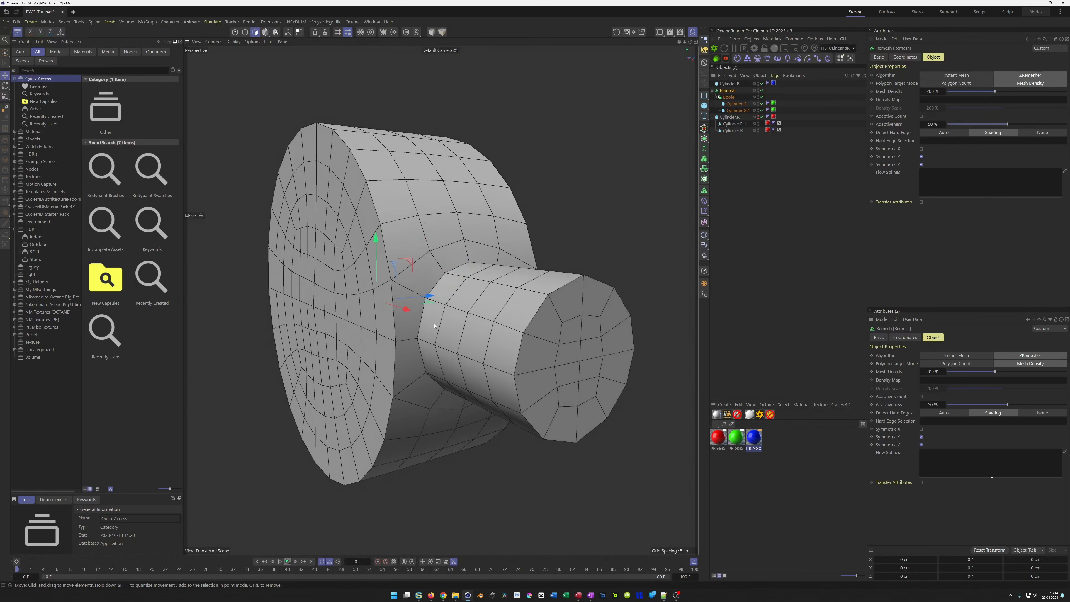
{"action": "scroll", "coordinate": [422, 330], "scroll_direction": "down", "scroll_amount": 2}
{"action": "left_click_drag", "start_coordinate": [422, 330], "coordinate": [420, 302], "text": "alt"}
{"action": "scroll", "coordinate": [421, 302], "scroll_direction": "up", "scroll_amount": 2}
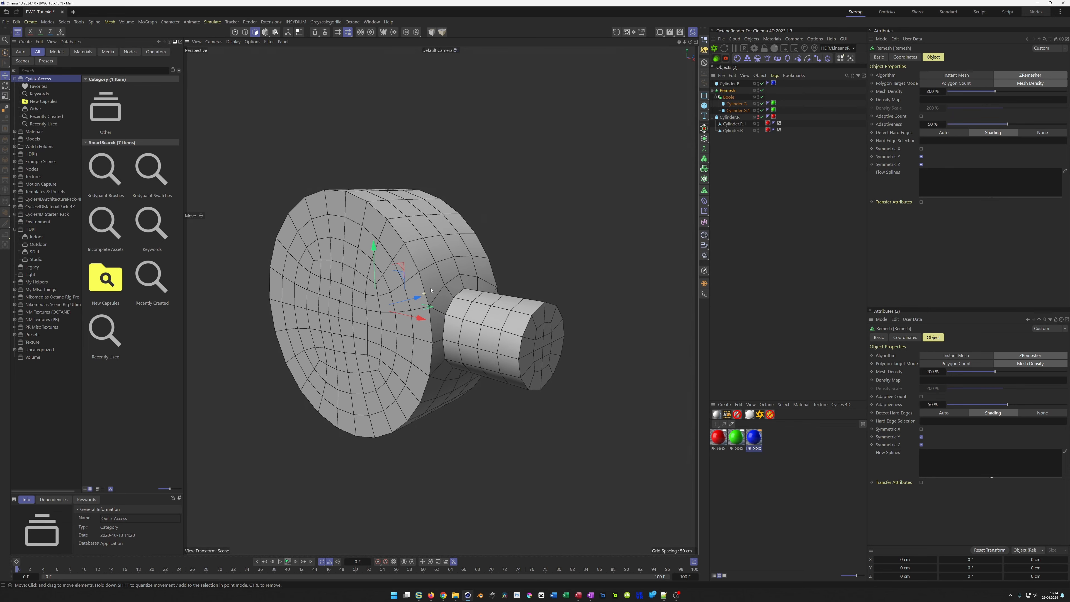
- Convert the Remesh into a separate polygon object with Current State to Object and rename that copy Remesh.G
{"action": "left_click", "coordinate": [712, 91]}
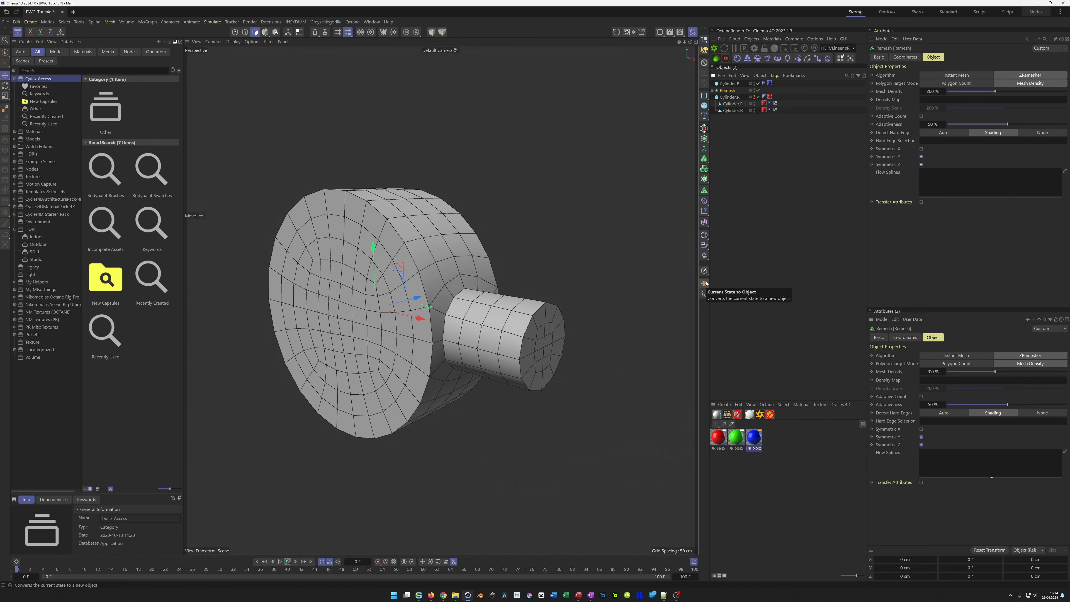
{"action": "right_click", "coordinate": [732, 91]}
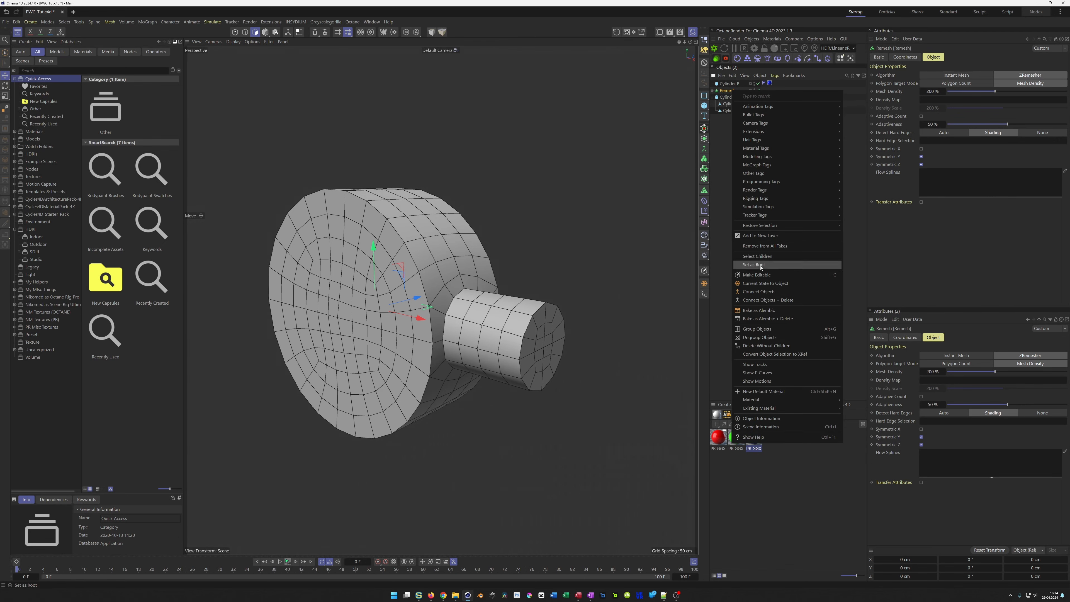
{"action": "left_click", "coordinate": [756, 283]}
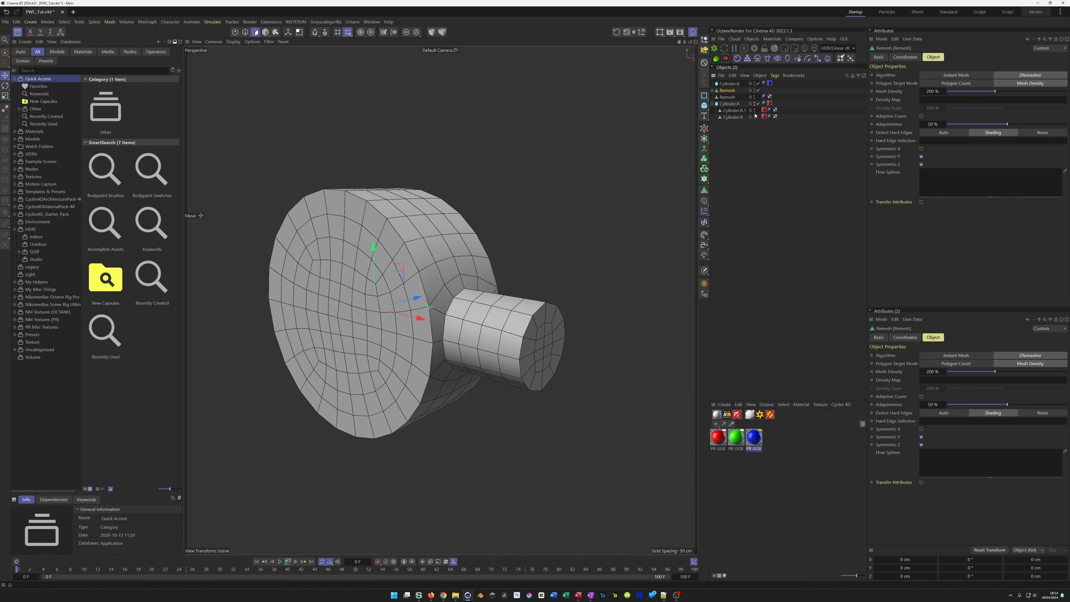
{"action": "double_click", "coordinate": [728, 97]}
{"action": "key", "text": "End"}
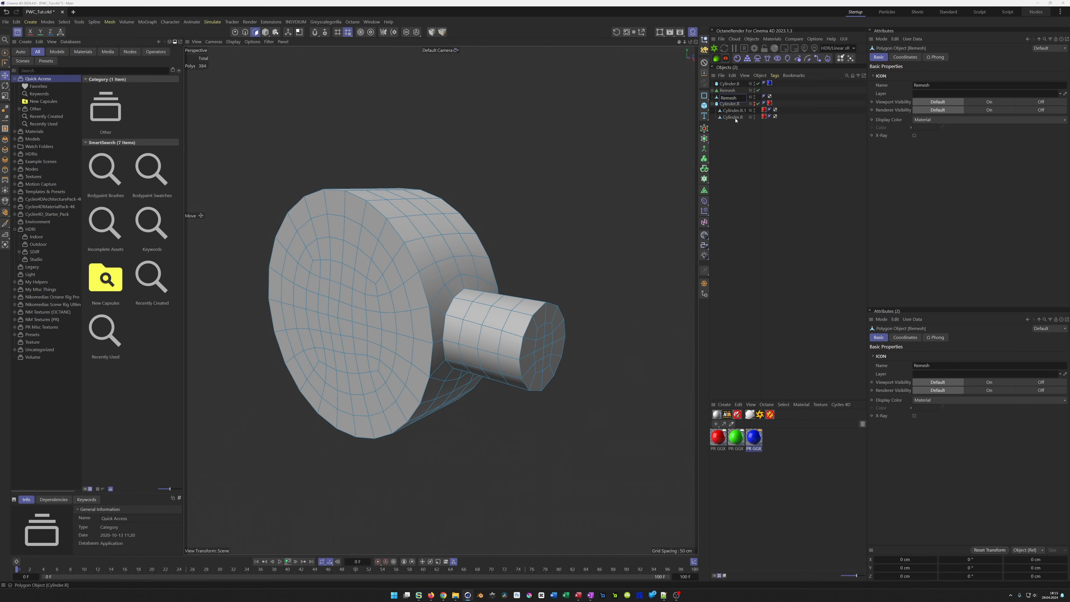
{"action": "type", "text": ".G"}
{"action": "key", "text": "Return"}
- Move the green material tag from the small Cylinder.G.1 inside the Boole onto Remesh.G
{"action": "left_click", "coordinate": [712, 90]}
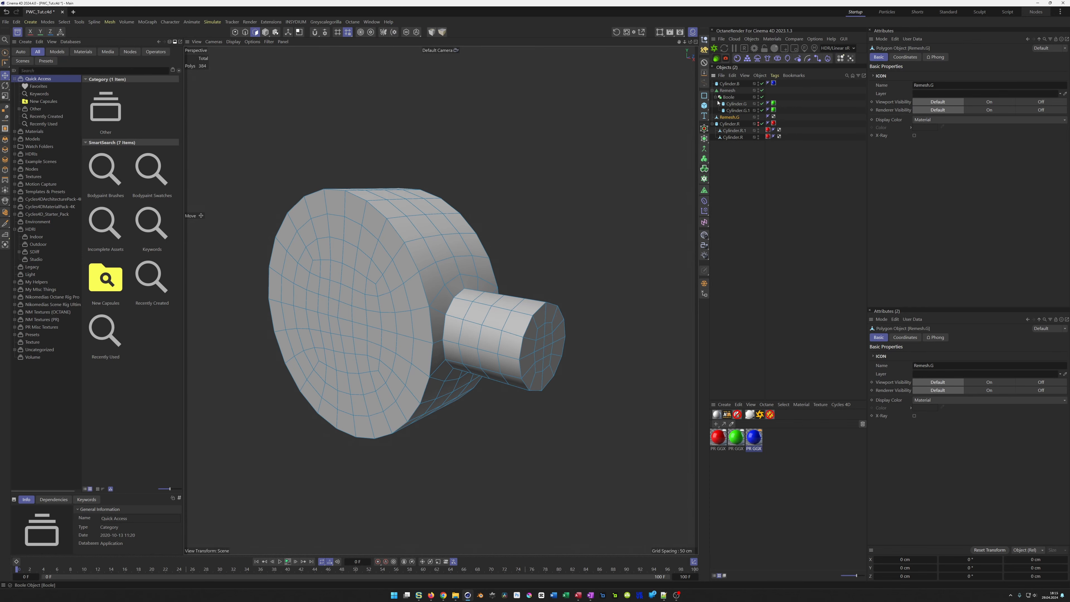
{"action": "left_click", "coordinate": [774, 111]}
{"action": "left_click_drag", "start_coordinate": [774, 110], "coordinate": [779, 116]}
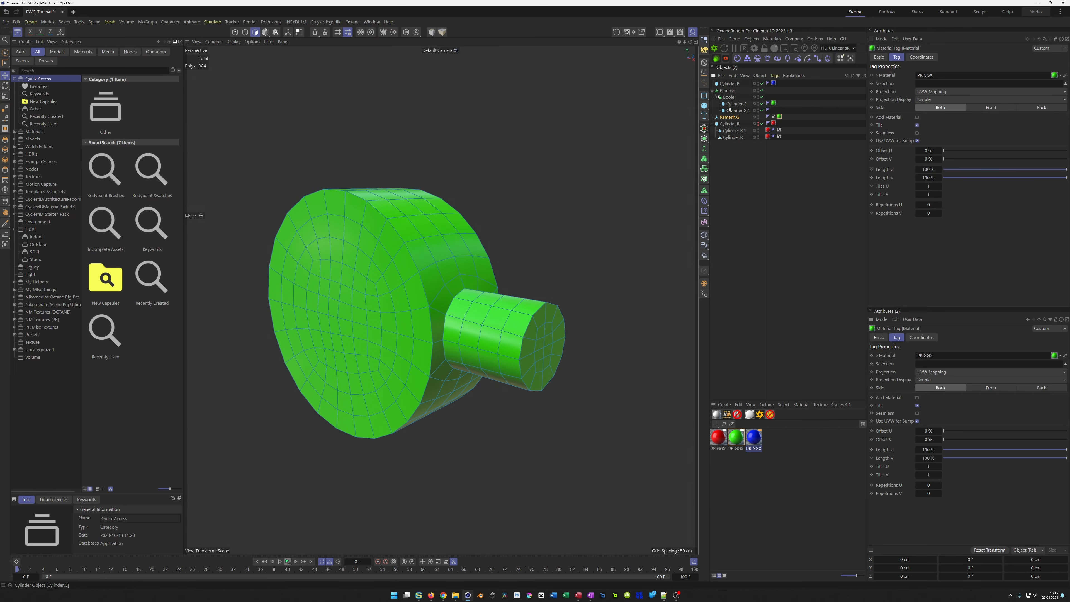
{"action": "left_click", "coordinate": [728, 118]}
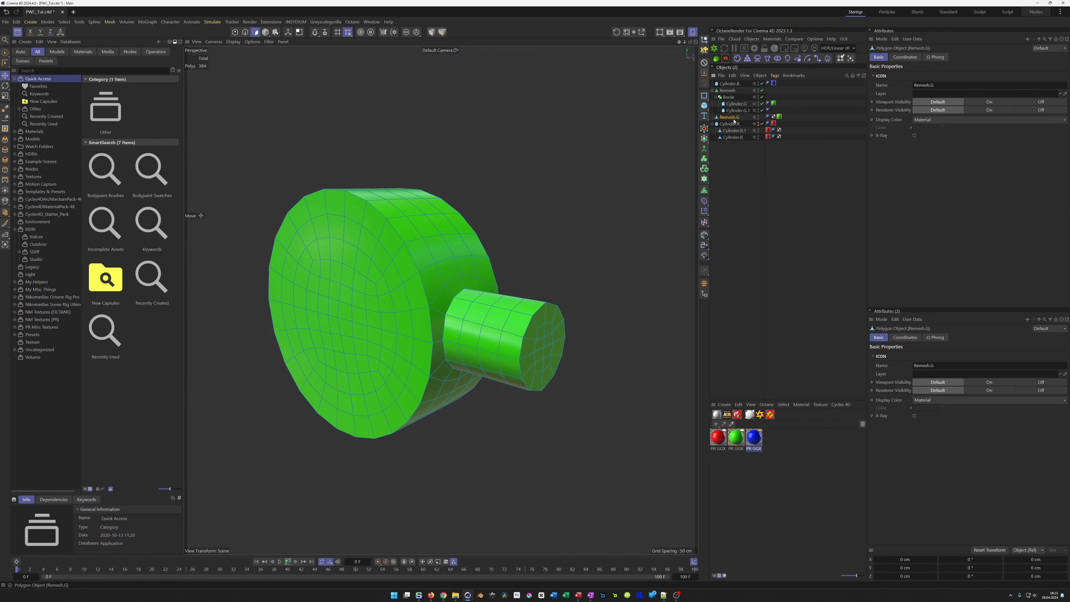
{"action": "key", "text": "F5"}
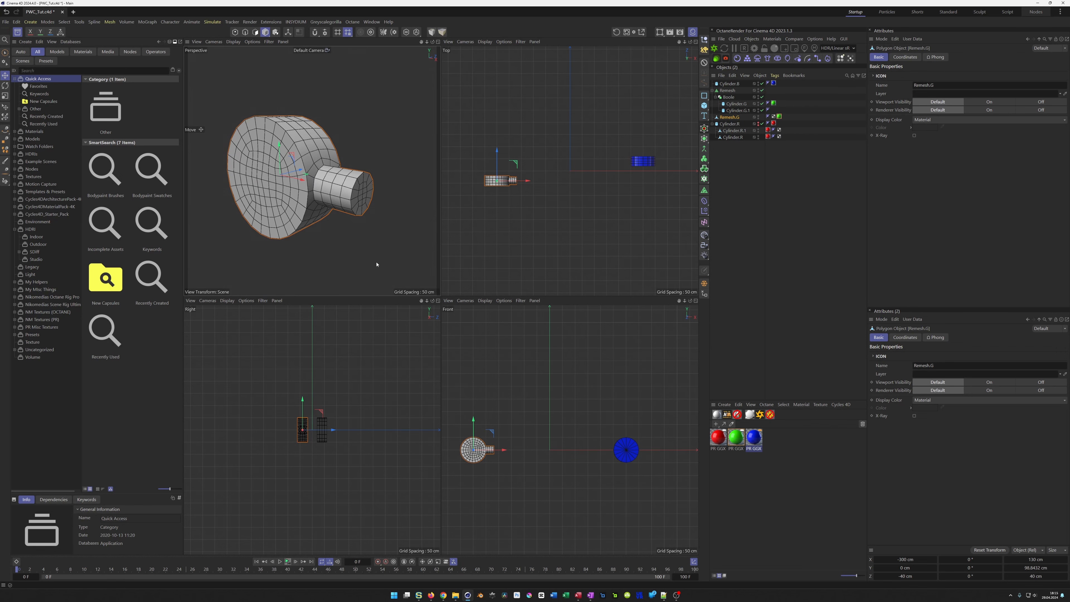
{"action": "middle_click", "coordinate": [375, 198]}
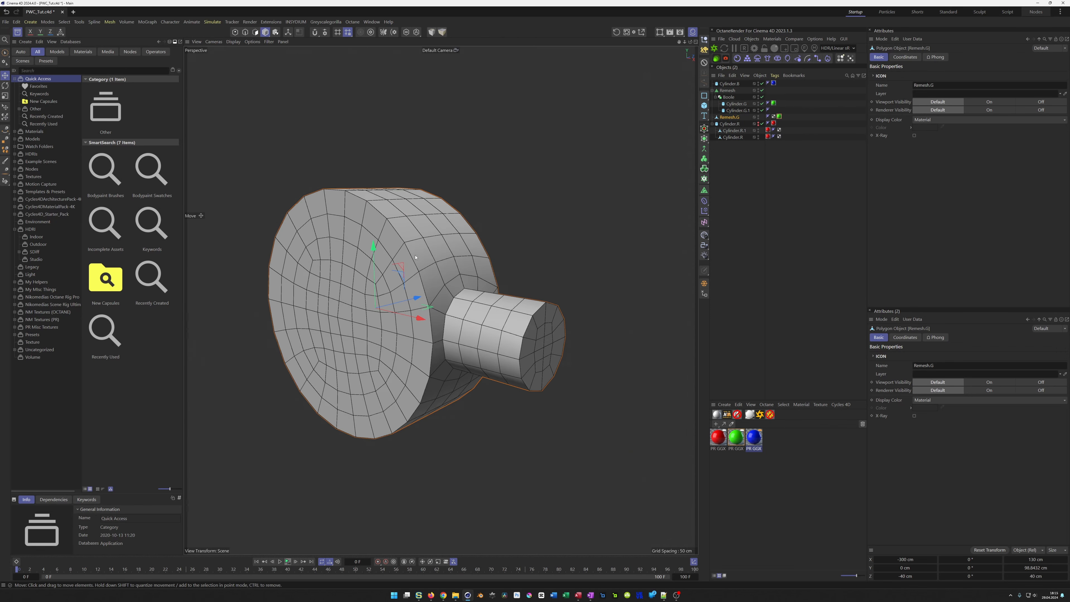
- Copy the X position animation track from the large Cylinder.G and paste it onto the X position of Remesh.G
{"action": "left_click", "coordinate": [737, 104]}
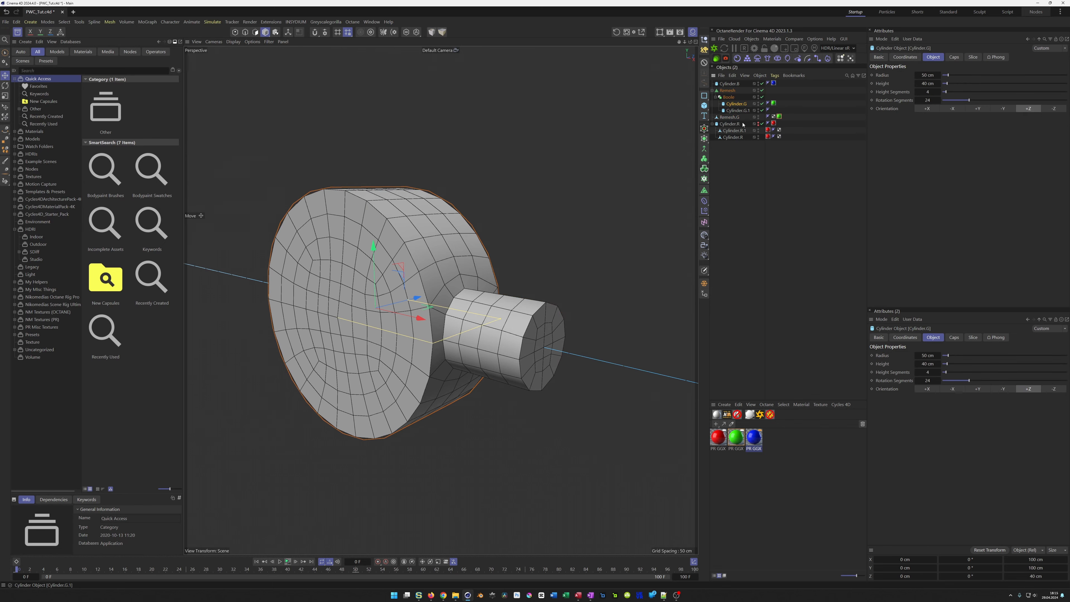
{"action": "left_click", "coordinate": [904, 57]}
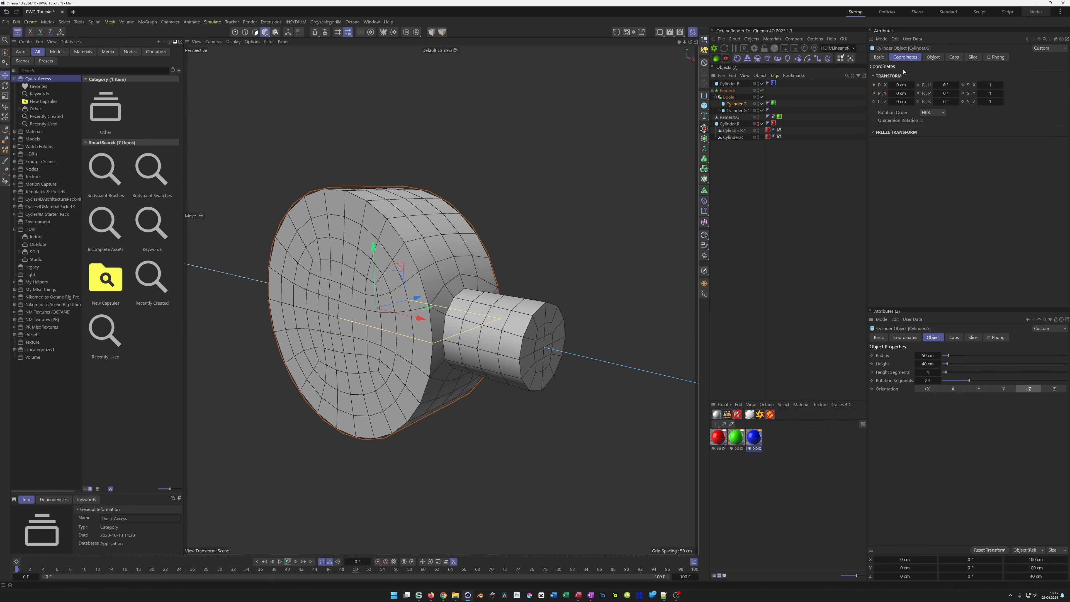
{"action": "right_click", "coordinate": [886, 86]}
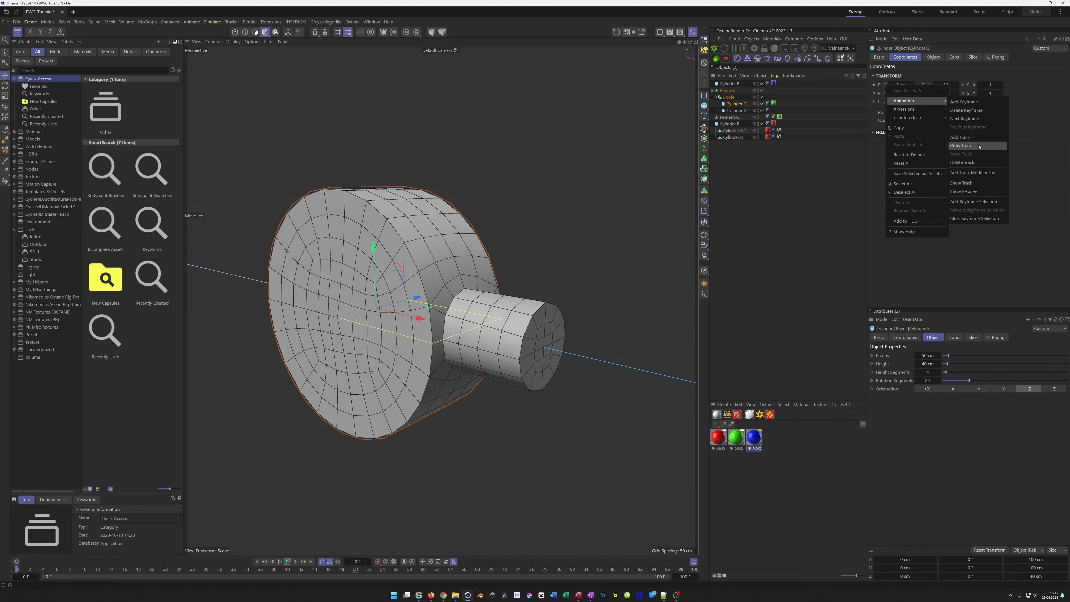
{"action": "left_click", "coordinate": [977, 146]}
{"action": "left_click", "coordinate": [729, 117]}
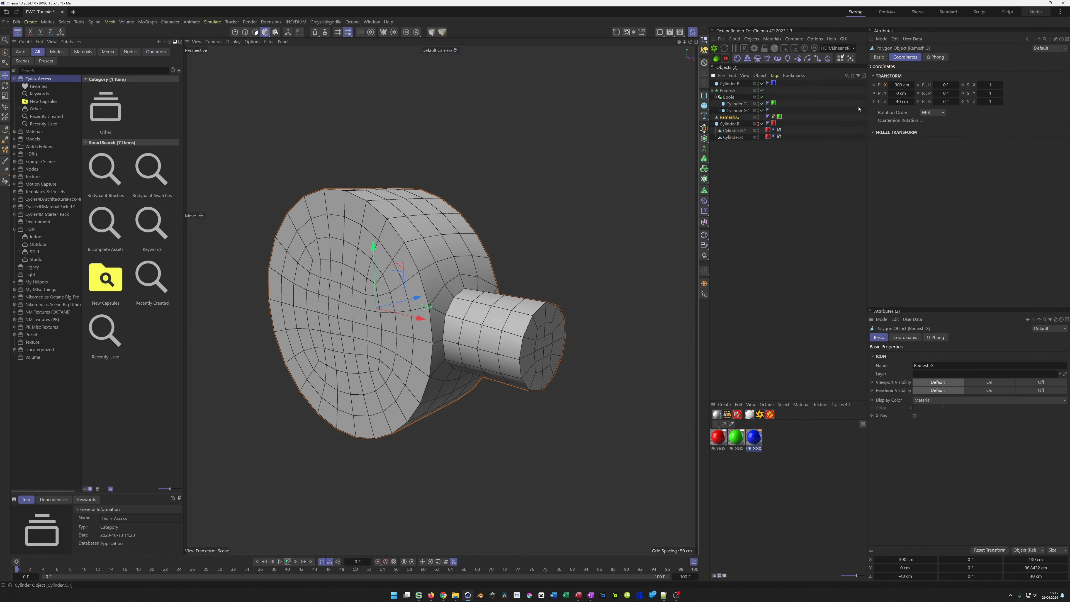
{"action": "right_click", "coordinate": [884, 86]}
{"action": "mouse_move", "coordinate": [910, 101]}
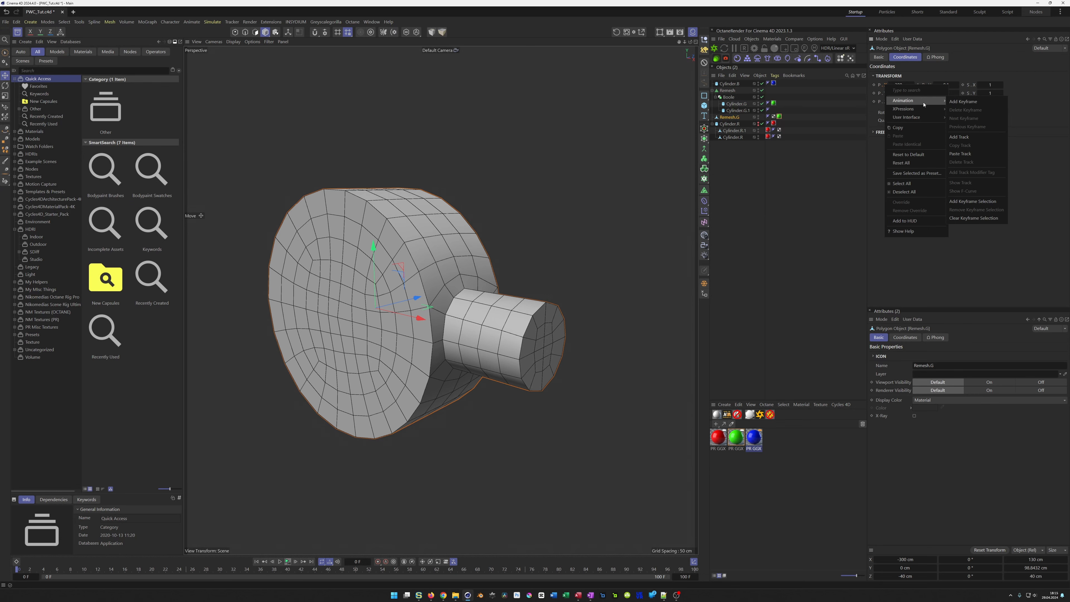
{"action": "left_click", "coordinate": [969, 155]}
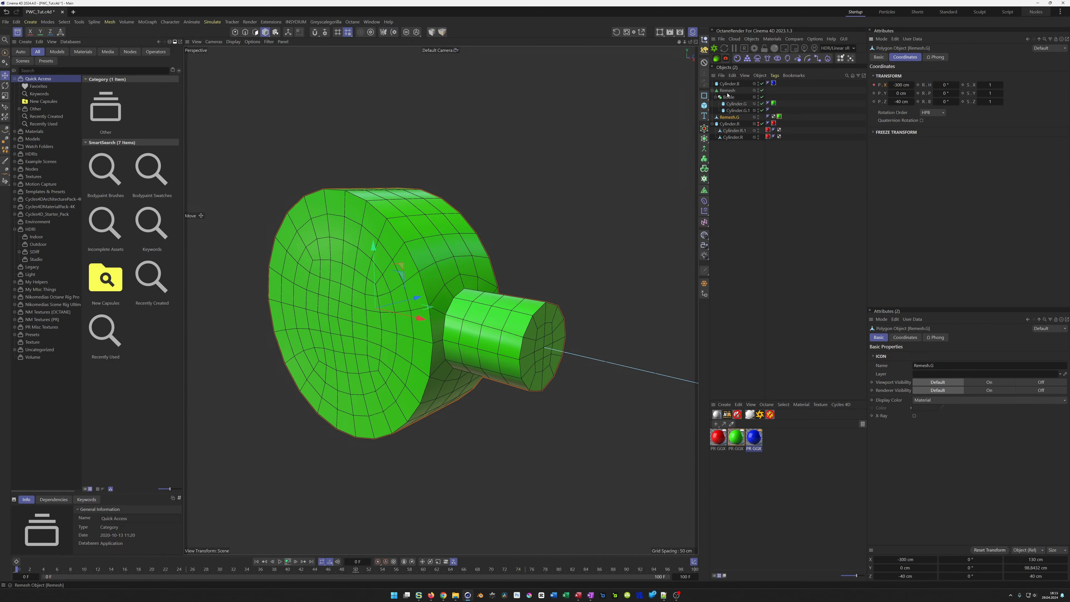
- Hide and disable the original Remesh generator and collapse its hierarchy
{"action": "double_click", "coordinate": [758, 90]}
{"action": "left_click", "coordinate": [737, 103]}
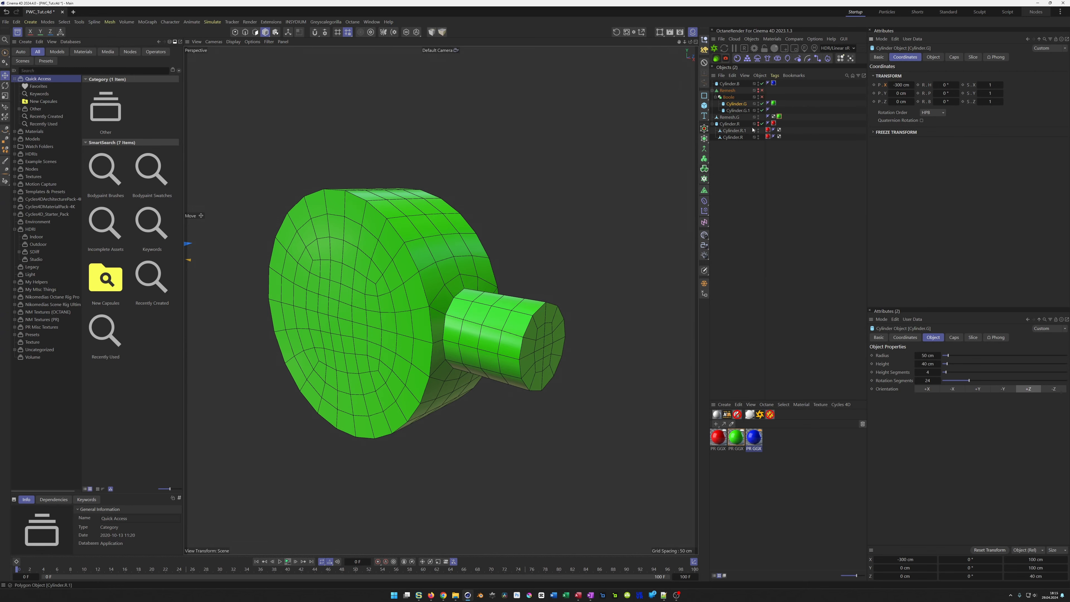
{"action": "left_click", "coordinate": [712, 90]}
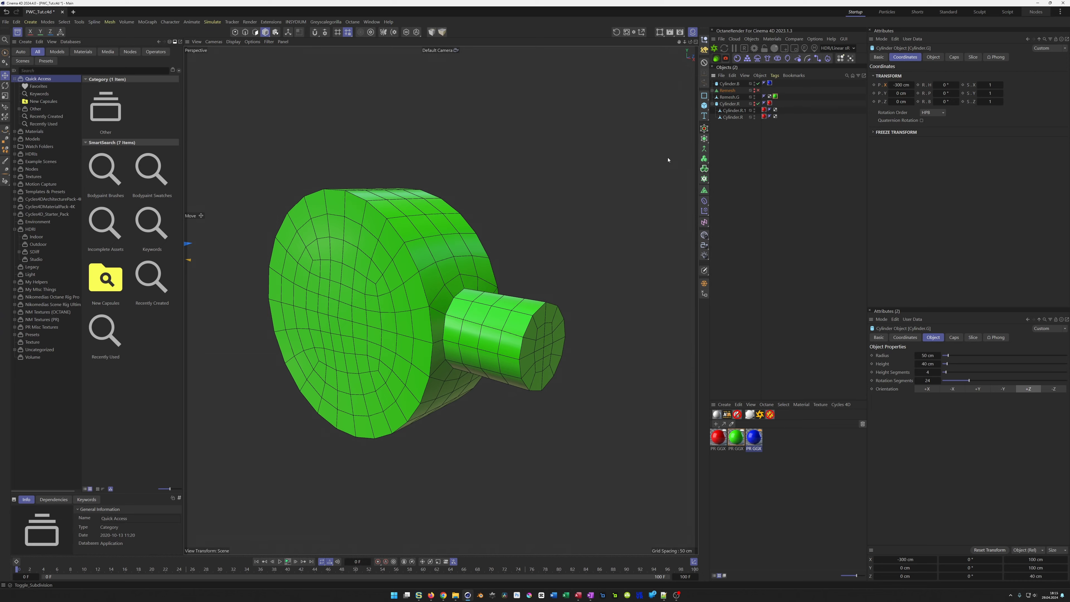
{"action": "scroll", "coordinate": [346, 322], "scroll_direction": "down", "scroll_amount": 8}
{"action": "middle_click_drag", "start_coordinate": [429, 294], "coordinate": [354, 289], "text": "alt"}
{"action": "scroll", "coordinate": [353, 289], "scroll_direction": "down", "scroll_amount": 3}
{"action": "mouse_move", "coordinate": [353, 290]}
{"action": "left_mouse_down", "text": "alt"}
{"action": "mouse_move", "coordinate": [379, 285]}
{"action": "mouse_move", "coordinate": [366, 288]}
{"action": "left_mouse_up", "text": "alt"}
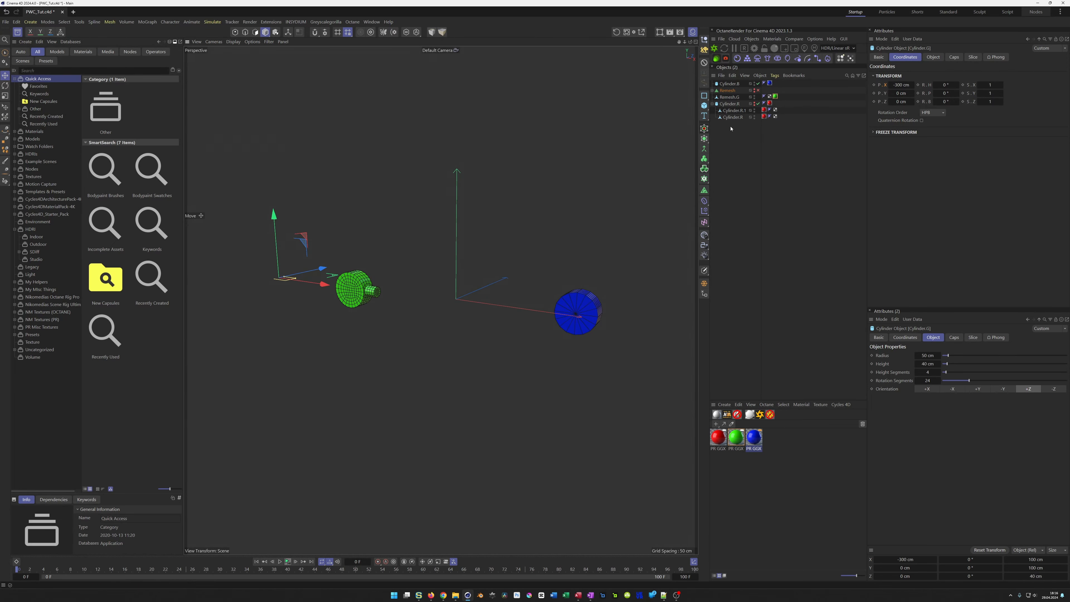
- Show the red cylinder hierarchy again and play back the animation of all three parts
{"action": "left_click", "coordinate": [755, 104], "text": "alt"}
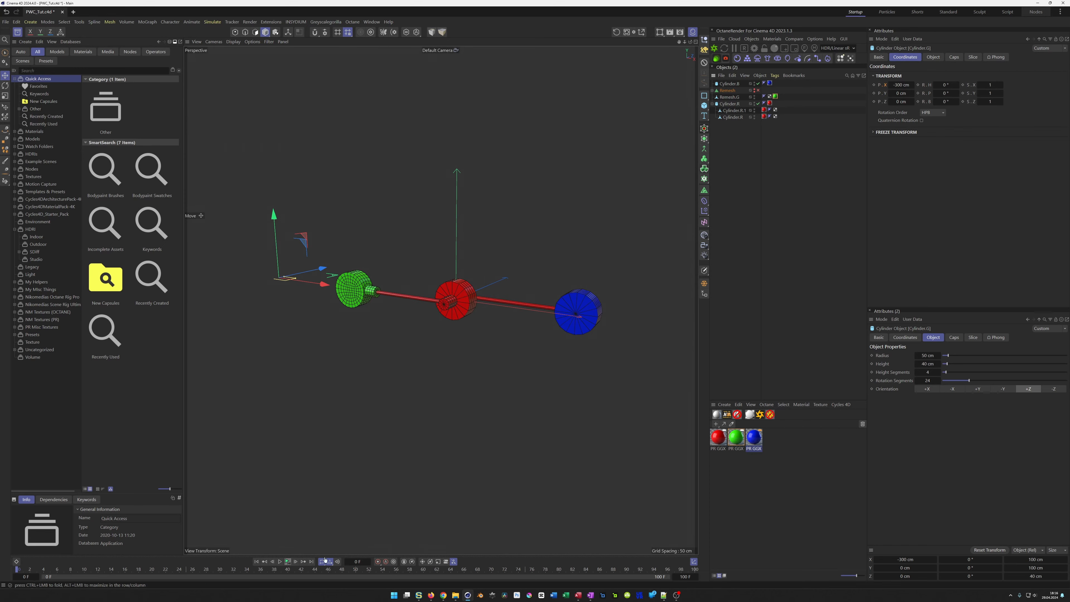
{"action": "left_click", "coordinate": [288, 562]}
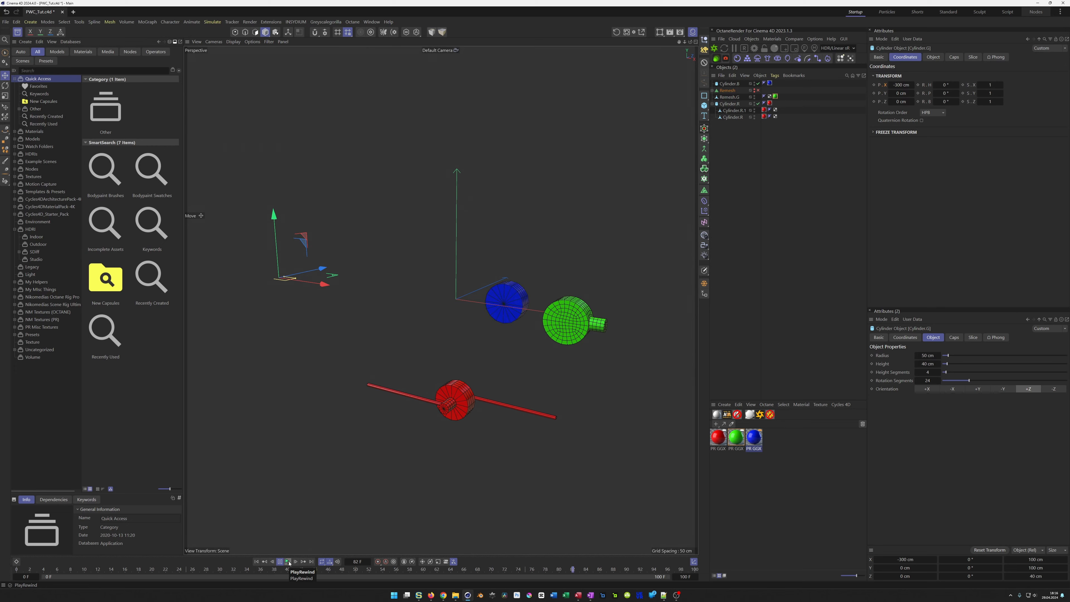
{"action": "left_click", "coordinate": [288, 562]}
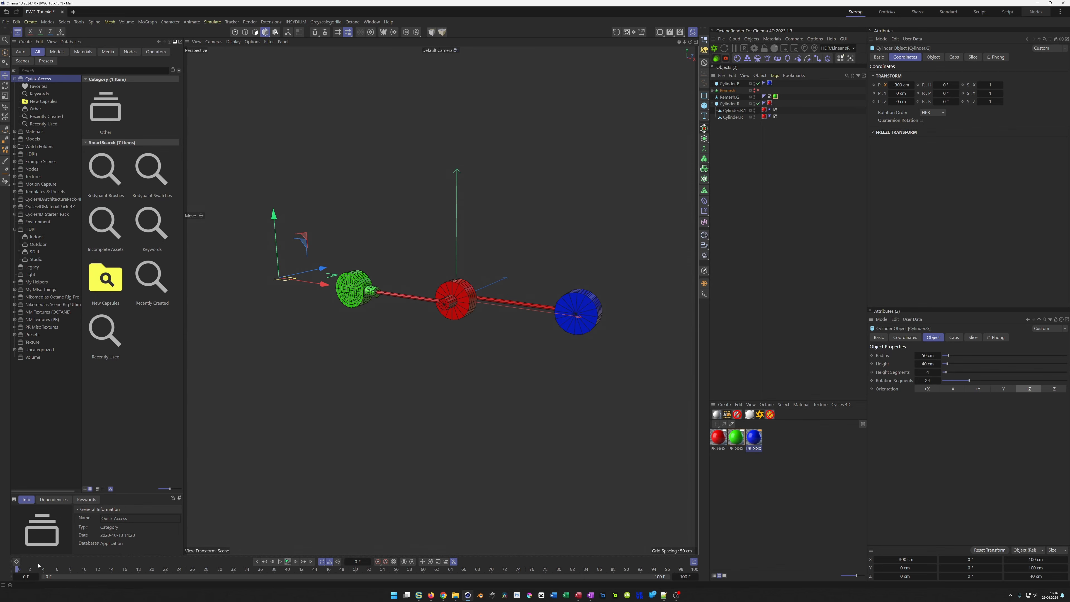
- Set the After behaviour of Remesh.G's X position track to Oscillate in the Dope Sheet and play back the animation
{"action": "left_click", "coordinate": [17, 562]}
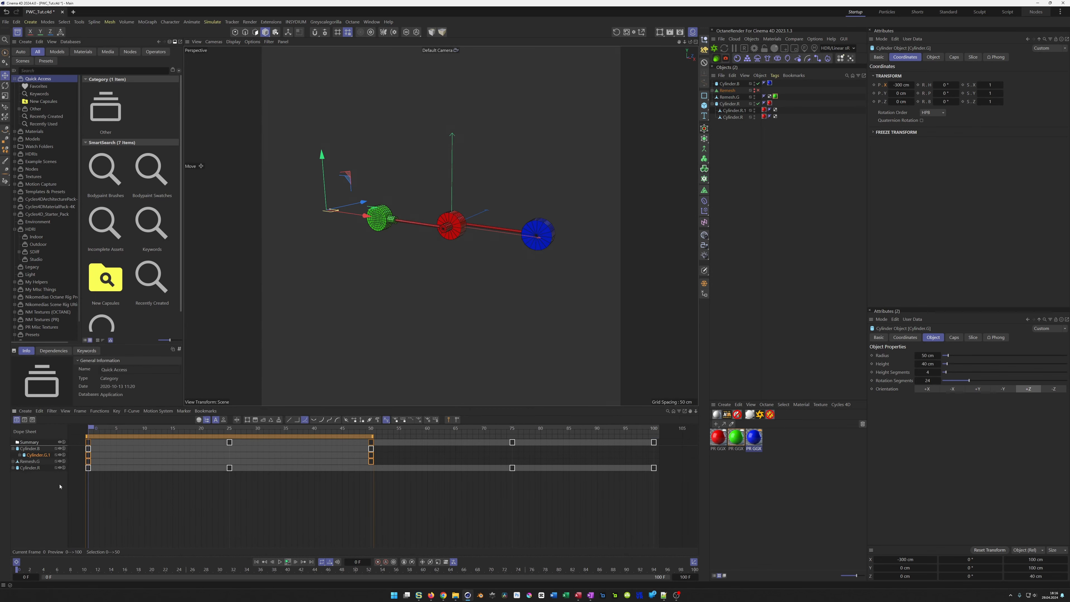
{"action": "left_click", "coordinate": [34, 463]}
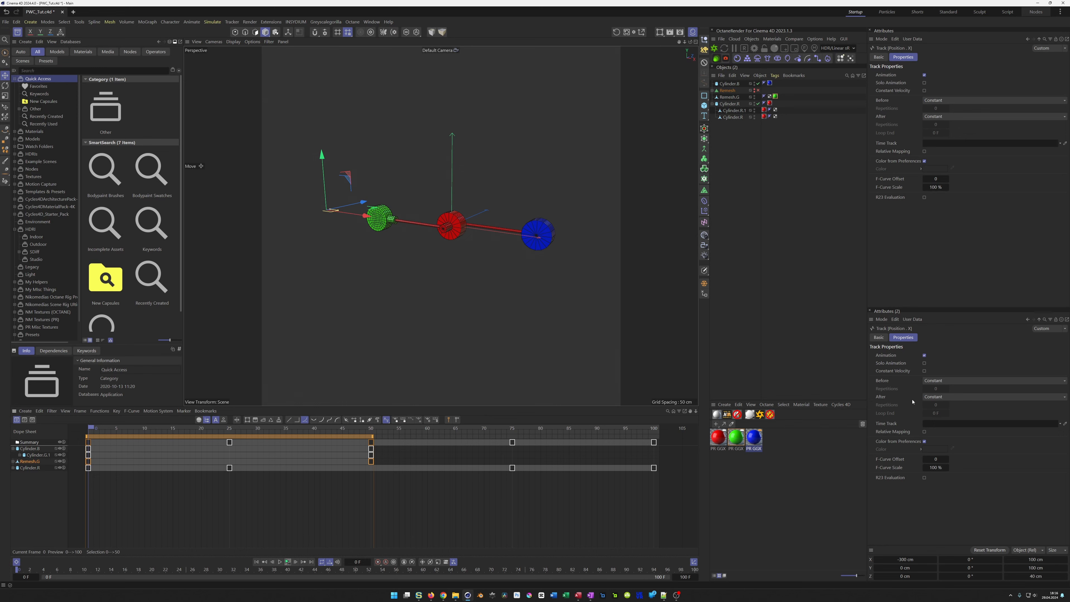
{"action": "left_click", "coordinate": [932, 396]}
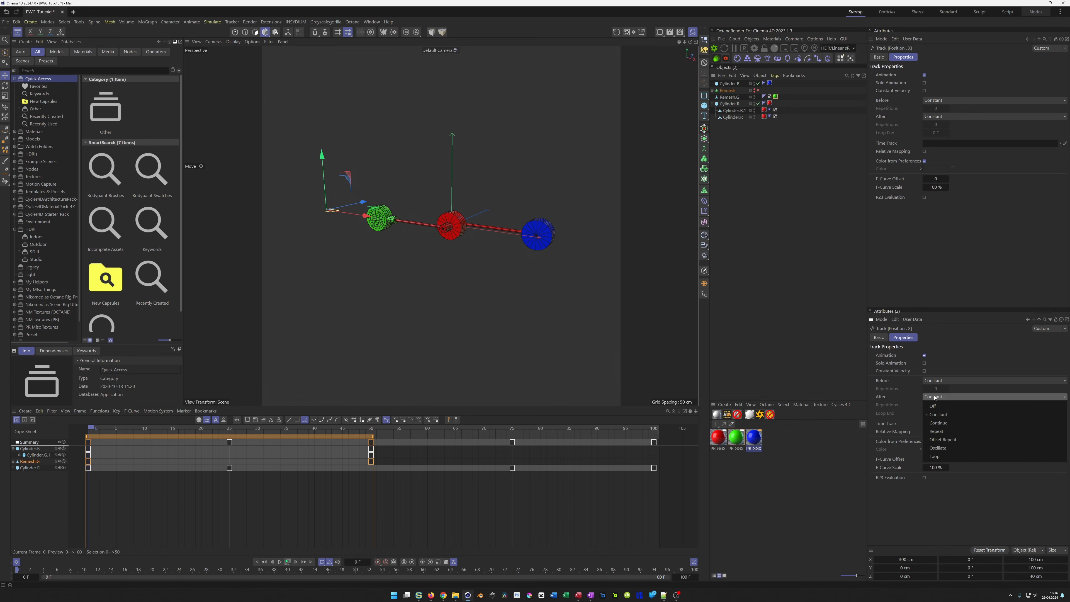
{"action": "left_click", "coordinate": [950, 447]}
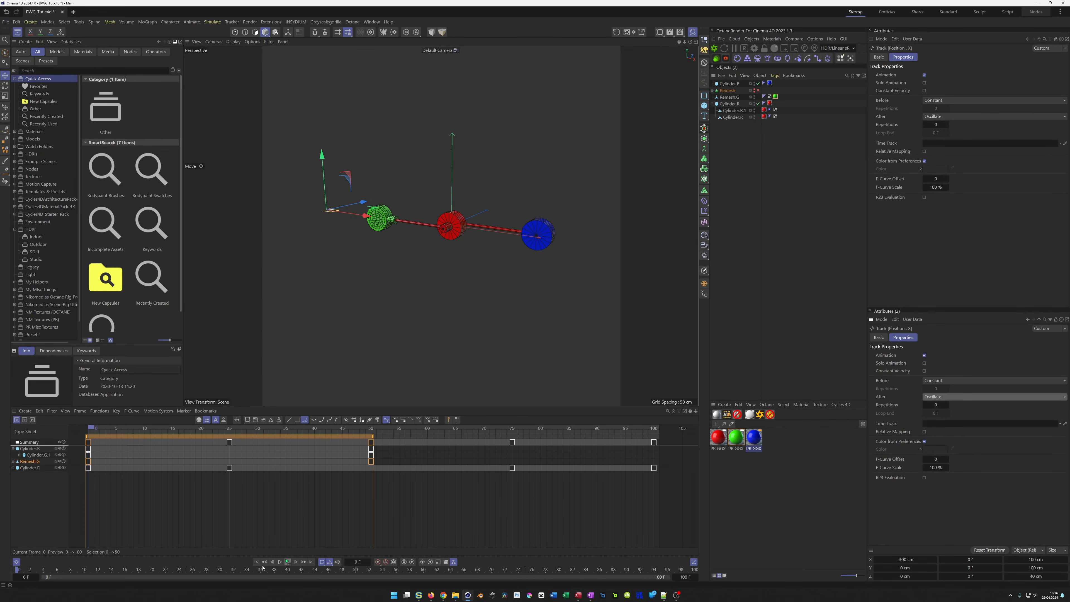
{"action": "left_click", "coordinate": [288, 562]}
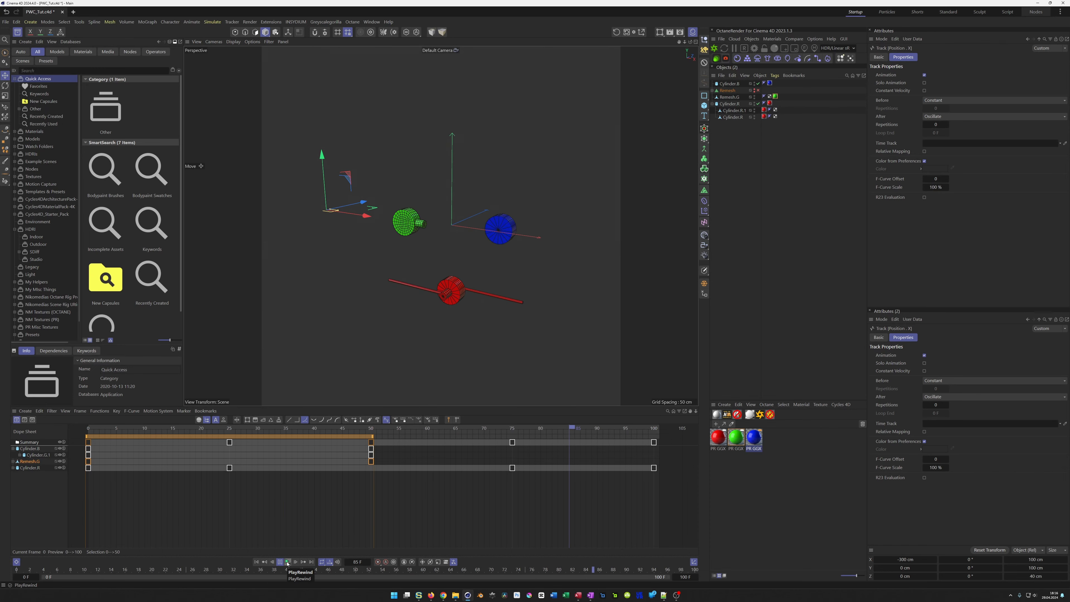
{"action": "middle_click", "coordinate": [404, 325]}
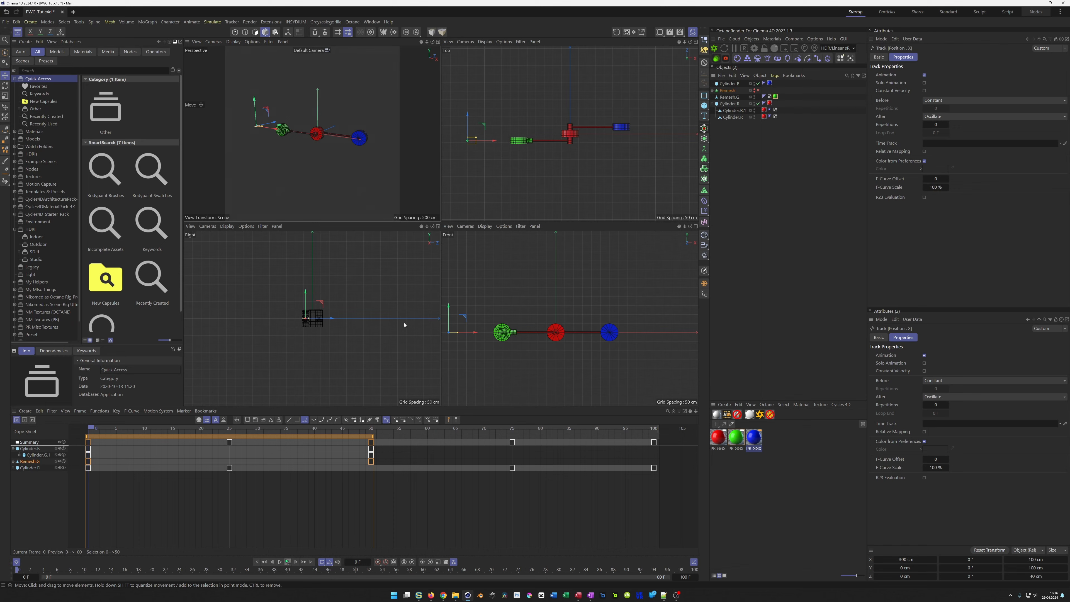
{"action": "middle_click", "coordinate": [346, 183]}
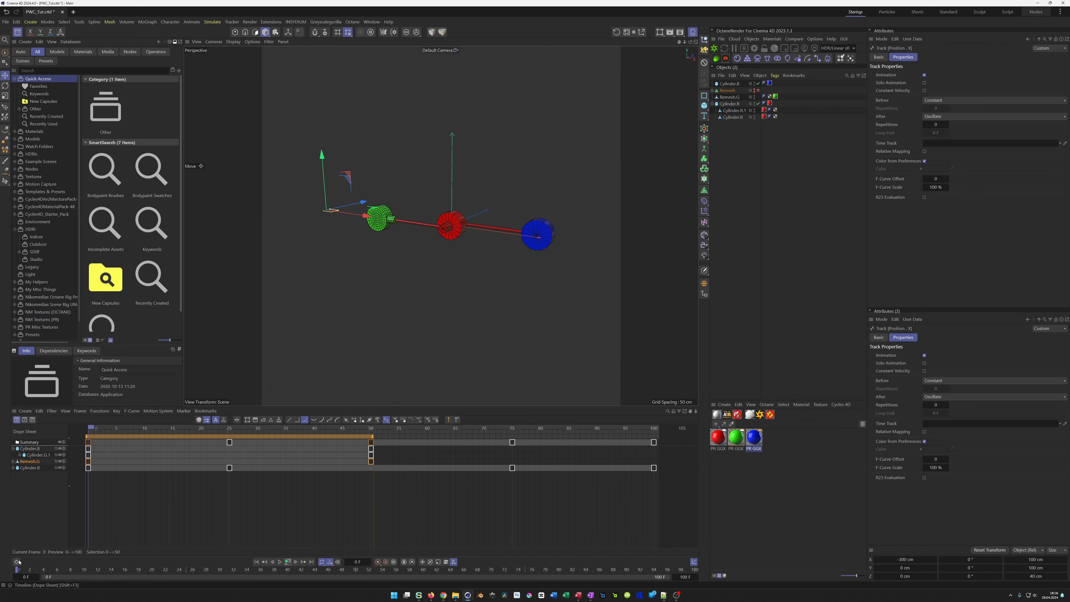
{"action": "left_click", "coordinate": [16, 561]}
- Duplicate Remesh.G and rename the copy Remesh.B
{"action": "middle_click_drag", "start_coordinate": [370, 283], "coordinate": [349, 306], "text": "alt"}
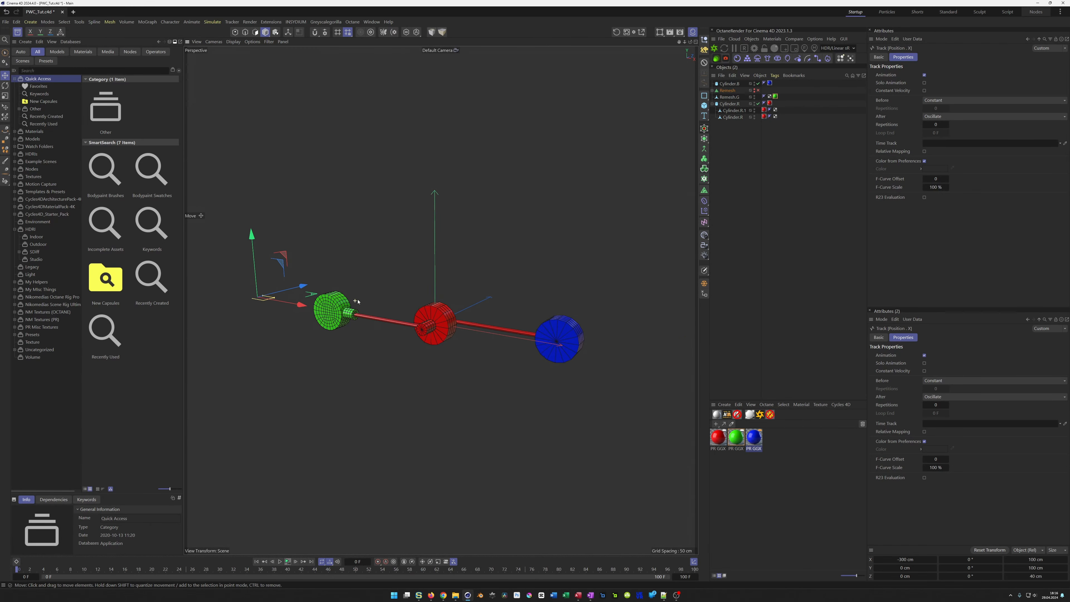
{"action": "right_click_drag", "start_coordinate": [350, 305], "coordinate": [373, 292], "text": "alt"}
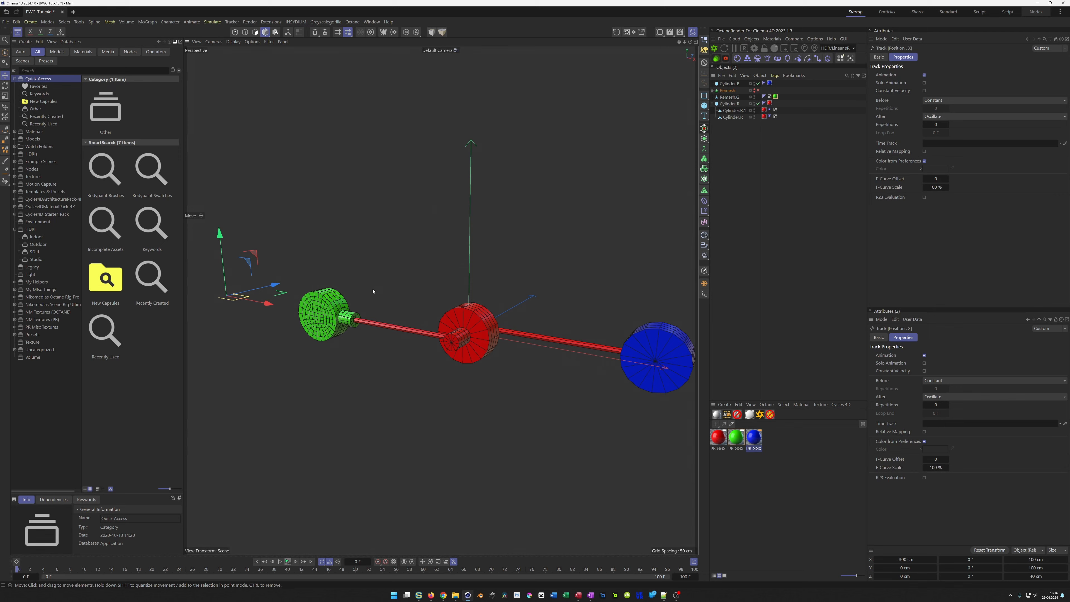
{"action": "left_click", "coordinate": [729, 97]}
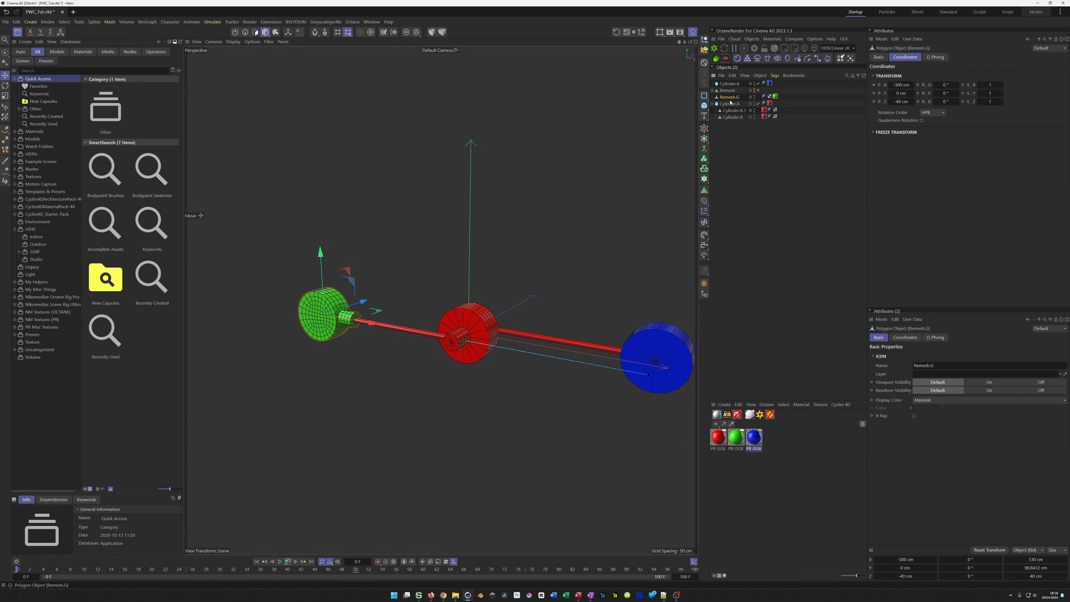
{"action": "left_click_drag", "start_coordinate": [729, 99], "coordinate": [731, 101], "text": "ctrl"}
{"action": "double_click", "coordinate": [731, 104]}
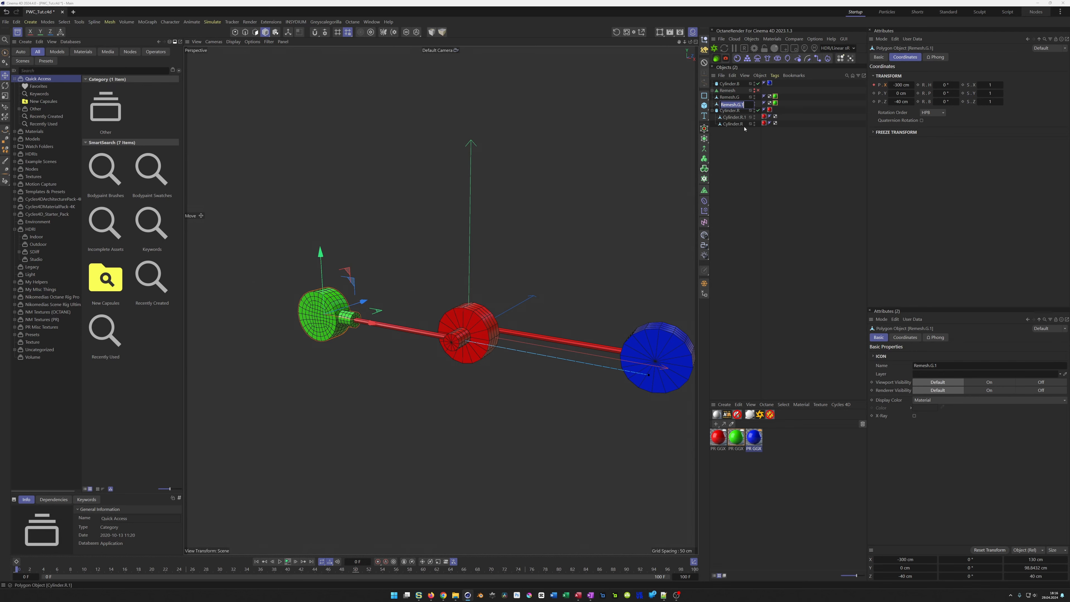
{"action": "key", "text": "End"}
{"action": "key", "text": "shift+Left"}
{"action": "key", "text": "shift+Left"}
{"action": "key", "text": "shift+Left"}
{"action": "type", "text": "B"}
{"action": "key", "text": "Return"}
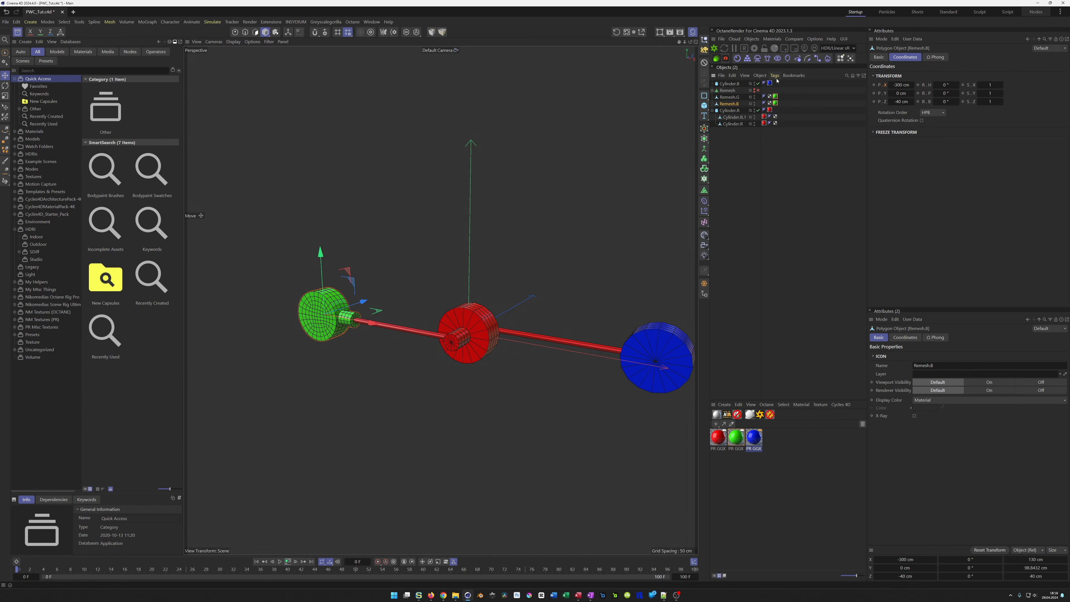
- Move the blue material tag from Cylinder.B onto Remesh.B, replacing its green material
{"action": "left_click_drag", "start_coordinate": [770, 84], "coordinate": [781, 102]}
{"action": "left_click", "coordinate": [789, 147]}
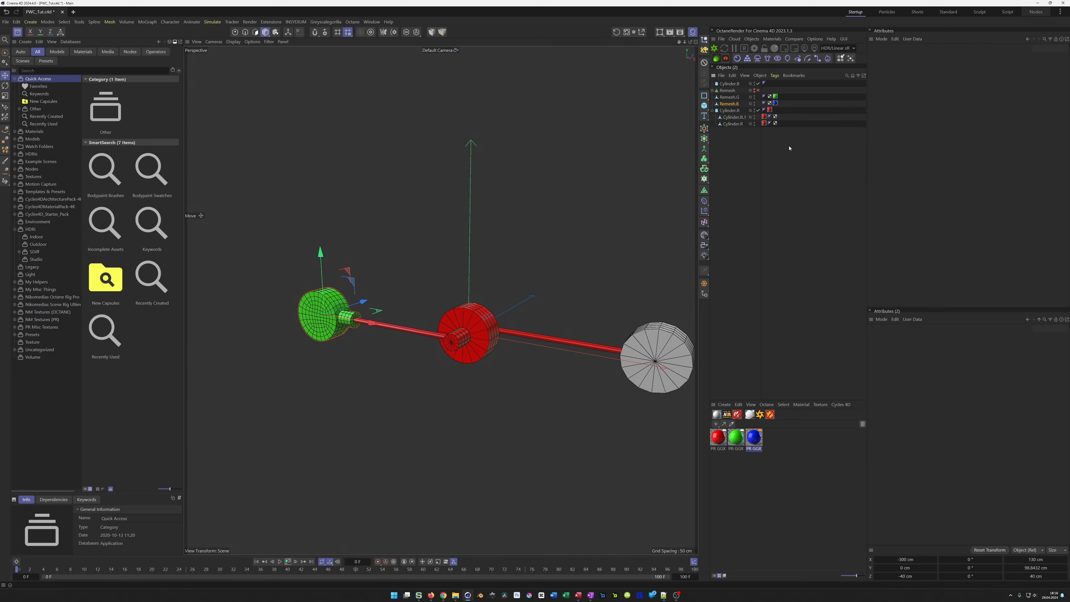
{"action": "left_click", "coordinate": [775, 103]}
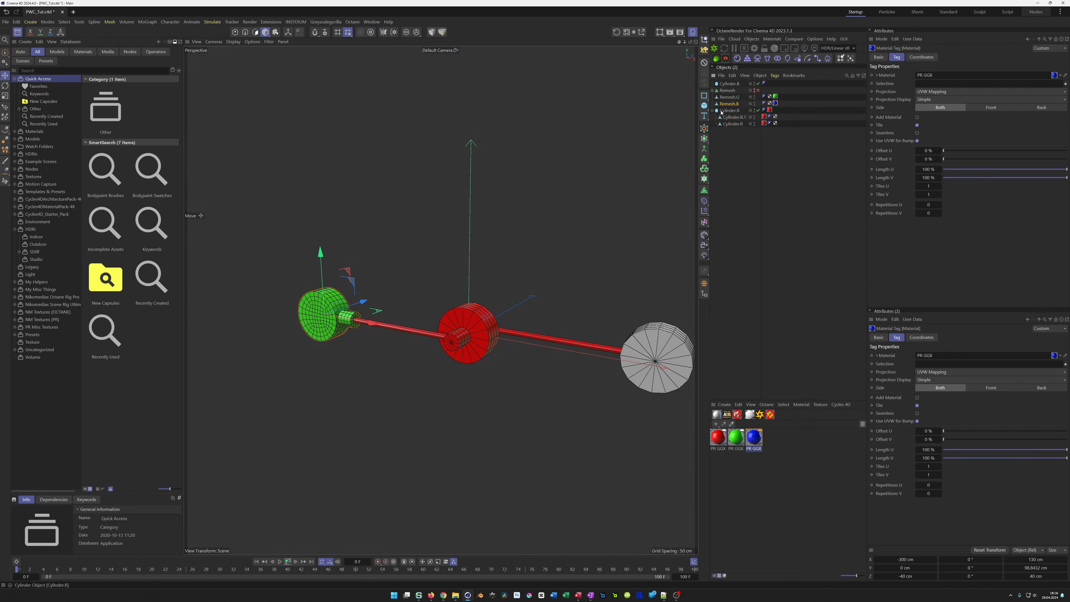
- Align Remesh.B with Cylinder.B by temporarily parenting it and resetting its transform, unparent it, then hide and disable Cylinder.B
{"action": "left_click", "coordinate": [728, 83]}
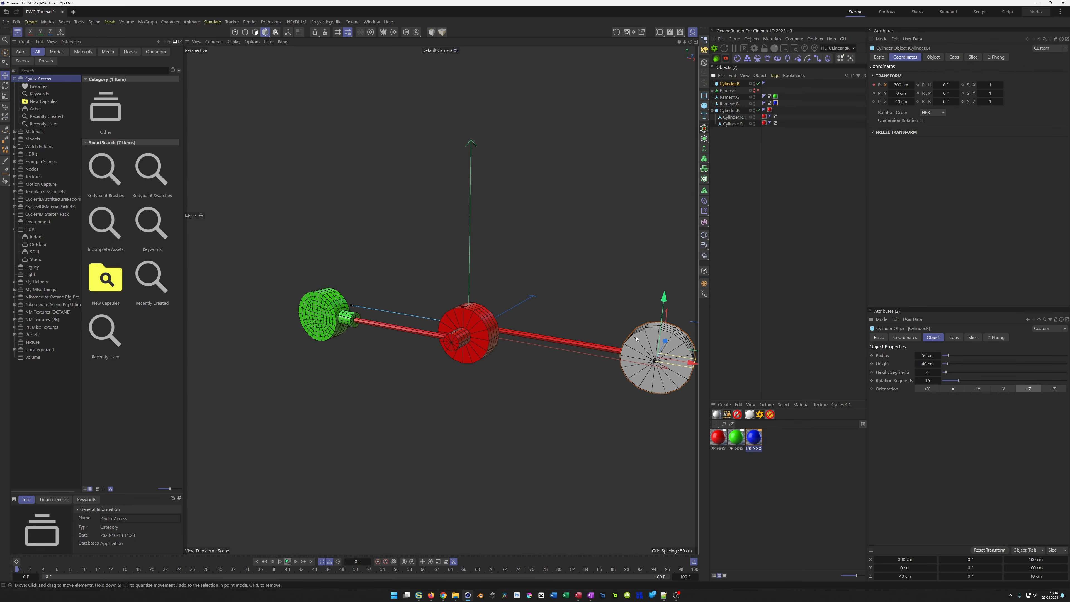
{"action": "left_click_drag", "start_coordinate": [727, 104], "coordinate": [733, 85]}
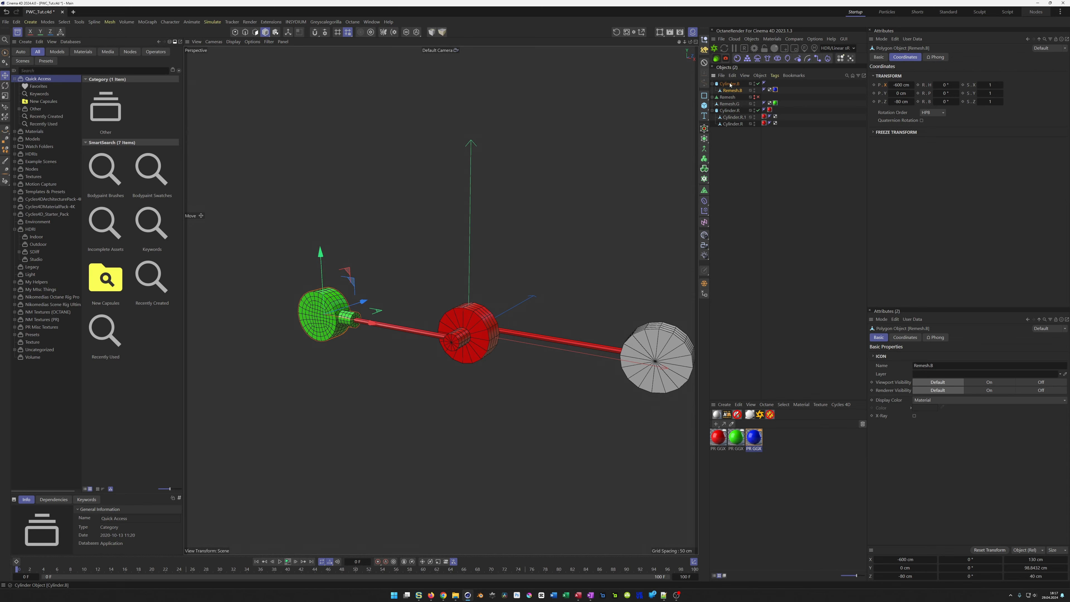
{"action": "left_click", "coordinate": [616, 32]}
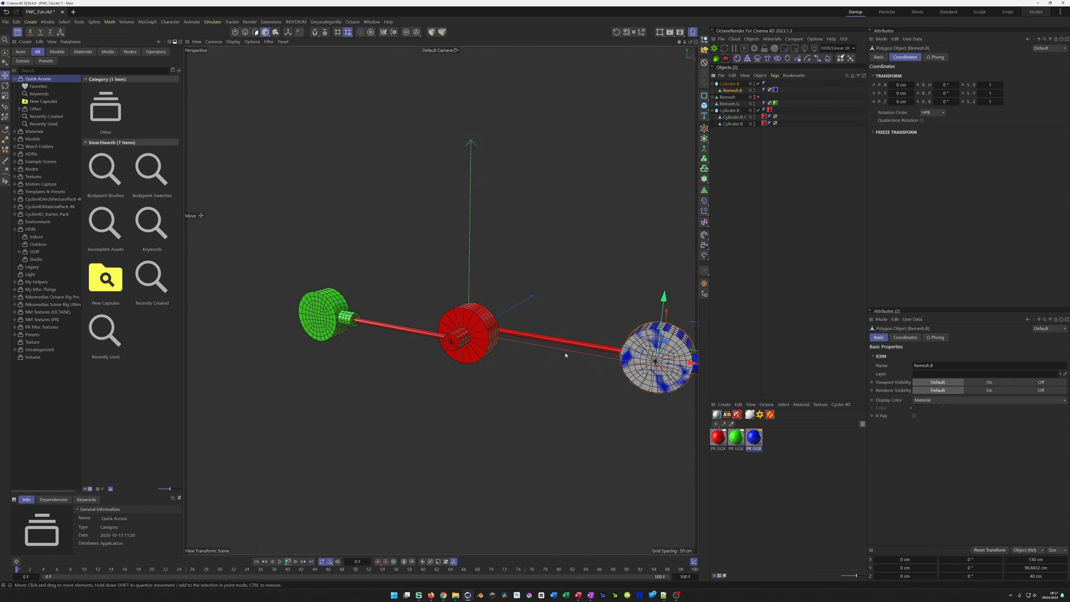
{"action": "left_click_drag", "start_coordinate": [561, 353], "coordinate": [511, 368], "text": "alt"}
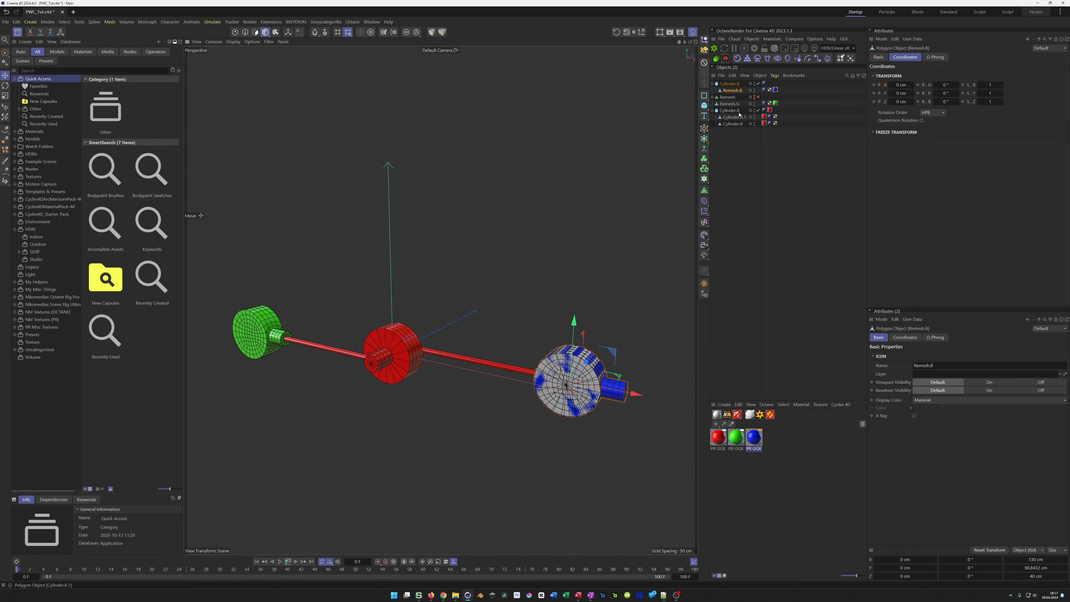
{"action": "left_click_drag", "start_coordinate": [732, 90], "coordinate": [736, 105]}
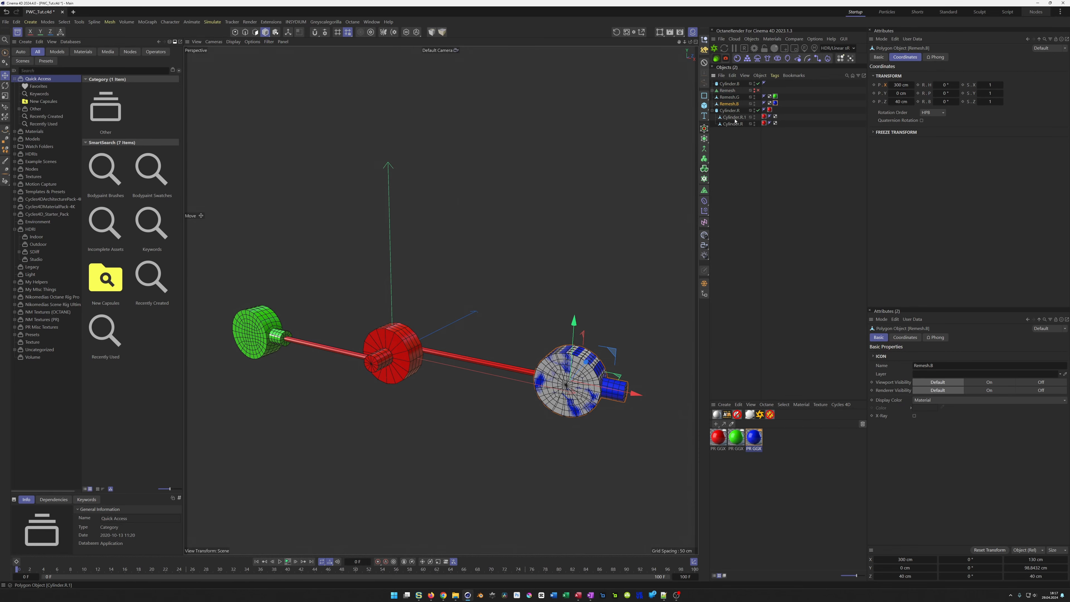
{"action": "left_click", "coordinate": [757, 84]}
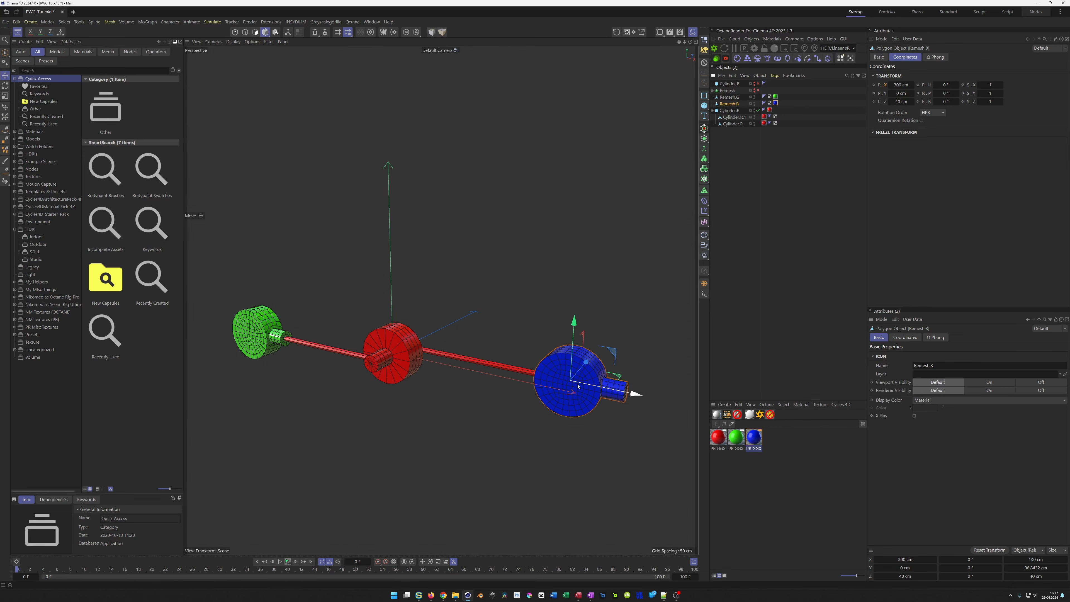
- Rotate Remesh.B 180° in heading, then set its axis heading back to 0° with Enable Axis active
{"action": "key", "text": "r"}
{"action": "left_click_drag", "start_coordinate": [549, 394], "coordinate": [617, 365]}
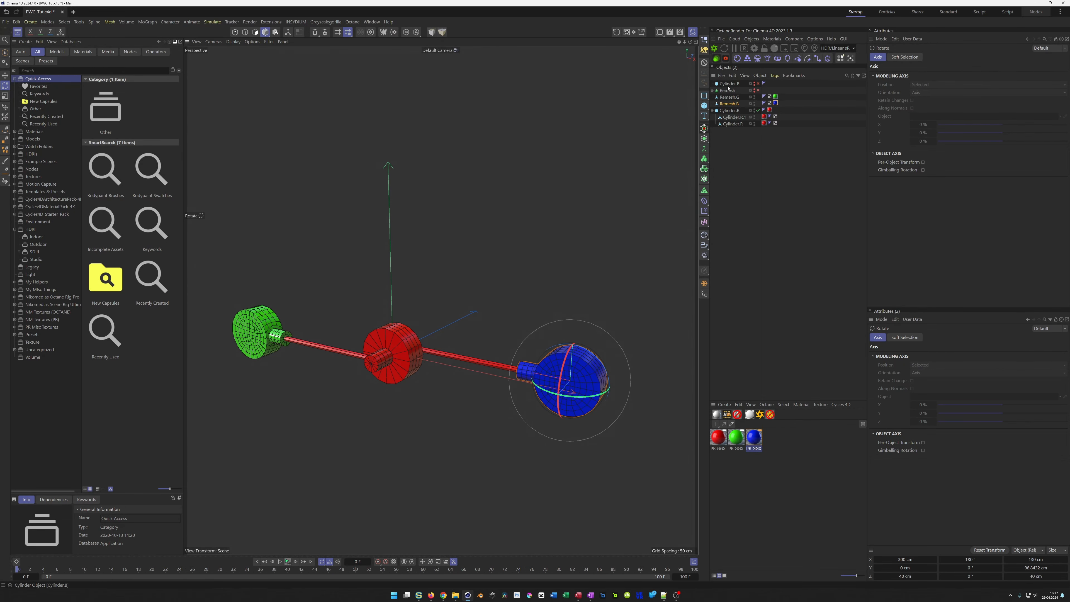
{"action": "left_click", "coordinate": [731, 104]}
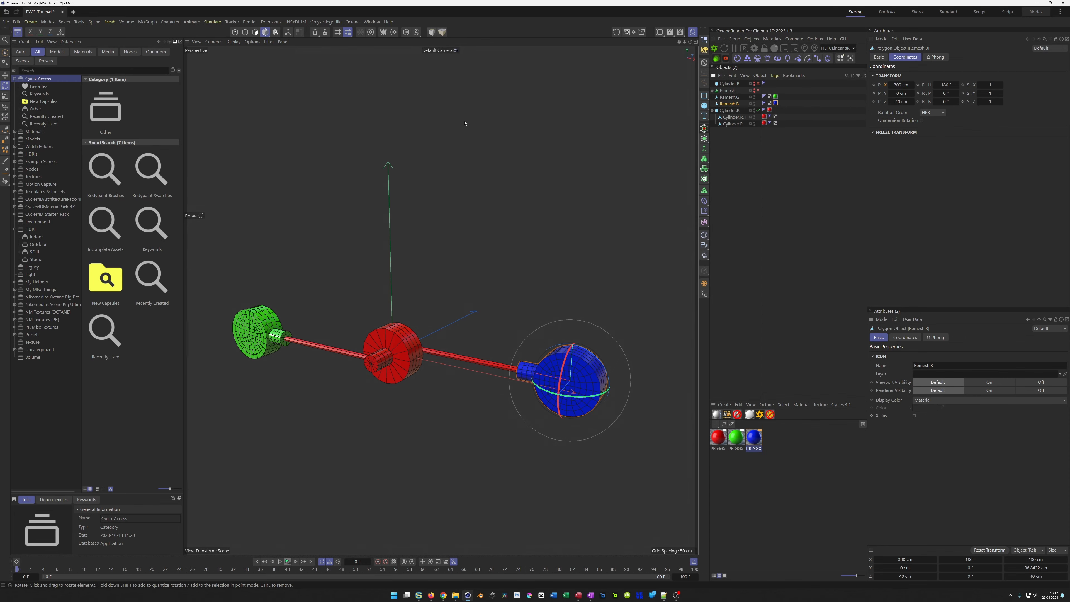
{"action": "left_click", "coordinate": [288, 32]}
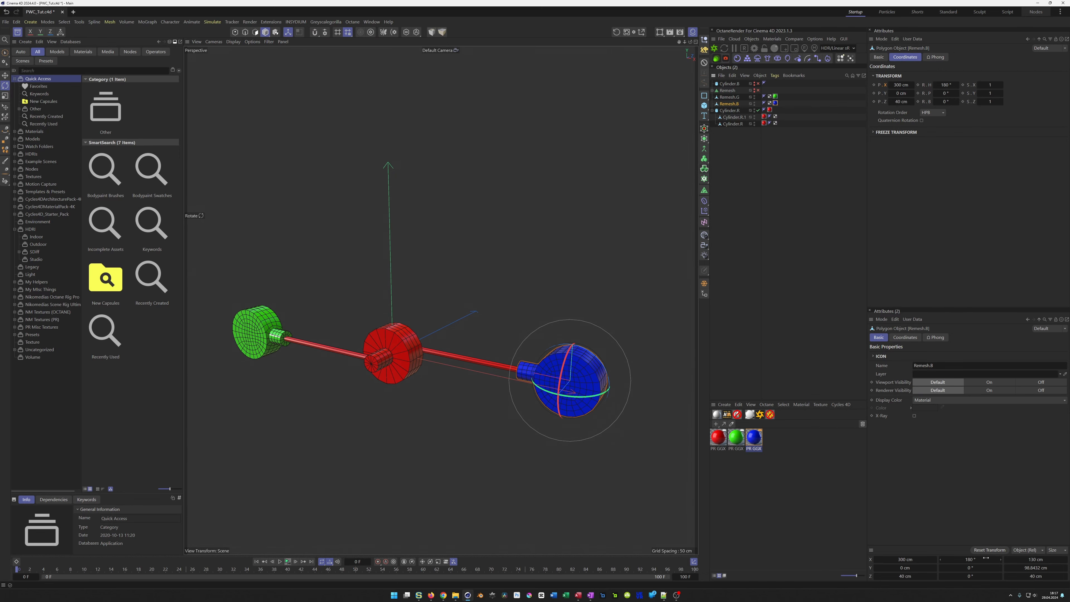
{"action": "left_click", "coordinate": [970, 559]}
{"action": "type", "text": "0"}
{"action": "key", "text": "Return"}
- Copy the X position animation track from Cylinder.B and paste it onto the X position of Remesh.B
{"action": "left_click", "coordinate": [730, 83]}
{"action": "right_click", "coordinate": [889, 86]}
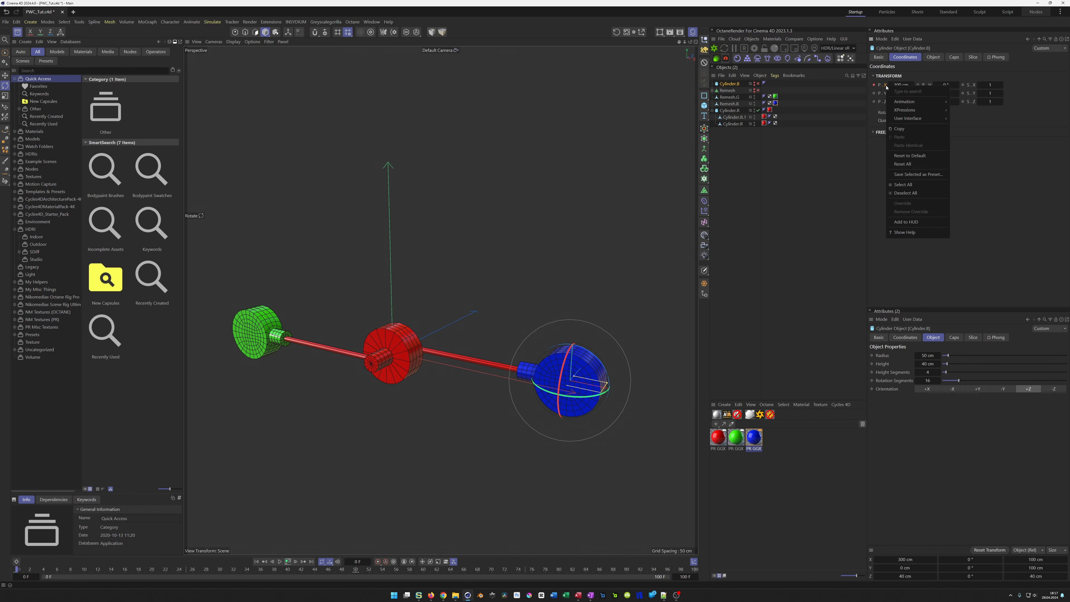
{"action": "mouse_move", "coordinate": [921, 101]}
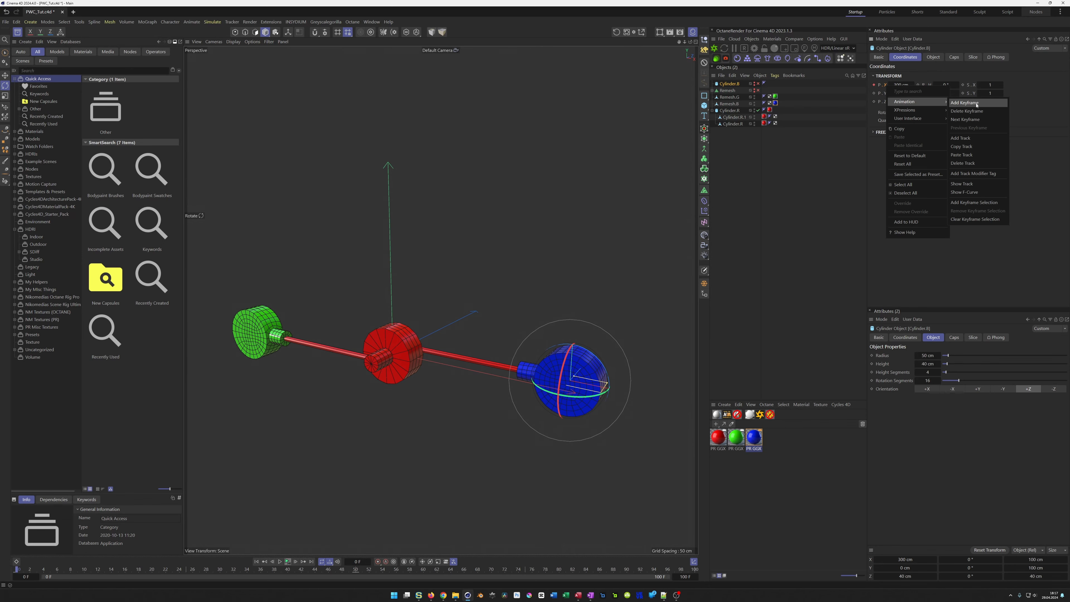
{"action": "left_click", "coordinate": [975, 140]}
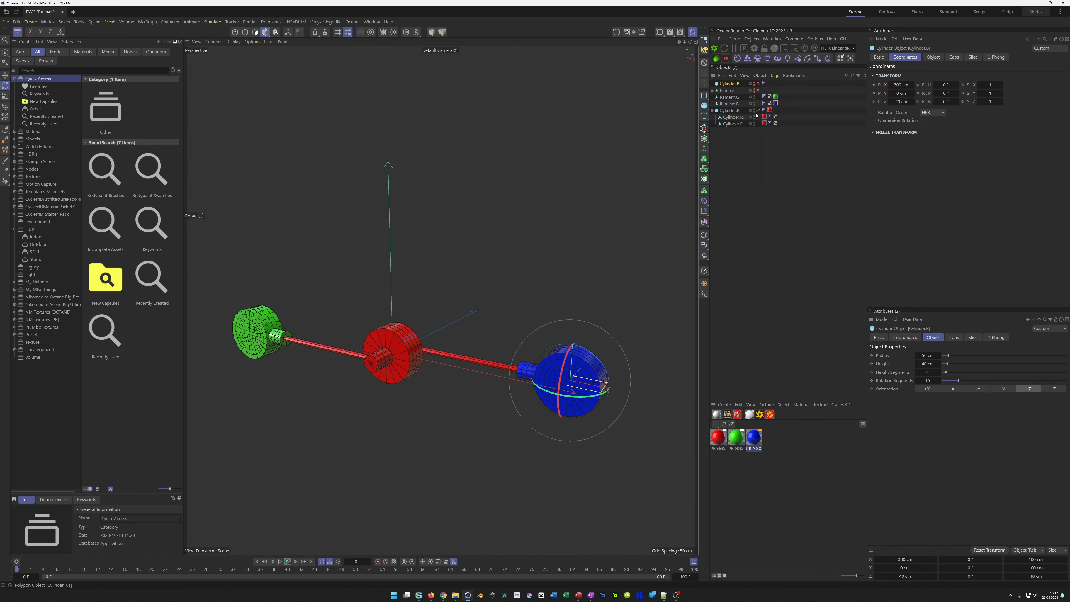
{"action": "right_click", "coordinate": [733, 105]}
{"action": "left_click", "coordinate": [732, 104]}
{"action": "right_click", "coordinate": [888, 85]}
{"action": "mouse_move", "coordinate": [931, 101]}
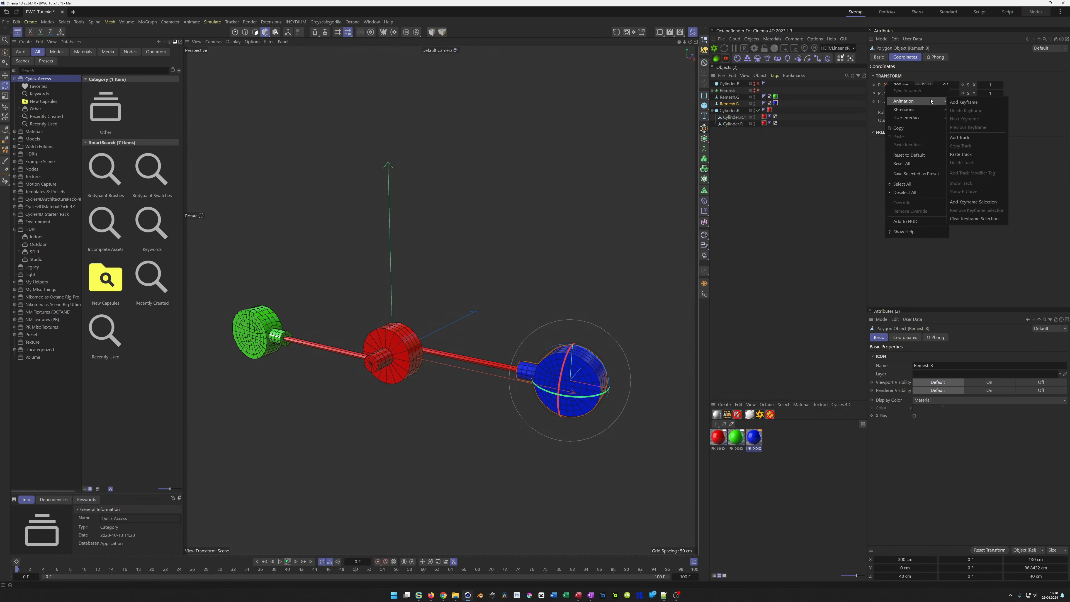
{"action": "left_click", "coordinate": [980, 155]}
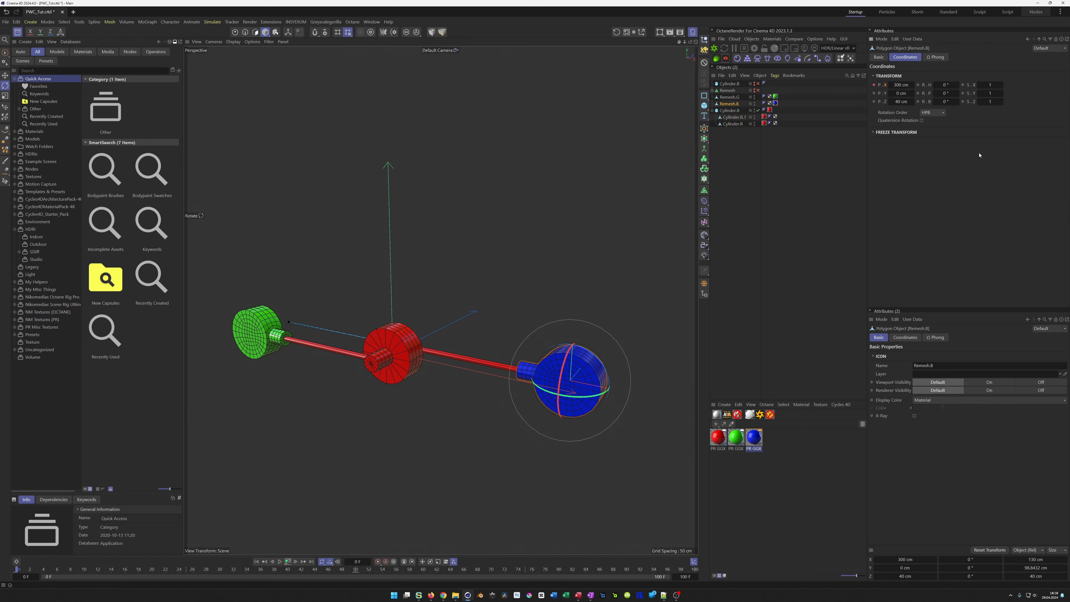
- Delete the X position animation track from the original Cylinder.B and play back the animation
{"action": "left_click", "coordinate": [733, 84]}
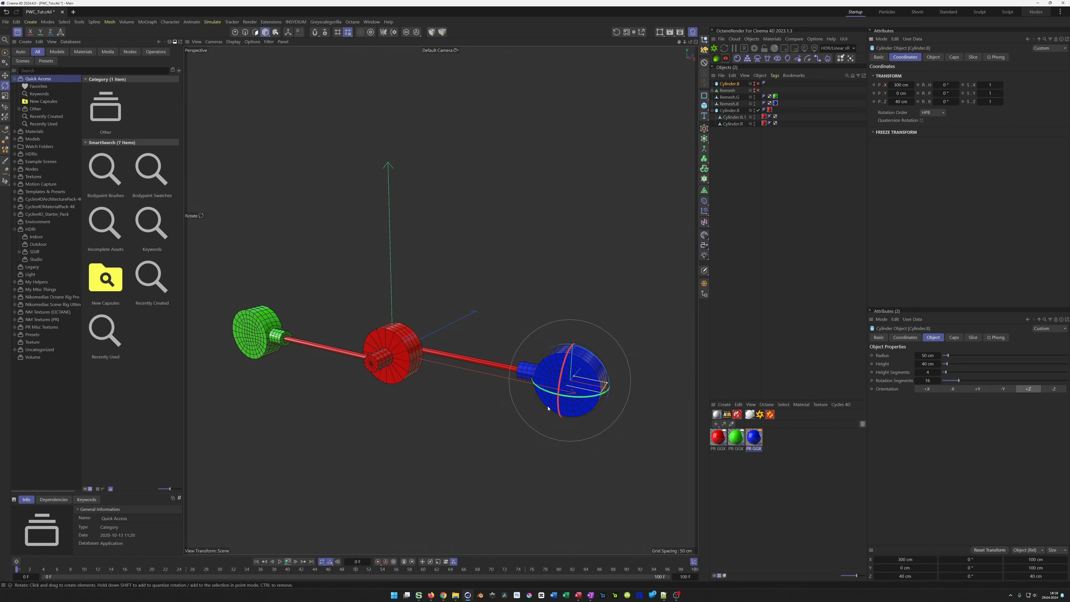
{"action": "left_click", "coordinate": [288, 562]}
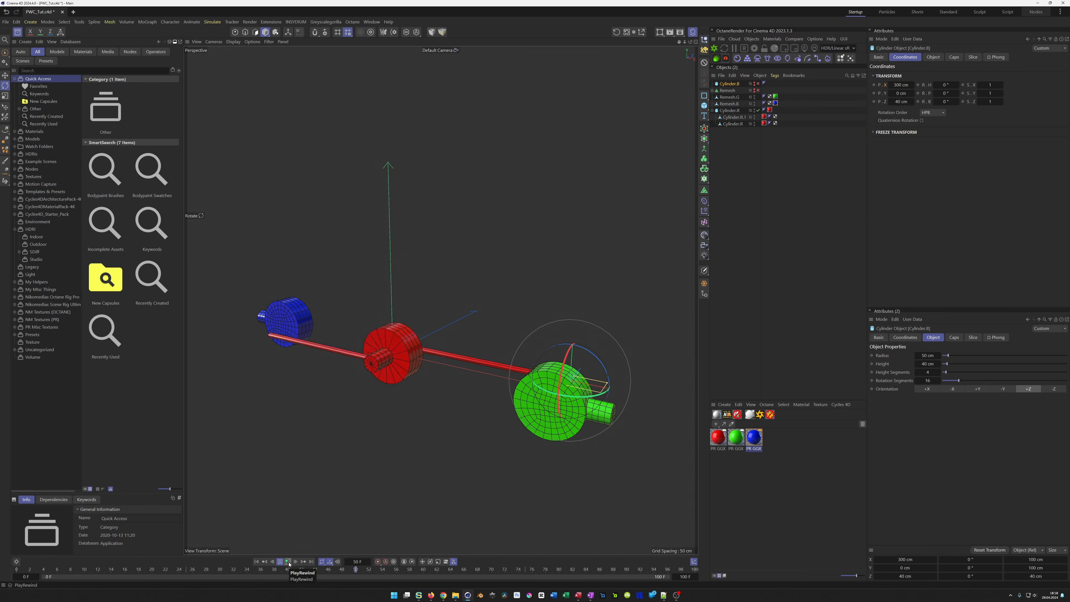
{"action": "left_click", "coordinate": [288, 562]}
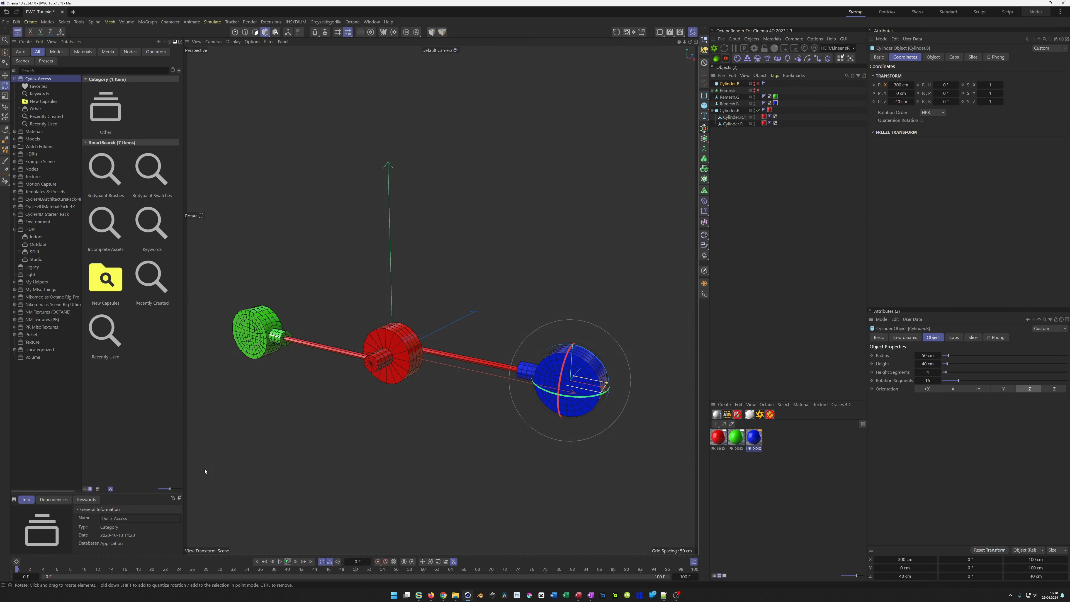
- Set the After behaviour of Remesh.B's X position track to Oscillate and save the project
{"action": "left_click", "coordinate": [16, 561]}
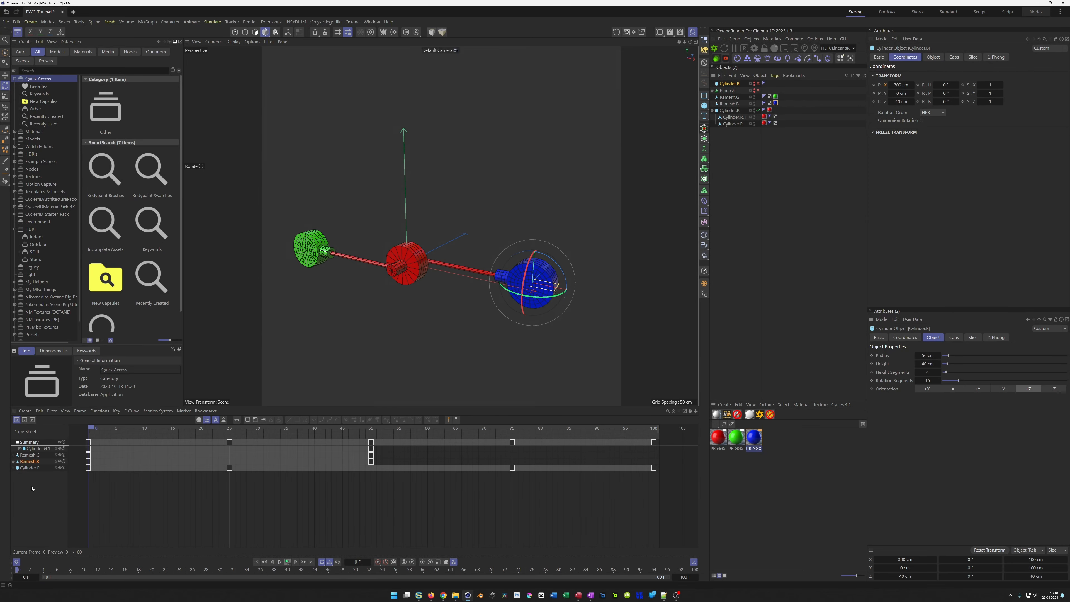
{"action": "left_click", "coordinate": [38, 462]}
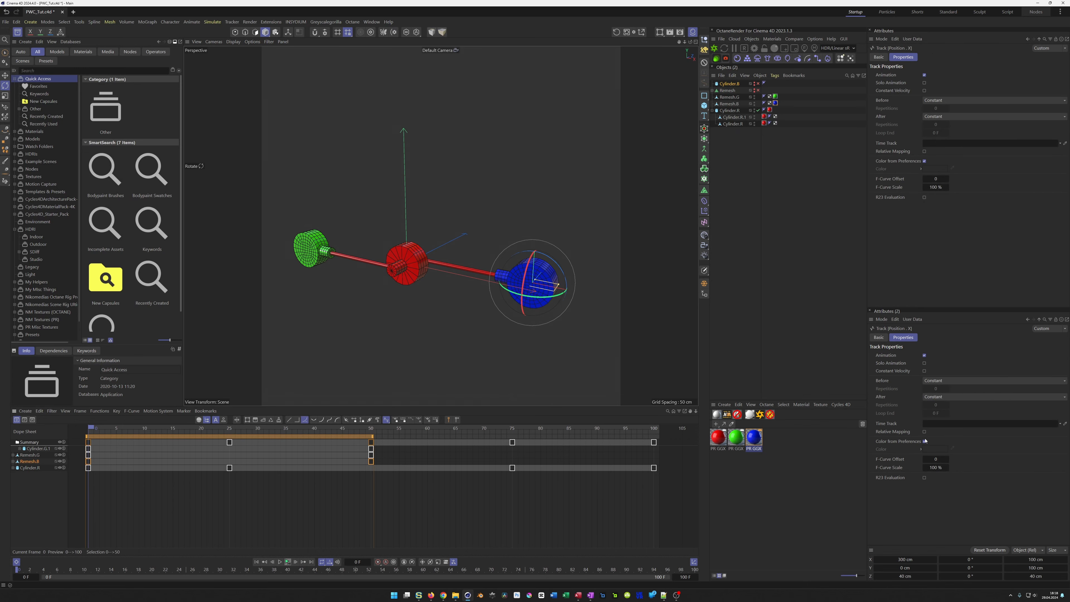
{"action": "left_click", "coordinate": [937, 398]}
{"action": "left_click", "coordinate": [935, 453]}
{"action": "key", "text": "ctrl+s"}
{"action": "left_click", "coordinate": [16, 561]}
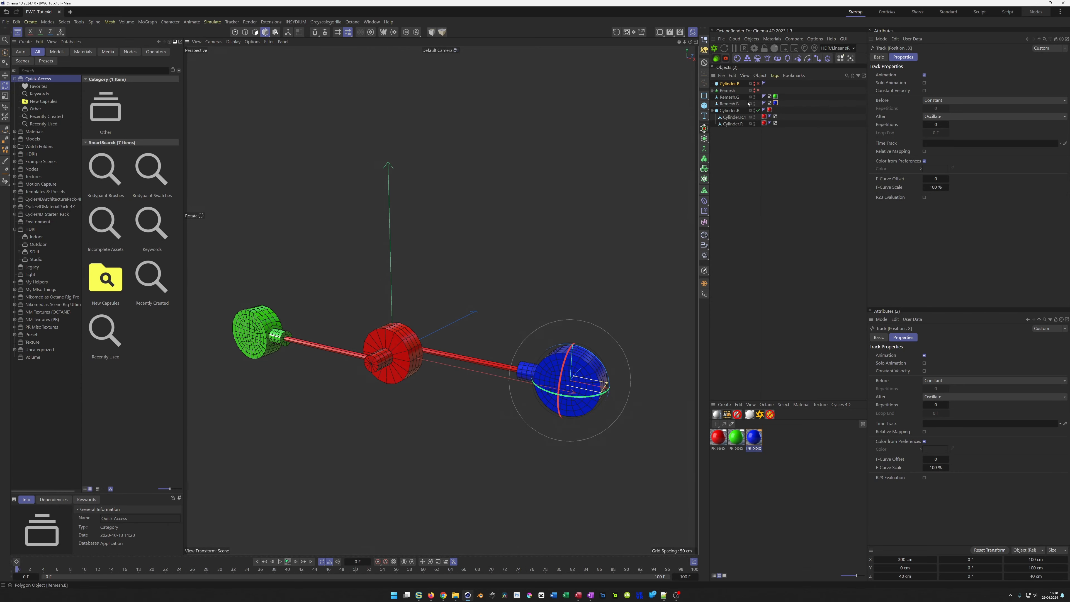
- Delete the original Cylinder.B object and play back the animation
{"action": "left_click", "coordinate": [729, 84]}
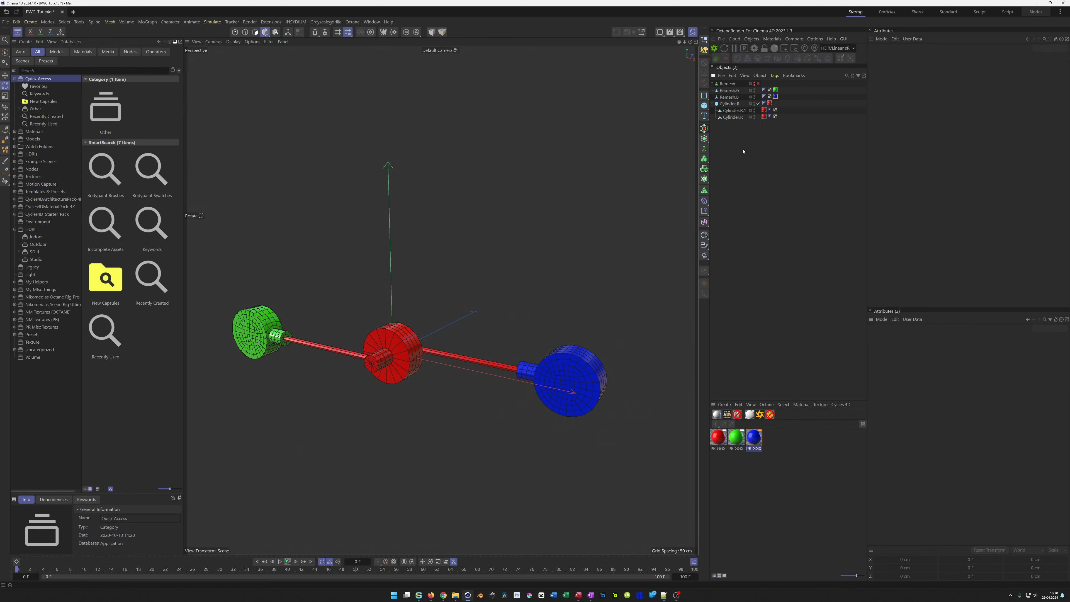
{"action": "left_click", "coordinate": [287, 562]}
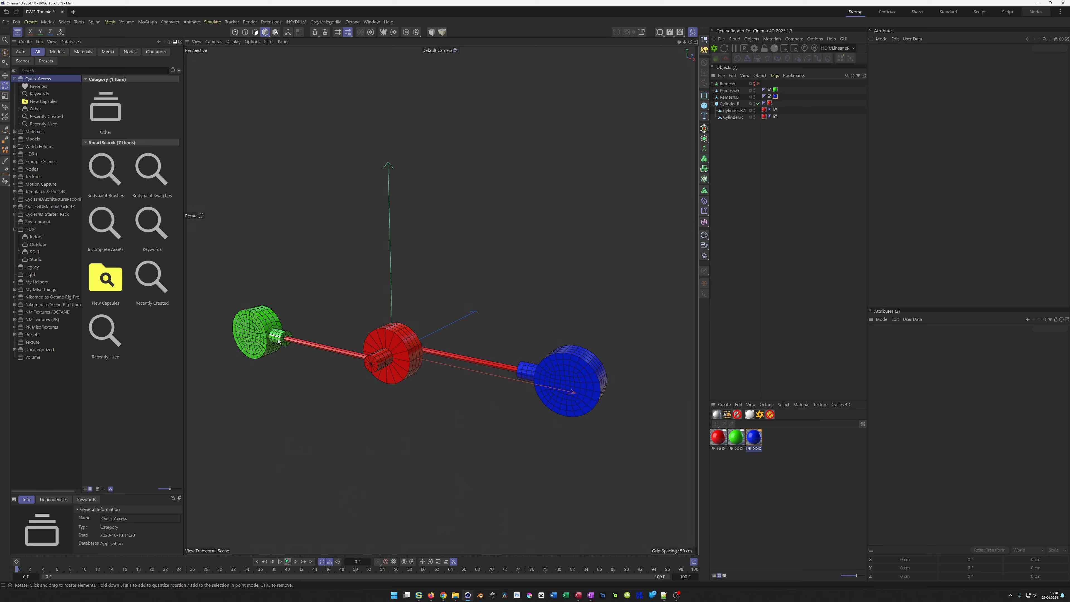
- Select the end-cap polygons of both the green and blue stubs on Remesh.G and Remesh.B using Phong Break Selection
{"action": "scroll", "coordinate": [276, 337], "scroll_direction": "up", "scroll_amount": 5}
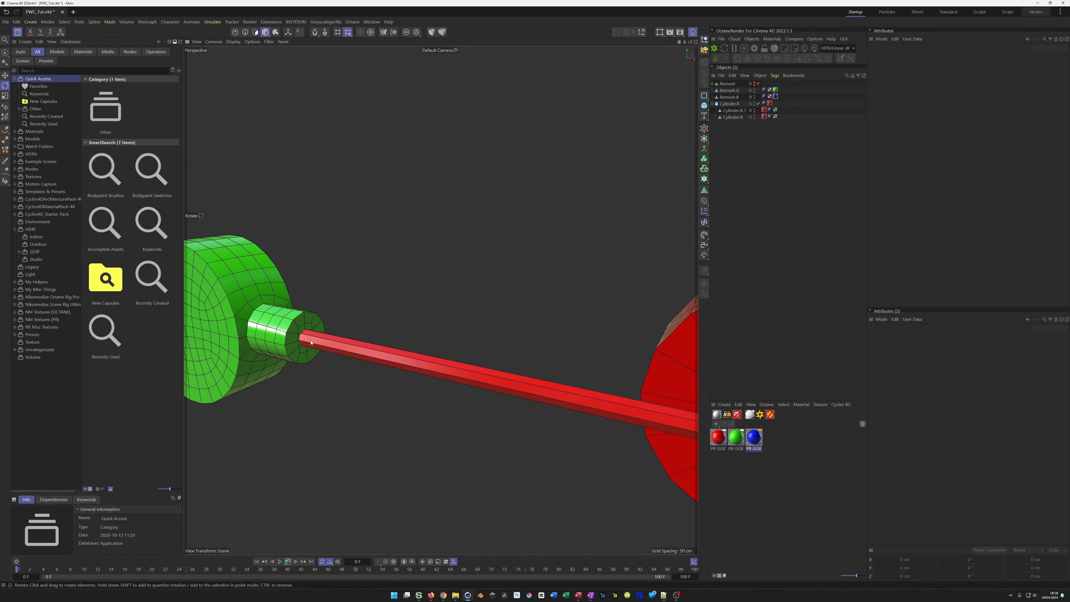
{"action": "scroll", "coordinate": [311, 343], "scroll_direction": "up", "scroll_amount": 3}
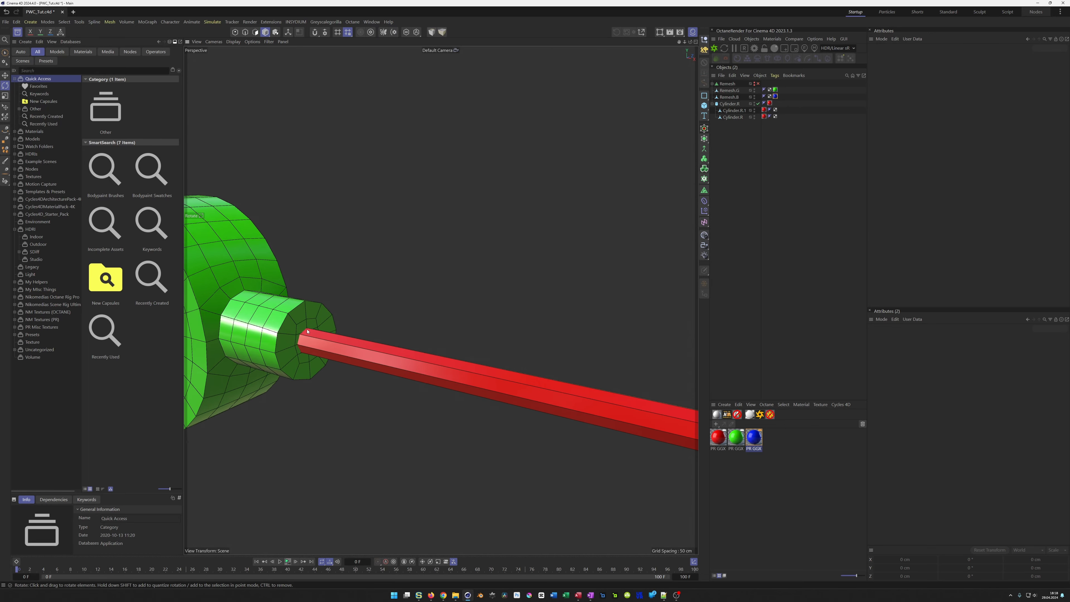
{"action": "left_click", "coordinate": [738, 92]}
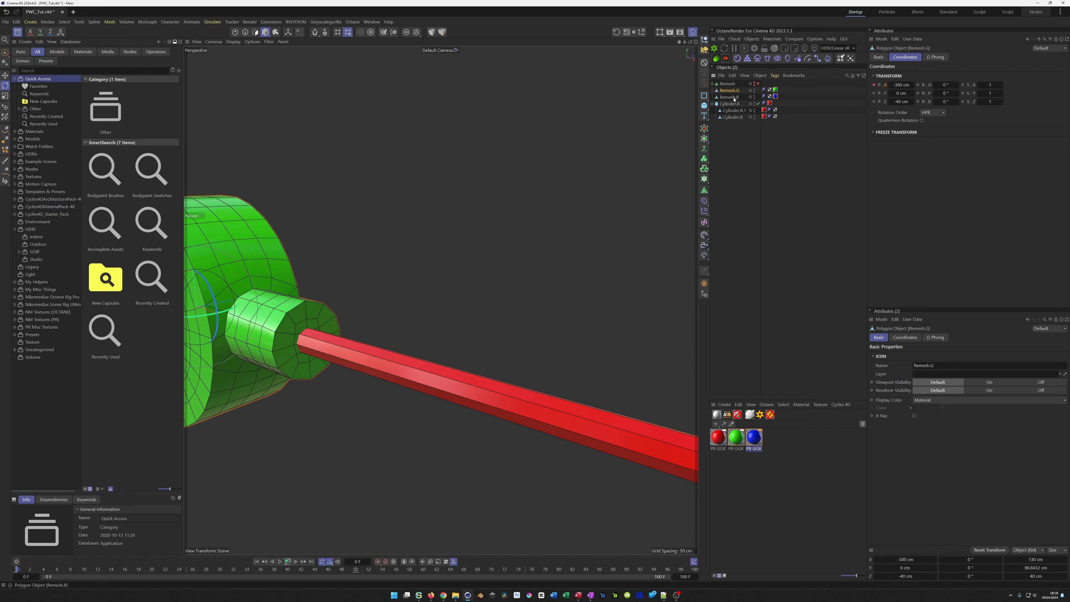
{"action": "left_click", "coordinate": [730, 97], "text": "ctrl"}
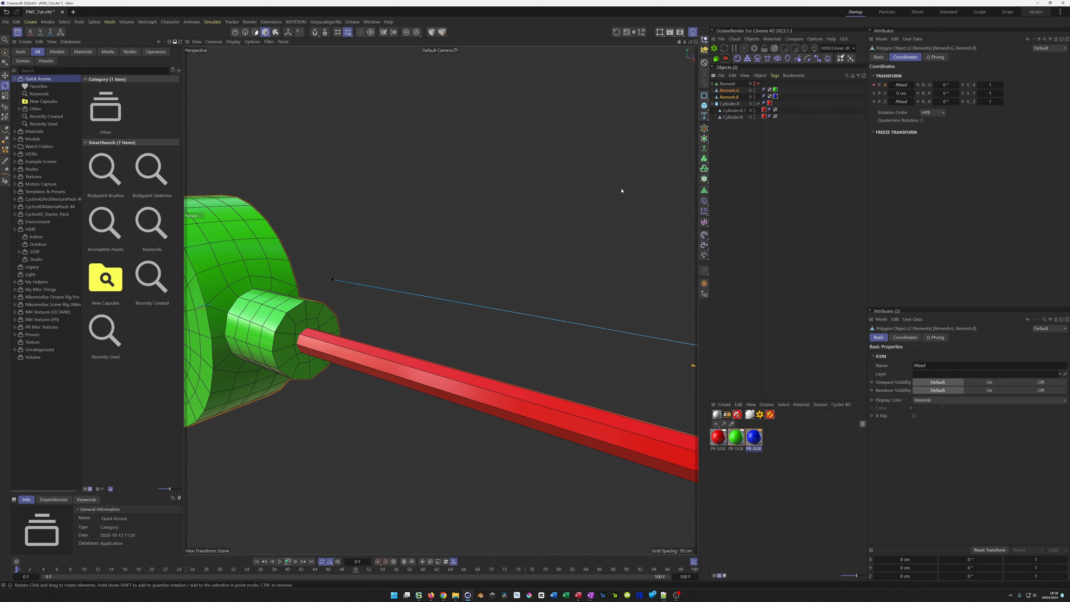
{"action": "key", "text": "Return"}
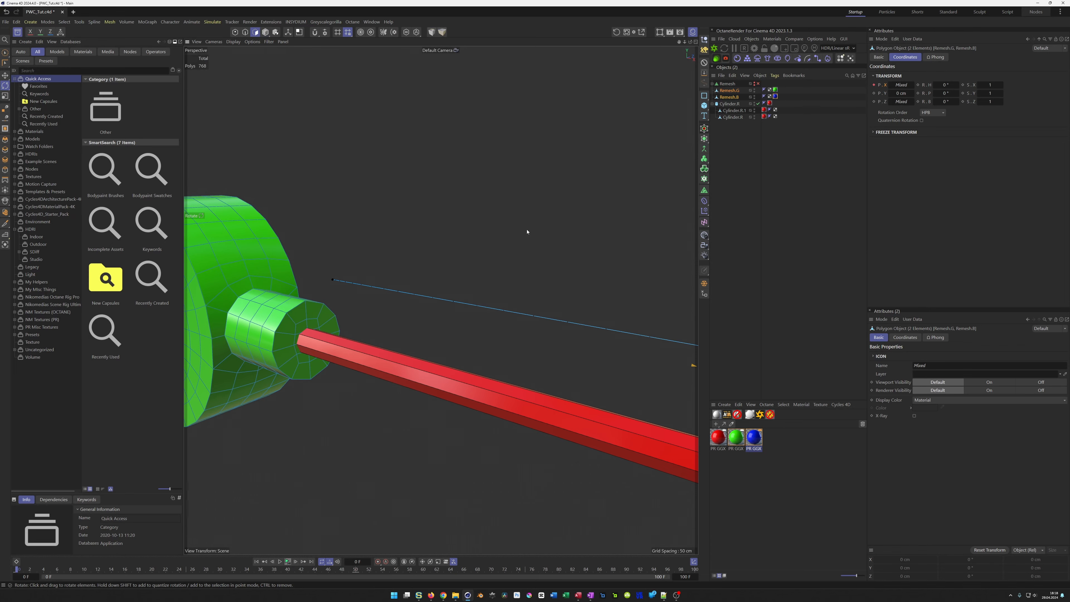
{"action": "right_click", "coordinate": [376, 298]}
{"action": "left_click", "coordinate": [376, 297]}
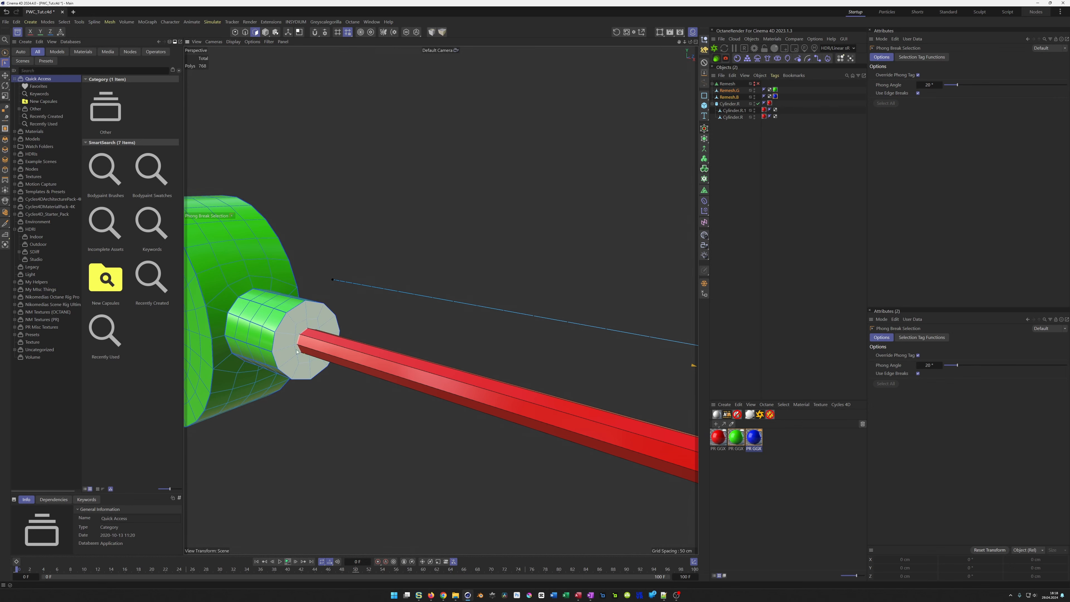
{"action": "left_click", "coordinate": [306, 323]}
{"action": "scroll", "coordinate": [453, 354], "scroll_direction": "down", "scroll_amount": 6}
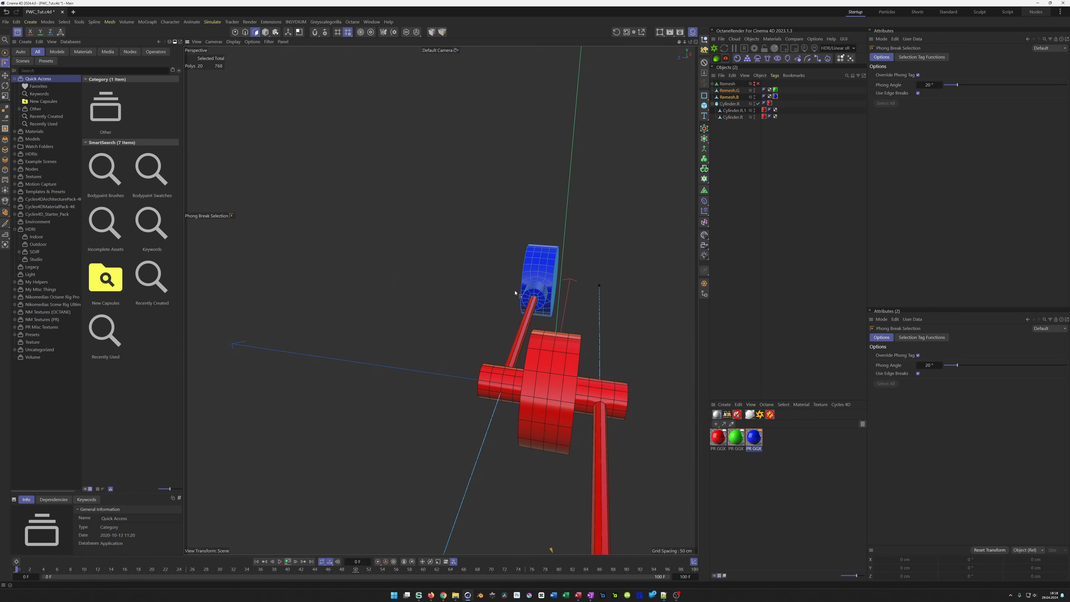
{"action": "left_click_drag", "start_coordinate": [480, 366], "coordinate": [604, 273], "text": "alt"}
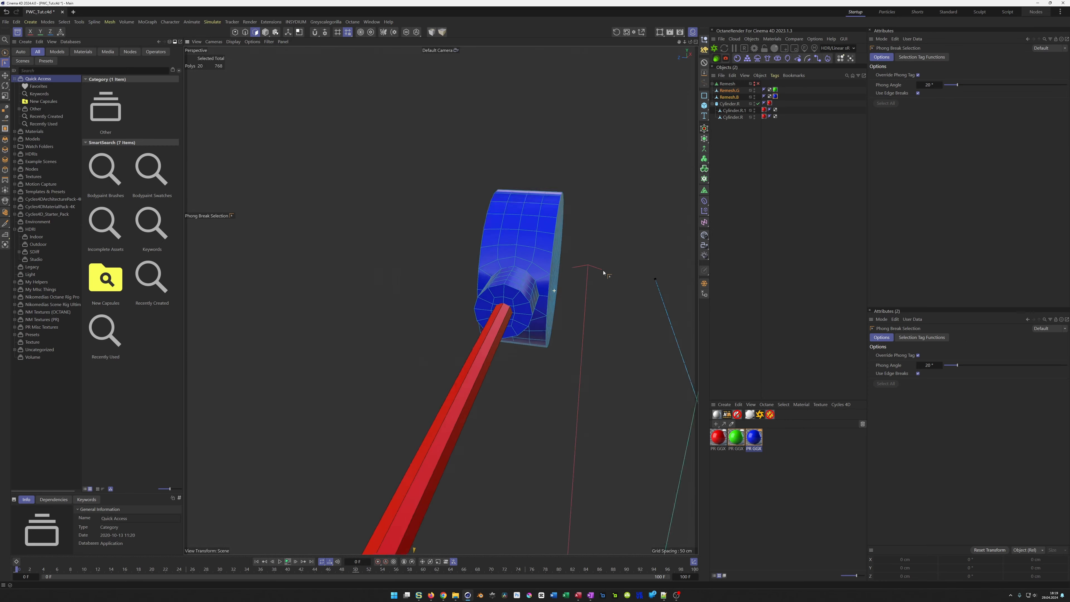
{"action": "scroll", "coordinate": [577, 281], "scroll_direction": "up", "scroll_amount": 5}
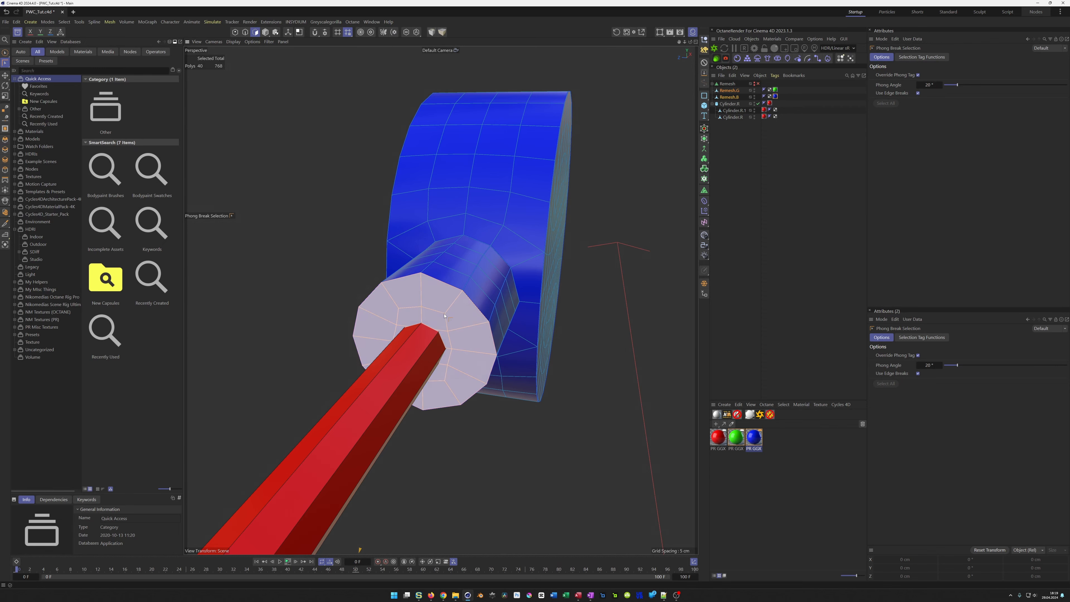
{"action": "left_click", "coordinate": [444, 316], "text": "shift"}
- Inset the selected stub end caps by about 3.6 cm and delete the inner polygons to open holes
{"action": "scroll", "coordinate": [421, 363], "scroll_direction": "down", "scroll_amount": 8}
{"action": "scroll", "coordinate": [422, 392], "scroll_direction": "up", "scroll_amount": 8}
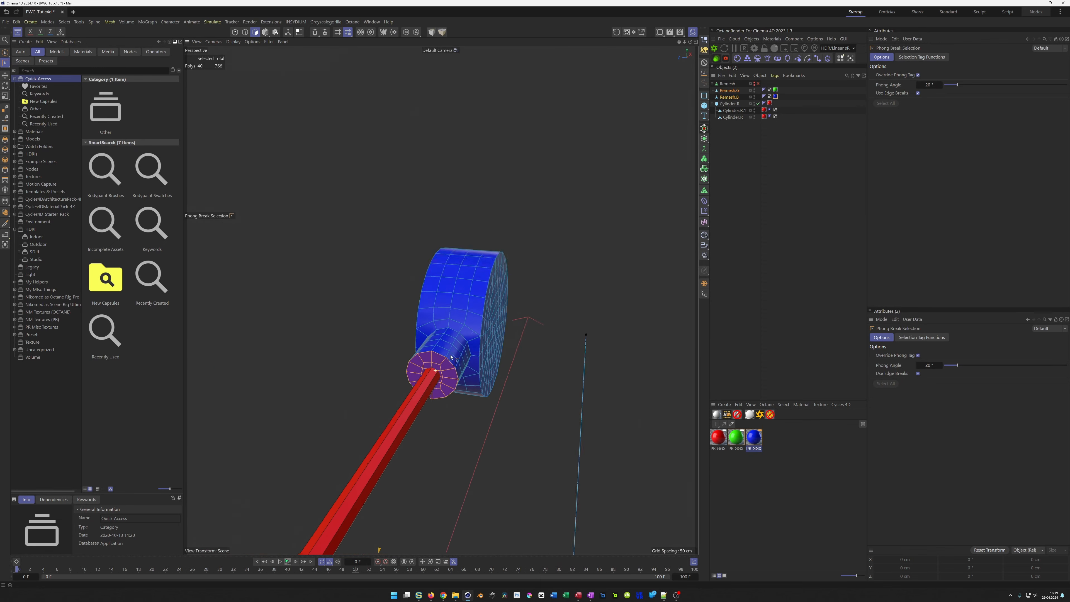
{"action": "key", "text": "i"}
{"action": "left_click_drag", "start_coordinate": [425, 392], "coordinate": [464, 392]}
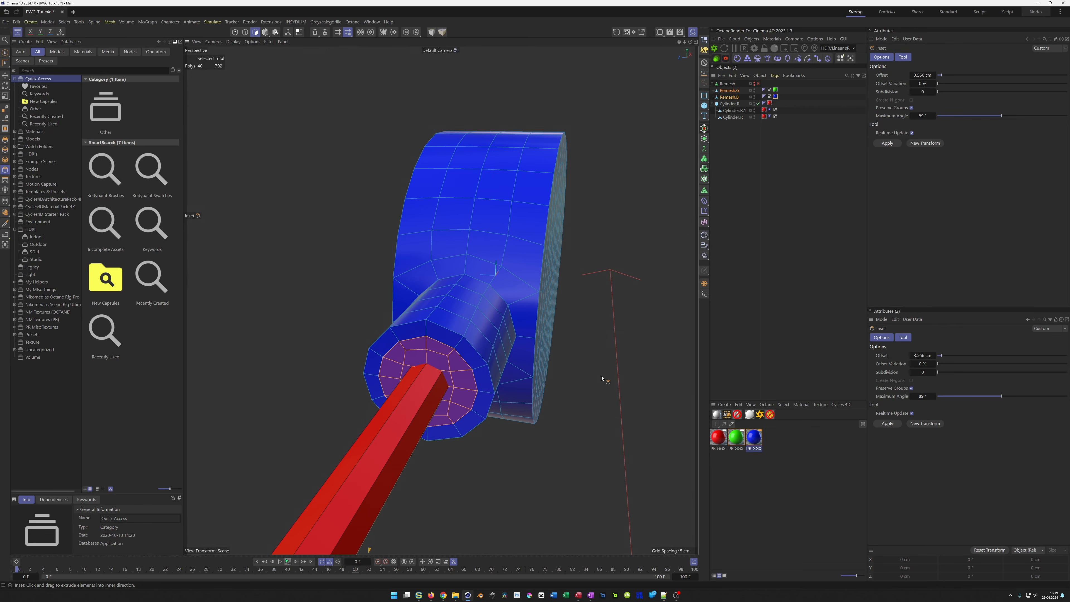
{"action": "key", "text": "Delete"}
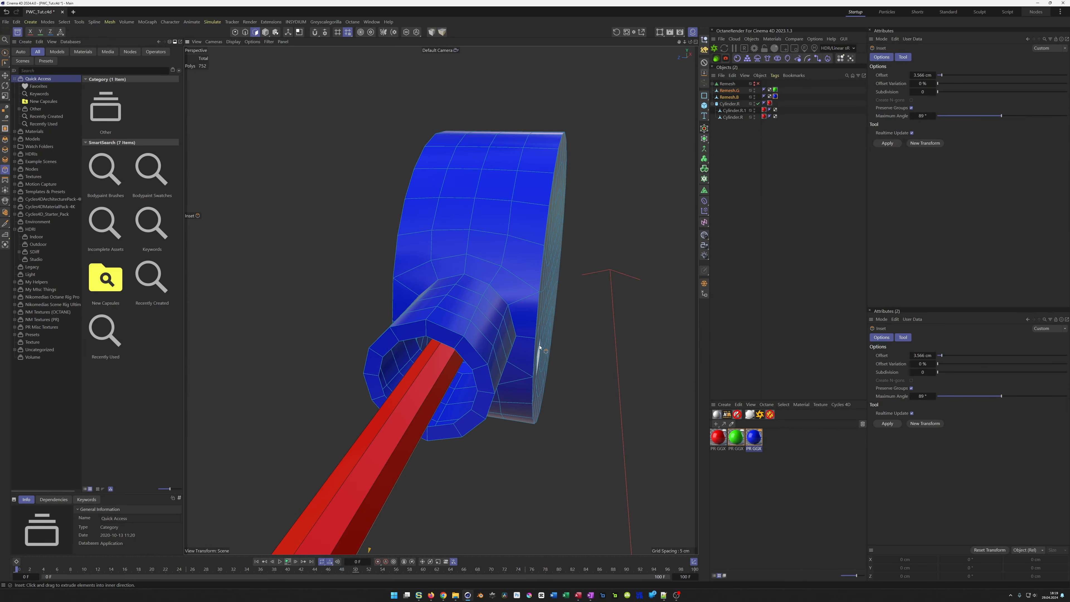
- Shrink the blue stub's inner hole edge loop to fit closely around the red rod and extrude it into the stub
{"action": "key", "text": "u"}
{"action": "key", "text": "l"}
{"action": "left_click", "coordinate": [466, 369]}
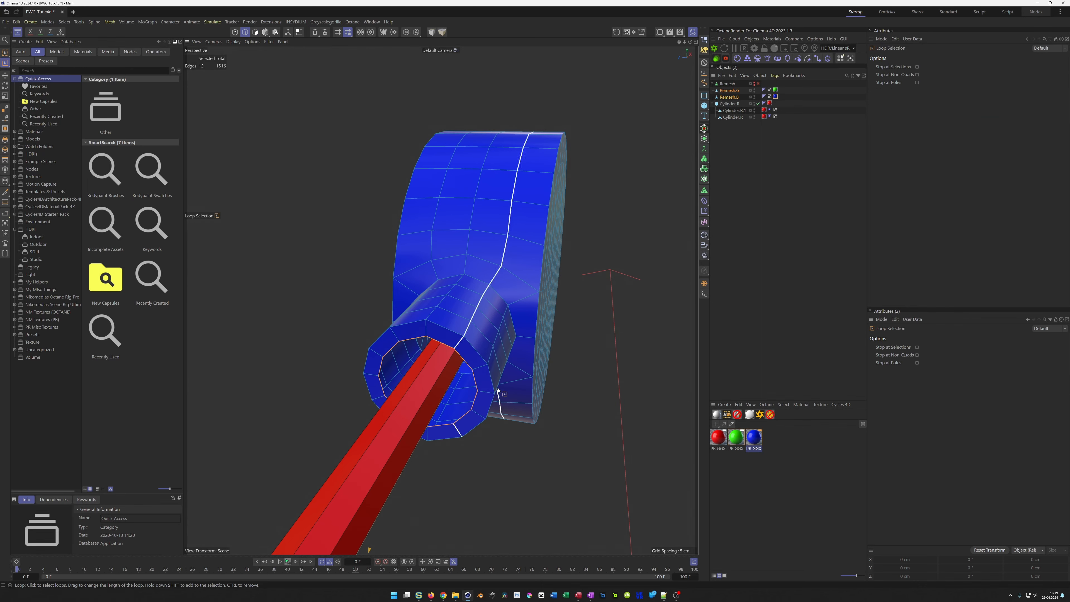
{"action": "scroll", "coordinate": [469, 358], "scroll_direction": "up", "scroll_amount": 3}
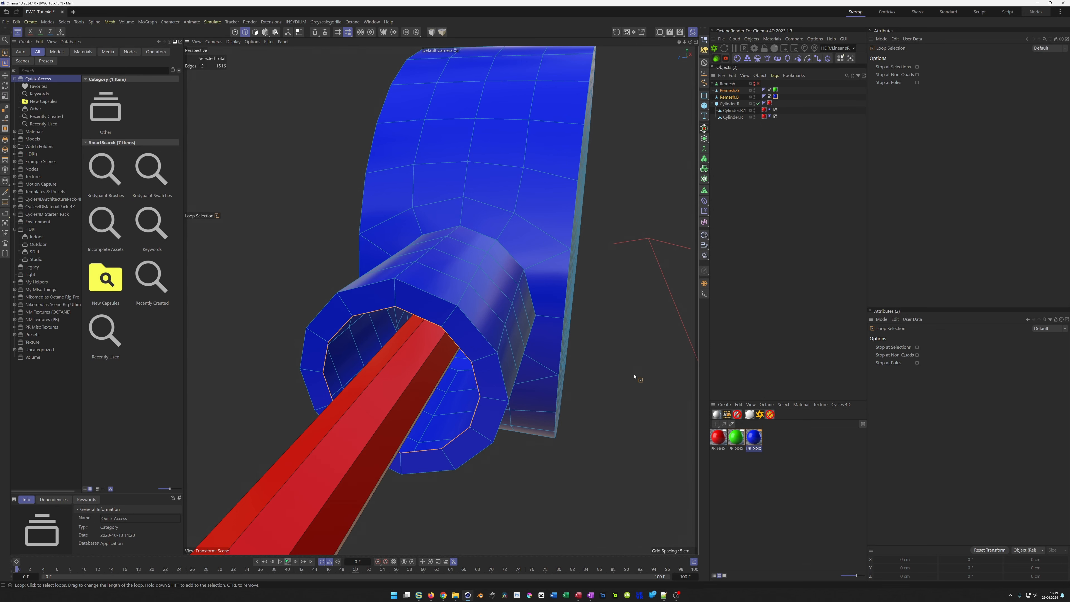
{"action": "key", "text": "t"}
{"action": "left_click_drag", "start_coordinate": [641, 369], "coordinate": [534, 422]}
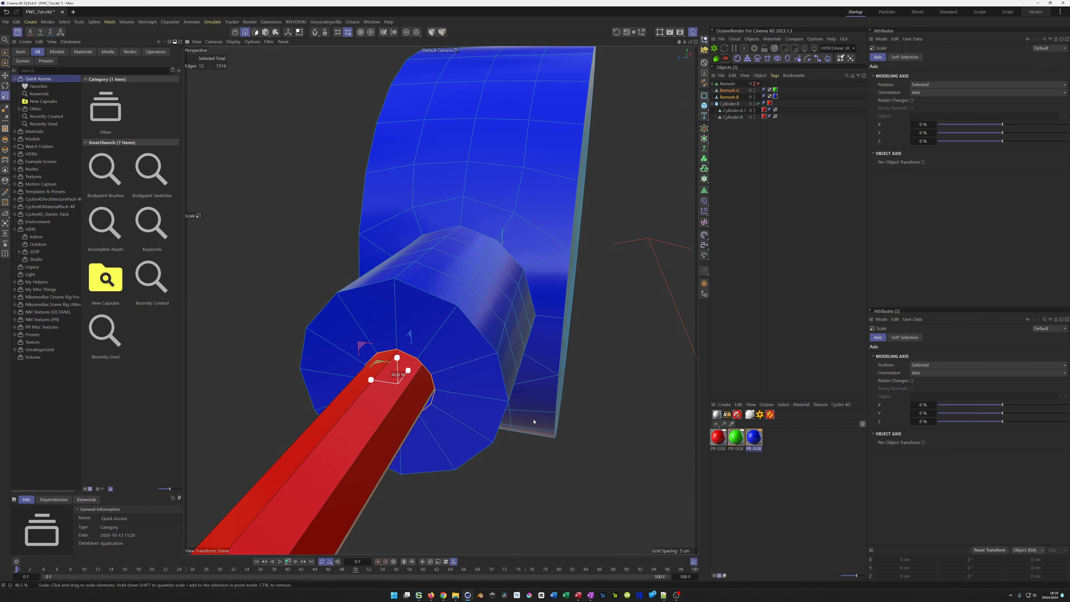
{"action": "left_click_drag", "start_coordinate": [533, 421], "coordinate": [535, 420]}
{"action": "left_click_drag", "start_coordinate": [533, 420], "coordinate": [537, 417]}
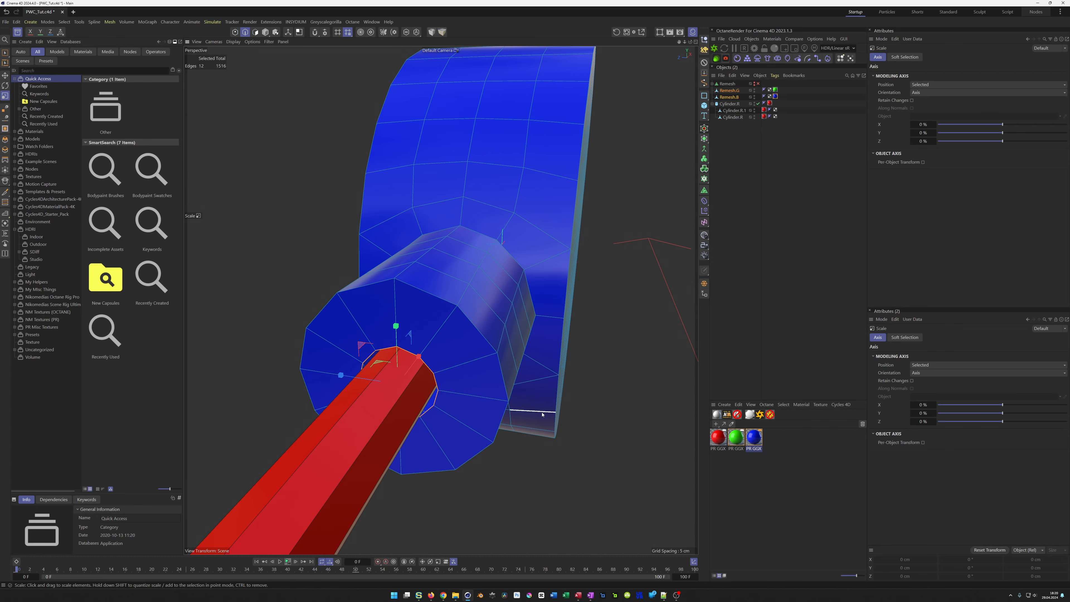
{"action": "key", "text": "e"}
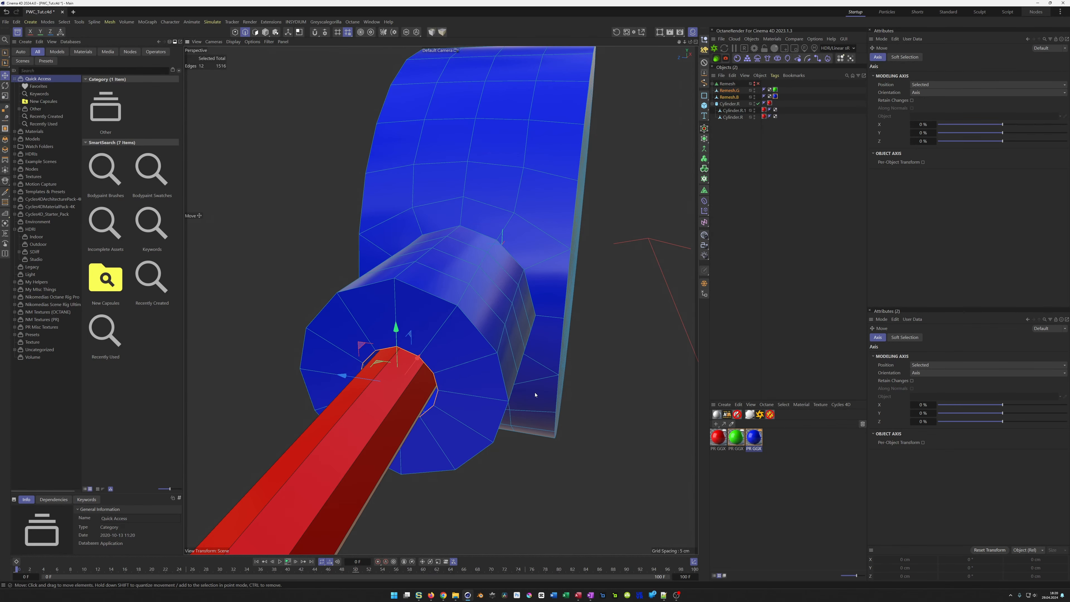
{"action": "left_click_drag", "start_coordinate": [432, 358], "coordinate": [508, 271]}
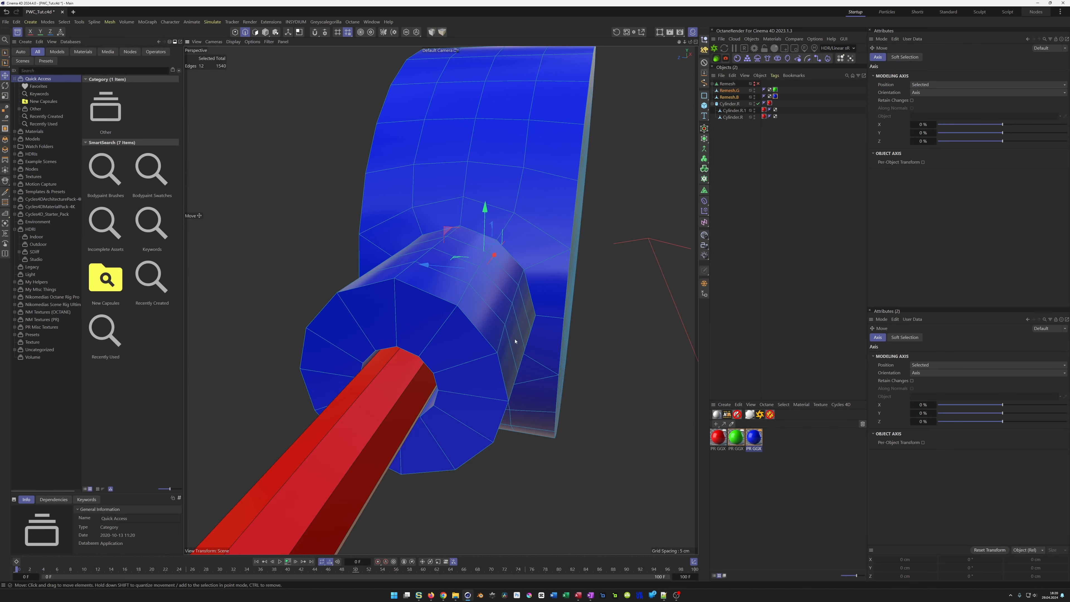
- Shrink the green stub's inner hole edge loop to fit closely around the red rod and extrude it into the stub
{"action": "scroll", "coordinate": [420, 401], "scroll_direction": "down", "scroll_amount": 2}
{"action": "scroll", "coordinate": [433, 383], "scroll_direction": "down", "scroll_amount": 3}
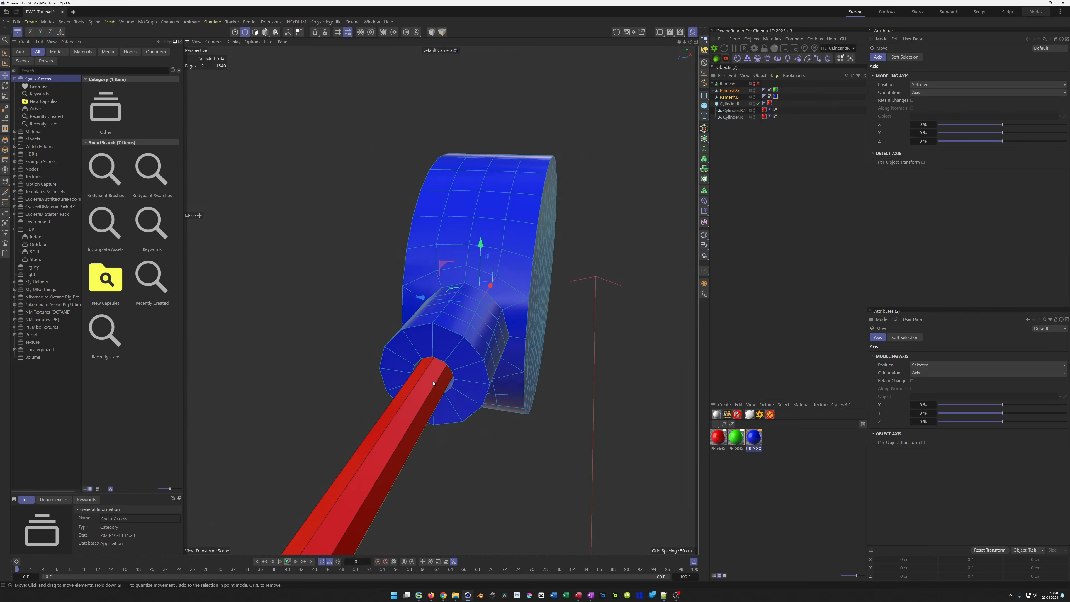
{"action": "left_click_drag", "start_coordinate": [433, 384], "coordinate": [340, 301], "text": "alt"}
{"action": "scroll", "coordinate": [340, 301], "scroll_direction": "up", "scroll_amount": 3}
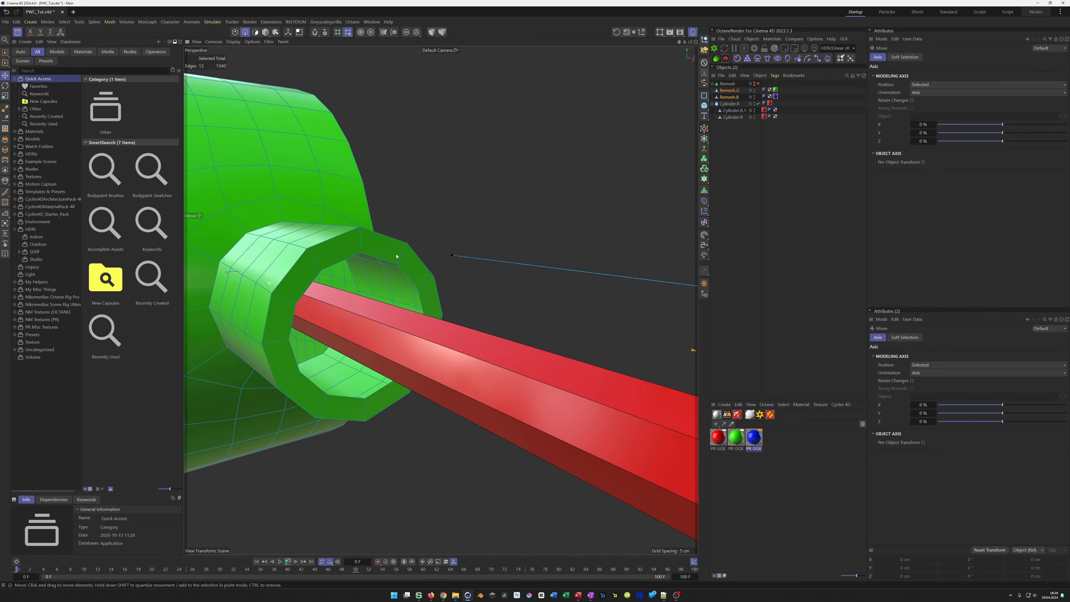
{"action": "scroll", "coordinate": [419, 248], "scroll_direction": "up", "scroll_amount": 3}
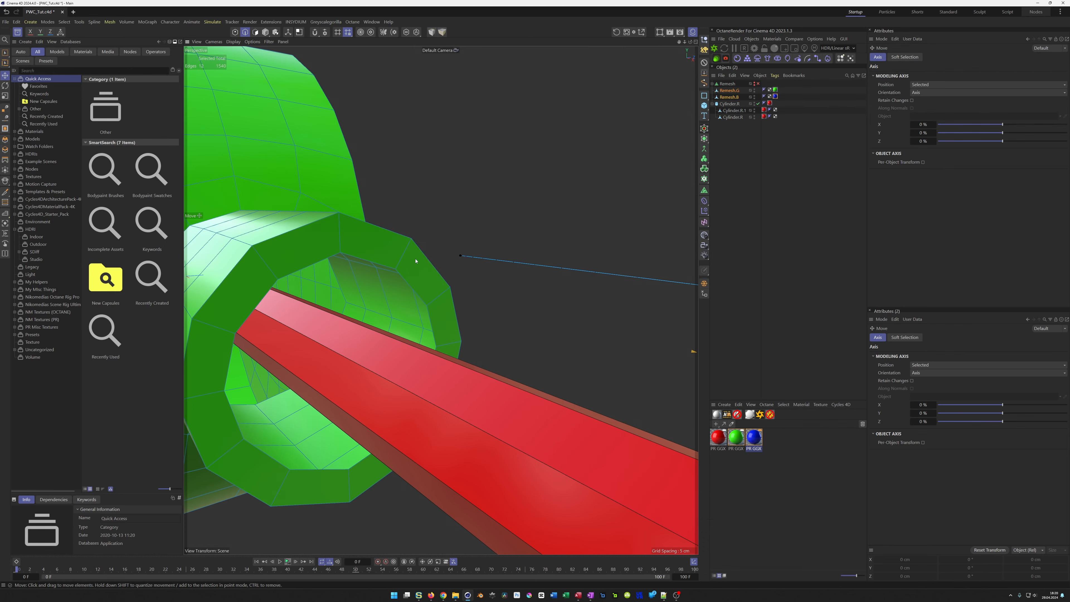
{"action": "key", "text": "u"}
{"action": "key", "text": "l"}
{"action": "left_click", "coordinate": [445, 286]}
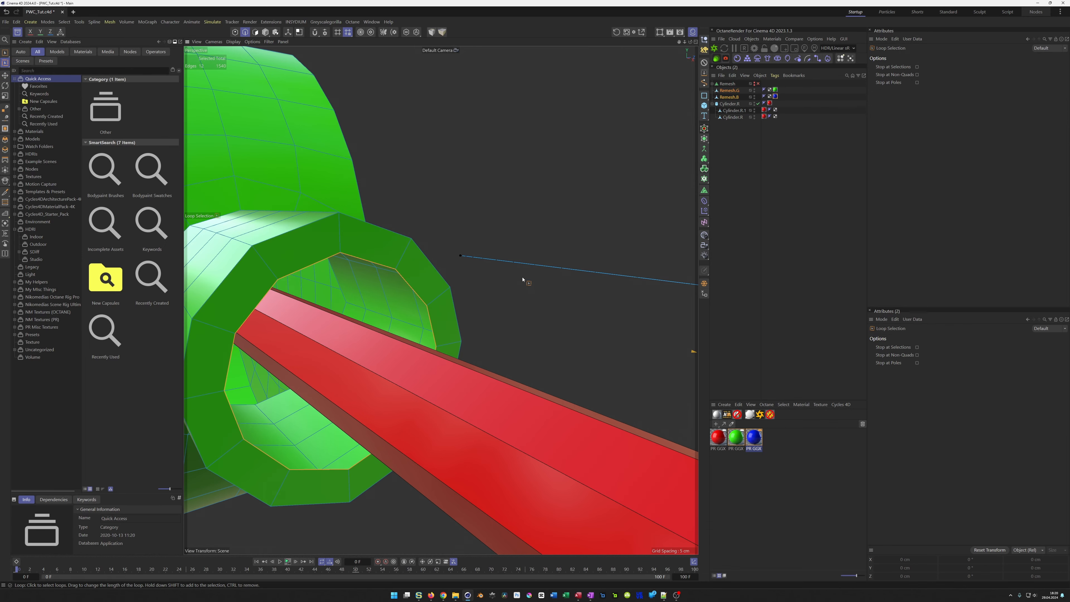
{"action": "key", "text": "t"}
{"action": "left_click_drag", "start_coordinate": [534, 298], "coordinate": [567, 333]}
{"action": "key", "text": "e"}
{"action": "left_click_drag", "start_coordinate": [375, 383], "coordinate": [322, 386]}
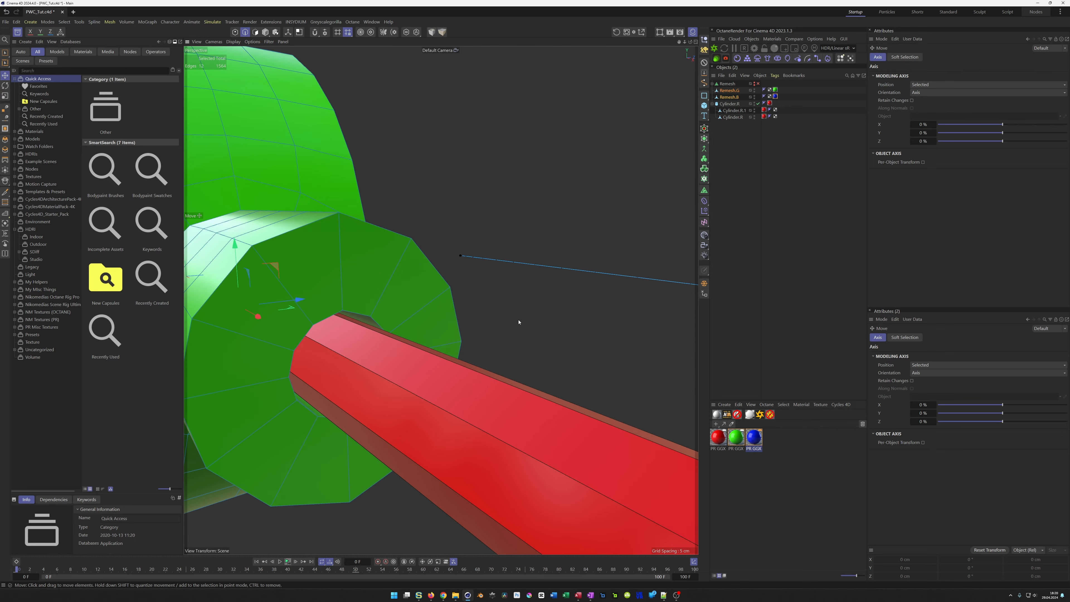
- Add a null named Remeshes and place Remesh.G and Remesh.B inside it
{"action": "scroll", "coordinate": [447, 320], "scroll_direction": "down", "scroll_amount": 6}
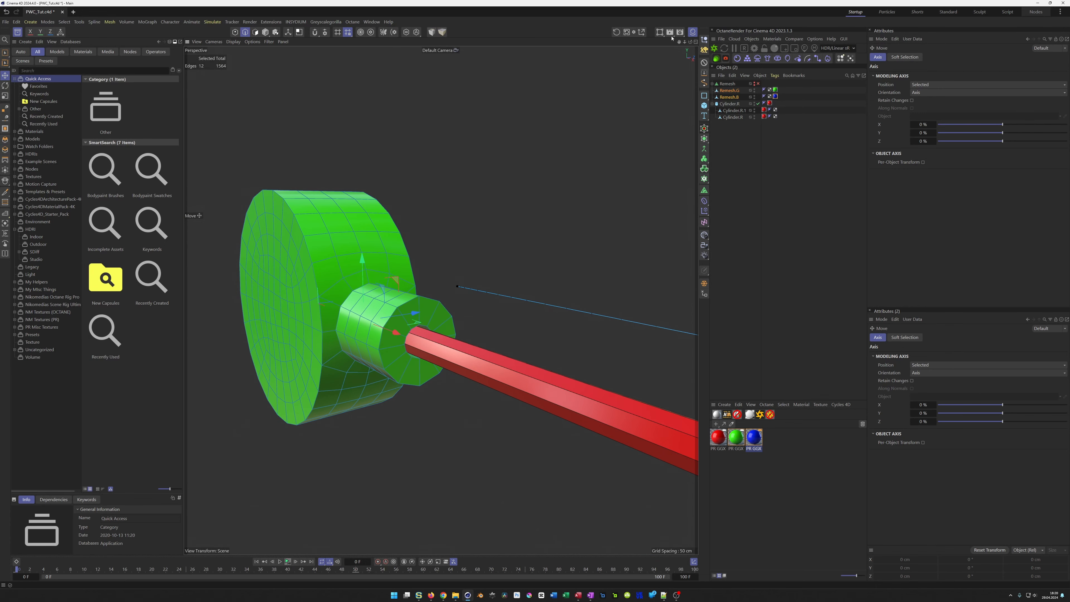
{"action": "left_click", "coordinate": [710, 39]}
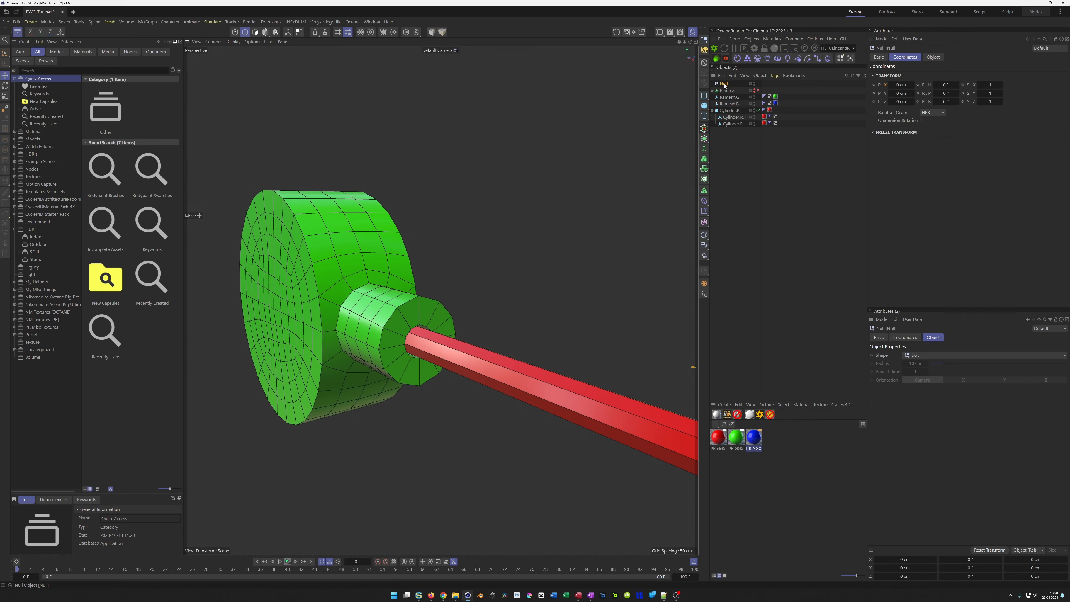
{"action": "left_click_drag", "start_coordinate": [727, 84], "coordinate": [725, 91]}
{"action": "left_click", "coordinate": [725, 110]}
{"action": "left_click", "coordinate": [726, 103]}
{"action": "left_click", "coordinate": [726, 97], "text": "shift"}
{"action": "left_click", "coordinate": [724, 92]}
{"action": "type", "text": "Remeshes"}
{"action": "key", "text": "Return"}
- Add a Bevel deformer inside the Remeshes null and set its bevel mode to Solid
{"action": "left_click", "coordinate": [704, 200]}
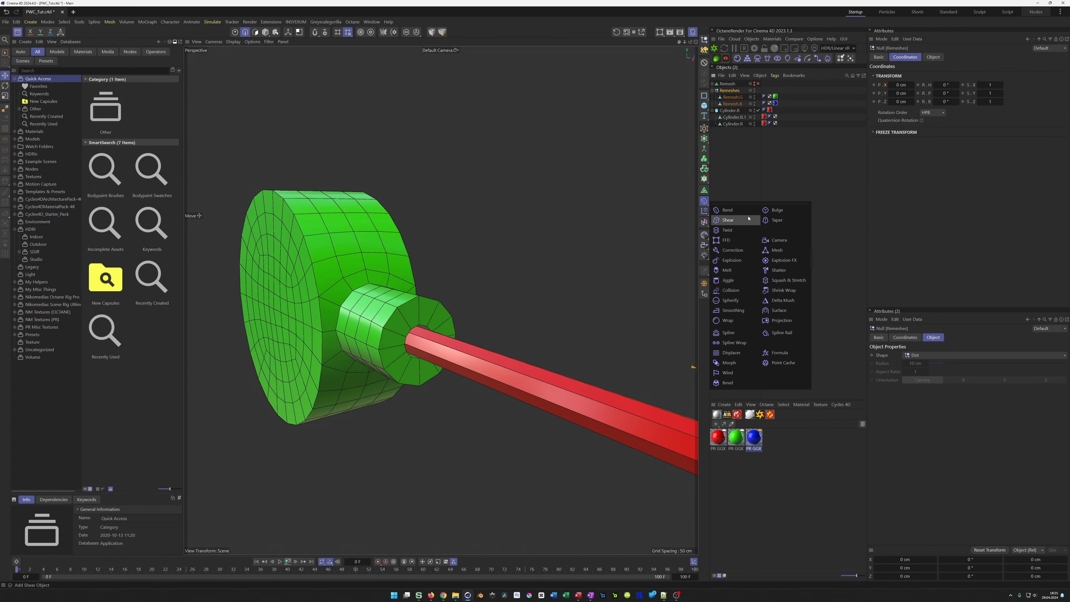
{"action": "left_click", "coordinate": [733, 382]}
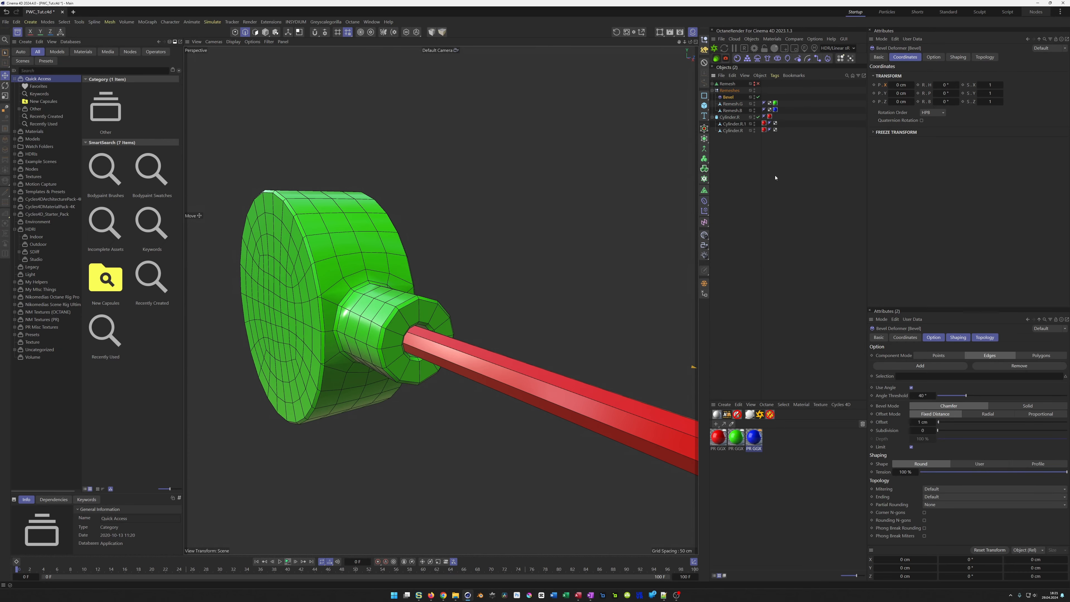
{"action": "scroll", "coordinate": [354, 296], "scroll_direction": "up", "scroll_amount": 3}
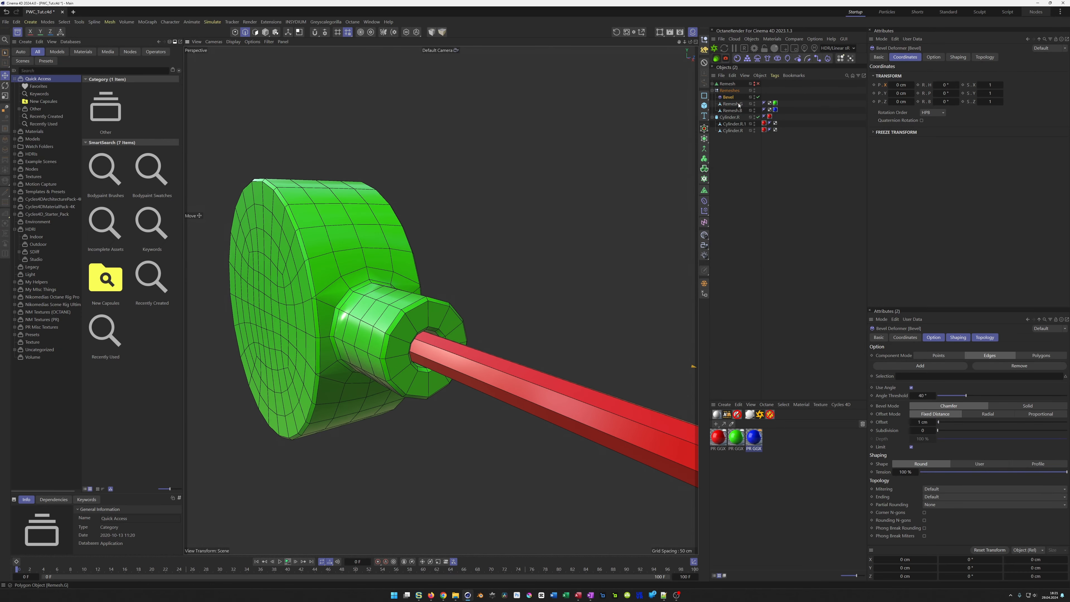
{"action": "left_click", "coordinate": [933, 57]}
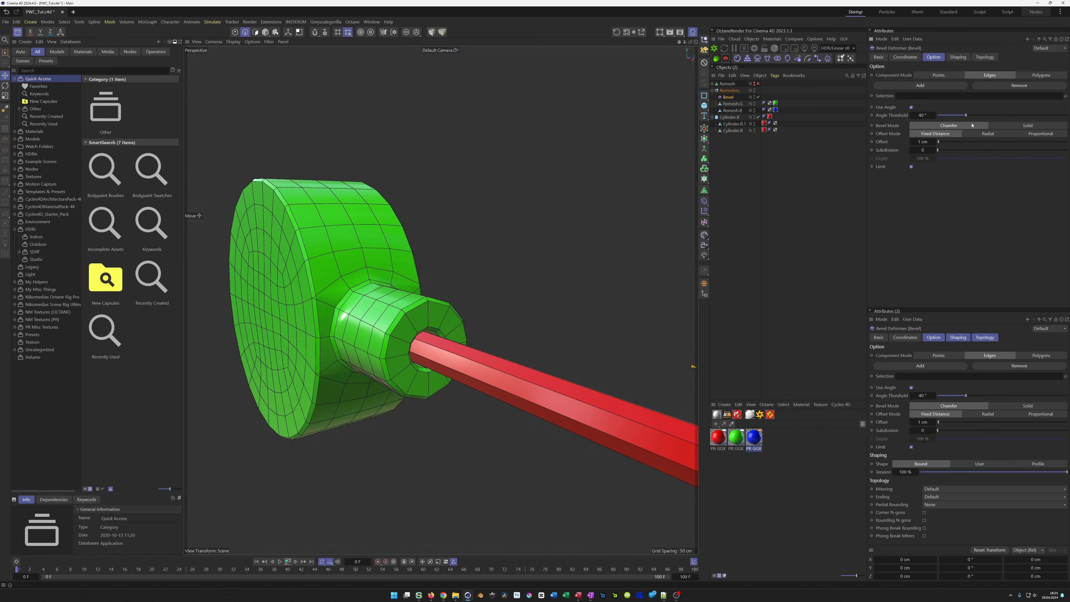
{"action": "left_click", "coordinate": [1019, 126]}
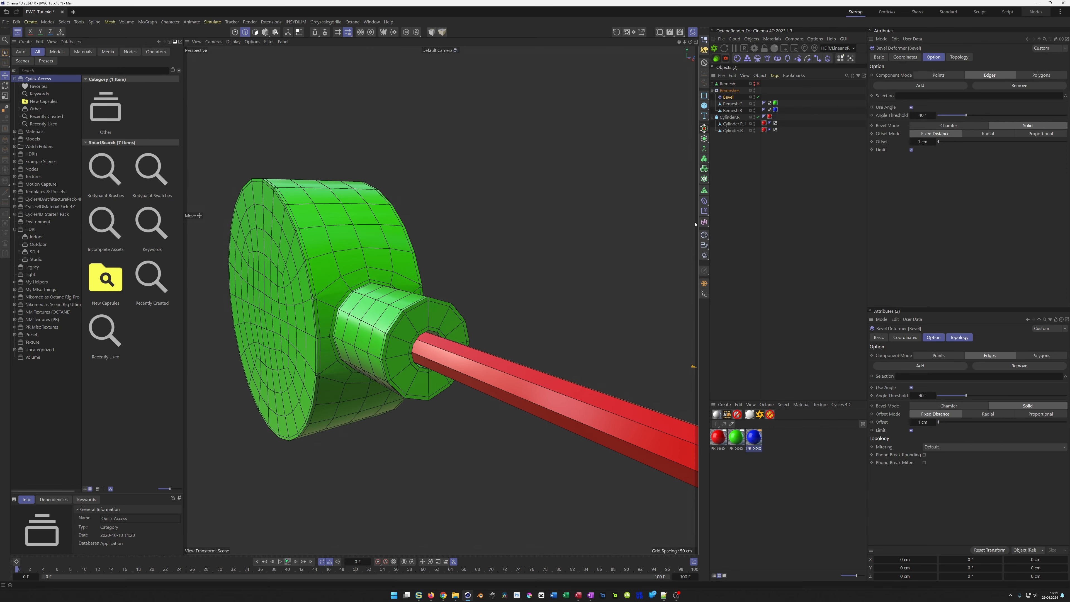
- Set the Bevel deformer's mitering to Uniform
{"action": "scroll", "coordinate": [329, 296], "scroll_direction": "up", "scroll_amount": 3}
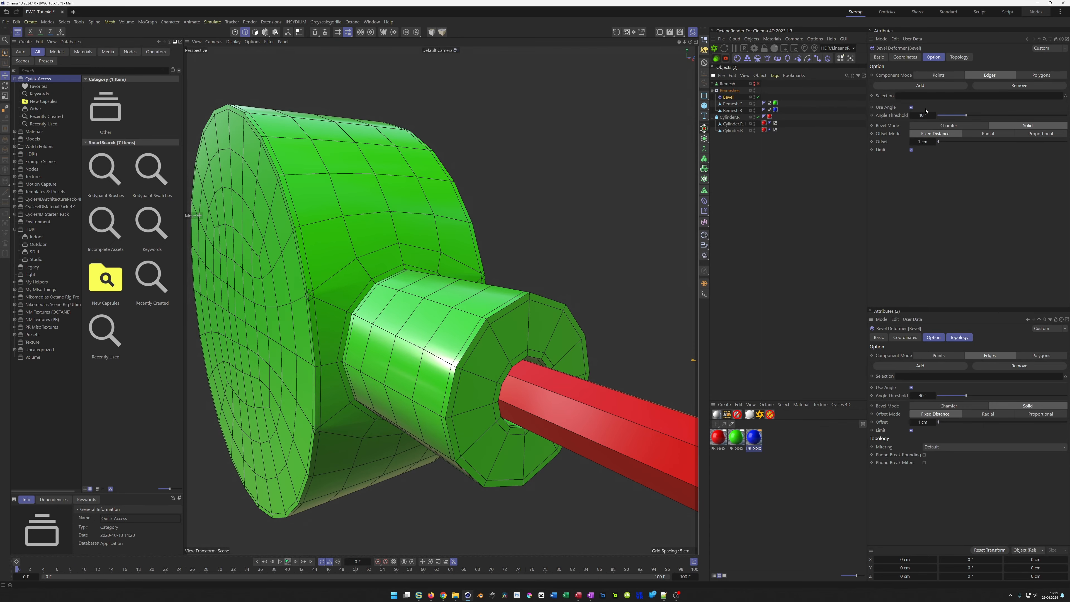
{"action": "left_click", "coordinate": [958, 58]}
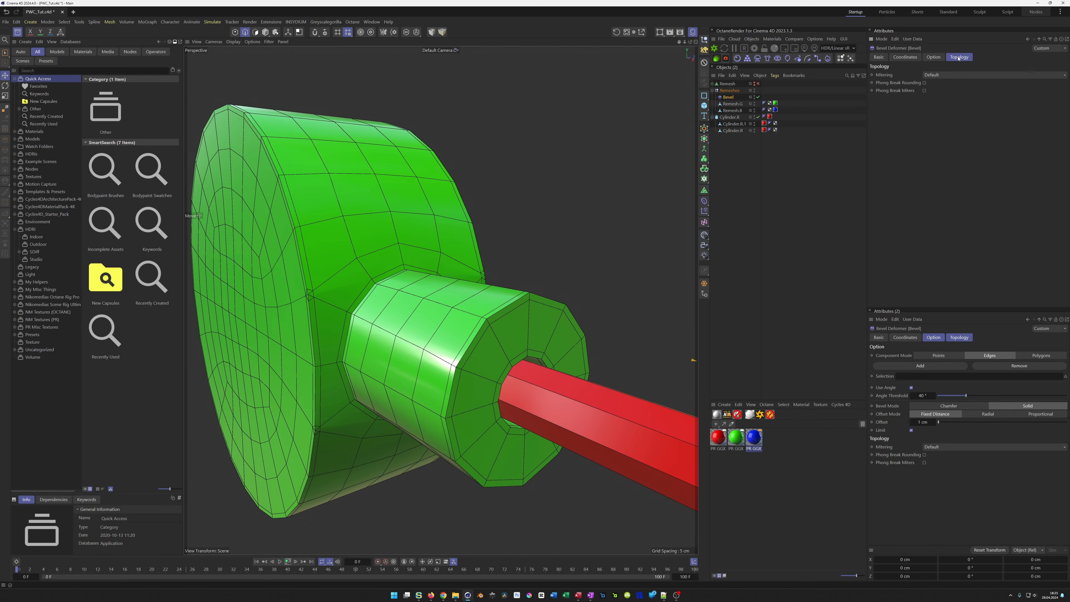
{"action": "left_click", "coordinate": [942, 75]}
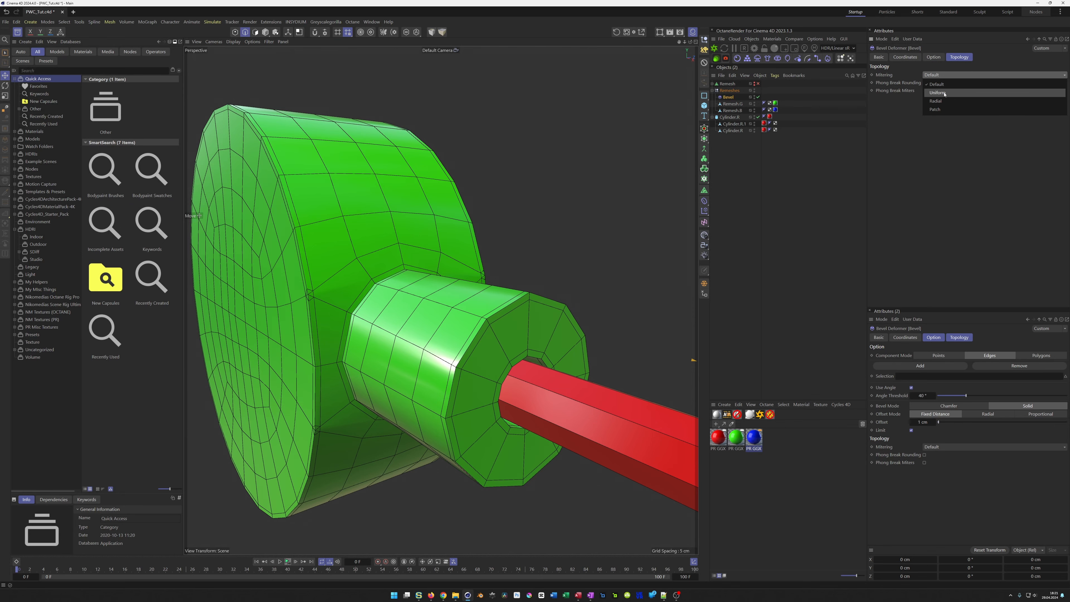
{"action": "left_click", "coordinate": [945, 94]}
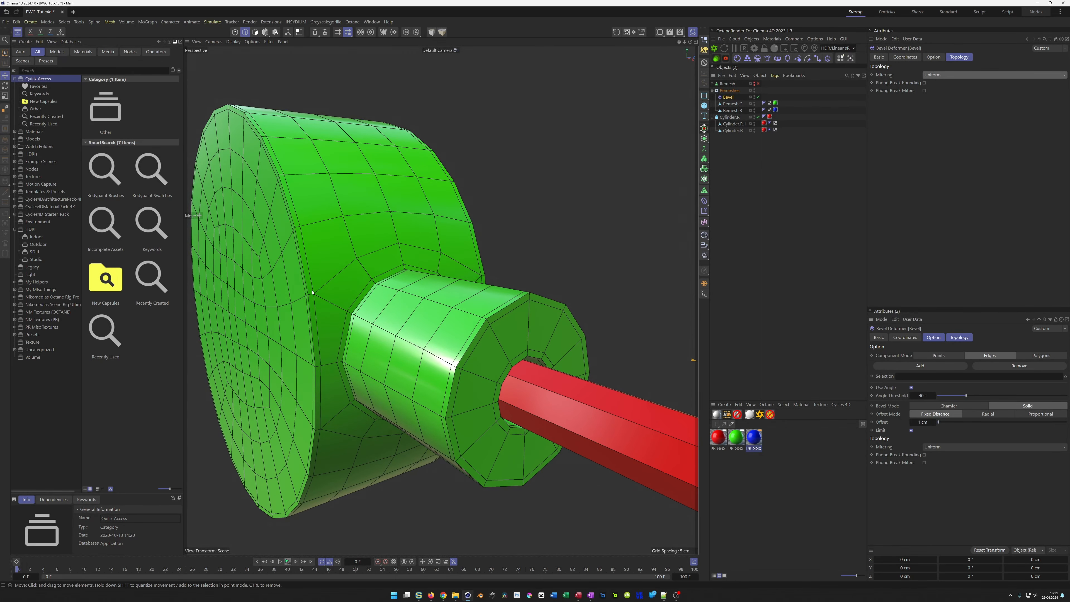
- Wrap the Remeshes null in a Subdivision Surface and display the viewport in Gouraud shading without mesh lines
{"action": "scroll", "coordinate": [474, 329], "scroll_direction": "down", "scroll_amount": 1}
{"action": "mouse_move", "coordinate": [474, 329]}
{"action": "left_mouse_down", "text": "alt"}
{"action": "mouse_move", "coordinate": [447, 330]}
{"action": "mouse_move", "coordinate": [472, 329]}
{"action": "left_mouse_up", "text": "alt"}
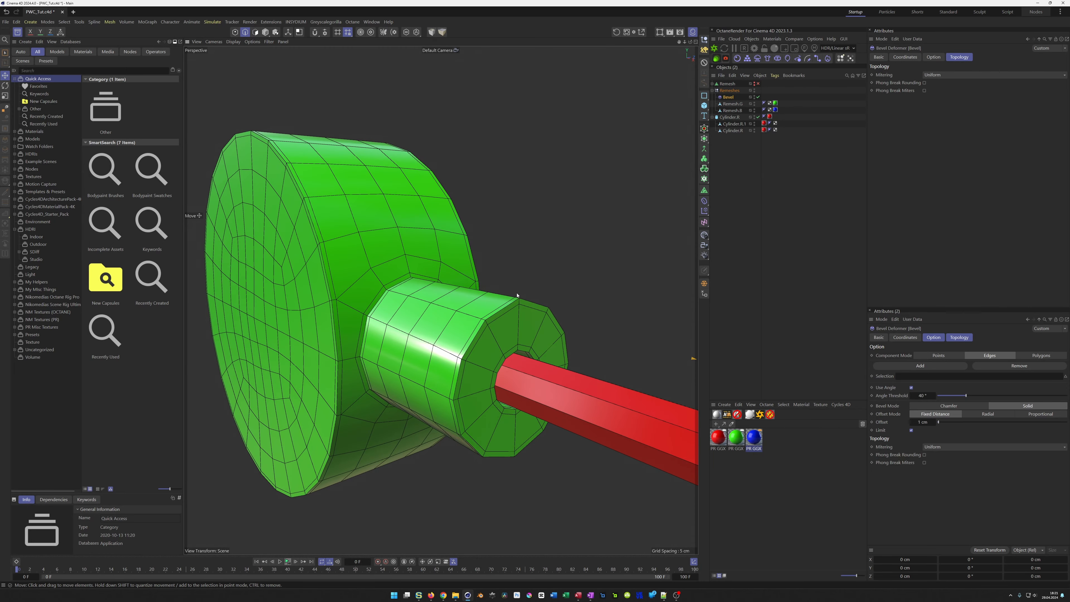
{"action": "left_click", "coordinate": [729, 90]}
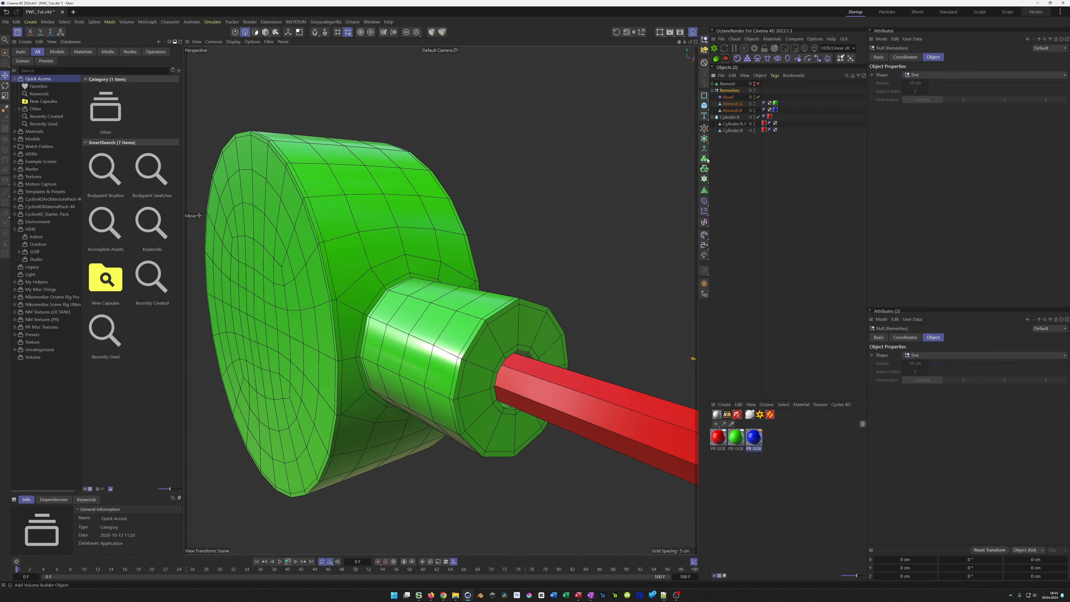
{"action": "left_click", "coordinate": [703, 143], "text": "alt"}
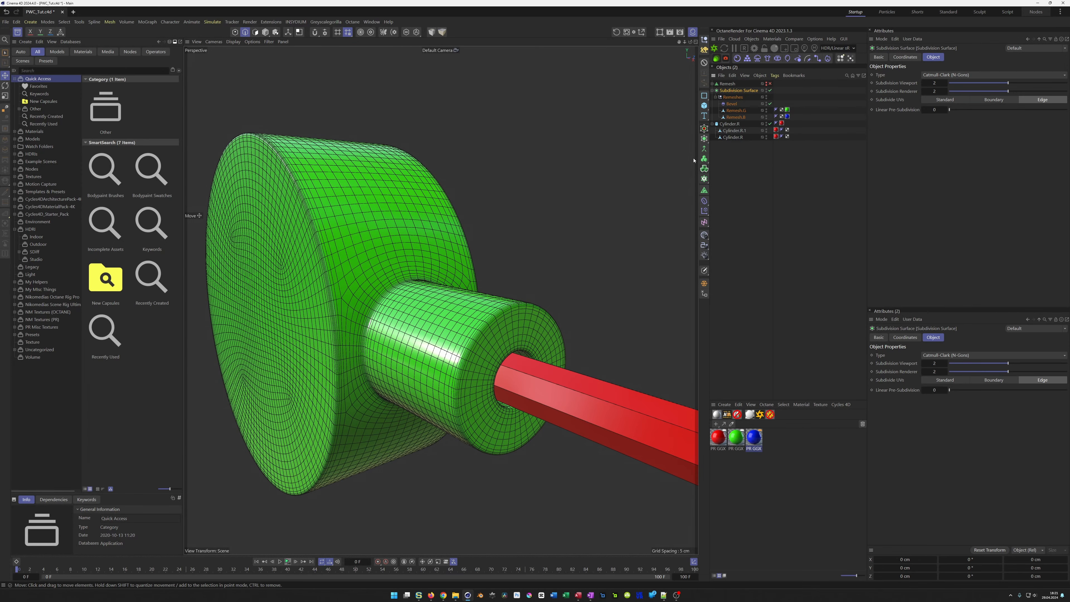
{"action": "key", "text": "n"}
{"action": "key", "text": "a"}
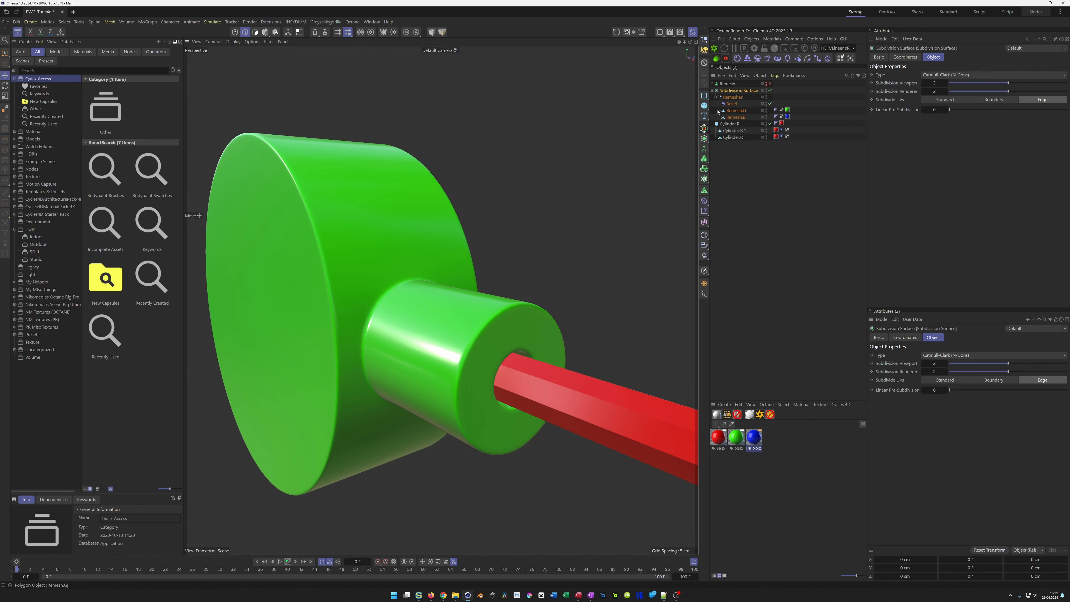
- Check the smoothed blue part where it meets the red rod, and disable the Subdivision Surface
{"action": "scroll", "coordinate": [296, 319], "scroll_direction": "down", "scroll_amount": 8}
{"action": "left_click_drag", "start_coordinate": [296, 319], "coordinate": [594, 378], "text": "alt"}
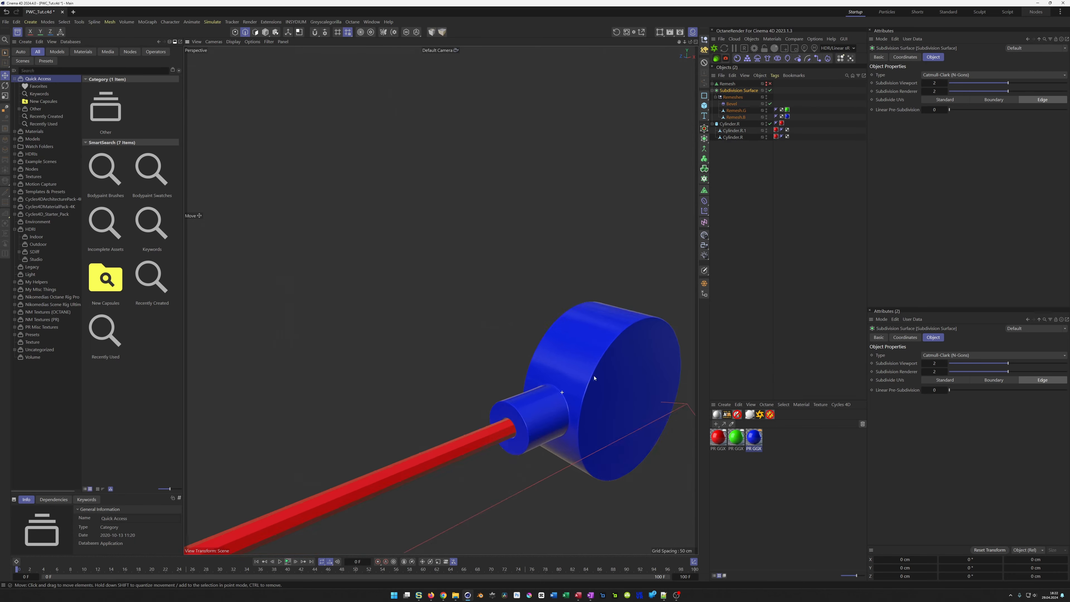
{"action": "scroll", "coordinate": [594, 378], "scroll_direction": "up", "scroll_amount": 4}
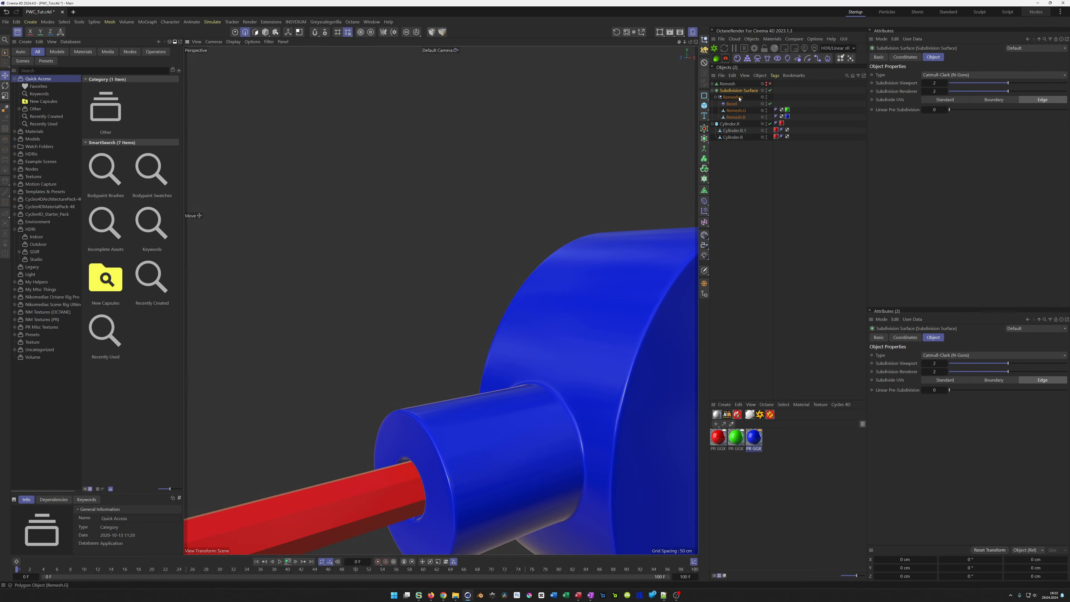
{"action": "key", "text": "o"}
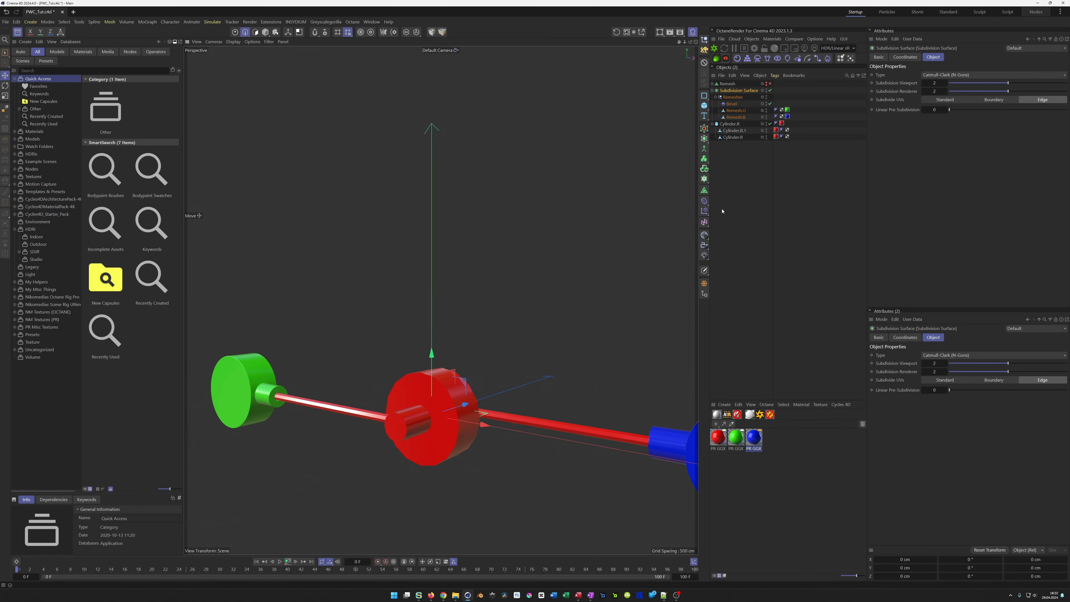
{"action": "left_click", "coordinate": [771, 90]}
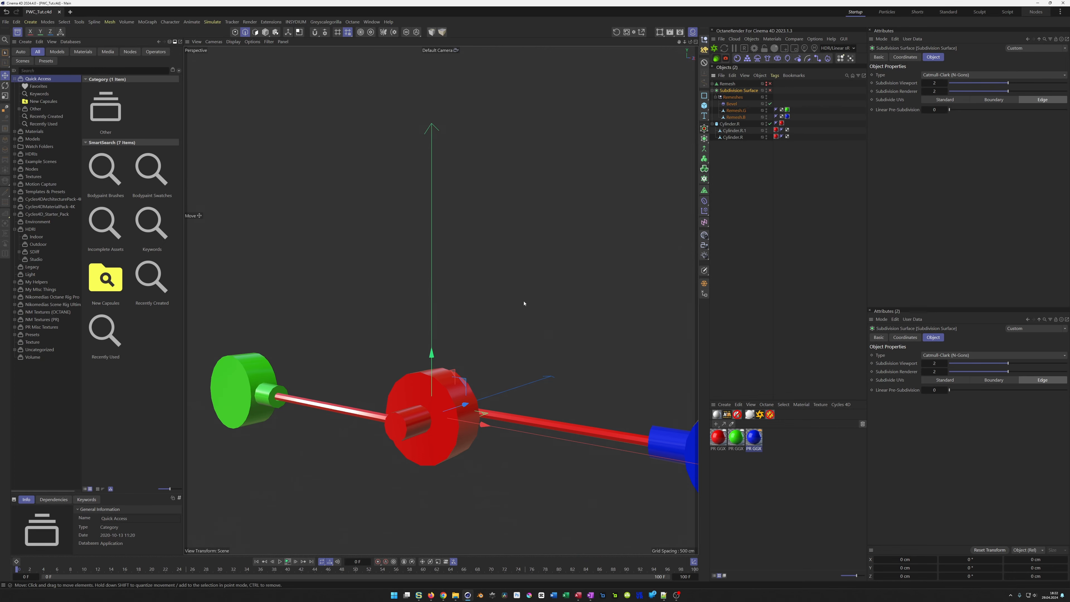
- Play the animation and examine how the red rods move relative to the green and blue stubs
{"action": "scroll", "coordinate": [463, 345], "scroll_direction": "down", "scroll_amount": 3}
{"action": "scroll", "coordinate": [400, 370], "scroll_direction": "up", "scroll_amount": 2}
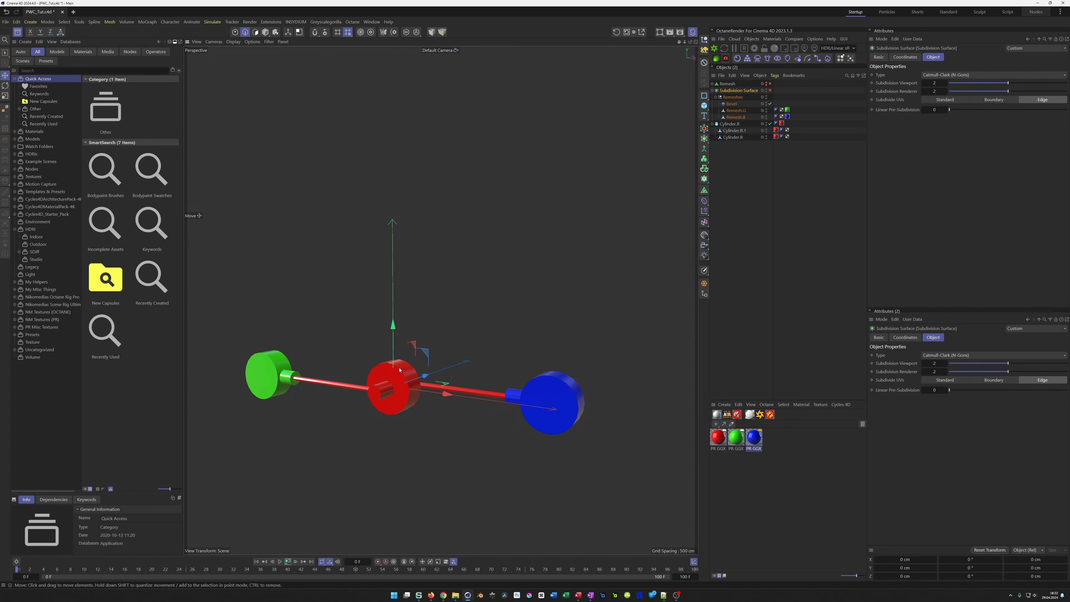
{"action": "left_click", "coordinate": [288, 562]}
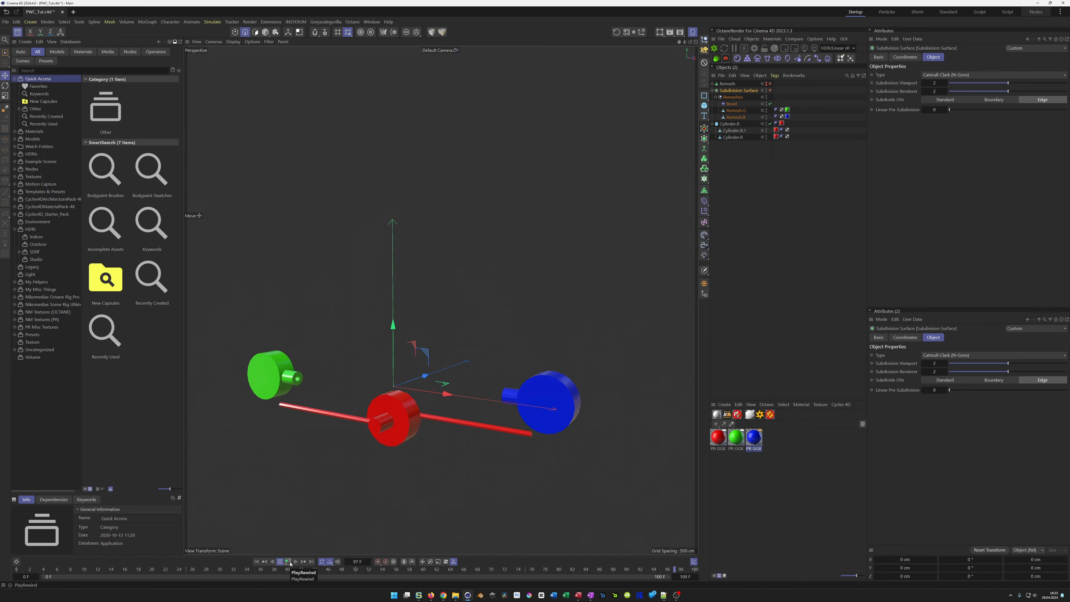
{"action": "scroll", "coordinate": [394, 306], "scroll_direction": "up", "scroll_amount": 5}
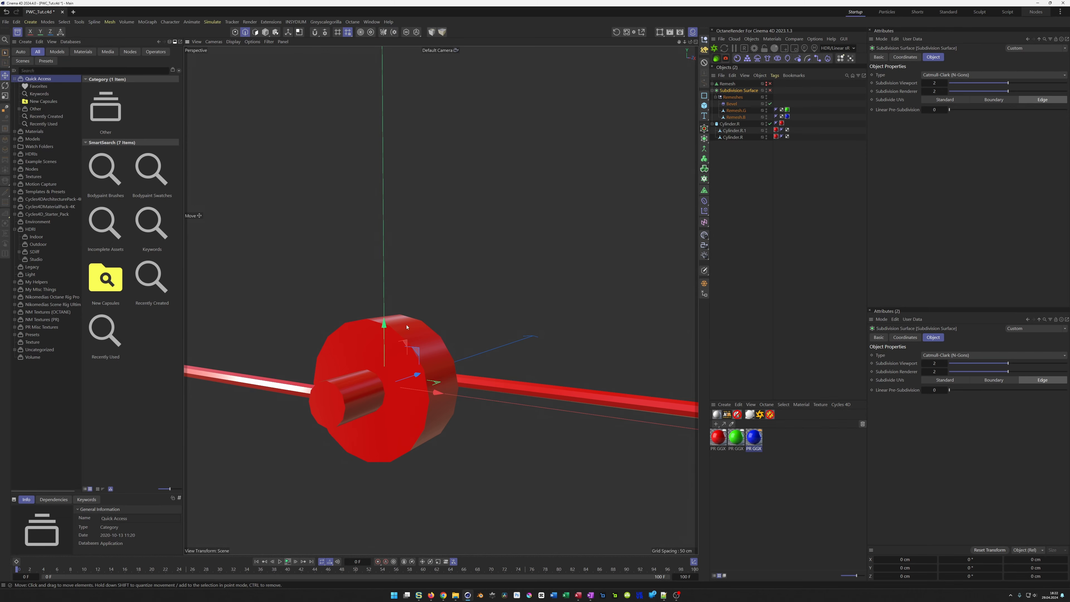
{"action": "middle_click_drag", "start_coordinate": [406, 327], "coordinate": [470, 398], "text": "alt"}
{"action": "left_click_drag", "start_coordinate": [470, 398], "coordinate": [460, 394], "text": "alt"}
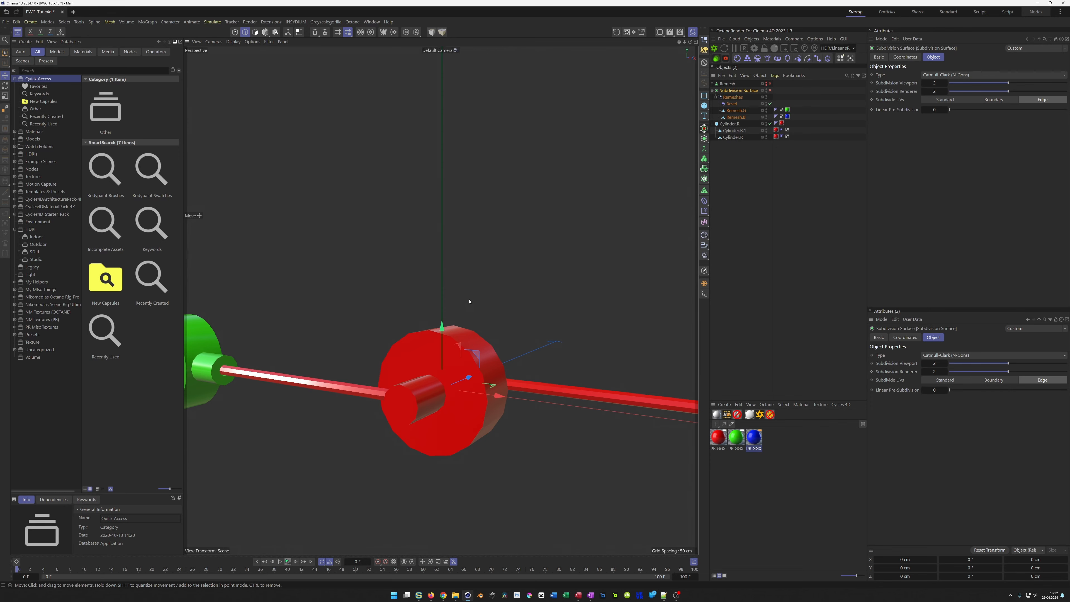
{"action": "left_click_drag", "start_coordinate": [228, 385], "coordinate": [466, 351], "text": "alt"}
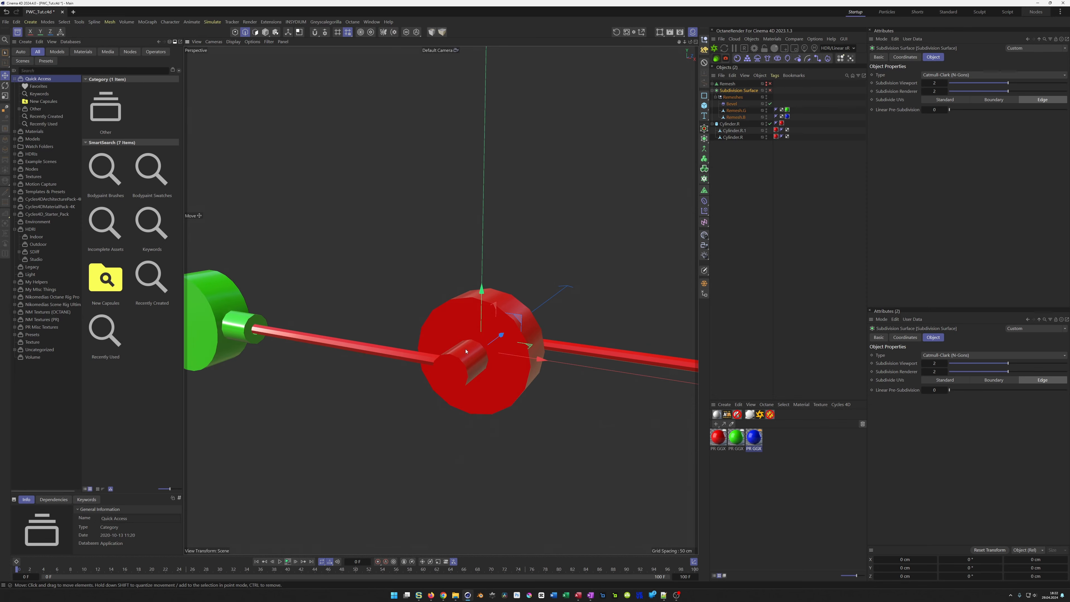
- Display the mesh lines over the shaded objects in the viewport
{"action": "key", "text": "n"}
{"action": "key", "text": "b"}
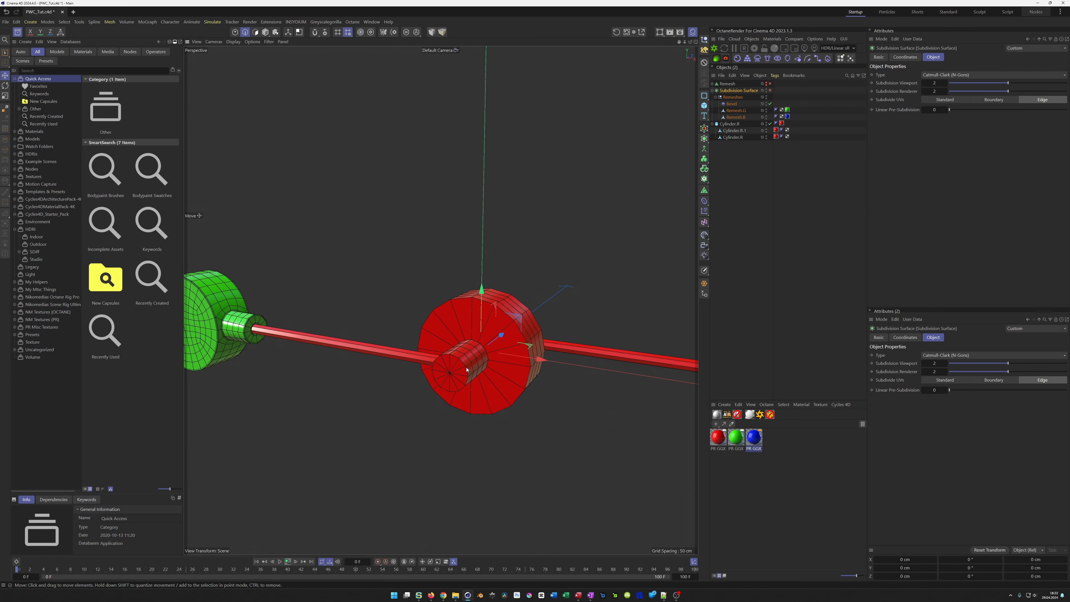
{"action": "scroll", "coordinate": [486, 367], "scroll_direction": "up", "scroll_amount": 3}
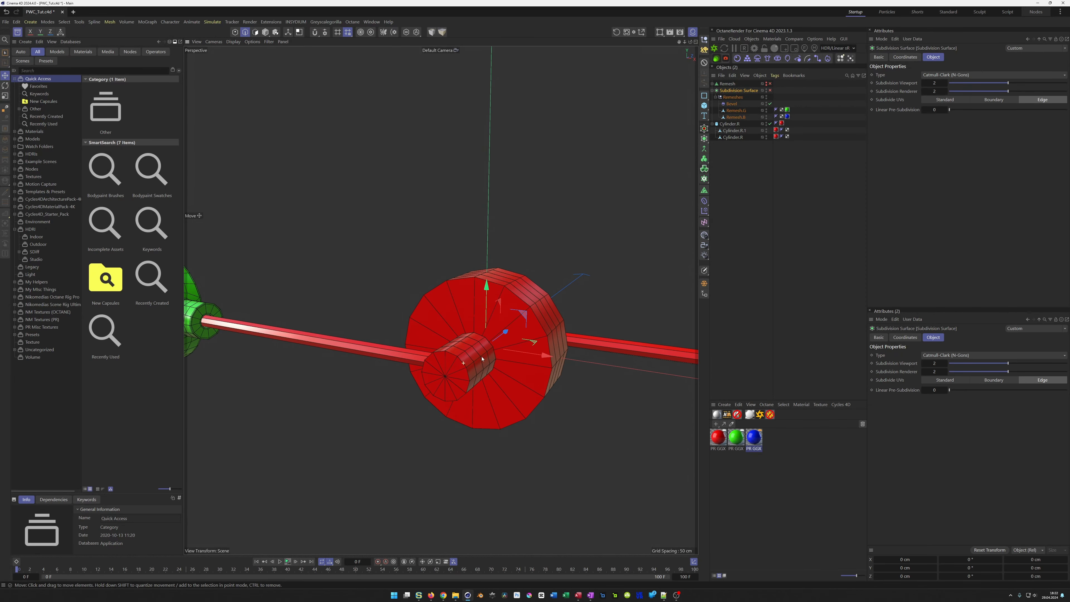
{"action": "scroll", "coordinate": [421, 375], "scroll_direction": "down", "scroll_amount": 3}
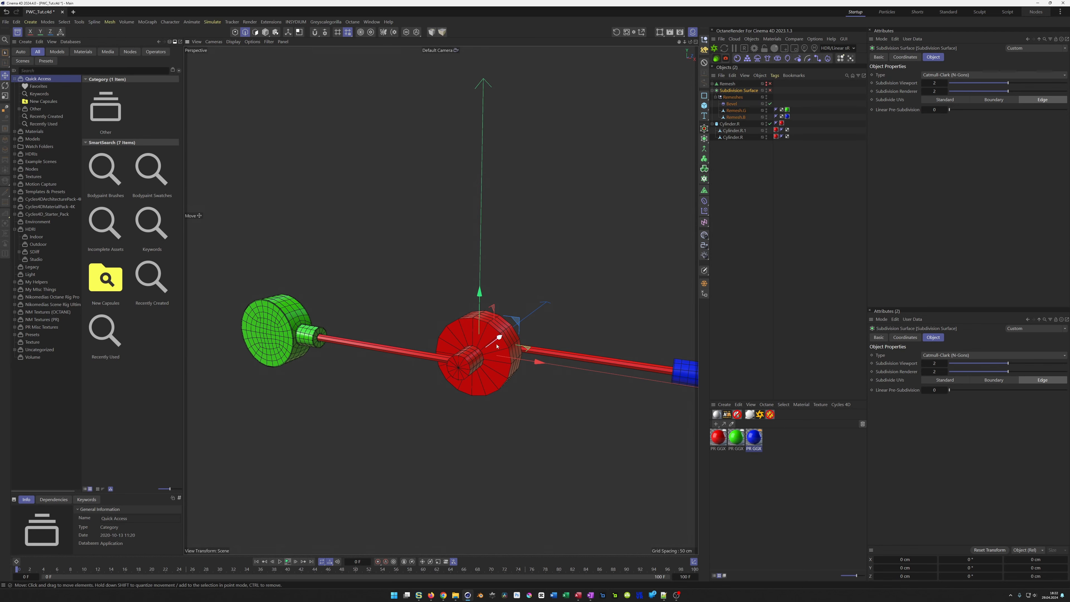
- Add a Constraint rigging tag to Cylinder.R.1, enable its Aim constraint and open the Aim settings
{"action": "left_click", "coordinate": [734, 131]}
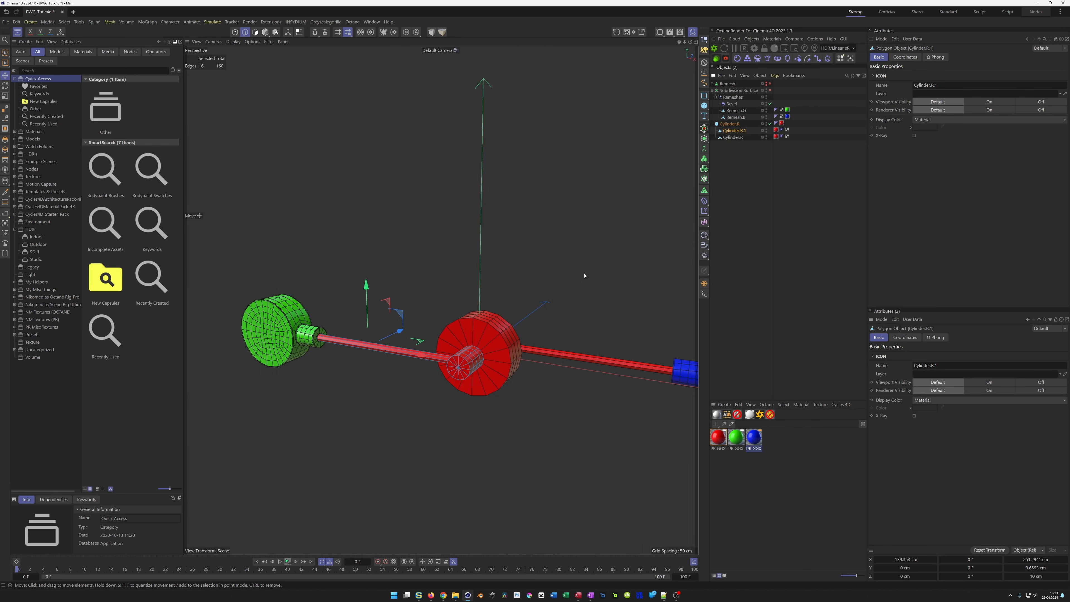
{"action": "key", "text": "Return"}
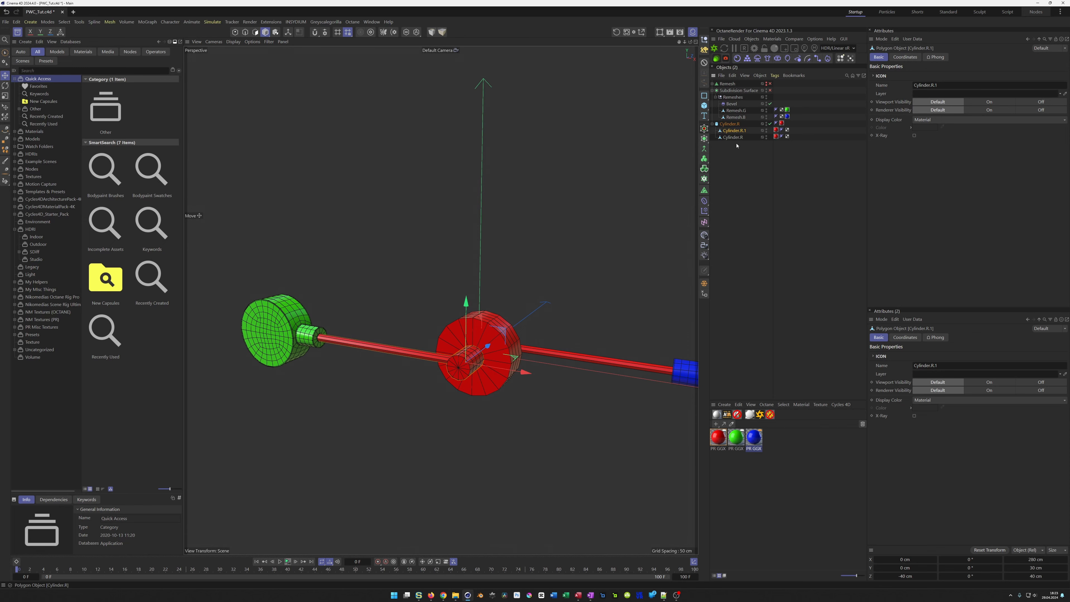
{"action": "right_click", "coordinate": [738, 133]}
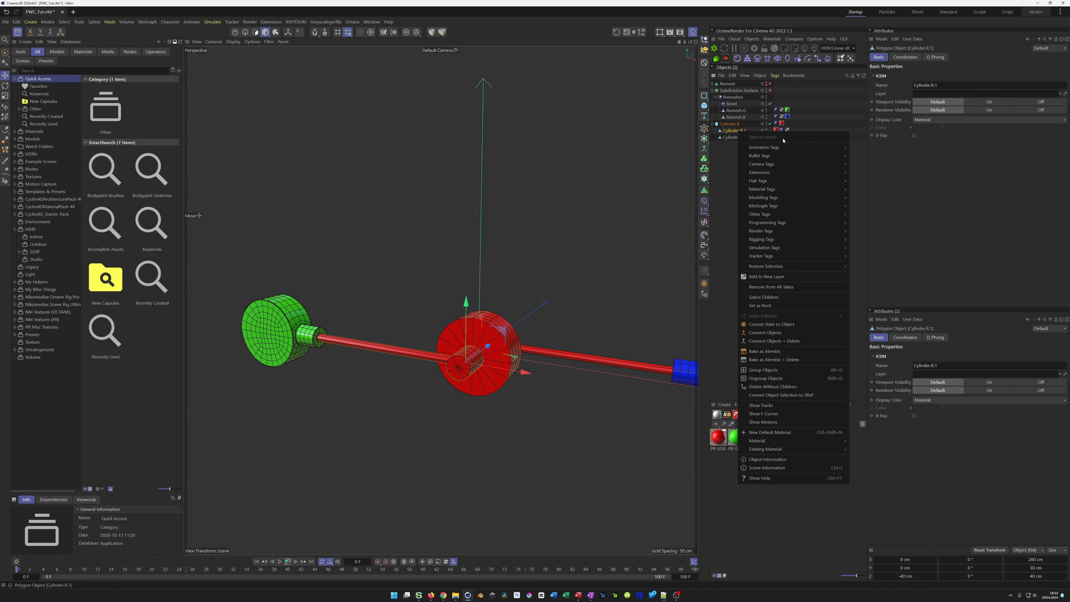
{"action": "mouse_move", "coordinate": [761, 239]}
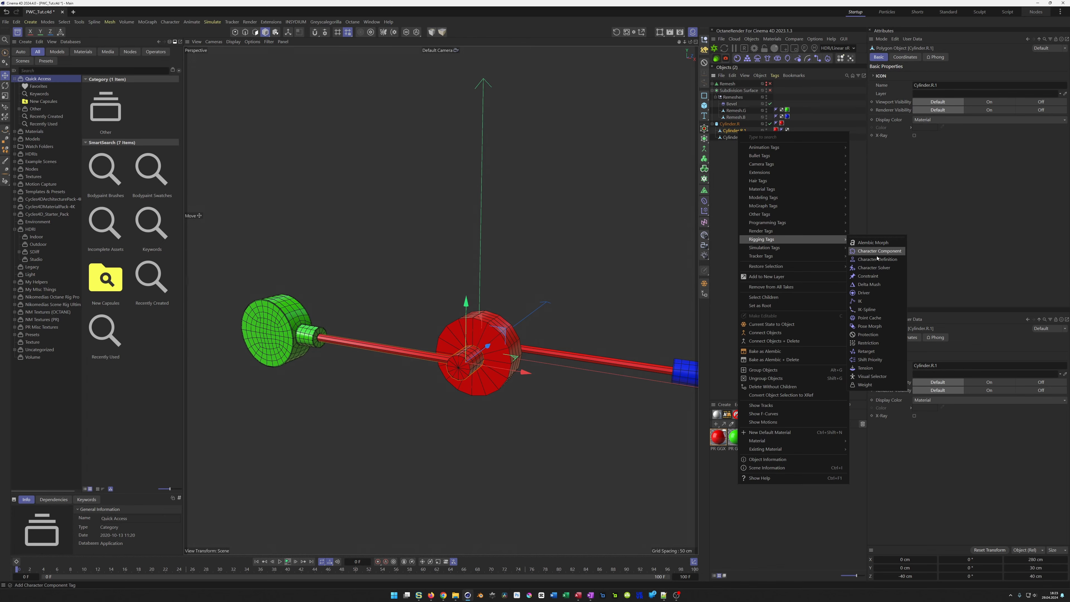
{"action": "left_click", "coordinate": [876, 276]}
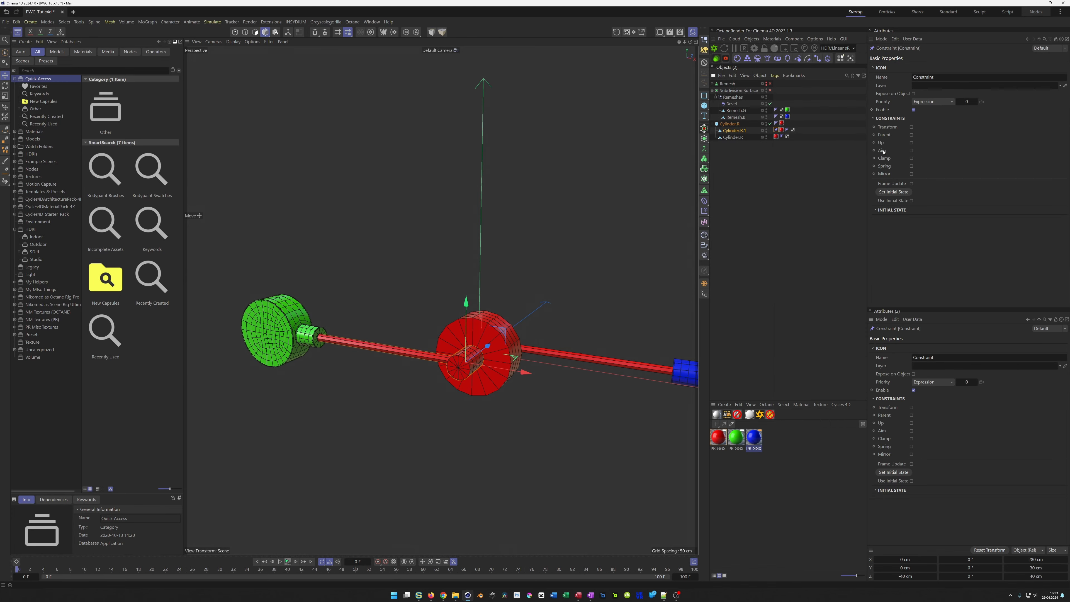
{"action": "left_click", "coordinate": [911, 151]}
{"action": "left_click", "coordinate": [897, 58]}
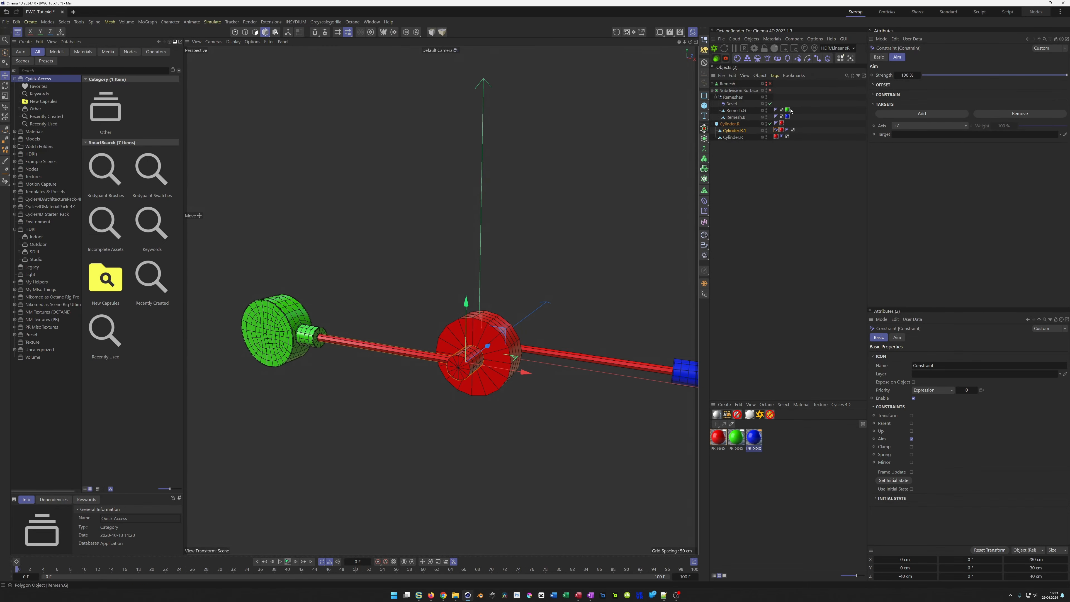
- Aim Cylinder.R.1 at Remesh.G along the -X axis and scrub the timeline to check the rod
{"action": "left_click_drag", "start_coordinate": [735, 112], "coordinate": [765, 110]}
{"action": "left_click_drag", "start_coordinate": [900, 144], "coordinate": [905, 137]}
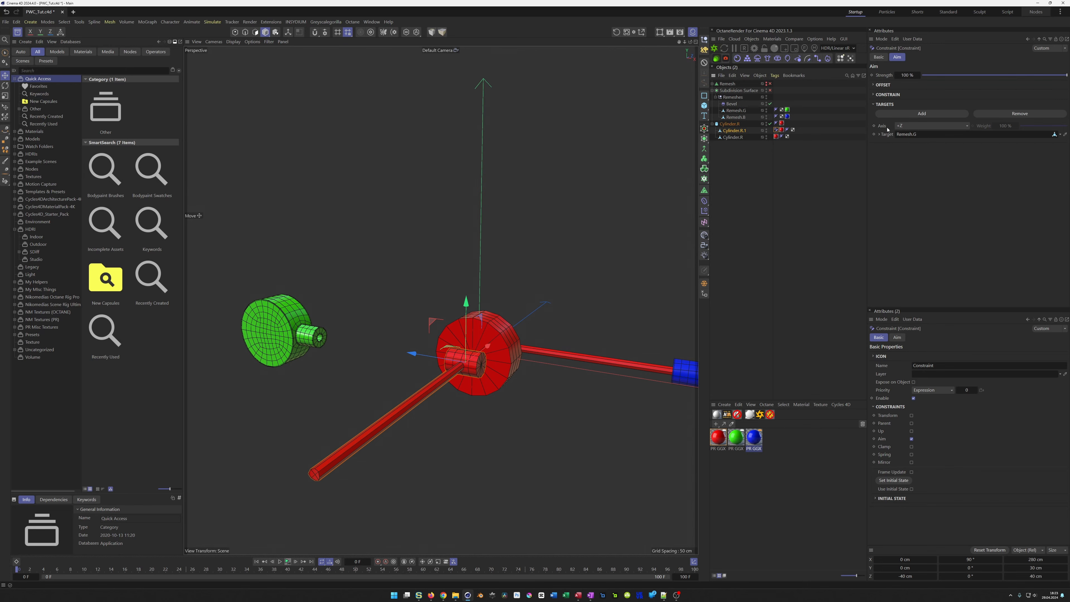
{"action": "left_click", "coordinate": [922, 125]}
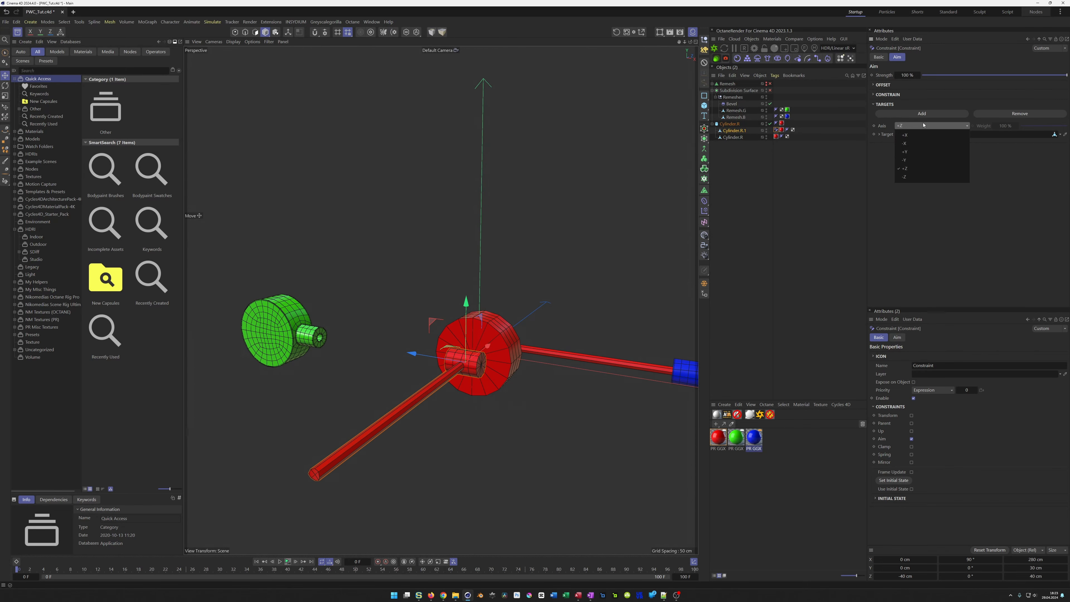
{"action": "left_click", "coordinate": [919, 135]}
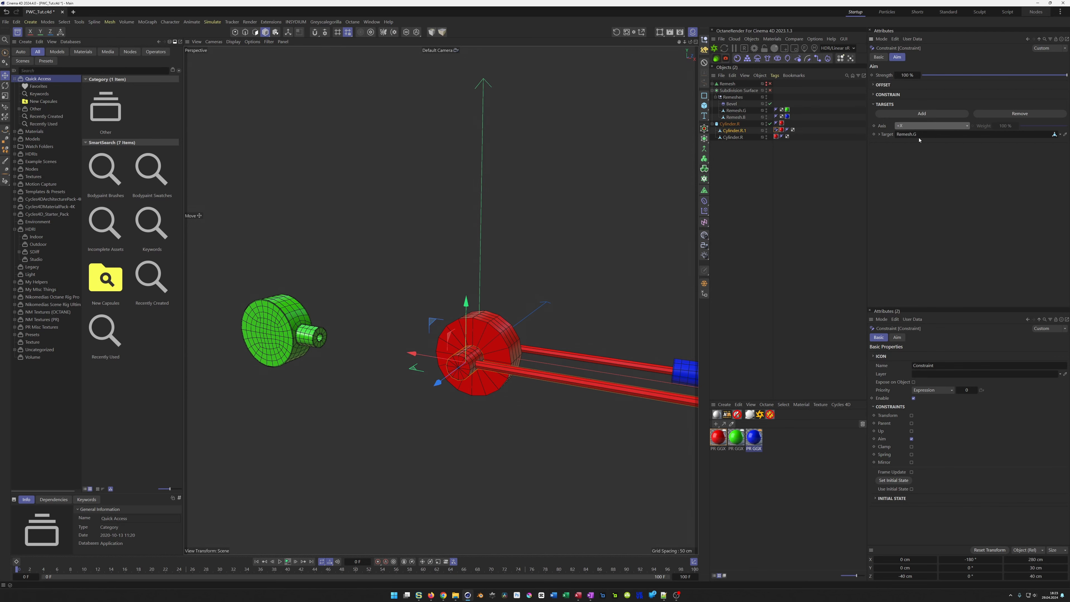
{"action": "left_click", "coordinate": [912, 128]}
{"action": "left_click", "coordinate": [910, 144]}
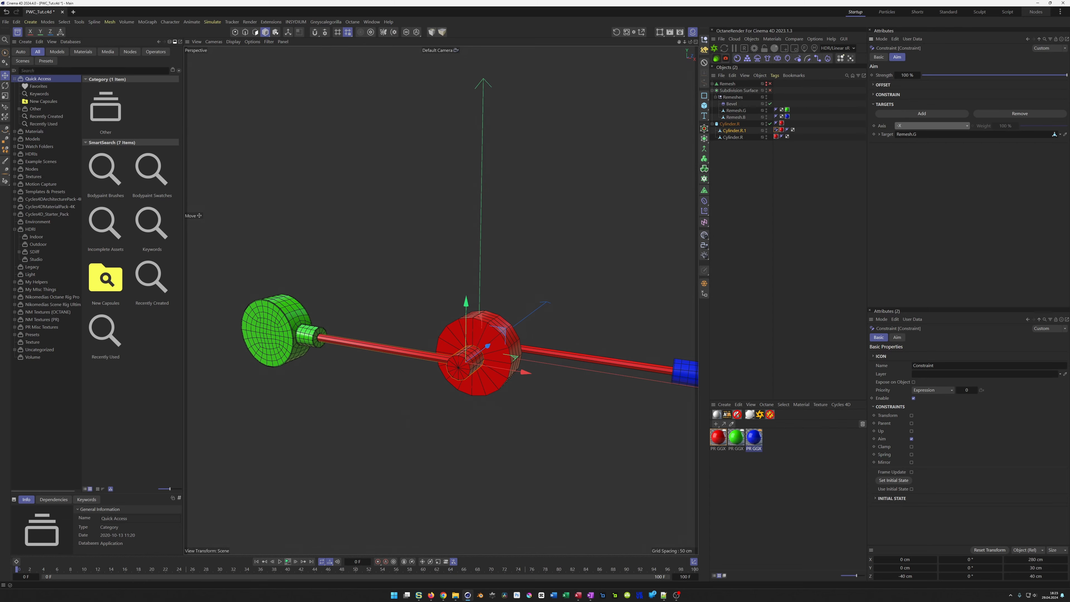
{"action": "mouse_move", "coordinate": [23, 571]}
{"action": "left_mouse_down"}
{"action": "mouse_move", "coordinate": [365, 575]}
{"action": "mouse_move", "coordinate": [16, 573]}
{"action": "left_mouse_up"}
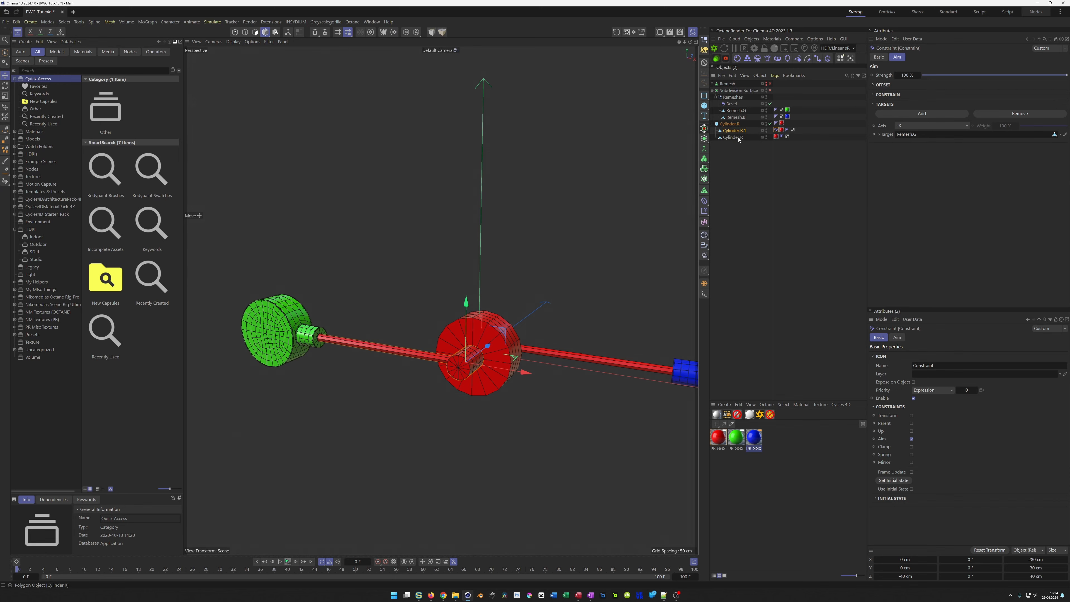
- Add a Constraint rigging tag to Remesh.G and enable its Aim constraint
{"action": "right_click", "coordinate": [741, 112]}
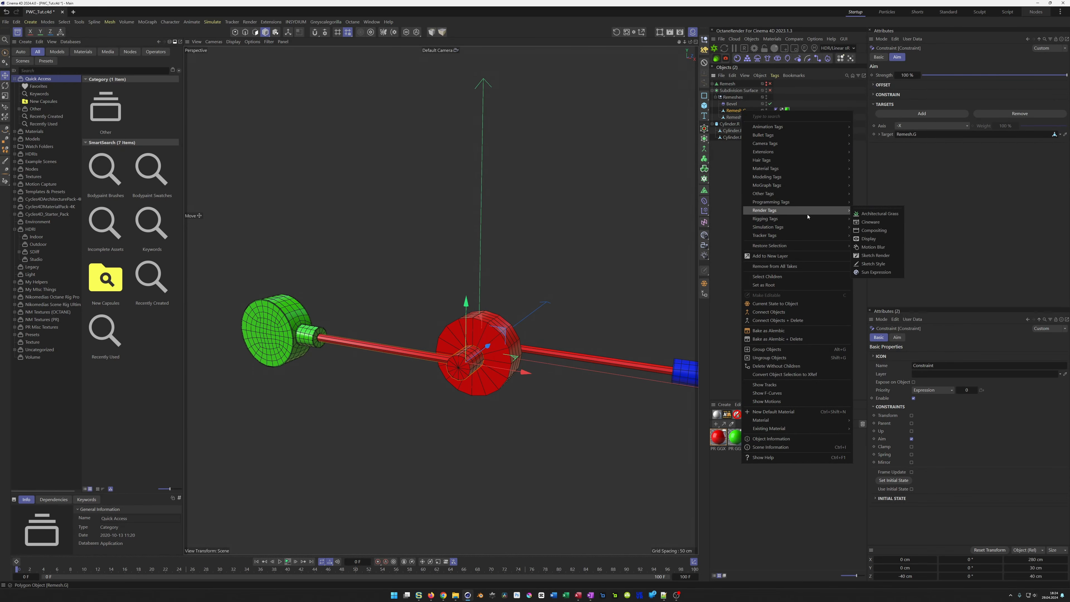
{"action": "mouse_move", "coordinate": [825, 219]}
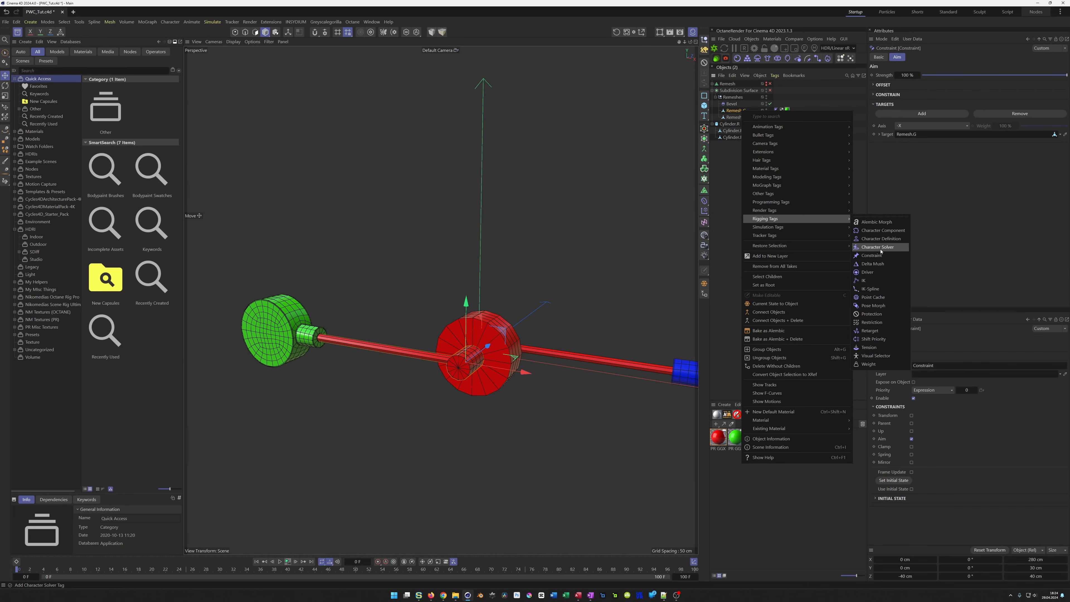
{"action": "left_click", "coordinate": [875, 256]}
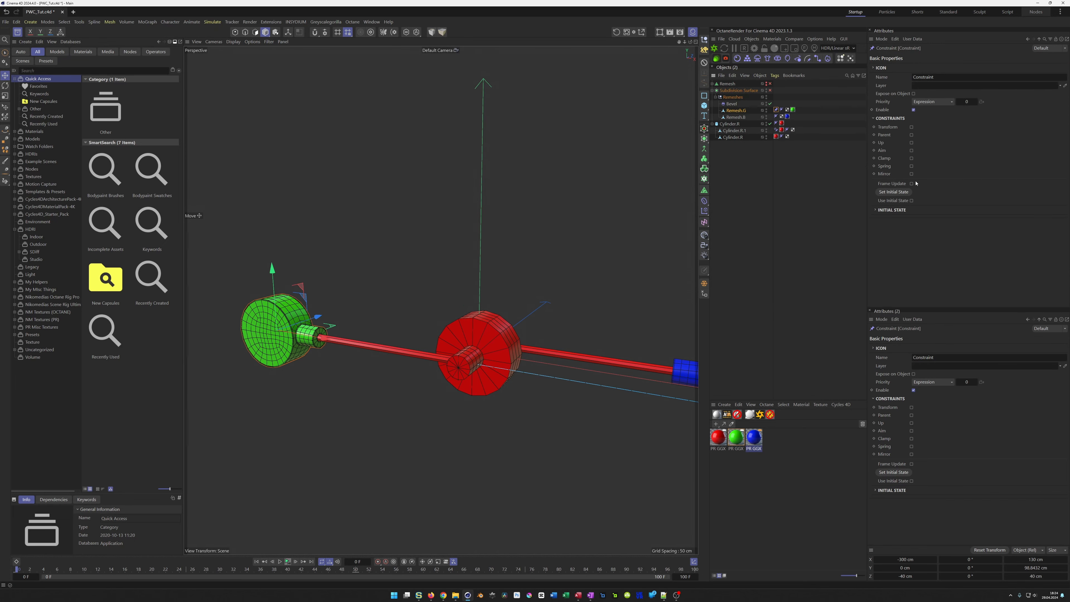
{"action": "left_click", "coordinate": [911, 151]}
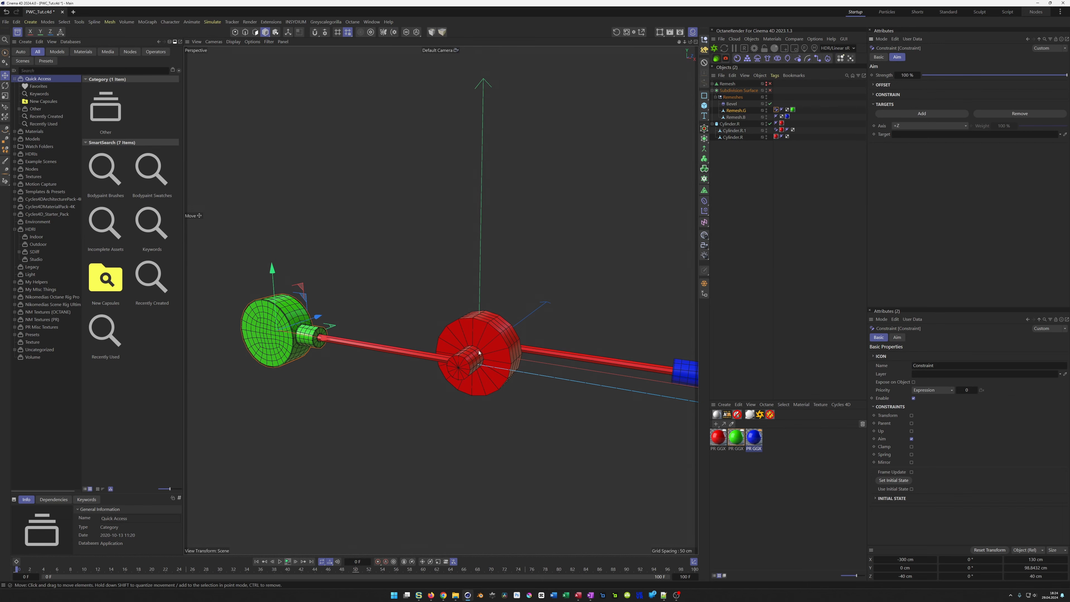
- Aim Remesh.G at Cylinder.R.1 along the +X axis, scrub the timeline to check the motion and save the project
{"action": "left_click", "coordinate": [735, 131]}
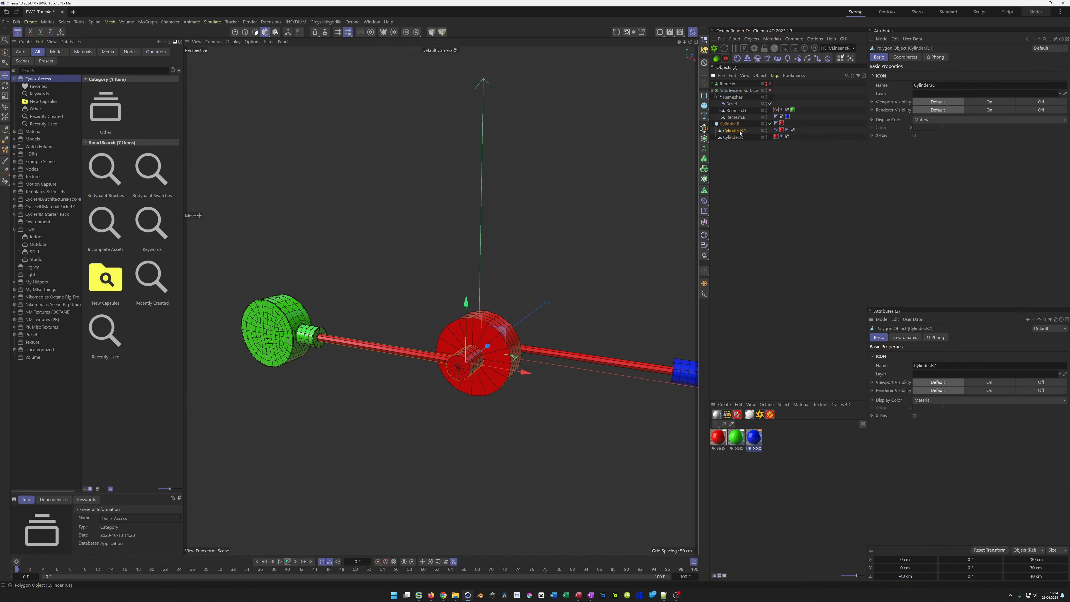
{"action": "left_click", "coordinate": [736, 110]}
{"action": "left_click", "coordinate": [775, 110]}
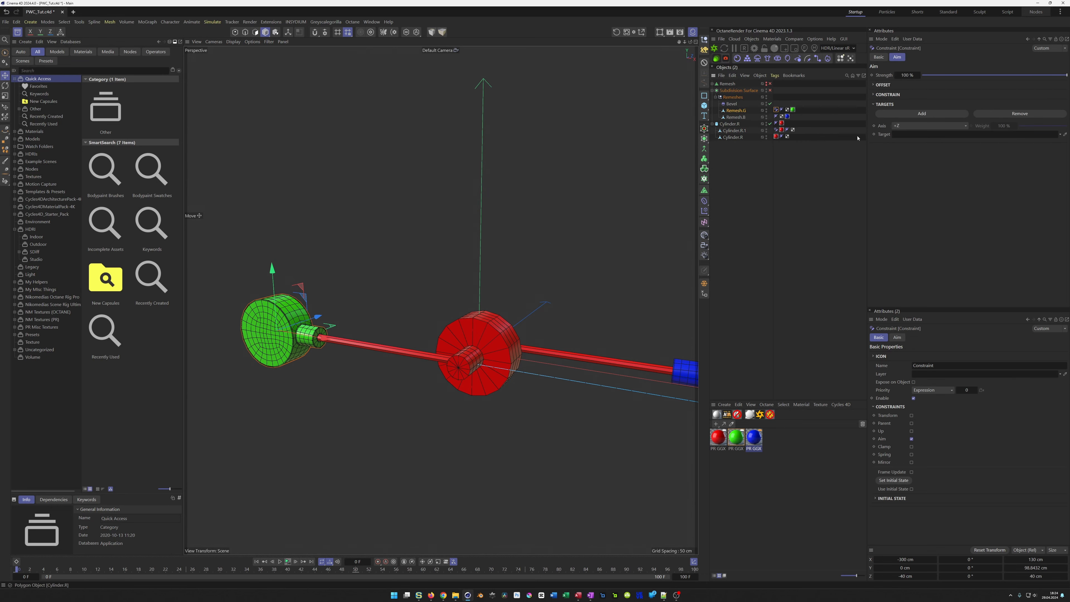
{"action": "left_click_drag", "start_coordinate": [735, 134], "coordinate": [902, 137]}
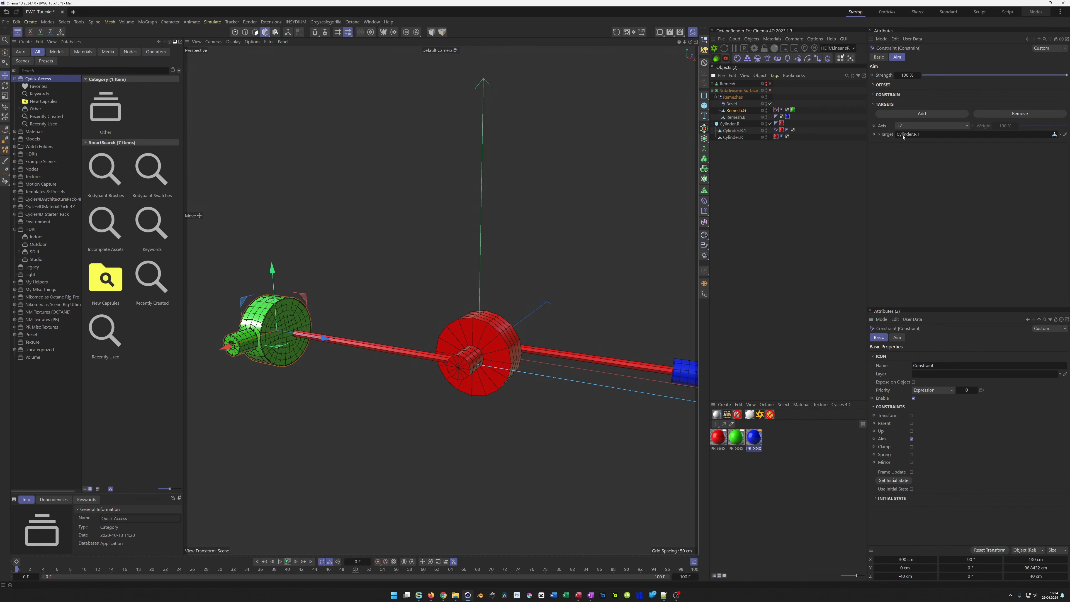
{"action": "left_click", "coordinate": [909, 125]}
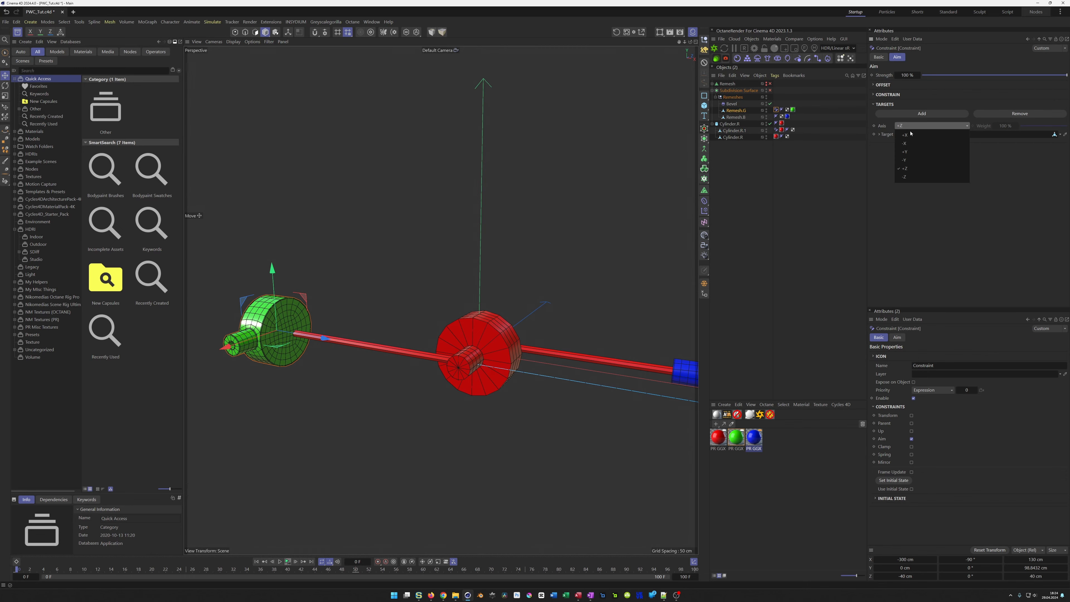
{"action": "left_click", "coordinate": [910, 134]}
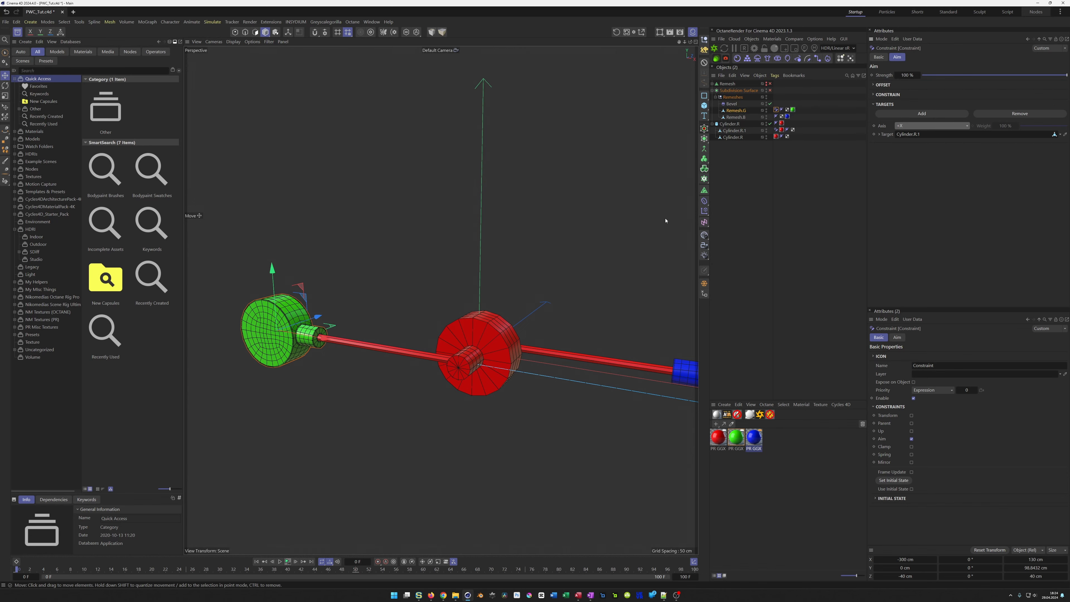
{"action": "left_click_drag", "start_coordinate": [15, 570], "coordinate": [696, 570]}
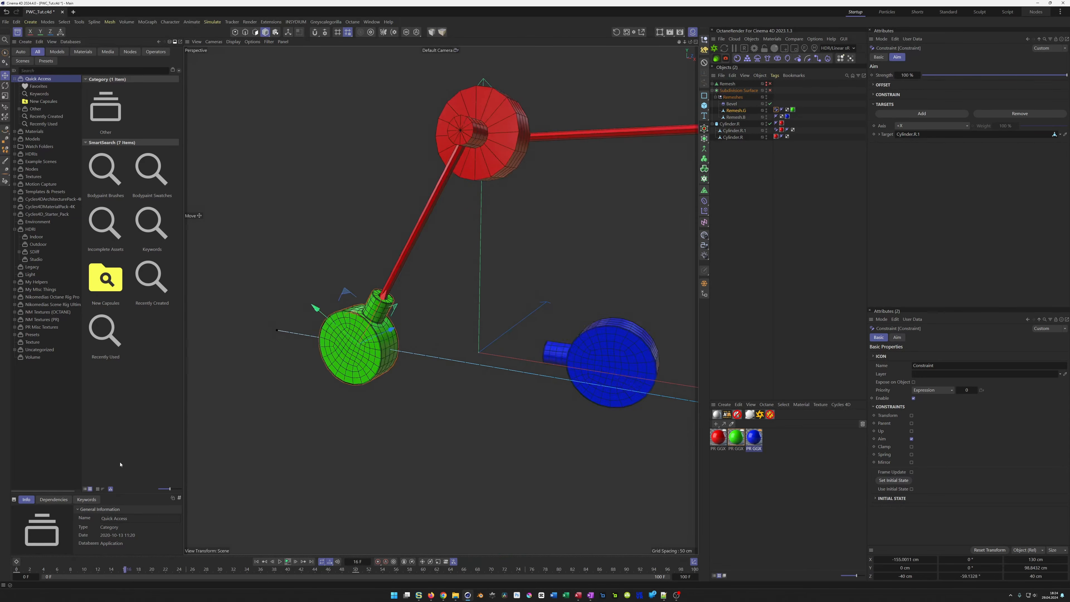
{"action": "key", "text": "ctrl+s"}
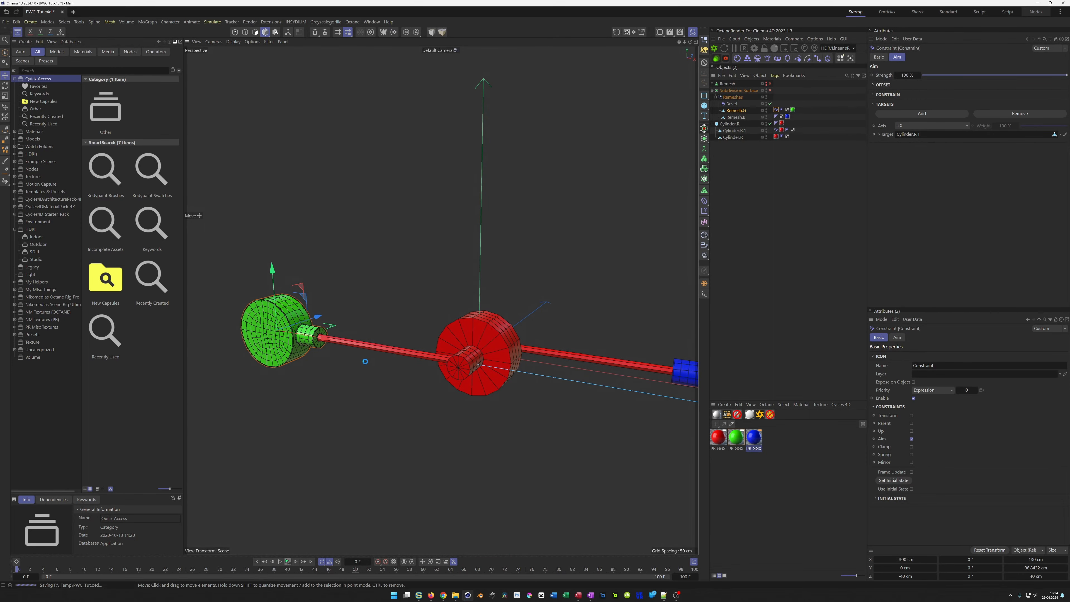
- Copy the Constraint tag from Cylinder.R.1 to Cylinder.R
{"action": "scroll", "coordinate": [444, 351], "scroll_direction": "down", "scroll_amount": 3}
{"action": "middle_click_drag", "start_coordinate": [474, 353], "coordinate": [356, 398], "text": "alt"}
{"action": "left_click_drag", "start_coordinate": [356, 397], "coordinate": [525, 383], "text": "alt"}
{"action": "left_click_drag", "start_coordinate": [435, 372], "coordinate": [447, 375], "text": "alt"}
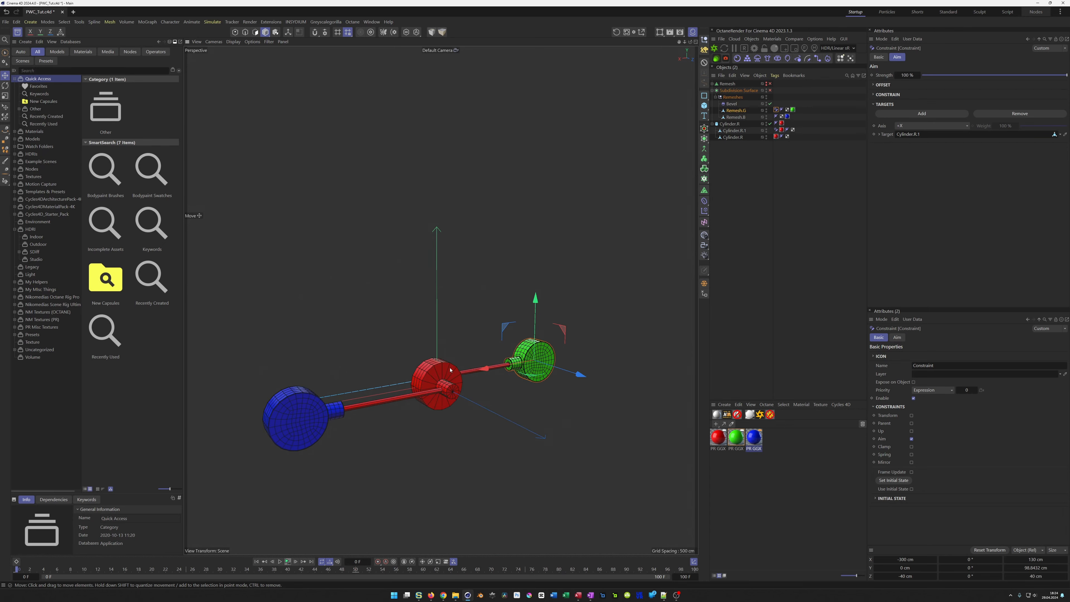
{"action": "middle_click_drag", "start_coordinate": [447, 375], "coordinate": [474, 336], "text": "alt"}
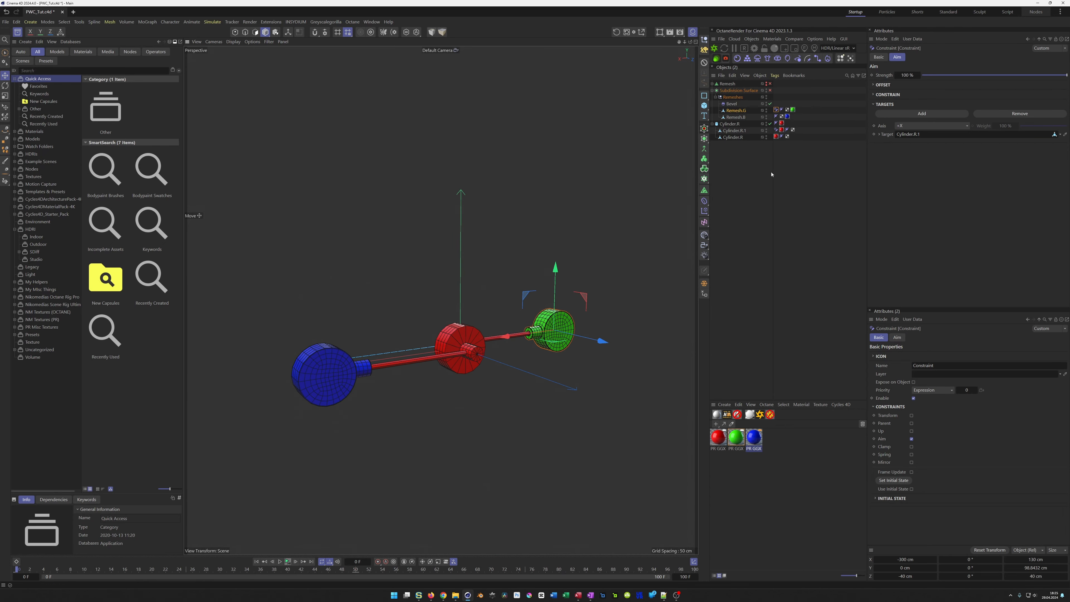
{"action": "left_click", "coordinate": [738, 138]}
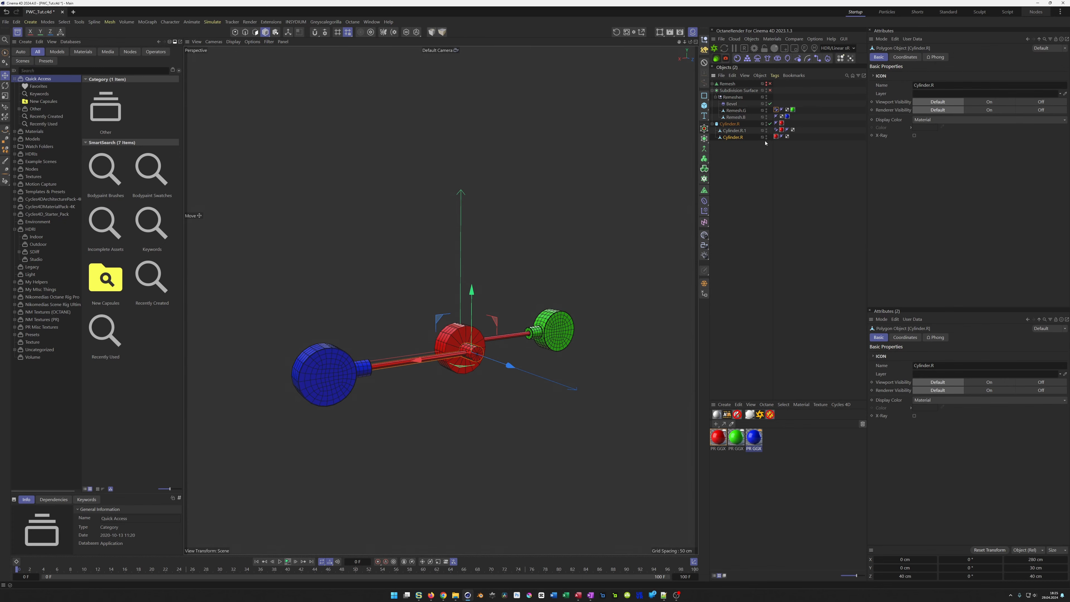
{"action": "left_click", "coordinate": [776, 130]}
{"action": "left_click_drag", "start_coordinate": [773, 133], "coordinate": [774, 137]}
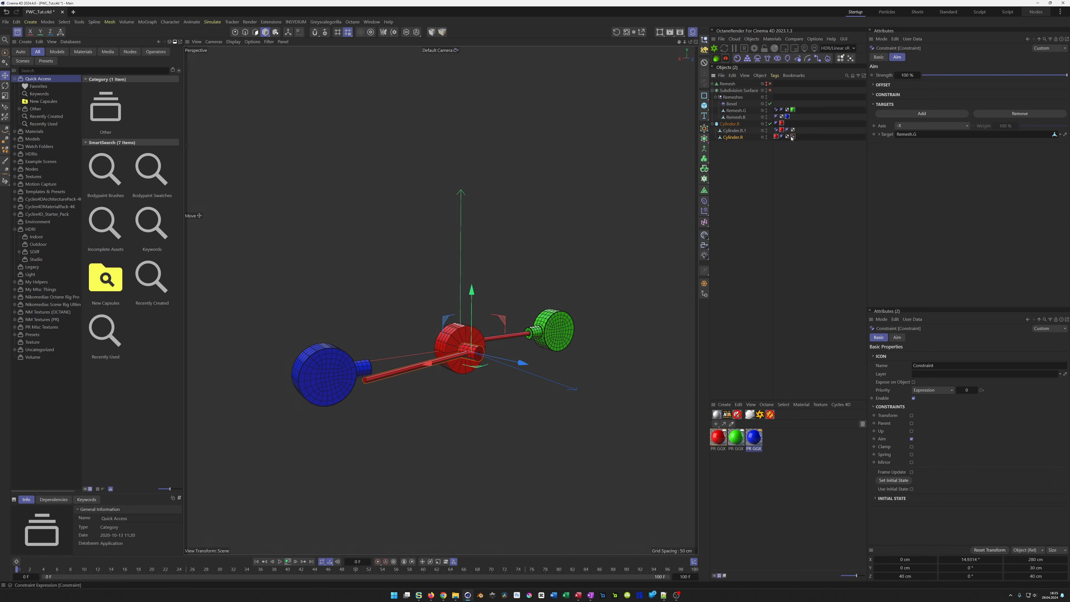
- Aim Cylinder.R at Remesh.B along the +X axis in its copied constraint
{"action": "left_click", "coordinate": [863, 158]}
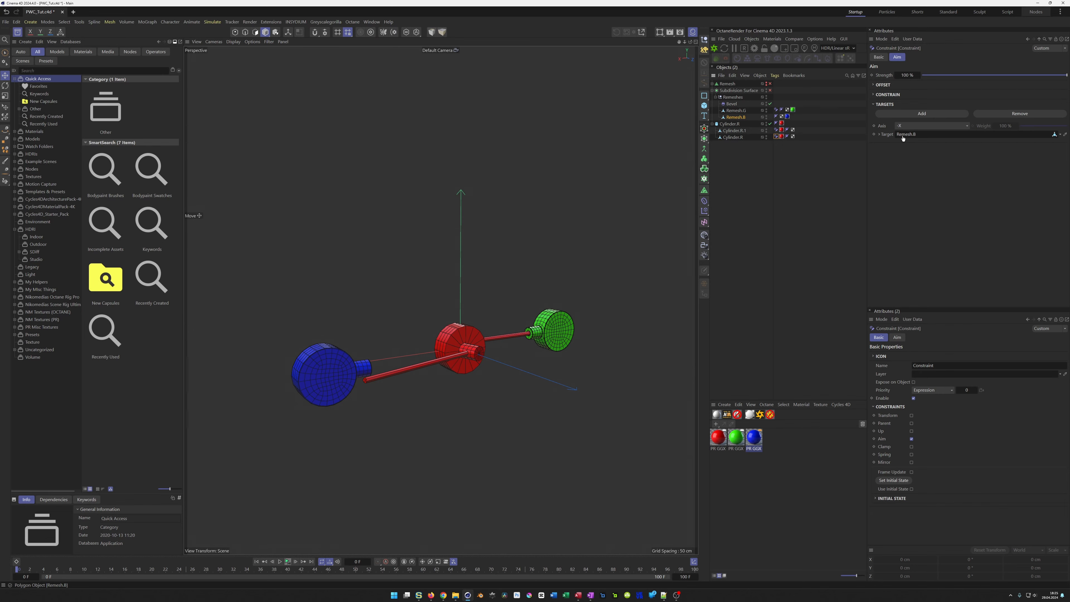
{"action": "left_click", "coordinate": [918, 126]}
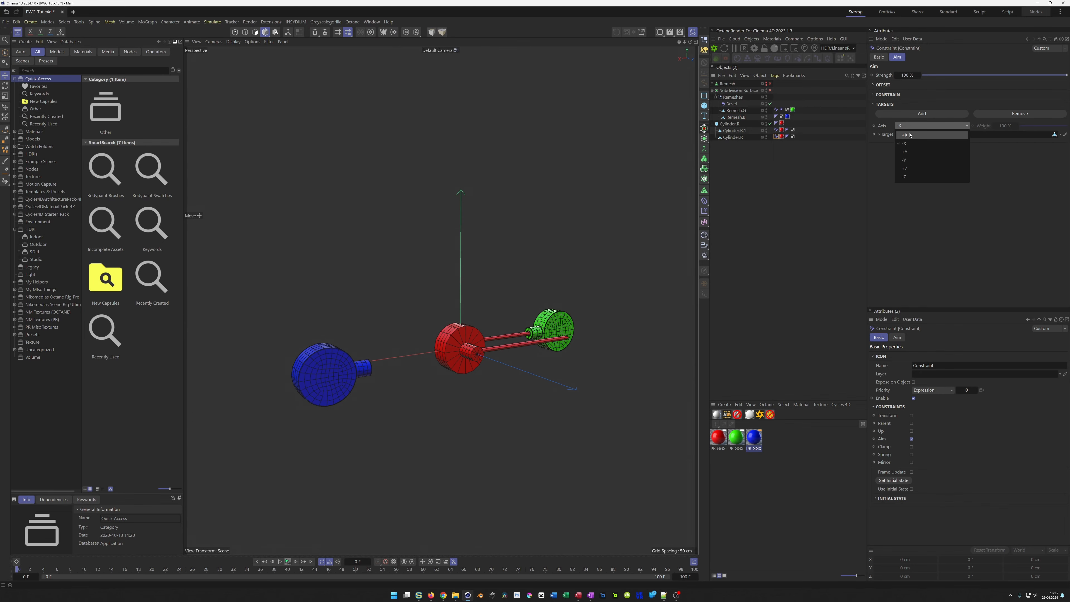
{"action": "left_click", "coordinate": [918, 134]}
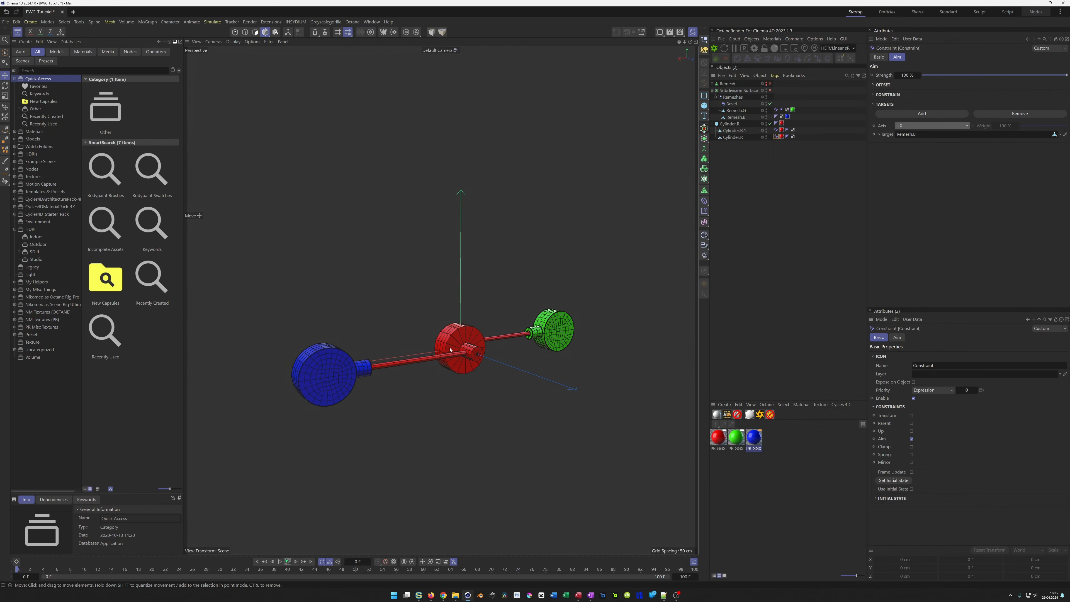
{"action": "scroll", "coordinate": [450, 350], "scroll_direction": "up", "scroll_amount": 2}
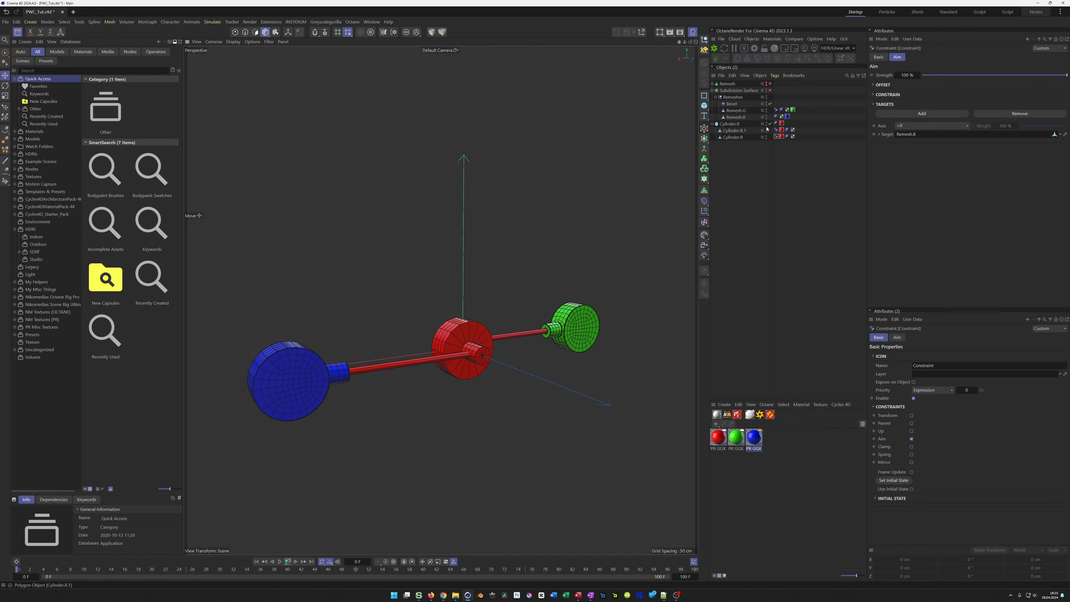
- Copy the Constraint tag from Remesh.G to Remesh.B, aim it at Cylinder.R along the -X axis and save the project
{"action": "left_click", "coordinate": [775, 110]}
{"action": "left_click_drag", "start_coordinate": [773, 118], "coordinate": [774, 117], "text": "ctrl"}
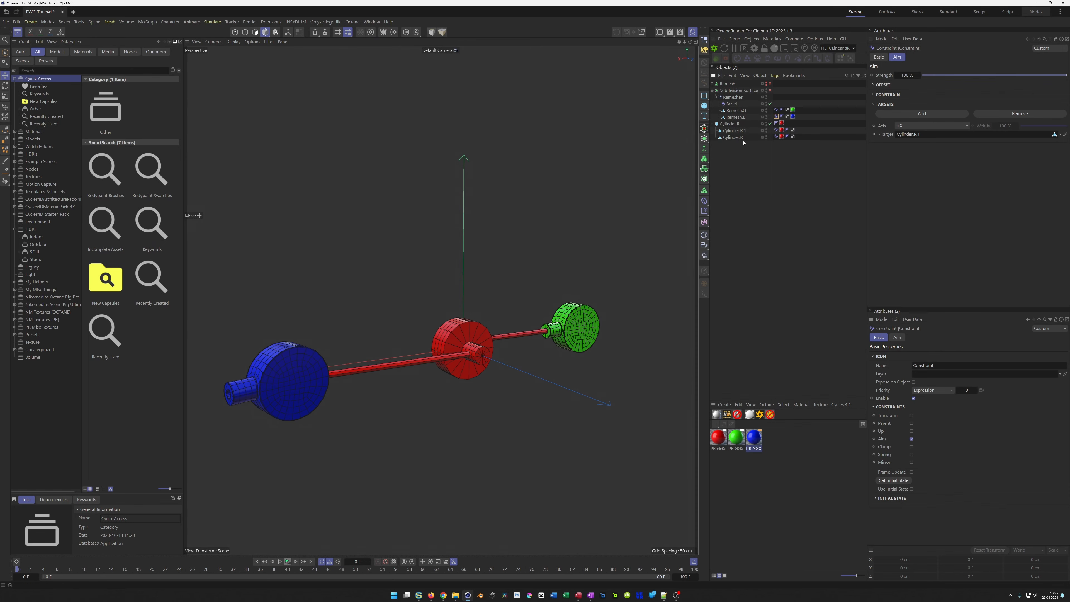
{"action": "left_click_drag", "start_coordinate": [735, 138], "coordinate": [910, 136]}
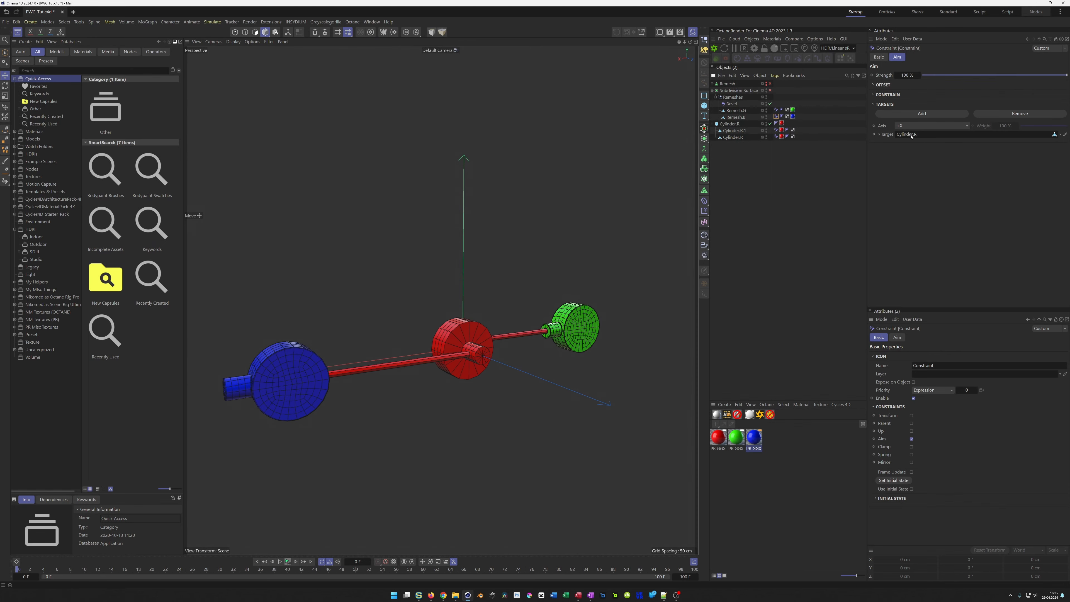
{"action": "left_click", "coordinate": [912, 126]}
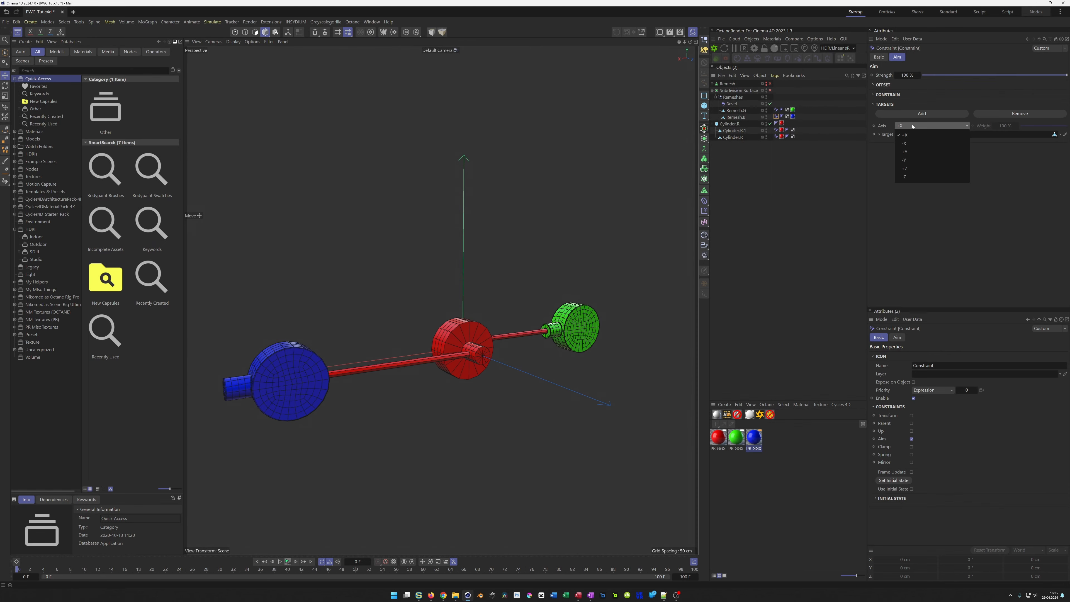
{"action": "left_click", "coordinate": [912, 144]}
{"action": "left_click_drag", "start_coordinate": [354, 337], "coordinate": [403, 301], "text": "alt"}
{"action": "key", "text": "ctrl+s"}
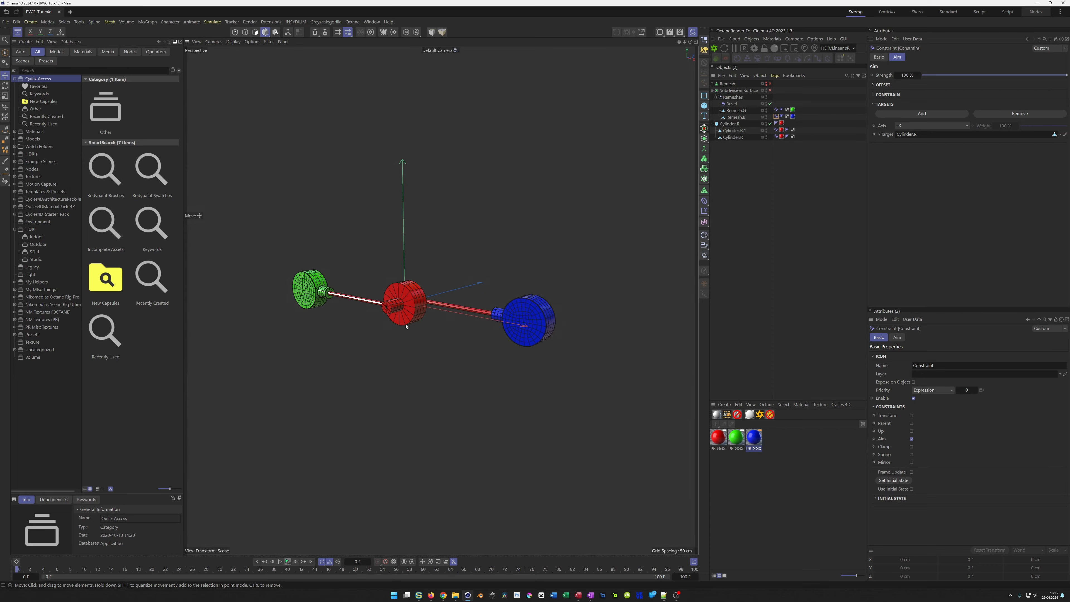
- Scrub the timeline forward and back to frame 0 to check the whole mechanism's motion, and save the project
{"action": "left_click_drag", "start_coordinate": [19, 572], "coordinate": [626, 576]}
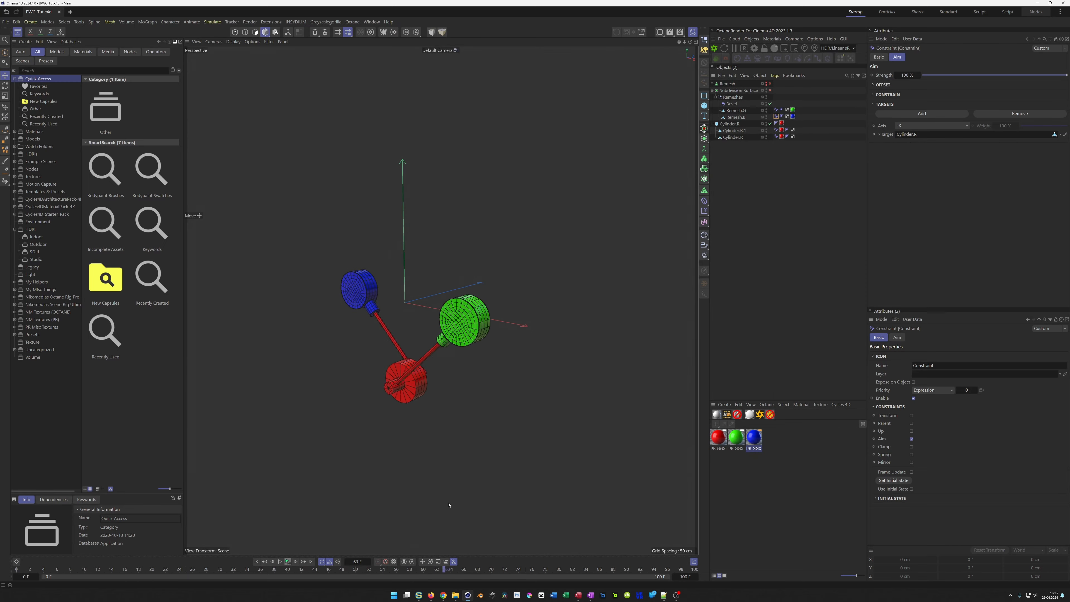
{"action": "left_click_drag", "start_coordinate": [387, 510], "coordinate": [15, 497]}
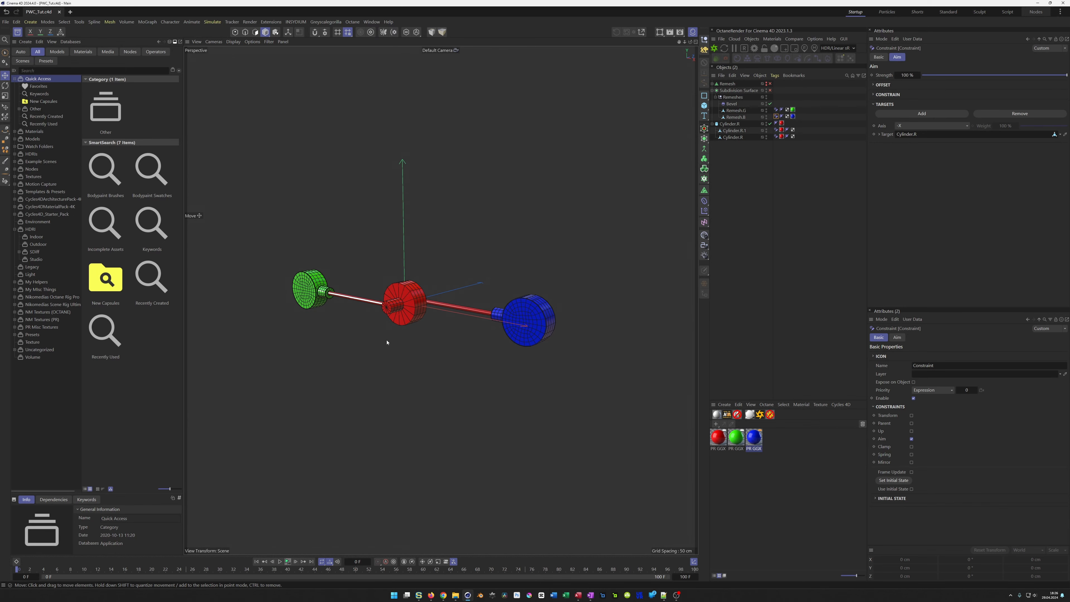
{"action": "scroll", "coordinate": [390, 307], "scroll_direction": "up", "scroll_amount": 6}
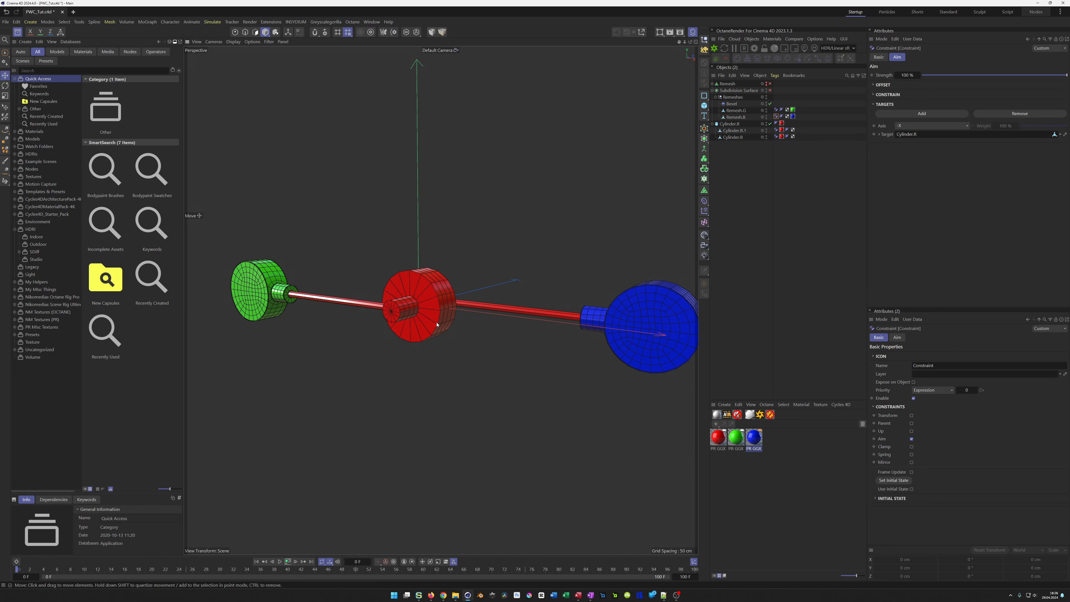
{"action": "key", "text": "ctrl+s"}
- Add a Cylinder primitive as a child of Remesh.G so that it sits at the green cylinder's position
{"action": "middle_click_drag", "start_coordinate": [259, 302], "coordinate": [352, 323], "text": "alt"}
{"action": "scroll", "coordinate": [352, 322], "scroll_direction": "up", "scroll_amount": 5}
{"action": "scroll", "coordinate": [345, 325], "scroll_direction": "down", "scroll_amount": 1}
{"action": "scroll", "coordinate": [344, 326], "scroll_direction": "down", "scroll_amount": 1}
{"action": "middle_click", "coordinate": [354, 324]}
{"action": "middle_click", "coordinate": [353, 271]}
{"action": "left_click_drag", "start_coordinate": [355, 310], "coordinate": [347, 309], "text": "alt"}
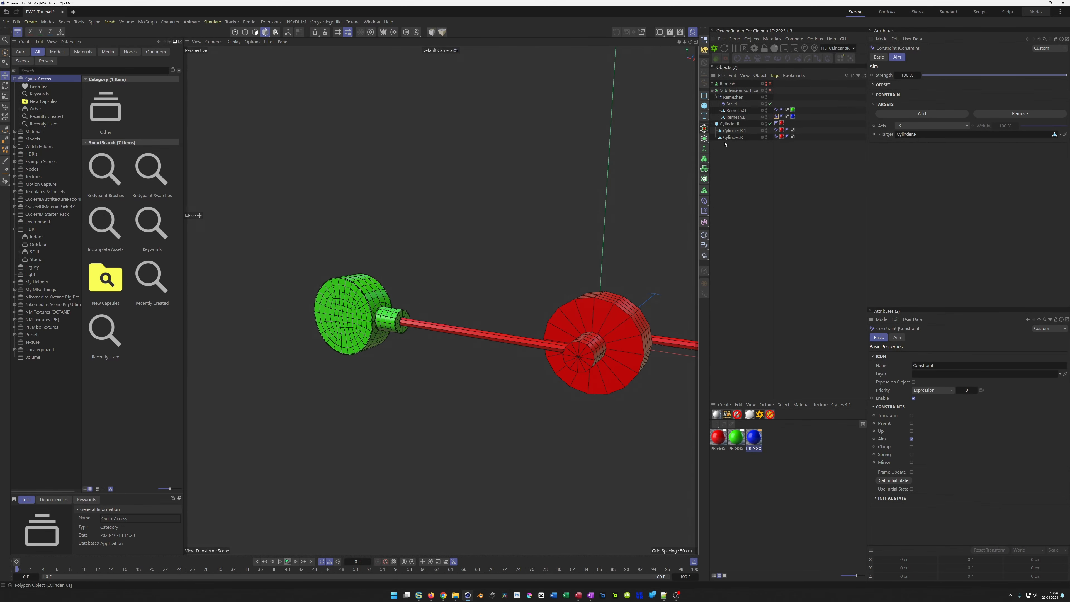
{"action": "left_click", "coordinate": [734, 111]}
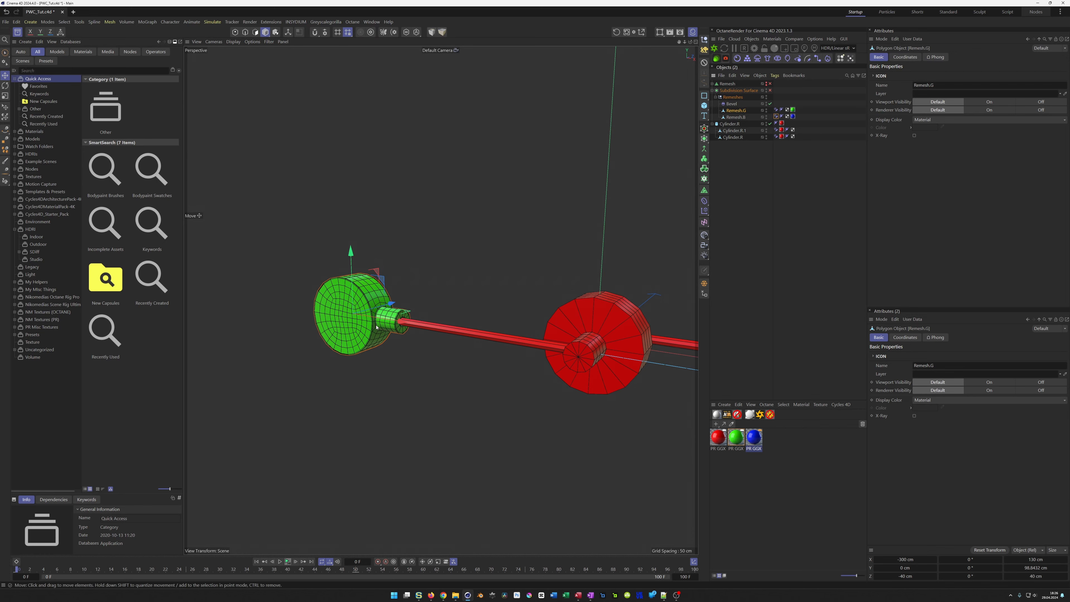
{"action": "left_click", "coordinate": [705, 106]}
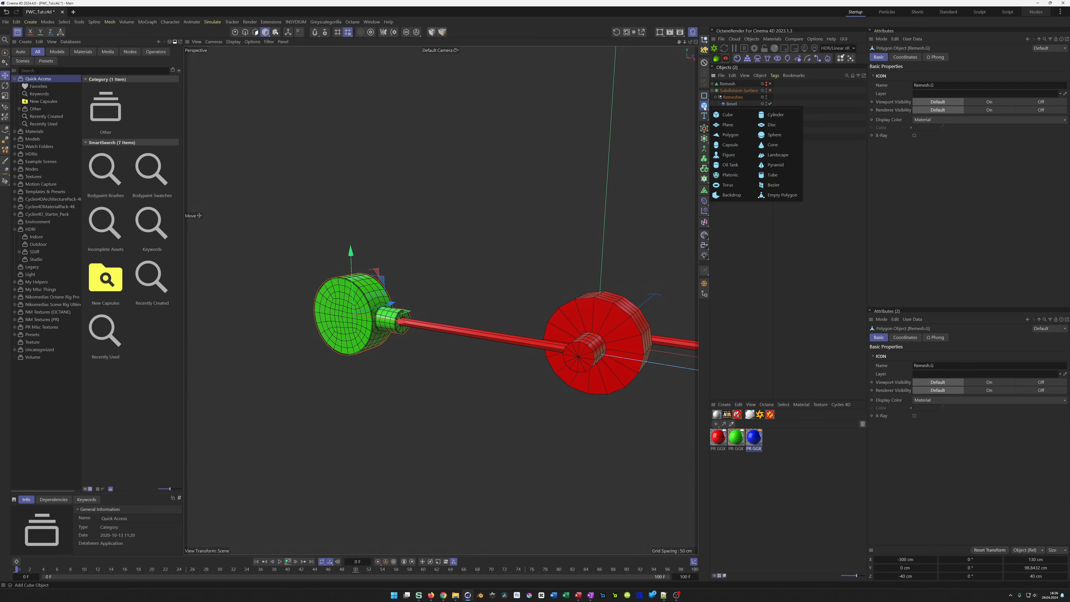
{"action": "left_click", "coordinate": [774, 119]}
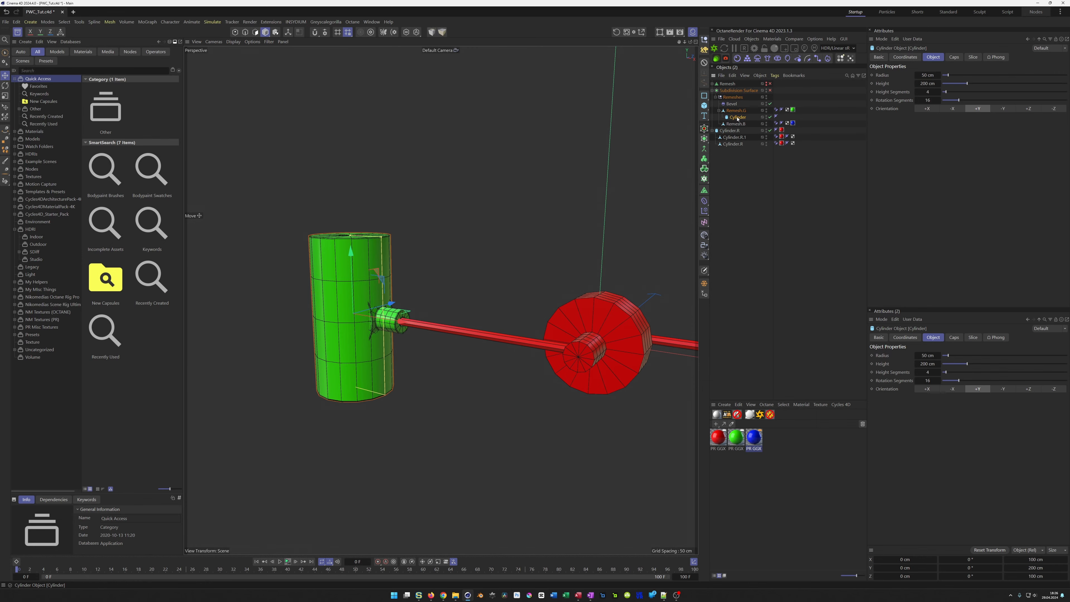
- Move the new cylinder out of Remesh.G to the end of the object hierarchy, rename it Slider.G and save the project
{"action": "left_click_drag", "start_coordinate": [737, 117], "coordinate": [728, 147]}
{"action": "double_click", "coordinate": [729, 144]}
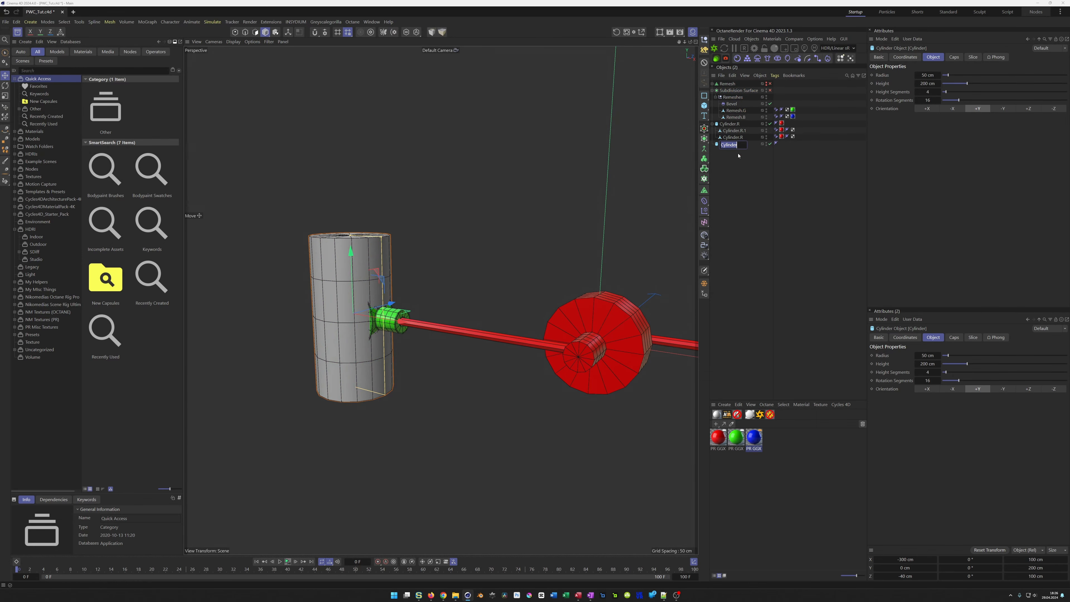
{"action": "type", "text": "Slid"}
{"action": "key", "text": "Return"}
{"action": "key", "text": "ctrl+s"}
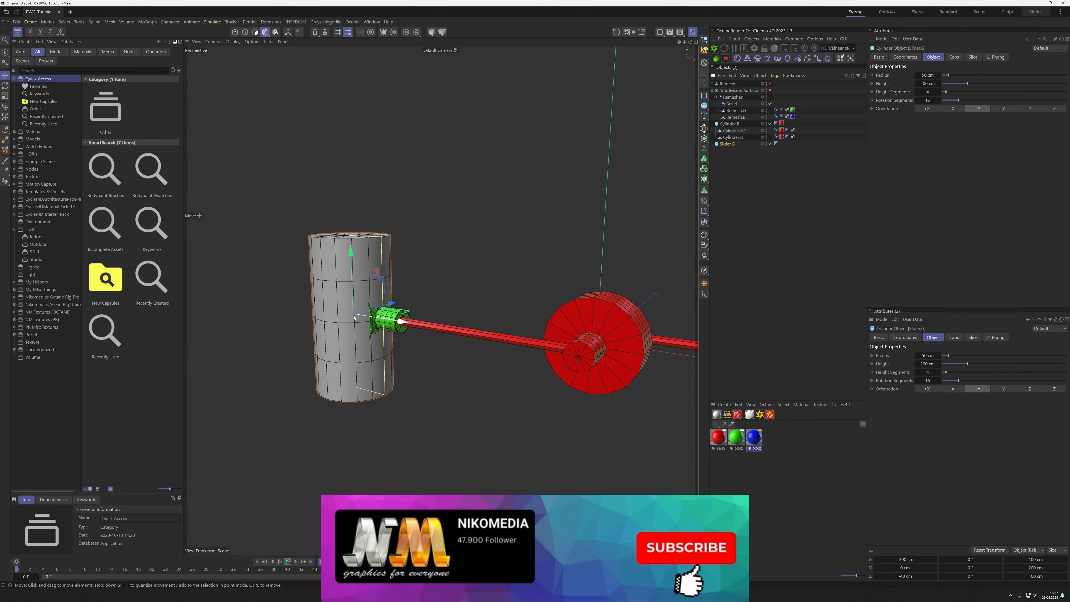
- Set Slider.G's orientation to +X and its radius to 15 cm
{"action": "left_click", "coordinate": [927, 108]}
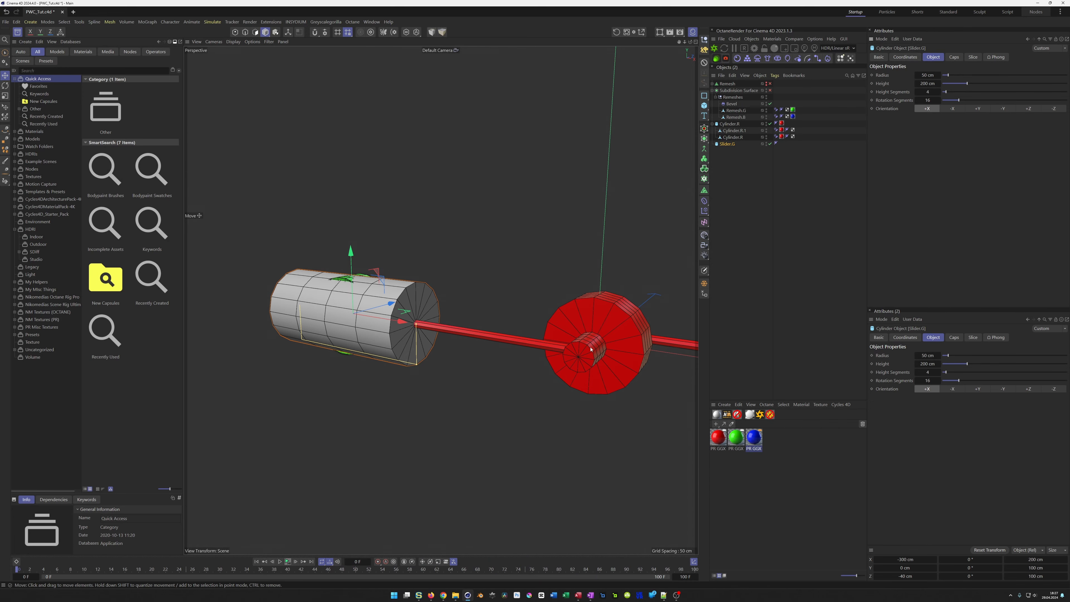
{"action": "left_click", "coordinate": [927, 75]}
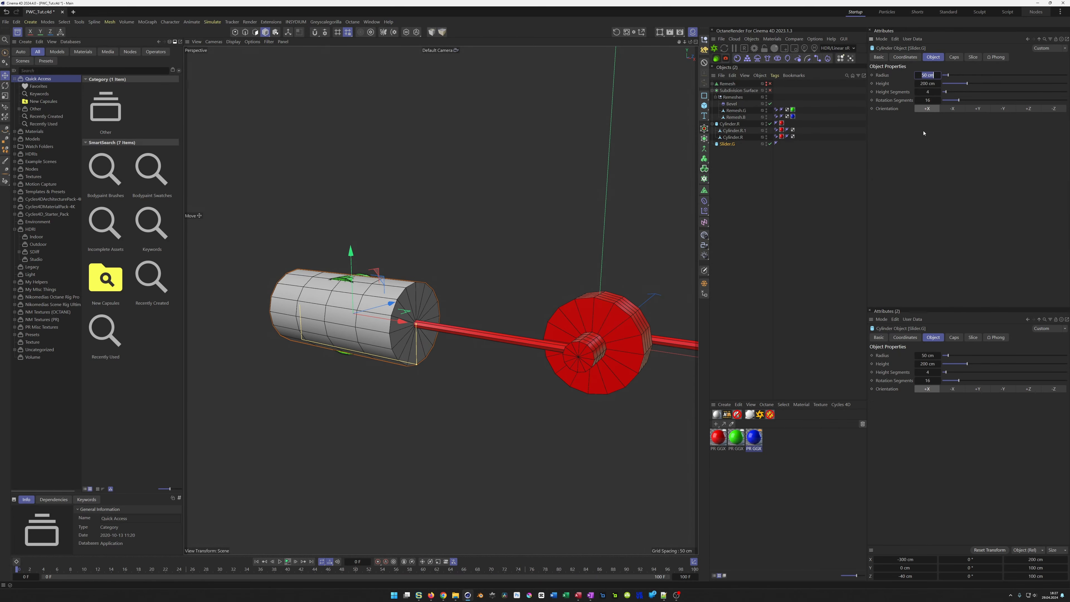
{"action": "type", "text": "15"}
{"action": "key", "text": "Return"}
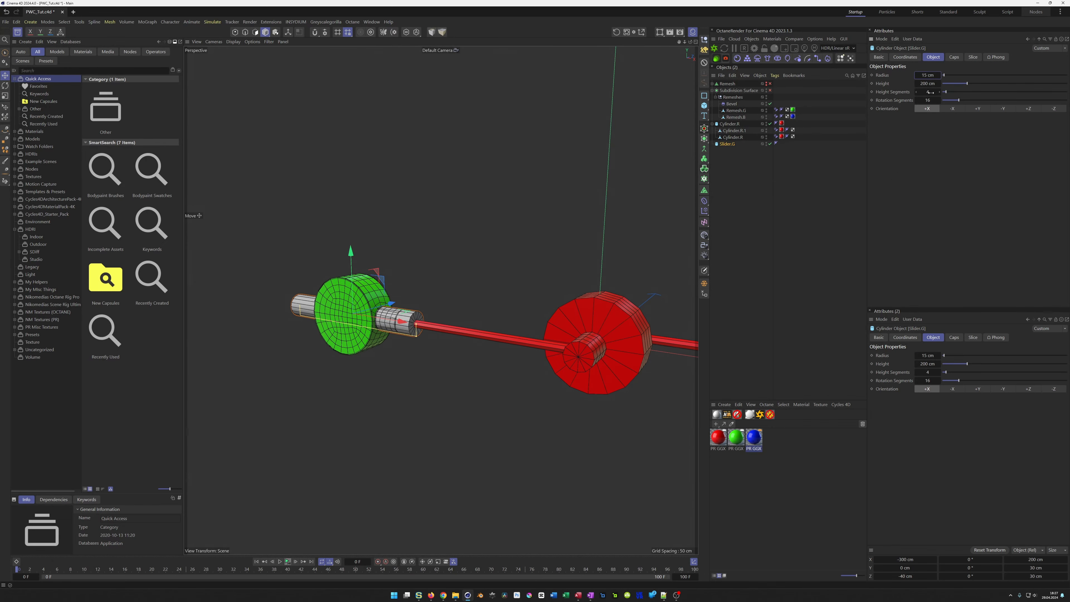
- Set the Slider.G cylinder's radius to 10 cm and its height to 100 cm
{"action": "left_click", "coordinate": [927, 76]}
{"action": "type", "text": "10"}
{"action": "key", "text": "Return"}
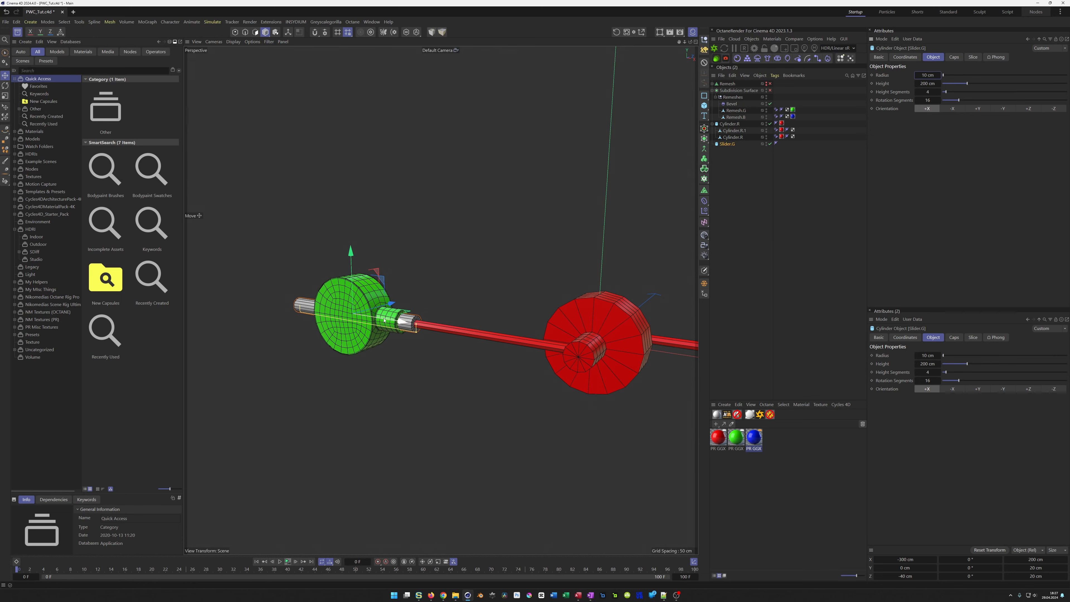
{"action": "left_click", "coordinate": [925, 84]}
{"action": "type", "text": "100"}
{"action": "key", "text": "Return"}
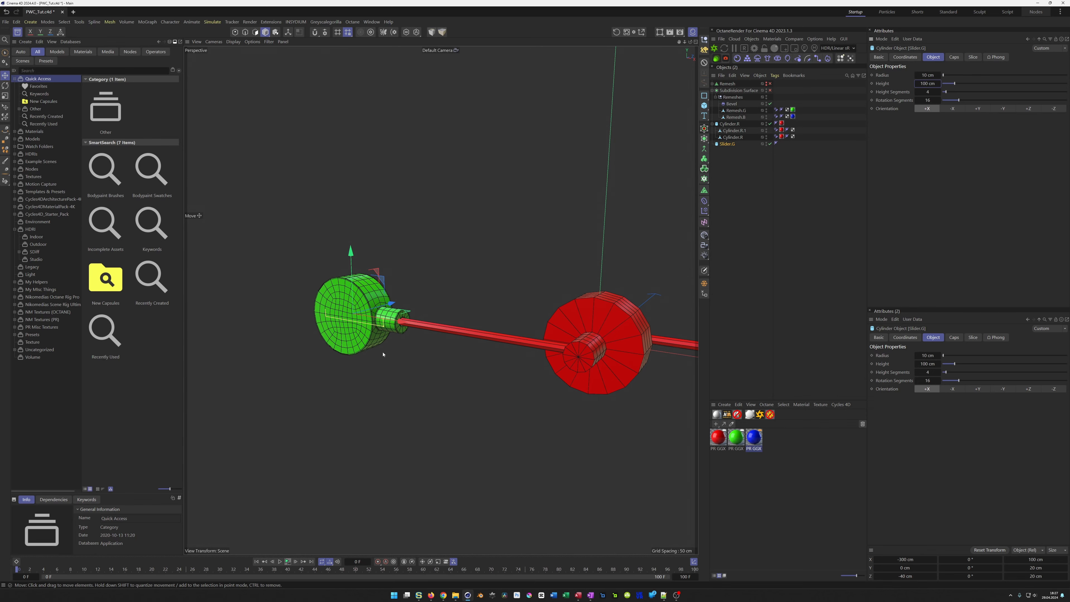
- Move the slider cylinder along Z in the top view to -80 cm, clear of the green wheel
{"action": "middle_click", "coordinate": [319, 311]}
{"action": "middle_click", "coordinate": [525, 255]}
{"action": "middle_click_drag", "start_coordinate": [341, 319], "coordinate": [456, 321], "text": "alt"}
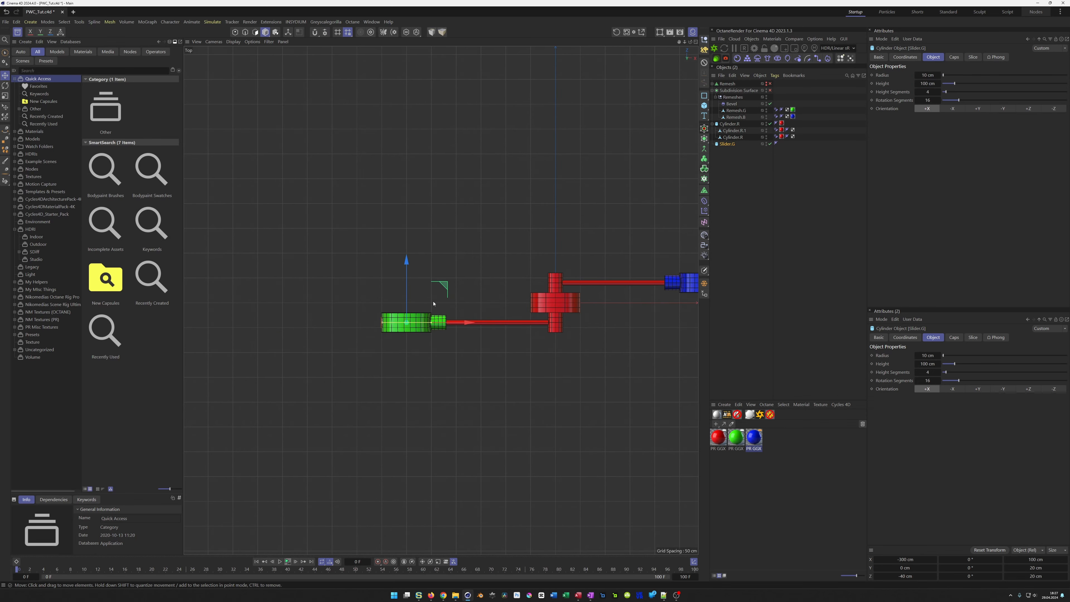
{"action": "left_click_drag", "start_coordinate": [405, 264], "coordinate": [397, 285]}
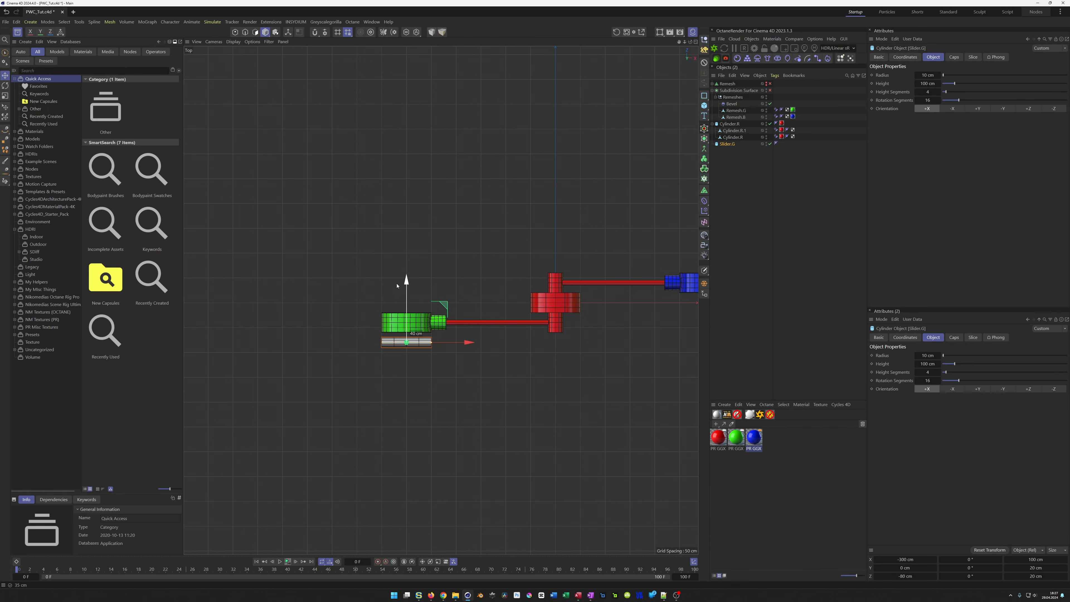
{"action": "left_click_drag", "start_coordinate": [396, 285], "coordinate": [397, 286]}
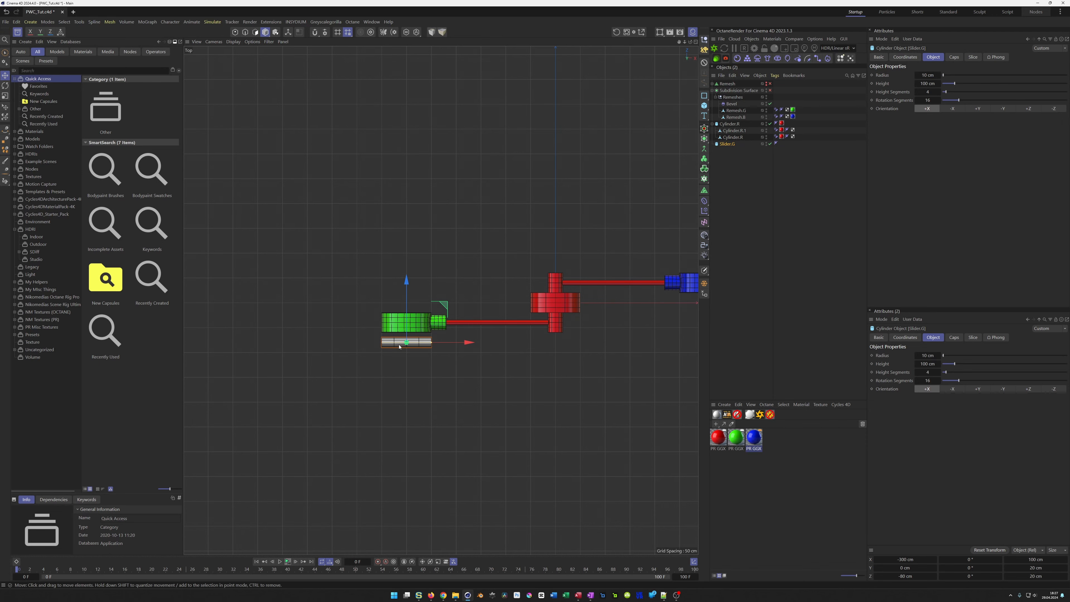
{"action": "middle_click", "coordinate": [413, 349]}
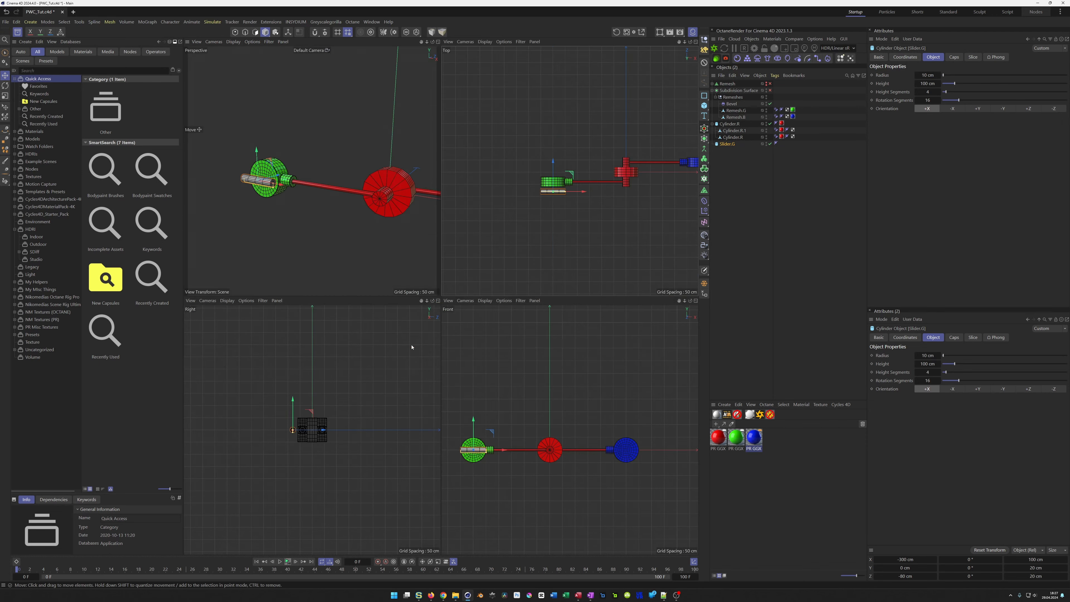
{"action": "middle_click", "coordinate": [308, 243]}
{"action": "right_click_drag", "start_coordinate": [321, 311], "coordinate": [389, 301], "text": "alt"}
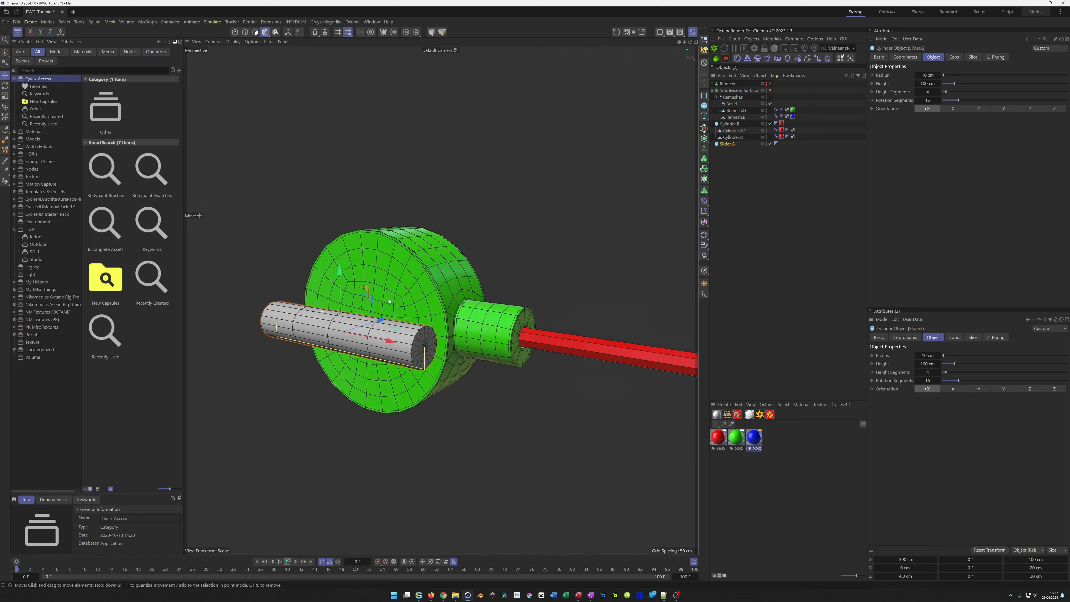
{"action": "left_click_drag", "start_coordinate": [389, 302], "coordinate": [384, 314], "text": "alt"}
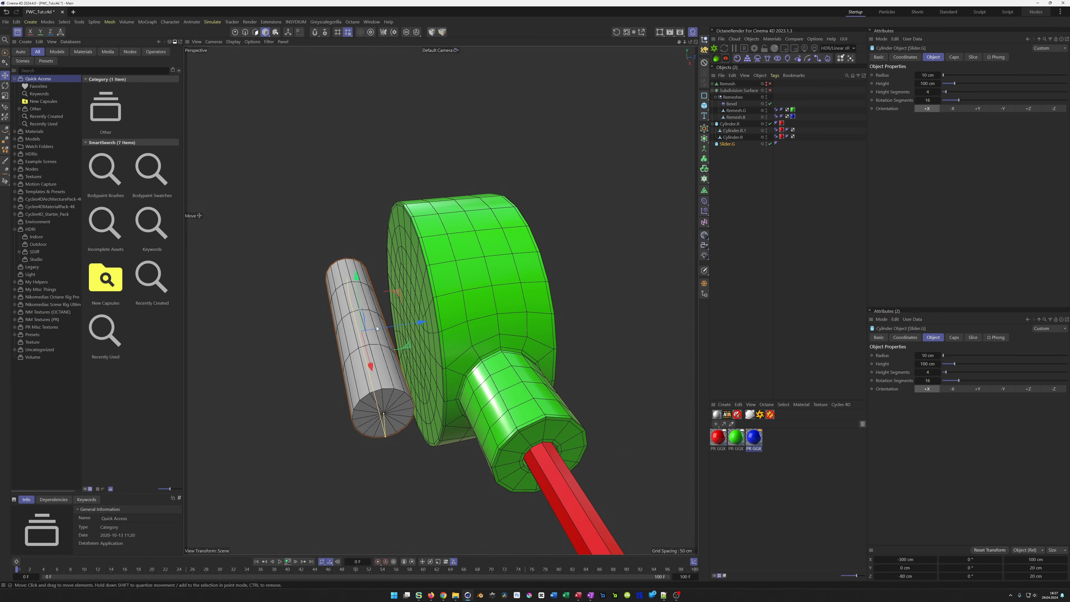
{"action": "key", "text": "r"}
{"action": "left_click_drag", "start_coordinate": [330, 344], "coordinate": [351, 353]}
{"action": "key", "text": "ctrl+z"}
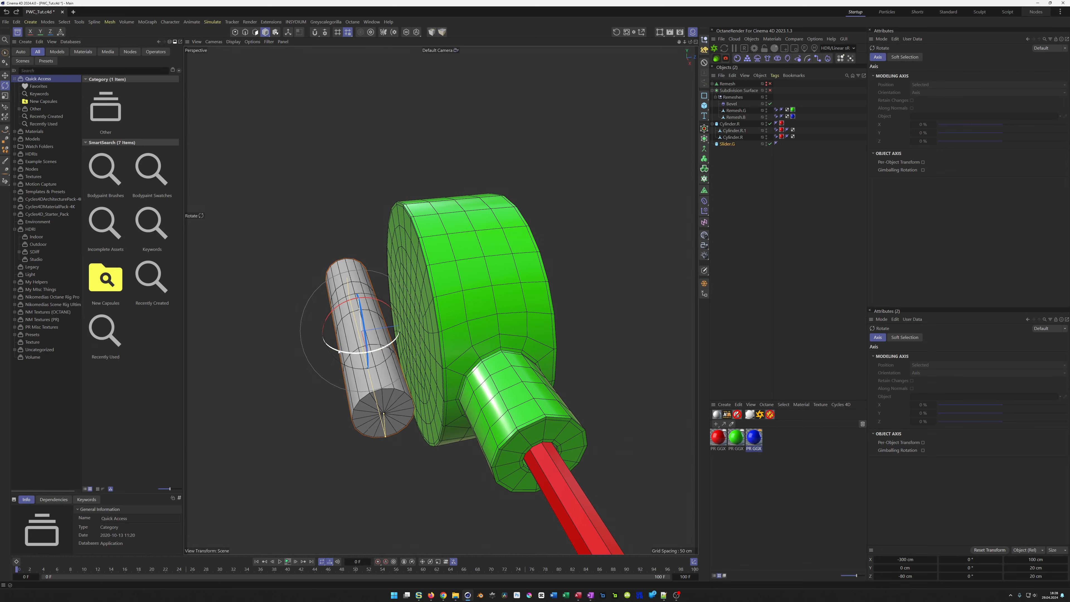
- Duplicate the Slider.G cylinder as a crosswise copy turned about 97° in heading, with a height of 25 cm
{"action": "left_click_drag", "start_coordinate": [727, 144], "coordinate": [732, 158], "text": "ctrl"}
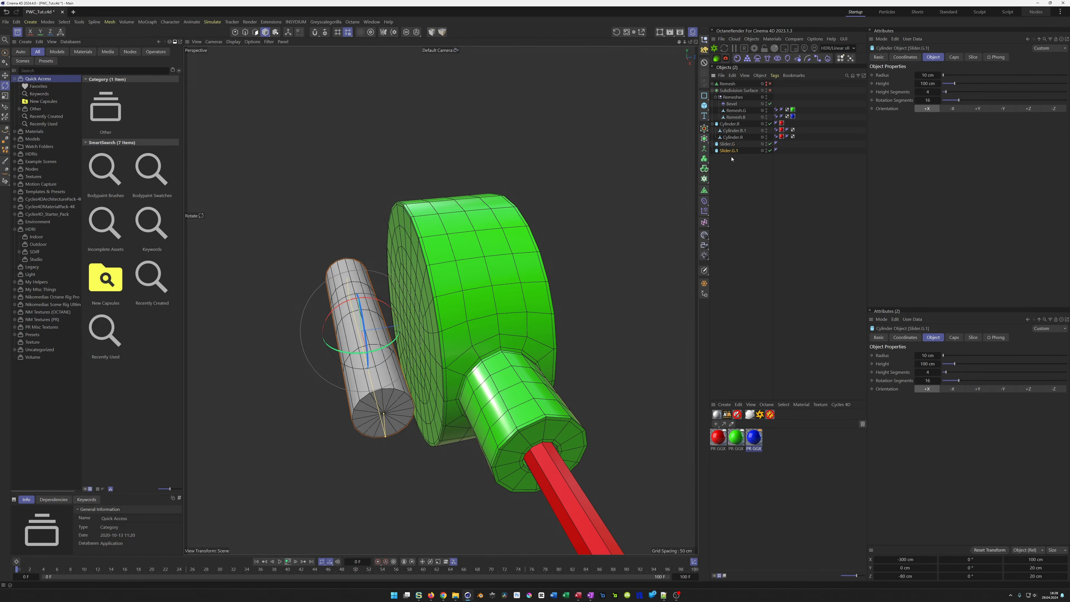
{"action": "left_click_drag", "start_coordinate": [336, 355], "coordinate": [373, 330]}
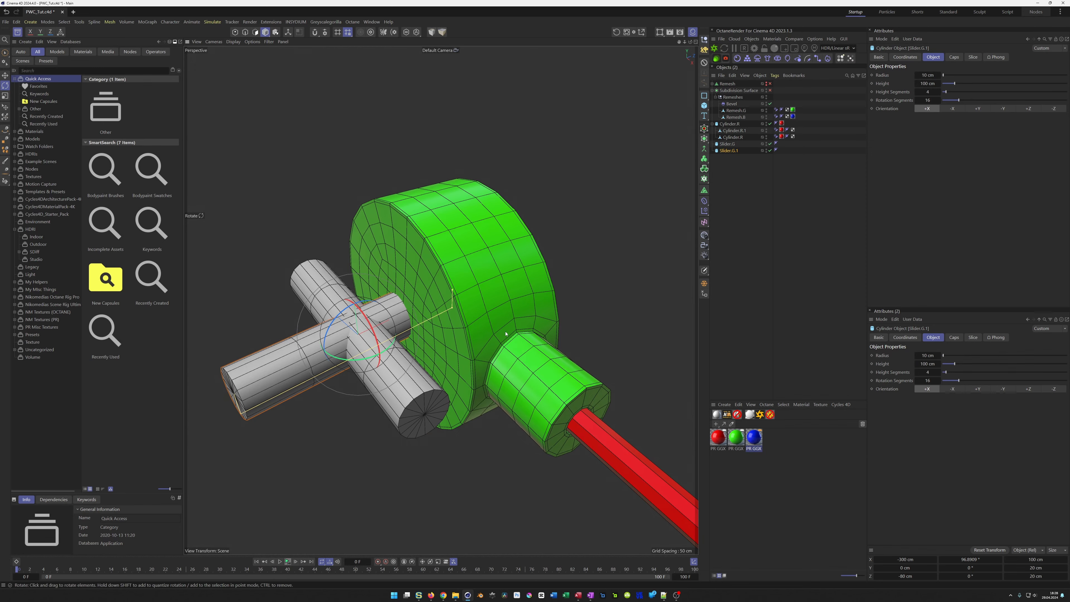
{"action": "left_click", "coordinate": [927, 84]}
{"action": "type", "text": "25"}
{"action": "key", "text": "Return"}
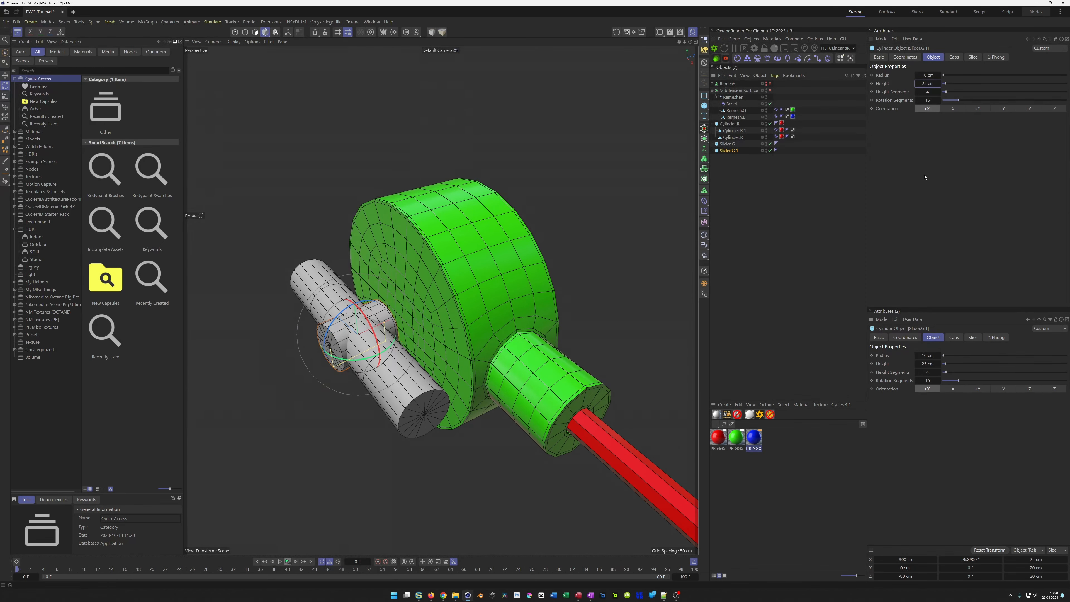
- Set the copied cylinder's heading rotation to exactly 90° so it stands square to the slider rod
{"action": "key", "text": "e"}
{"action": "middle_click", "coordinate": [529, 332]}
{"action": "middle_click", "coordinate": [568, 260]}
{"action": "right_click_drag", "start_coordinate": [410, 318], "coordinate": [445, 331], "text": "alt"}
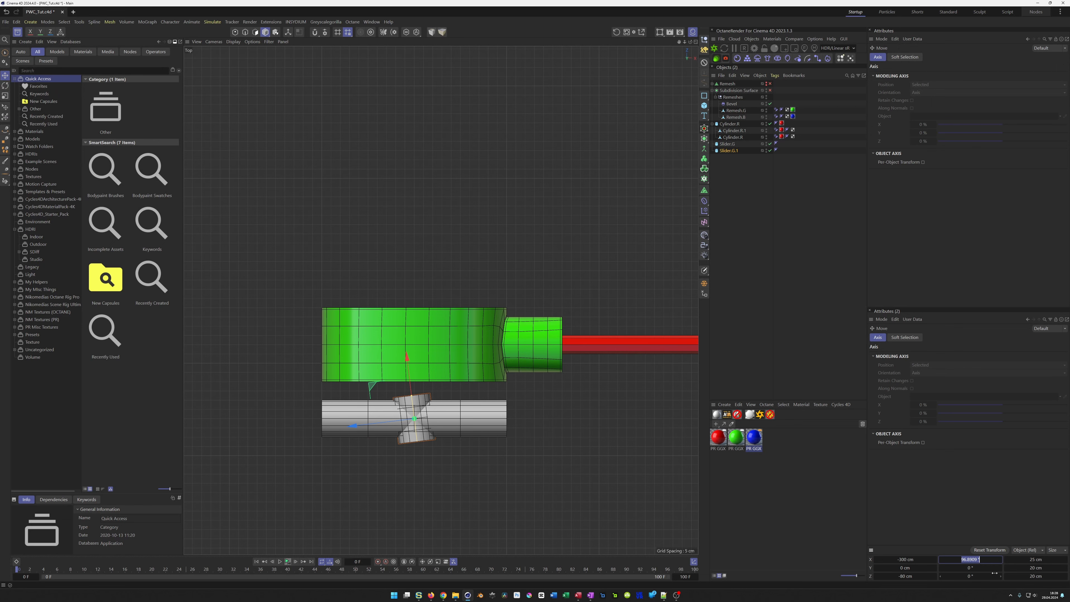
{"action": "type", "text": "90"}
{"action": "key", "text": "Return"}
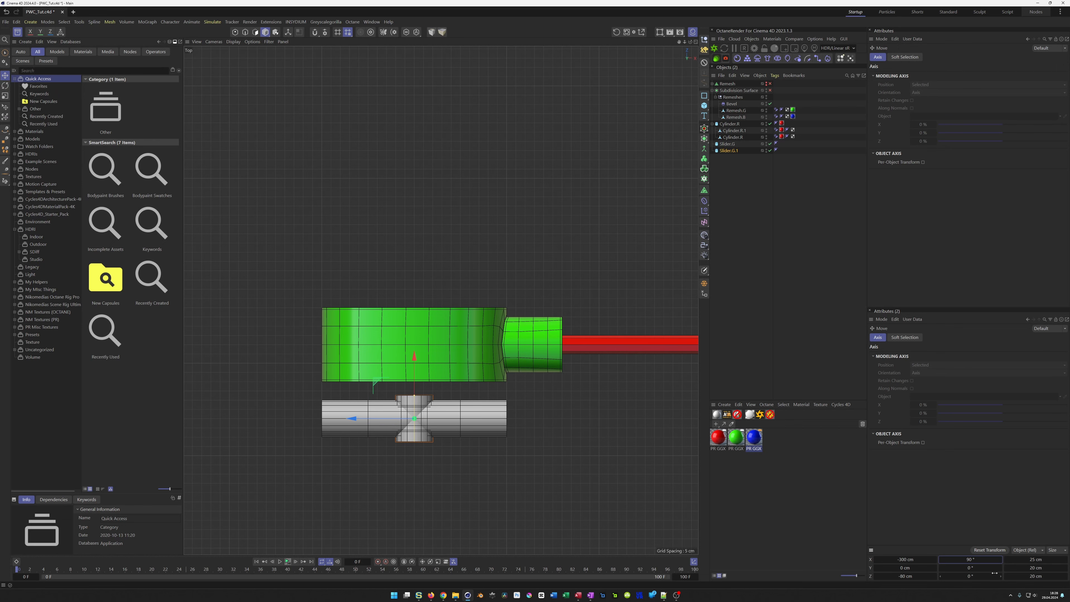
- Move the copied cylinder toward the green wheel to about -72.6 cm in Z and set its height to 20 cm
{"action": "scroll", "coordinate": [413, 368], "scroll_direction": "up", "scroll_amount": 3}
{"action": "left_click_drag", "start_coordinate": [413, 368], "coordinate": [406, 345]}
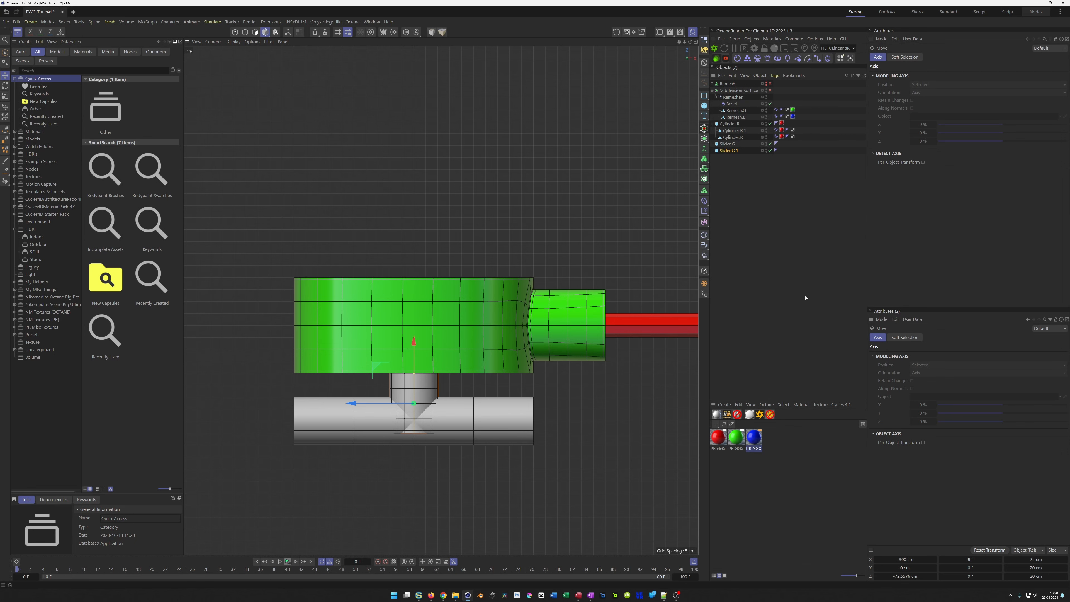
{"action": "left_click", "coordinate": [727, 152]}
{"action": "left_click", "coordinate": [925, 85]}
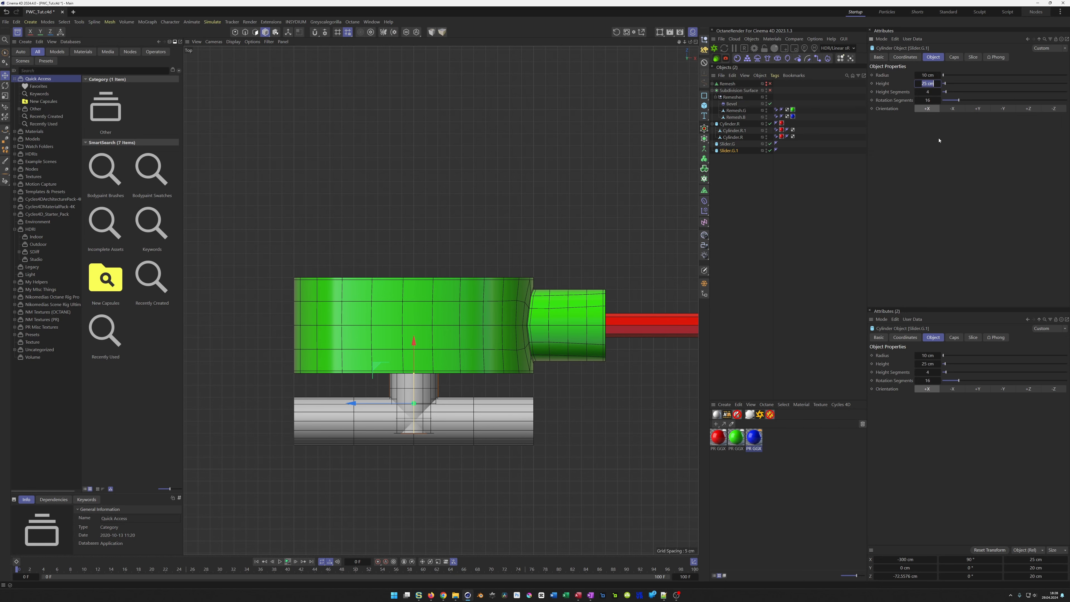
{"action": "type", "text": "20"}
{"action": "key", "text": "Return"}
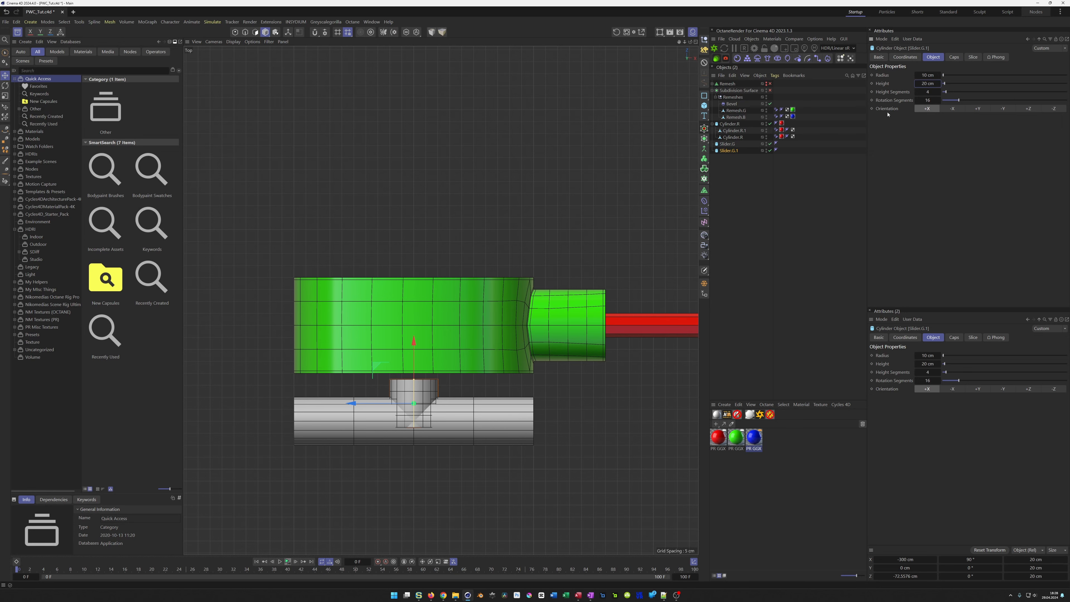
- Set the copied cylinder's Z position to -70 cm
{"action": "left_click", "coordinate": [905, 57]}
{"action": "left_click", "coordinate": [901, 101]}
{"action": "type", "text": "70"}
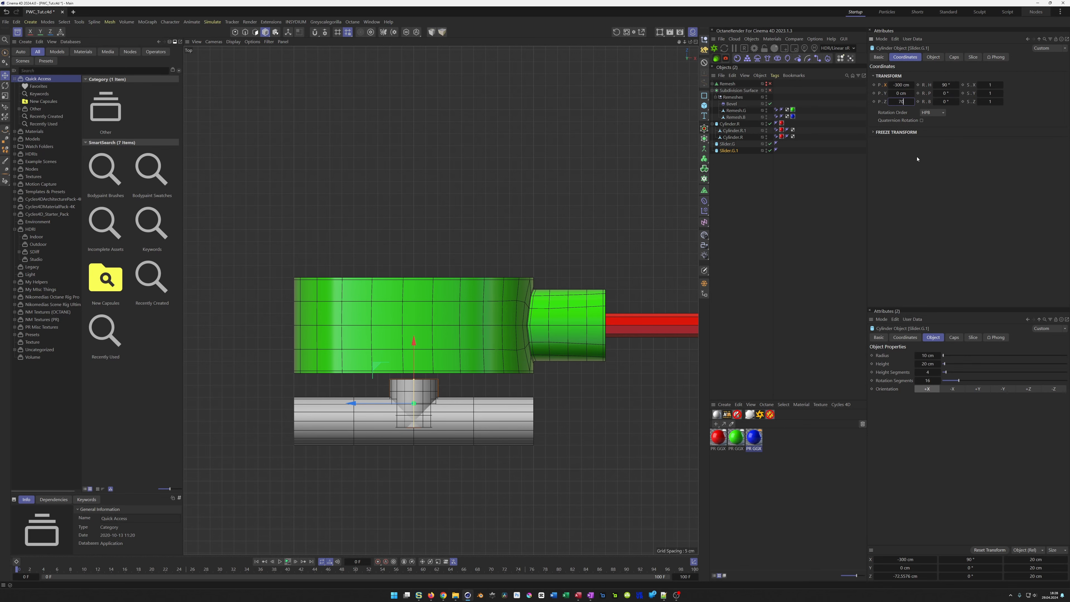
{"action": "key", "text": "Return"}
{"action": "left_click", "coordinate": [904, 101]}
{"action": "type", "text": "-70"}
{"action": "key", "text": "Return"}
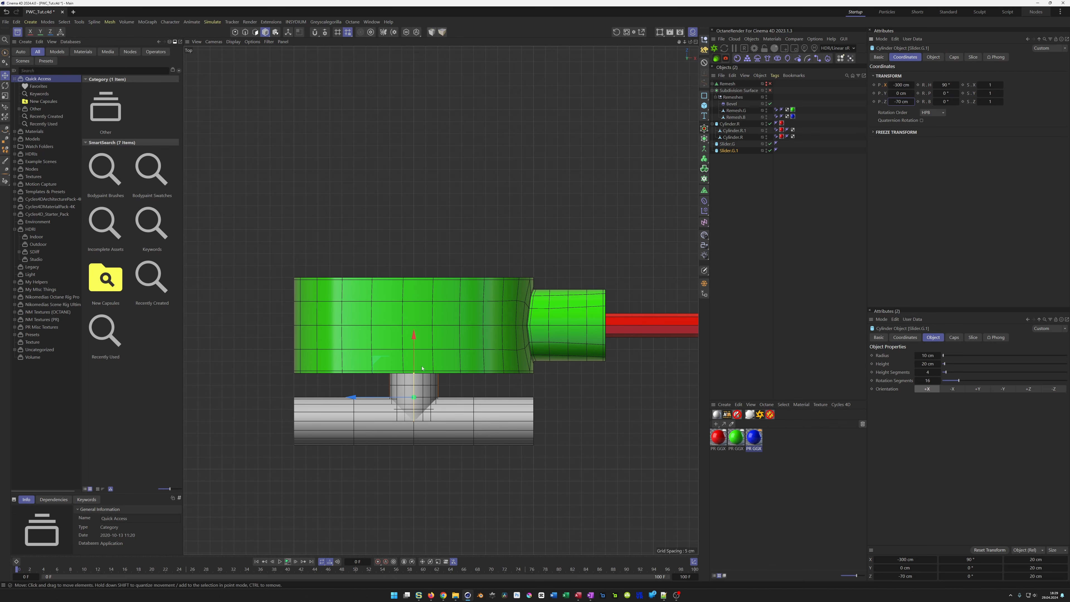
- Inspect the junction between the two grey cylinders in the top and perspective views, and save the project
{"action": "scroll", "coordinate": [394, 395], "scroll_direction": "up", "scroll_amount": 5}
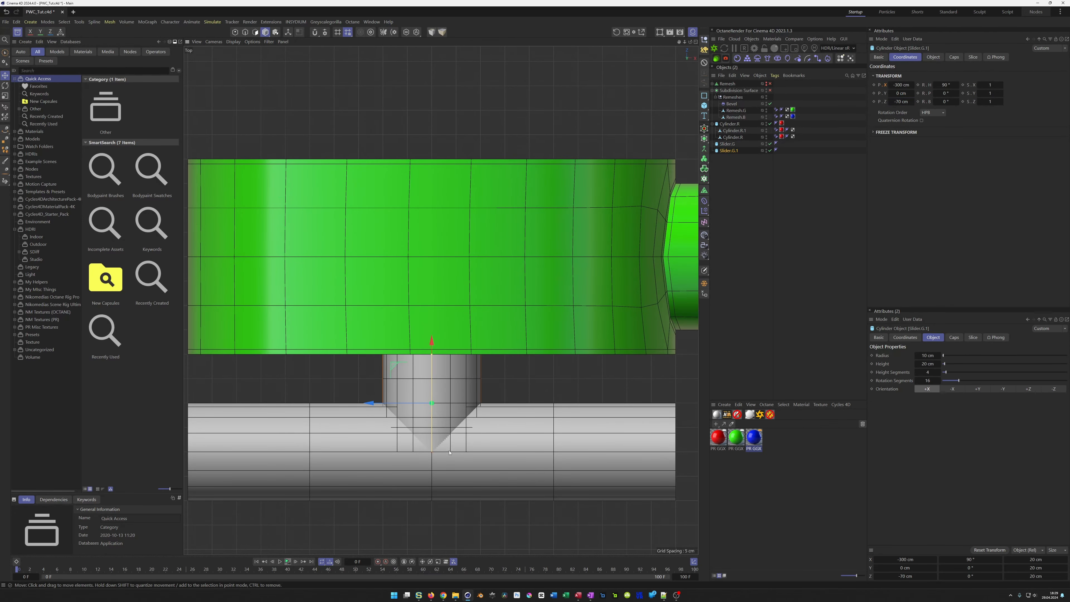
{"action": "middle_click", "coordinate": [470, 445]}
{"action": "middle_click", "coordinate": [534, 252]}
{"action": "middle_click", "coordinate": [423, 356]}
{"action": "middle_click", "coordinate": [402, 262]}
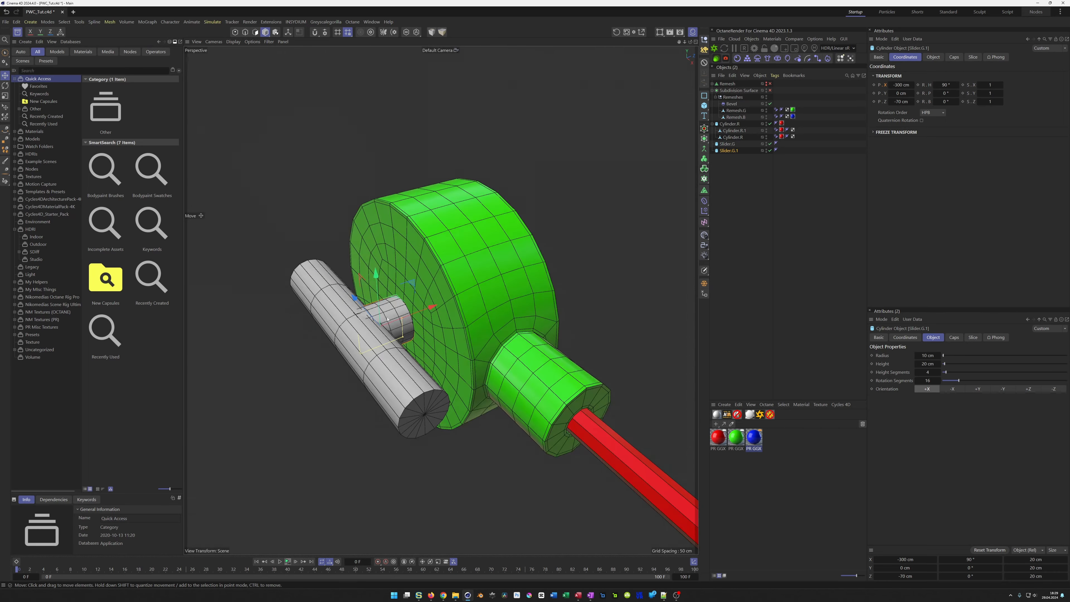
{"action": "scroll", "coordinate": [412, 305], "scroll_direction": "up", "scroll_amount": 8}
{"action": "left_click_drag", "start_coordinate": [411, 305], "coordinate": [467, 301], "text": "alt"}
{"action": "scroll", "coordinate": [405, 309], "scroll_direction": "up", "scroll_amount": 4}
{"action": "scroll", "coordinate": [421, 301], "scroll_direction": "down", "scroll_amount": 10}
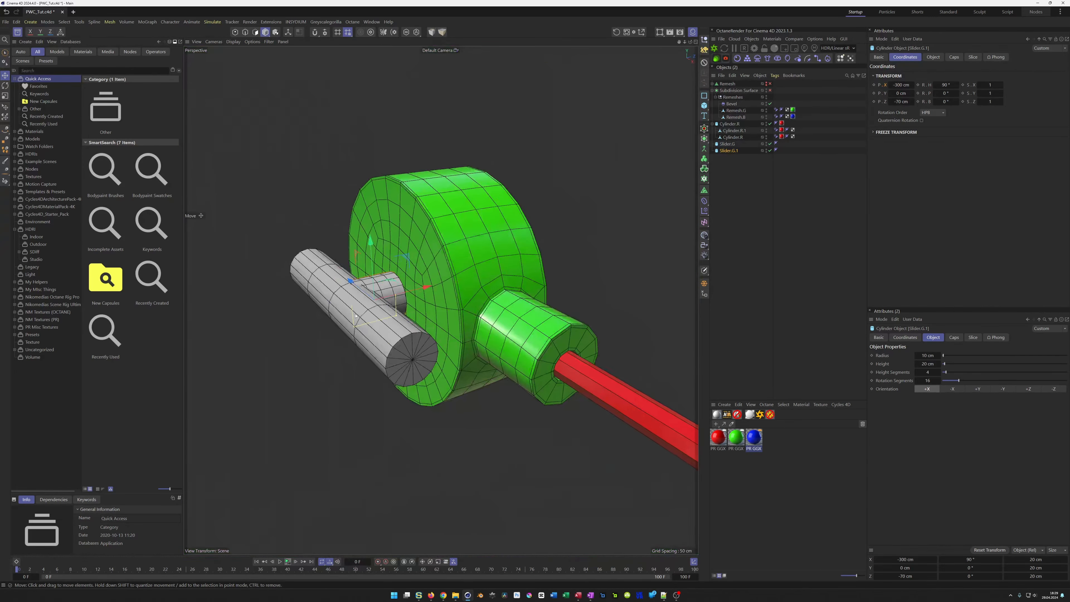
{"action": "middle_click_drag", "start_coordinate": [369, 296], "coordinate": [424, 324], "text": "alt"}
{"action": "left_click_drag", "start_coordinate": [424, 324], "coordinate": [467, 318], "text": "alt"}
{"action": "scroll", "coordinate": [467, 318], "scroll_direction": "up", "scroll_amount": 6}
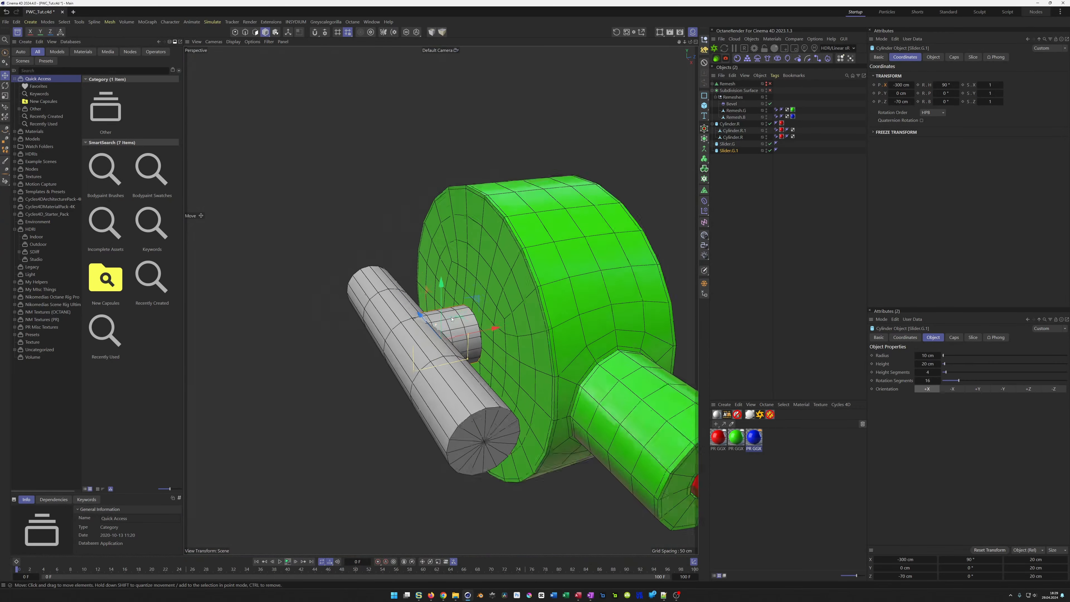
{"action": "key", "text": "ctrl+s"}
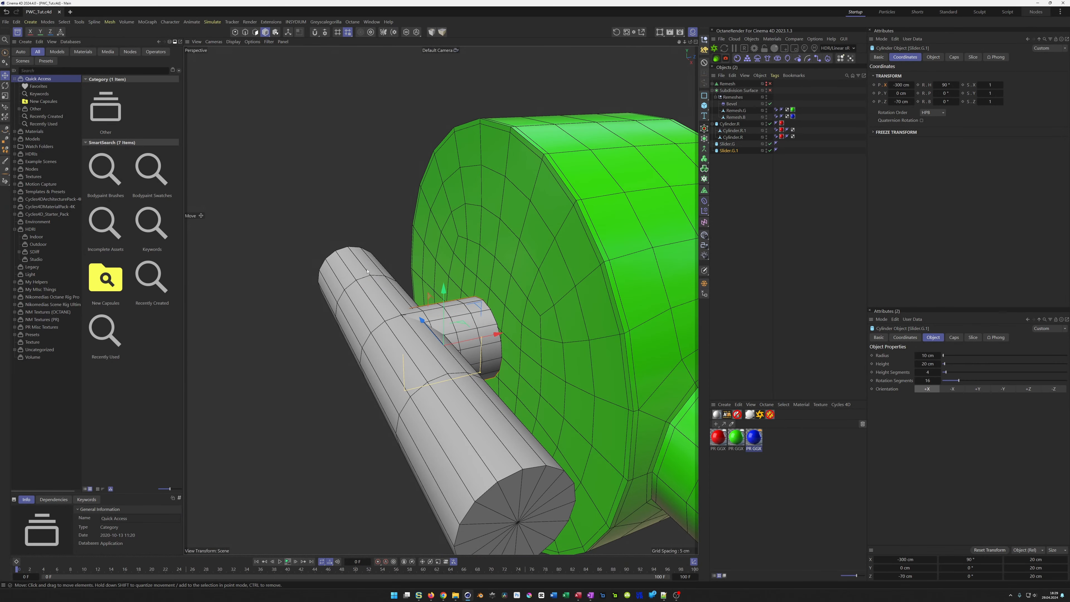
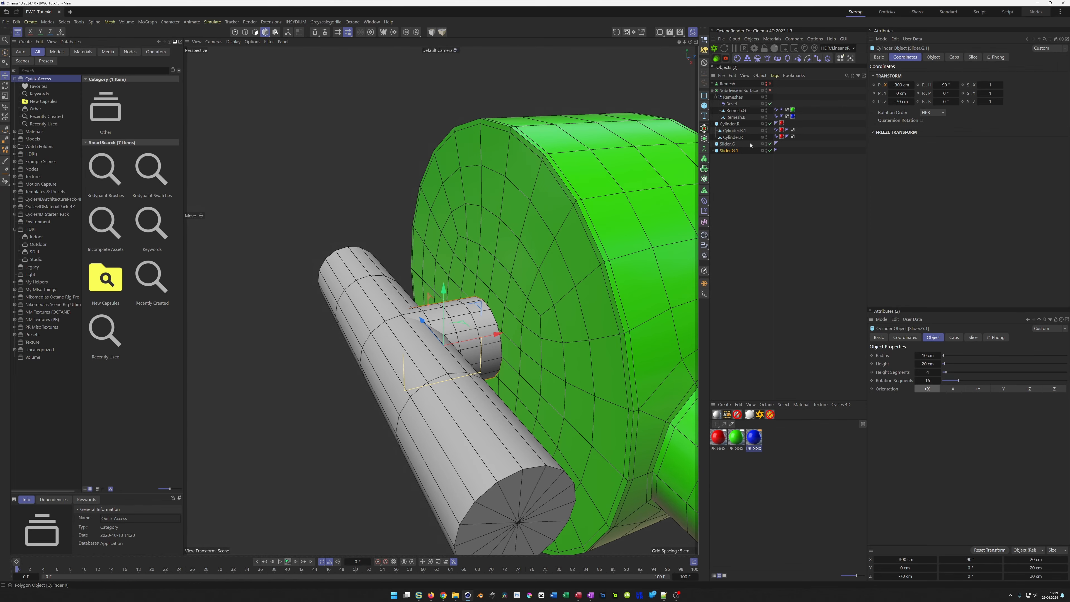
- Create a Boole object as parent of Slider.G and place Slider.G.1 under it as the second child
{"action": "left_click", "coordinate": [728, 145]}
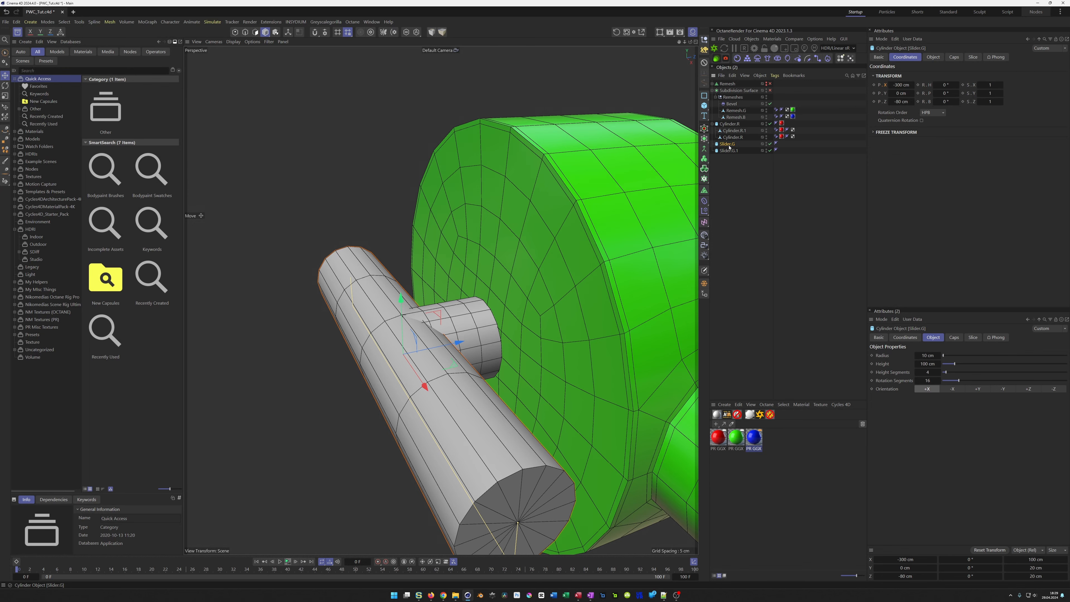
{"action": "left_click", "coordinate": [707, 134]}
{"action": "left_click", "coordinate": [779, 185], "text": "alt"}
{"action": "left_click_drag", "start_coordinate": [730, 158], "coordinate": [736, 155]}
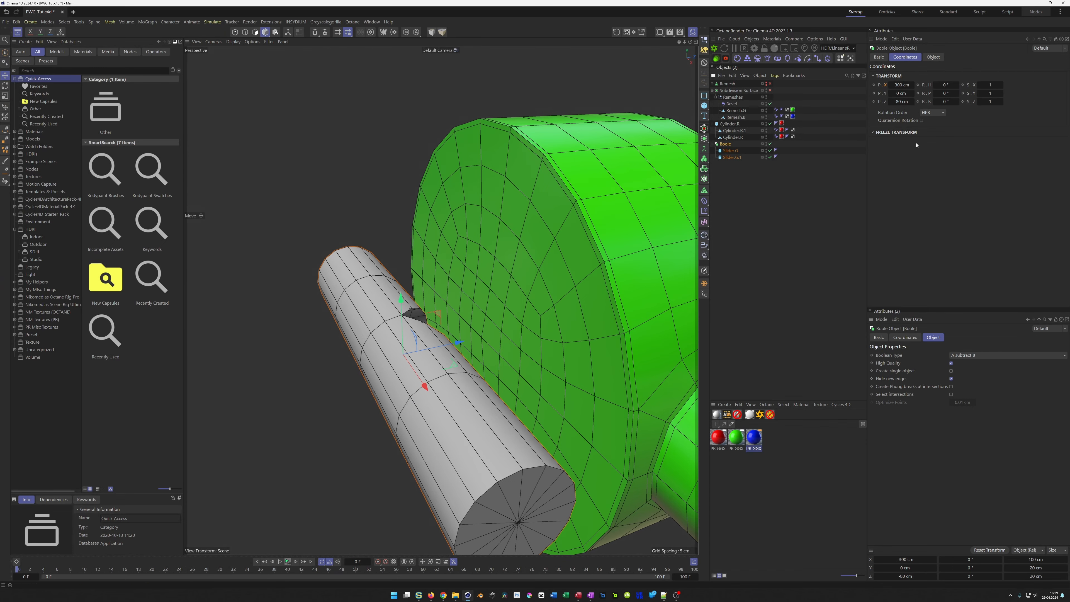
- Set the Boole's type to A union B and make it create a single object
{"action": "left_click", "coordinate": [933, 58]}
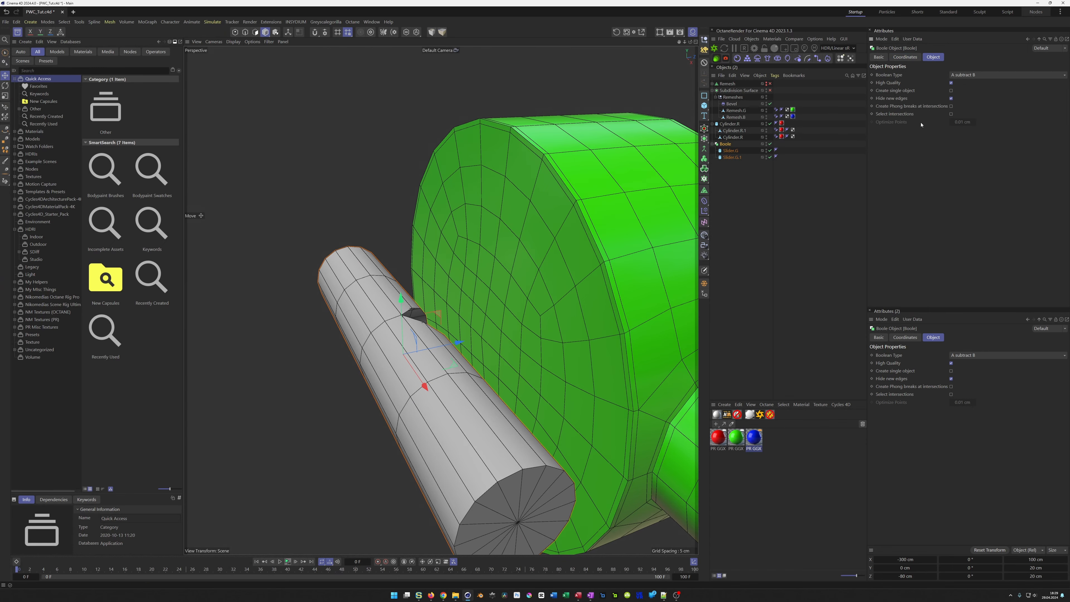
{"action": "left_click", "coordinate": [966, 77]}
{"action": "left_click", "coordinate": [969, 84]}
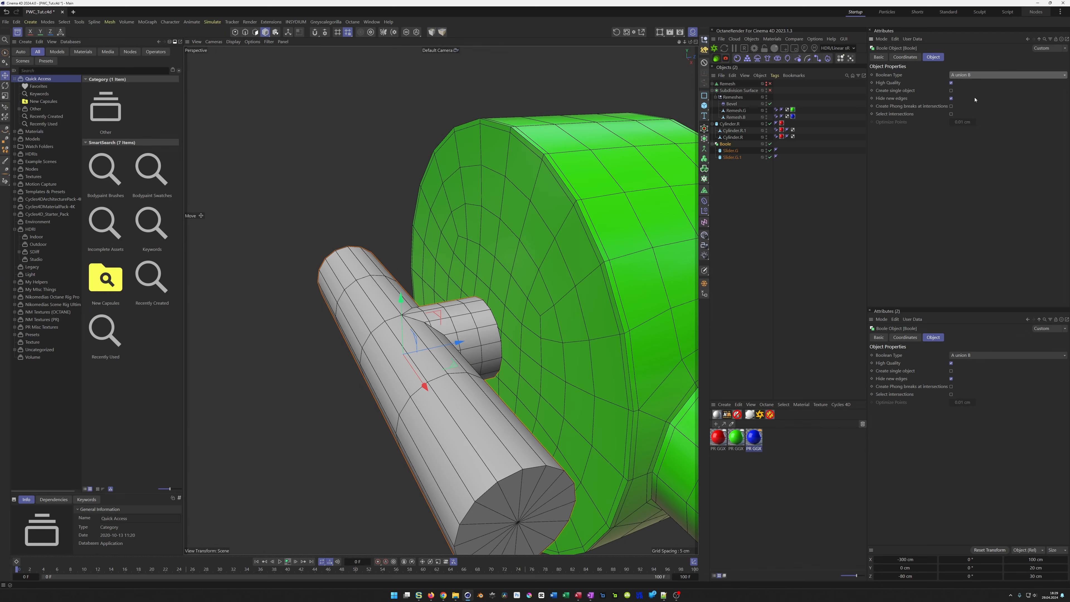
{"action": "left_click", "coordinate": [951, 91]}
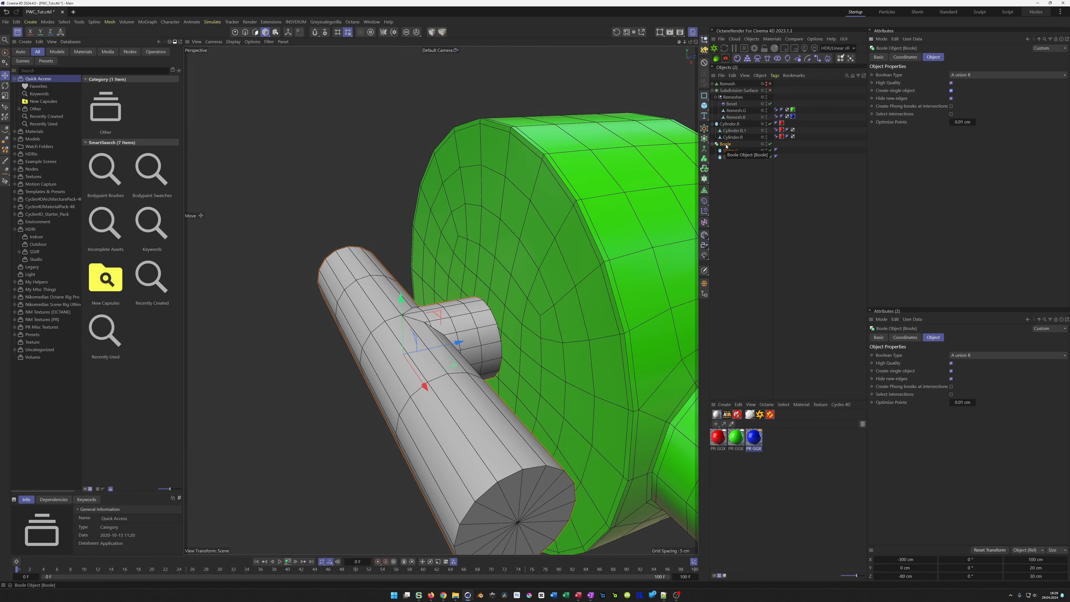
- Add a Remesh generator as parent of the Boole with 200% mesh density, 0% adaptiveness and hard-edge detection set to Shading
{"action": "left_click", "coordinate": [705, 193], "text": "alt"}
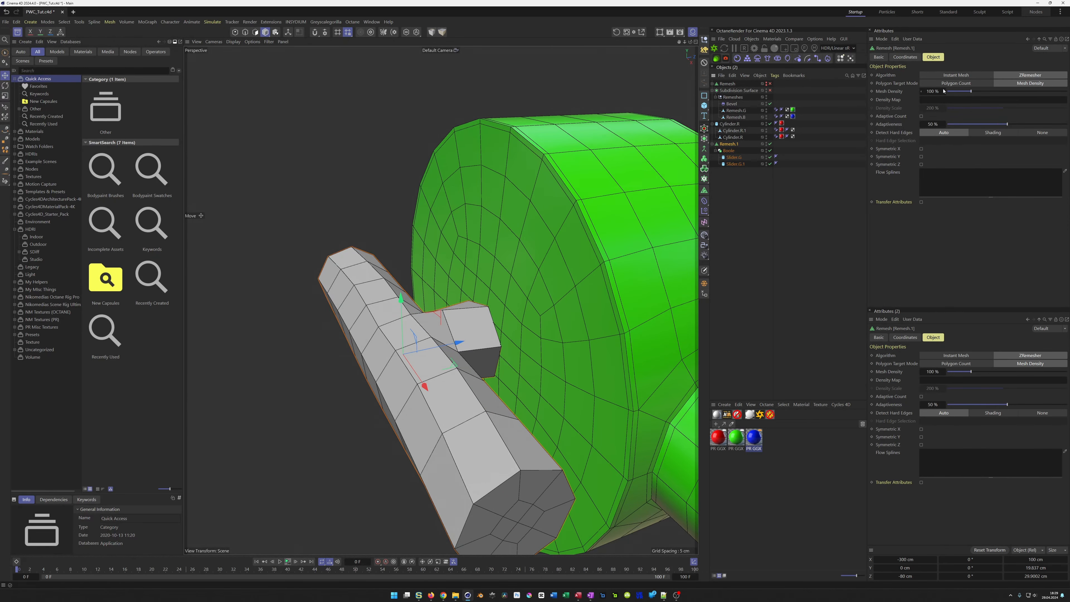
{"action": "left_click_drag", "start_coordinate": [931, 92], "coordinate": [931, 92]}
{"action": "double_click", "coordinate": [930, 92]}
{"action": "type", "text": "200"}
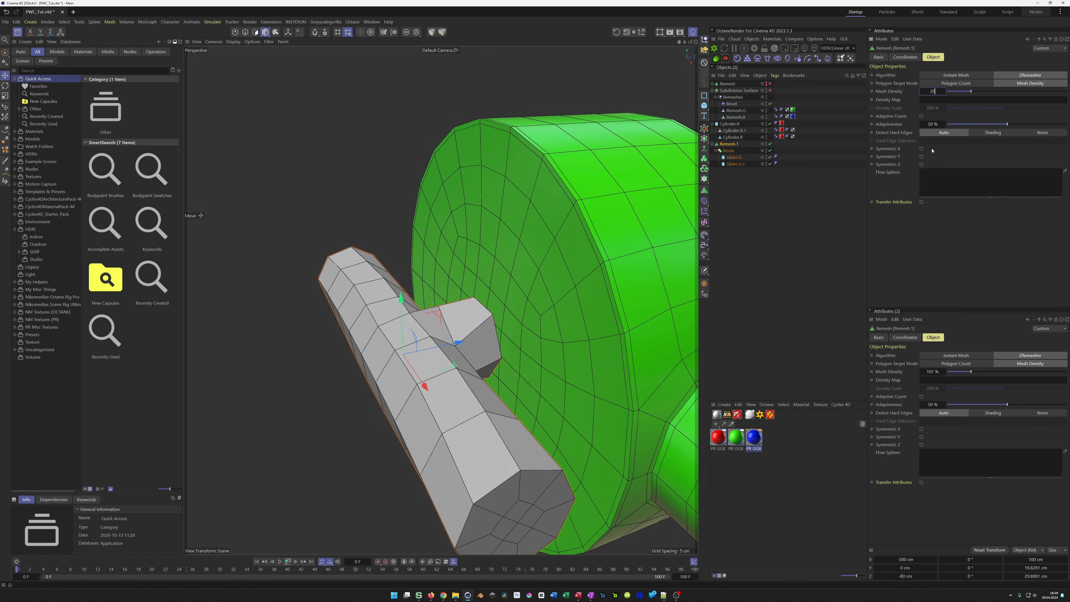
{"action": "key", "text": "Return"}
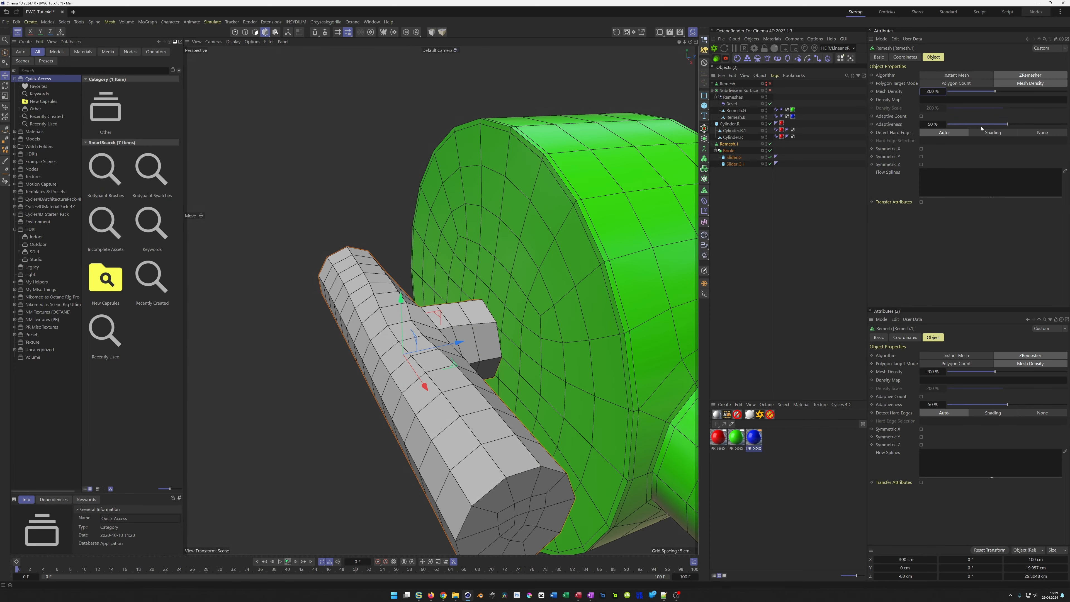
{"action": "left_click_drag", "start_coordinate": [978, 125], "coordinate": [900, 134]}
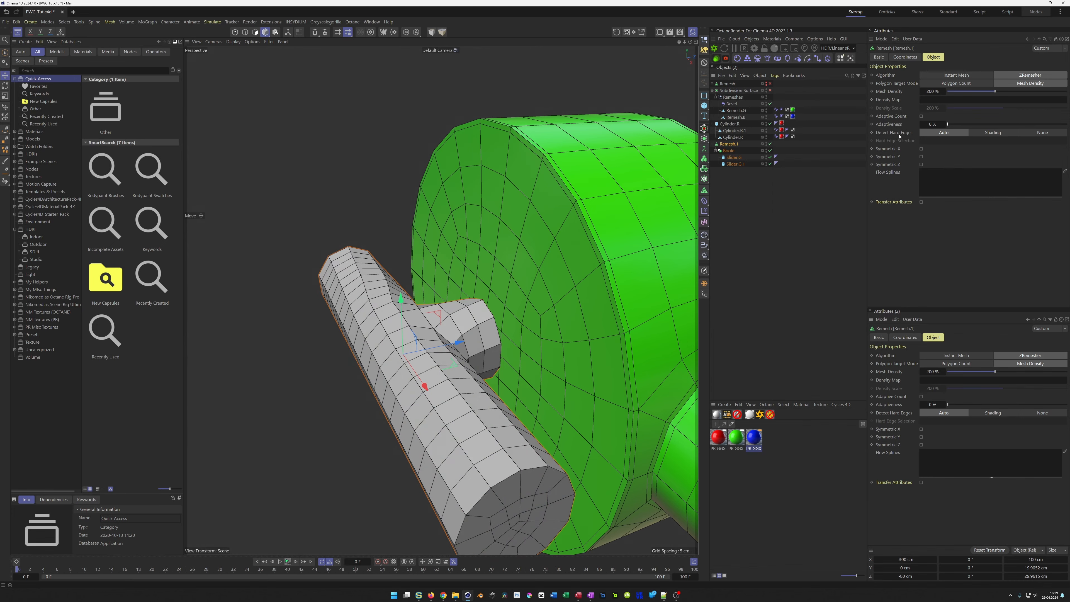
{"action": "left_click", "coordinate": [993, 132]}
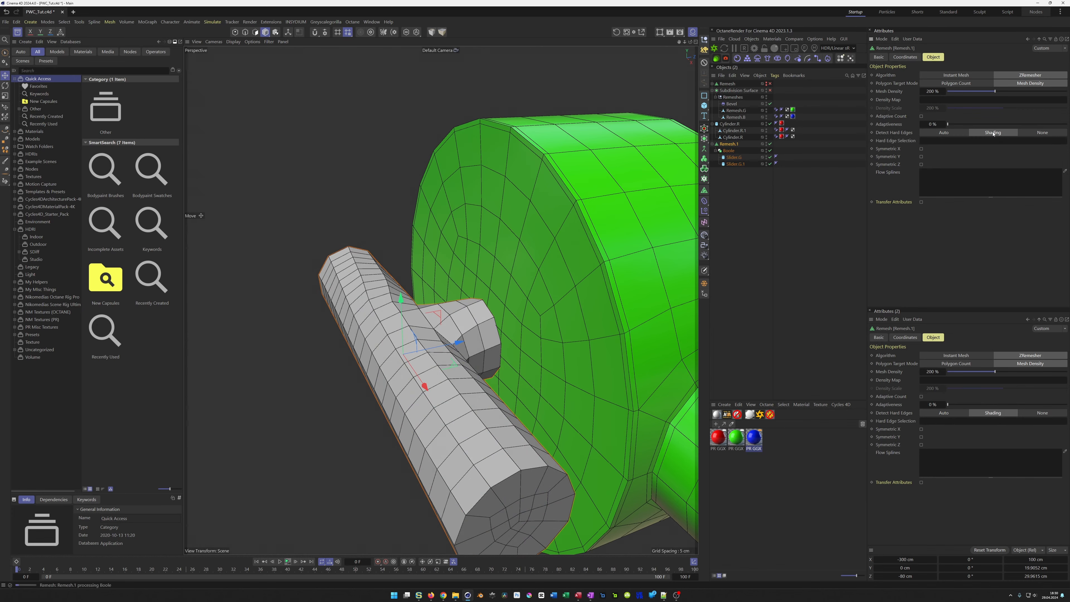
- Enable X symmetry for the Remesh of the joined cylinders
{"action": "mouse_move", "coordinate": [522, 320]}
{"action": "left_mouse_down", "text": "alt"}
{"action": "mouse_move", "coordinate": [503, 323]}
{"action": "mouse_move", "coordinate": [404, 252]}
{"action": "left_mouse_up", "text": "alt"}
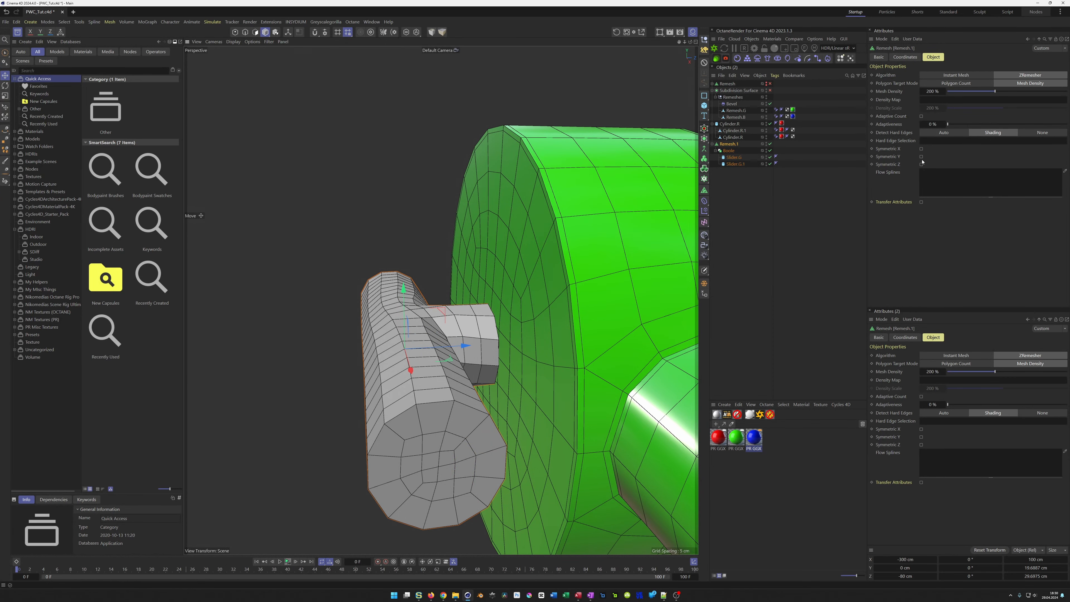
{"action": "left_click", "coordinate": [921, 149]}
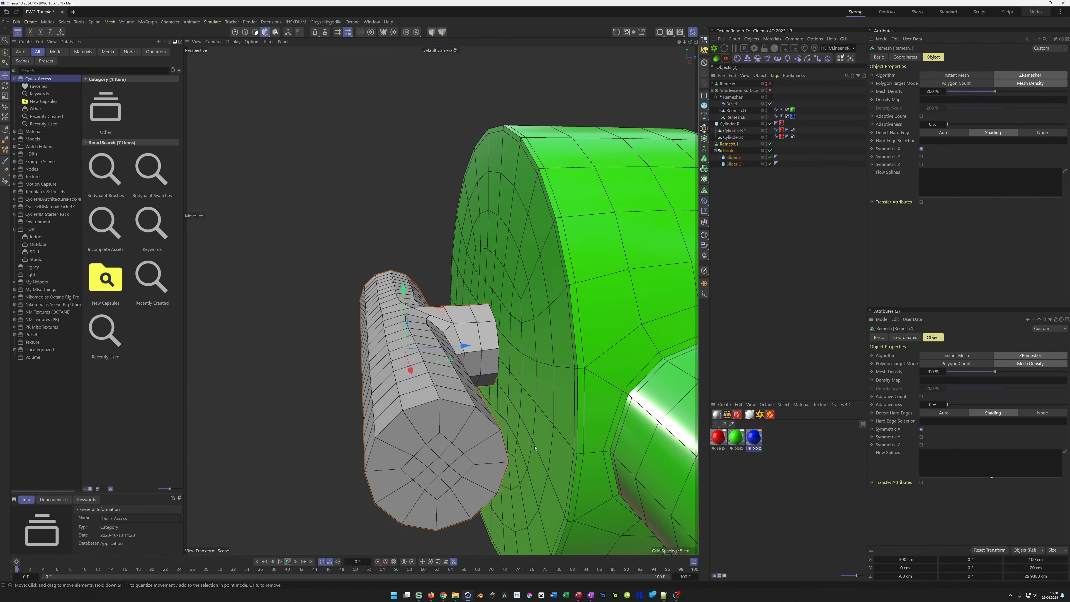
- Try Z symmetry and Y symmetry on the Remesh, switching each one off again
{"action": "left_click", "coordinate": [921, 165]}
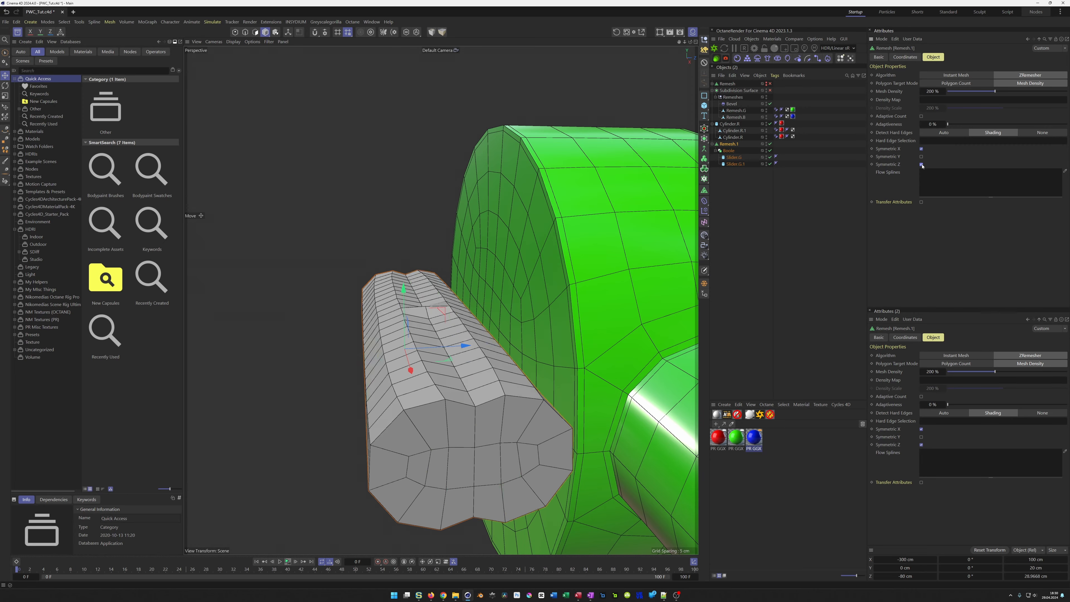
{"action": "left_click", "coordinate": [921, 164]}
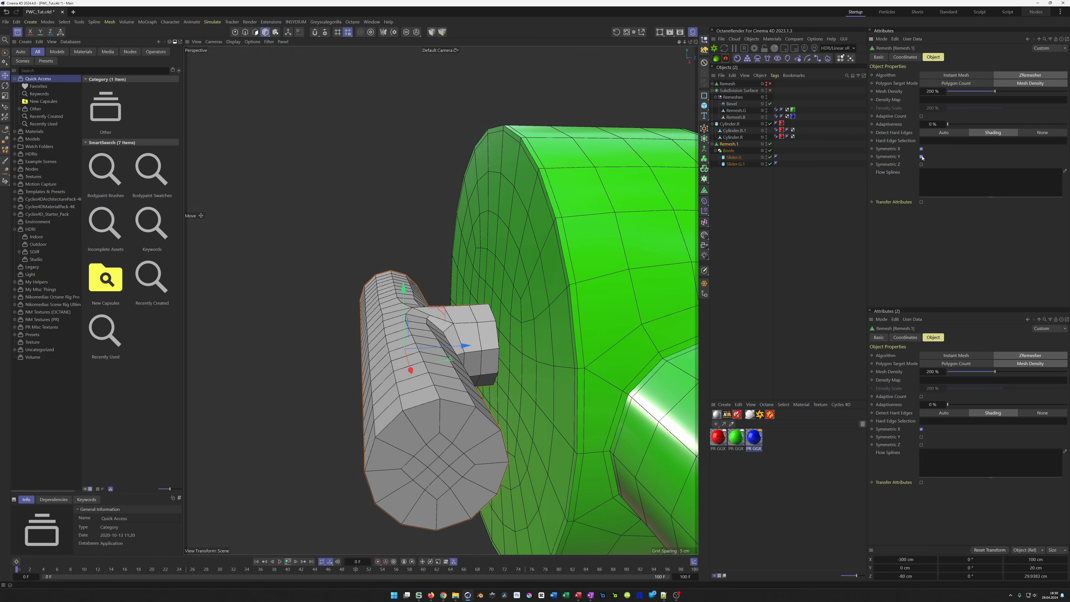
{"action": "left_click", "coordinate": [921, 156]}
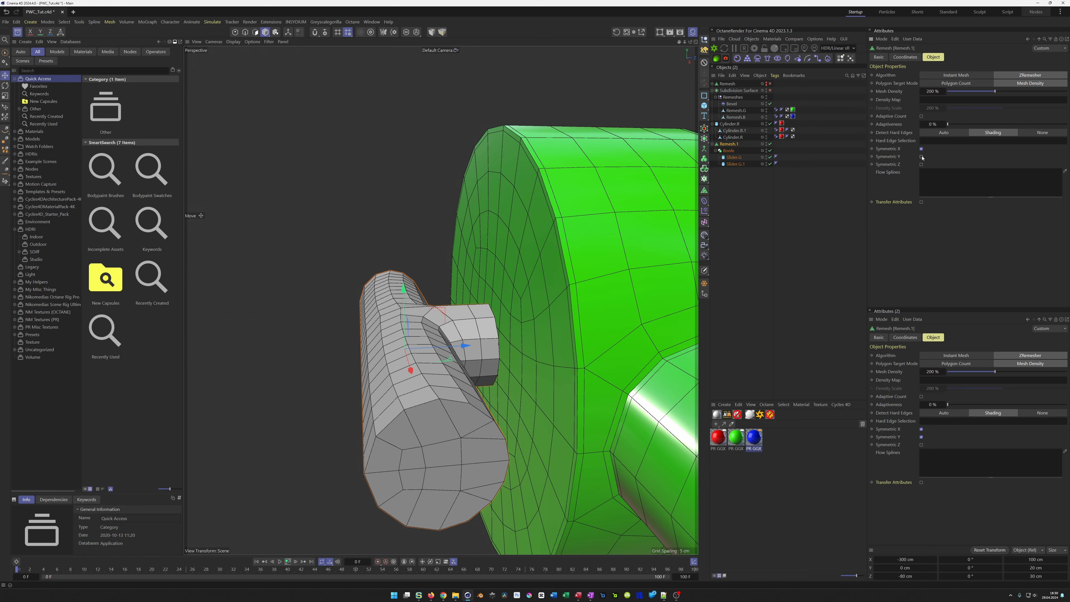
{"action": "left_click", "coordinate": [922, 157]}
{"action": "mouse_move", "coordinate": [463, 347]}
{"action": "left_mouse_down", "text": "alt"}
{"action": "mouse_move", "coordinate": [486, 340]}
{"action": "mouse_move", "coordinate": [481, 321]}
{"action": "mouse_move", "coordinate": [252, 352]}
{"action": "mouse_move", "coordinate": [484, 340]}
{"action": "mouse_move", "coordinate": [459, 355]}
{"action": "left_mouse_up", "text": "alt"}
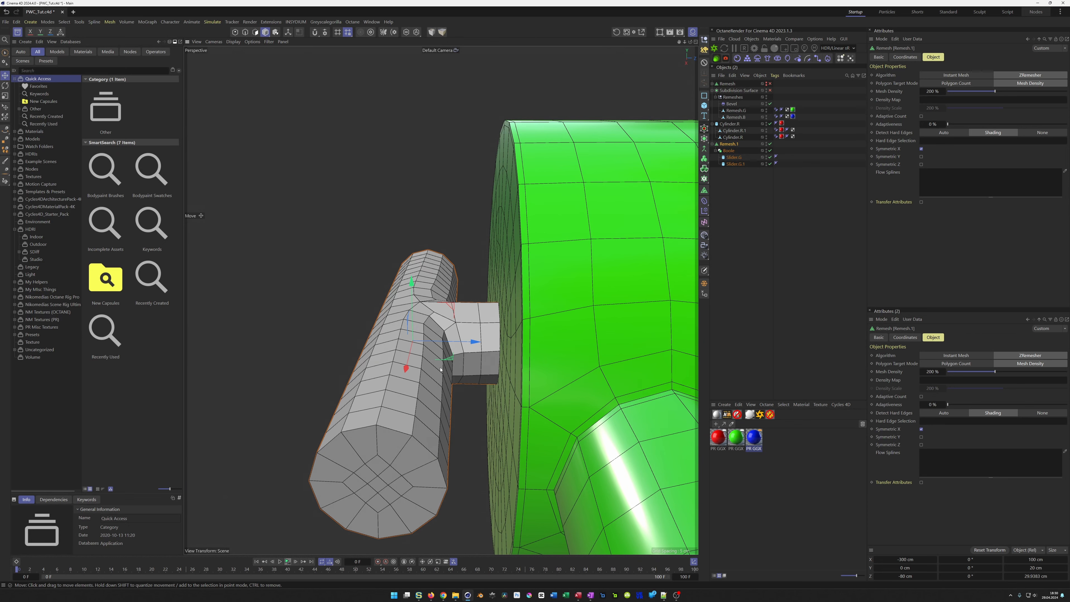
- Try a mesh density of 300% on the Remesh, and undo the change
{"action": "left_click", "coordinate": [932, 91]}
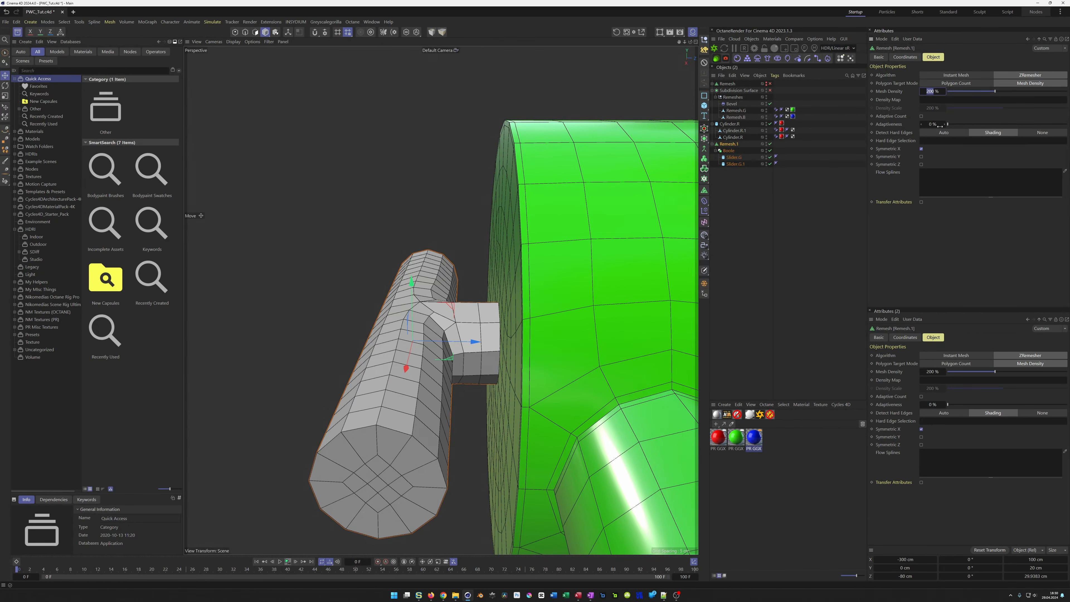
{"action": "type", "text": "300"}
{"action": "key", "text": "Return"}
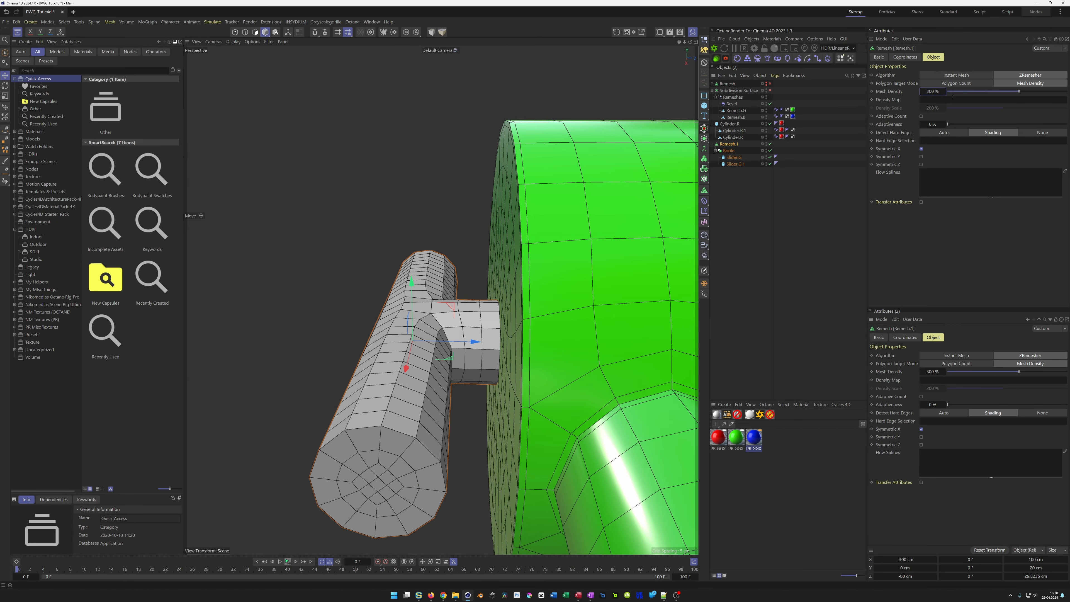
{"action": "key", "text": "ctrl+z"}
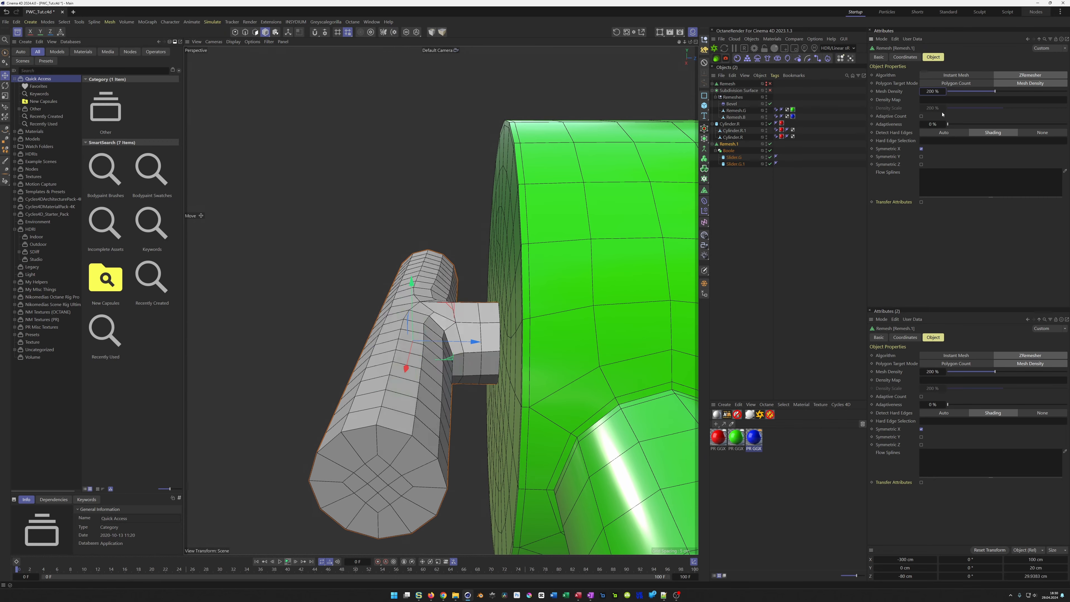
- Compare hard-edge detection set to Auto, Shading and None on the Remesh, and return it to Shading
{"action": "left_click", "coordinate": [943, 133]}
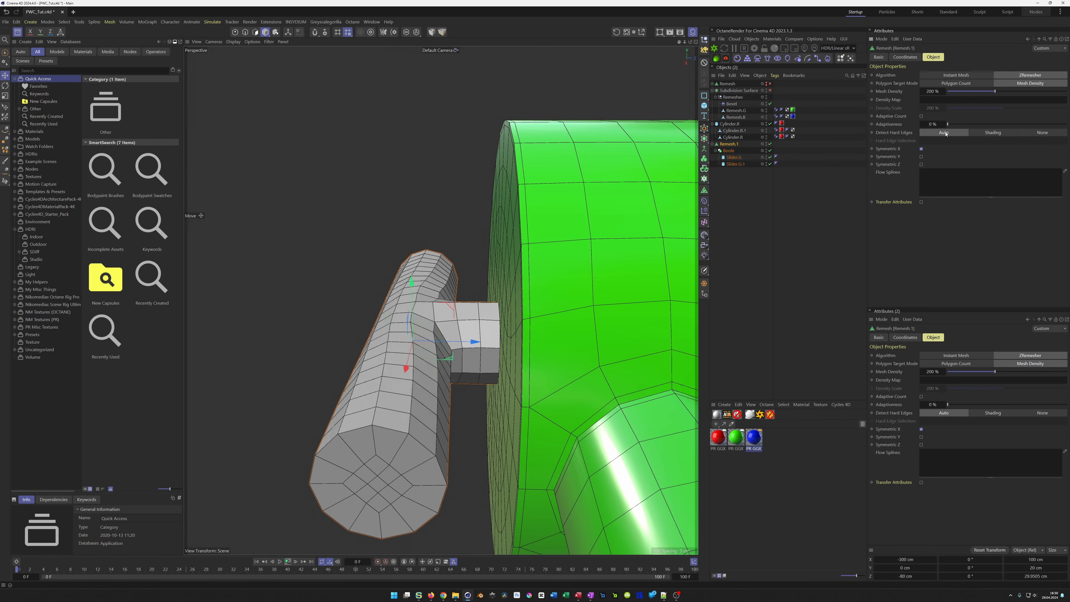
{"action": "left_click", "coordinate": [985, 133]}
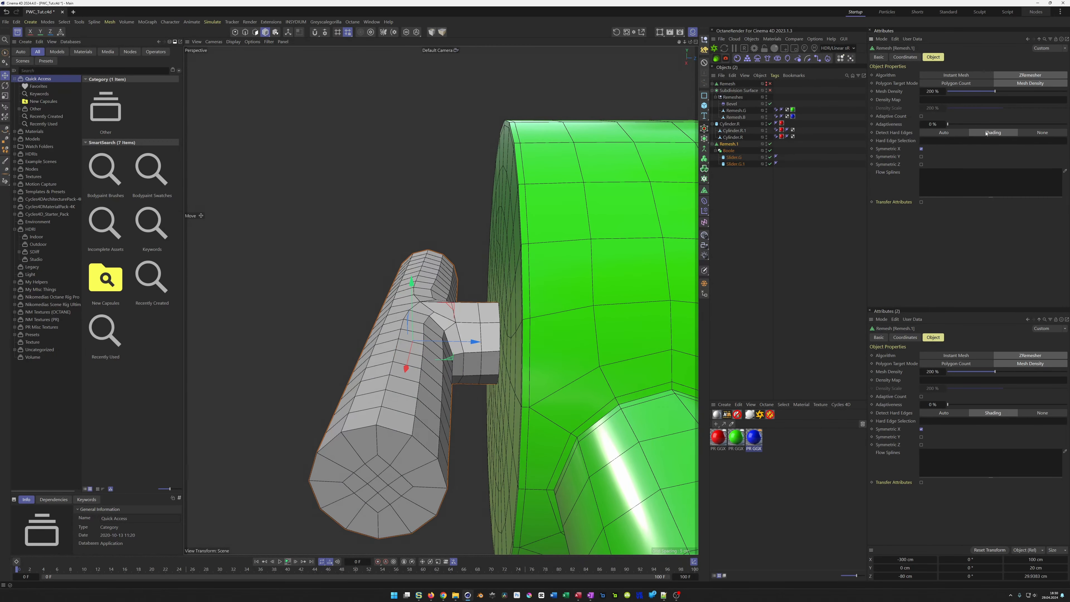
{"action": "left_click", "coordinate": [1032, 133]}
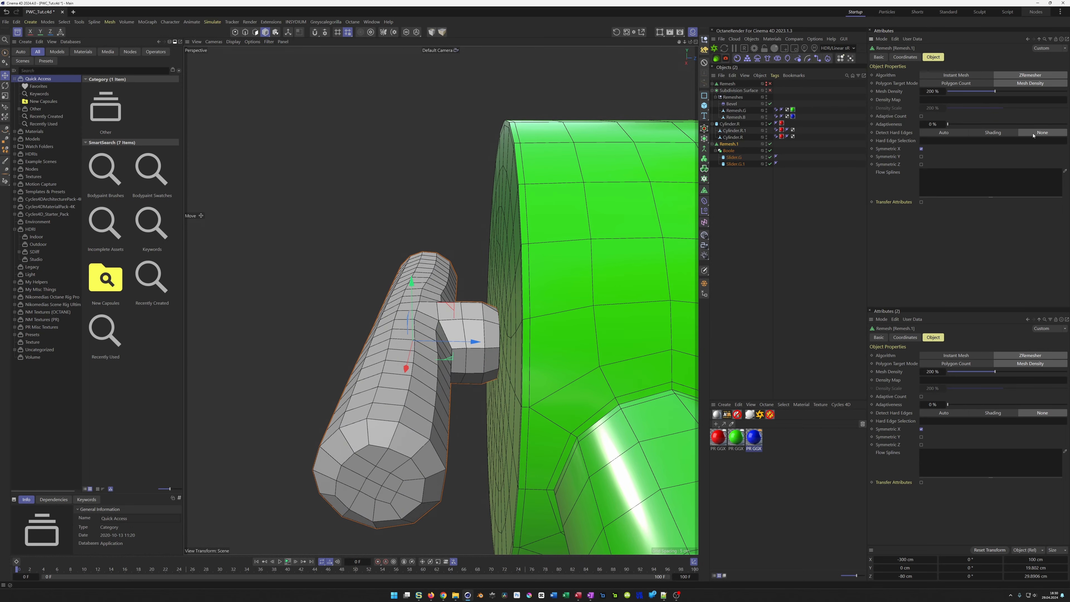
{"action": "left_click", "coordinate": [1012, 134]}
{"action": "left_click_drag", "start_coordinate": [447, 344], "coordinate": [394, 325], "text": "alt"}
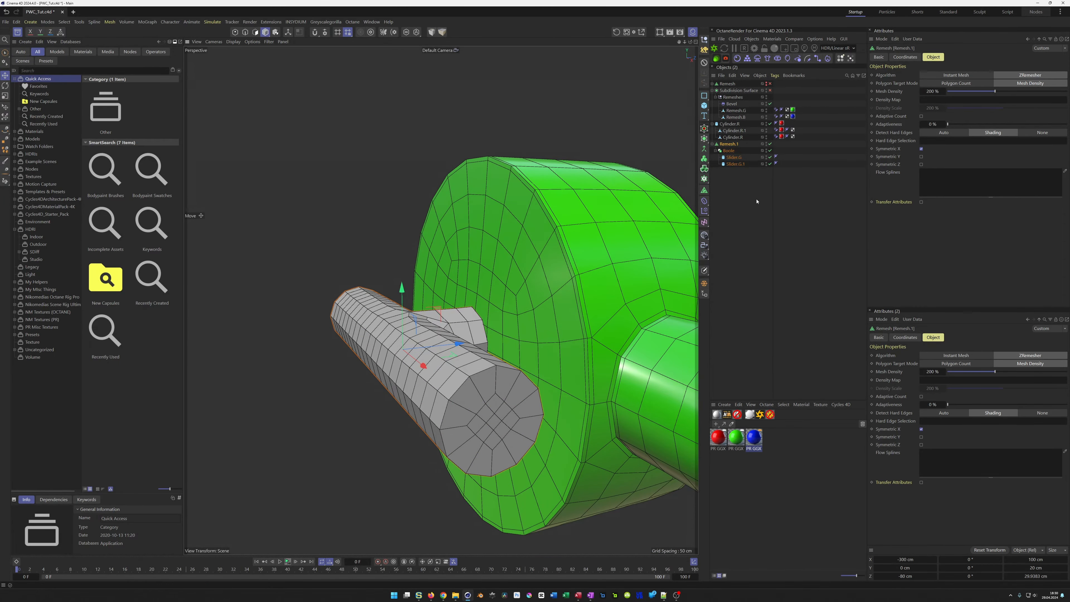
- Create a polygon object from the Remesh generator's current state, then hide, disable and collapse the original generator
{"action": "left_click", "coordinate": [730, 152]}
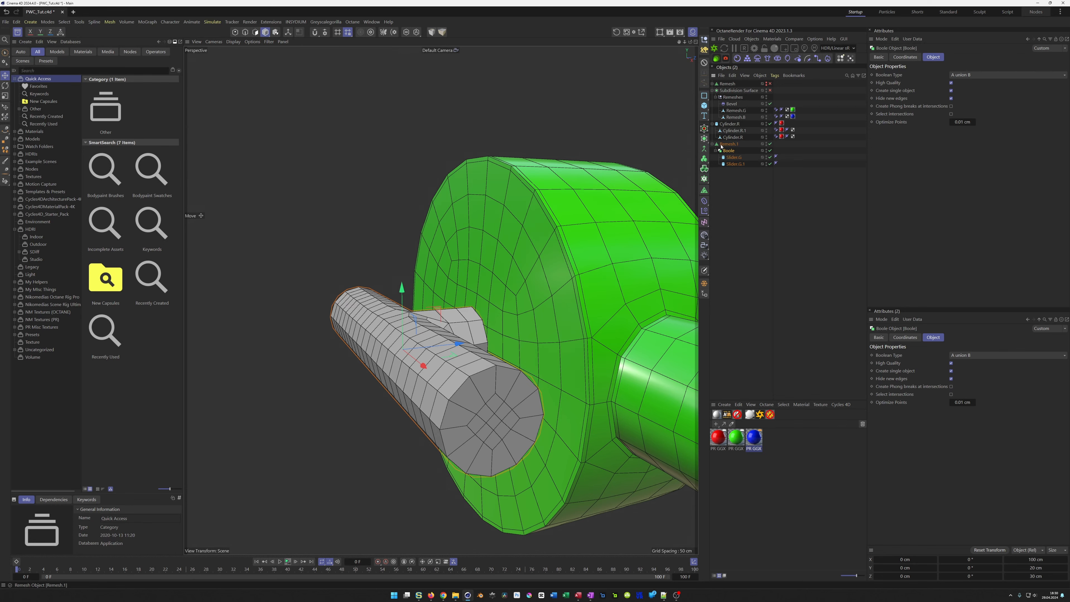
{"action": "left_click", "coordinate": [731, 145]}
{"action": "mouse_move", "coordinate": [466, 345]}
{"action": "left_mouse_down", "text": "alt"}
{"action": "mouse_move", "coordinate": [474, 334]}
{"action": "mouse_move", "coordinate": [417, 337]}
{"action": "mouse_move", "coordinate": [465, 331]}
{"action": "left_mouse_up", "text": "alt"}
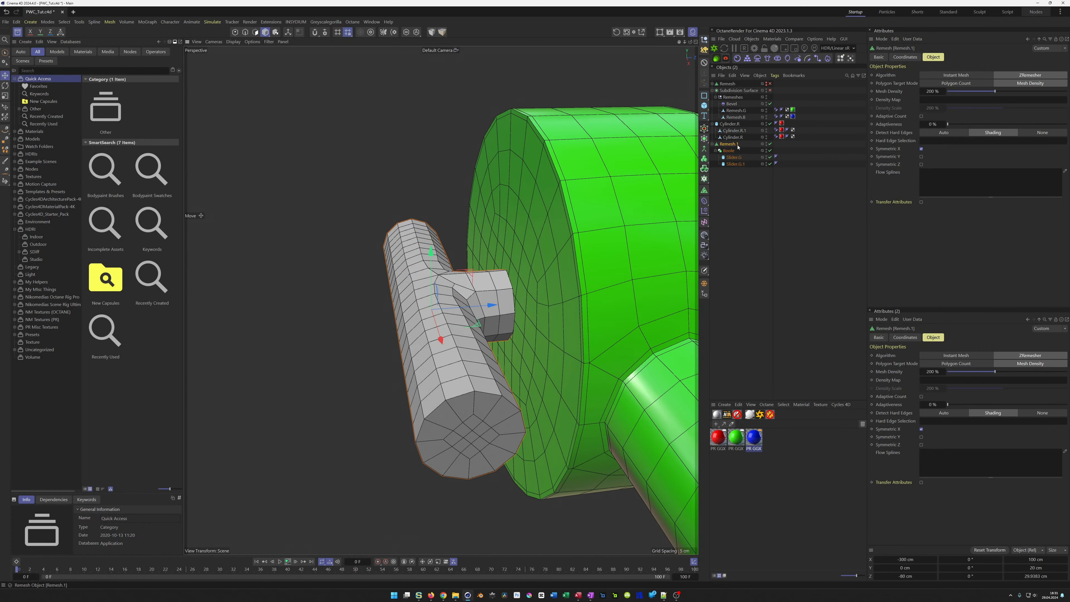
{"action": "left_click", "coordinate": [705, 284]}
{"action": "left_click", "coordinate": [712, 144]}
{"action": "left_click", "coordinate": [712, 144]}
{"action": "left_click", "coordinate": [770, 144]}
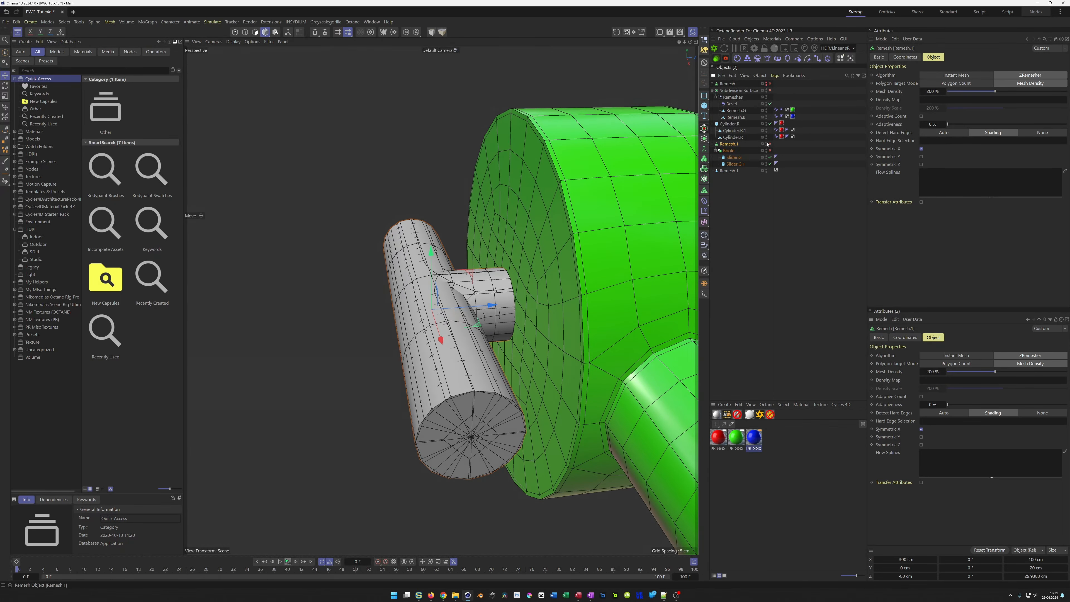
{"action": "left_click", "coordinate": [712, 144]}
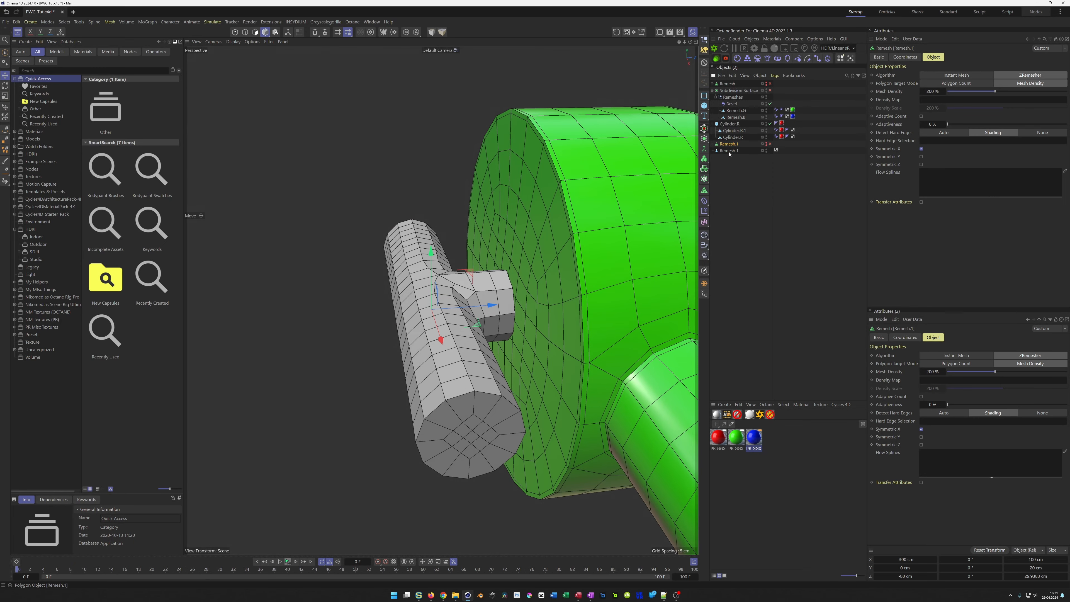
- Rename the new polygon object to Slider.G and copy the green material from Remesh.G onto it
{"action": "left_click", "coordinate": [730, 151]}
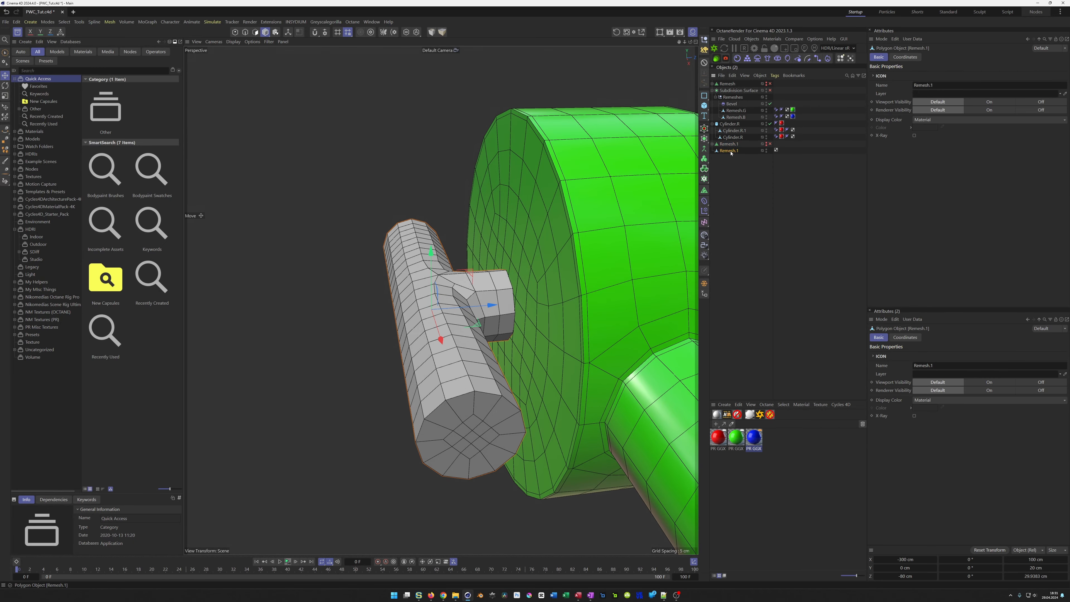
{"action": "double_click", "coordinate": [730, 151]}
{"action": "type", "text": "Slider.G"}
{"action": "key", "text": "Return"}
{"action": "left_click", "coordinate": [793, 110]}
{"action": "left_click_drag", "start_coordinate": [795, 156], "coordinate": [794, 158], "text": "ctrl"}
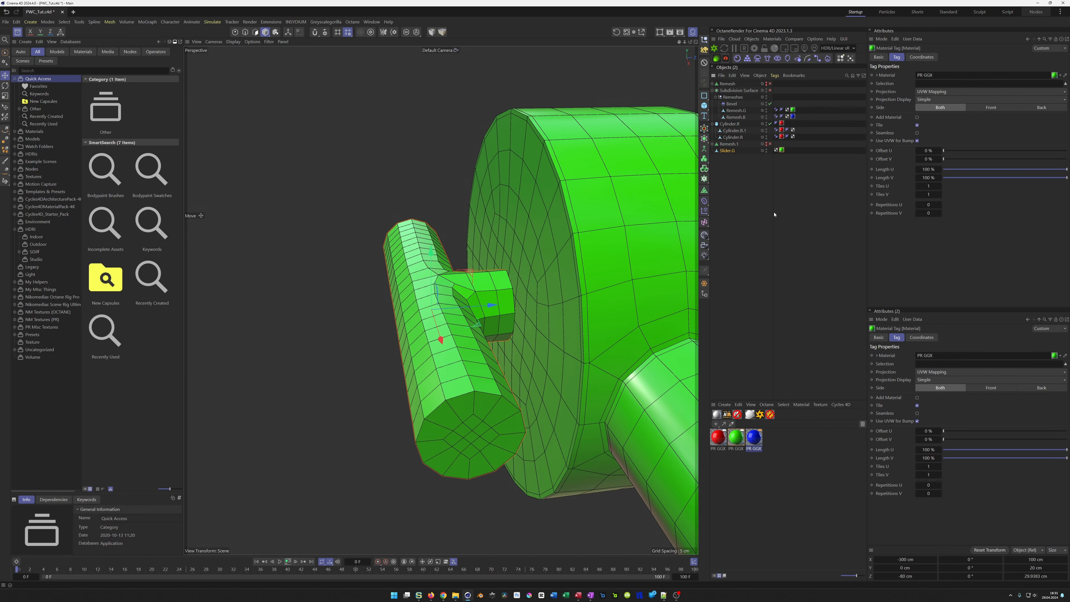
- Examine the mesh of the green slider and how it meets the green wheel from several angles
{"action": "left_click_drag", "start_coordinate": [642, 298], "coordinate": [686, 291], "text": "alt"}
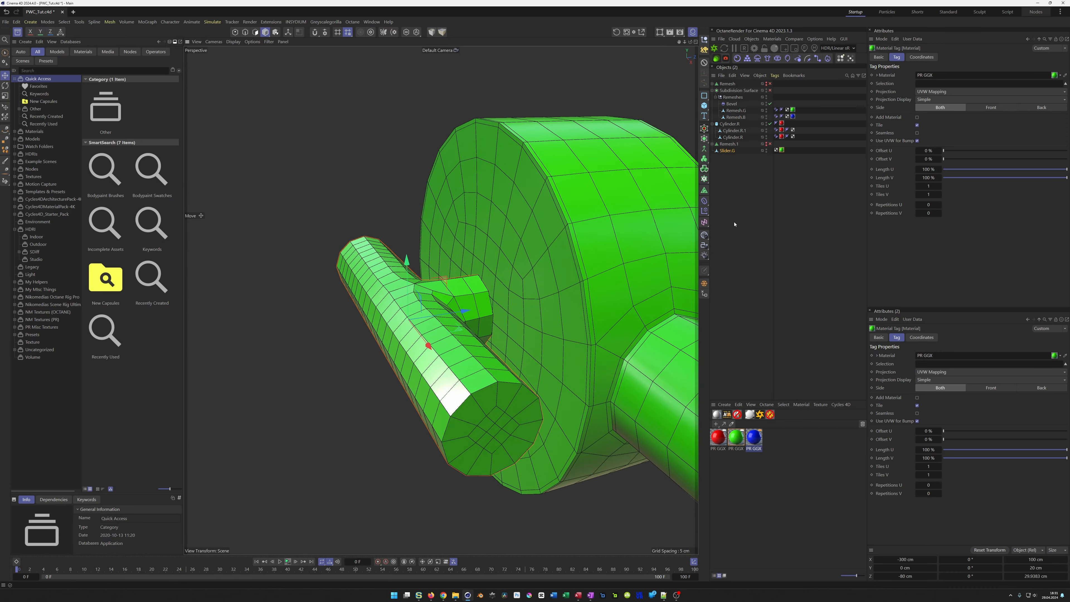
{"action": "left_click", "coordinate": [728, 151]}
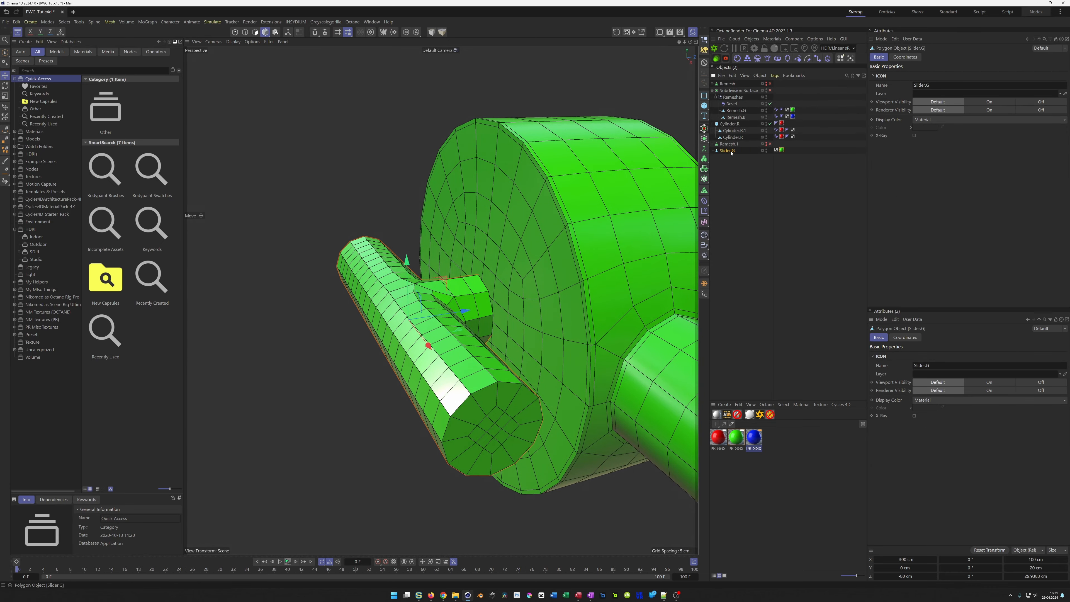
{"action": "left_click_drag", "start_coordinate": [421, 333], "coordinate": [463, 314], "text": "alt"}
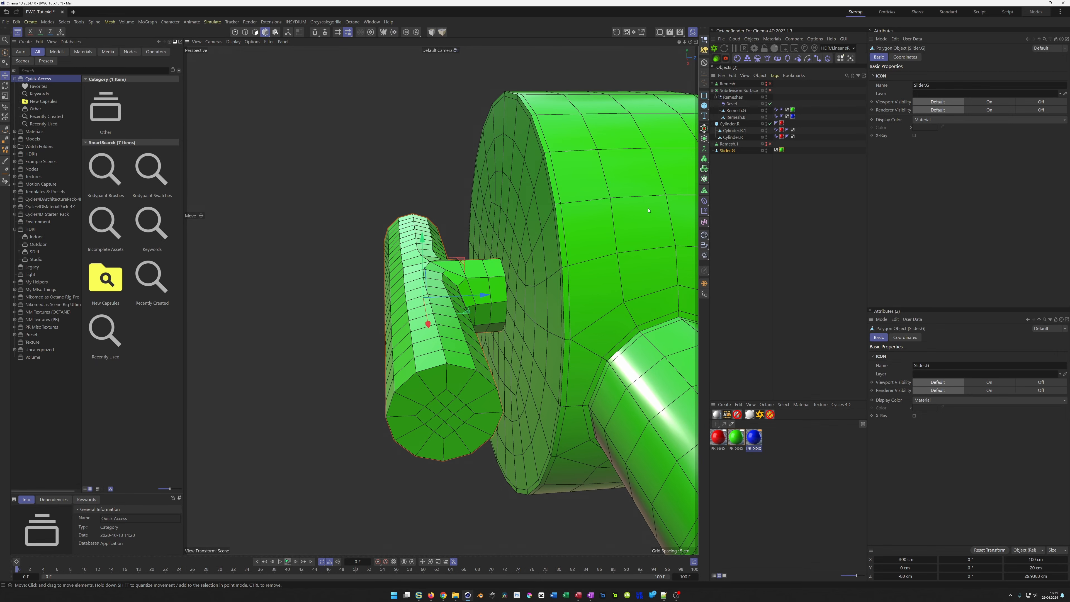
{"action": "scroll", "coordinate": [476, 285], "scroll_direction": "down", "scroll_amount": 5}
{"action": "left_click_drag", "start_coordinate": [475, 286], "coordinate": [441, 286], "text": "alt"}
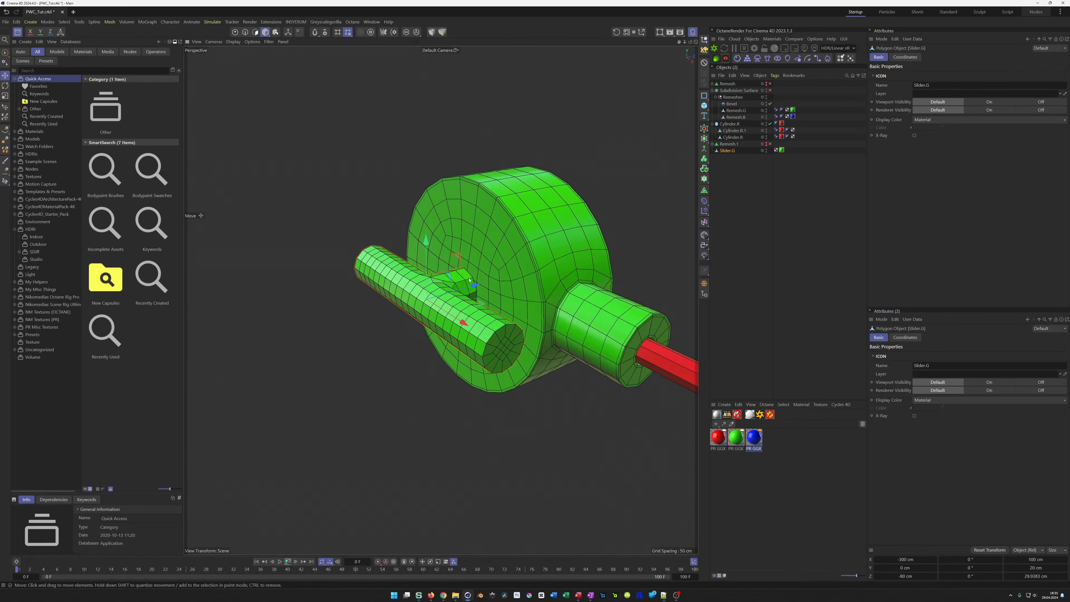
{"action": "middle_click_drag", "start_coordinate": [495, 273], "coordinate": [461, 287], "text": "alt"}
{"action": "left_click_drag", "start_coordinate": [462, 288], "coordinate": [475, 282], "text": "alt"}
{"action": "scroll", "coordinate": [475, 282], "scroll_direction": "down", "scroll_amount": 4}
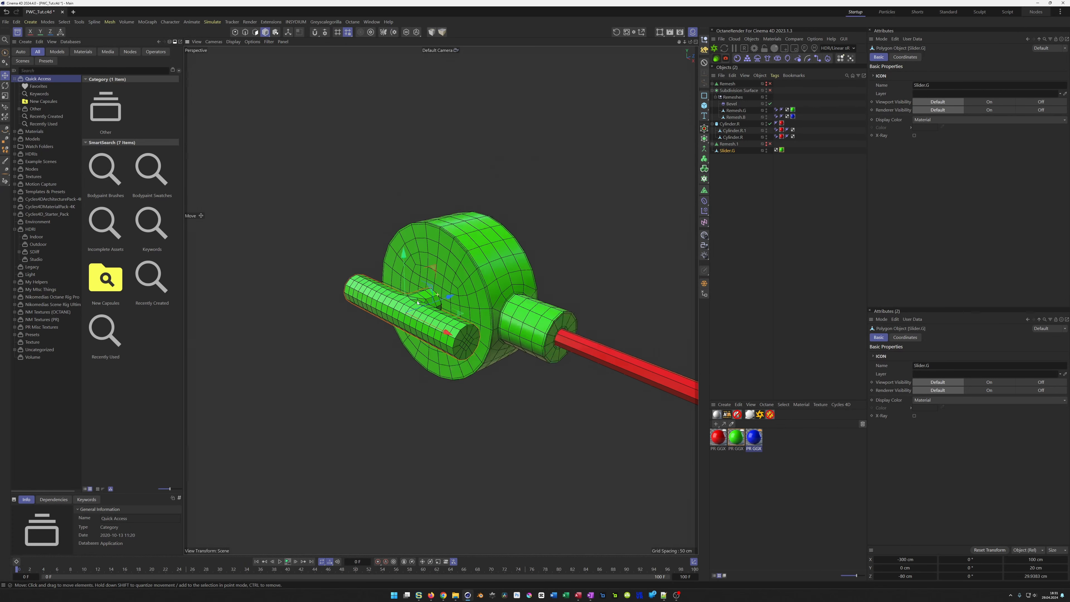
- Duplicate Slider.G as Slider.B and replace its material with the blue one from Remesh.B
{"action": "left_click_drag", "start_coordinate": [727, 150], "coordinate": [735, 157], "text": "ctrl"}
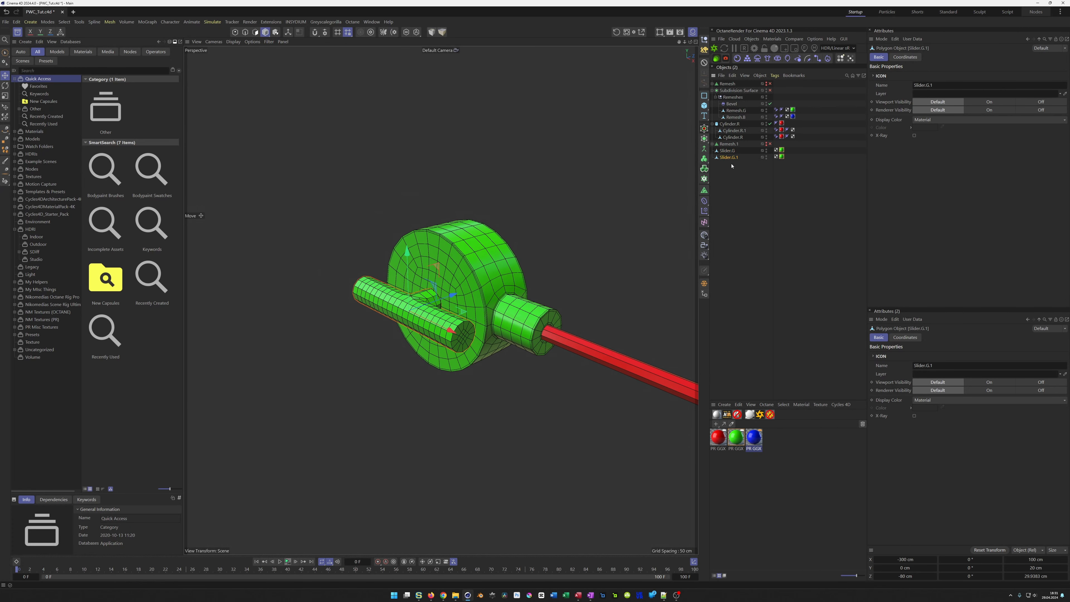
{"action": "double_click", "coordinate": [735, 159]}
{"action": "key", "text": "Right"}
{"action": "key", "text": "shift+Left"}
{"action": "key", "text": "shift+Left"}
{"action": "key", "text": "shift+Left"}
{"action": "type", "text": "B"}
{"action": "key", "text": "Return"}
{"action": "left_click_drag", "start_coordinate": [784, 157], "coordinate": [783, 157]}
- Place Slider.B at the blue wheel's centre by parenting it to Remesh.B, resetting its transform, and moving it back out of the hierarchy
{"action": "scroll", "coordinate": [450, 330], "scroll_direction": "down", "scroll_amount": 10}
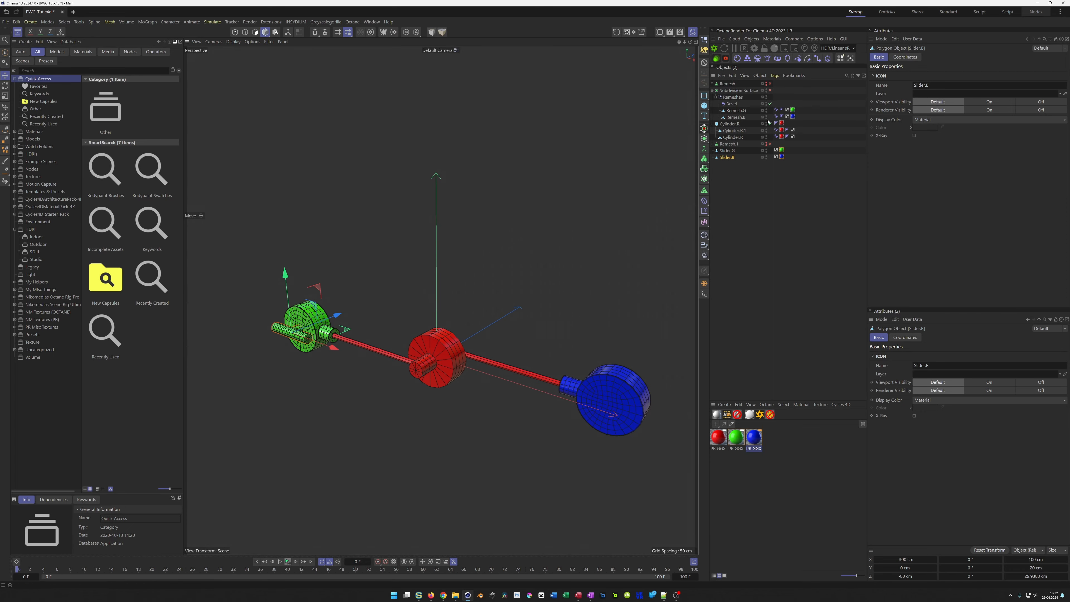
{"action": "left_click_drag", "start_coordinate": [728, 160], "coordinate": [740, 122]}
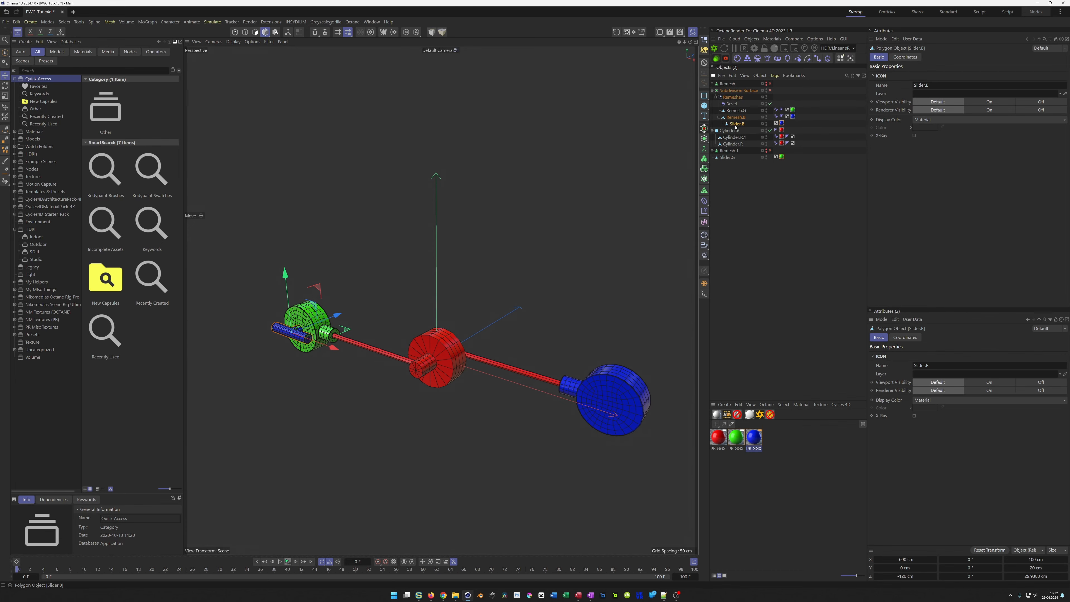
{"action": "left_click", "coordinate": [617, 32]}
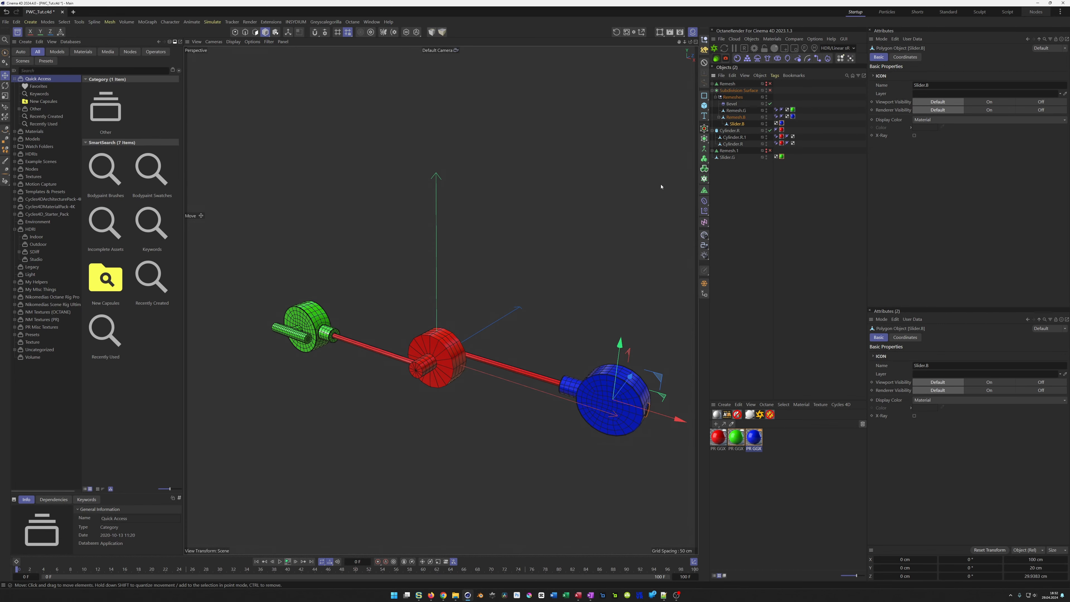
{"action": "left_click_drag", "start_coordinate": [736, 123], "coordinate": [733, 164]}
{"action": "middle_click_drag", "start_coordinate": [566, 401], "coordinate": [517, 392], "text": "alt"}
{"action": "mouse_move", "coordinate": [518, 392]}
{"action": "left_mouse_down", "text": "alt"}
{"action": "mouse_move", "coordinate": [543, 394]}
{"action": "mouse_move", "coordinate": [497, 396]}
{"action": "mouse_move", "coordinate": [534, 388]}
{"action": "left_mouse_up", "text": "alt"}
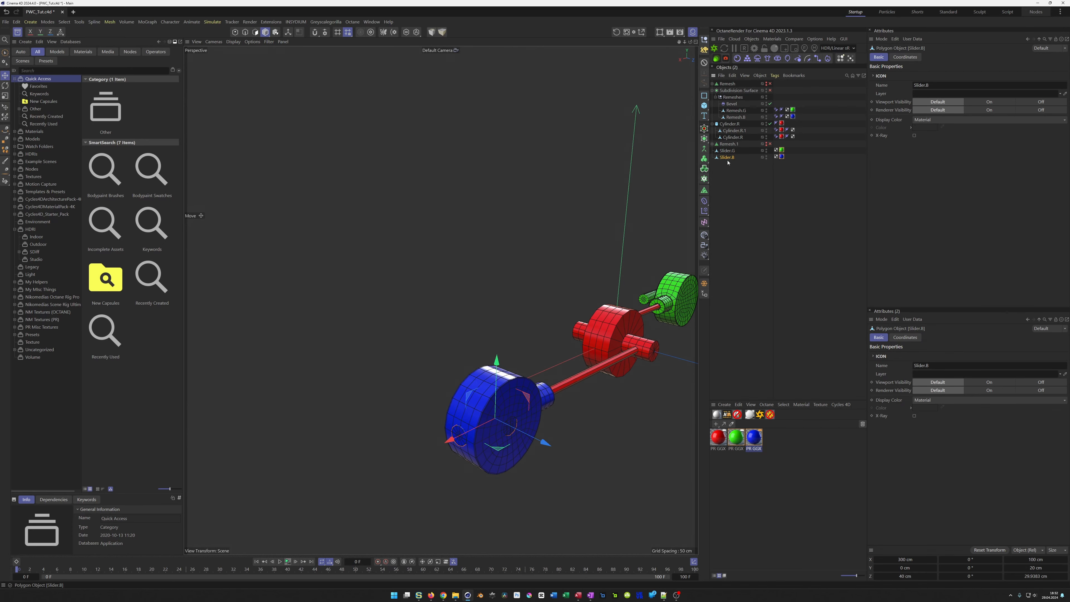
- Rotate Slider.B by -180° about its X axis and move it in the top view to 80 cm on Z, against the blue wheel's outer face
{"action": "key", "text": "r"}
{"action": "left_click_drag", "start_coordinate": [506, 389], "coordinate": [483, 448]}
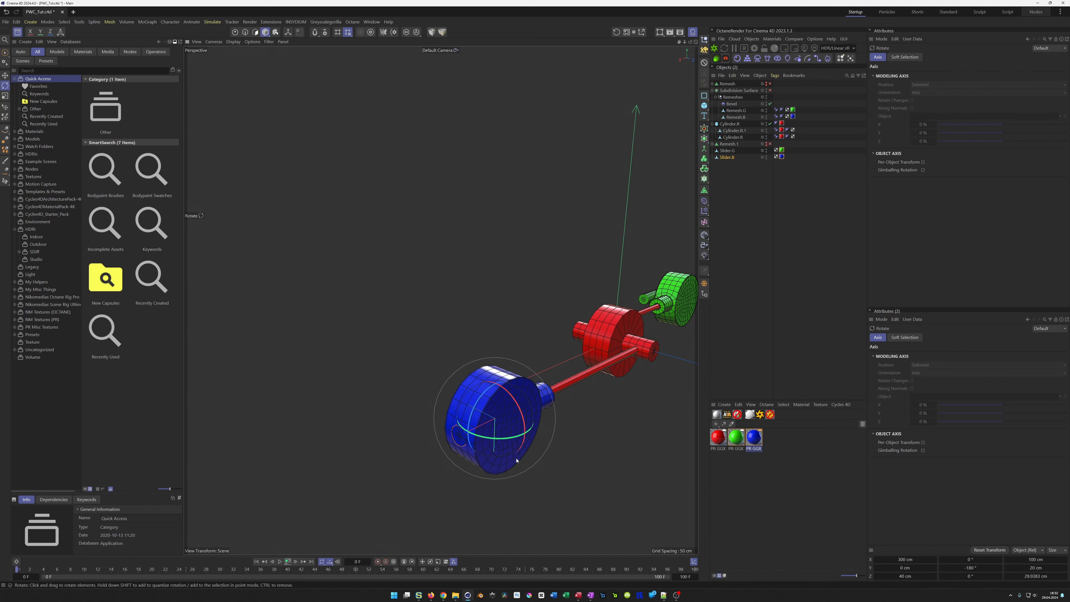
{"action": "key", "text": "e"}
{"action": "middle_click", "coordinate": [533, 396]}
{"action": "middle_click", "coordinate": [554, 246]}
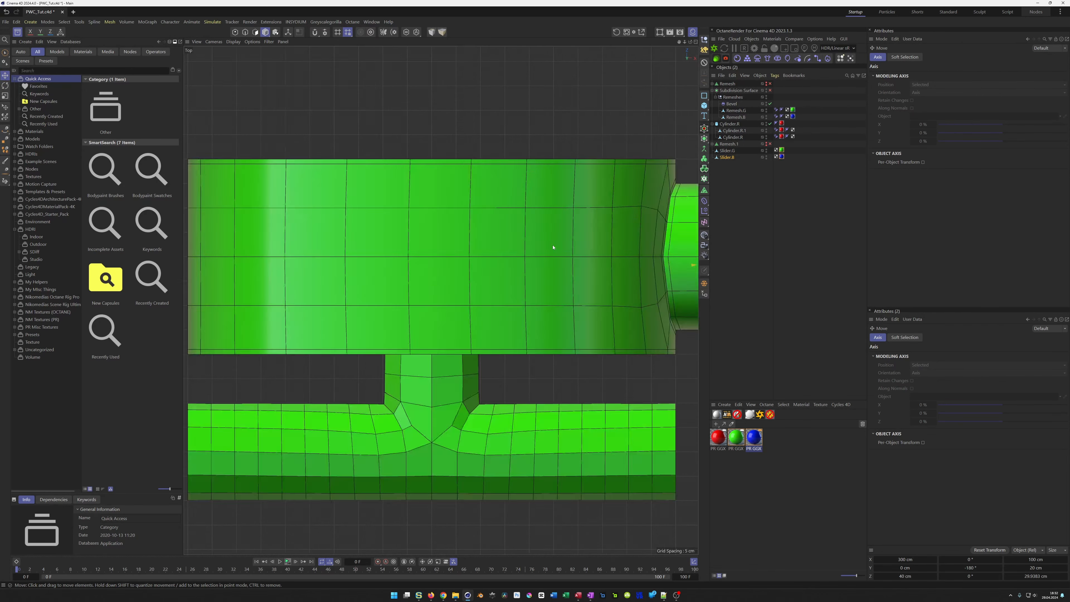
{"action": "right_click_drag", "start_coordinate": [521, 267], "coordinate": [415, 295], "text": "alt"}
{"action": "scroll", "coordinate": [371, 338], "scroll_direction": "up", "scroll_amount": 15}
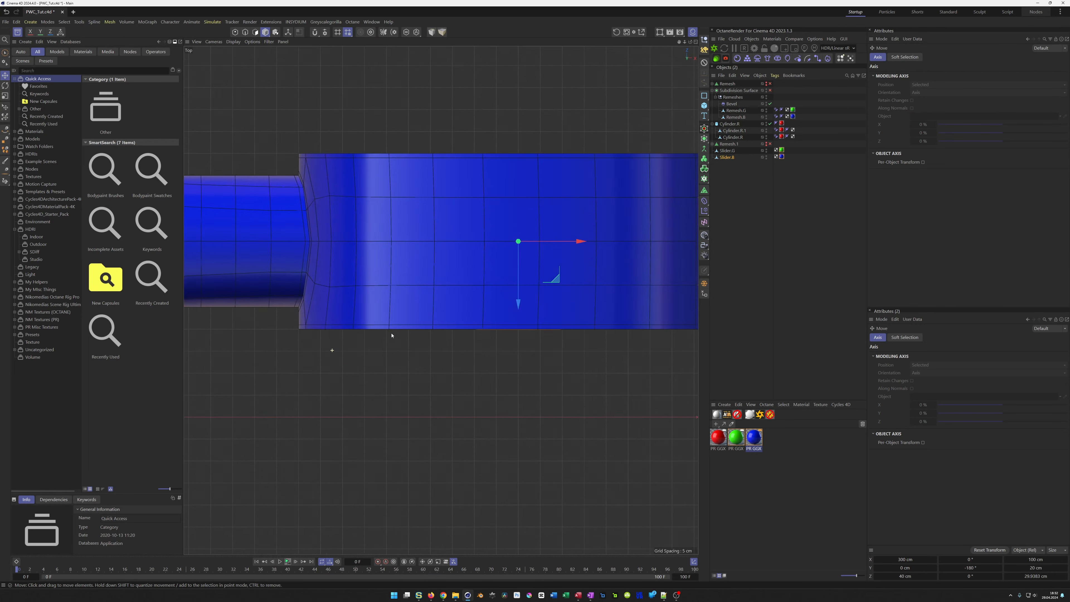
{"action": "right_click_drag", "start_coordinate": [370, 338], "coordinate": [373, 338], "text": "alt"}
{"action": "left_click_drag", "start_coordinate": [428, 356], "coordinate": [418, 260]}
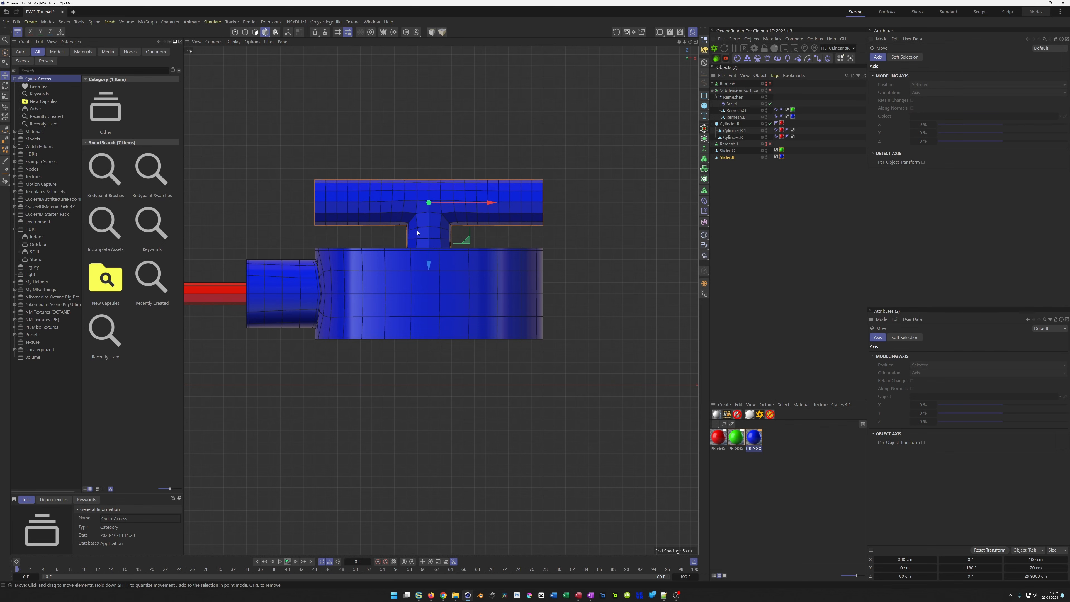
{"action": "scroll", "coordinate": [418, 232], "scroll_direction": "up", "scroll_amount": 6}
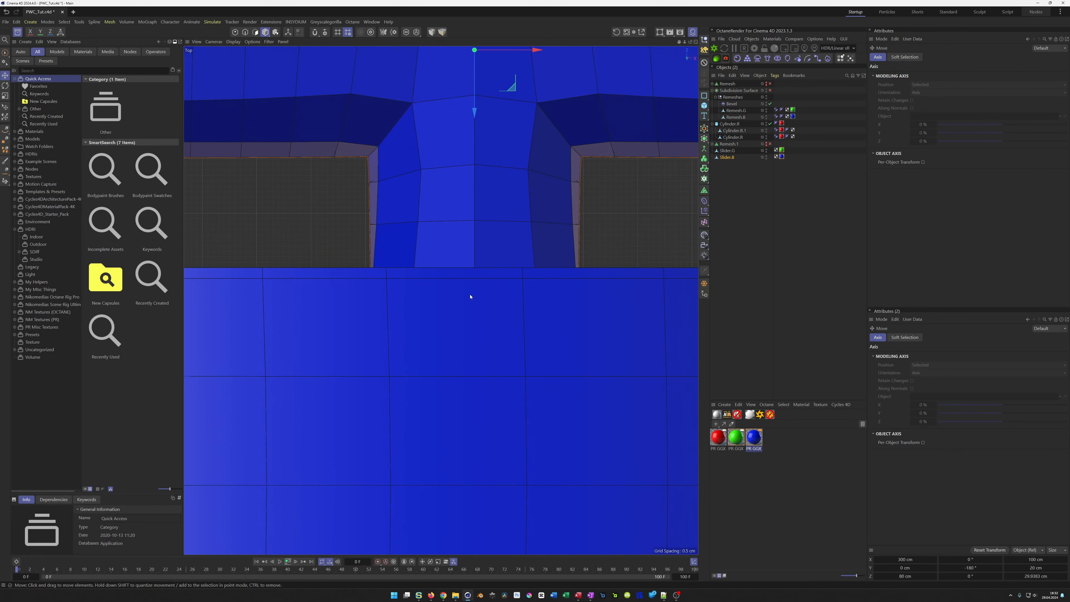
{"action": "middle_click", "coordinate": [470, 297]}
{"action": "middle_click", "coordinate": [385, 264]}
{"action": "left_click_drag", "start_coordinate": [482, 381], "coordinate": [399, 315], "text": "alt"}
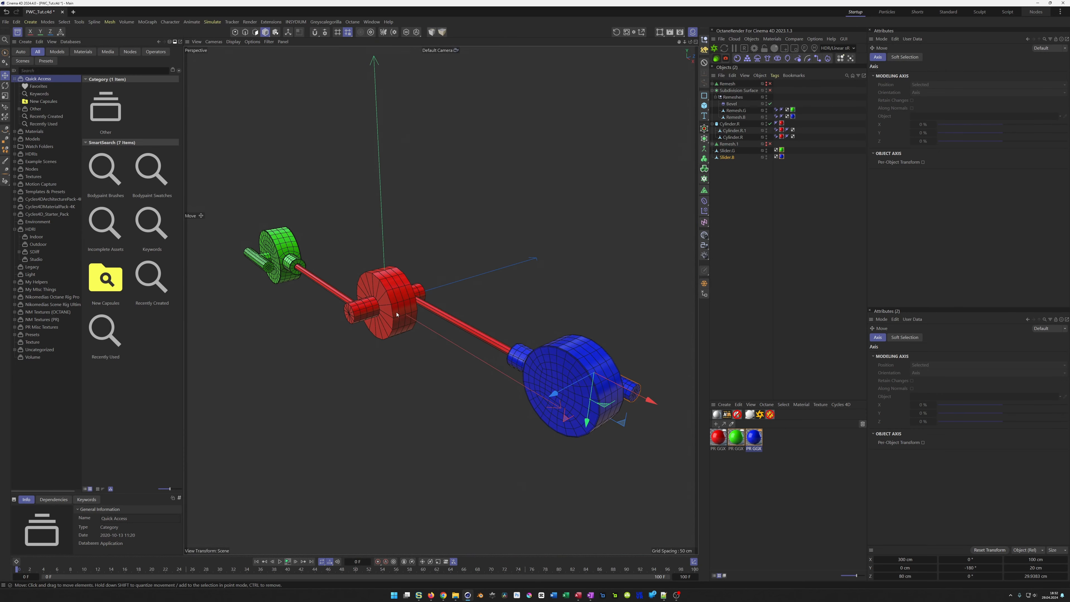
- Group Slider.G and Slider.B under a null named Slider and save the project
{"action": "middle_click_drag", "start_coordinate": [396, 314], "coordinate": [483, 333], "text": "alt"}
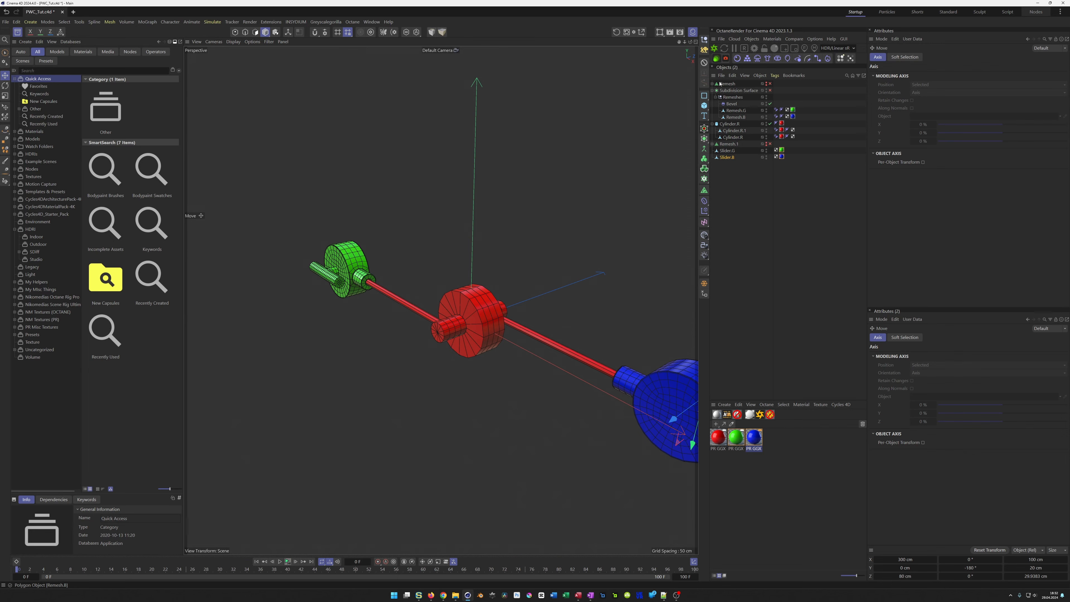
{"action": "left_click", "coordinate": [704, 39]}
{"action": "left_click_drag", "start_coordinate": [723, 83], "coordinate": [725, 151]}
{"action": "double_click", "coordinate": [725, 151]}
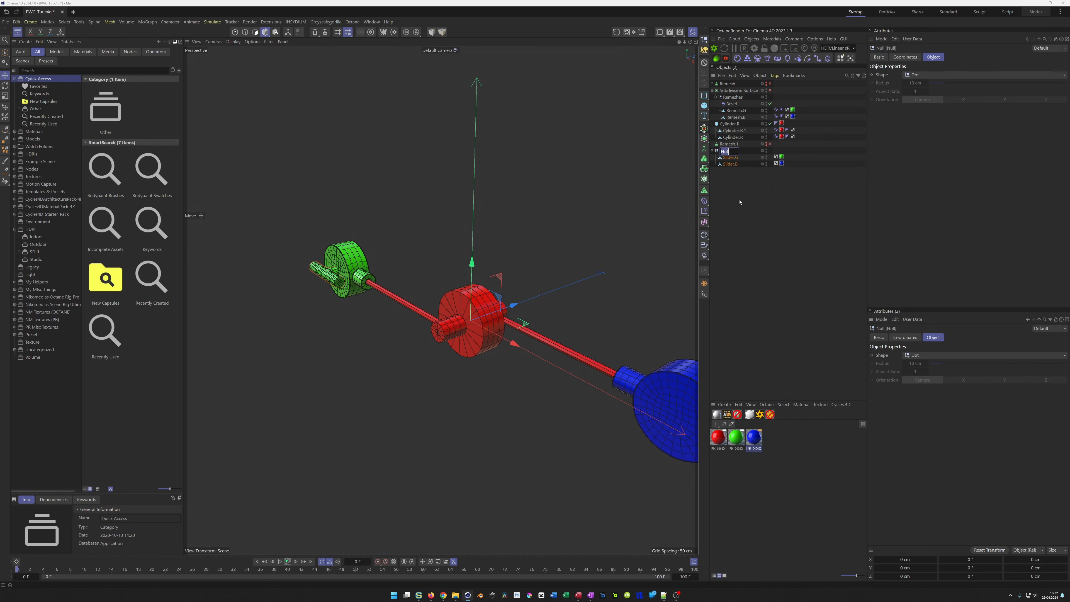
{"action": "type", "text": "Slider"}
{"action": "key", "text": "Return"}
{"action": "key", "text": "ctrl+s"}
- Copy the Bevel deformer from the Remeshes group into the Slider group and inspect the green slider's T-joint
{"action": "left_click_drag", "start_coordinate": [731, 104], "coordinate": [727, 155], "text": "ctrl"}
{"action": "scroll", "coordinate": [350, 298], "scroll_direction": "up", "scroll_amount": 10}
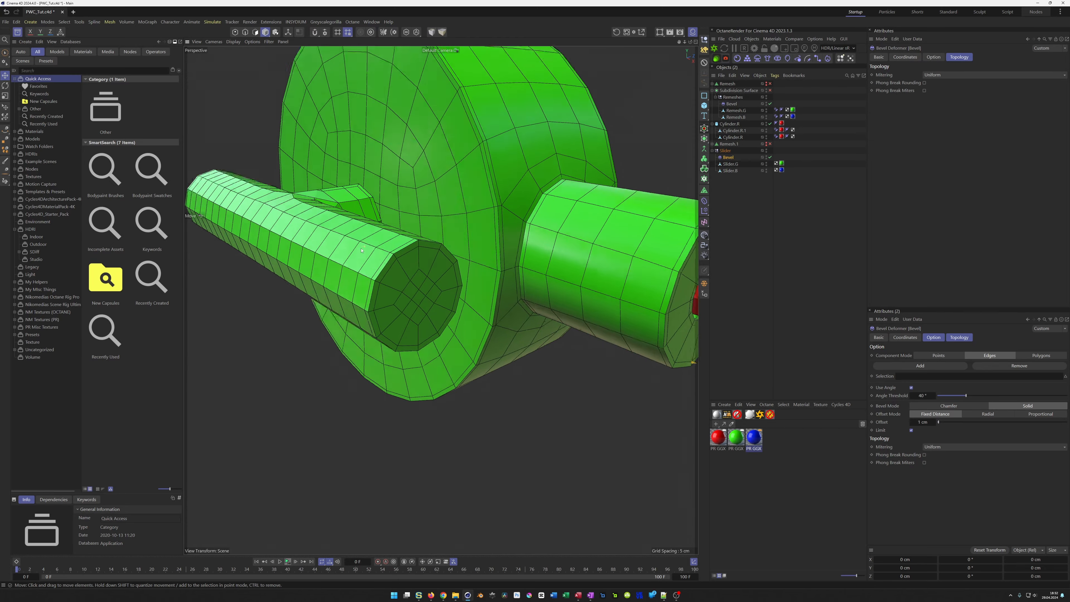
{"action": "left_click_drag", "start_coordinate": [361, 250], "coordinate": [332, 299], "text": "alt"}
{"action": "middle_click_drag", "start_coordinate": [365, 149], "coordinate": [361, 223], "text": "alt"}
{"action": "scroll", "coordinate": [361, 225], "scroll_direction": "up", "scroll_amount": 3}
{"action": "mouse_move", "coordinate": [361, 224]}
{"action": "left_mouse_down", "text": "alt"}
{"action": "mouse_move", "coordinate": [386, 222]}
{"action": "mouse_move", "coordinate": [364, 226]}
{"action": "left_mouse_up", "text": "alt"}
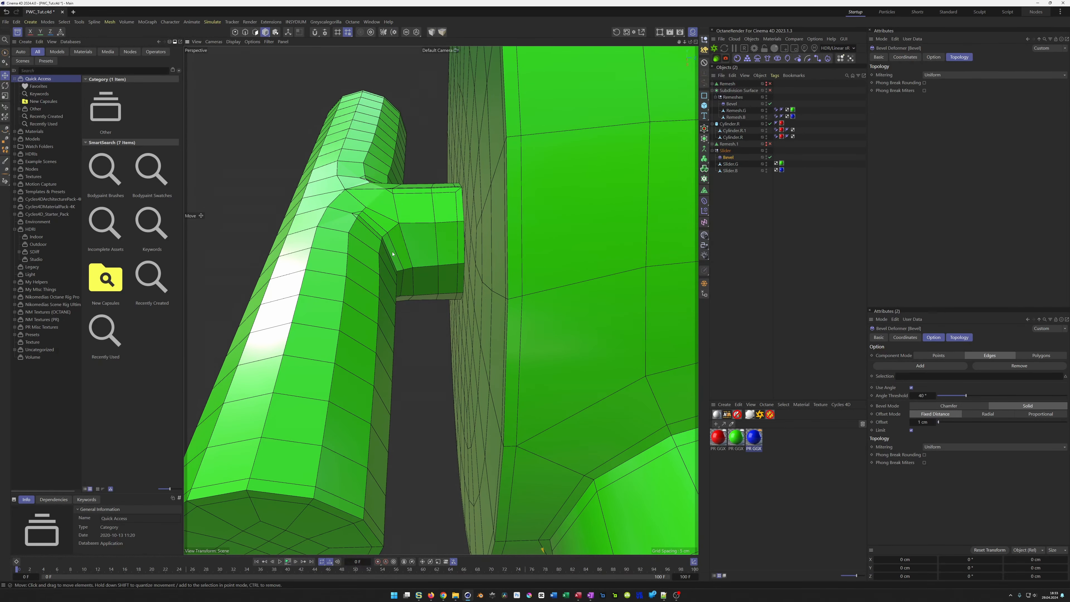
{"action": "left_click_drag", "start_coordinate": [382, 249], "coordinate": [365, 261], "text": "alt"}
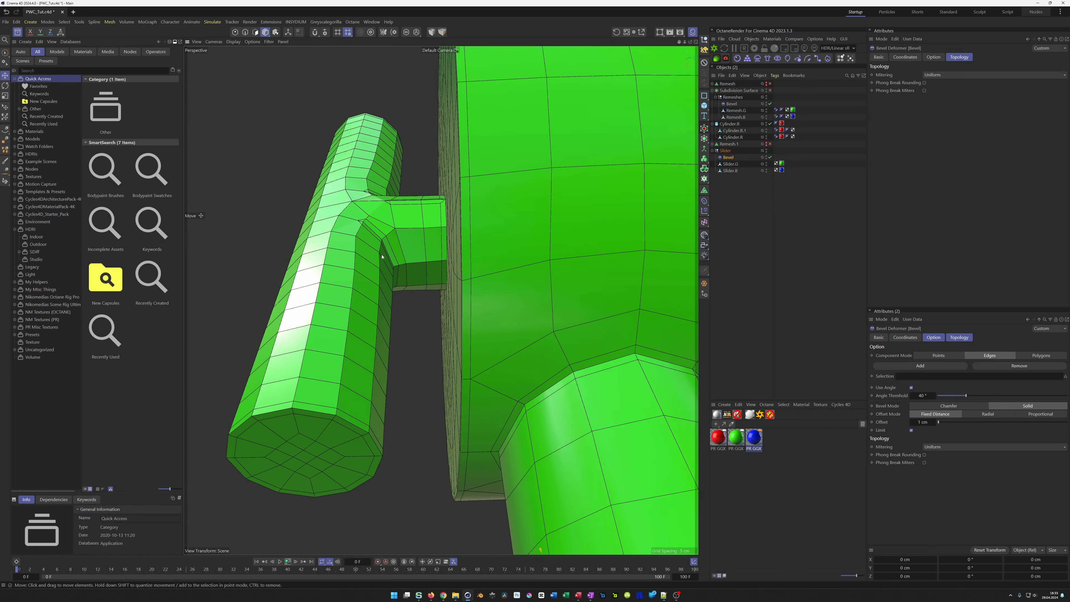
{"action": "scroll", "coordinate": [404, 204], "scroll_direction": "up", "scroll_amount": 4}
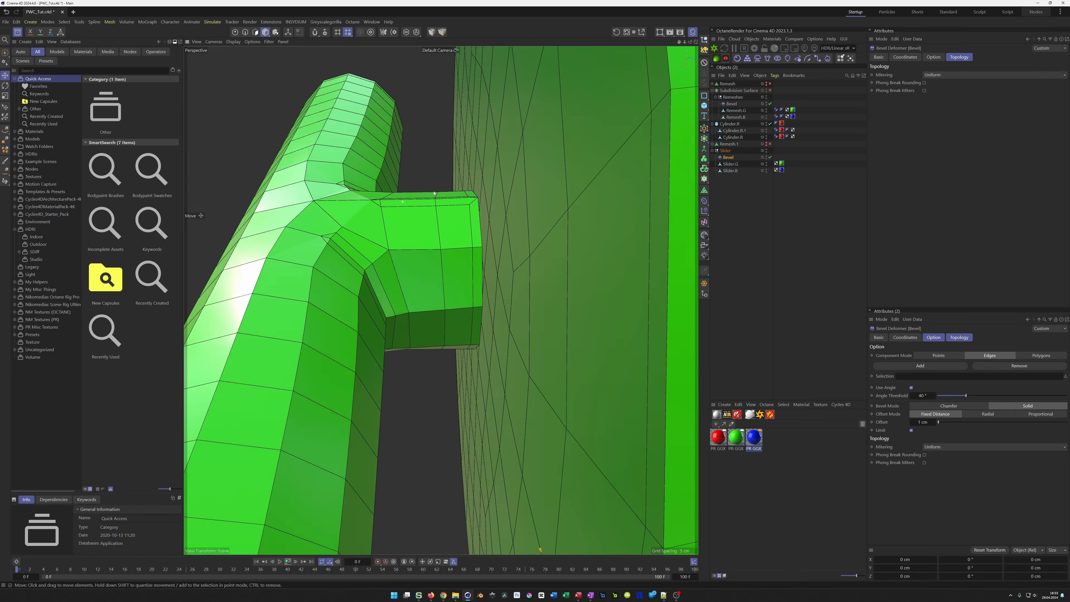
{"action": "left_click_drag", "start_coordinate": [410, 203], "coordinate": [400, 191], "text": "alt"}
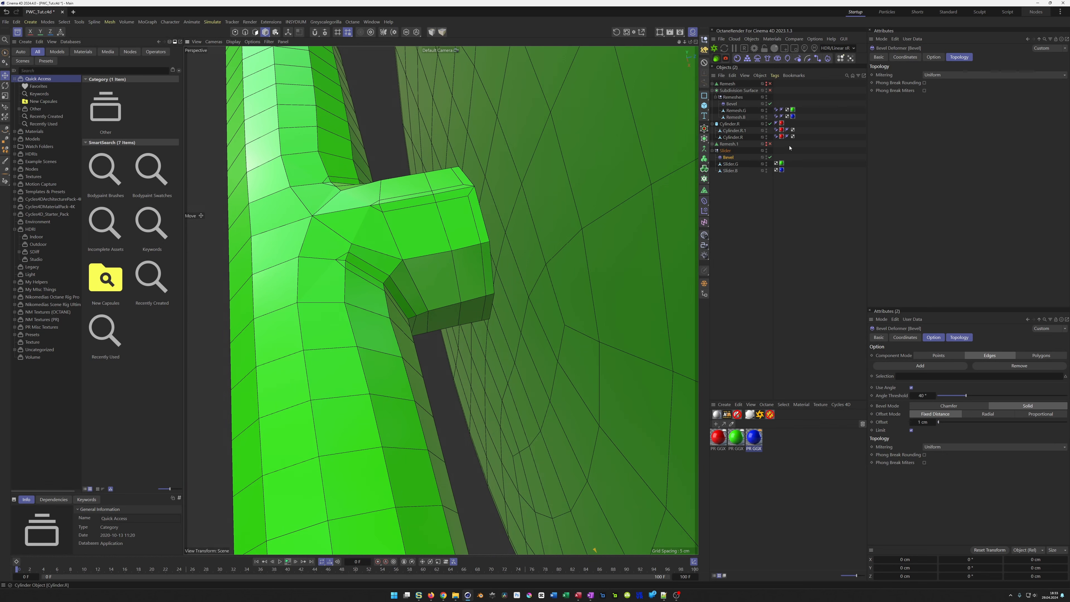
- Set the angle threshold of the Slider group's Bevel deformer to 89° so that it skips the T-joint edges
{"action": "left_click", "coordinate": [933, 57]}
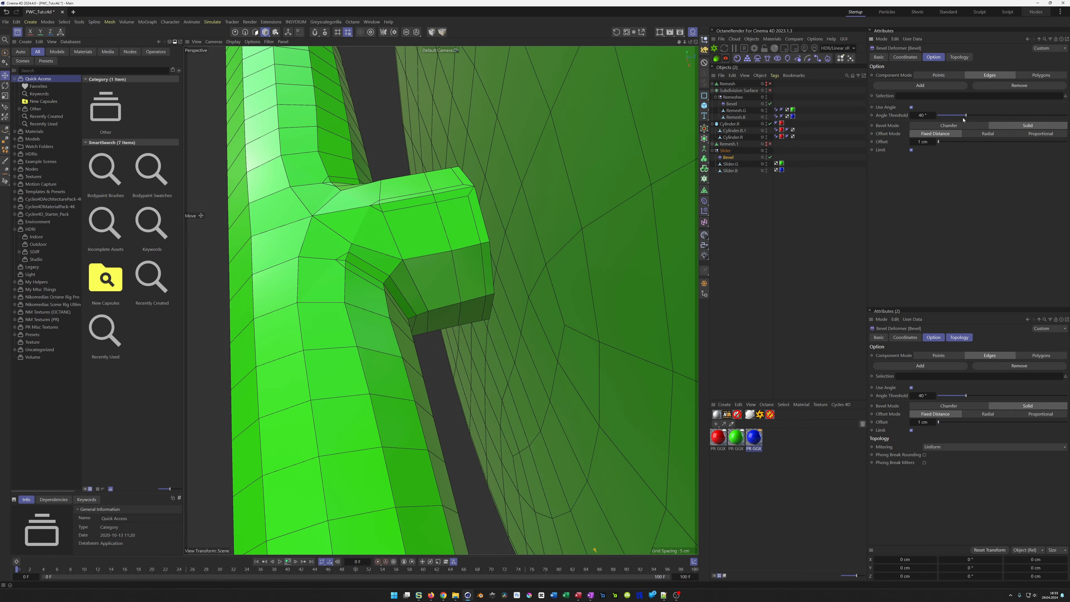
{"action": "left_click_drag", "start_coordinate": [965, 115], "coordinate": [986, 115]}
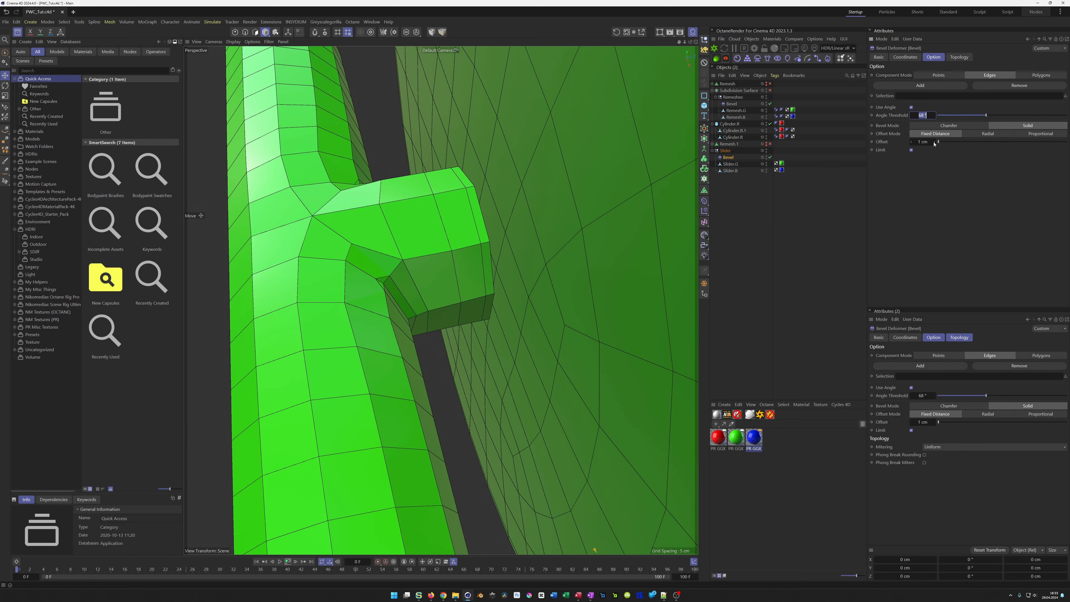
{"action": "type", "text": "80"}
{"action": "key", "text": "Return"}
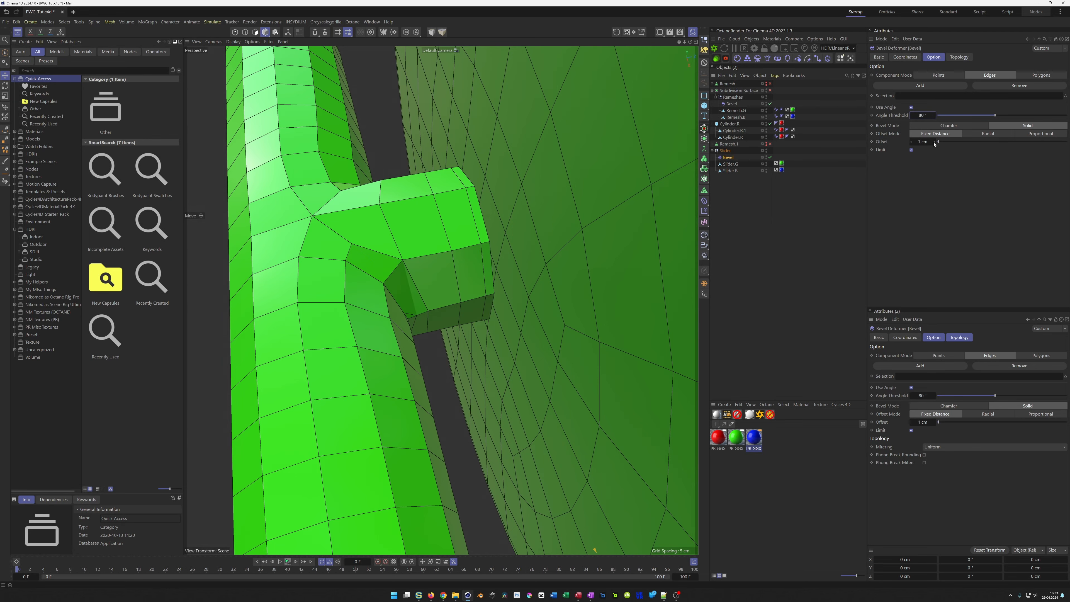
{"action": "scroll", "coordinate": [429, 322], "scroll_direction": "up", "scroll_amount": 3}
{"action": "mouse_move", "coordinate": [428, 321]}
{"action": "left_mouse_down", "text": "alt"}
{"action": "mouse_move", "coordinate": [367, 324]}
{"action": "mouse_move", "coordinate": [426, 322]}
{"action": "mouse_move", "coordinate": [430, 335]}
{"action": "mouse_move", "coordinate": [420, 327]}
{"action": "left_mouse_up", "text": "alt"}
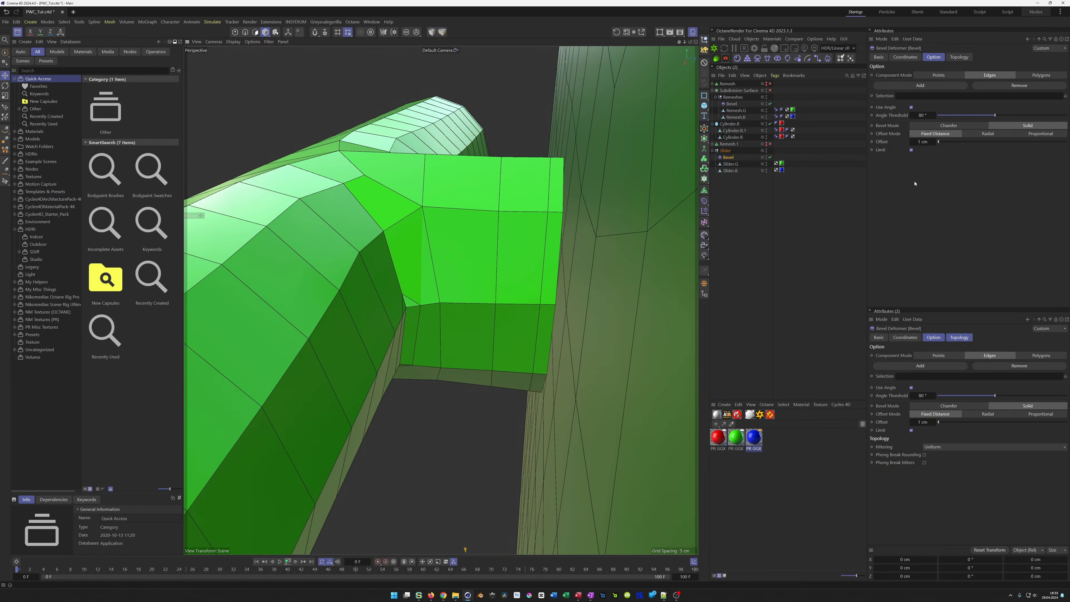
{"action": "left_click", "coordinate": [921, 115]}
{"action": "type", "text": "89"}
{"action": "key", "text": "Return"}
{"action": "scroll", "coordinate": [510, 240], "scroll_direction": "down", "scroll_amount": 7}
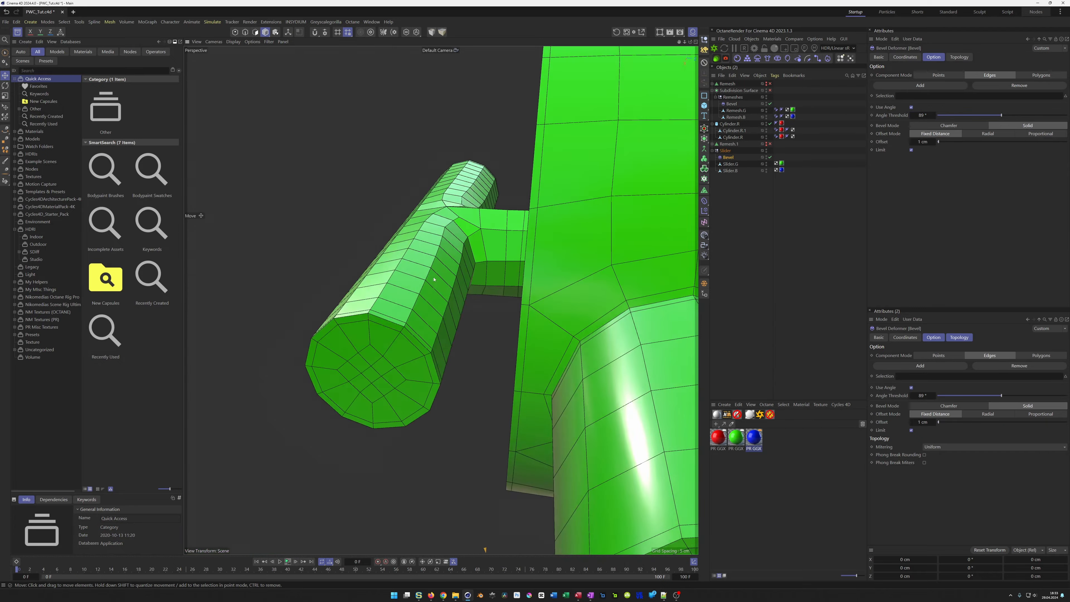
{"action": "left_click_drag", "start_coordinate": [418, 312], "coordinate": [425, 203], "text": "alt"}
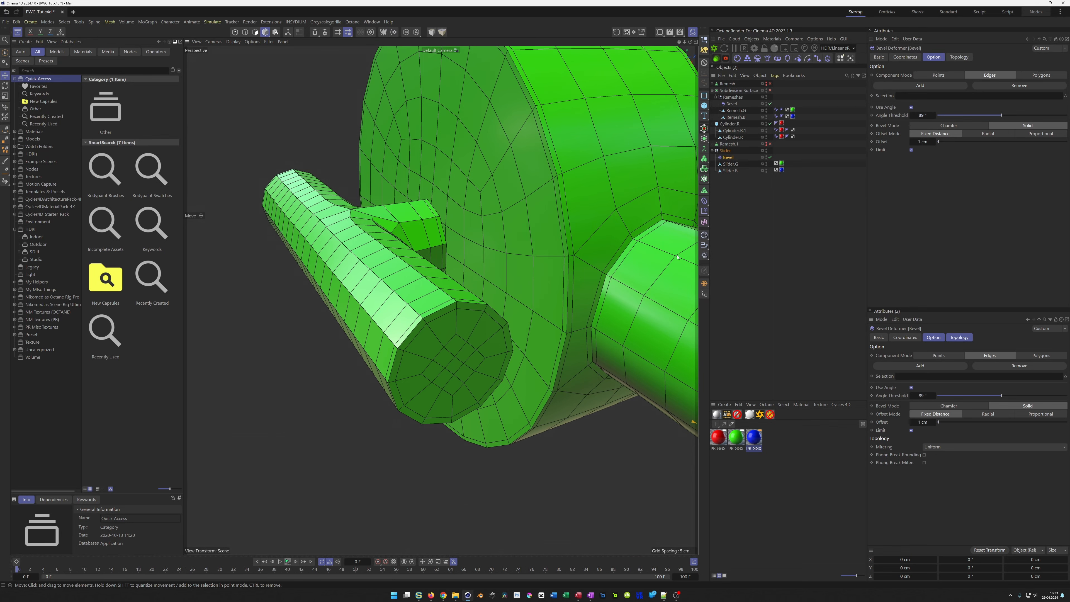
- Put the Slider group under a new Subdivision Surface
{"action": "left_click", "coordinate": [725, 151]}
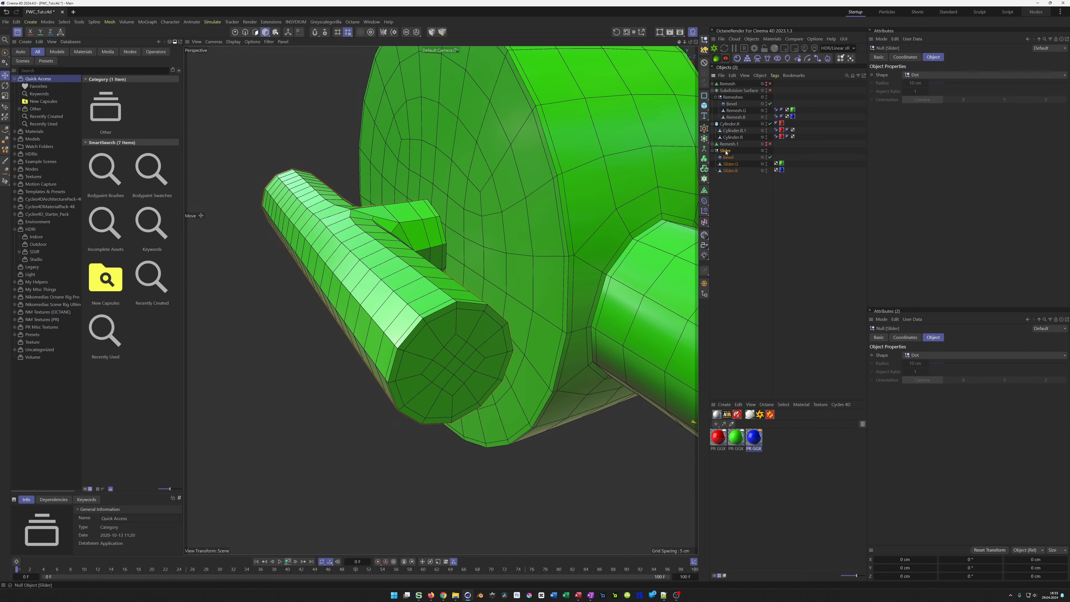
{"action": "left_click", "coordinate": [704, 140], "text": "alt"}
{"action": "left_click_drag", "start_coordinate": [628, 207], "coordinate": [392, 254], "text": "alt"}
{"action": "mouse_move", "coordinate": [392, 254]}
{"action": "right_mouse_down", "text": "alt"}
{"action": "mouse_move", "coordinate": [397, 237]}
{"action": "mouse_move", "coordinate": [378, 259]}
{"action": "right_mouse_up", "text": "alt"}
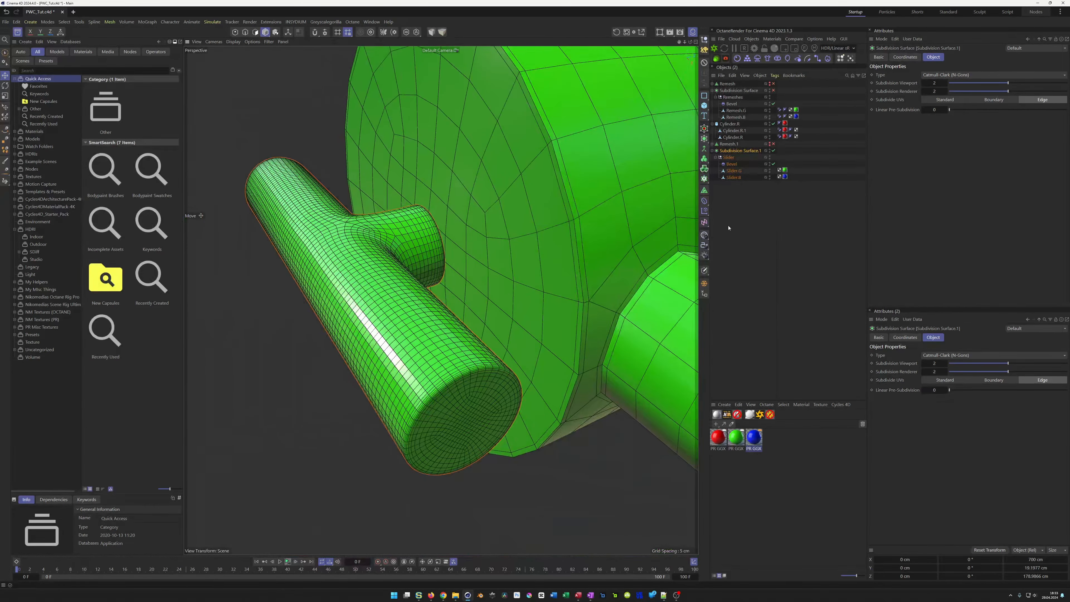
- Add Phong tags to Slider.G and Slider.B and enable their Angle Limit
{"action": "left_click", "coordinate": [734, 170]}
{"action": "left_click", "coordinate": [734, 178], "text": "ctrl"}
{"action": "right_click", "coordinate": [735, 178]}
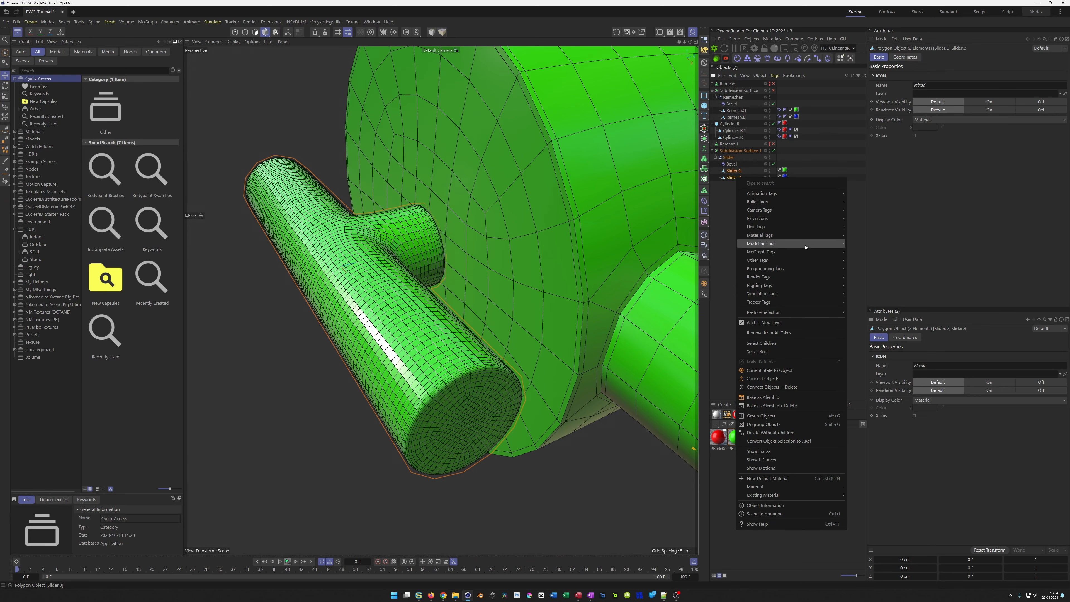
{"action": "mouse_move", "coordinate": [815, 234]}
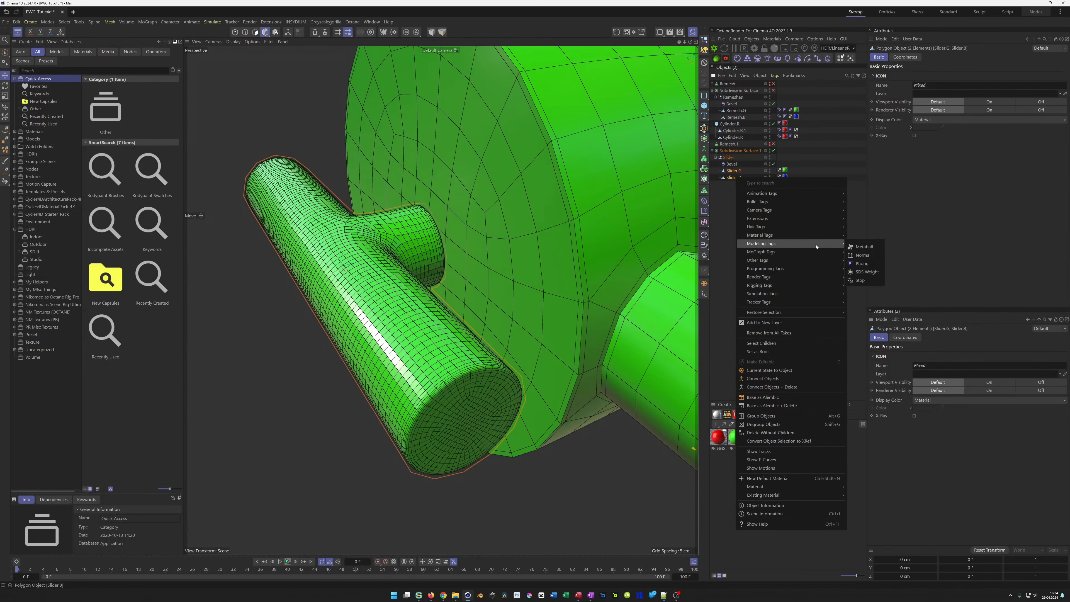
{"action": "mouse_move", "coordinate": [819, 277]}
{"action": "left_click", "coordinate": [862, 264]}
{"action": "left_click", "coordinate": [911, 75]}
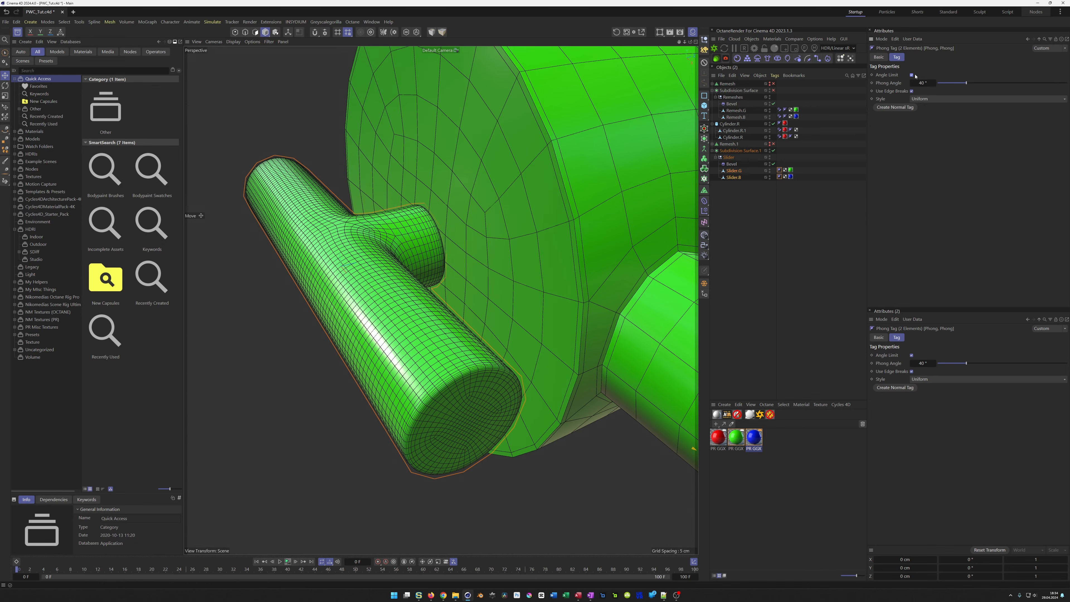
- Try a Phong angle of 0° on both slider tags, then set it back to 40°
{"action": "left_click_drag", "start_coordinate": [423, 246], "coordinate": [347, 228], "text": "alt"}
{"action": "scroll", "coordinate": [383, 235], "scroll_direction": "up", "scroll_amount": 5}
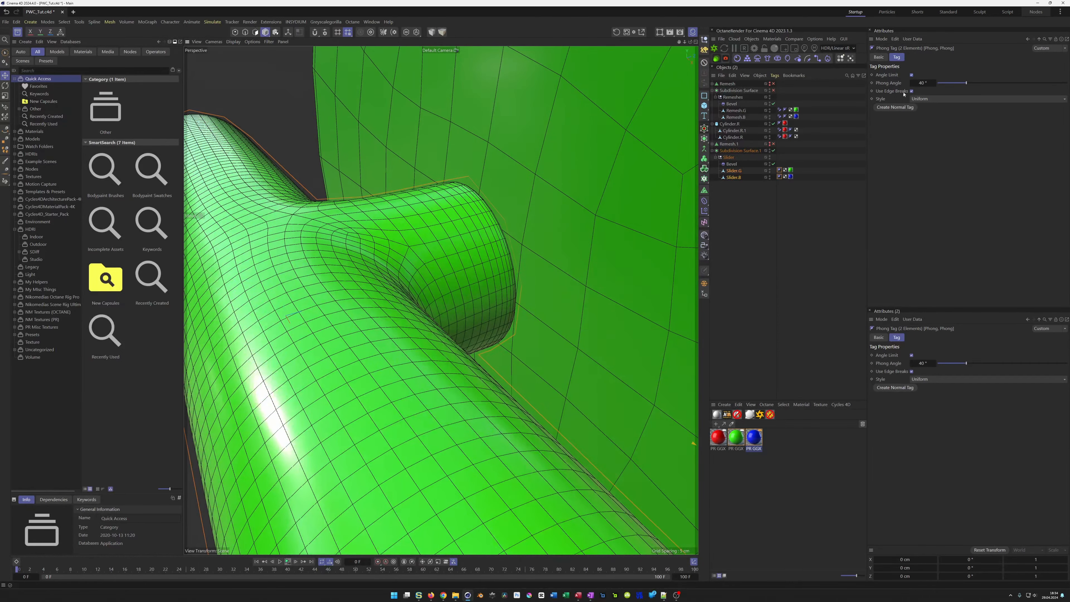
{"action": "left_click", "coordinate": [879, 57]}
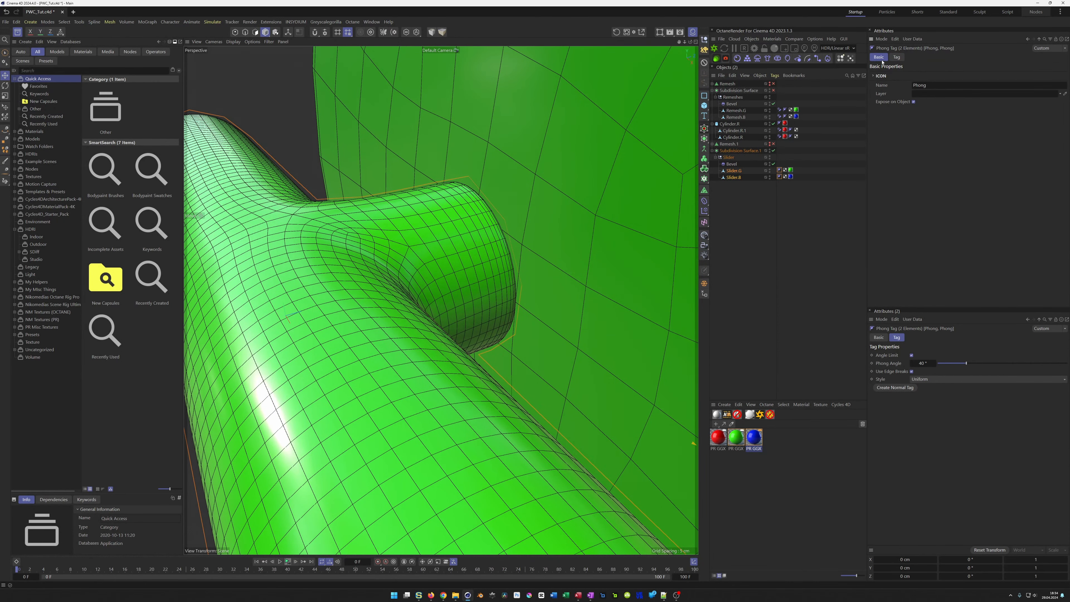
{"action": "left_click", "coordinate": [896, 57]}
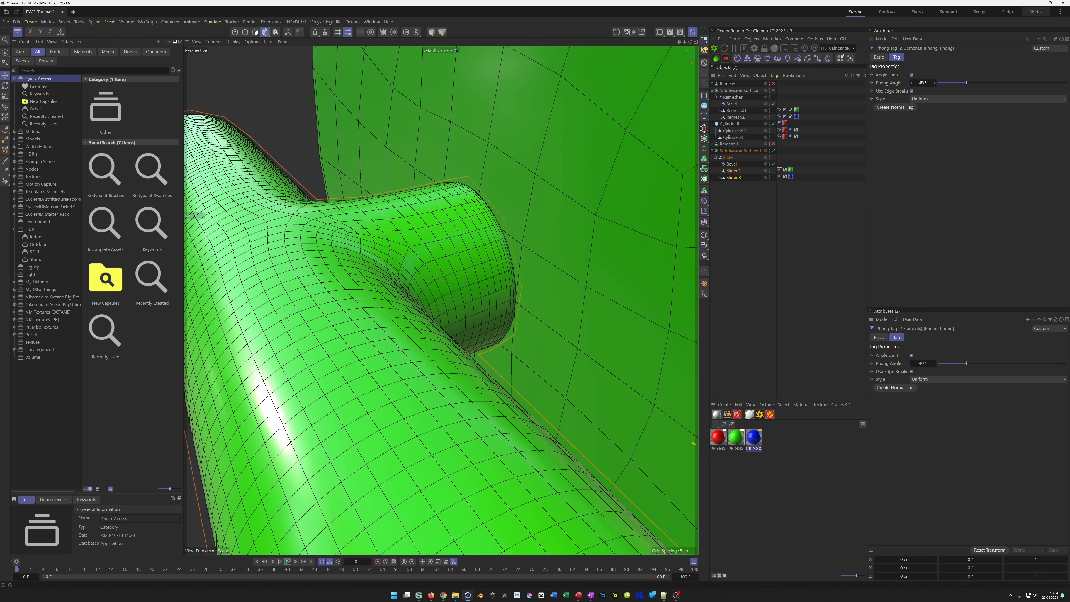
{"action": "left_click", "coordinate": [924, 83]}
{"action": "type", "text": "0"}
{"action": "key", "text": "Return"}
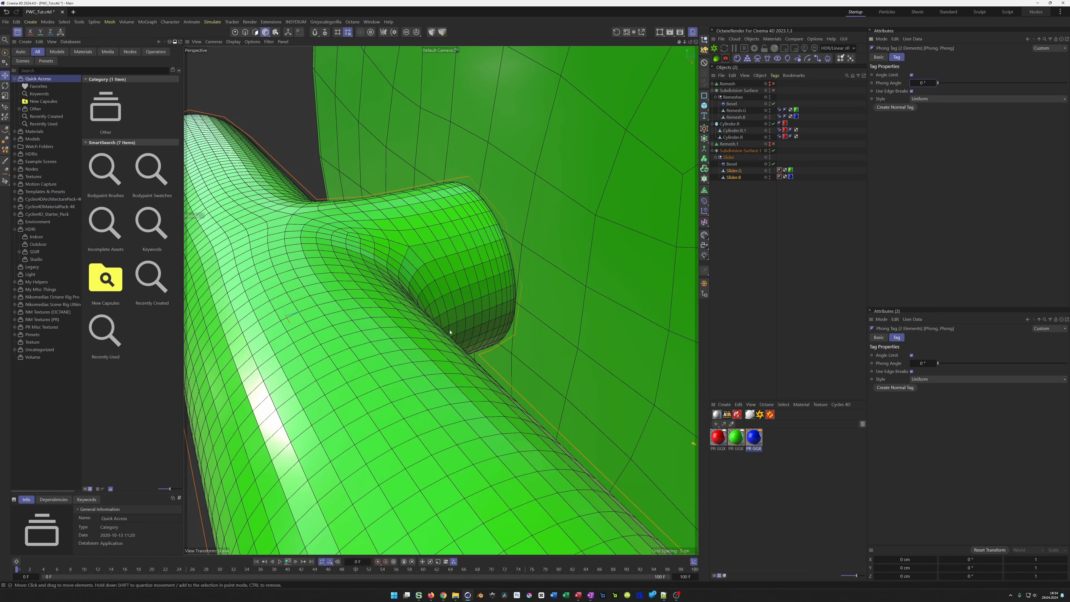
{"action": "left_click", "coordinate": [923, 83]}
{"action": "type", "text": "40"}
{"action": "key", "text": "Return"}
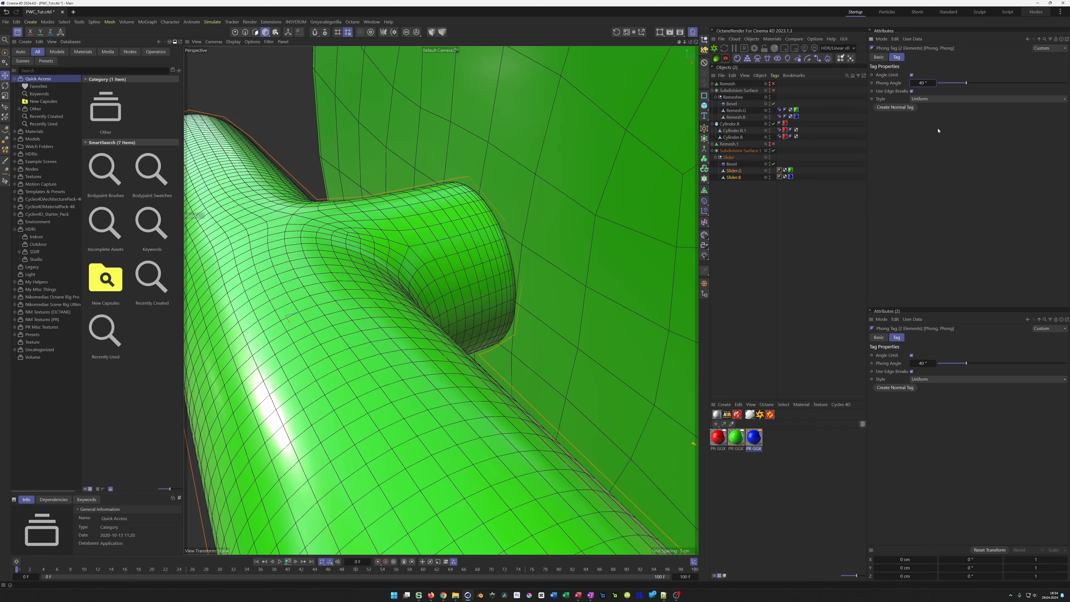
- Disable the Subdivision Surface above the Slider group and select Slider.G and Slider.B
{"action": "scroll", "coordinate": [513, 324], "scroll_direction": "down", "scroll_amount": 10}
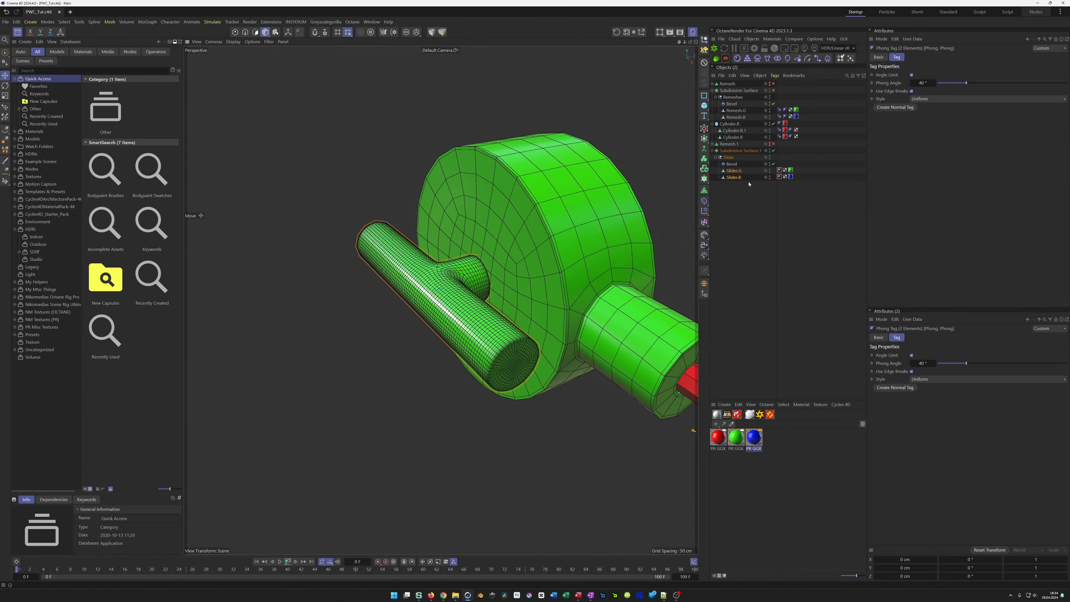
{"action": "left_click", "coordinate": [774, 150]}
{"action": "left_click", "coordinate": [735, 172]}
{"action": "left_click", "coordinate": [734, 177], "text": "ctrl"}
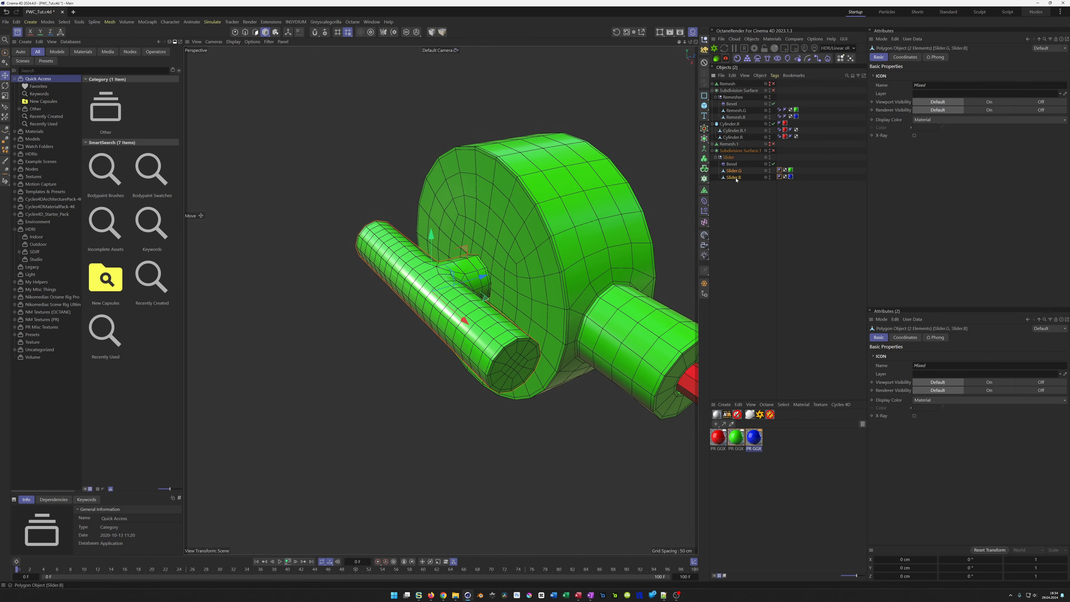
- Select both end-cap faces of the green slider in polygon mode with Phong Break Selection
{"action": "scroll", "coordinate": [565, 352], "scroll_direction": "up", "scroll_amount": 3}
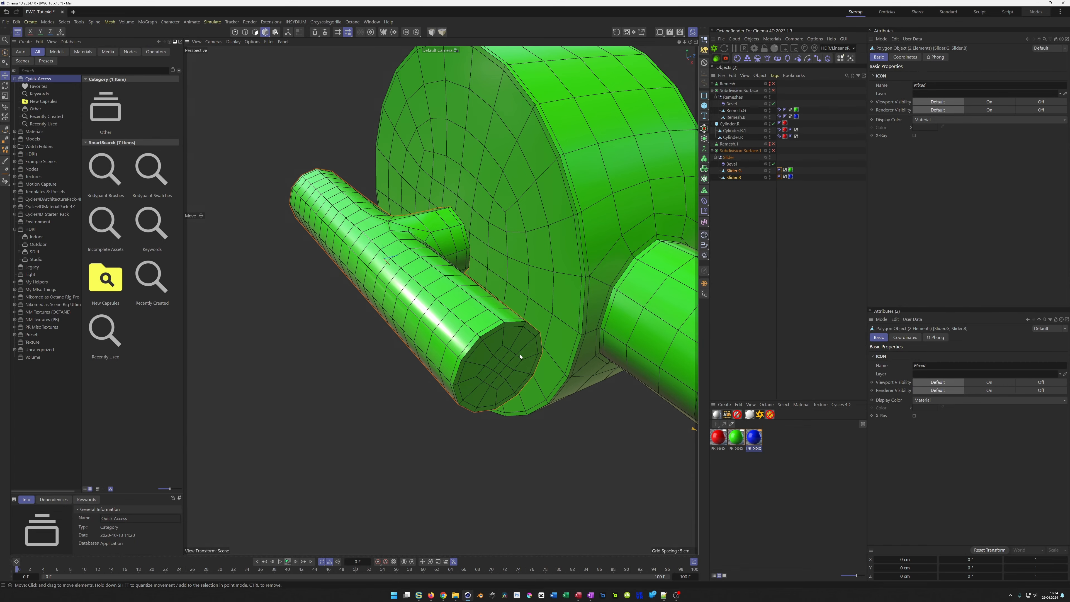
{"action": "key", "text": "Return"}
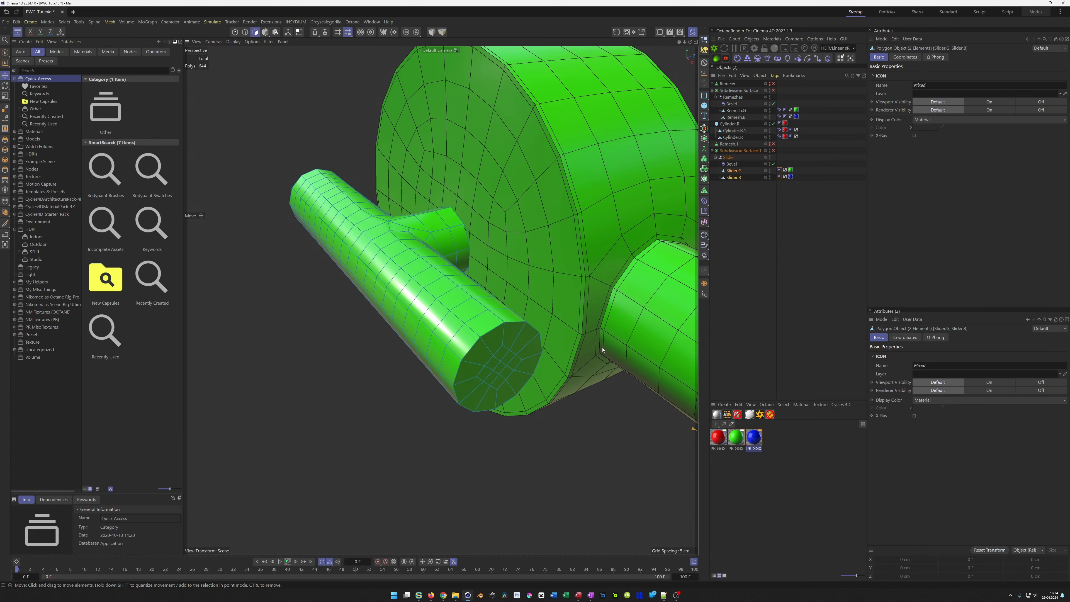
{"action": "key", "text": "u"}
{"action": "key", "text": "n"}
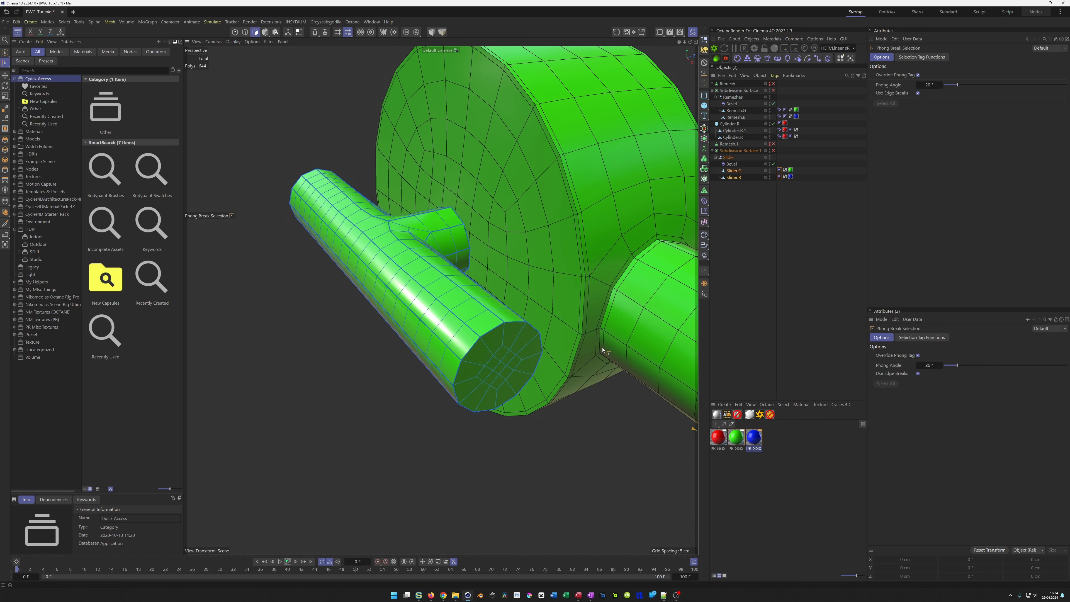
{"action": "left_click", "coordinate": [499, 364]}
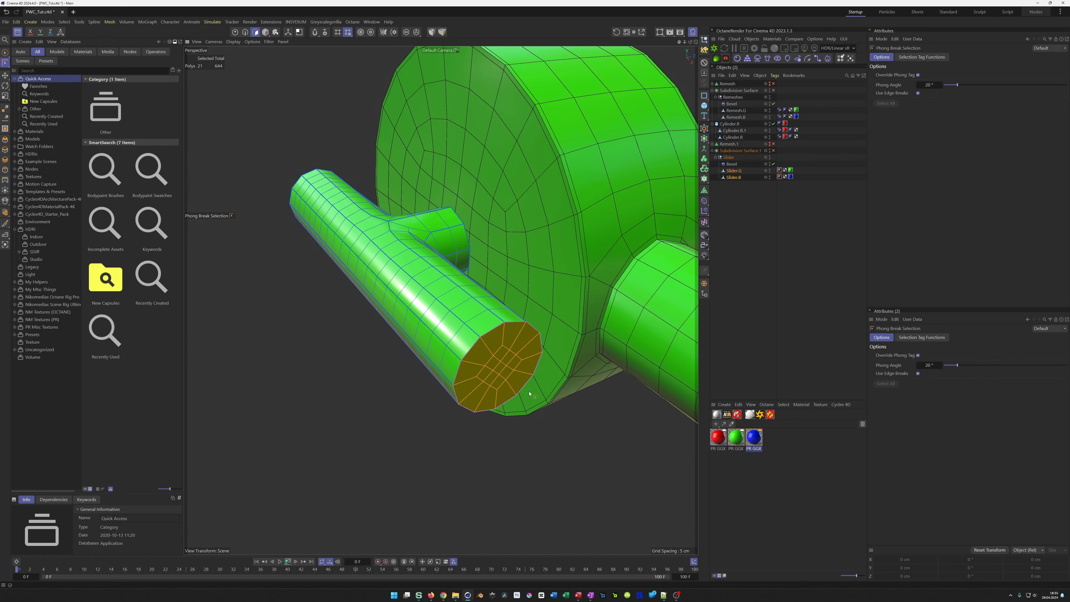
{"action": "left_click_drag", "start_coordinate": [479, 329], "coordinate": [371, 332], "text": "alt"}
{"action": "left_click", "coordinate": [355, 342], "text": "shift"}
- Add both end-cap faces of the blue slider to the polygon selection
{"action": "scroll", "coordinate": [599, 166], "scroll_direction": "down", "scroll_amount": 5}
{"action": "middle_click_drag", "start_coordinate": [598, 158], "coordinate": [453, 444], "text": "alt"}
{"action": "scroll", "coordinate": [558, 267], "scroll_direction": "up", "scroll_amount": 6}
{"action": "left_click", "coordinate": [464, 329], "text": "shift"}
{"action": "left_click_drag", "start_coordinate": [483, 336], "coordinate": [635, 305], "text": "alt"}
{"action": "scroll", "coordinate": [617, 318], "scroll_direction": "down", "scroll_amount": 8}
{"action": "left_click_drag", "start_coordinate": [617, 318], "coordinate": [578, 401], "text": "alt"}
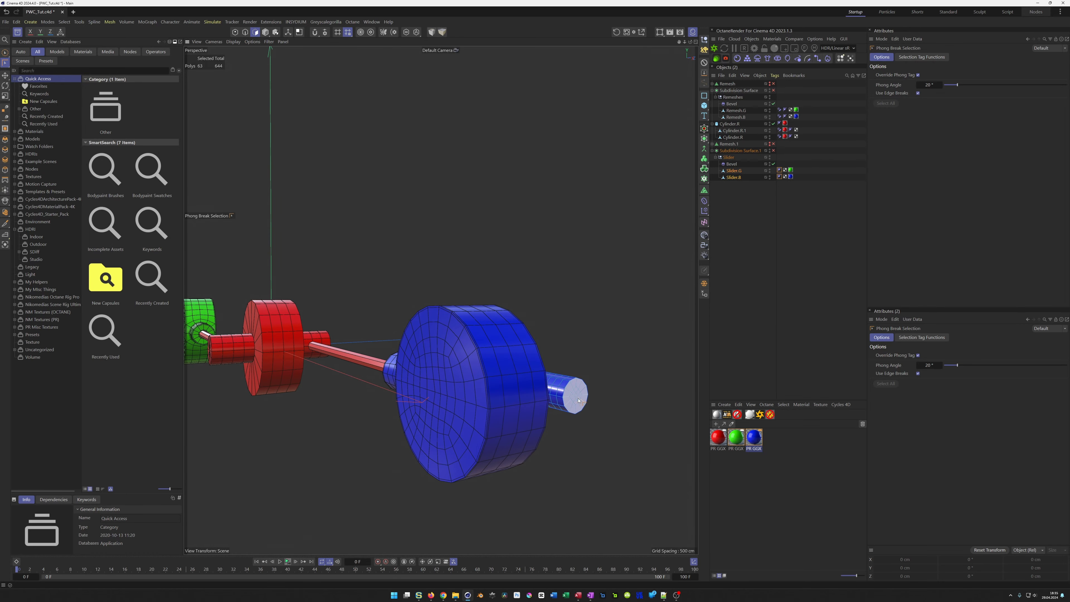
{"action": "left_click", "coordinate": [579, 401], "text": "shift"}
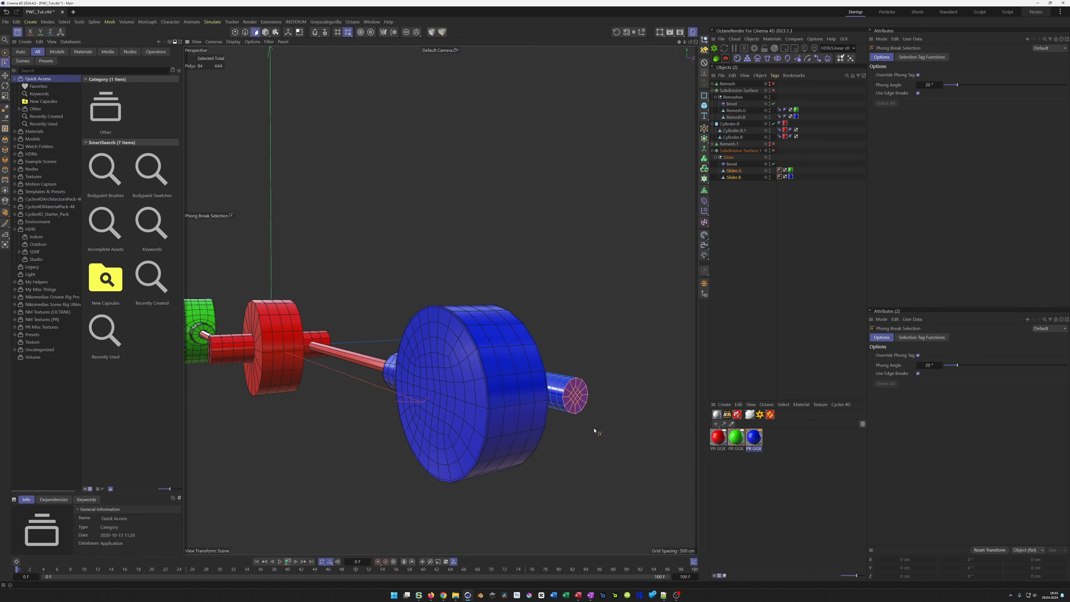
- Inset the selected end caps of both sliders by about 3.2 cm
{"action": "scroll", "coordinate": [616, 389], "scroll_direction": "up", "scroll_amount": 8}
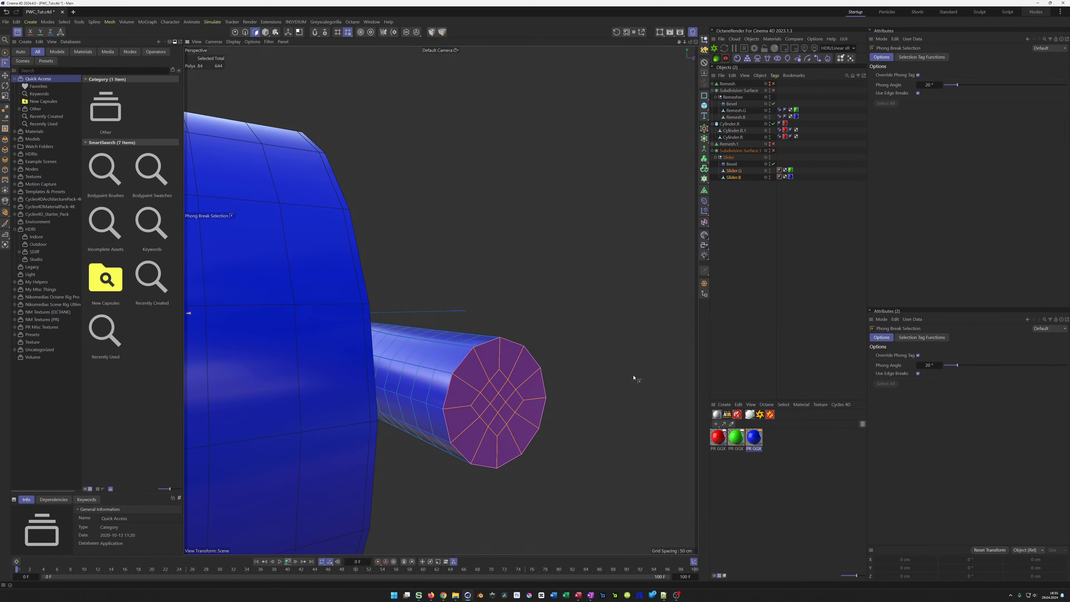
{"action": "key", "text": "i"}
{"action": "left_click_drag", "start_coordinate": [630, 383], "coordinate": [365, 369]}
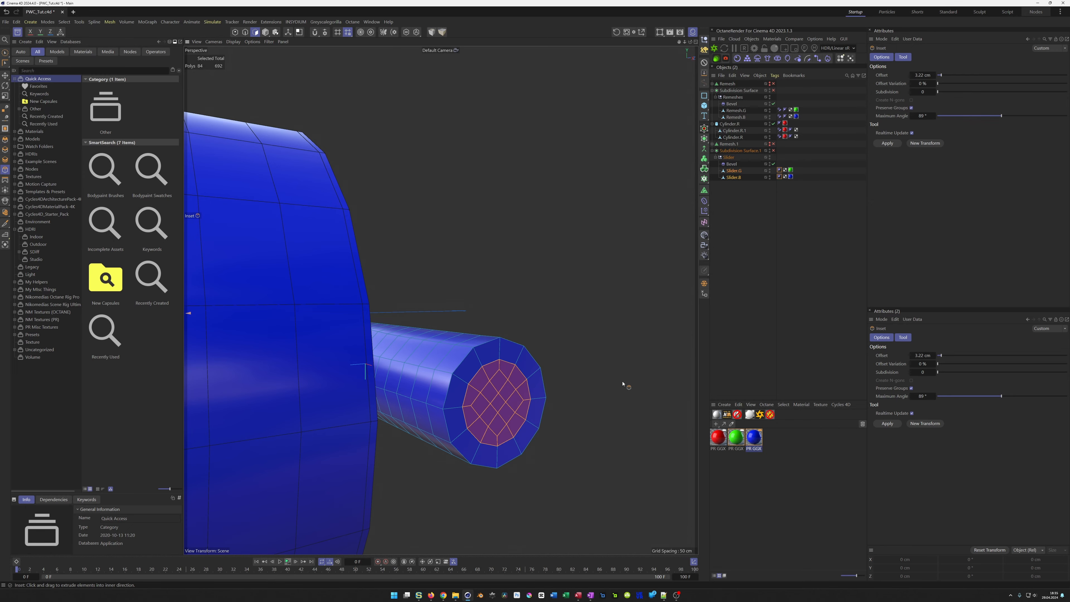
- Extrude the inset end caps about 31 cm inward to hollow out the slider tubes
{"action": "key", "text": "d"}
{"action": "left_click_drag", "start_coordinate": [643, 380], "coordinate": [643, 381]}
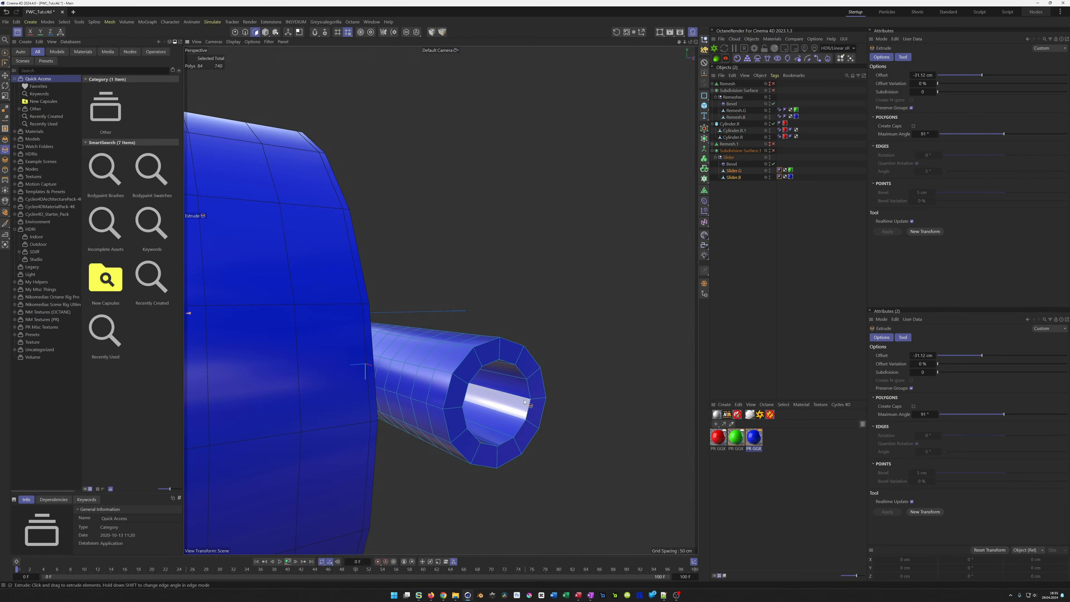
{"action": "mouse_move", "coordinate": [493, 397]}
{"action": "left_mouse_down", "text": "alt"}
{"action": "mouse_move", "coordinate": [550, 390]}
{"action": "mouse_move", "coordinate": [474, 393]}
{"action": "left_mouse_up", "text": "alt"}
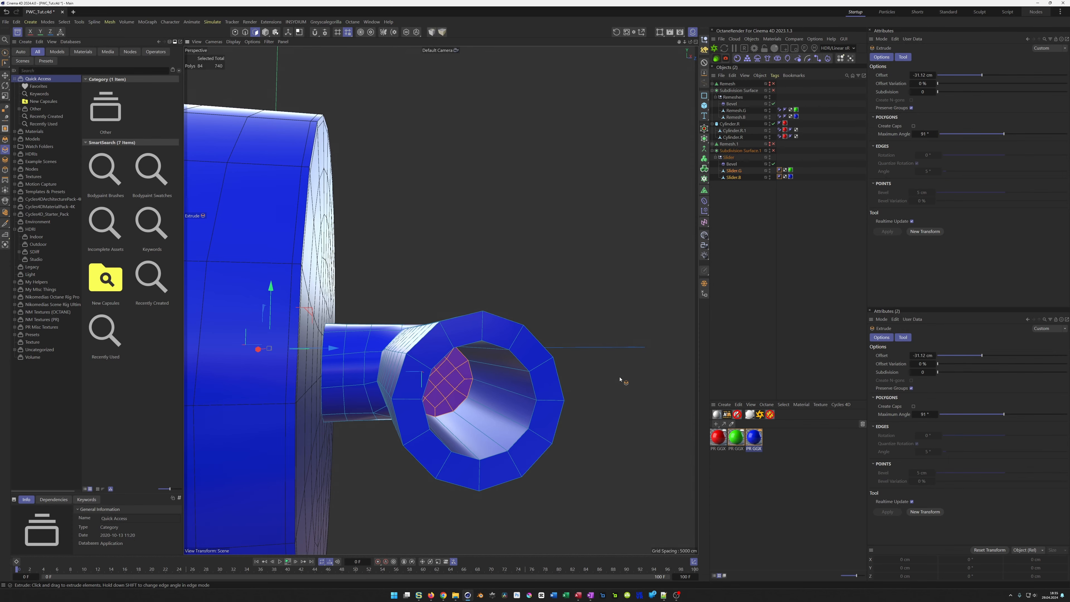
- Delete the selected inner cap polygons of both slider tubes to open them through, and return to model mode
{"action": "key", "text": "Delete"}
{"action": "scroll", "coordinate": [484, 347], "scroll_direction": "down", "scroll_amount": 6}
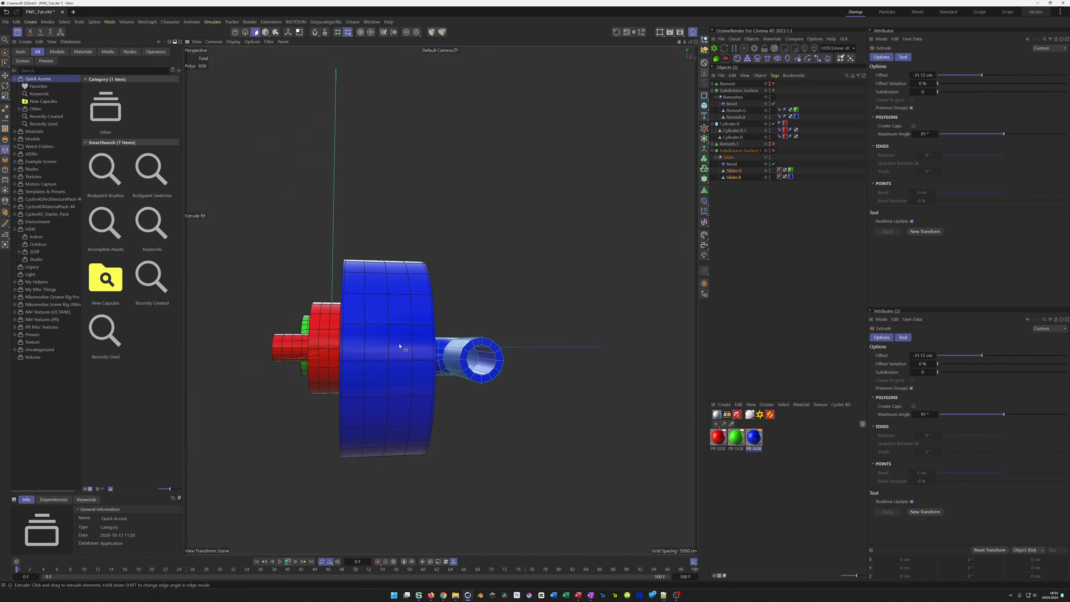
{"action": "middle_click_drag", "start_coordinate": [401, 348], "coordinate": [526, 339], "text": "alt"}
{"action": "left_click_drag", "start_coordinate": [390, 297], "coordinate": [409, 309], "text": "alt"}
{"action": "middle_click_drag", "start_coordinate": [349, 321], "coordinate": [427, 348], "text": "alt"}
{"action": "right_click_drag", "start_coordinate": [381, 346], "coordinate": [508, 328], "text": "alt"}
{"action": "left_click_drag", "start_coordinate": [387, 353], "coordinate": [457, 394], "text": "alt"}
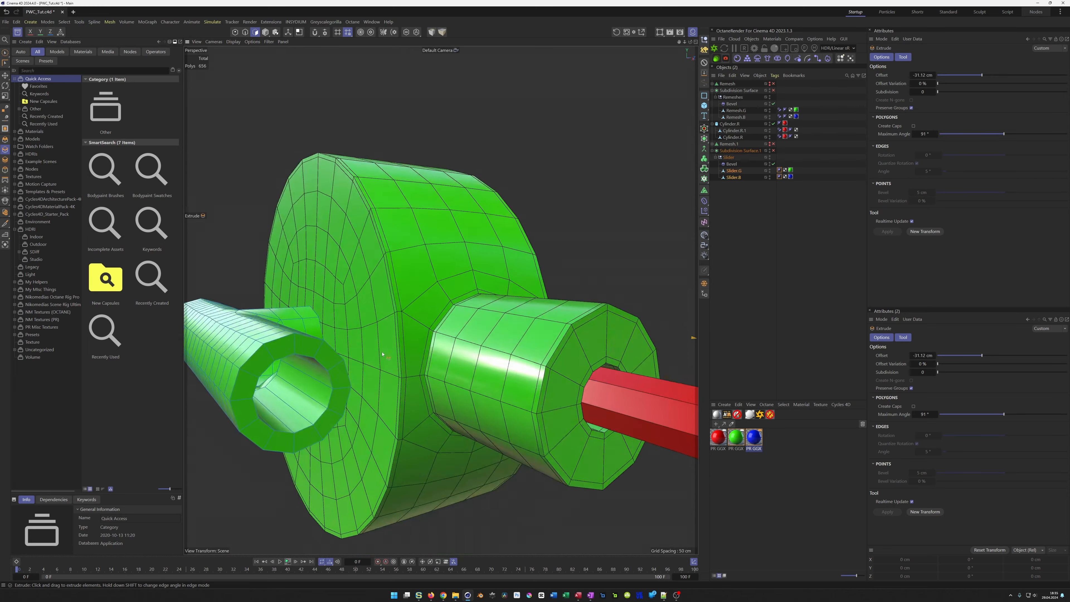
{"action": "right_click_drag", "start_coordinate": [457, 394], "coordinate": [433, 372], "text": "alt"}
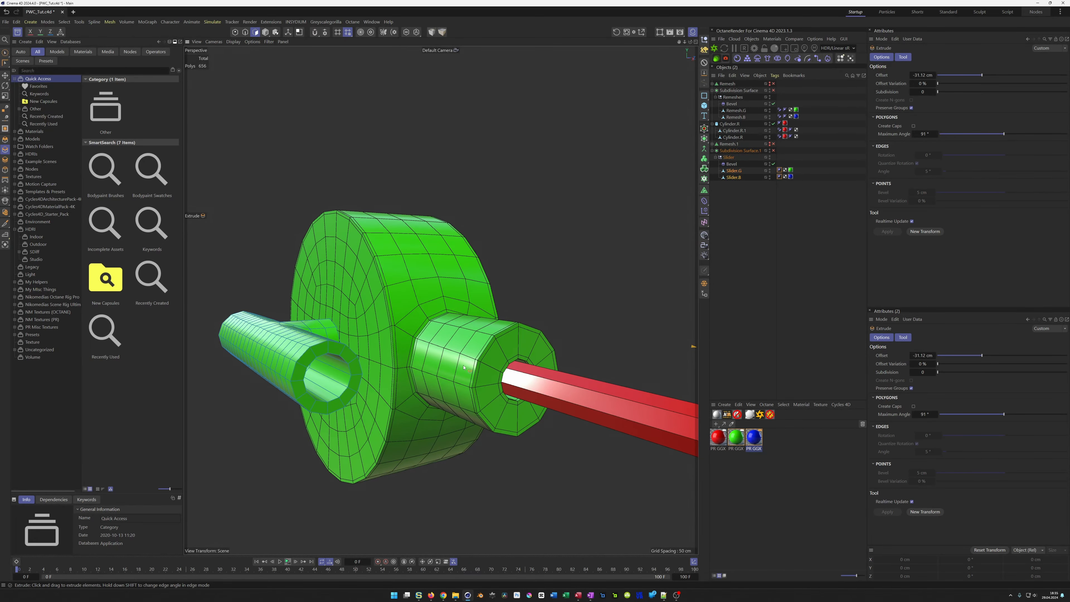
{"action": "key", "text": "Return"}
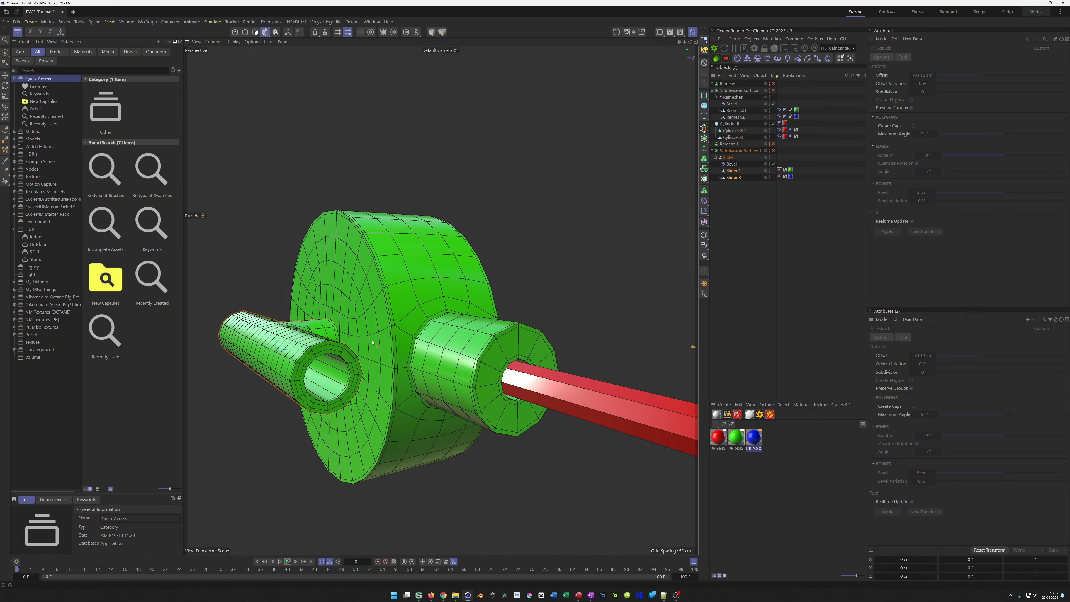
- Check the hollow green slider up close with its Subdivision Surface switched on, and switch it off again
{"action": "scroll", "coordinate": [373, 342], "scroll_direction": "up", "scroll_amount": 10}
{"action": "left_click_drag", "start_coordinate": [319, 345], "coordinate": [383, 365], "text": "alt"}
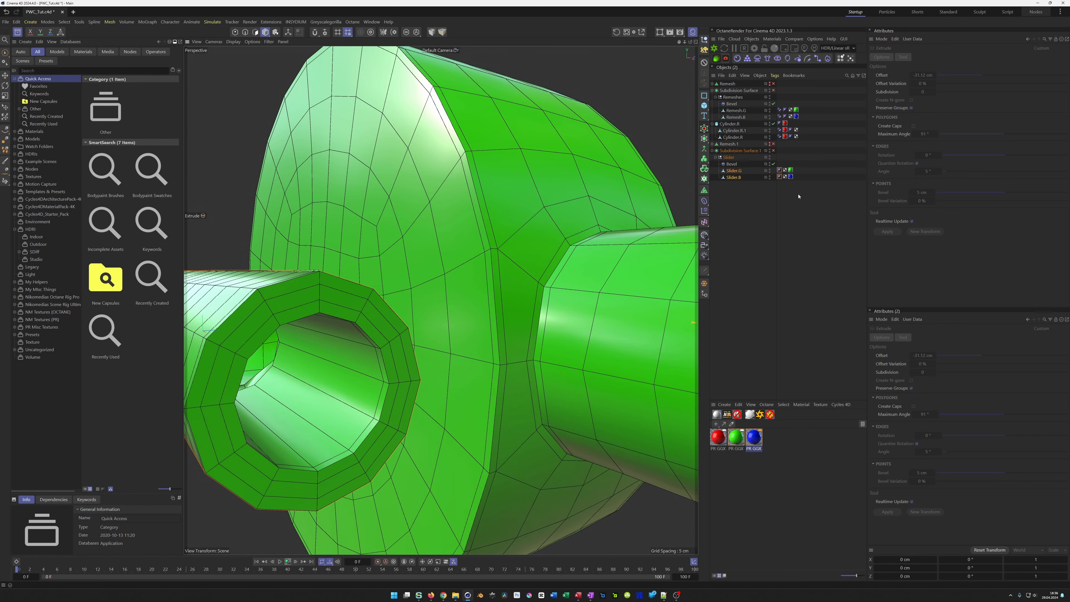
{"action": "key", "text": "q"}
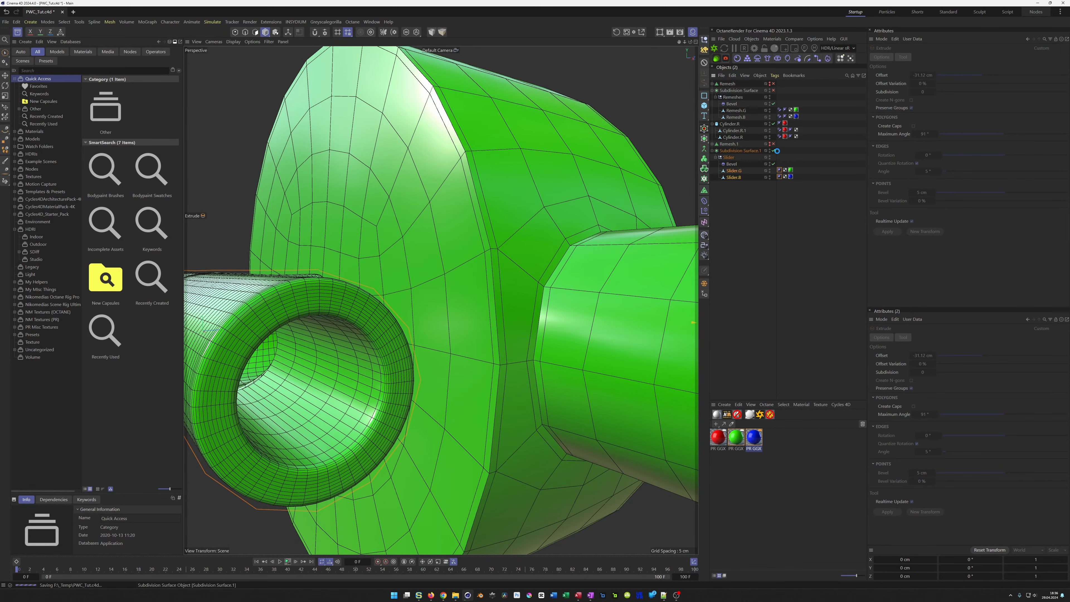
{"action": "key", "text": "q"}
{"action": "scroll", "coordinate": [478, 296], "scroll_direction": "down", "scroll_amount": 10}
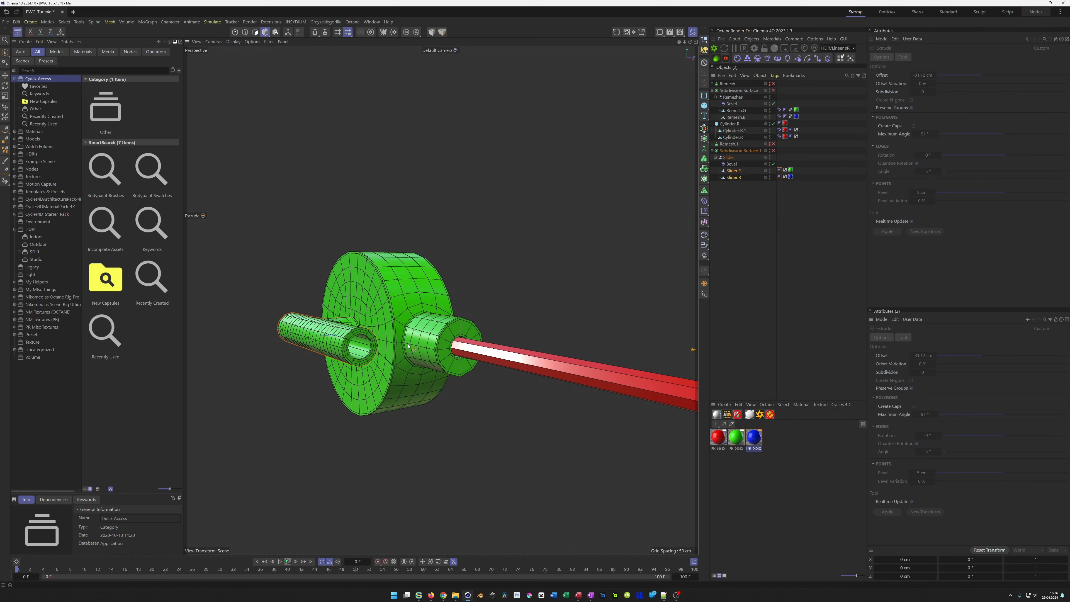
- Play the animation with all three wheels in view to check whether the sliders follow, and rewind it
{"action": "scroll", "coordinate": [395, 351], "scroll_direction": "down", "scroll_amount": 3}
{"action": "middle_click_drag", "start_coordinate": [472, 314], "coordinate": [419, 297], "text": "alt"}
{"action": "left_click_drag", "start_coordinate": [602, 389], "coordinate": [638, 388], "text": "alt"}
{"action": "scroll", "coordinate": [568, 358], "scroll_direction": "down", "scroll_amount": 4}
{"action": "middle_click_drag", "start_coordinate": [503, 374], "coordinate": [388, 340], "text": "alt"}
{"action": "scroll", "coordinate": [407, 333], "scroll_direction": "down", "scroll_amount": 3}
{"action": "scroll", "coordinate": [402, 334], "scroll_direction": "down", "scroll_amount": 1}
{"action": "left_click_drag", "start_coordinate": [471, 379], "coordinate": [429, 401], "text": "alt"}
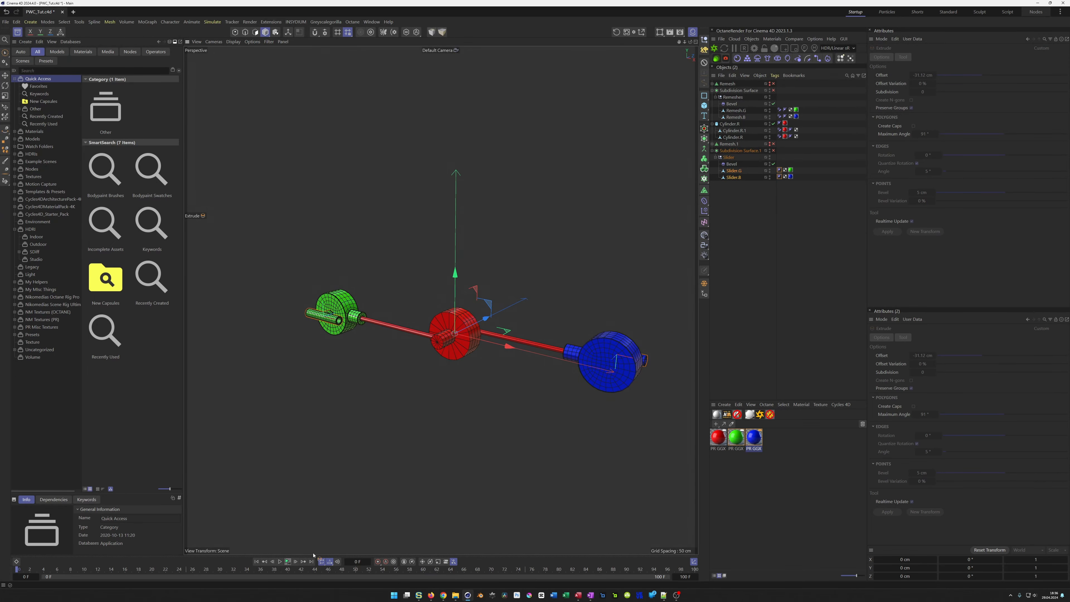
{"action": "left_click", "coordinate": [288, 562]}
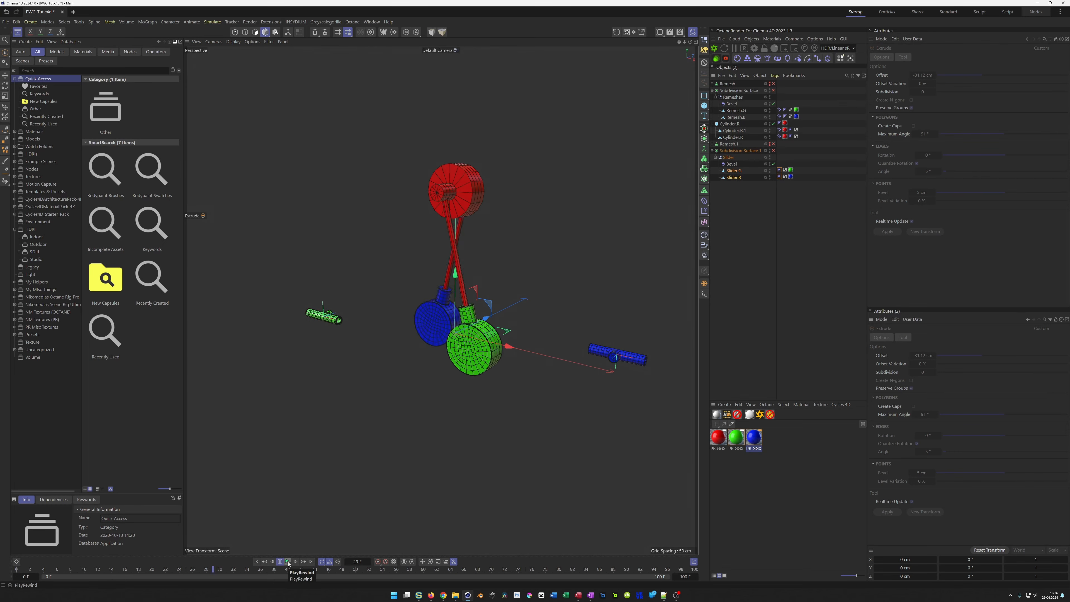
{"action": "left_click", "coordinate": [288, 562]}
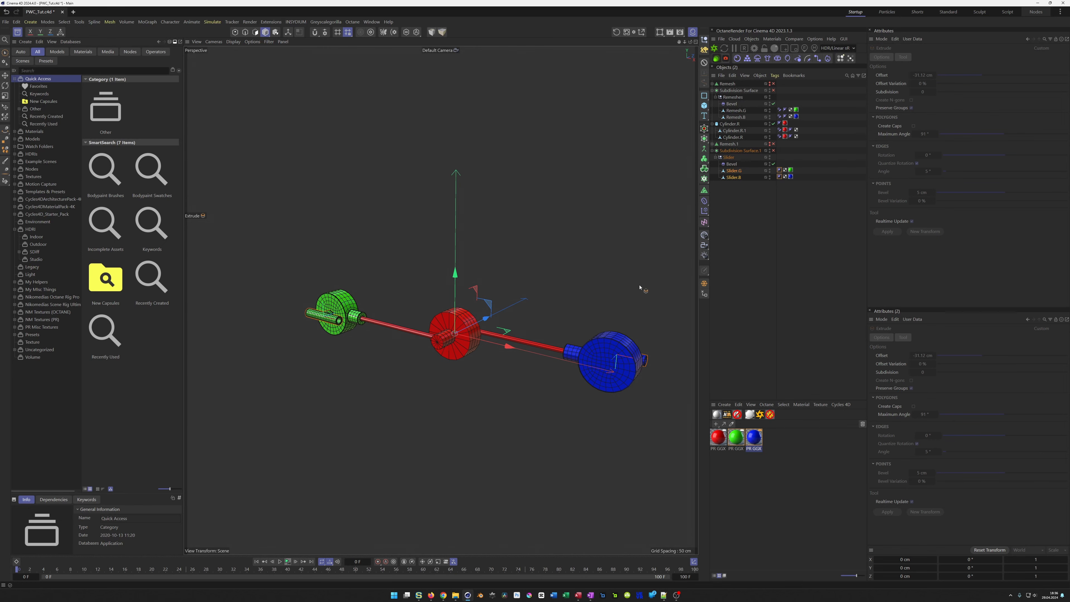
- Add a Constraint rigging tag to Slider.G and enable its Parent constraint
{"action": "scroll", "coordinate": [314, 310], "scroll_direction": "up", "scroll_amount": 4}
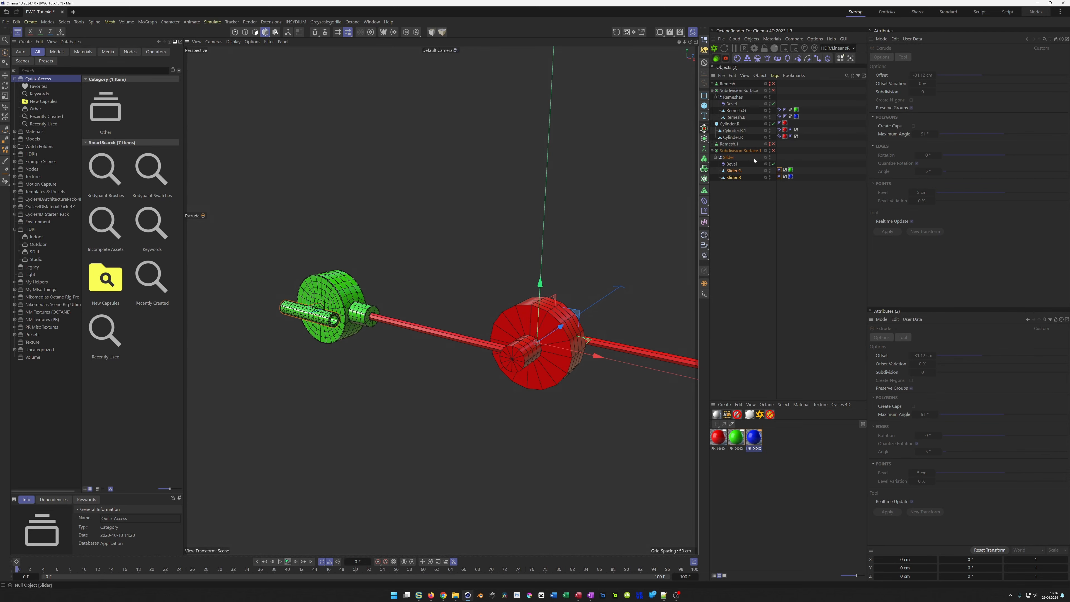
{"action": "left_click", "coordinate": [735, 171]}
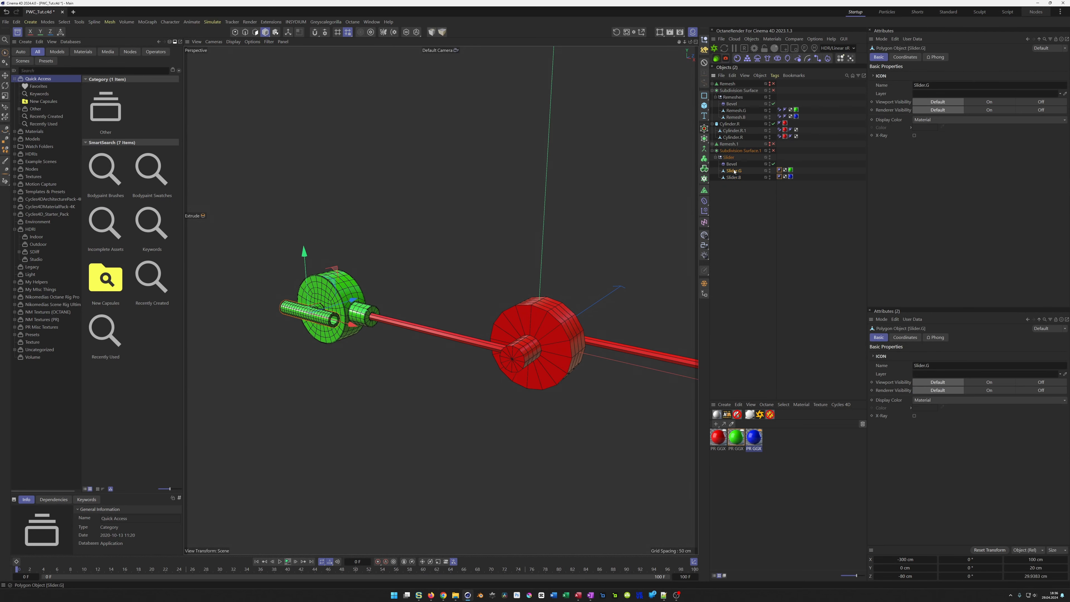
{"action": "right_click", "coordinate": [733, 172]}
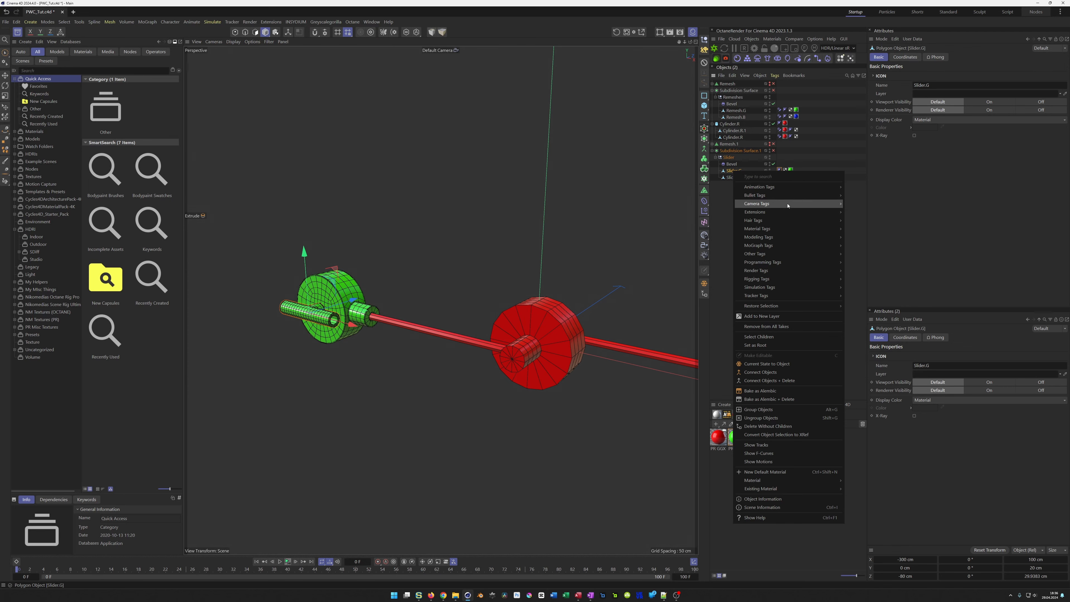
{"action": "mouse_move", "coordinate": [787, 211]}
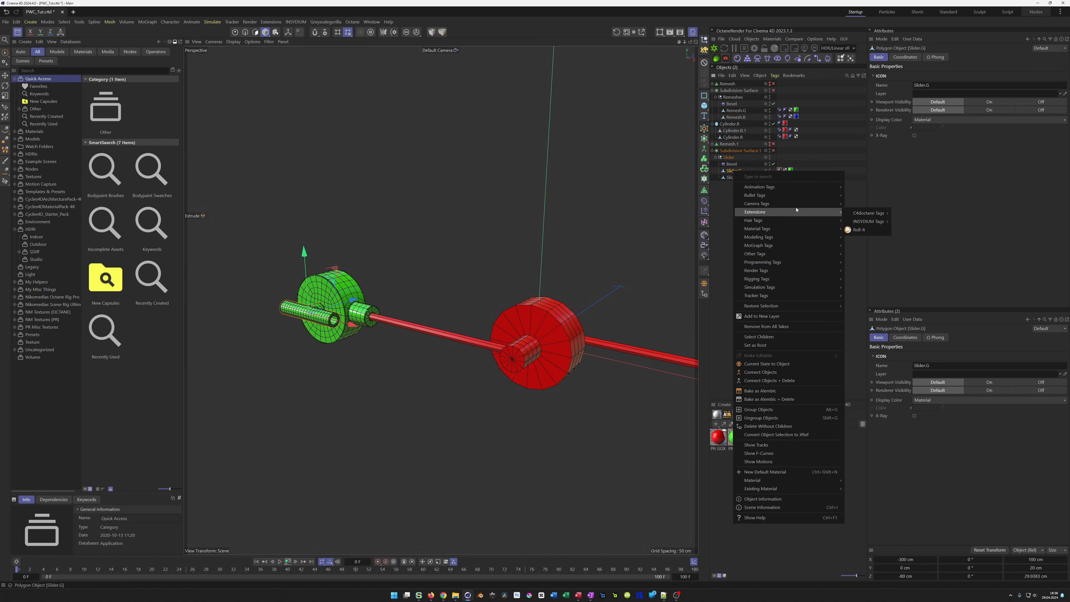
{"action": "mouse_move", "coordinate": [822, 279]}
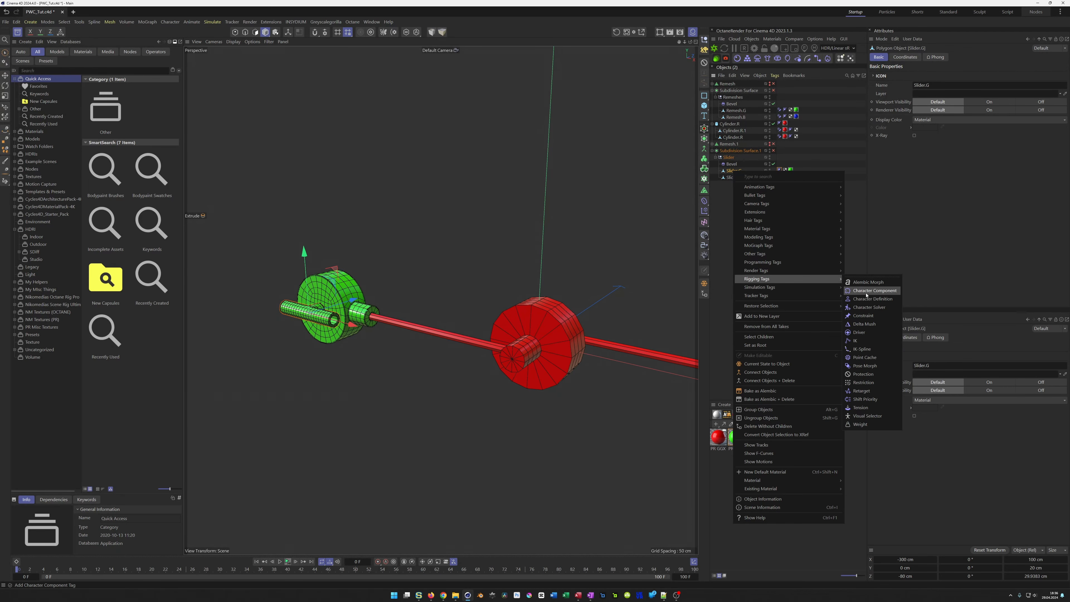
{"action": "left_click", "coordinate": [864, 315]}
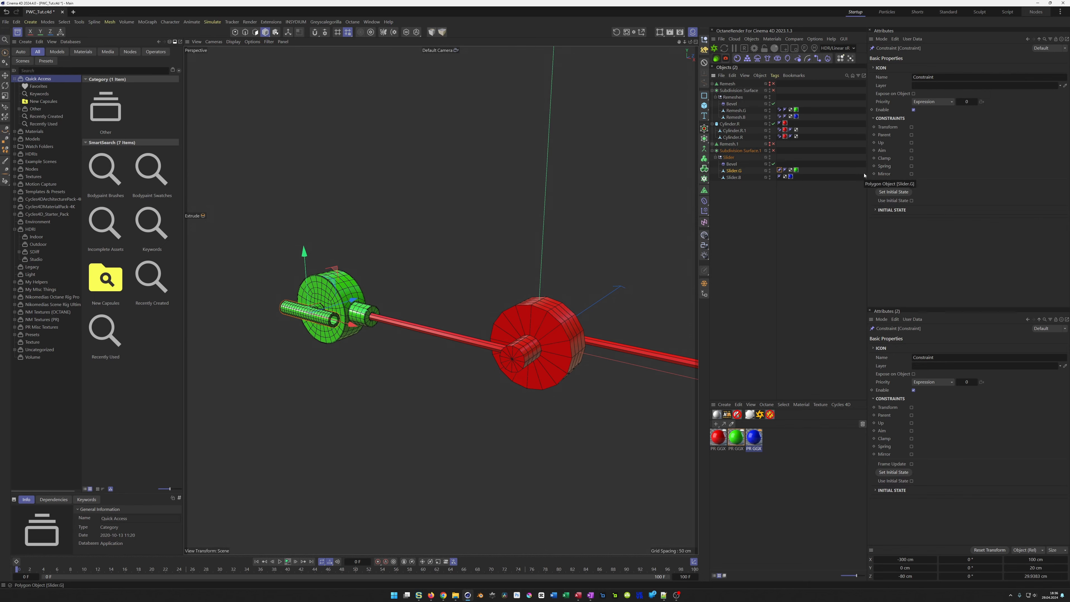
{"action": "left_click", "coordinate": [911, 135]}
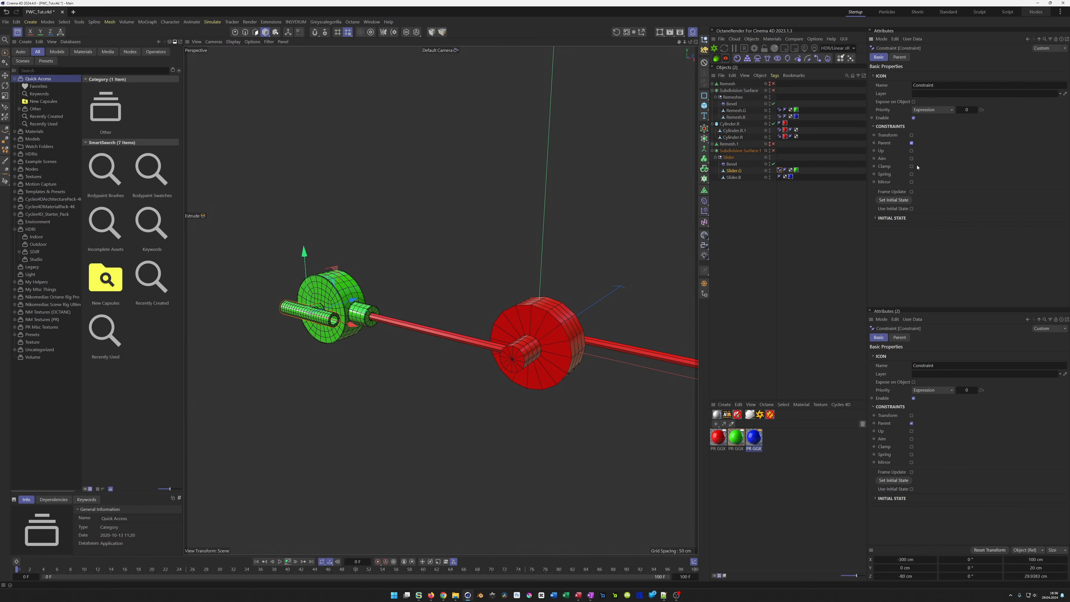
- Assign Remesh.G as the parent constraint target of Slider.G and scrub the timeline to test it
{"action": "left_click", "coordinate": [899, 57]}
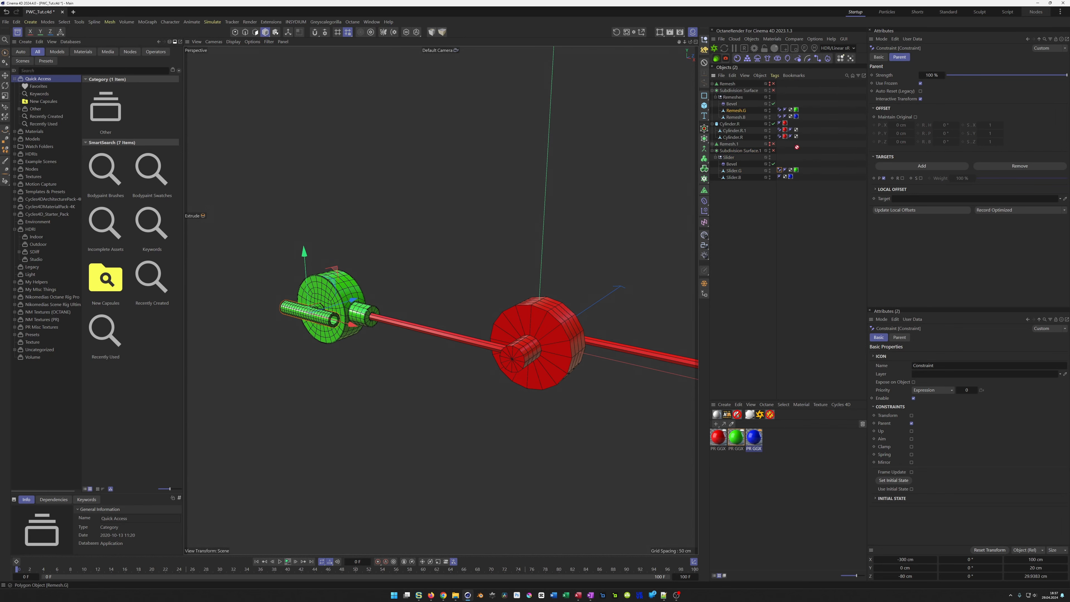
{"action": "left_click_drag", "start_coordinate": [896, 202], "coordinate": [897, 202]}
{"action": "mouse_move", "coordinate": [18, 572]}
{"action": "left_mouse_down"}
{"action": "mouse_move", "coordinate": [131, 592]}
{"action": "mouse_move", "coordinate": [15, 575]}
{"action": "left_mouse_up"}
{"action": "left_click_drag", "start_coordinate": [19, 570], "coordinate": [16, 598]}
- Copy the Constraint tag onto Slider.B, set its target to Remesh.B, and scrub the timeline to test it
{"action": "scroll", "coordinate": [522, 354], "scroll_direction": "down", "scroll_amount": 4}
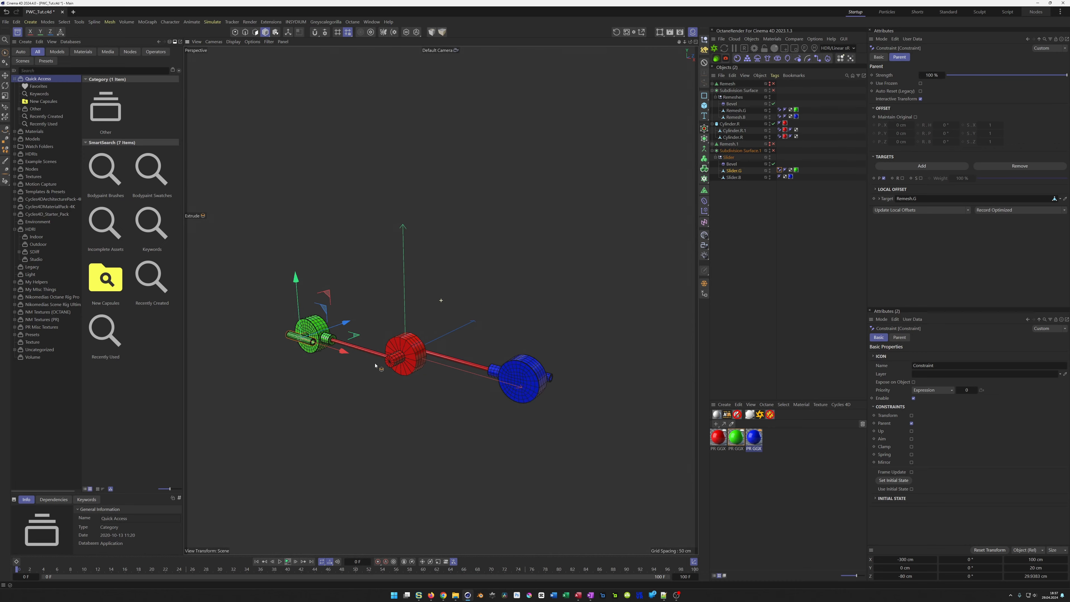
{"action": "left_click_drag", "start_coordinate": [539, 384], "coordinate": [628, 373], "text": "alt"}
{"action": "middle_click_drag", "start_coordinate": [628, 373], "coordinate": [438, 402], "text": "alt"}
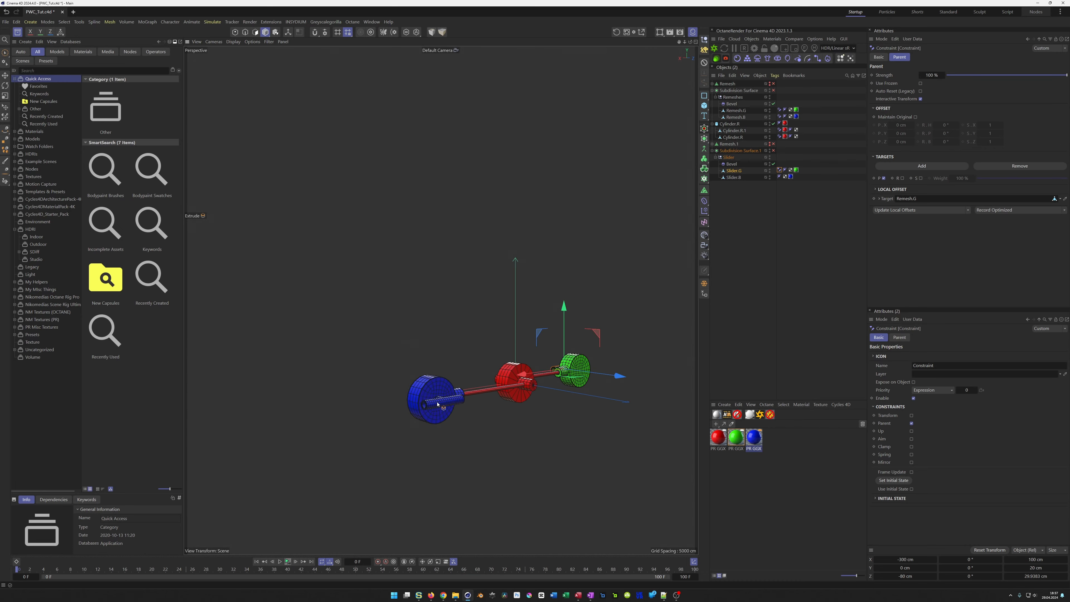
{"action": "right_click_drag", "start_coordinate": [437, 402], "coordinate": [480, 383], "text": "alt"}
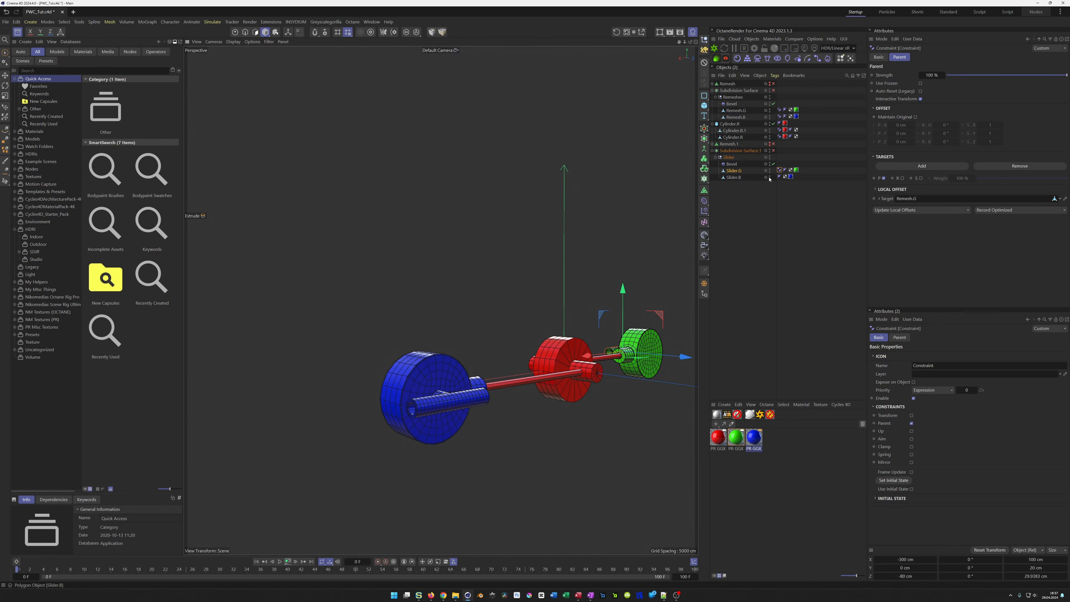
{"action": "left_click_drag", "start_coordinate": [780, 173], "coordinate": [780, 179], "text": "ctrl"}
{"action": "middle_click_drag", "start_coordinate": [418, 391], "coordinate": [260, 314], "text": "alt"}
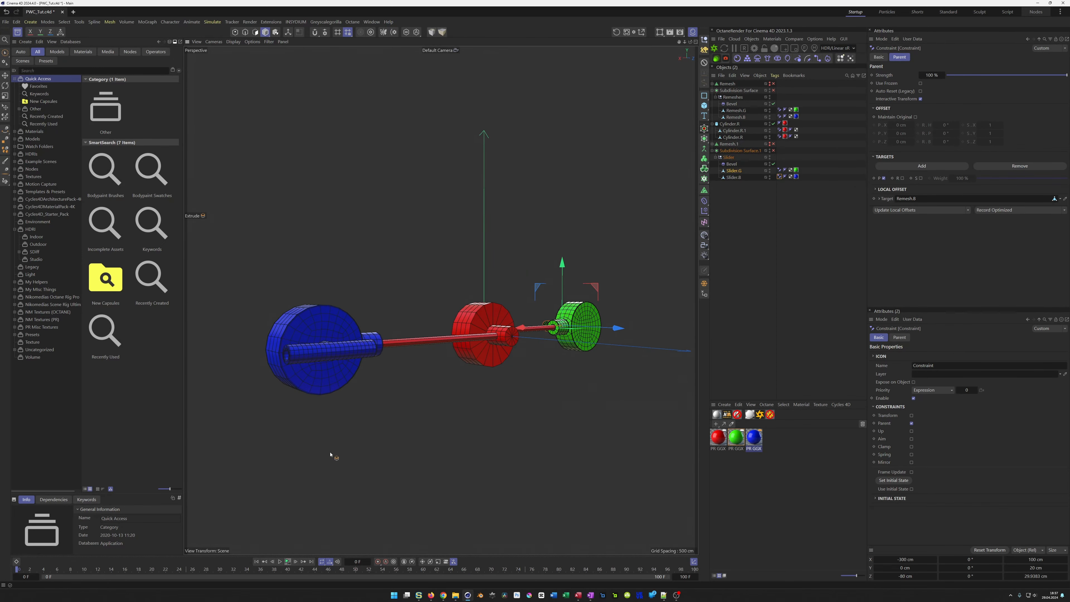
{"action": "left_click_drag", "start_coordinate": [22, 571], "coordinate": [15, 521]}
- Select the red stub cylinders Cylinder.R.1 and Cylinder.R together in point mode
{"action": "left_click_drag", "start_coordinate": [475, 348], "coordinate": [386, 343], "text": "alt"}
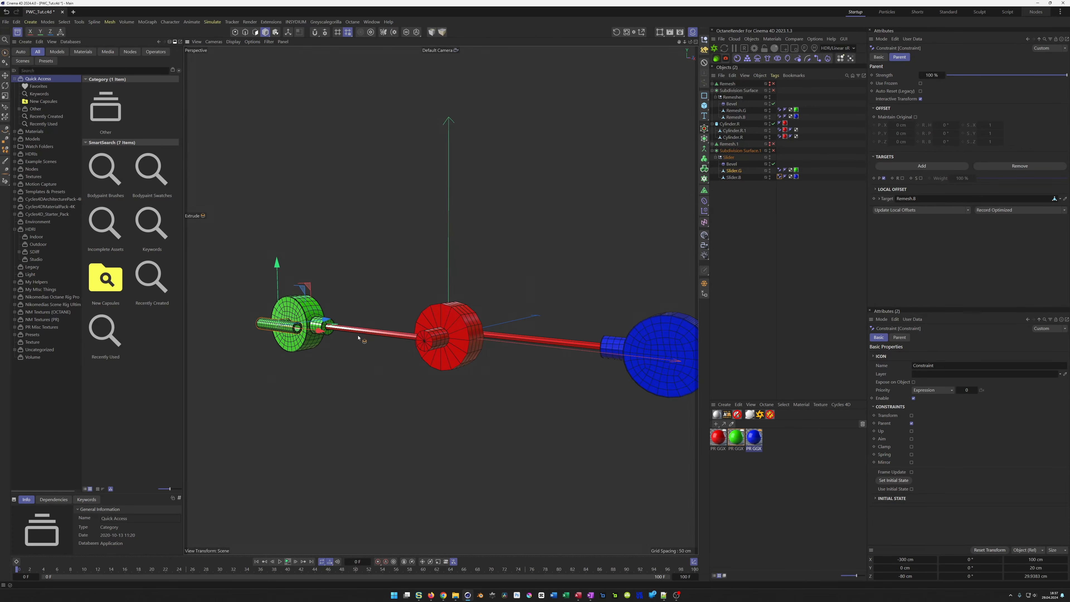
{"action": "scroll", "coordinate": [386, 343], "scroll_direction": "down", "scroll_amount": 5}
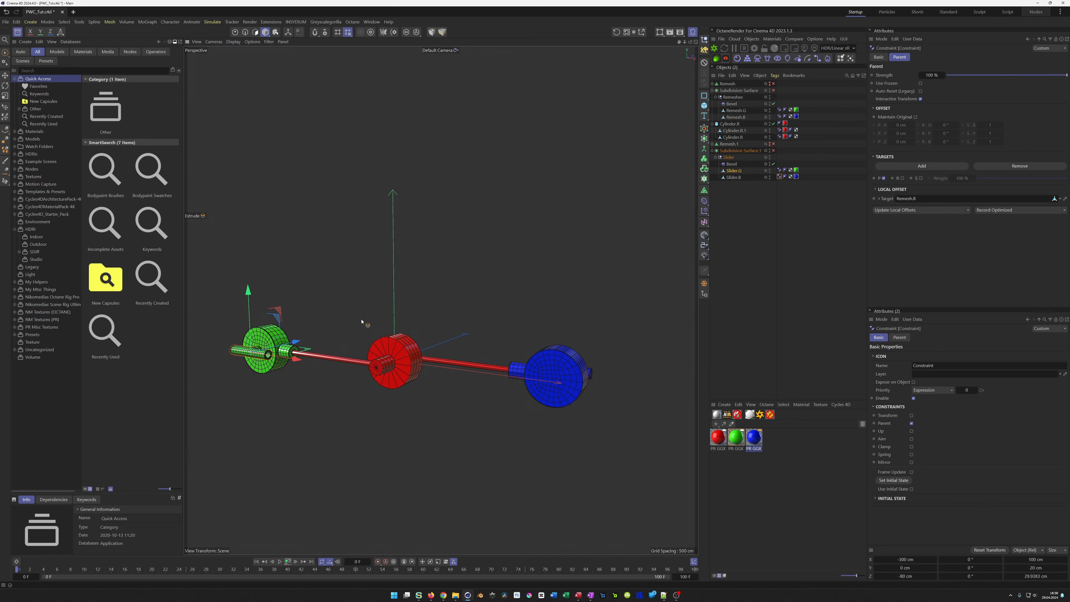
{"action": "scroll", "coordinate": [364, 359], "scroll_direction": "up", "scroll_amount": 5}
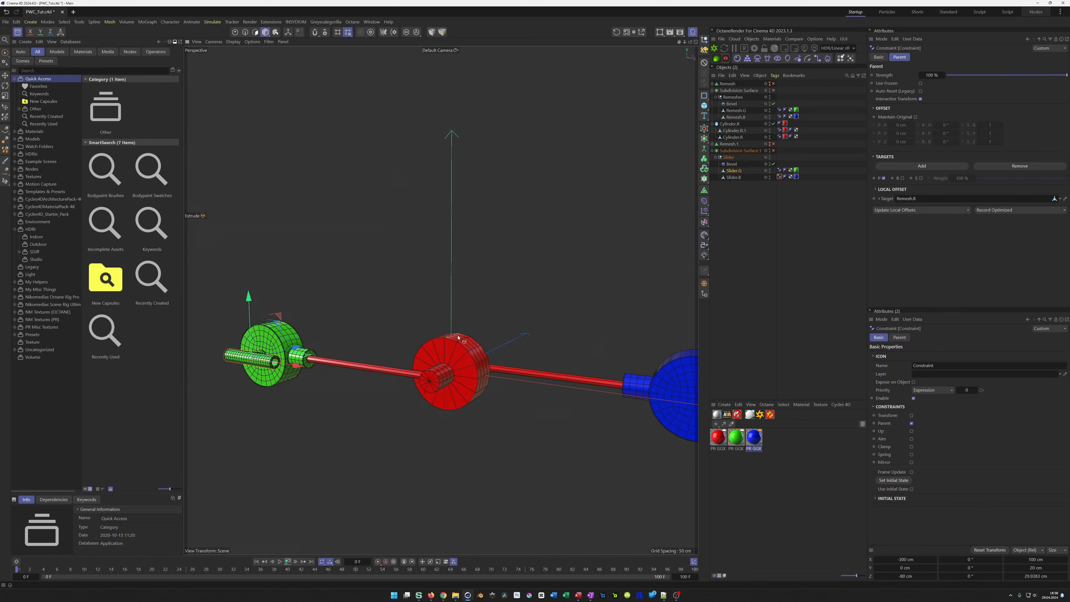
{"action": "left_click_drag", "start_coordinate": [457, 355], "coordinate": [368, 392], "text": "alt"}
{"action": "scroll", "coordinate": [430, 404], "scroll_direction": "up", "scroll_amount": 4}
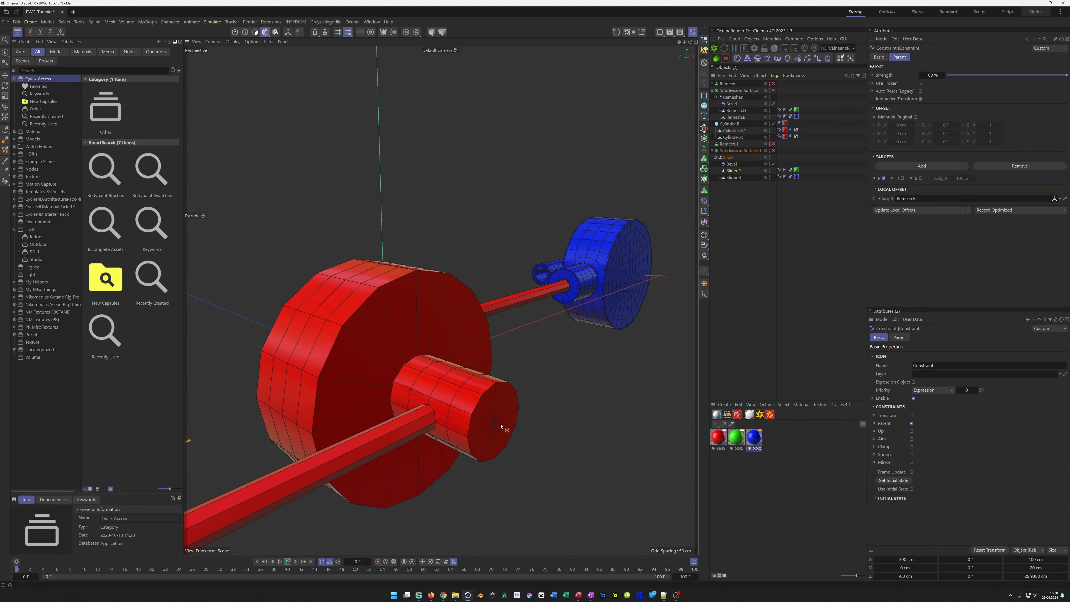
{"action": "left_click_drag", "start_coordinate": [496, 422], "coordinate": [519, 426], "text": "alt"}
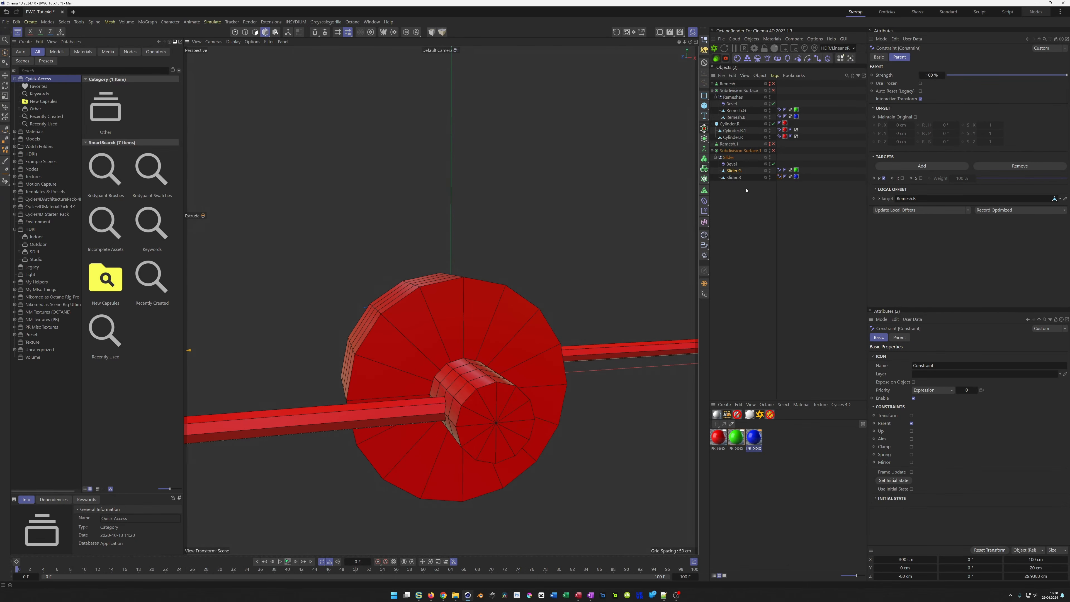
{"action": "left_click", "coordinate": [734, 131]}
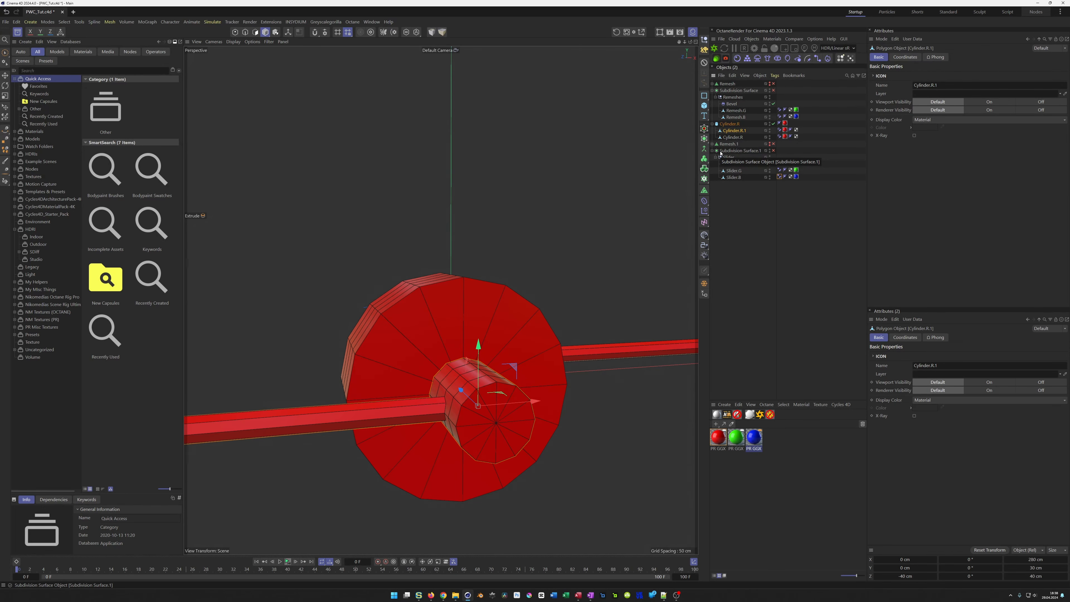
{"action": "key", "text": "Return"}
{"action": "left_click", "coordinate": [733, 137], "text": "ctrl"}
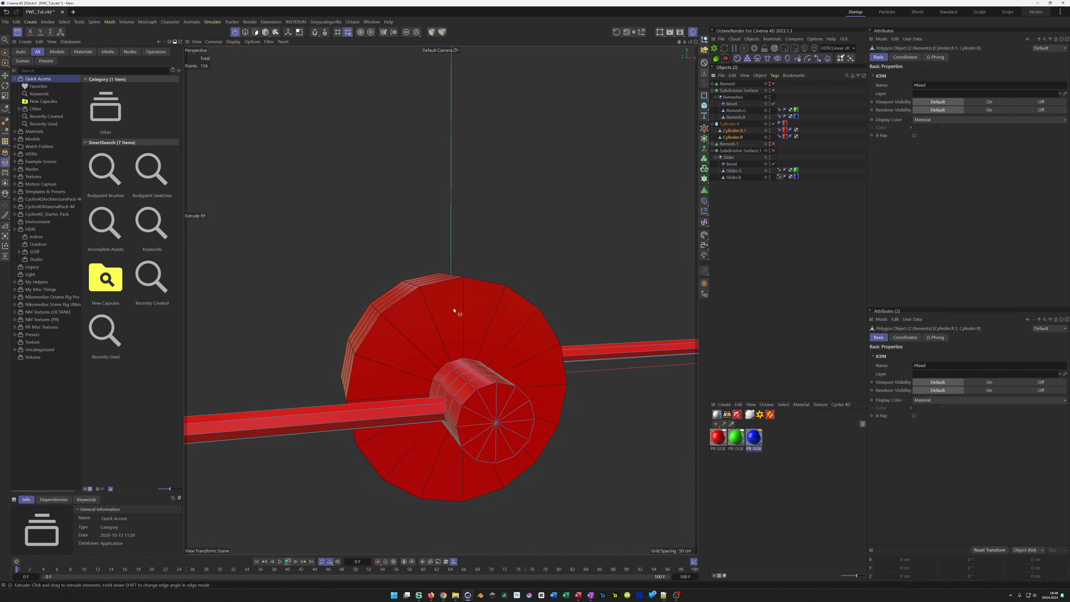
- Select the centre points of the end caps on both red stub cylinders with Brush Selection
{"action": "key", "text": "9"}
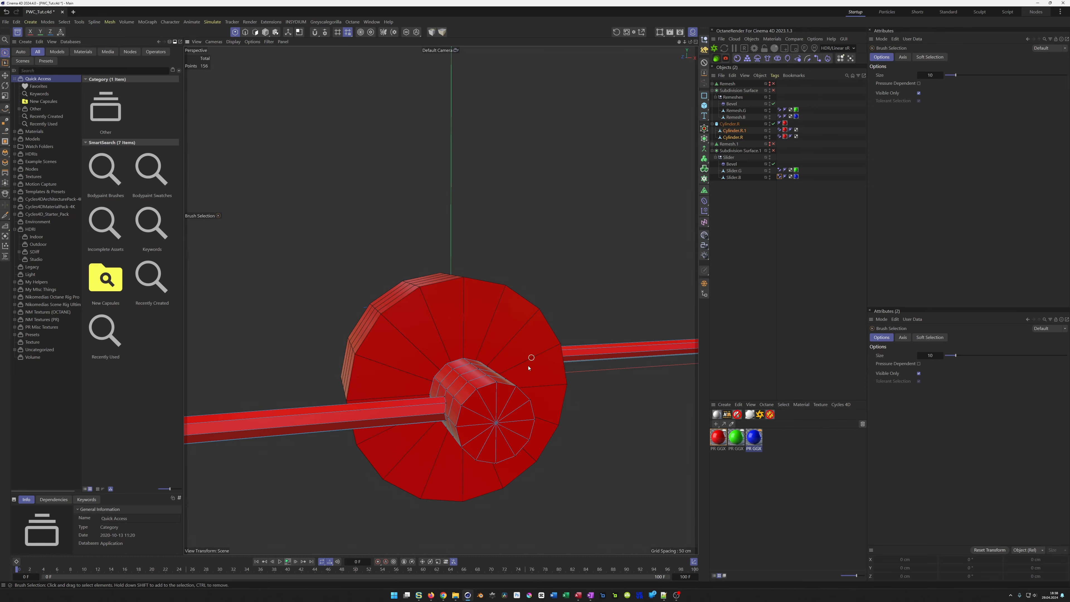
{"action": "left_click", "coordinate": [501, 425]}
{"action": "left_click_drag", "start_coordinate": [412, 340], "coordinate": [268, 321], "text": "alt"}
{"action": "left_click_drag", "start_coordinate": [331, 359], "coordinate": [376, 397], "text": "alt"}
{"action": "left_click", "coordinate": [359, 422], "text": "shift"}
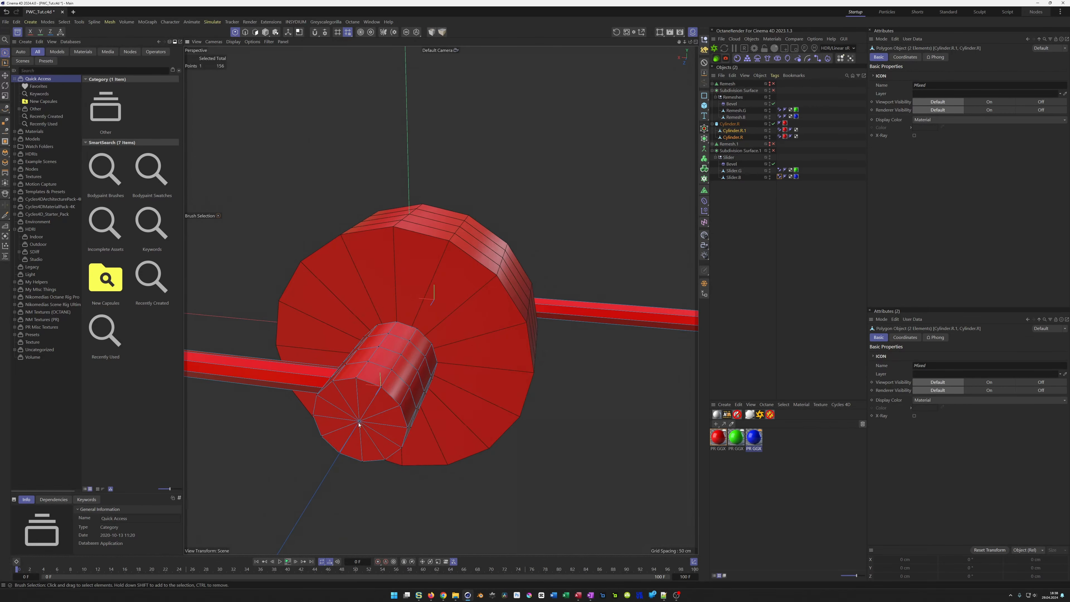
- Bevel the selected cap centre points by 8.3 cm with 0 subdivisions to form an inner ring on each cap
{"action": "key", "text": "m"}
{"action": "key", "text": "s"}
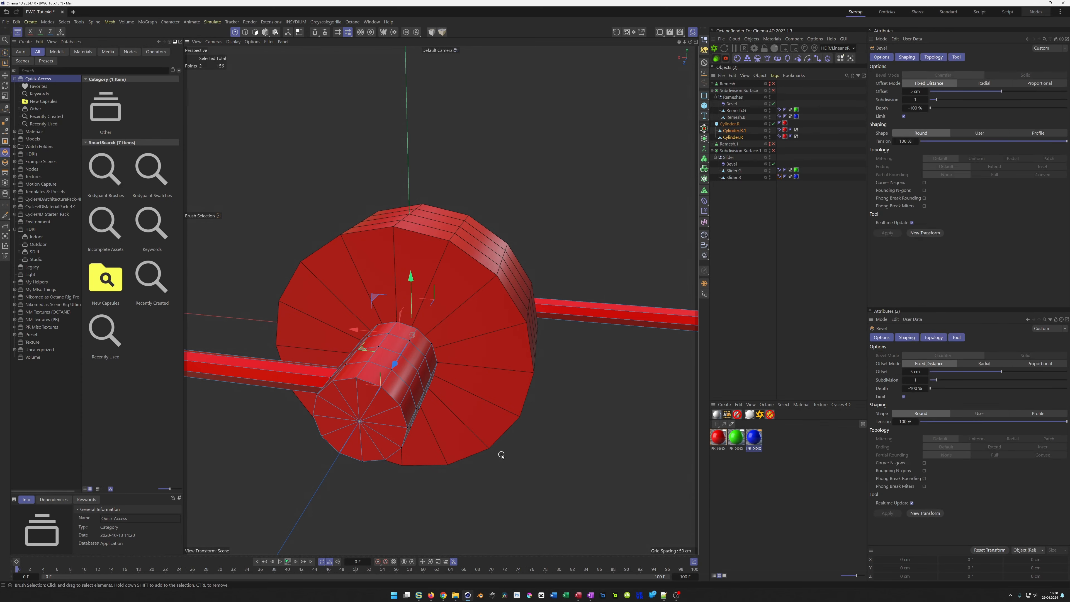
{"action": "left_click_drag", "start_coordinate": [502, 456], "coordinate": [491, 483]}
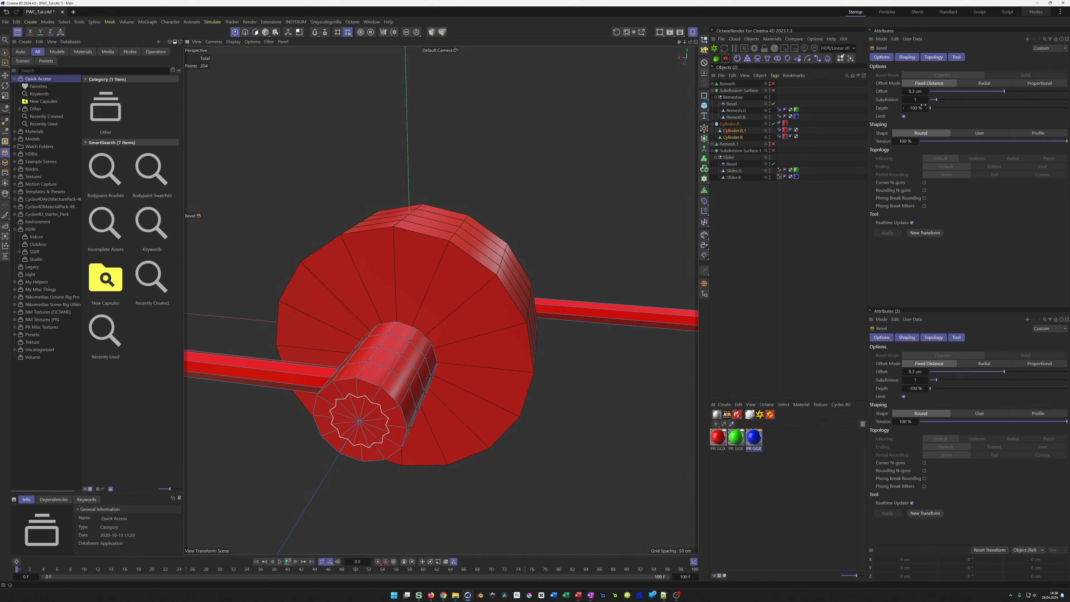
{"action": "left_click", "coordinate": [903, 99]}
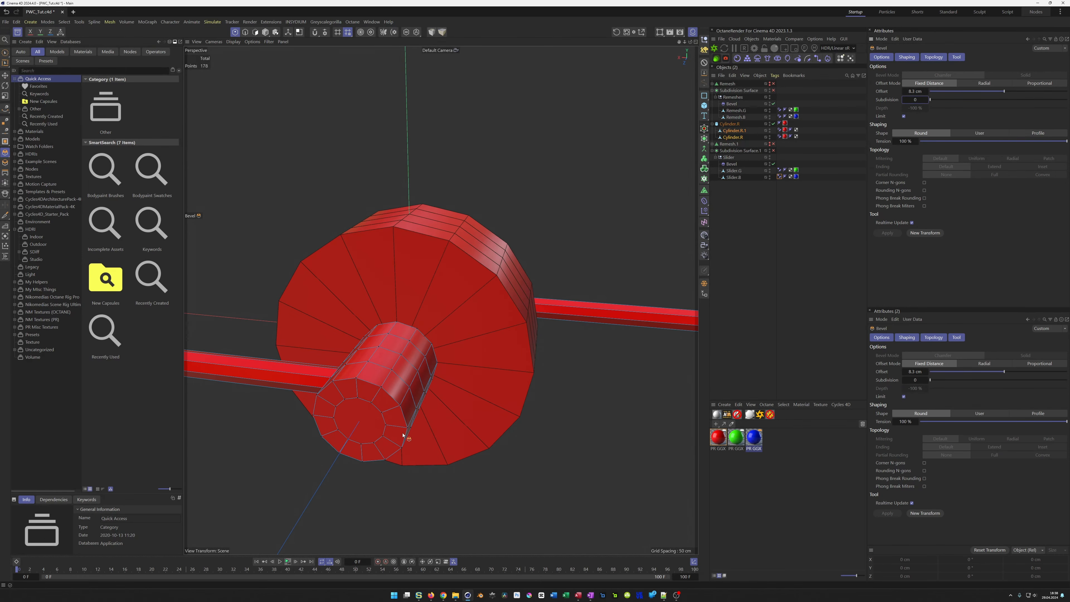
{"action": "left_click_drag", "start_coordinate": [391, 417], "coordinate": [432, 396], "text": "alt"}
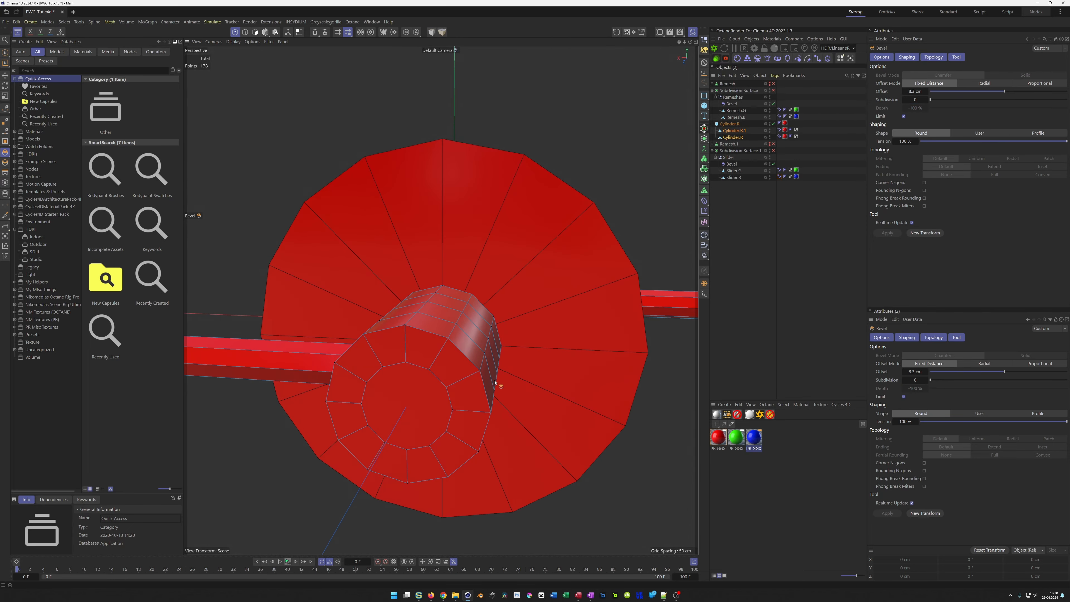
- Cut the inner circle of the facing red stub's end cap with one vertical and three horizontal Line Cuts
{"action": "key", "text": "9"}
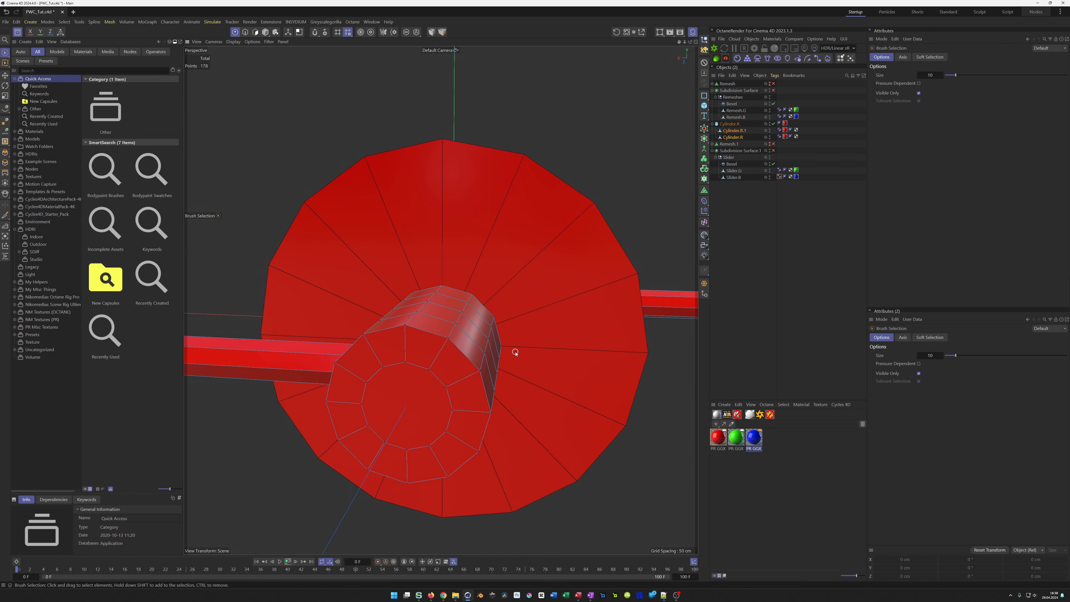
{"action": "key", "text": "k"}
{"action": "key", "text": "k"}
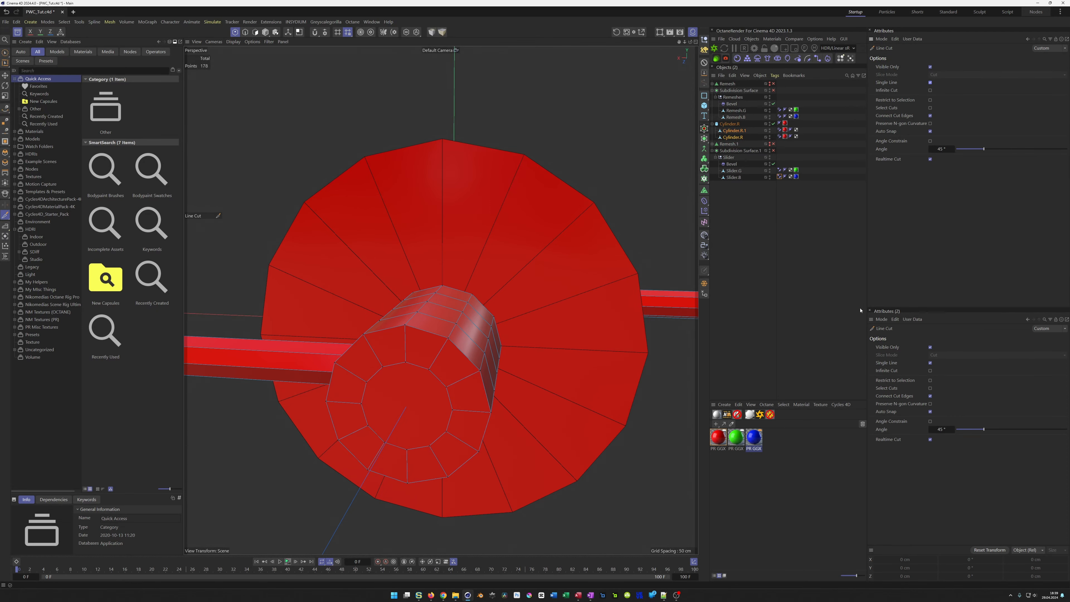
{"action": "middle_click_drag", "start_coordinate": [433, 397], "coordinate": [440, 349], "text": "alt"}
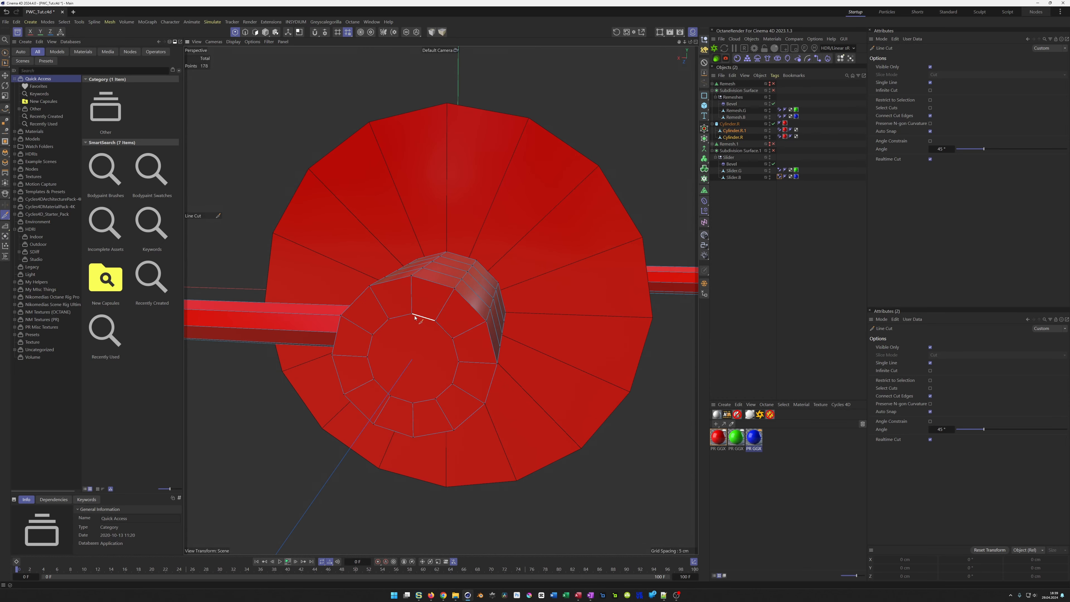
{"action": "left_click", "coordinate": [413, 314]}
{"action": "left_click", "coordinate": [412, 403]}
{"action": "left_click", "coordinate": [373, 379]}
{"action": "left_click", "coordinate": [451, 384]}
{"action": "left_click", "coordinate": [368, 357]}
{"action": "left_click", "coordinate": [459, 362]}
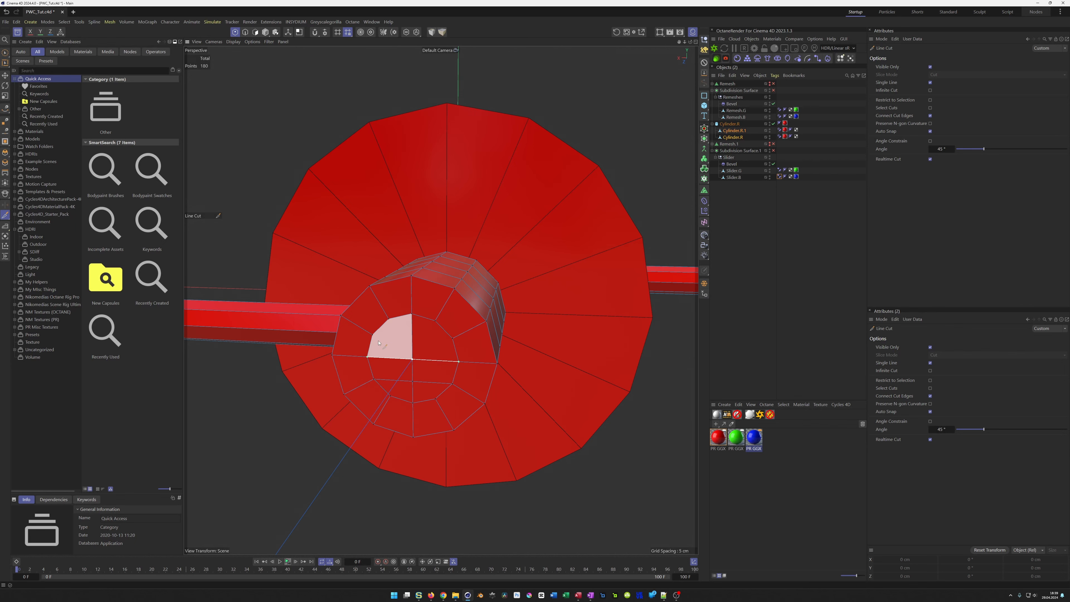
{"action": "left_click", "coordinate": [373, 335]}
{"action": "left_click", "coordinate": [452, 338]}
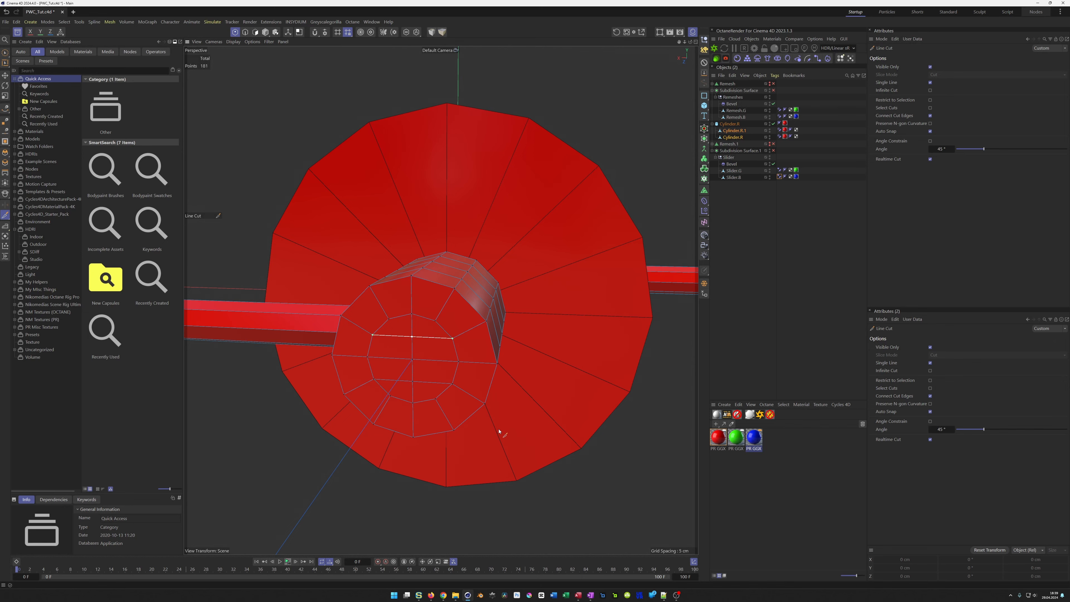
- Delete the inner circular polygon from the opposite red stub's end cap in polygon mode with Brush Selection
{"action": "scroll", "coordinate": [472, 370], "scroll_direction": "down", "scroll_amount": 2}
{"action": "left_click_drag", "start_coordinate": [457, 376], "coordinate": [490, 361], "text": "alt"}
{"action": "mouse_move", "coordinate": [632, 337]}
{"action": "left_mouse_down", "text": "alt"}
{"action": "mouse_move", "coordinate": [369, 371]}
{"action": "mouse_move", "coordinate": [542, 366]}
{"action": "left_mouse_up", "text": "alt"}
{"action": "key", "text": "9"}
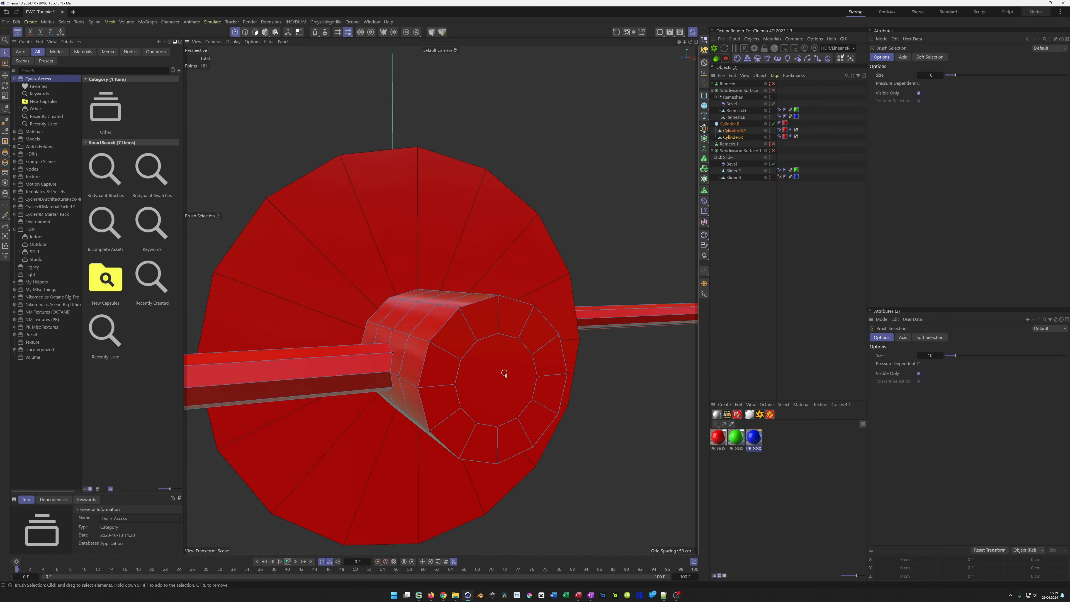
{"action": "key", "text": "Return"}
{"action": "key", "text": "Return"}
{"action": "left_click", "coordinate": [505, 373]}
{"action": "key", "text": "Delete"}
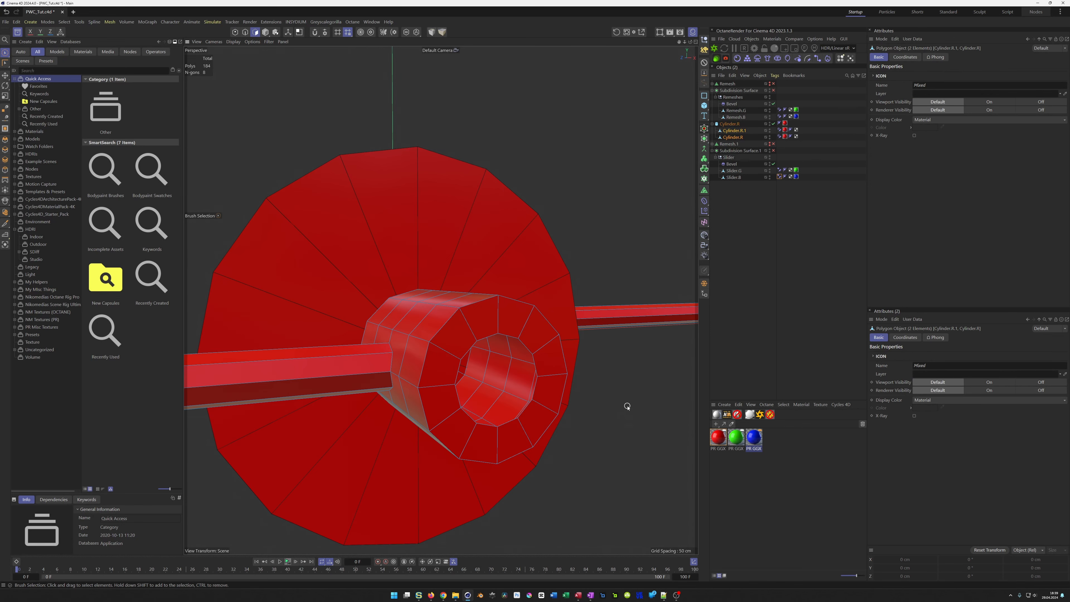
- Fill the hole in the stub's end cap with Close Polygon Hole, using the Grid polygon type
{"action": "key", "text": "m"}
{"action": "key", "text": "d"}
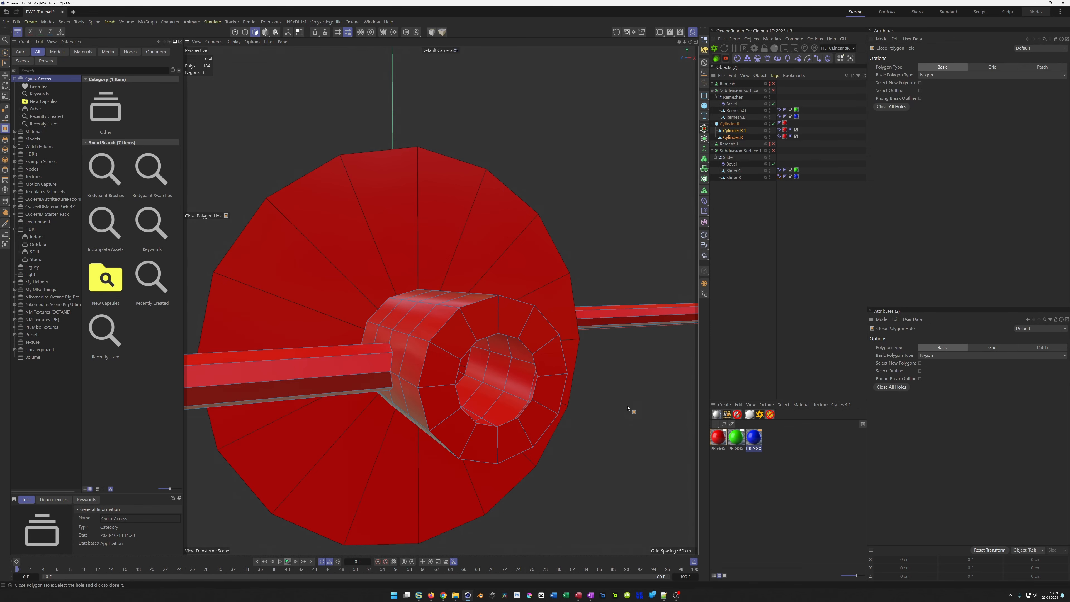
{"action": "left_click", "coordinate": [992, 67]}
{"action": "left_click", "coordinate": [502, 338]}
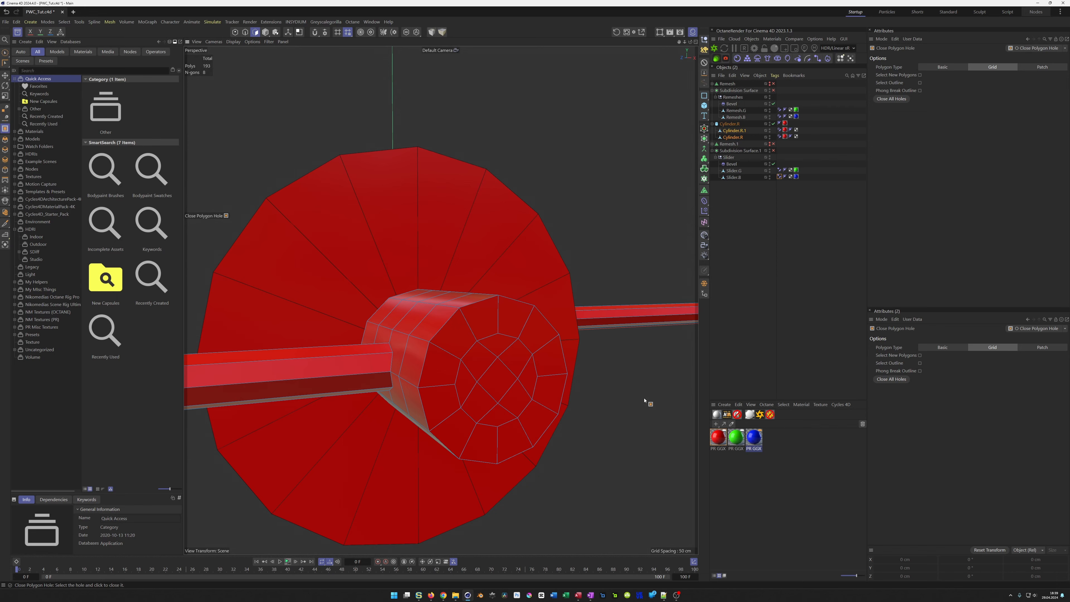
- Copy the Bevel deformer from the Slider group into the Cylinder.R hierarchy as its child
{"action": "right_click_drag", "start_coordinate": [489, 387], "coordinate": [441, 387], "text": "alt"}
{"action": "left_click_drag", "start_coordinate": [442, 387], "coordinate": [482, 378], "text": "alt"}
{"action": "left_click_drag", "start_coordinate": [456, 415], "coordinate": [518, 383], "text": "alt"}
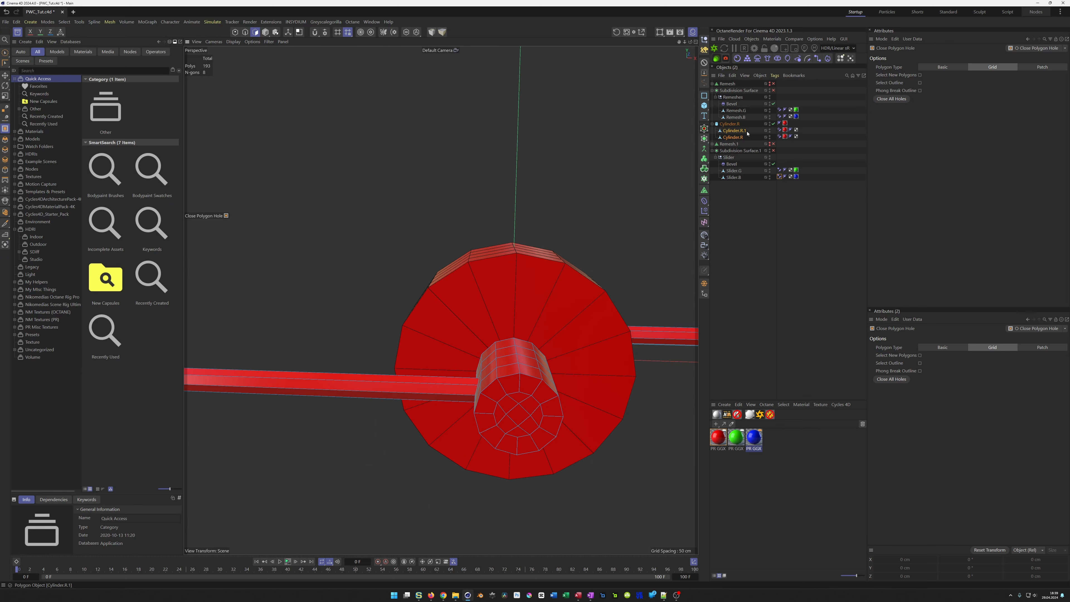
{"action": "left_click", "coordinate": [733, 130]}
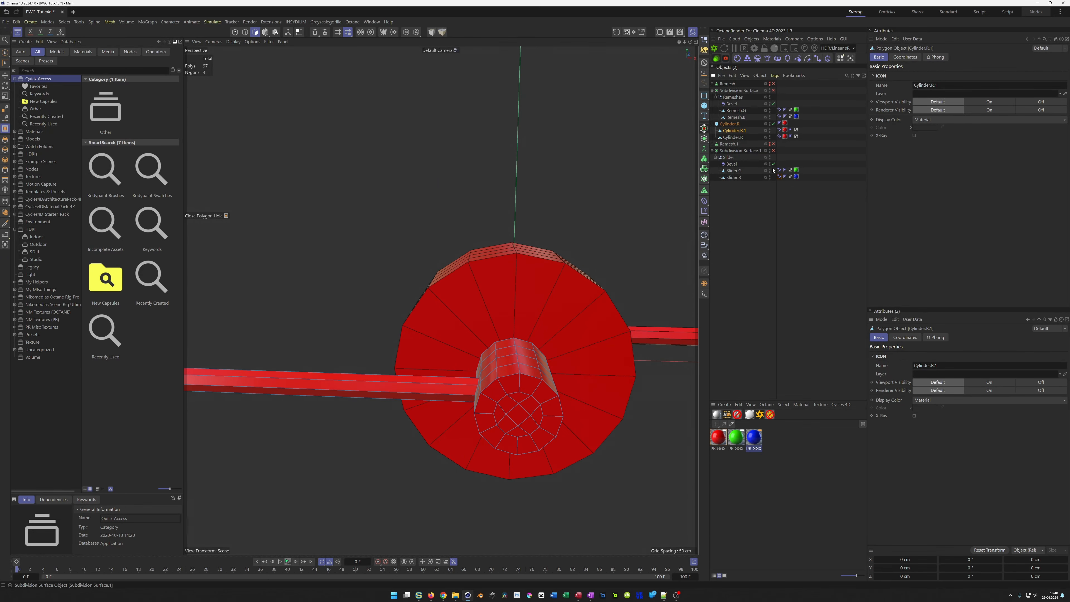
{"action": "left_click", "coordinate": [733, 125]}
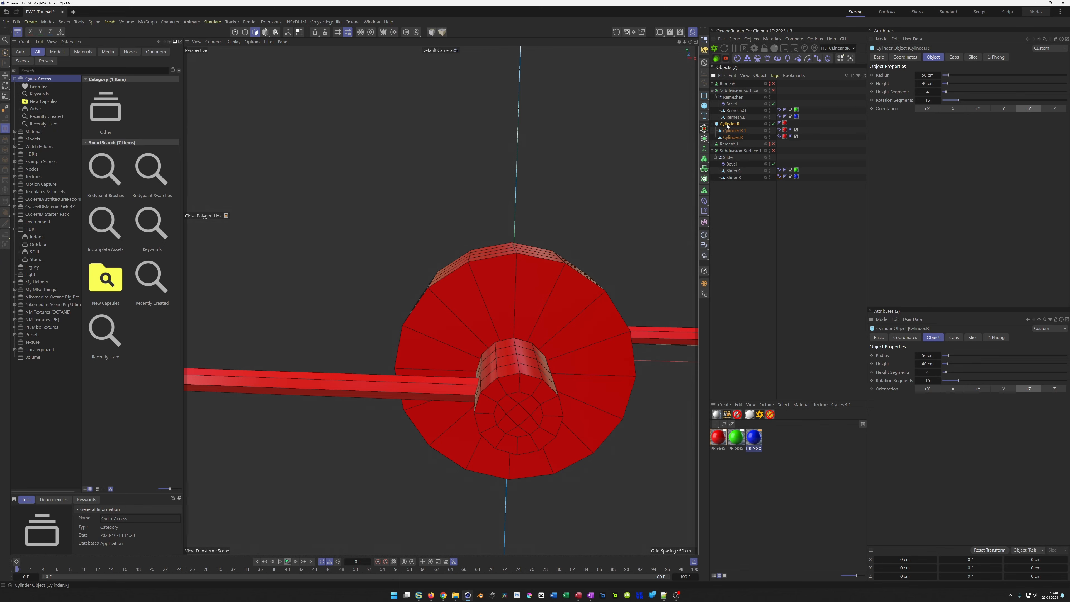
{"action": "left_click", "coordinate": [704, 201]}
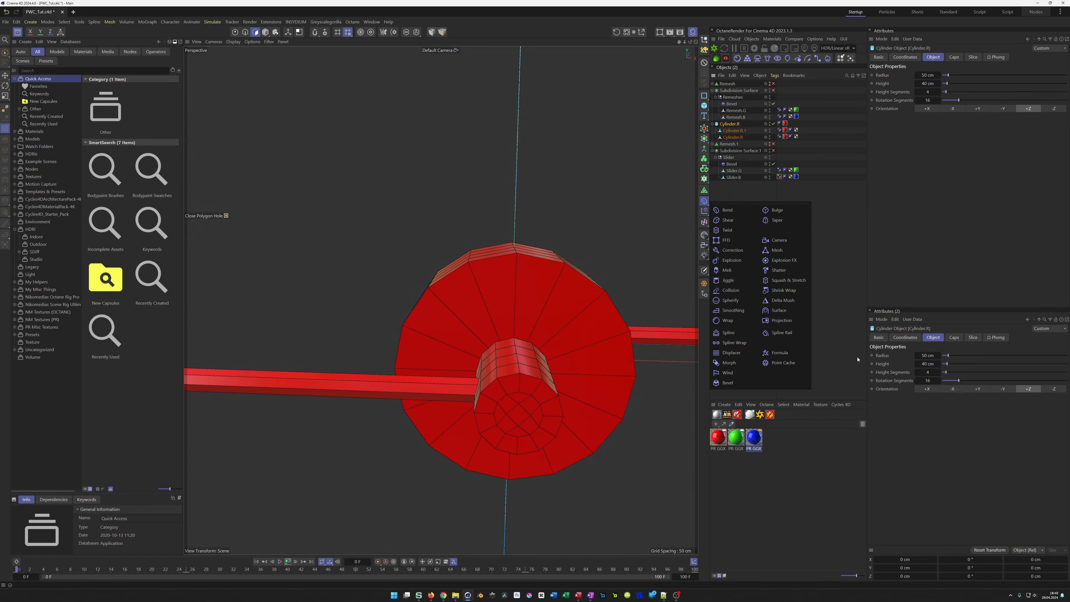
{"action": "left_click_drag", "start_coordinate": [739, 163], "coordinate": [733, 129]}
- Set the Angle Threshold of the Bevel deformer under Cylinder.R to 70°
{"action": "left_click_drag", "start_coordinate": [531, 325], "coordinate": [524, 382], "text": "alt"}
{"action": "scroll", "coordinate": [580, 383], "scroll_direction": "up", "scroll_amount": 8}
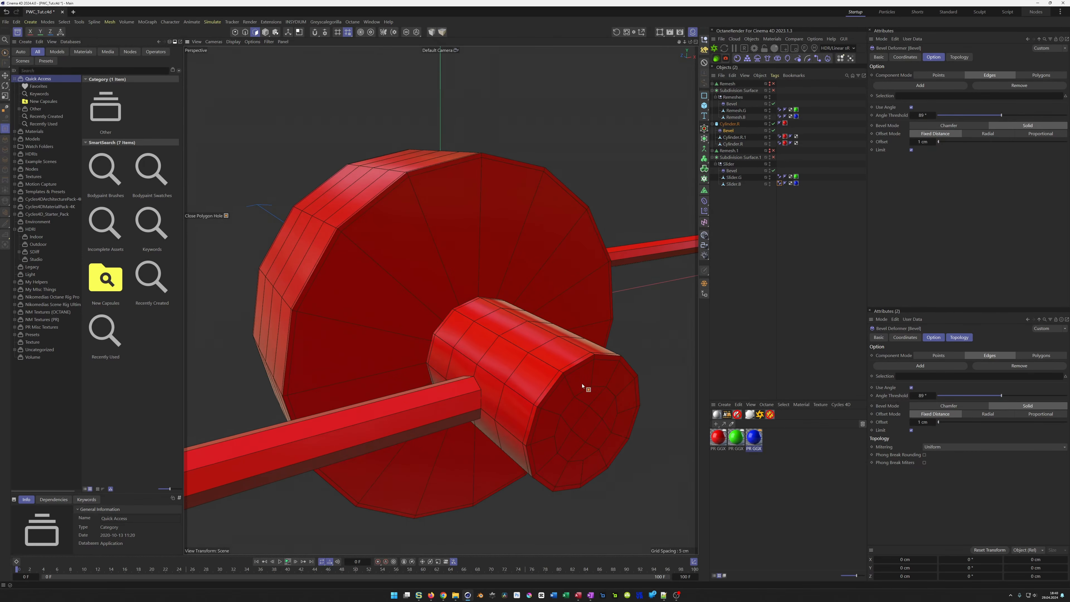
{"action": "left_click_drag", "start_coordinate": [364, 335], "coordinate": [433, 352], "text": "alt"}
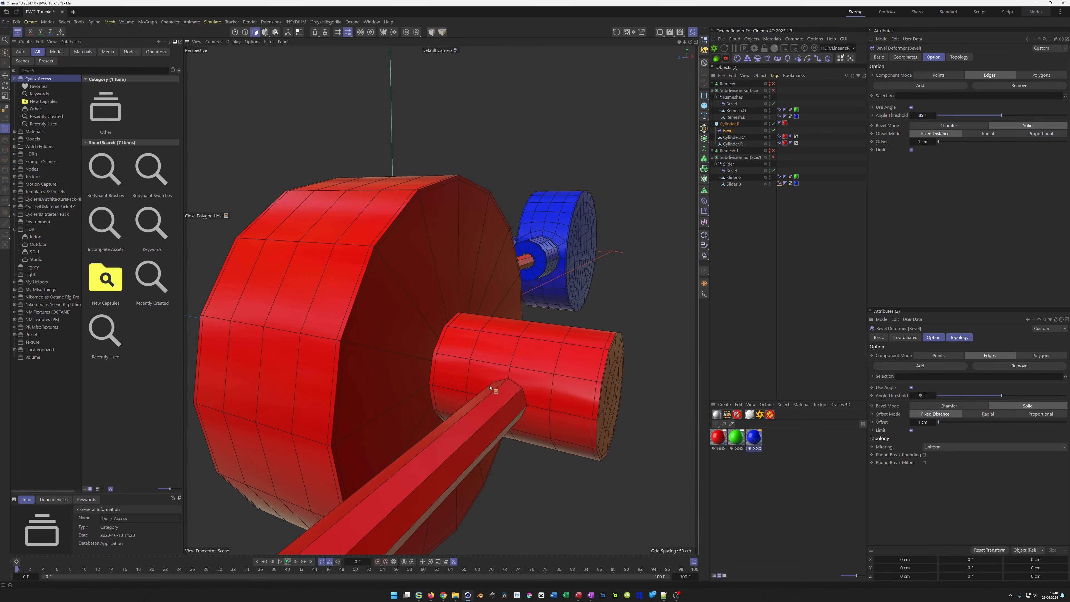
{"action": "scroll", "coordinate": [532, 396], "scroll_direction": "up", "scroll_amount": 4}
{"action": "left_click_drag", "start_coordinate": [559, 381], "coordinate": [509, 359], "text": "alt"}
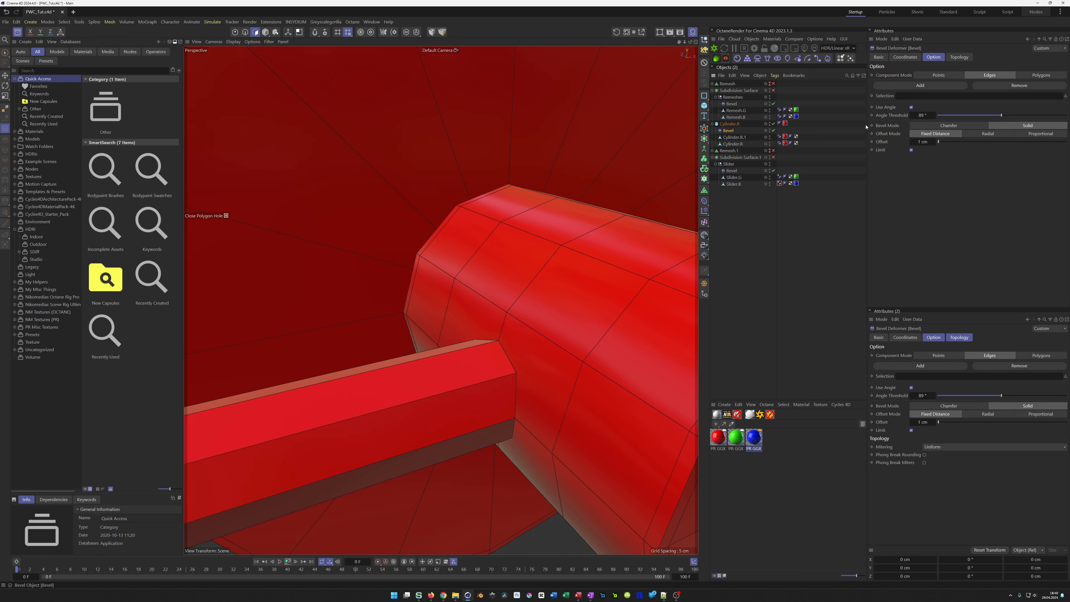
{"action": "left_click_drag", "start_coordinate": [1002, 118], "coordinate": [989, 117]}
- Examine the bevelled edges on the red stubs and rods, and where the rods enter the green and blue parts
{"action": "mouse_move", "coordinate": [576, 350]}
{"action": "left_mouse_down", "text": "alt"}
{"action": "mouse_move", "coordinate": [542, 406]}
{"action": "mouse_move", "coordinate": [502, 394]}
{"action": "mouse_move", "coordinate": [520, 366]}
{"action": "mouse_move", "coordinate": [562, 356]}
{"action": "left_mouse_up", "text": "alt"}
{"action": "right_click_drag", "start_coordinate": [537, 349], "coordinate": [472, 355], "text": "alt"}
{"action": "left_click_drag", "start_coordinate": [441, 300], "coordinate": [392, 290], "text": "alt"}
{"action": "left_click_drag", "start_coordinate": [388, 344], "coordinate": [333, 403], "text": "alt"}
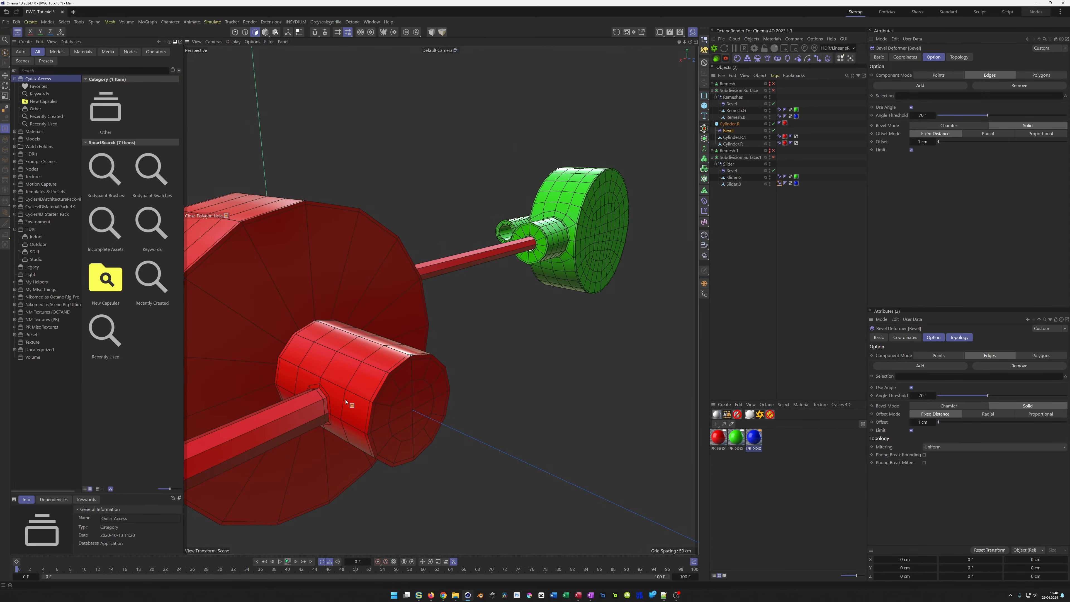
{"action": "left_click_drag", "start_coordinate": [408, 378], "coordinate": [458, 370], "text": "alt"}
{"action": "left_click_drag", "start_coordinate": [330, 427], "coordinate": [527, 382], "text": "alt"}
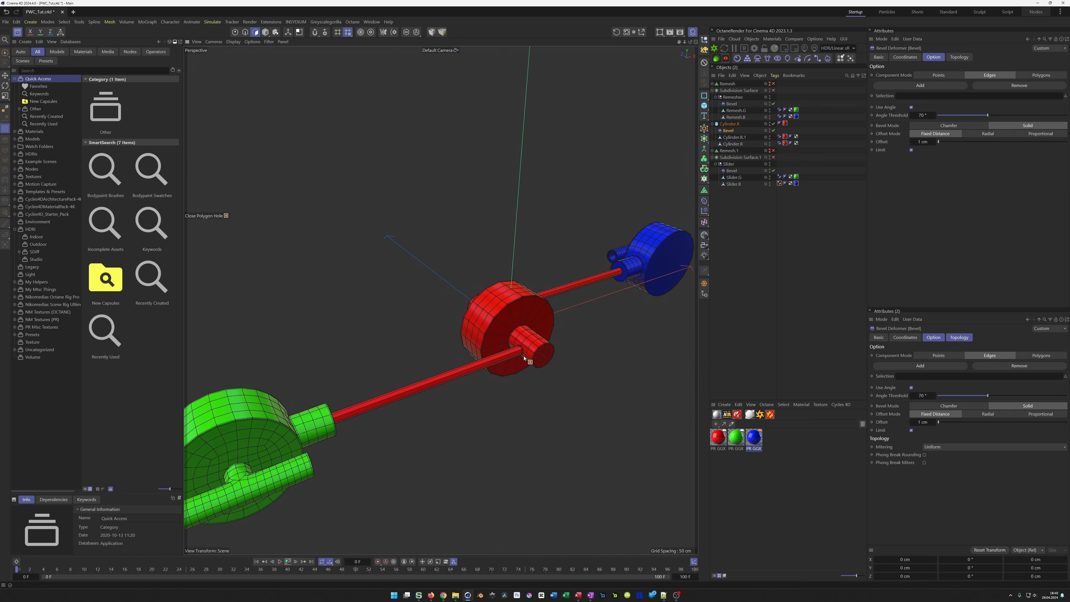
{"action": "scroll", "coordinate": [525, 362], "scroll_direction": "up", "scroll_amount": 4}
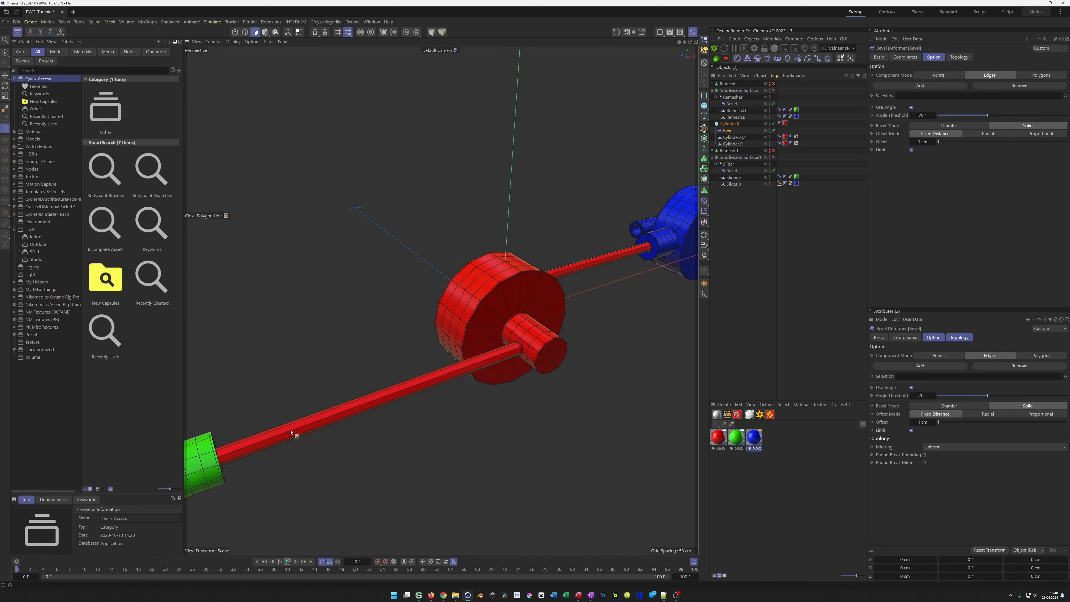
{"action": "scroll", "coordinate": [287, 435], "scroll_direction": "up", "scroll_amount": 4}
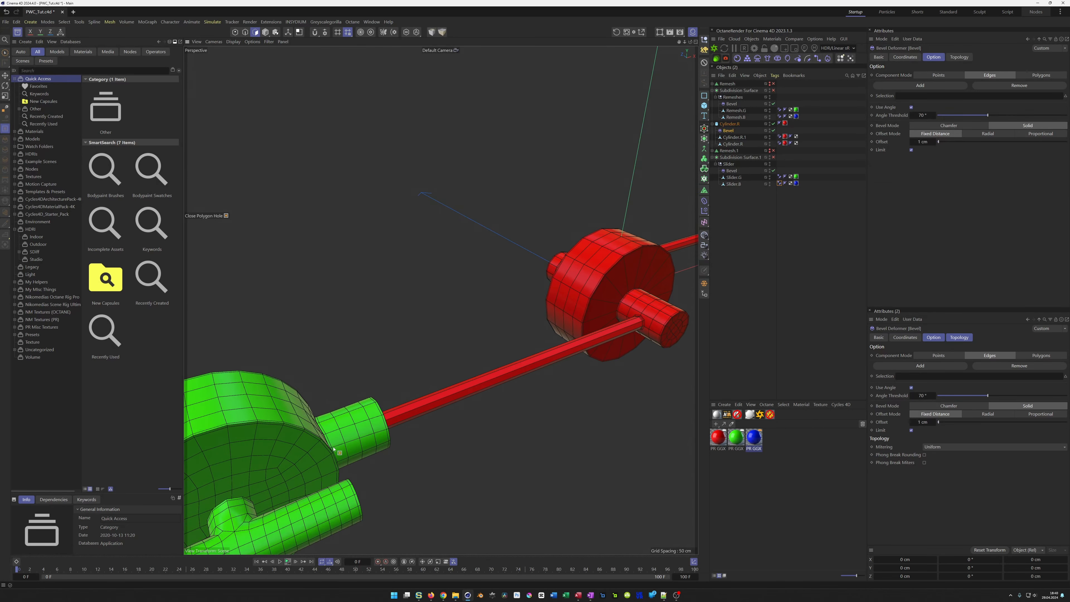
{"action": "left_click_drag", "start_coordinate": [390, 416], "coordinate": [455, 406], "text": "alt"}
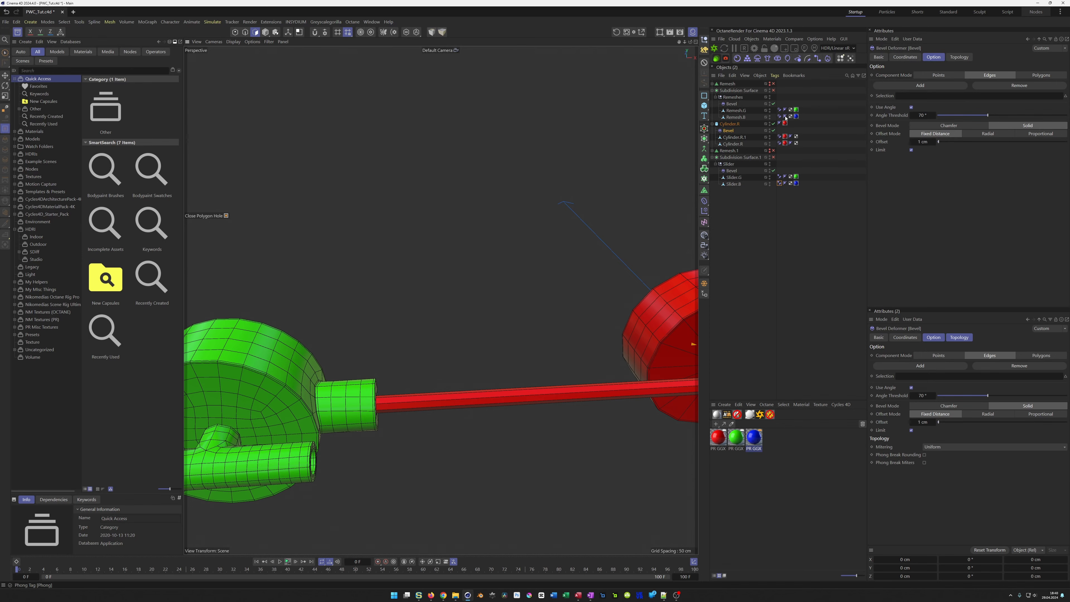
- Hide Remesh.G to expose the end of the red rod, and select the red wheel Cylinder.R
{"action": "double_click", "coordinate": [770, 111], "text": "alt"}
{"action": "left_click_drag", "start_coordinate": [371, 377], "coordinate": [278, 381], "text": "alt"}
{"action": "scroll", "coordinate": [382, 456], "scroll_direction": "up", "scroll_amount": 2}
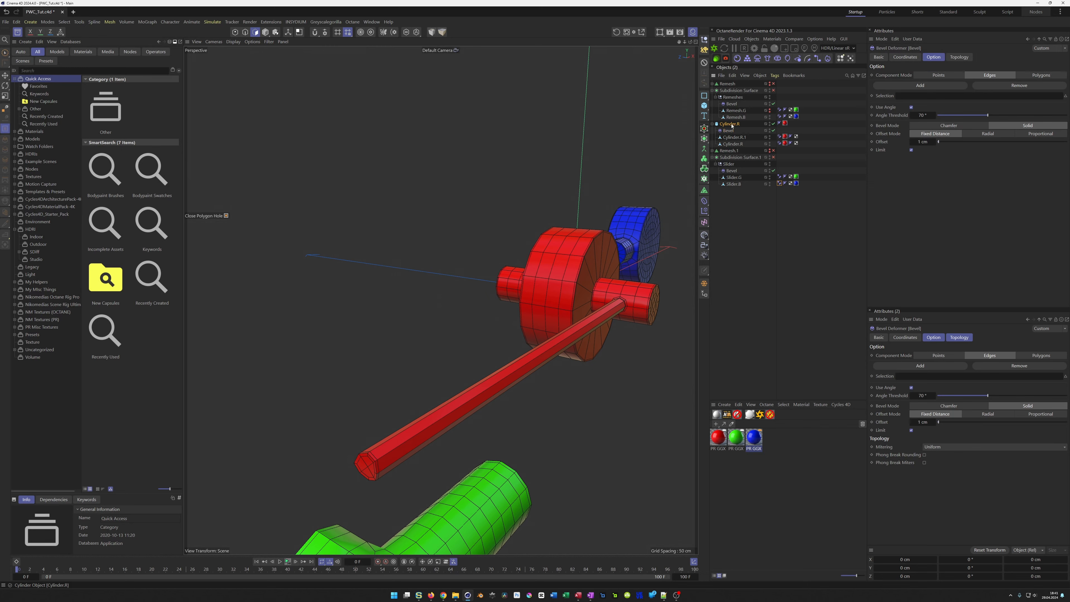
{"action": "left_click", "coordinate": [730, 124]}
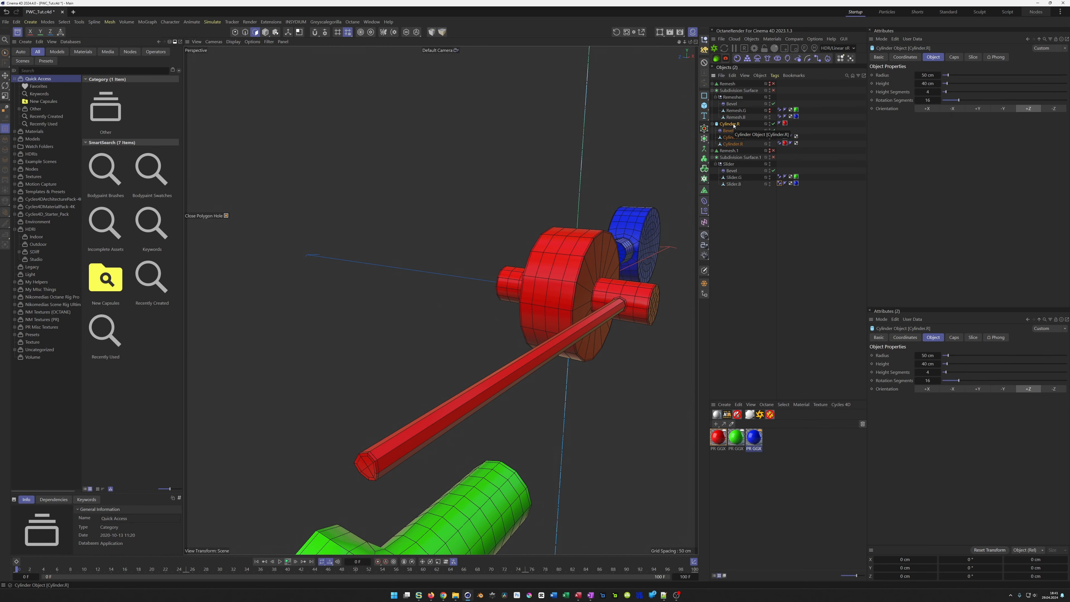
{"action": "scroll", "coordinate": [633, 247], "scroll_direction": "up", "scroll_amount": 10}
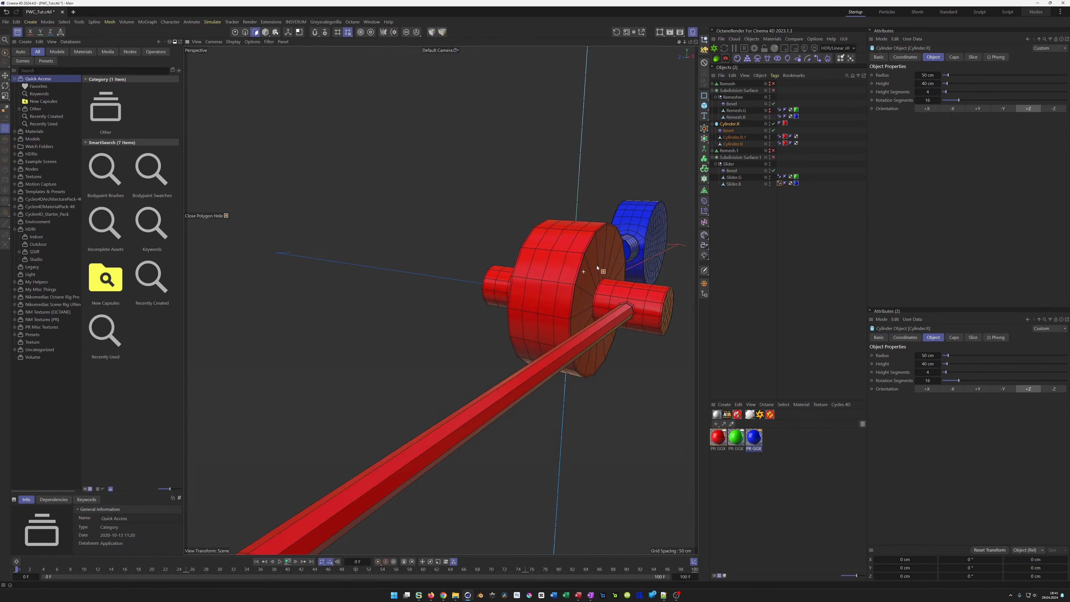
{"action": "scroll", "coordinate": [633, 247], "scroll_direction": "up", "scroll_amount": 1}
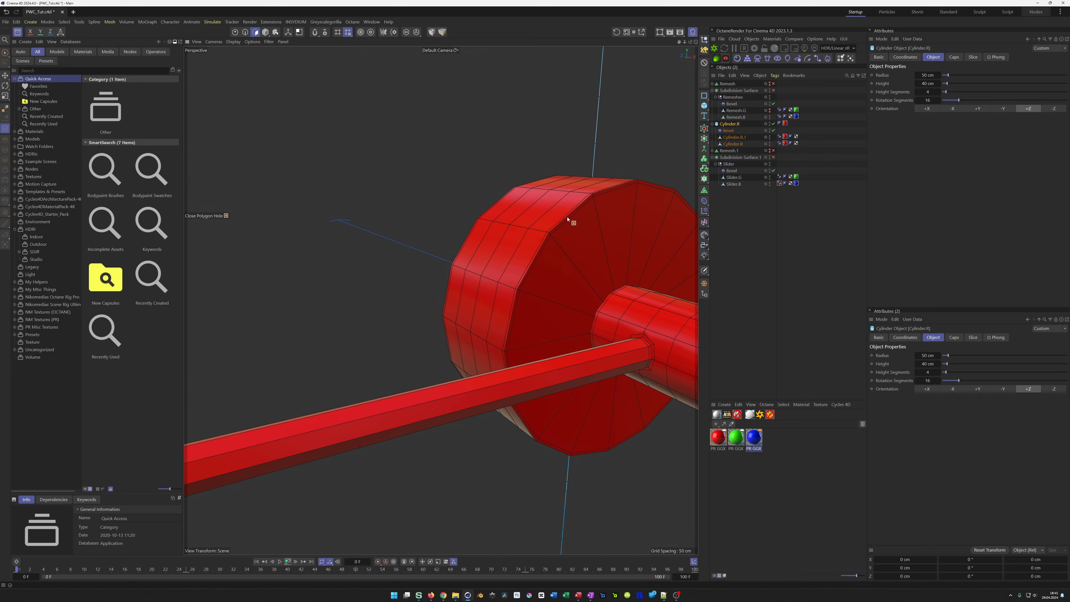
{"action": "left_click_drag", "start_coordinate": [570, 234], "coordinate": [430, 262], "text": "alt"}
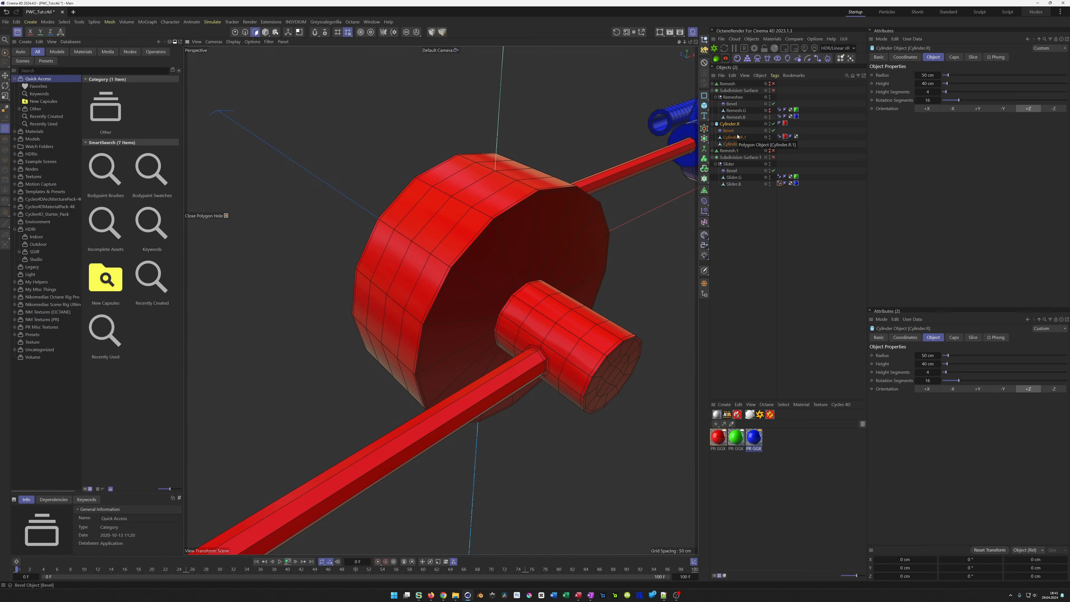
{"action": "mouse_move", "coordinate": [561, 263]}
{"action": "left_mouse_down", "text": "alt"}
{"action": "mouse_move", "coordinate": [560, 283]}
{"action": "mouse_move", "coordinate": [570, 276]}
{"action": "left_mouse_up", "text": "alt"}
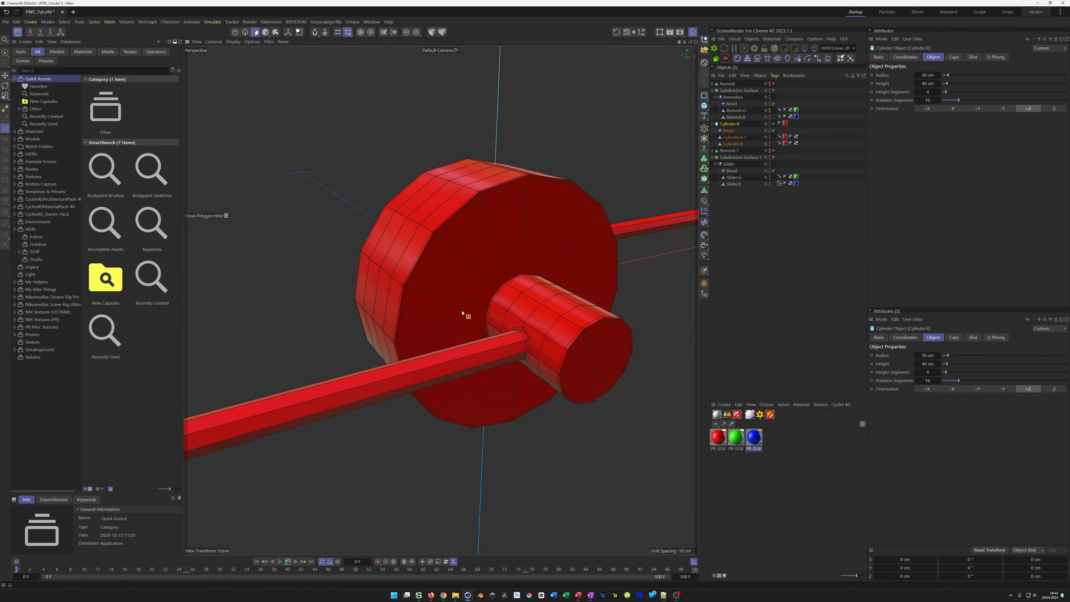
- Hide both red stub cylinders and convert the parent wheel Cylinder.R into an editable polygon object
{"action": "left_click", "coordinate": [770, 143]}
{"action": "left_click_drag", "start_coordinate": [615, 223], "coordinate": [522, 323], "text": "alt"}
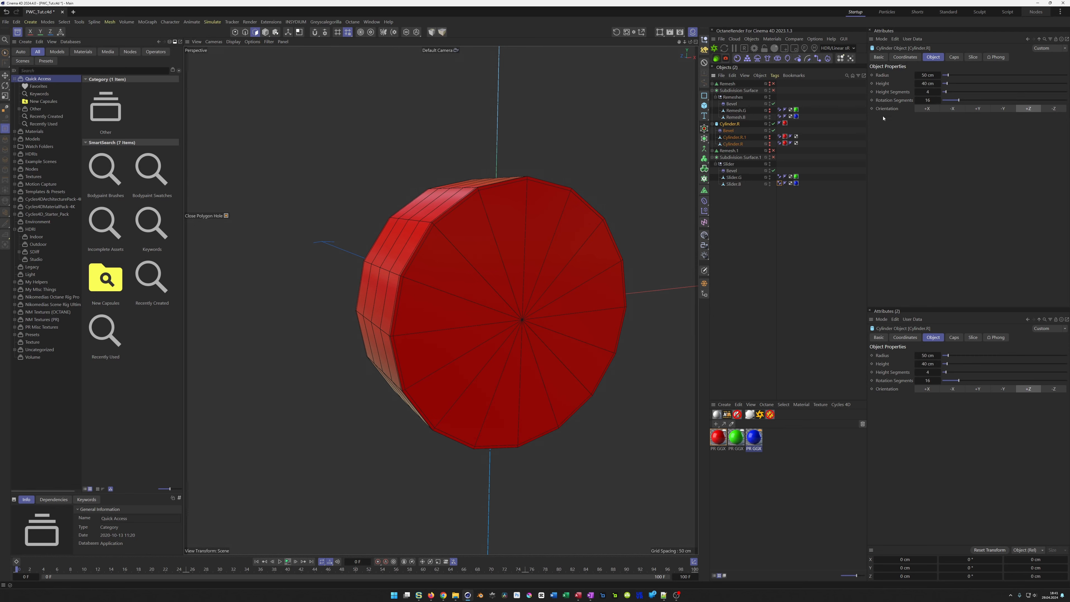
{"action": "left_click", "coordinate": [904, 57]}
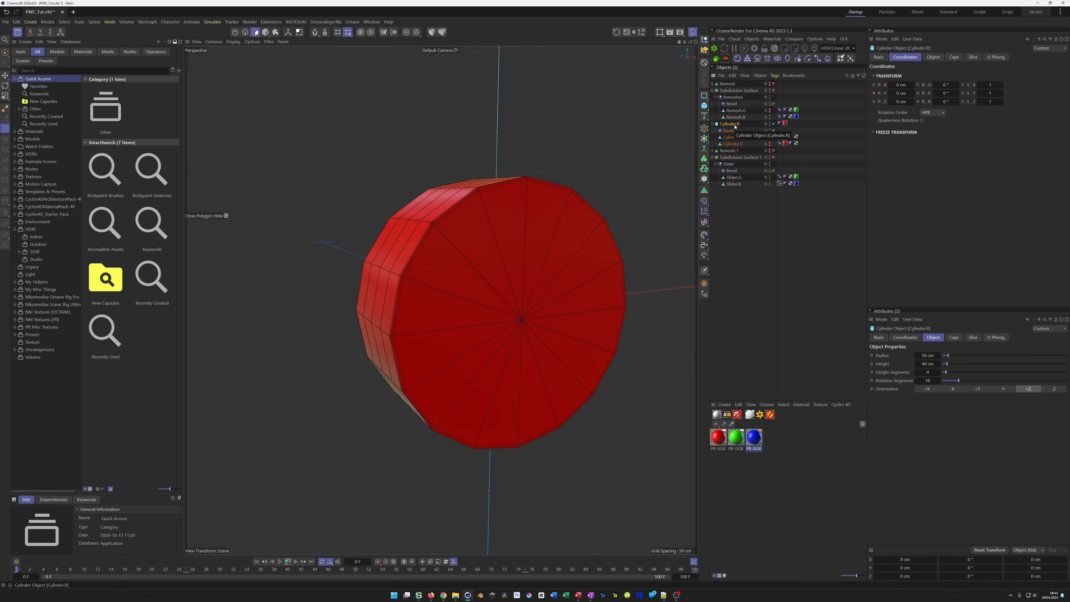
{"action": "key", "text": "c"}
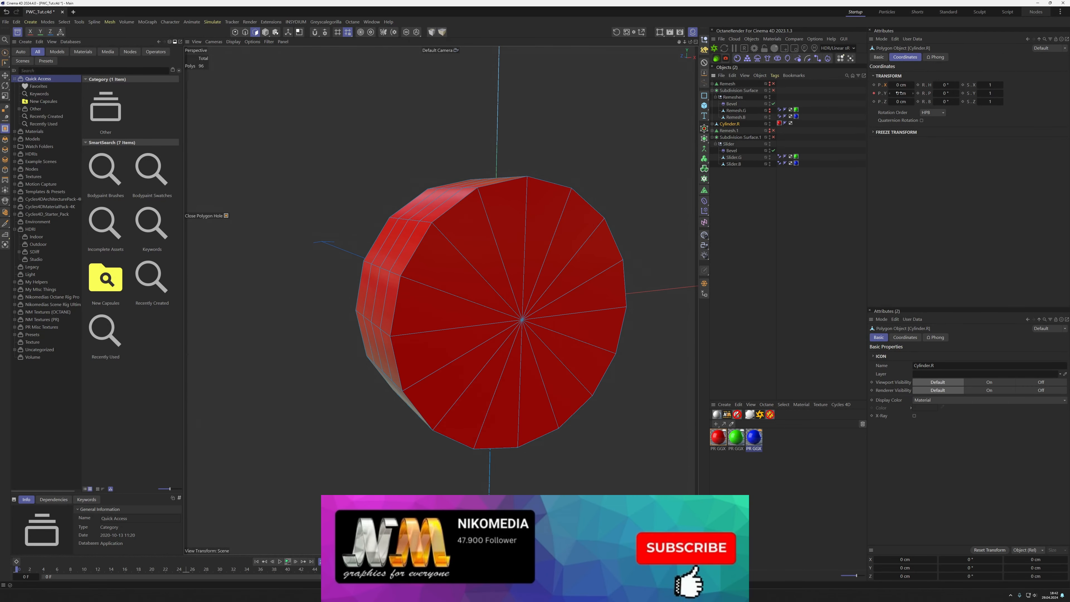
{"action": "scroll", "coordinate": [510, 276], "scroll_direction": "down", "scroll_amount": 1}
{"action": "mouse_move", "coordinate": [511, 277]}
{"action": "left_mouse_down", "text": "alt"}
{"action": "mouse_move", "coordinate": [487, 266]}
{"action": "mouse_move", "coordinate": [495, 270]}
{"action": "left_mouse_up", "text": "alt"}
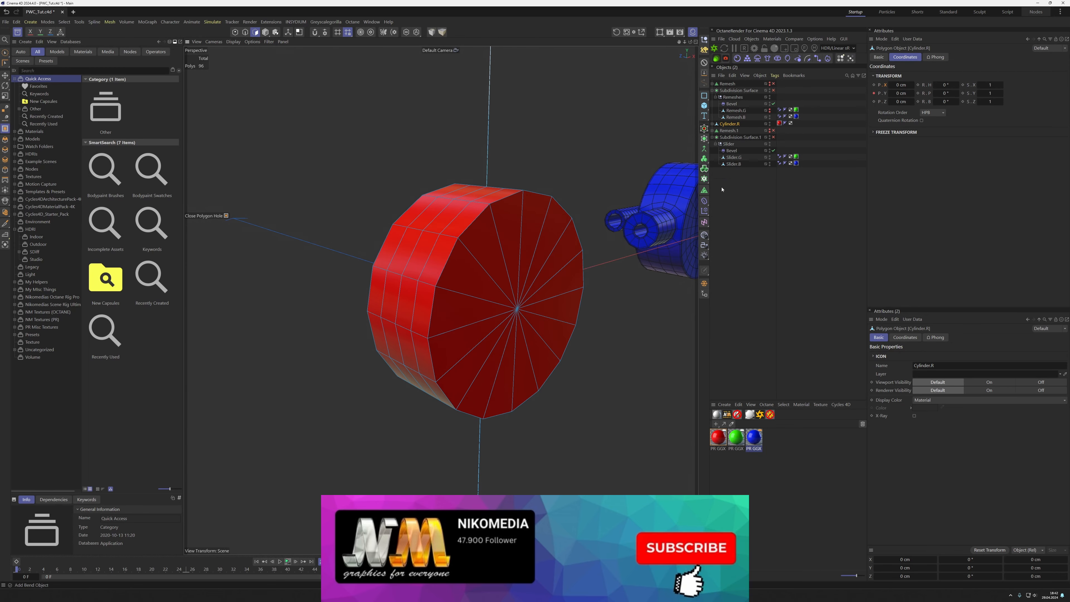
{"action": "left_click", "coordinate": [712, 124]}
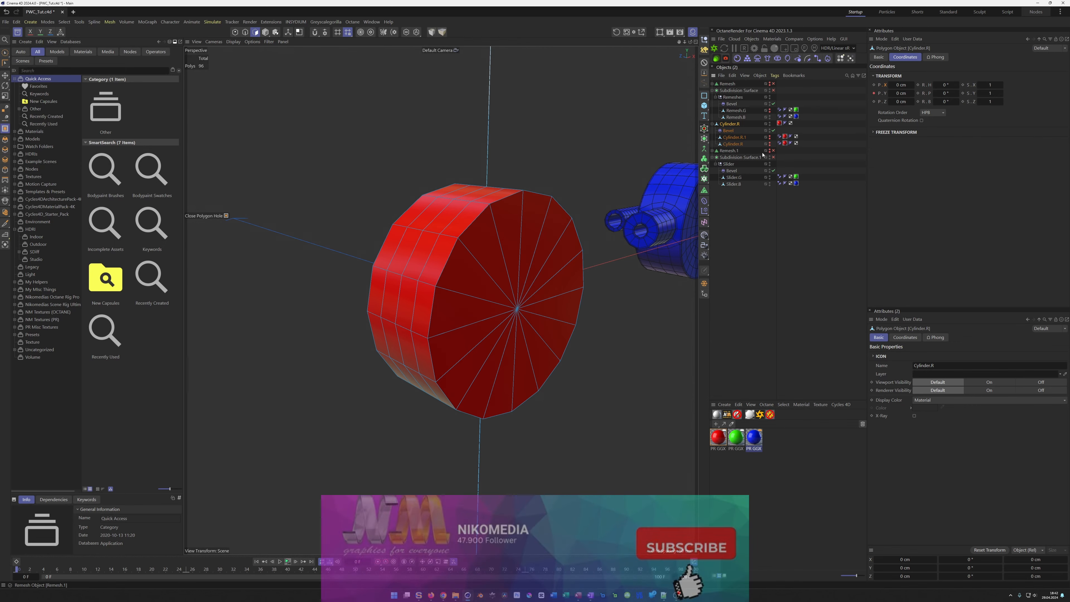
{"action": "left_click_drag", "start_coordinate": [564, 269], "coordinate": [520, 316], "text": "alt"}
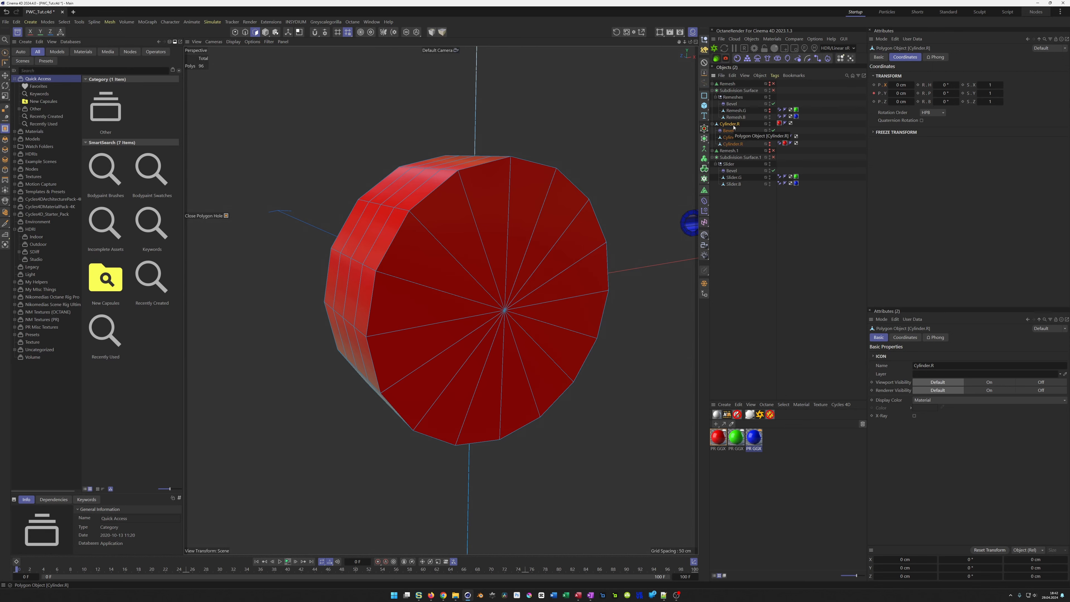
- Select all polygons of both end caps on the red wheel with Brush Selection
{"action": "key", "text": "9"}
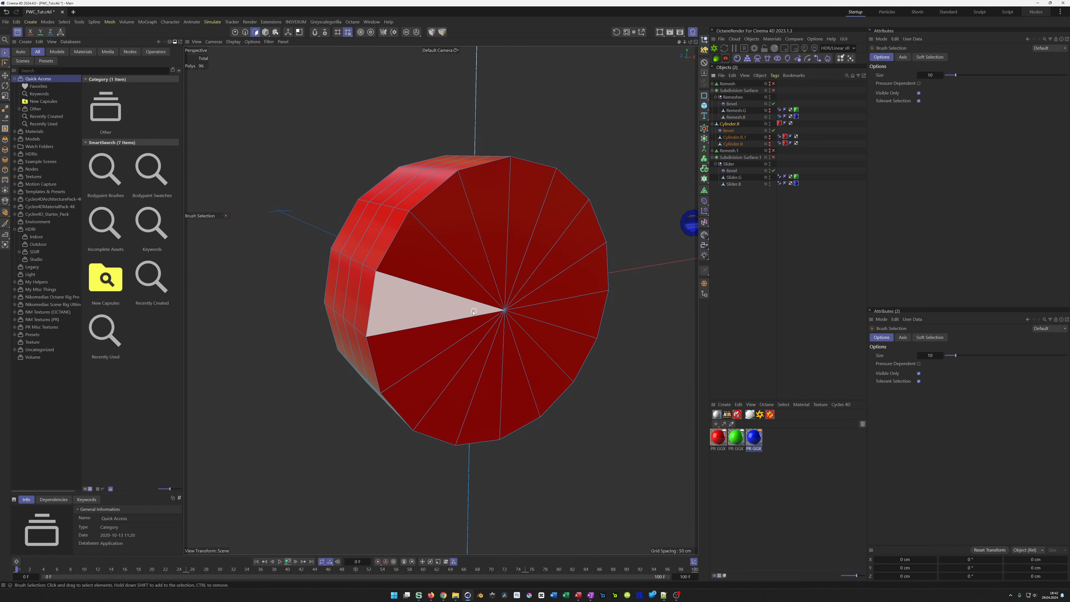
{"action": "left_click", "coordinate": [503, 310]}
{"action": "mouse_move", "coordinate": [492, 315]}
{"action": "left_mouse_down", "text": "alt"}
{"action": "mouse_move", "coordinate": [420, 280]}
{"action": "mouse_move", "coordinate": [399, 325]}
{"action": "mouse_move", "coordinate": [415, 293]}
{"action": "left_mouse_up", "text": "alt"}
{"action": "middle_click_drag", "start_coordinate": [492, 276], "coordinate": [450, 293], "text": "alt"}
{"action": "left_click_drag", "start_coordinate": [455, 294], "coordinate": [686, 357], "text": "alt"}
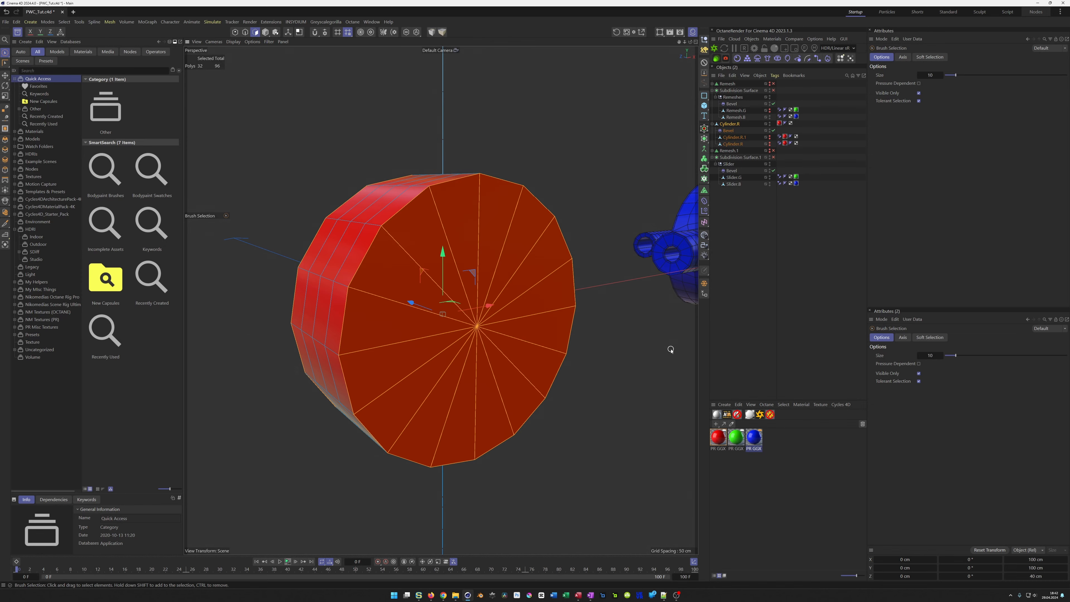
- Delete the selected cap polygons of the red wheel and close both open ends with Close Polygon Hole using the Grid polygon type
{"action": "key", "text": "Delete"}
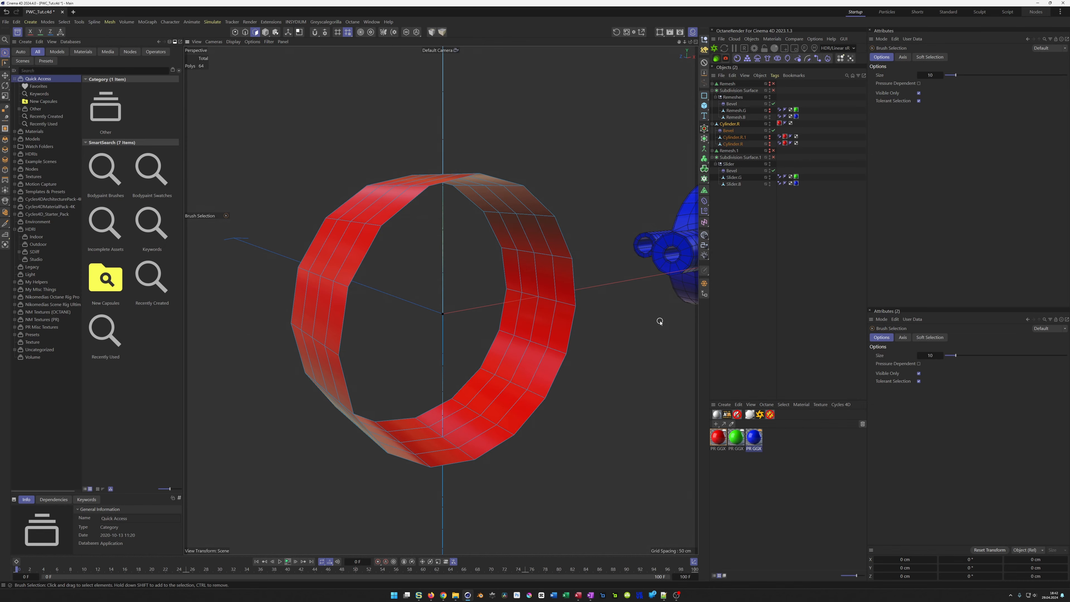
{"action": "key", "text": "m"}
{"action": "key", "text": "d"}
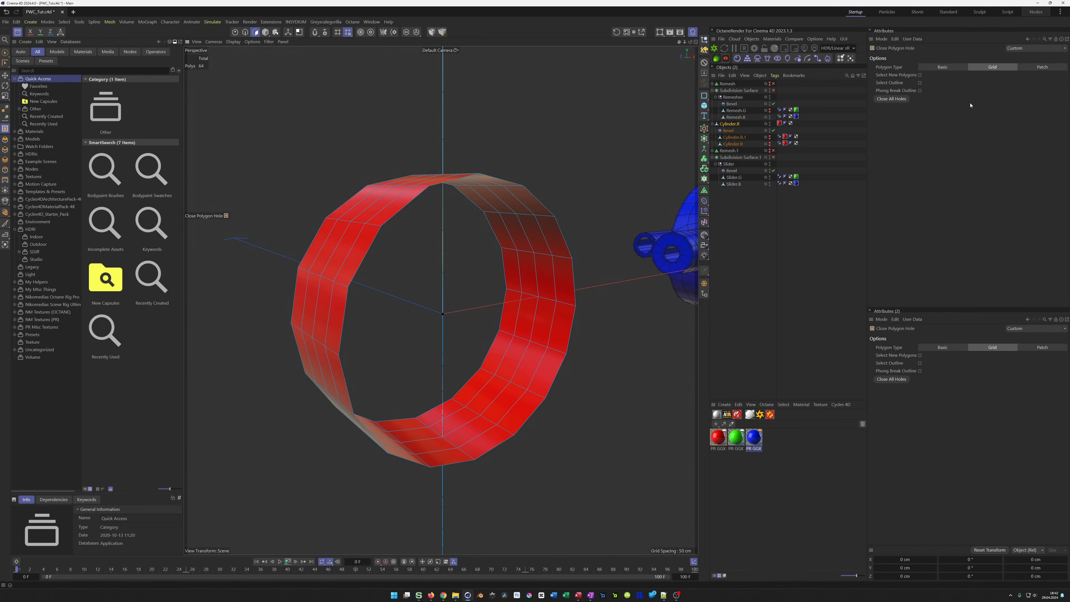
{"action": "left_click", "coordinate": [511, 252]}
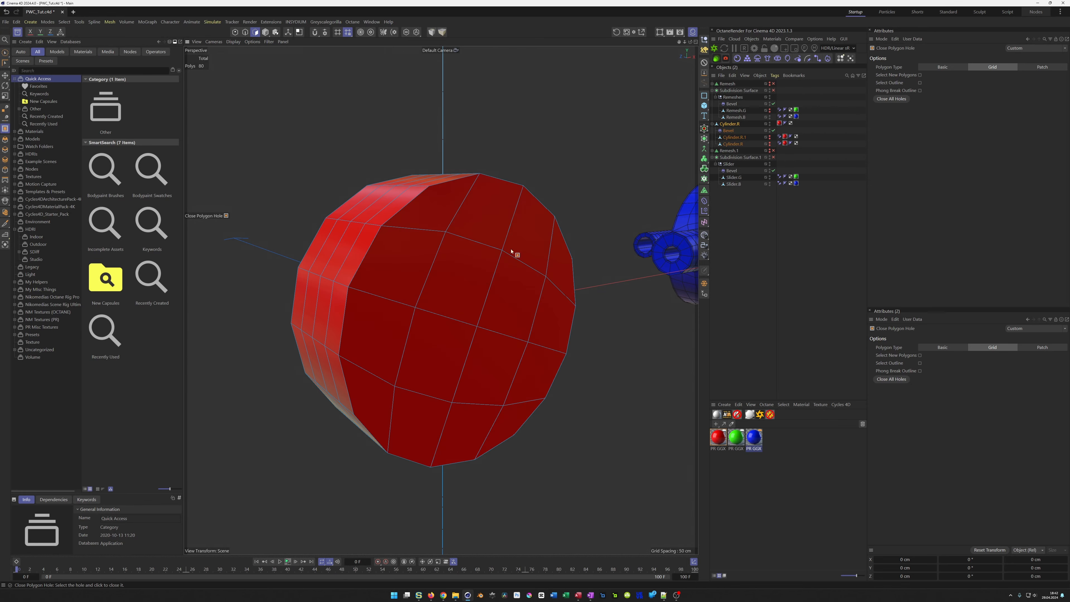
{"action": "left_click_drag", "start_coordinate": [491, 307], "coordinate": [560, 278], "text": "alt"}
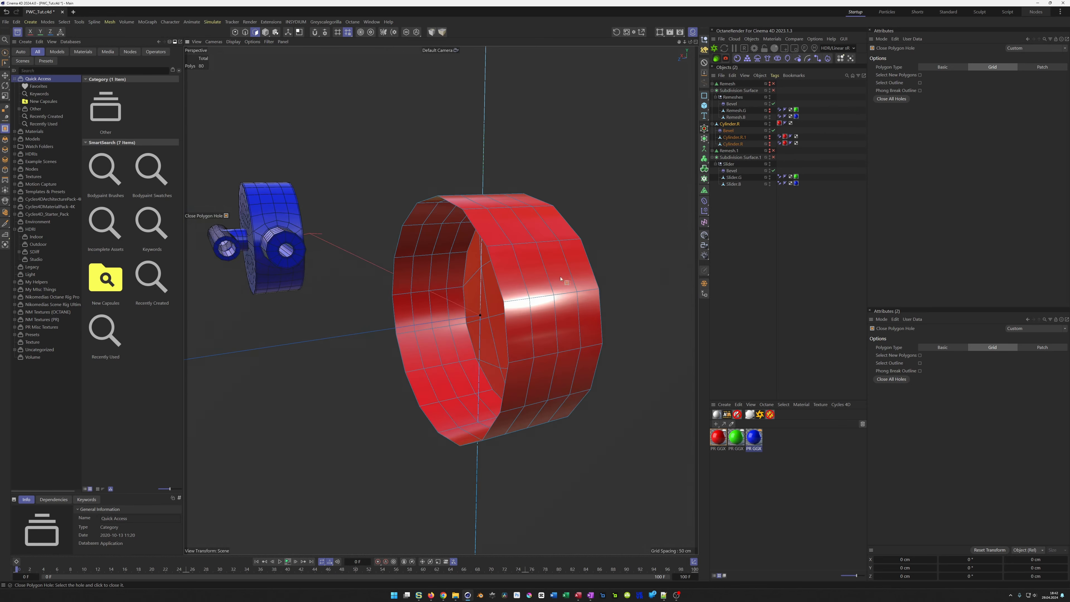
{"action": "left_click", "coordinate": [441, 205]}
{"action": "left_click_drag", "start_coordinate": [487, 242], "coordinate": [512, 309], "text": "alt"}
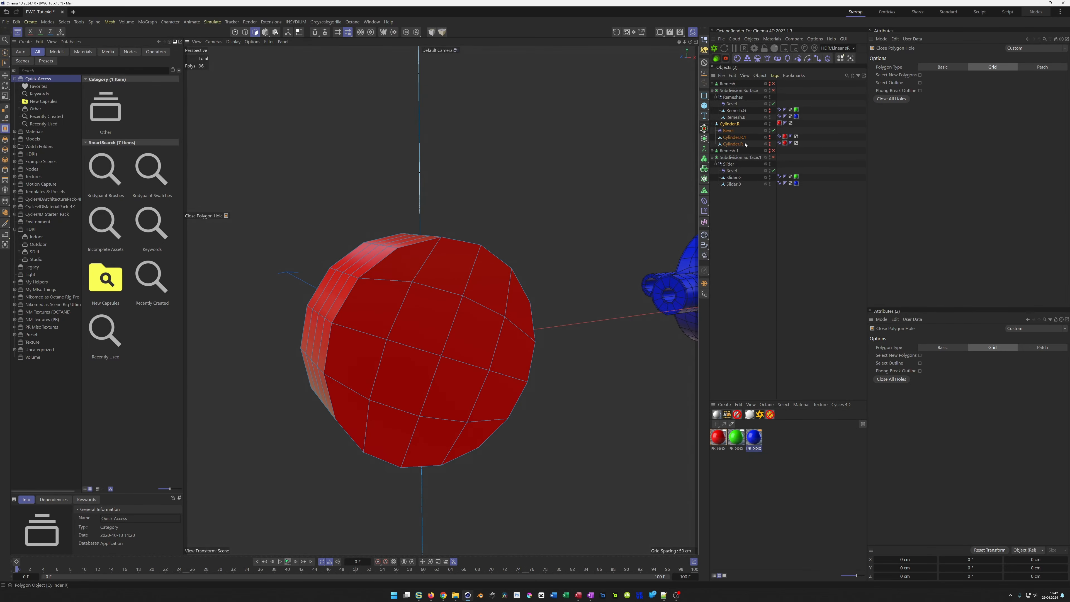
- Leave polygon editing of the red wheel and unhide both red stub cylinders, Cylinder.R.1 and Cylinder.R
{"action": "key", "text": "Return"}
{"action": "left_click_drag", "start_coordinate": [418, 269], "coordinate": [450, 237], "text": "alt"}
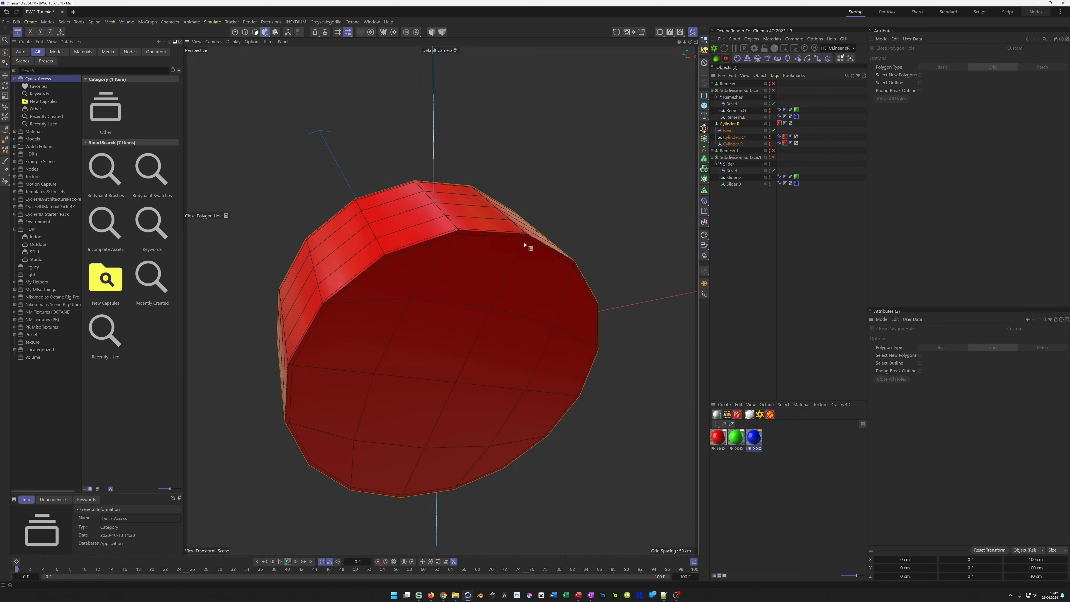
{"action": "left_click", "coordinate": [770, 137], "text": "alt"}
{"action": "left_click", "coordinate": [770, 144], "text": "alt"}
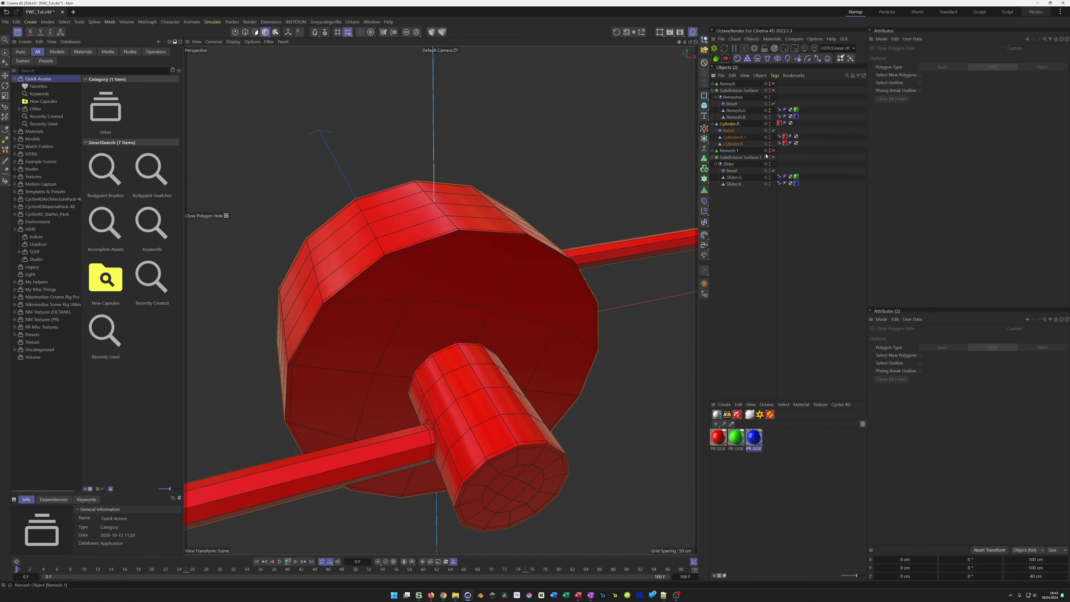
- Add a Subdivision Surface as parent of the red wheel Cylinder.R and inspect where the rod meets the stub
{"action": "left_click", "coordinate": [732, 124]}
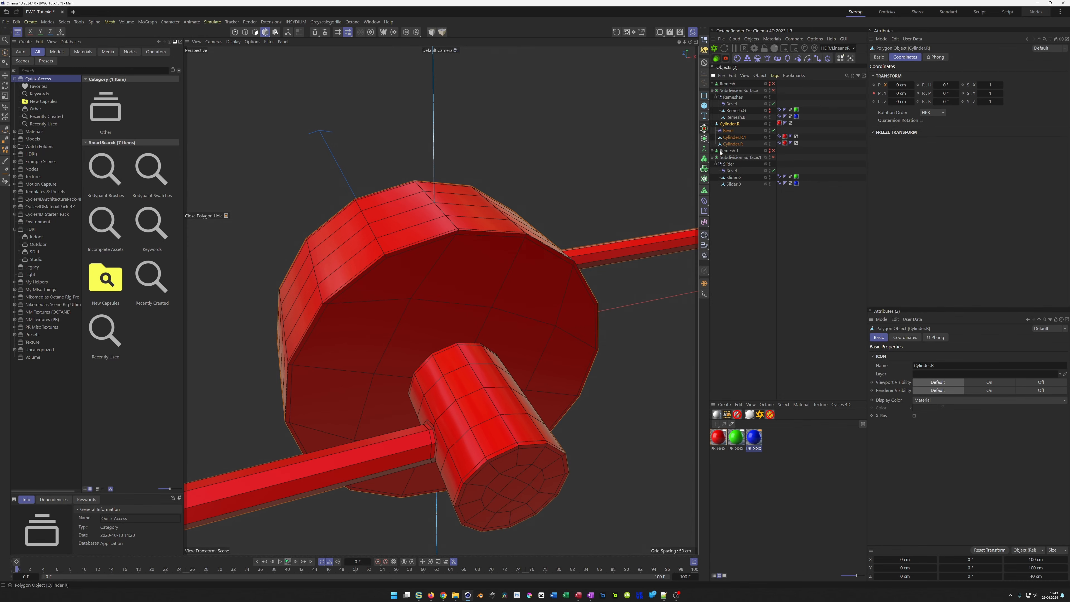
{"action": "left_click", "coordinate": [705, 141], "text": "alt"}
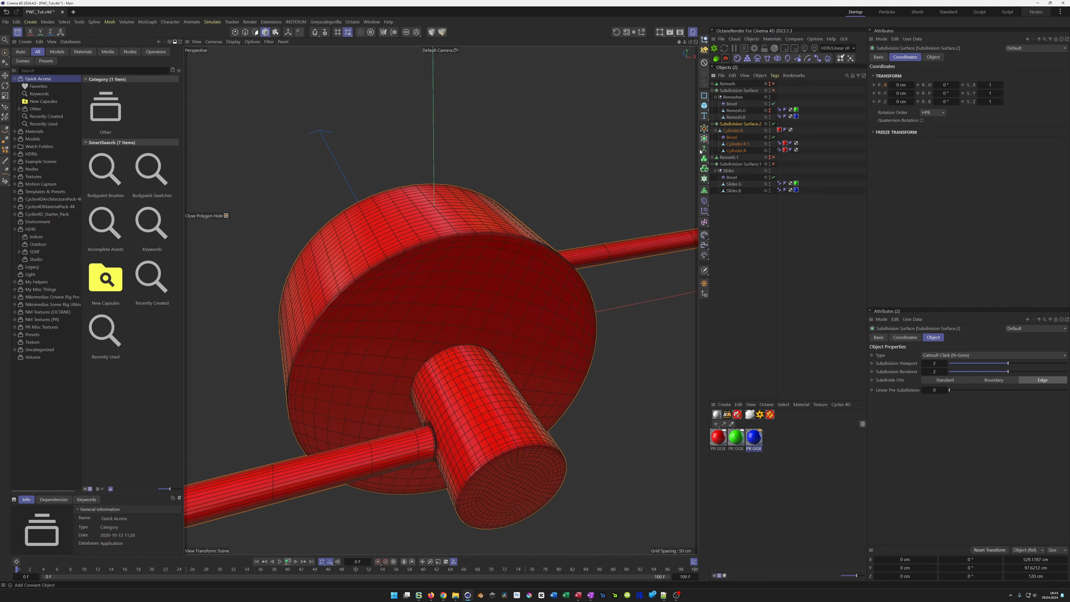
{"action": "mouse_move", "coordinate": [434, 315]}
{"action": "left_mouse_down", "text": "alt"}
{"action": "mouse_move", "coordinate": [280, 345]}
{"action": "mouse_move", "coordinate": [401, 324]}
{"action": "mouse_move", "coordinate": [476, 352]}
{"action": "mouse_move", "coordinate": [404, 359]}
{"action": "mouse_move", "coordinate": [438, 333]}
{"action": "left_mouse_up", "text": "alt"}
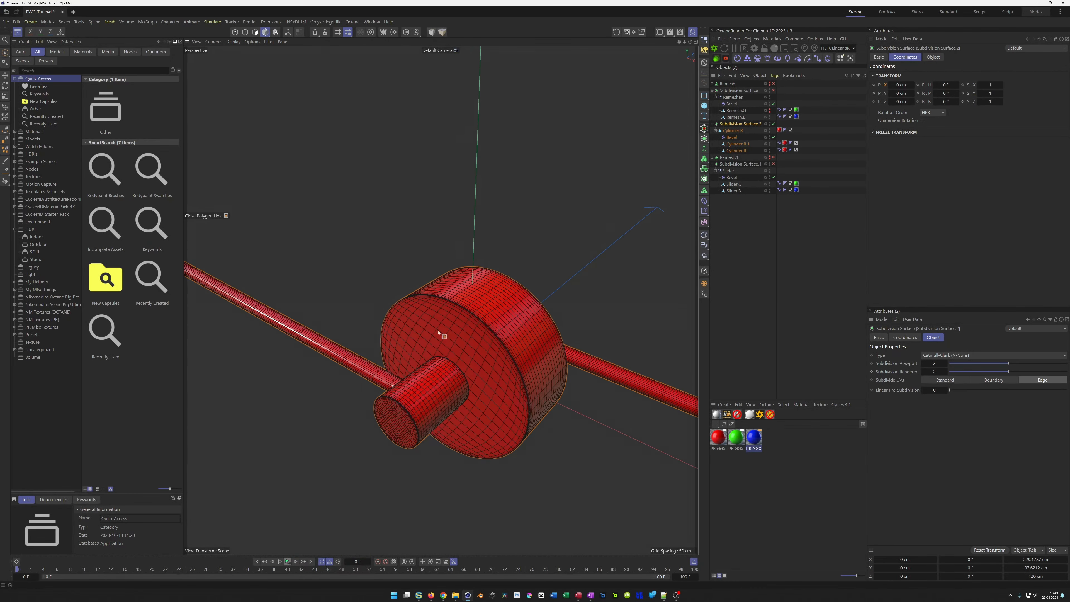
{"action": "left_click_drag", "start_coordinate": [403, 389], "coordinate": [443, 422], "text": "alt"}
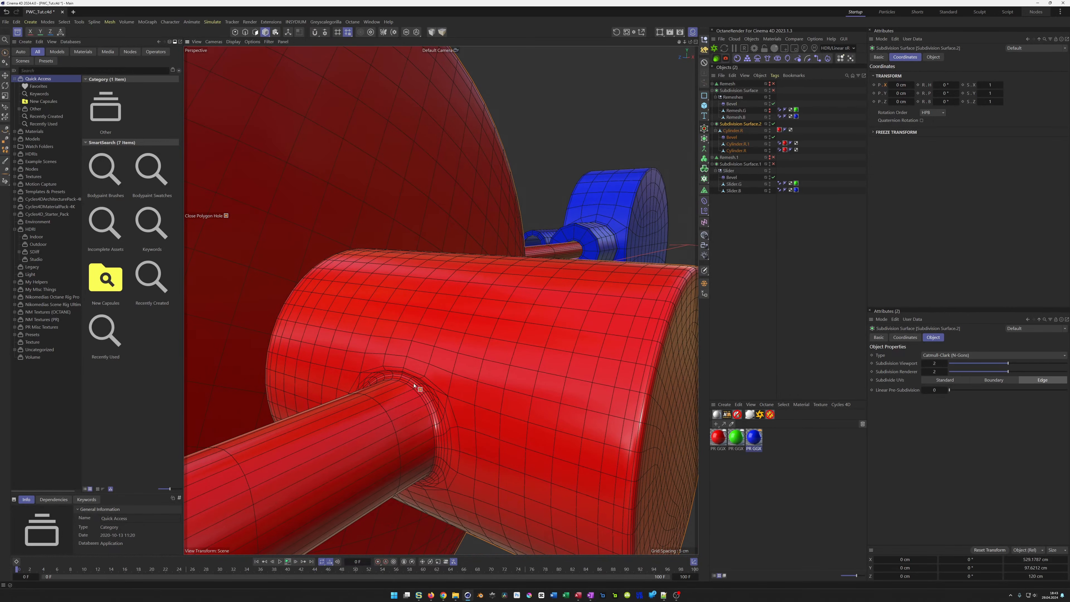
{"action": "mouse_move", "coordinate": [415, 384]}
{"action": "left_mouse_down", "text": "alt"}
{"action": "mouse_move", "coordinate": [437, 382]}
{"action": "mouse_move", "coordinate": [415, 382]}
{"action": "left_mouse_up", "text": "alt"}
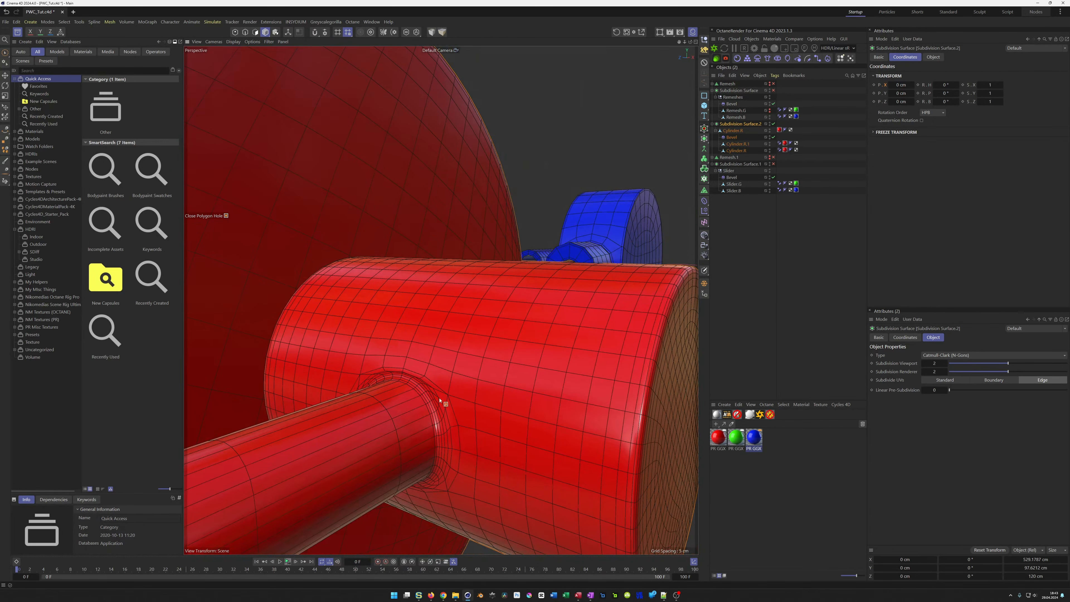
- Disable Subdivision Surface.2 and examine the base mesh around the joint between rod and stub
{"action": "left_click", "coordinate": [773, 124]}
{"action": "scroll", "coordinate": [433, 371], "scroll_direction": "up", "scroll_amount": 3}
{"action": "left_click_drag", "start_coordinate": [433, 371], "coordinate": [396, 396], "text": "alt"}
{"action": "scroll", "coordinate": [440, 407], "scroll_direction": "down", "scroll_amount": 3}
{"action": "left_click_drag", "start_coordinate": [504, 410], "coordinate": [511, 409], "text": "alt"}
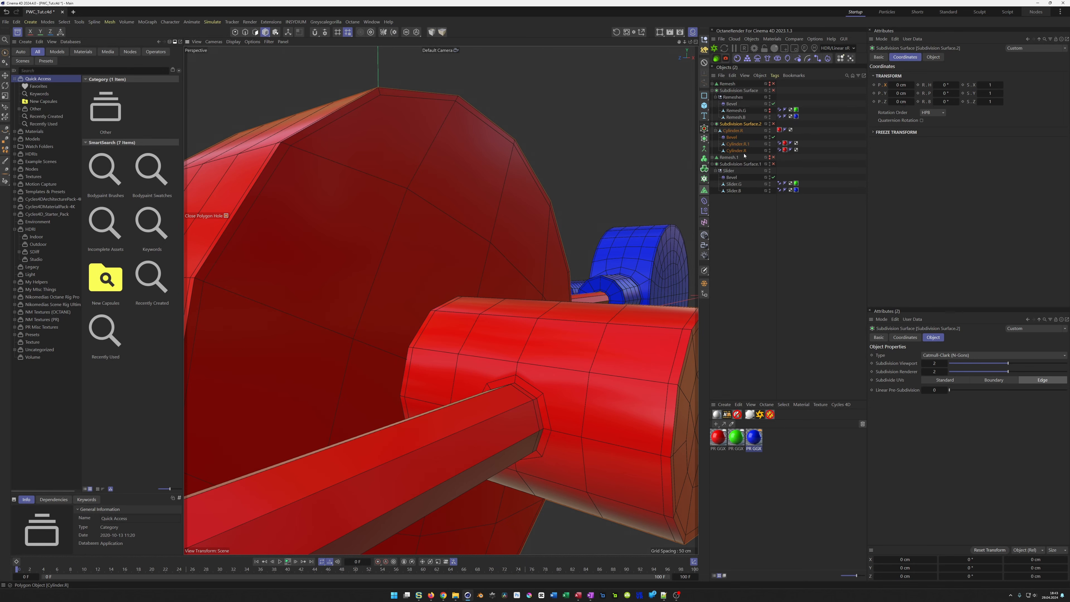
- Remove the N-gons from the polygons surrounding the rod on the stub Cylinder.R.1
{"action": "left_click", "coordinate": [741, 145]}
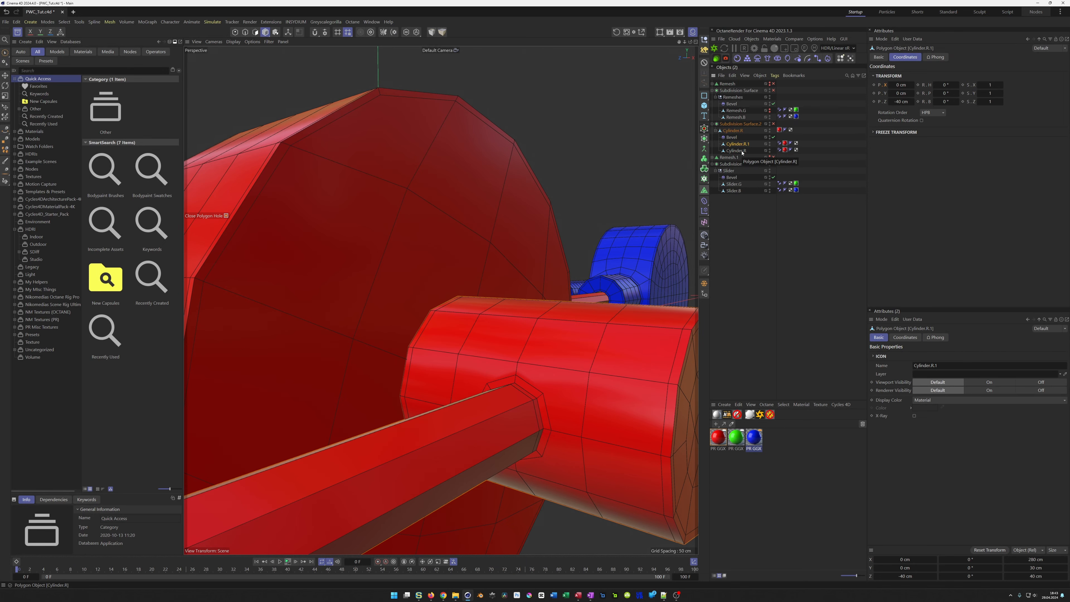
{"action": "scroll", "coordinate": [484, 363], "scroll_direction": "down", "scroll_amount": 6}
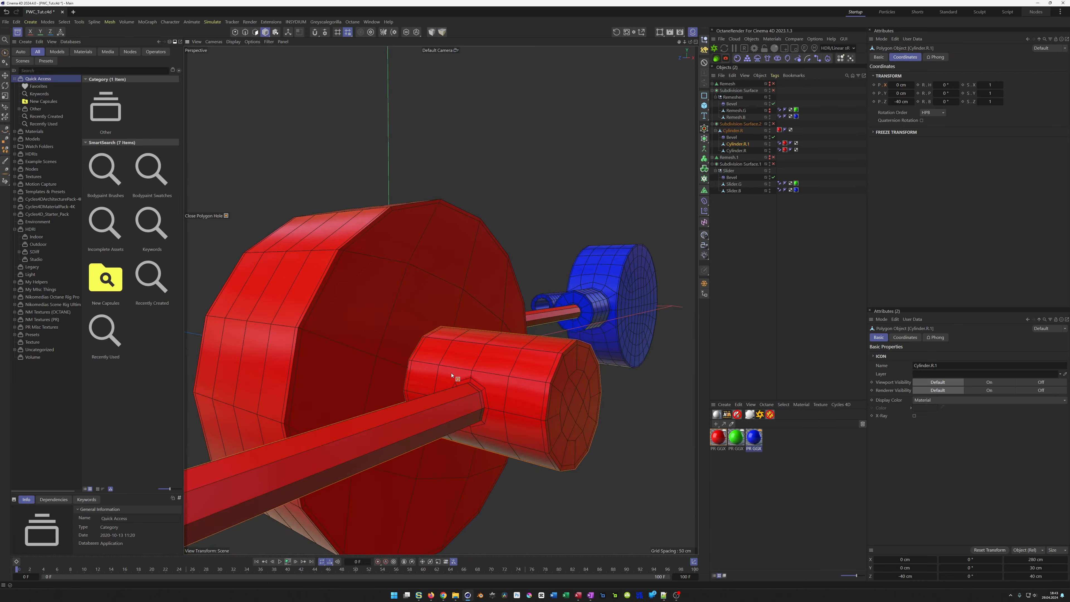
{"action": "left_click_drag", "start_coordinate": [475, 367], "coordinate": [475, 363], "text": "alt"}
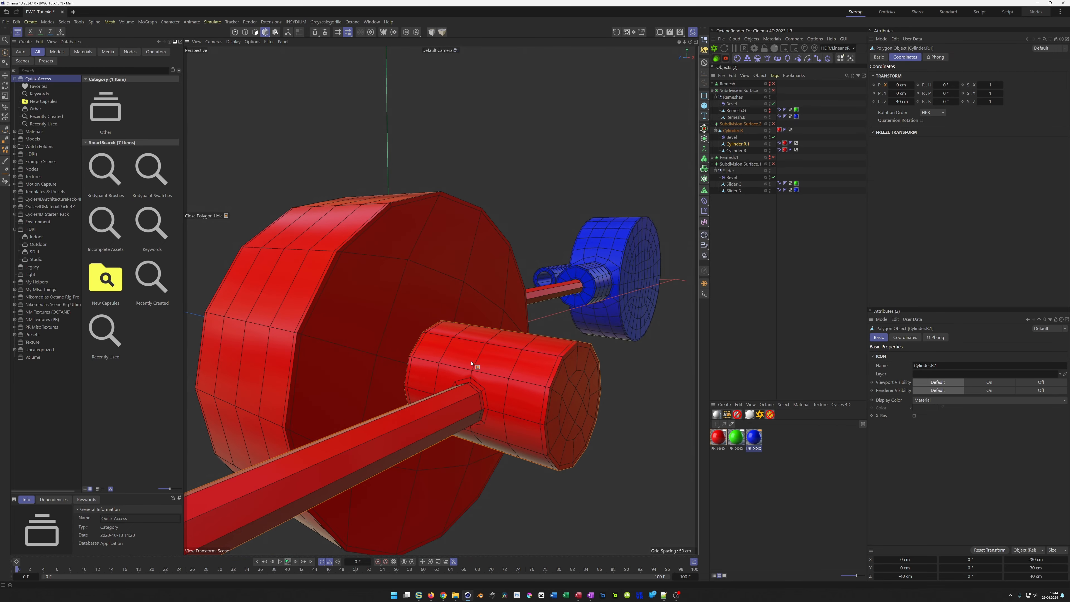
{"action": "key", "text": "Return"}
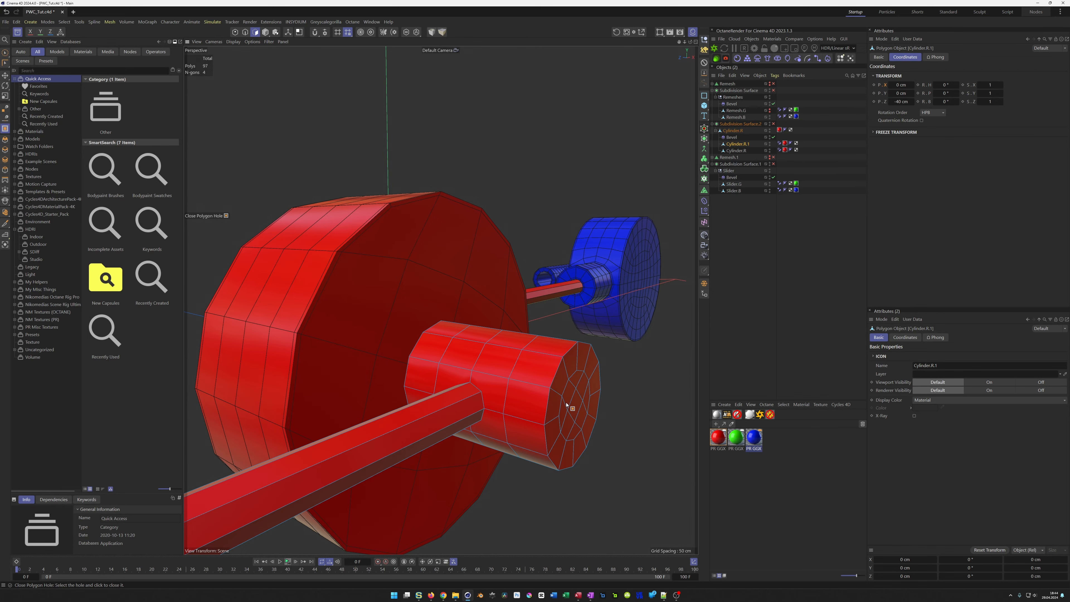
{"action": "key", "text": "space"}
{"action": "left_click", "coordinate": [462, 381]}
{"action": "mouse_move", "coordinate": [462, 381]}
{"action": "left_mouse_down"}
{"action": "mouse_move", "coordinate": [495, 397]}
{"action": "mouse_move", "coordinate": [491, 427]}
{"action": "mouse_move", "coordinate": [403, 412]}
{"action": "left_mouse_up"}
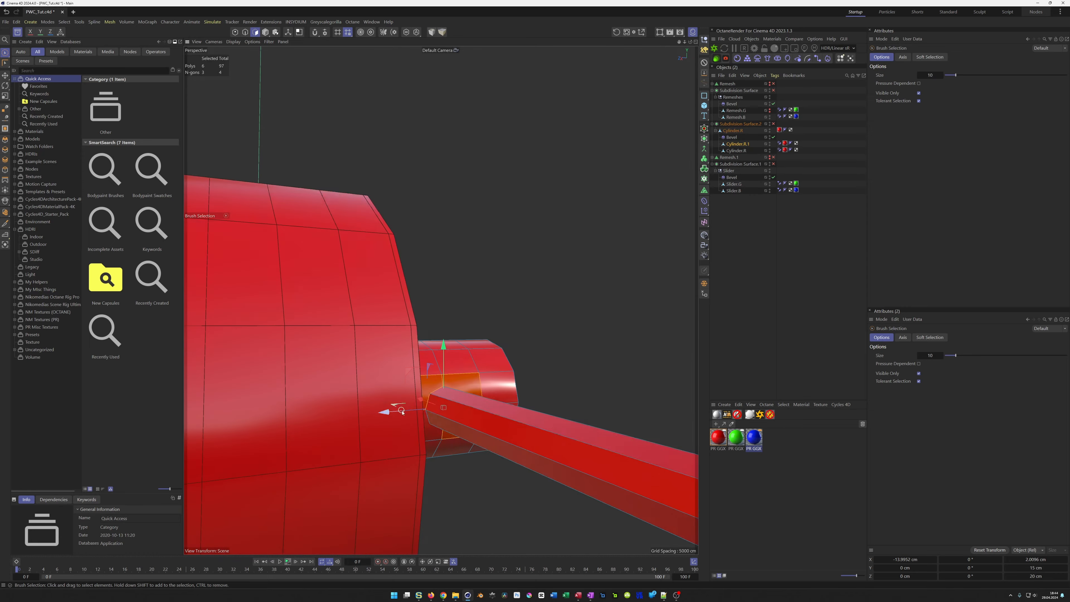
{"action": "left_click", "coordinate": [432, 433], "text": "shift"}
{"action": "left_click_drag", "start_coordinate": [590, 482], "coordinate": [586, 413], "text": "alt"}
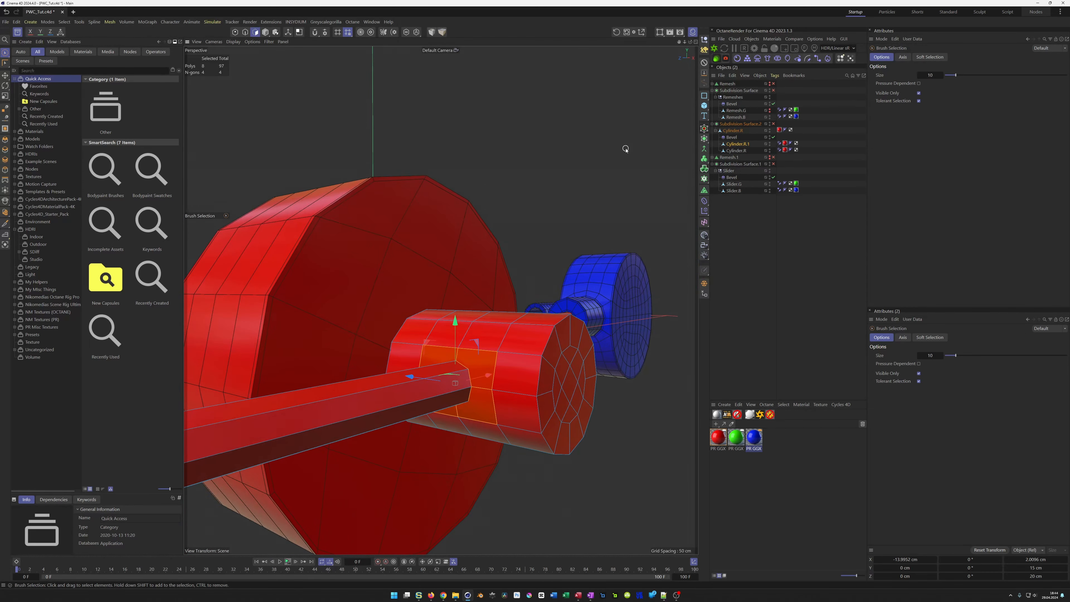
{"action": "right_click", "coordinate": [627, 123]}
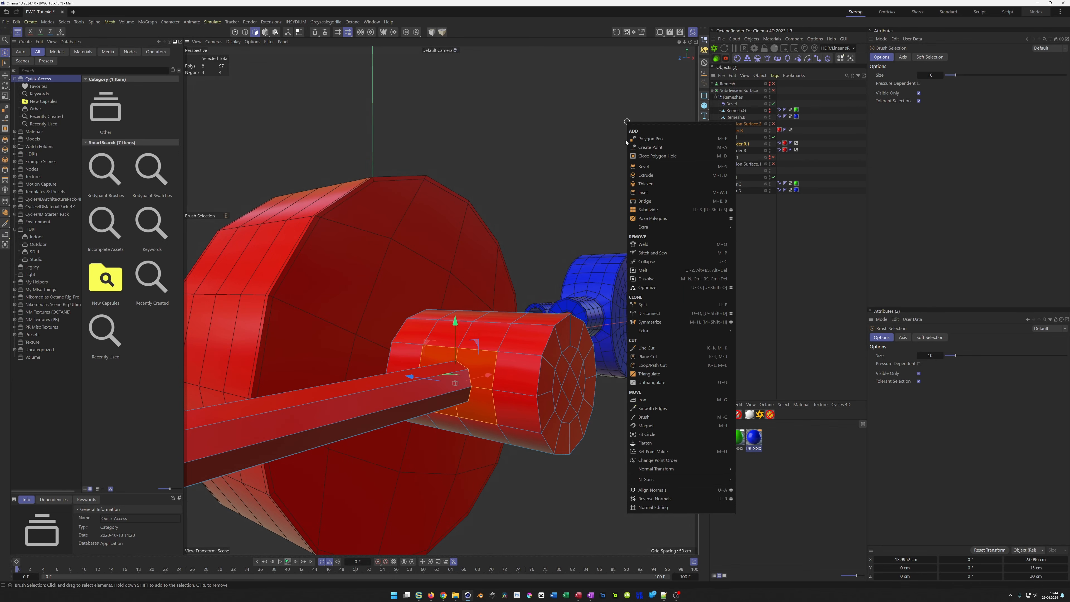
{"action": "mouse_move", "coordinate": [668, 480]}
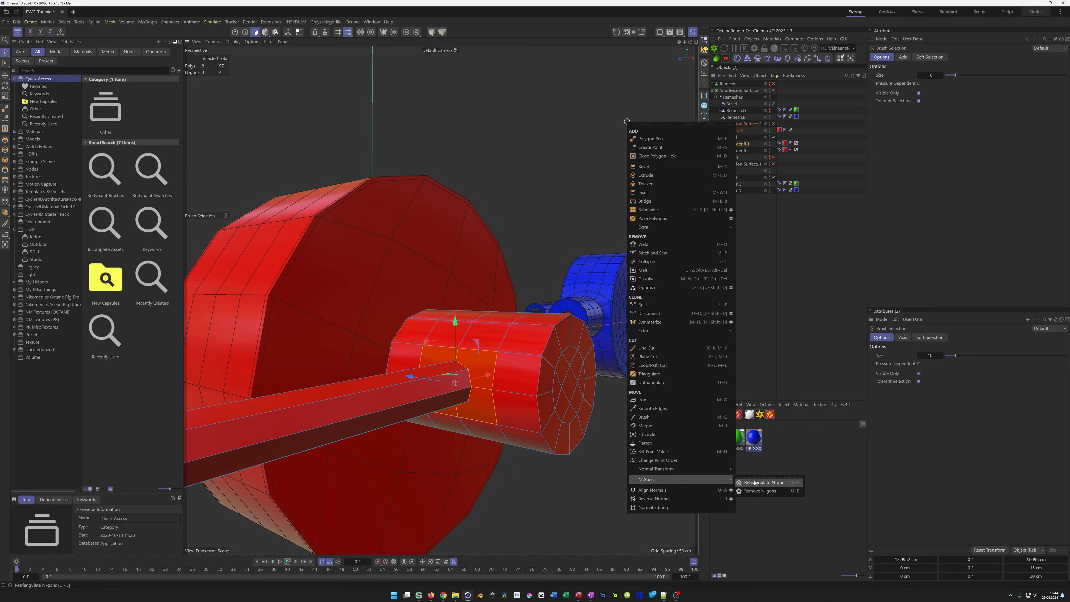
{"action": "left_click", "coordinate": [756, 490]}
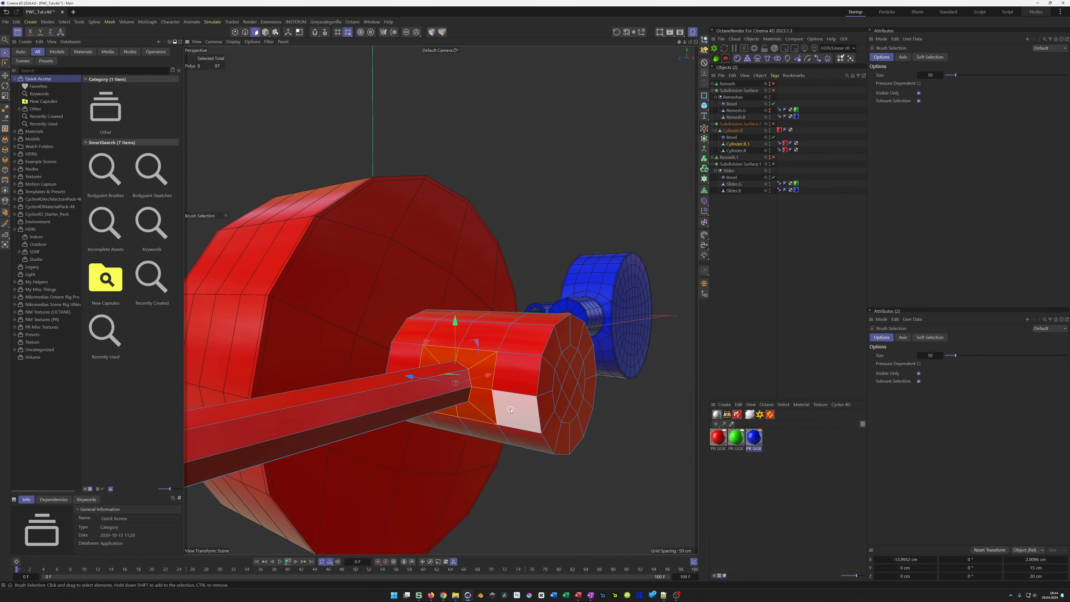
- Remove the N-gons from the polygons around the rod on the other stub, the child Cylinder.R
{"action": "right_click_drag", "start_coordinate": [373, 342], "coordinate": [346, 339], "text": "alt"}
{"action": "left_click_drag", "start_coordinate": [372, 342], "coordinate": [547, 371], "text": "alt"}
{"action": "right_click_drag", "start_coordinate": [446, 346], "coordinate": [403, 339], "text": "alt"}
{"action": "left_click_drag", "start_coordinate": [401, 339], "coordinate": [496, 402], "text": "alt"}
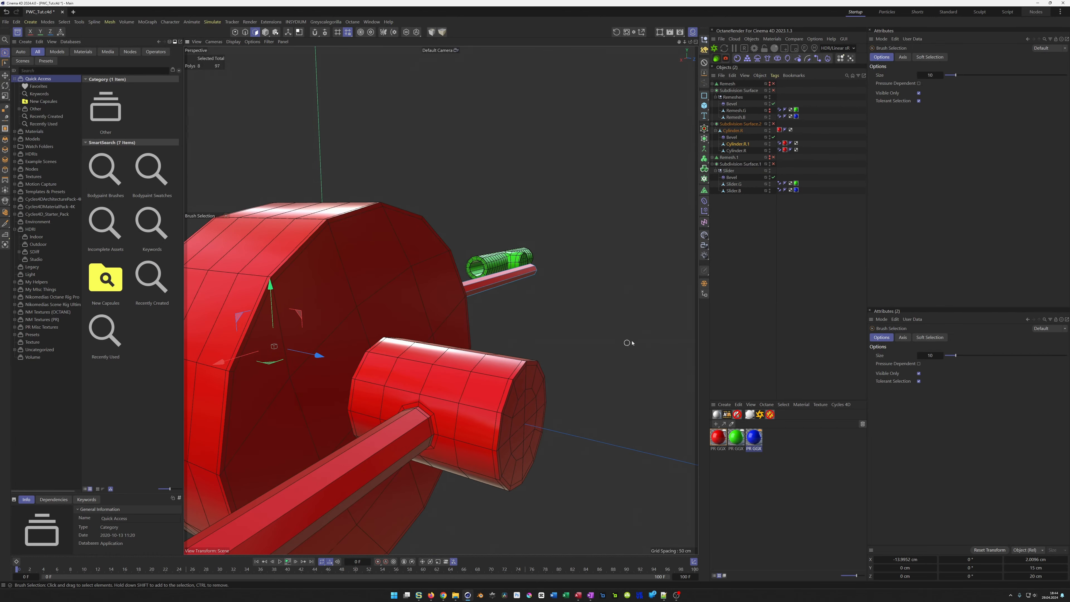
{"action": "left_click", "coordinate": [740, 151]}
{"action": "mouse_move", "coordinate": [422, 408]}
{"action": "left_mouse_down"}
{"action": "mouse_move", "coordinate": [441, 420]}
{"action": "mouse_move", "coordinate": [359, 422]}
{"action": "mouse_move", "coordinate": [442, 428]}
{"action": "mouse_move", "coordinate": [501, 411]}
{"action": "left_mouse_up"}
{"action": "left_click", "coordinate": [359, 422], "text": "shift"}
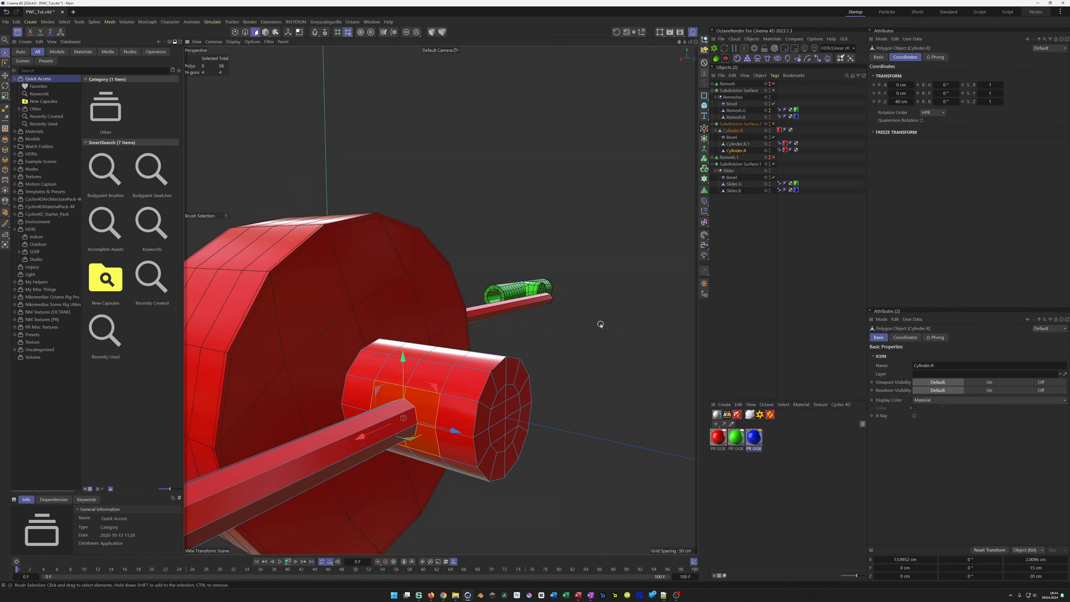
{"action": "key", "text": "u"}
{"action": "key", "text": "e"}
{"action": "key", "text": "Return"}
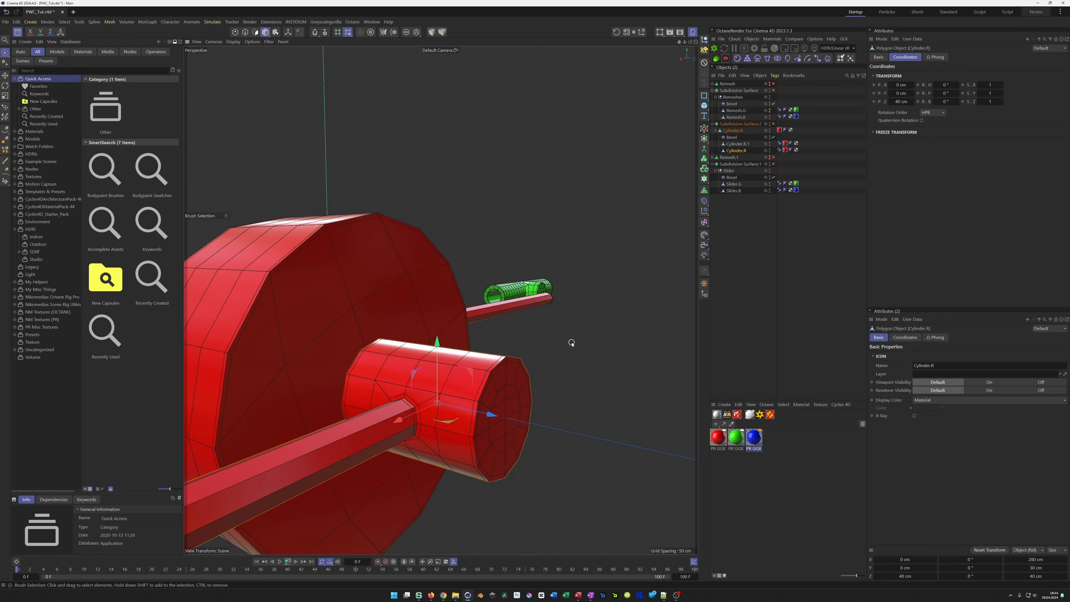
- Re-enable Subdivision Surface.2 and inspect the smoothed rod joints and the whole red part
{"action": "key", "text": "q"}
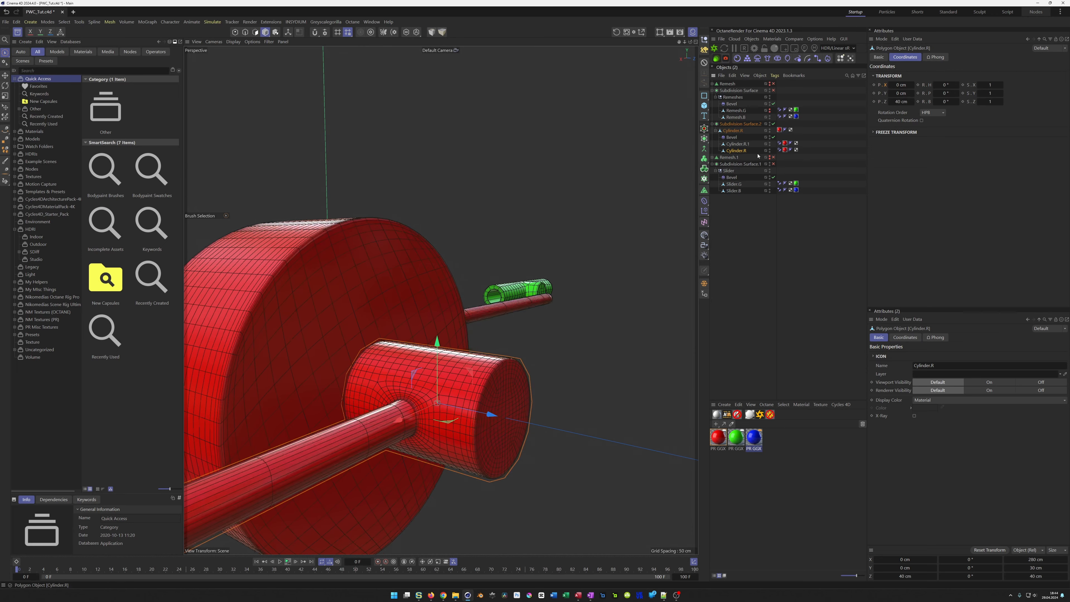
{"action": "left_click_drag", "start_coordinate": [448, 363], "coordinate": [513, 402], "text": "alt"}
{"action": "scroll", "coordinate": [515, 407], "scroll_direction": "up", "scroll_amount": 10}
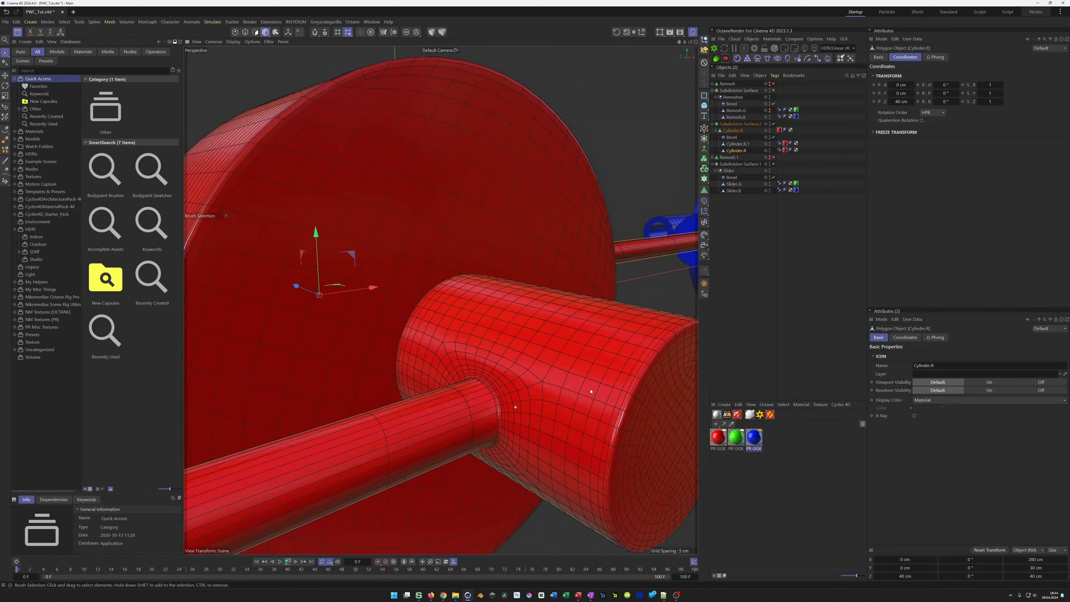
{"action": "right_click_drag", "start_coordinate": [591, 391], "coordinate": [526, 397], "text": "alt"}
{"action": "left_click_drag", "start_coordinate": [526, 397], "coordinate": [526, 372], "text": "alt"}
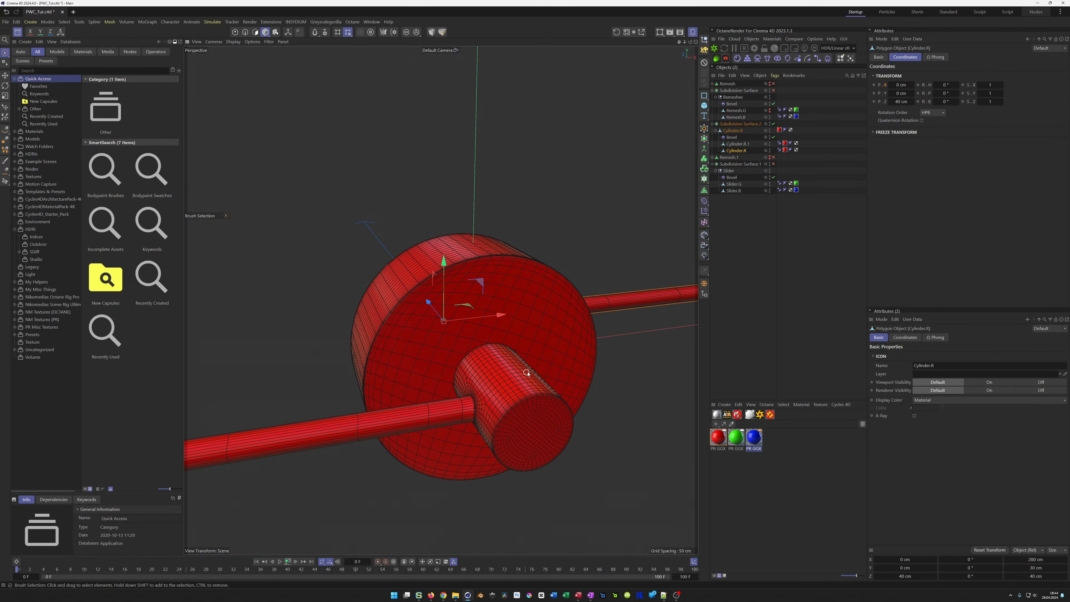
{"action": "right_click_drag", "start_coordinate": [530, 334], "coordinate": [495, 353], "text": "alt"}
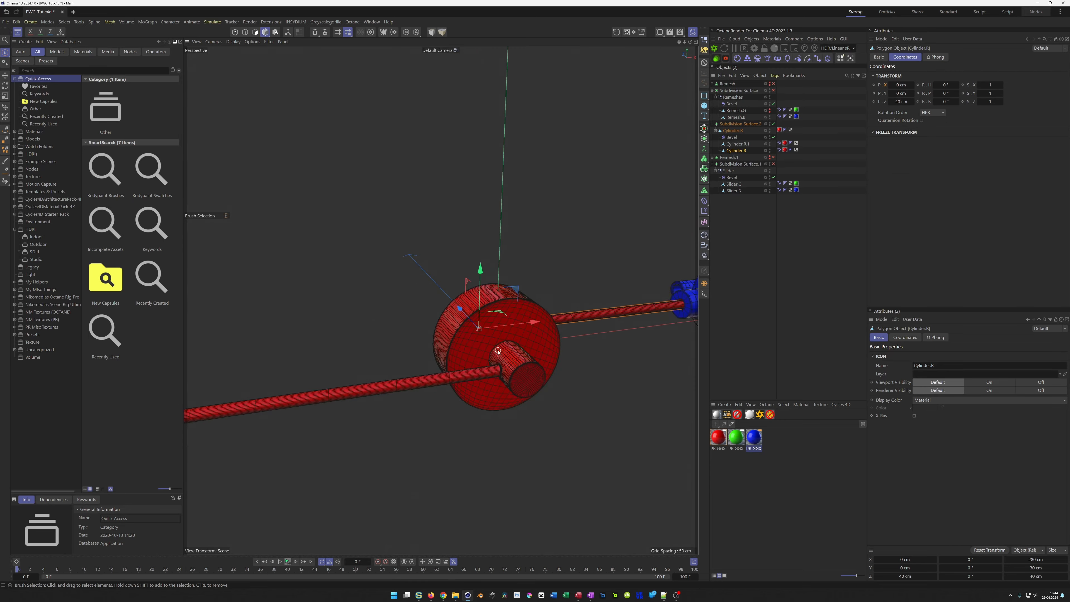
{"action": "middle_click_drag", "start_coordinate": [495, 354], "coordinate": [461, 362], "text": "alt"}
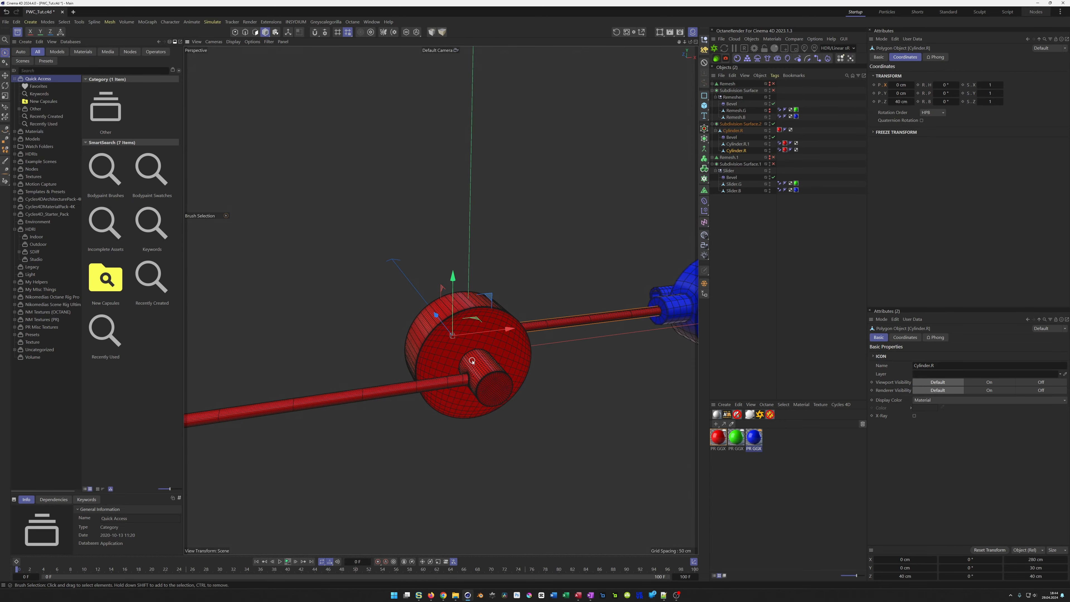
{"action": "right_click_drag", "start_coordinate": [489, 360], "coordinate": [460, 356], "text": "alt"}
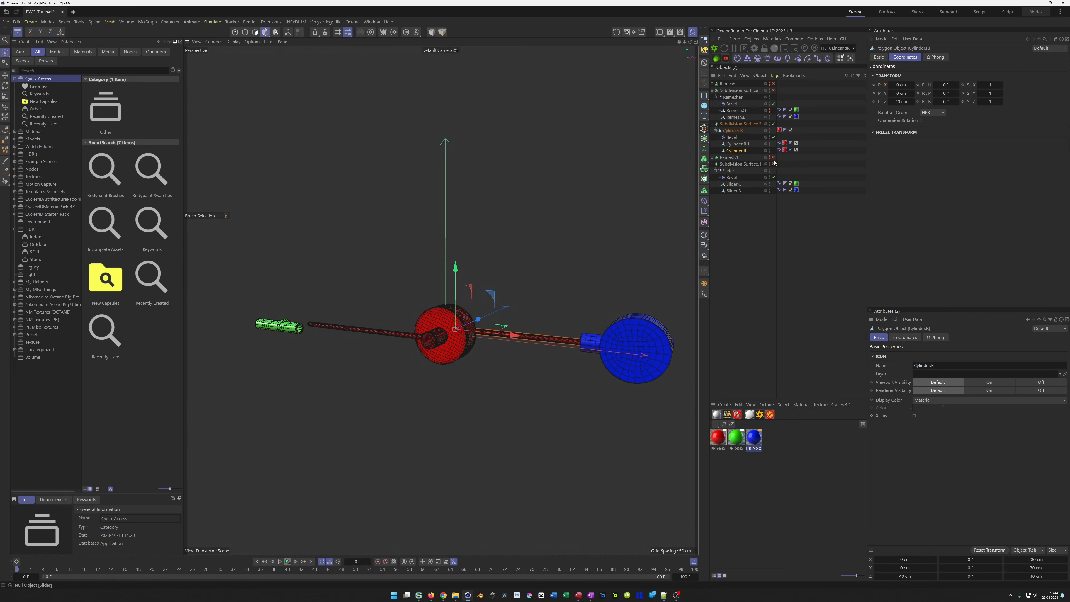
- Unhide Remesh.G, clear the object selection and play the animation to check the complete linkage
{"action": "left_click", "coordinate": [770, 111]}
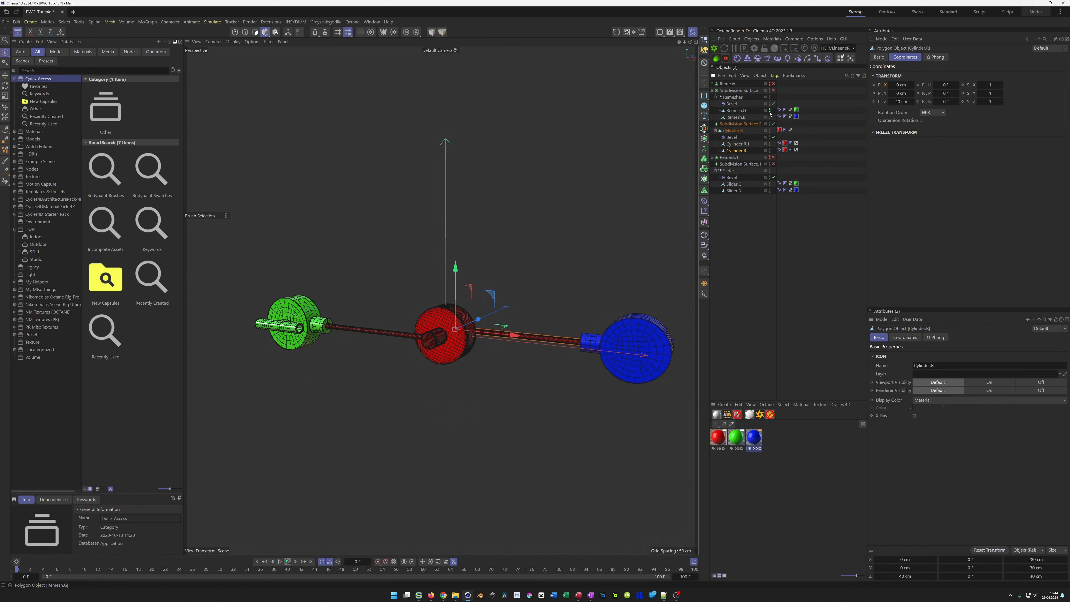
{"action": "left_click", "coordinate": [767, 111]}
{"action": "left_click", "coordinate": [767, 110]}
{"action": "left_click", "coordinate": [770, 111]}
{"action": "left_click", "coordinate": [770, 112], "text": "alt"}
{"action": "left_click", "coordinate": [770, 113], "text": "alt"}
{"action": "middle_click_drag", "start_coordinate": [440, 350], "coordinate": [400, 346], "text": "alt"}
{"action": "scroll", "coordinate": [400, 346], "scroll_direction": "down", "scroll_amount": 1}
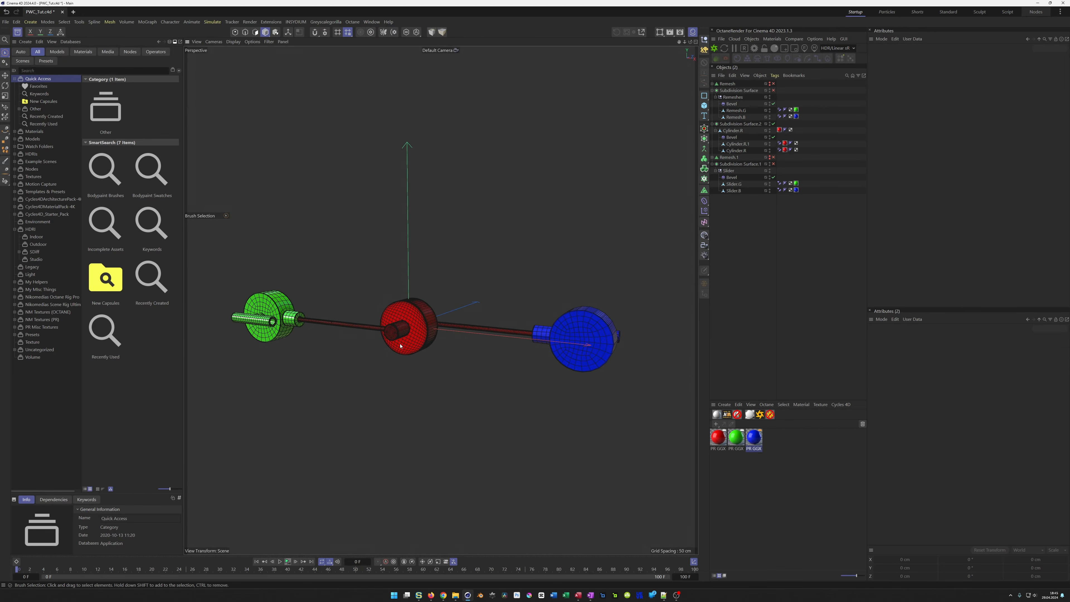
{"action": "left_click", "coordinate": [288, 561]}
{"action": "scroll", "coordinate": [470, 340], "scroll_direction": "up", "scroll_amount": 5}
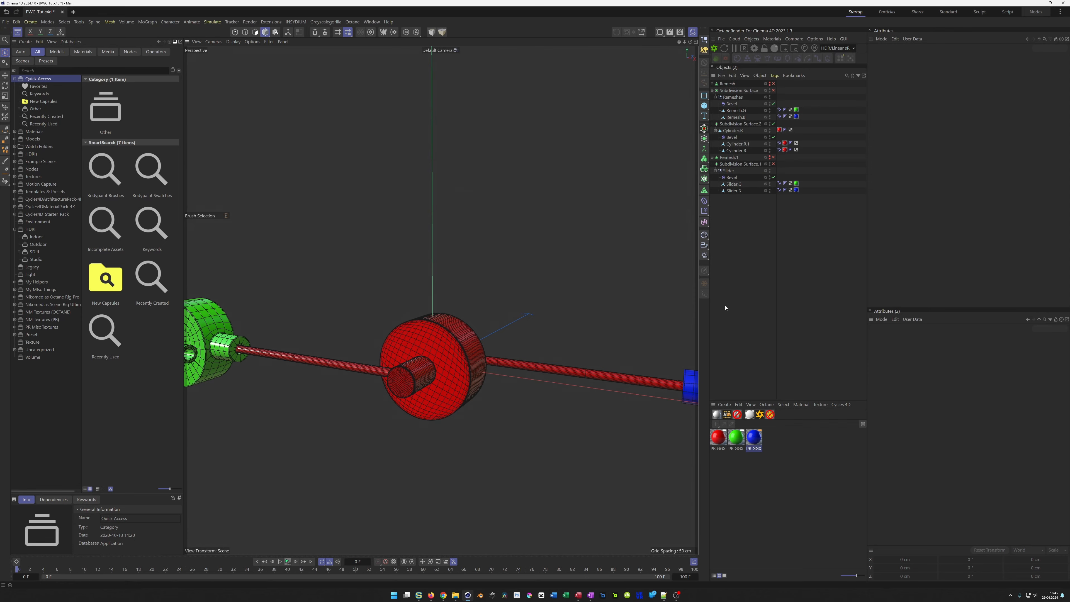
- Disable Subdivision Surface.2, frame the red wheel Cylinder.R and add a Cylinder primitive at its centre
{"action": "left_click", "coordinate": [773, 124]}
{"action": "left_click", "coordinate": [738, 131]}
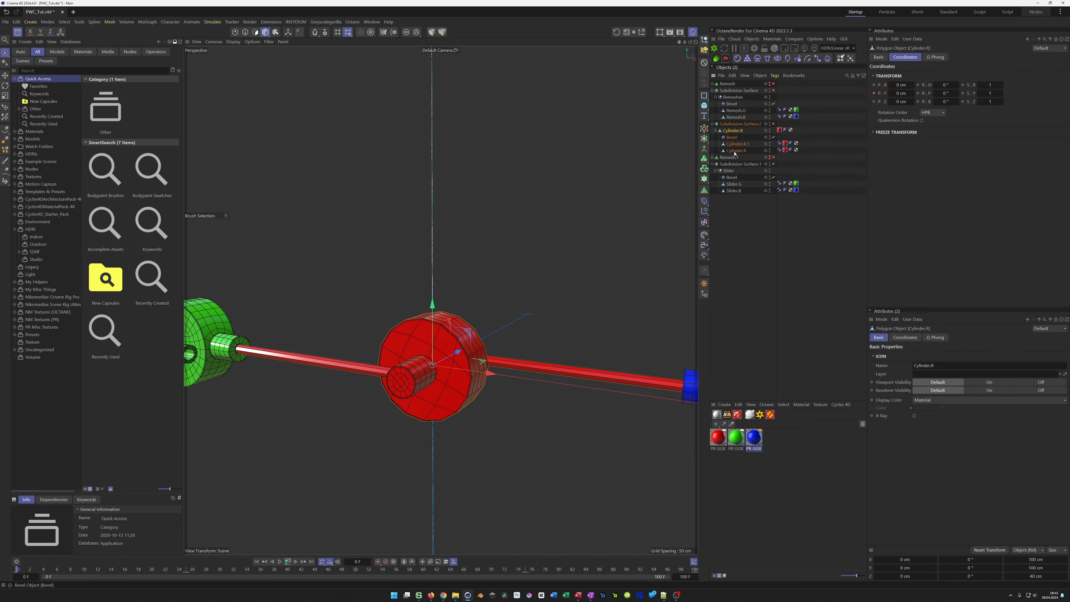
{"action": "key", "text": "o"}
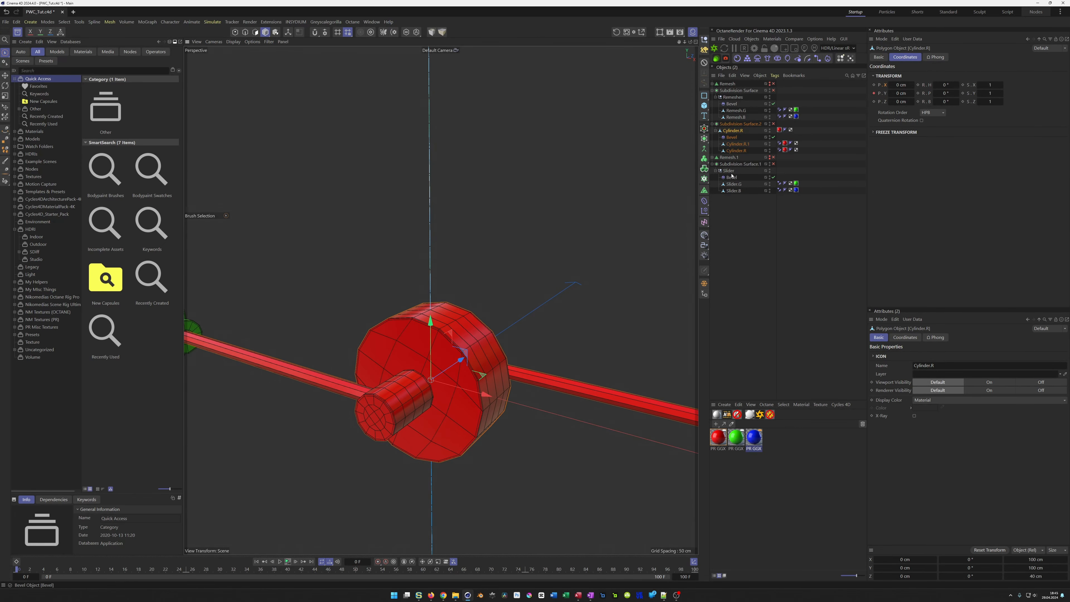
{"action": "left_click", "coordinate": [704, 106]}
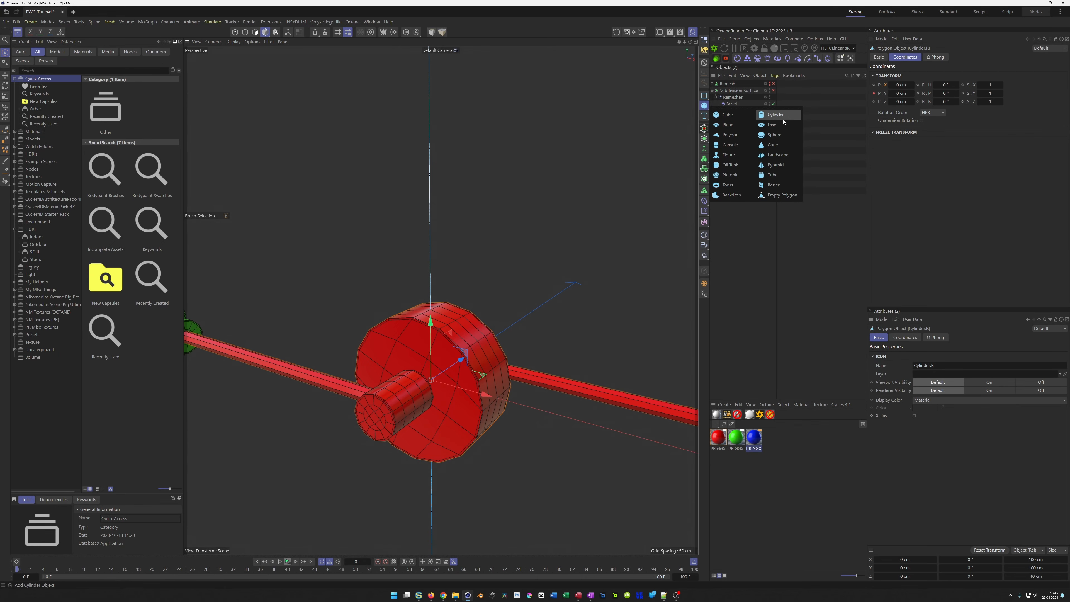
{"action": "left_click", "coordinate": [735, 126]}
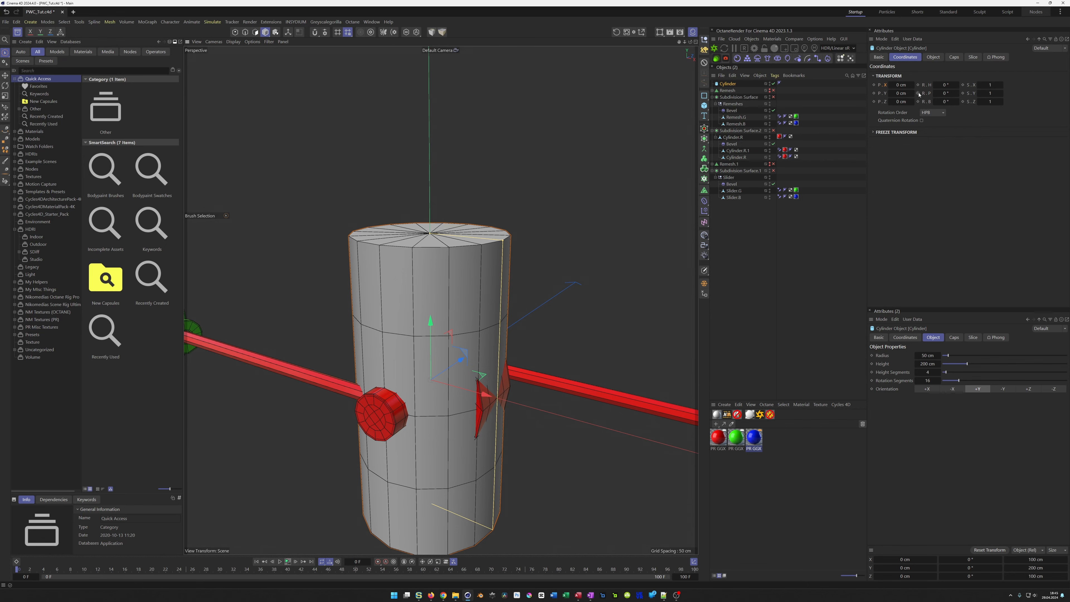
- Set the new Cylinder's radius to 15 cm and its height to 150 cm
{"action": "left_click", "coordinate": [933, 57]}
{"action": "left_click", "coordinate": [927, 75]}
{"action": "type", "text": "15"}
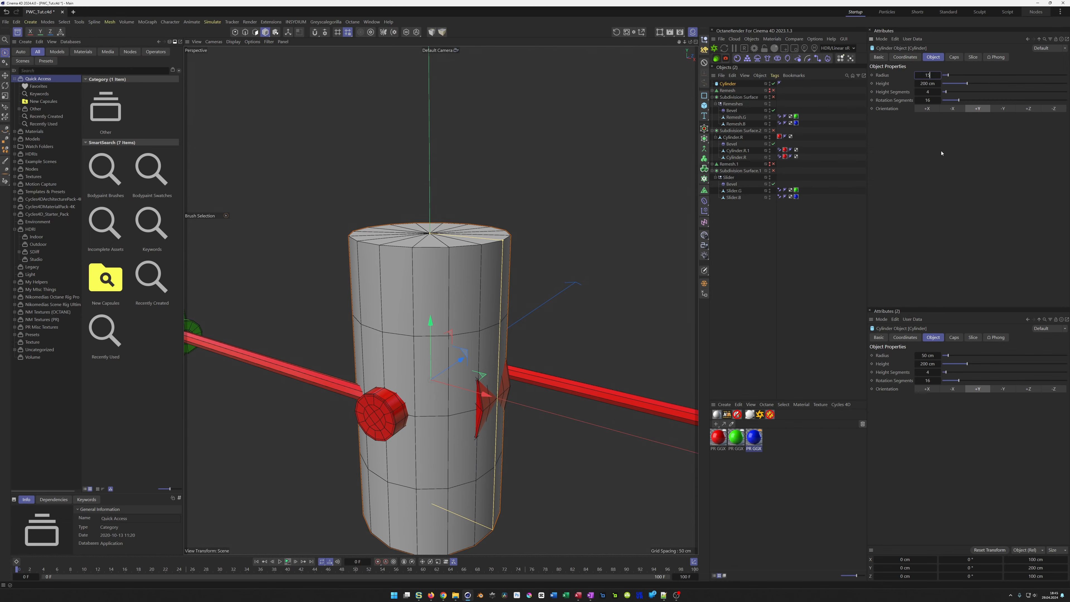
{"action": "key", "text": "Return"}
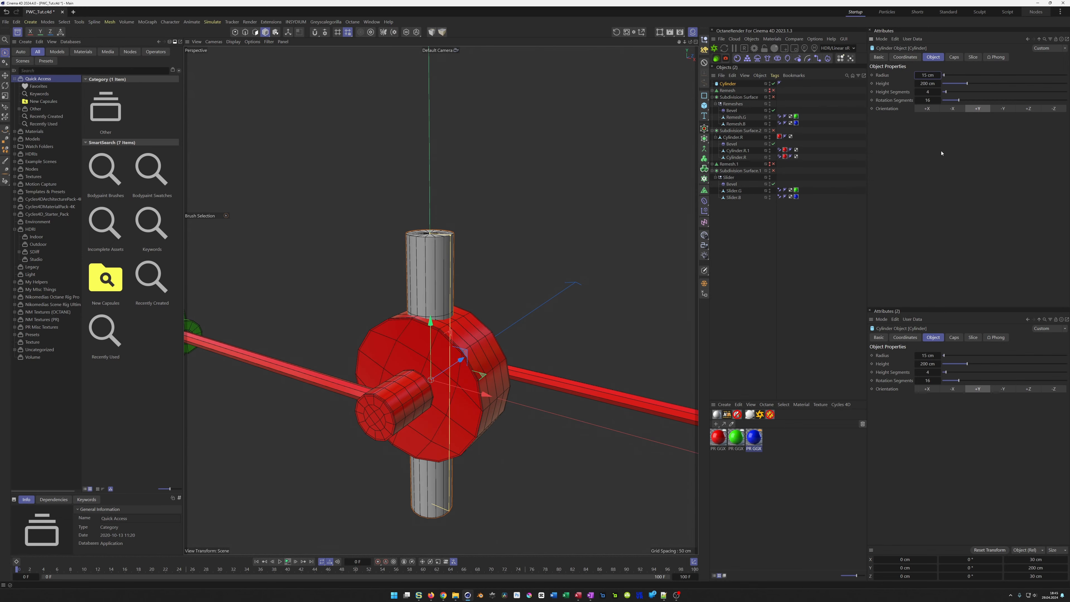
{"action": "left_click", "coordinate": [924, 84]}
{"action": "type", "text": "150"}
{"action": "key", "text": "Return"}
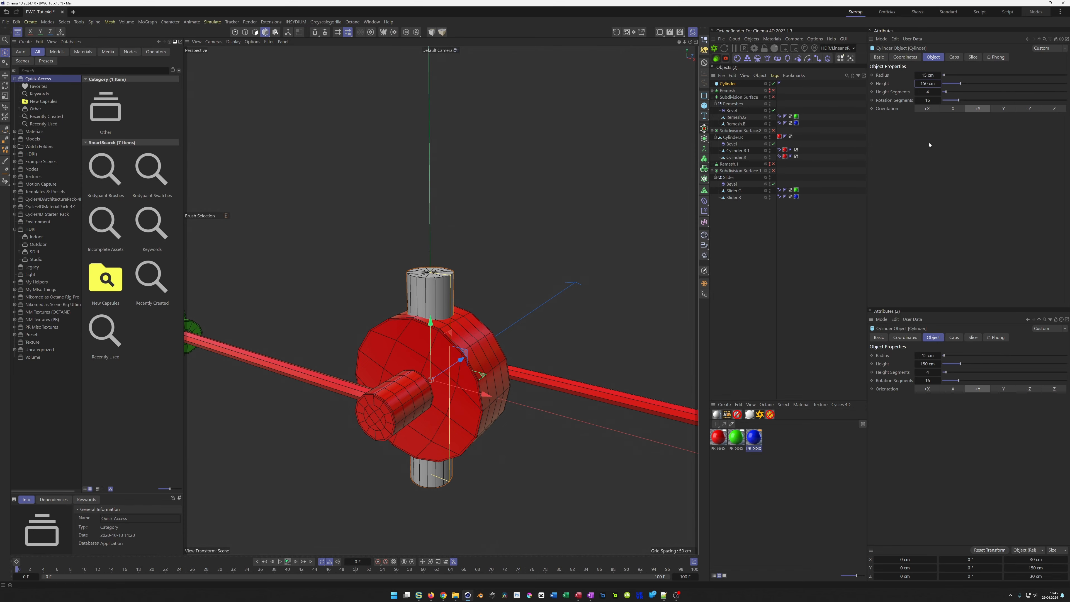
- Reduce the new Cylinder's radius to 10 cm and inspect where it meets the wheel's rim
{"action": "scroll", "coordinate": [522, 291], "scroll_direction": "up", "scroll_amount": 4}
{"action": "left_click_drag", "start_coordinate": [523, 291], "coordinate": [471, 296], "text": "alt"}
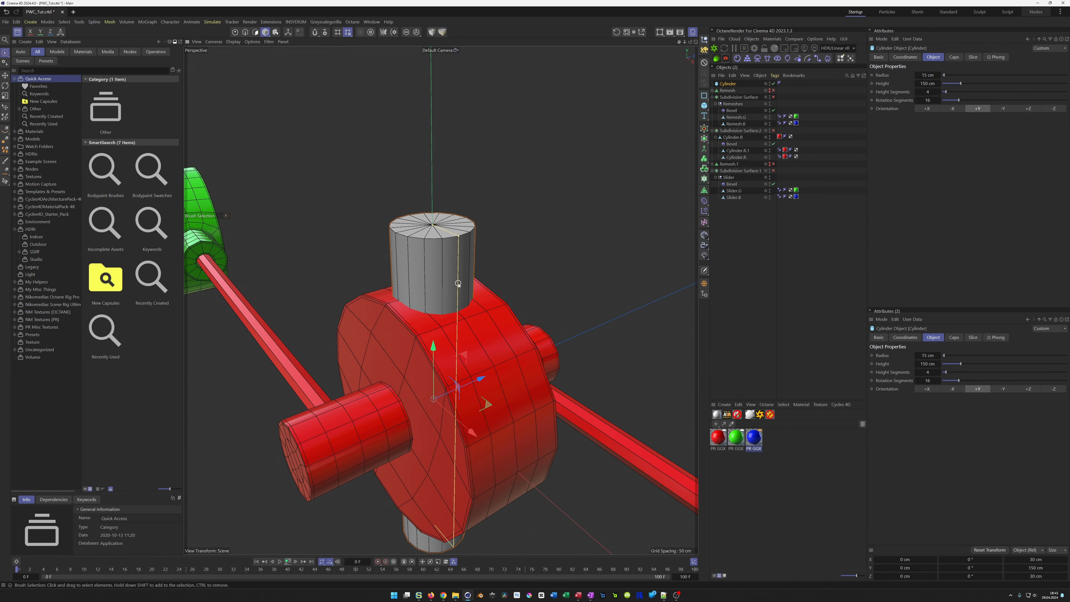
{"action": "double_click", "coordinate": [928, 75]}
{"action": "type", "text": "10"}
{"action": "key", "text": "Return"}
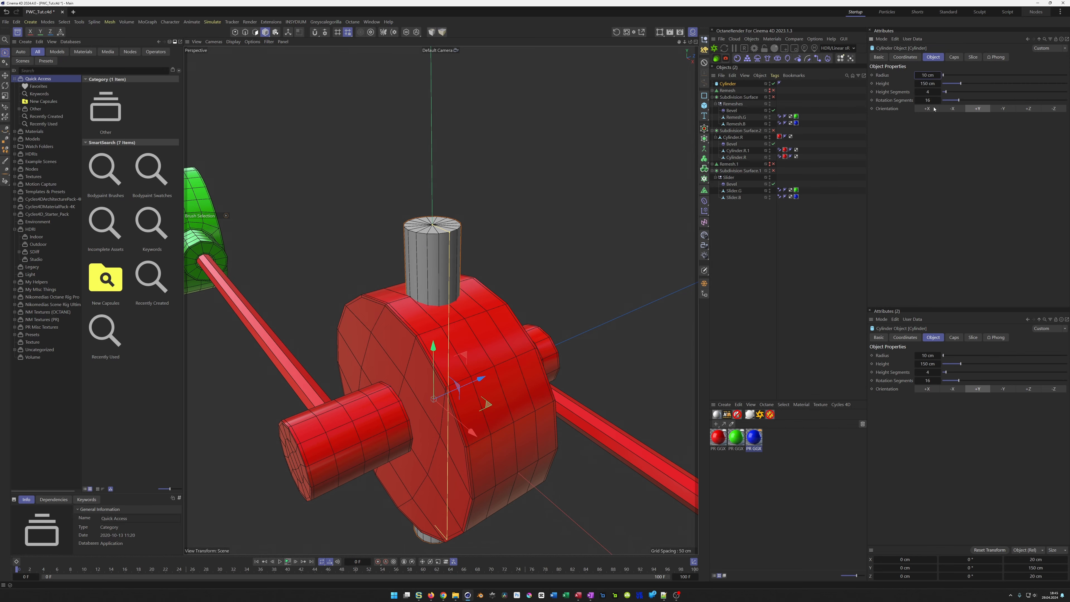
{"action": "left_click_drag", "start_coordinate": [437, 297], "coordinate": [426, 297], "text": "alt"}
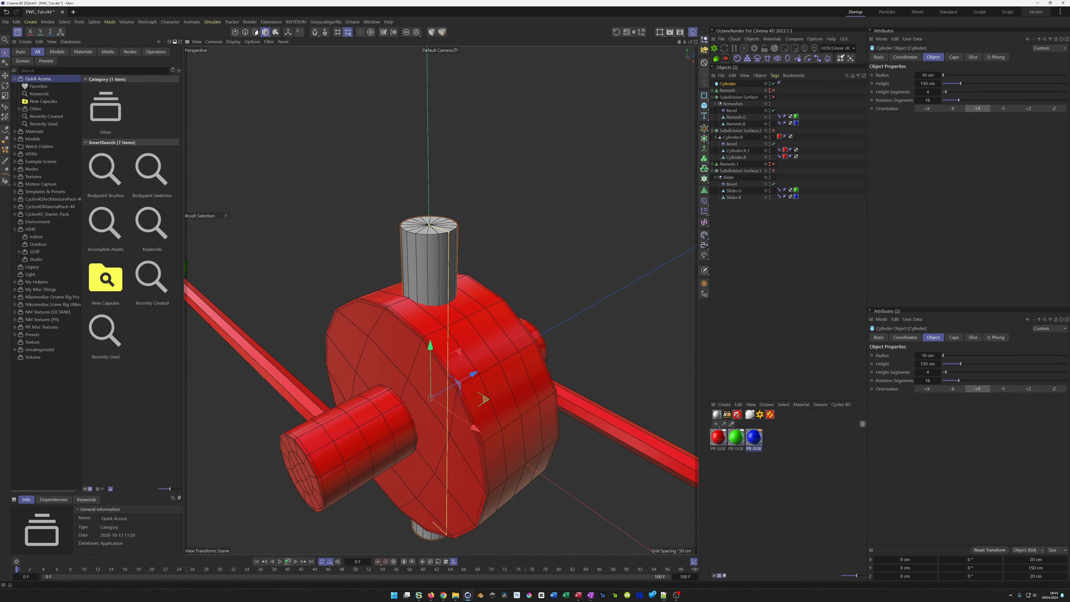
{"action": "middle_click_drag", "start_coordinate": [471, 383], "coordinate": [504, 400], "text": "alt"}
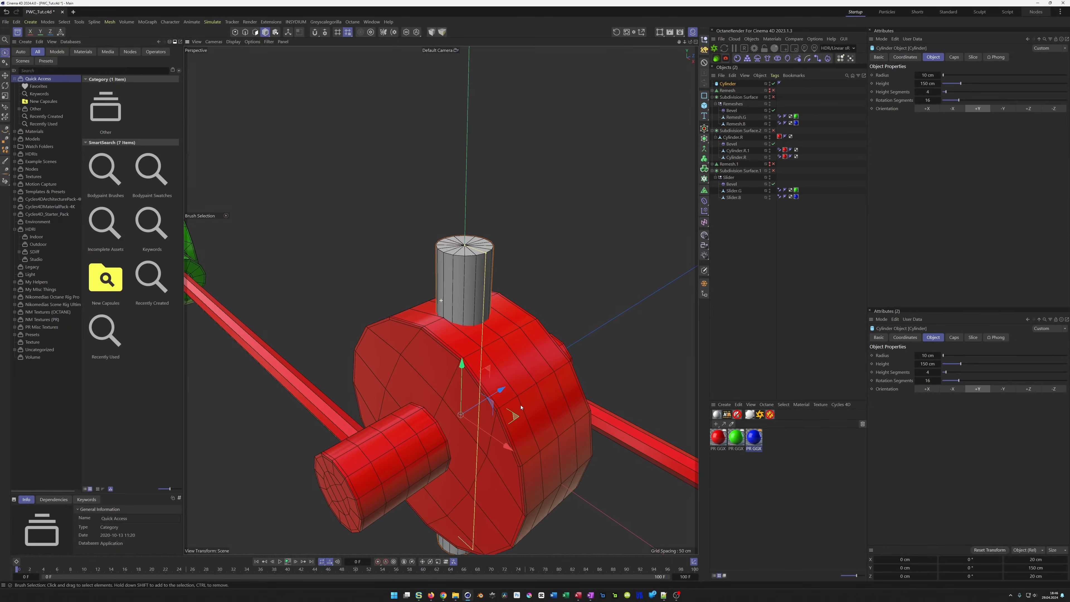
{"action": "scroll", "coordinate": [475, 320], "scroll_direction": "up", "scroll_amount": 1}
{"action": "right_click_drag", "start_coordinate": [478, 316], "coordinate": [497, 300], "text": "alt"}
{"action": "left_click_drag", "start_coordinate": [497, 300], "coordinate": [496, 296], "text": "alt"}
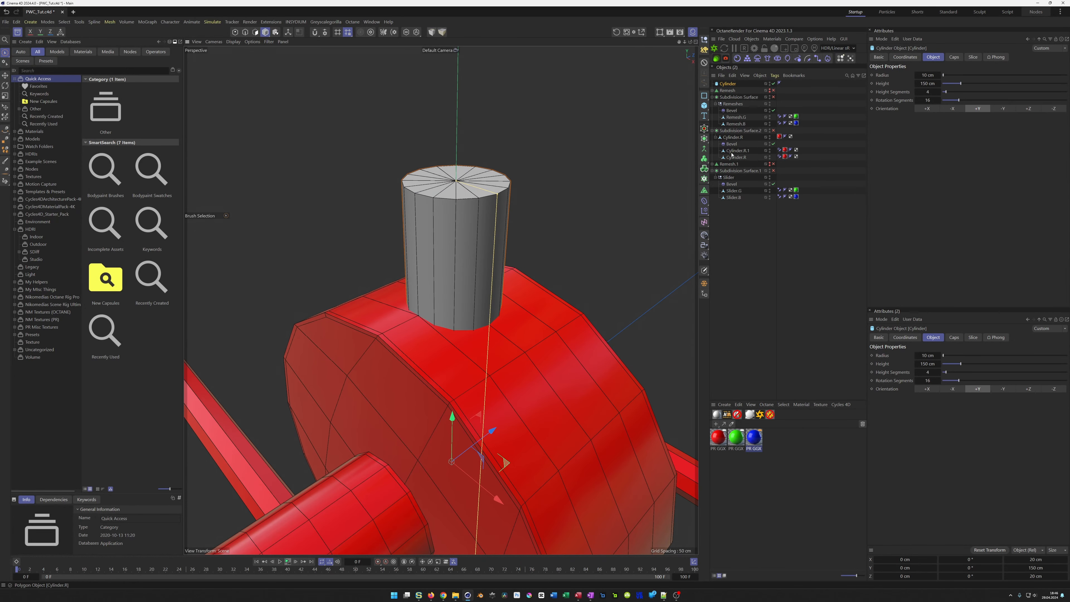
- Place the new Cylinder inside Subdivision Surface.2 above Cylinder.R and set its rotation segments to 12
{"action": "left_click_drag", "start_coordinate": [726, 85], "coordinate": [740, 136]}
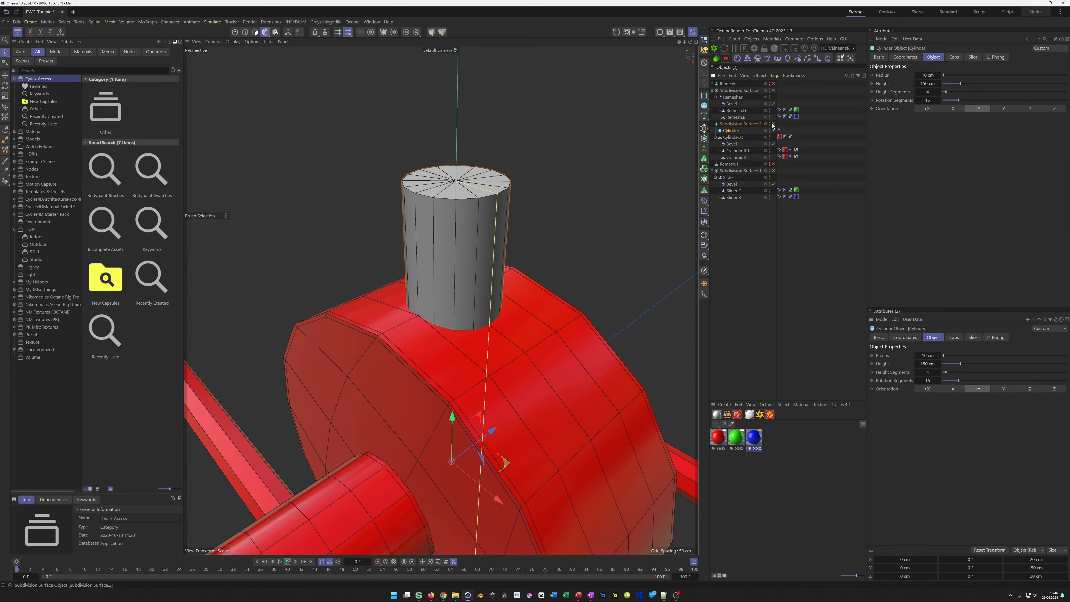
{"action": "left_click", "coordinate": [928, 100]}
{"action": "type", "text": "12"}
{"action": "key", "text": "Return"}
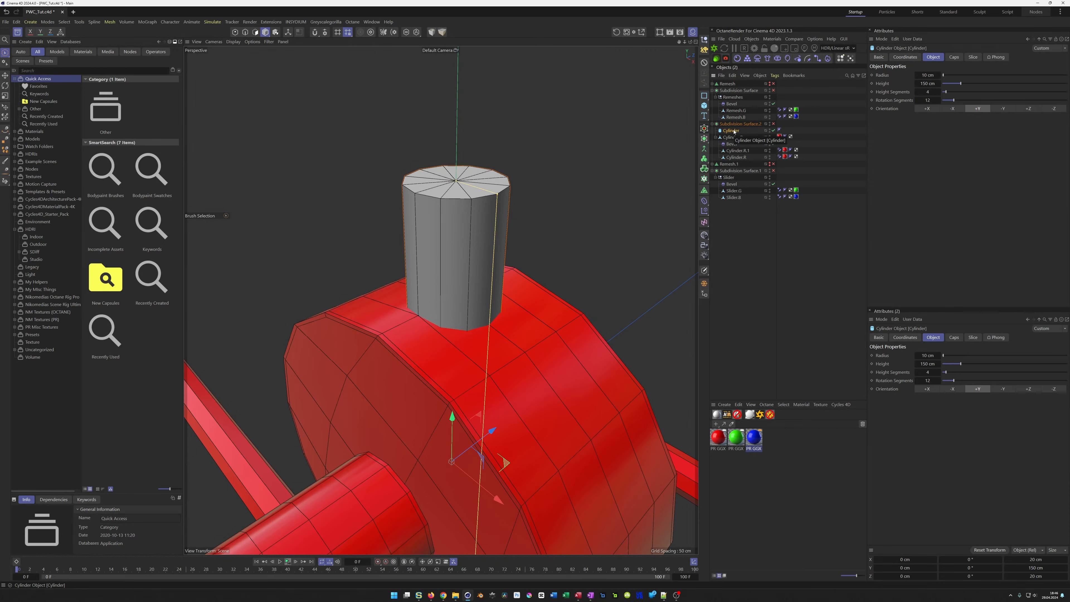
- Wrap the new Cylinder in a Boole and place Cylinder.R below it as the second operand
{"action": "left_click", "coordinate": [704, 138]}
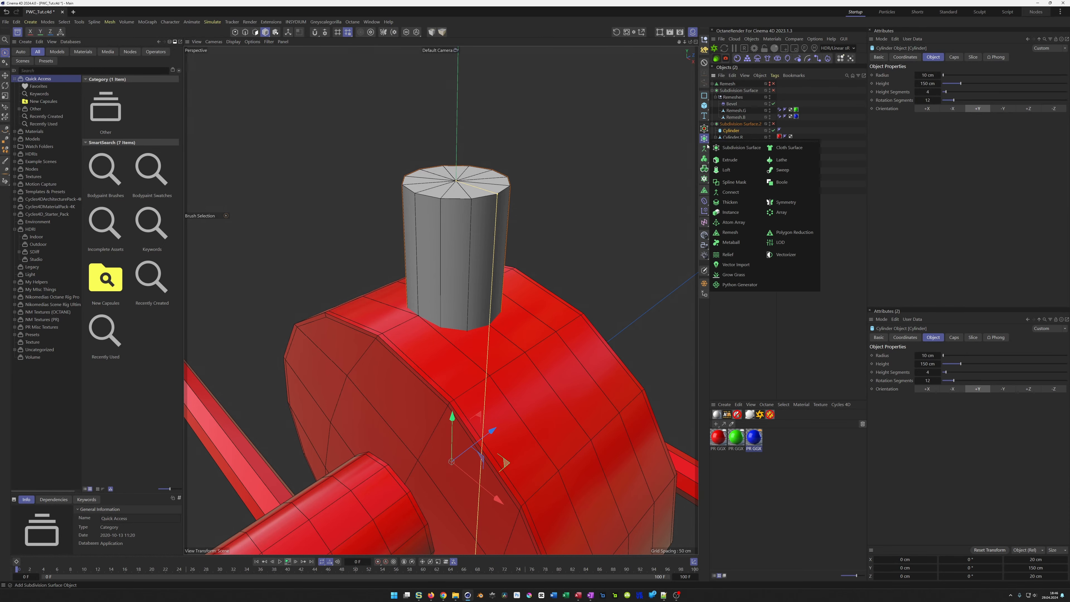
{"action": "left_click", "coordinate": [781, 181], "text": "alt"}
{"action": "left_click_drag", "start_coordinate": [733, 140], "coordinate": [736, 143]}
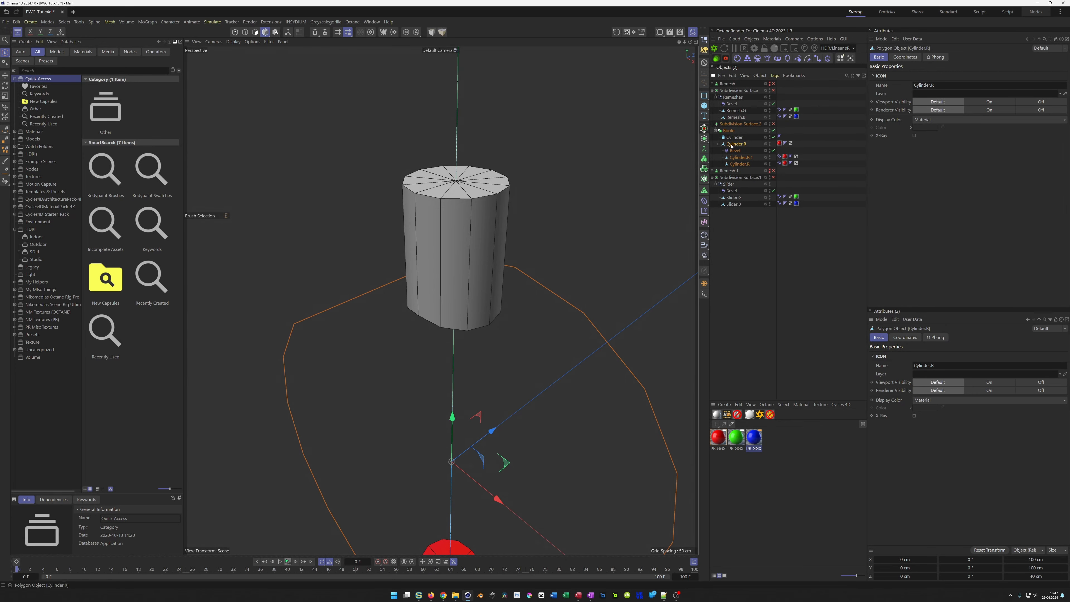
- Set the Boole's type to A union B and enable Create single object
{"action": "left_click", "coordinate": [730, 130]}
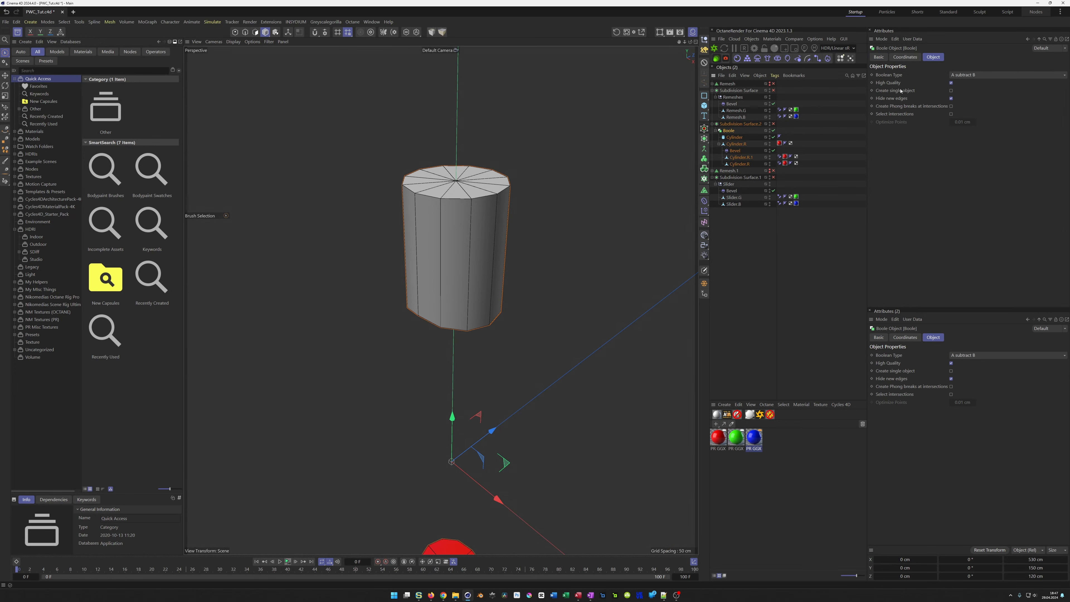
{"action": "left_click", "coordinate": [957, 75]}
{"action": "left_click", "coordinate": [975, 84]}
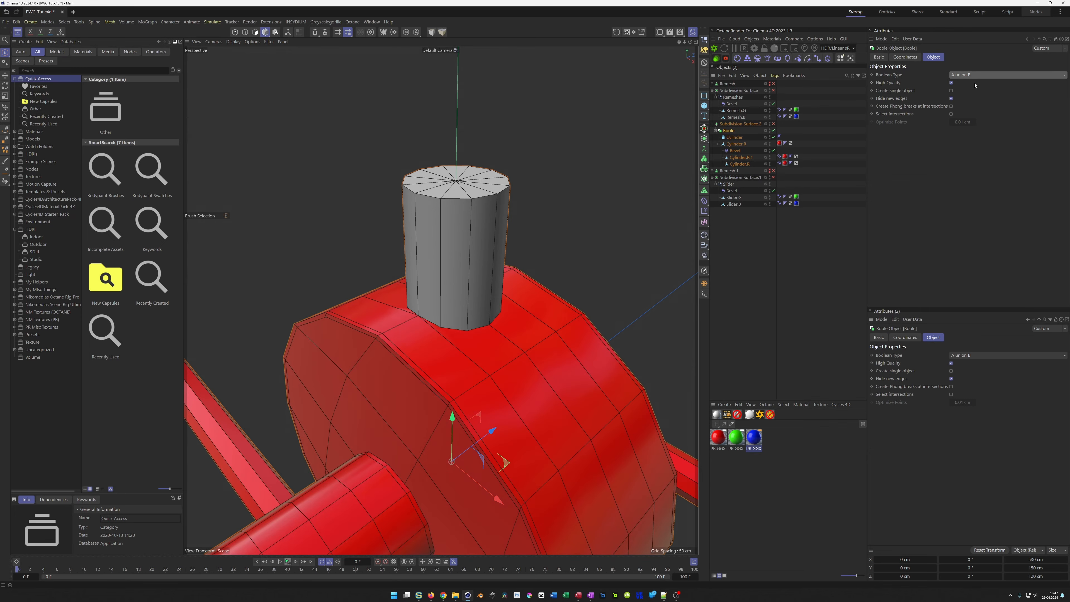
{"action": "left_click", "coordinate": [950, 90]}
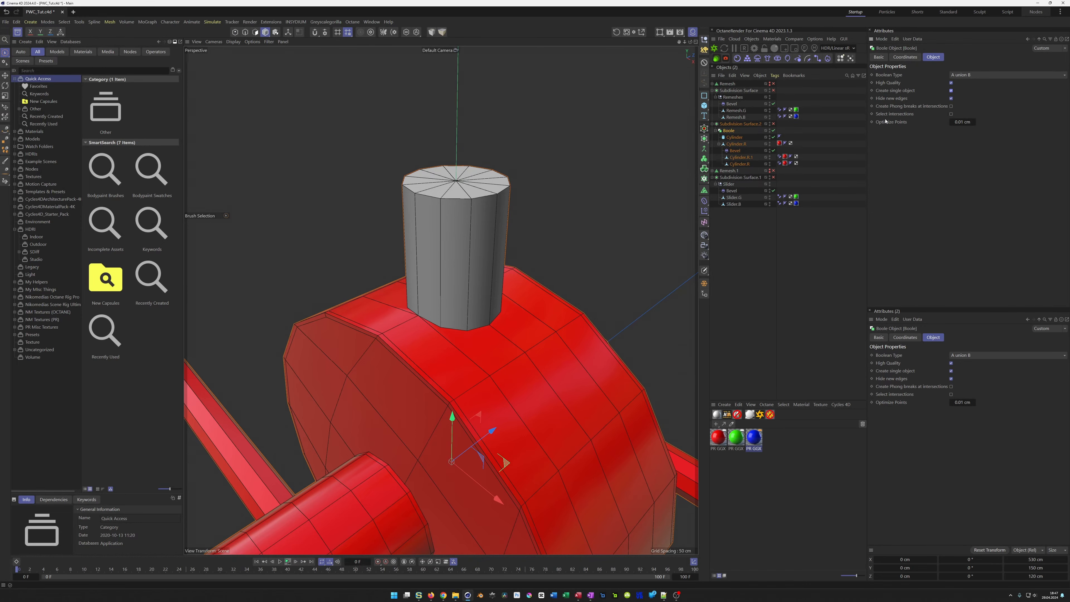
- Move the Bevel, Cylinder.R.1 and the child Cylinder.R out of the wheel's hierarchy to the top level
{"action": "left_click", "coordinate": [719, 144]}
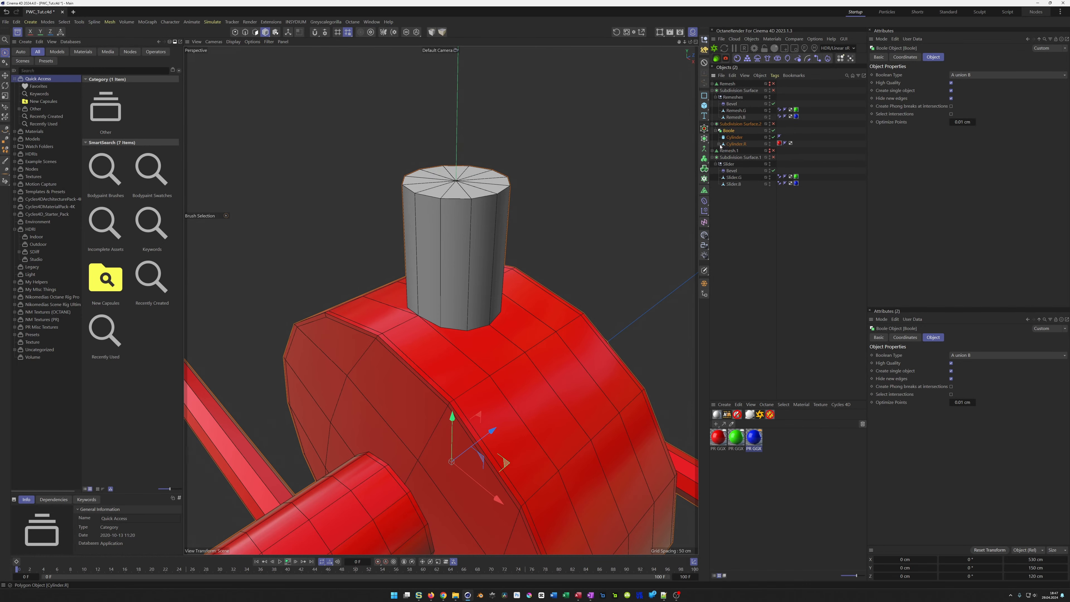
{"action": "left_click", "coordinate": [719, 144]}
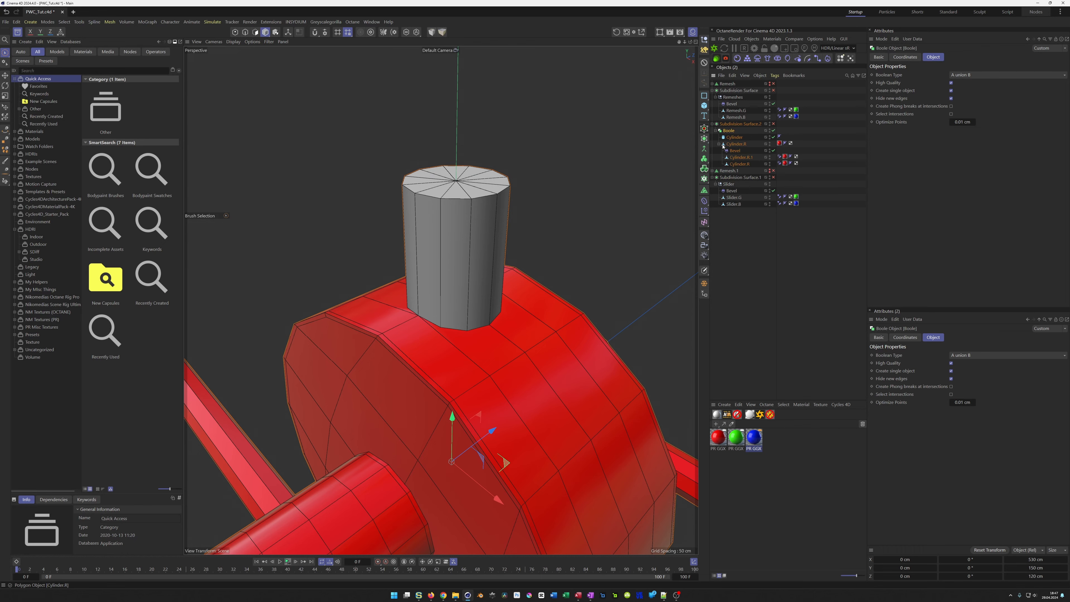
{"action": "left_click", "coordinate": [735, 151]}
{"action": "left_click", "coordinate": [739, 164], "text": "shift"}
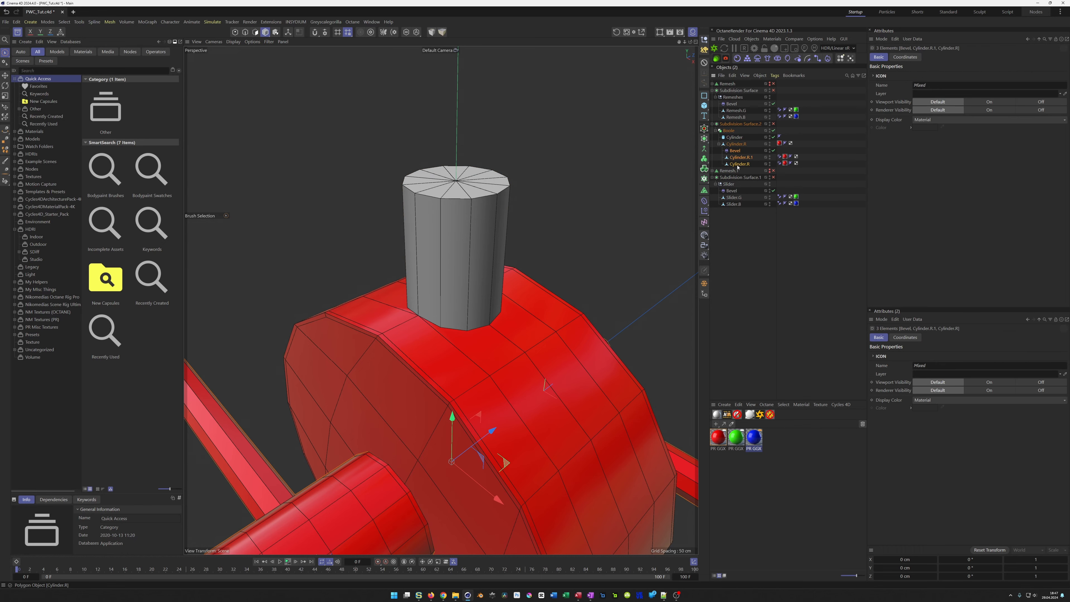
{"action": "left_click_drag", "start_coordinate": [737, 166], "coordinate": [732, 170]}
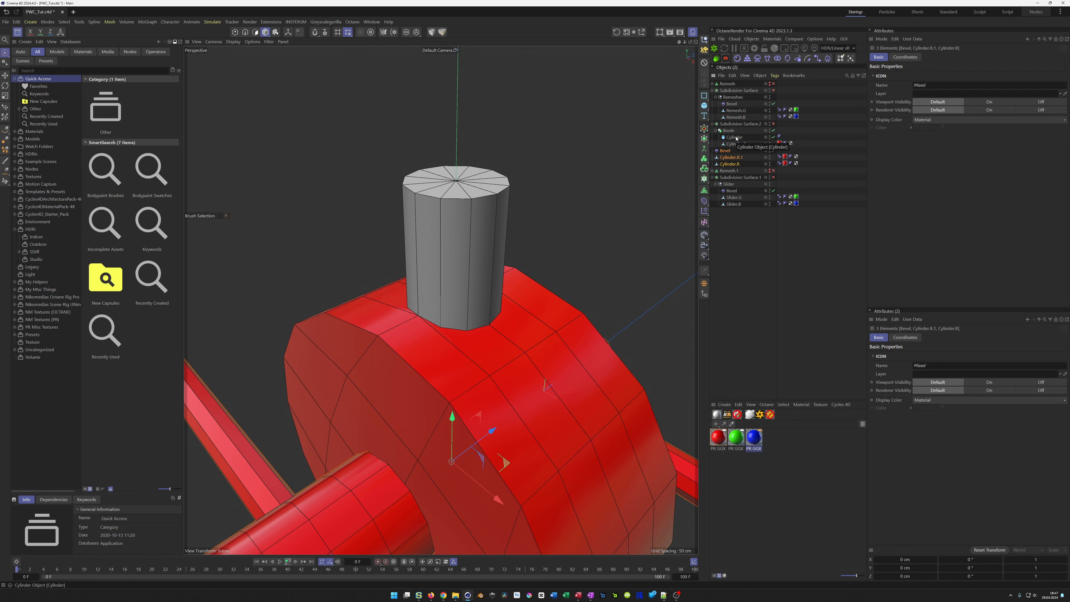
- Copy the Y-position animation track of the wheel Cylinder.R
{"action": "left_click", "coordinate": [737, 145]}
{"action": "left_click", "coordinate": [905, 58]}
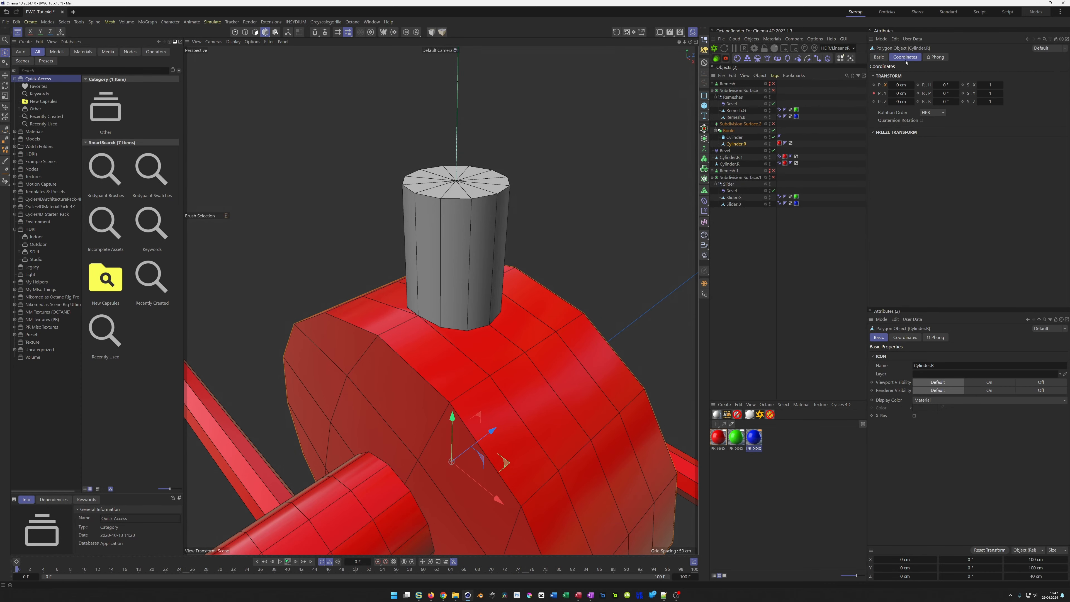
{"action": "right_click", "coordinate": [883, 96]}
{"action": "mouse_move", "coordinate": [928, 110]}
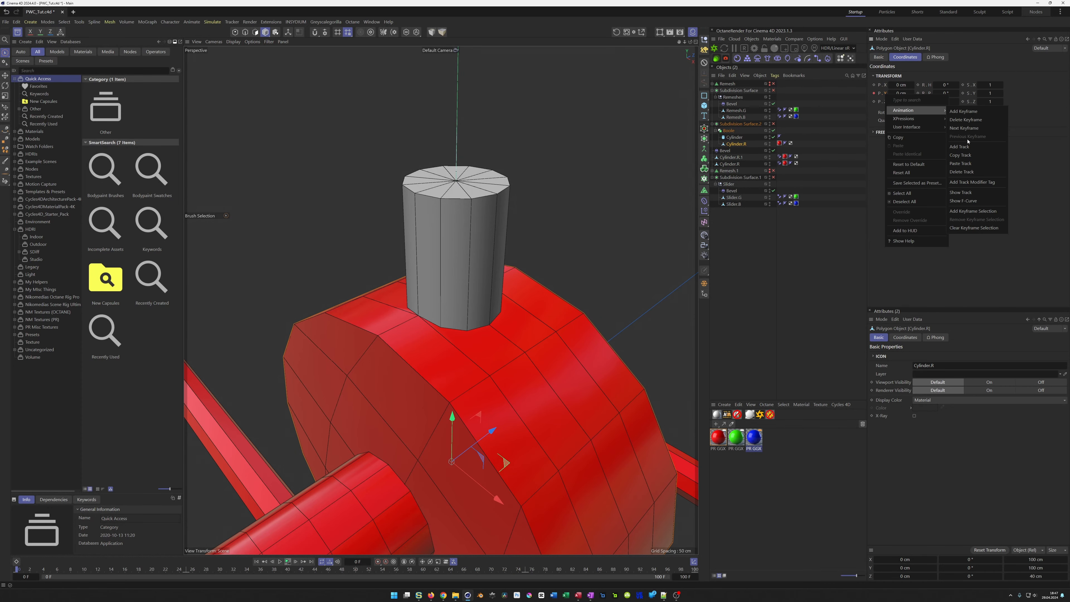
{"action": "left_click", "coordinate": [979, 159]}
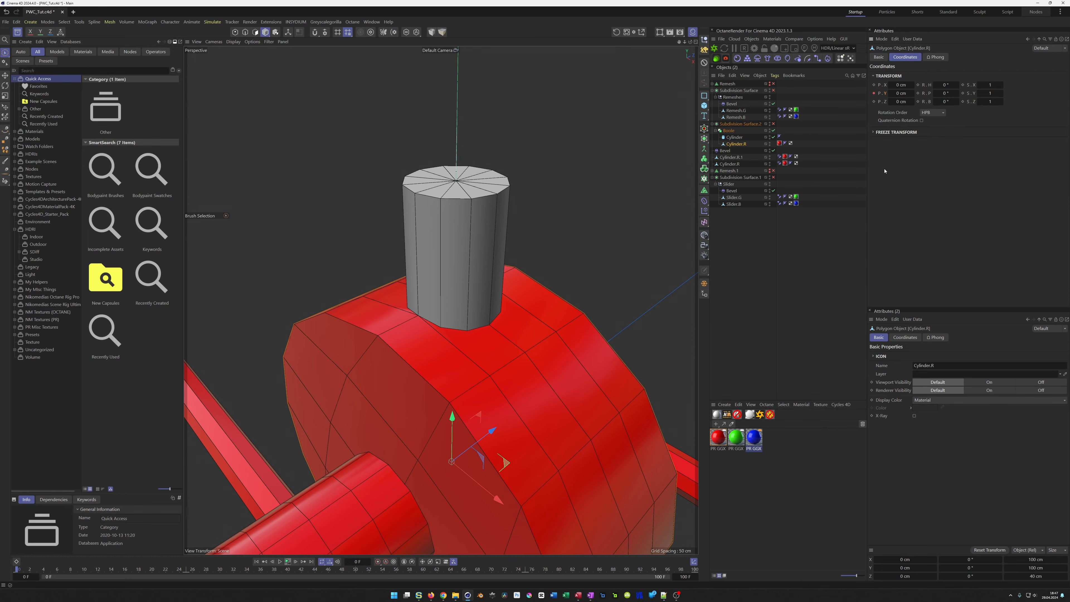
- Wrap the Boole in a Remesh generator with 0% adaptiveness and 300% mesh density
{"action": "left_click", "coordinate": [731, 134]}
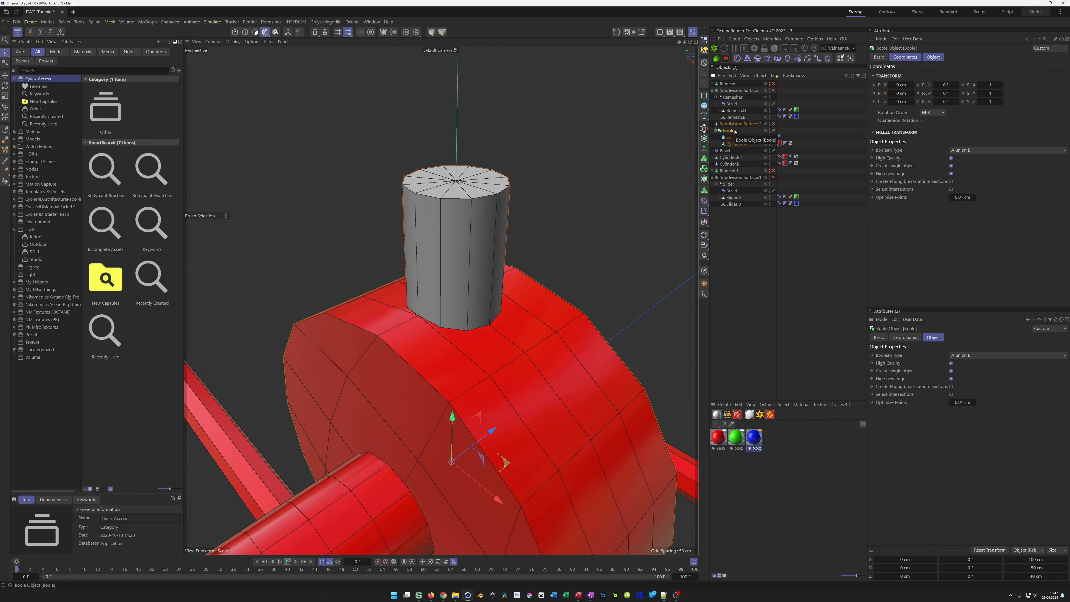
{"action": "left_click", "coordinate": [703, 190], "text": "alt"}
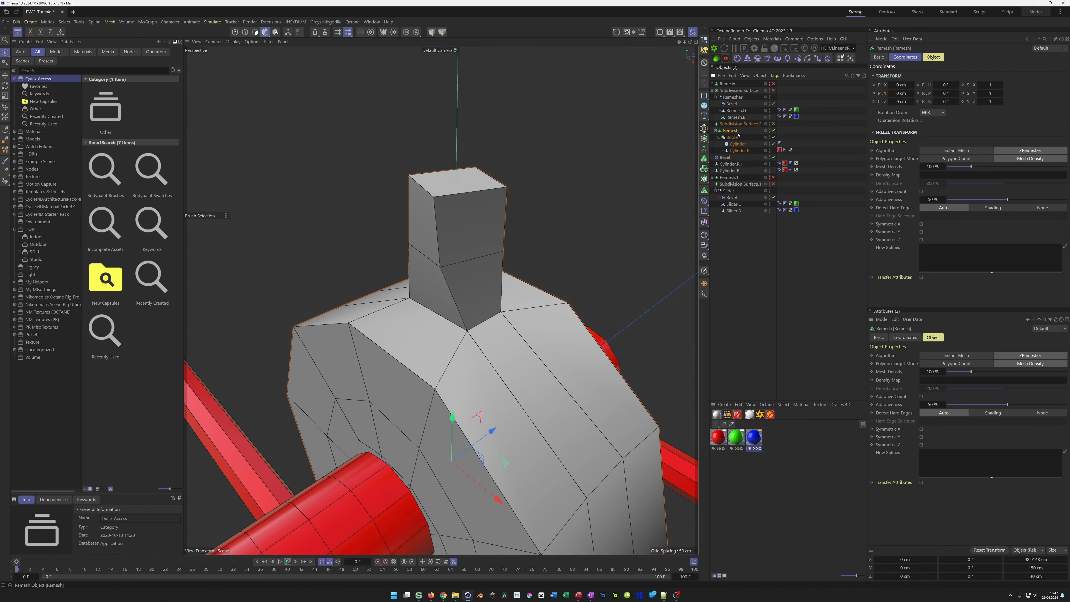
{"action": "left_click", "coordinate": [928, 57]}
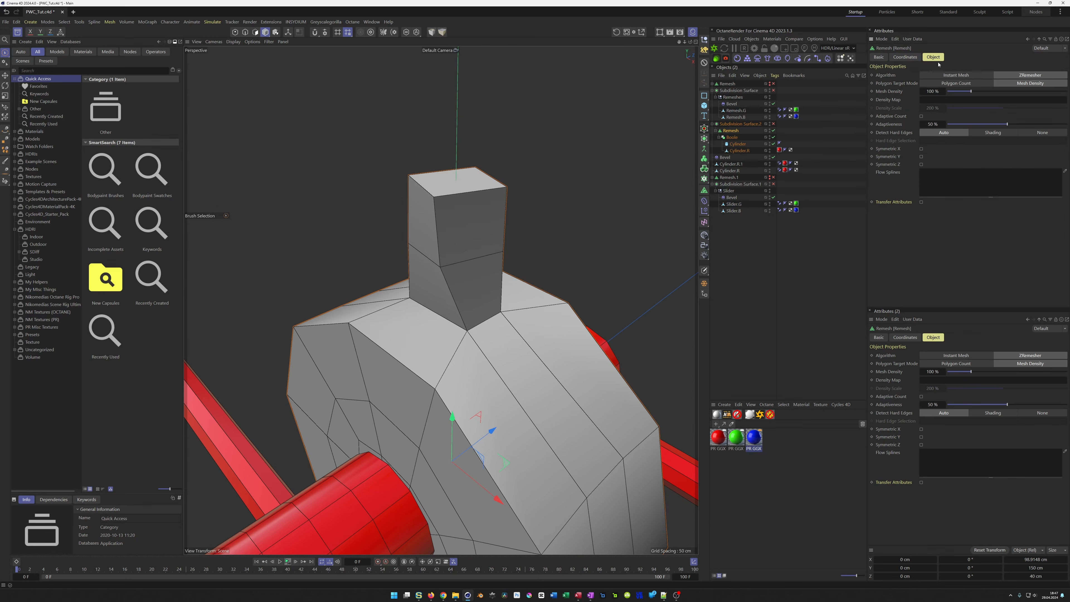
{"action": "double_click", "coordinate": [935, 124]}
{"action": "type", "text": "0"}
{"action": "key", "text": "Return"}
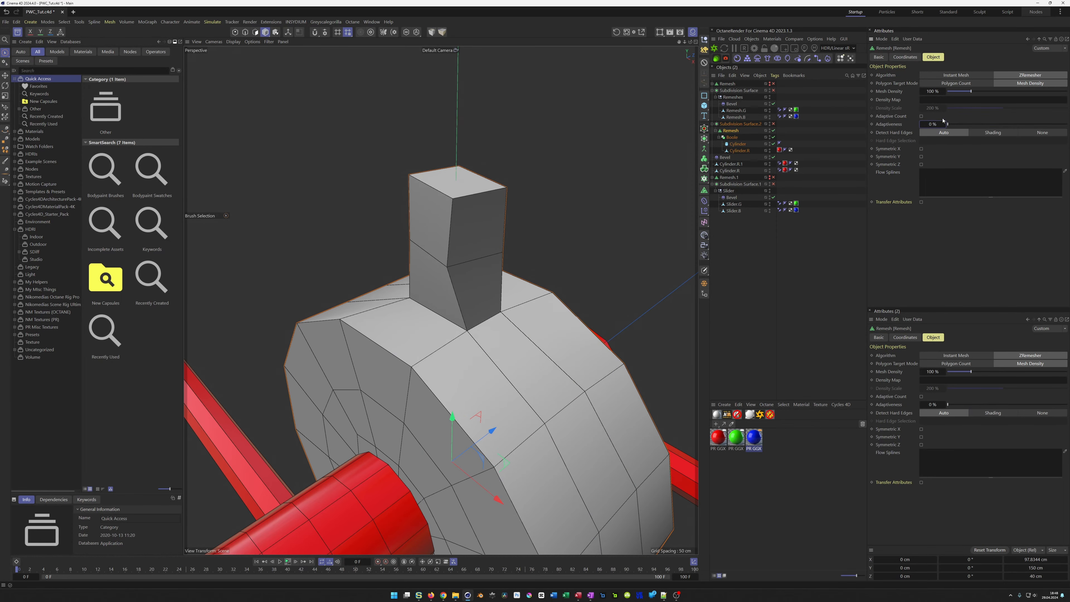
{"action": "double_click", "coordinate": [936, 91]}
{"action": "type", "text": "300"}
{"action": "key", "text": "Return"}
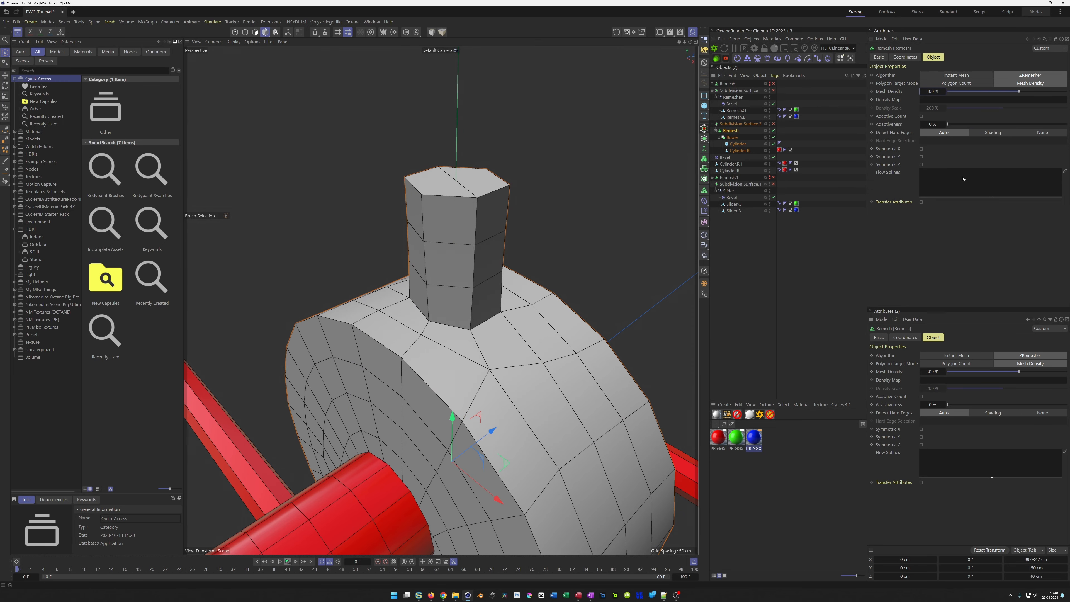
- Test Shading for the Remesh's hard-edge detection, return it to Auto and enable symmetry in X, Y and Z
{"action": "left_click", "coordinate": [993, 133]}
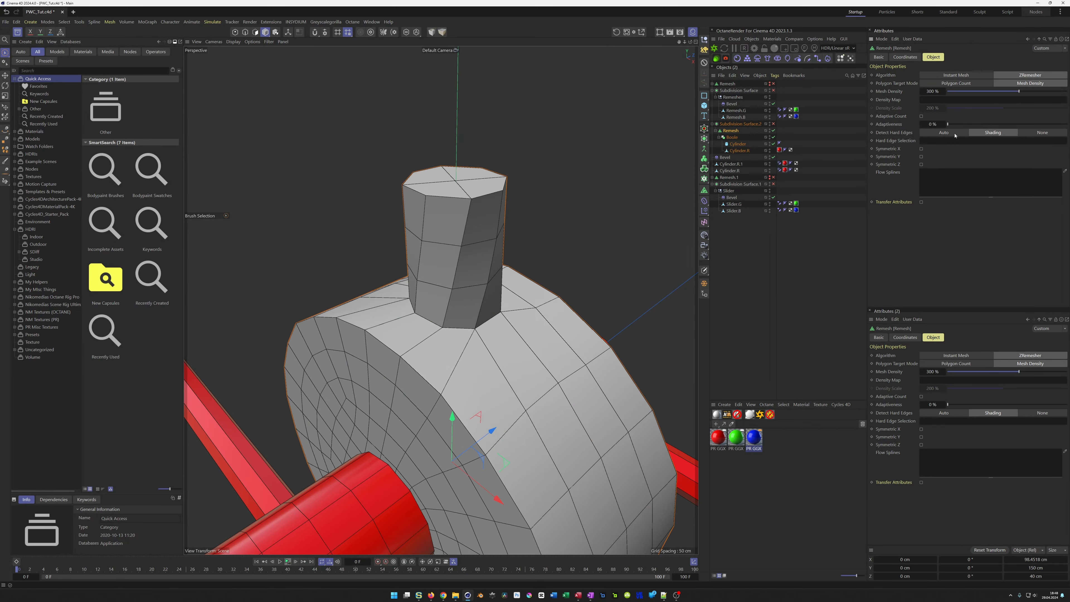
{"action": "left_click", "coordinate": [946, 133]}
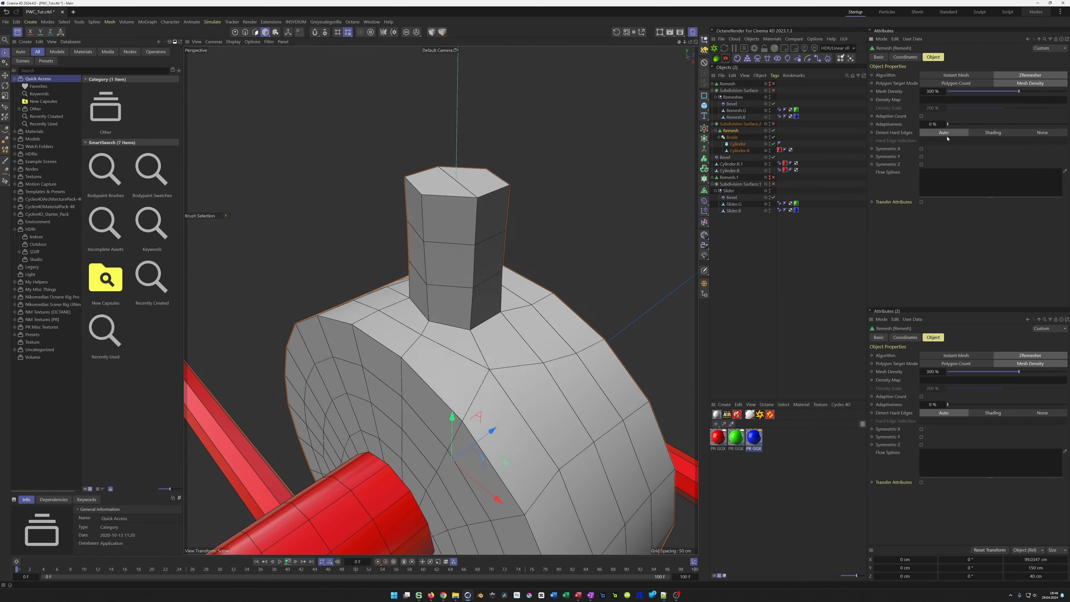
{"action": "left_click", "coordinate": [921, 149]}
{"action": "left_click", "coordinate": [921, 156]}
{"action": "left_click", "coordinate": [921, 164]}
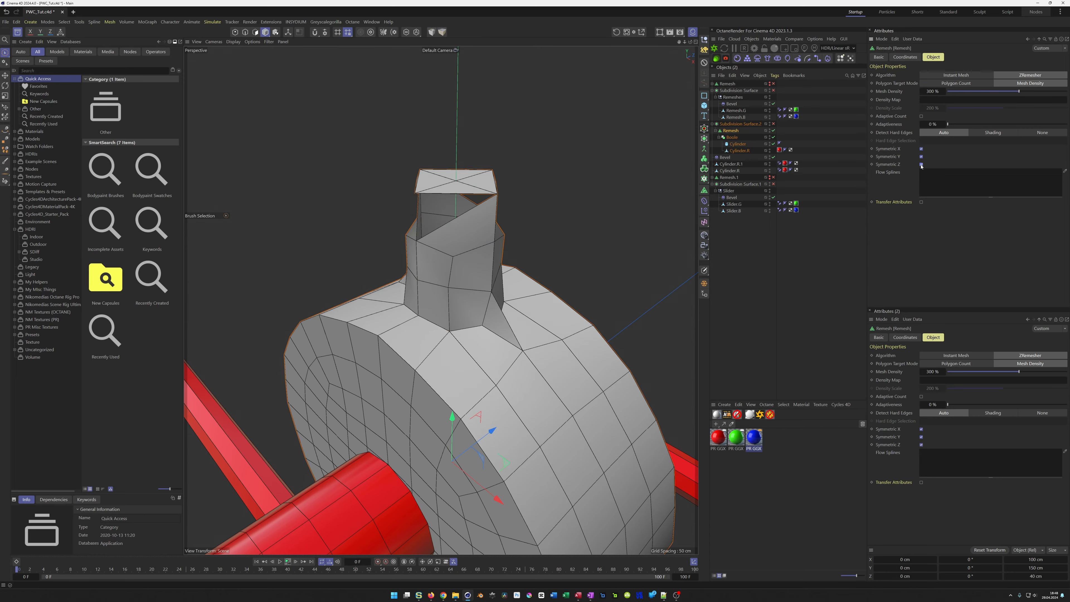
{"action": "scroll", "coordinate": [489, 337], "scroll_direction": "down", "scroll_amount": 5}
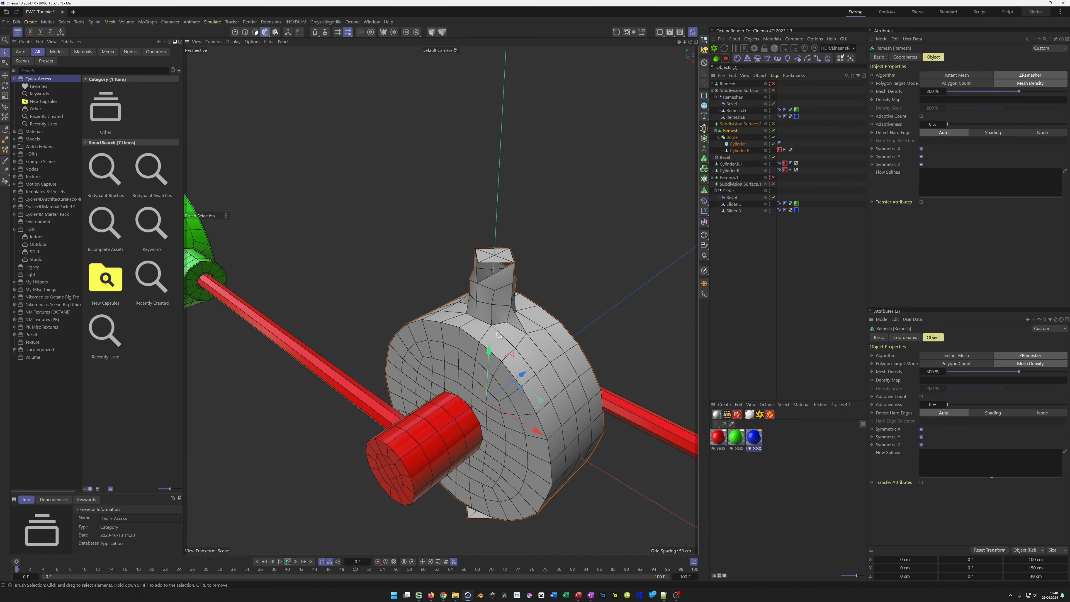
- Set the wheel Remesh's hard-edge detection to Shading and its mesh density to 500%
{"action": "scroll", "coordinate": [498, 335], "scroll_direction": "up", "scroll_amount": 3}
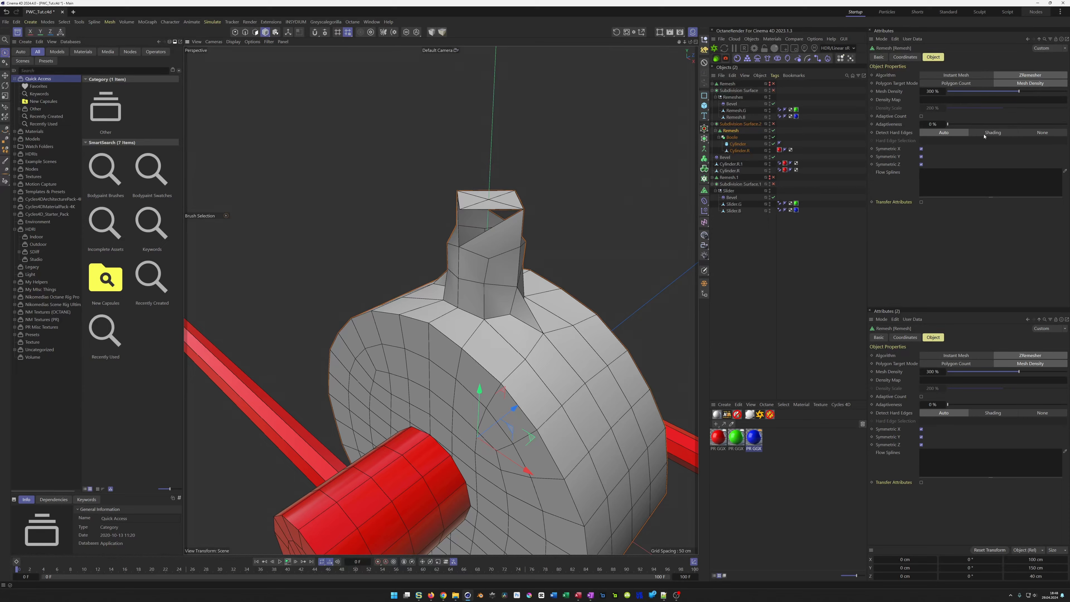
{"action": "left_click", "coordinate": [984, 134]}
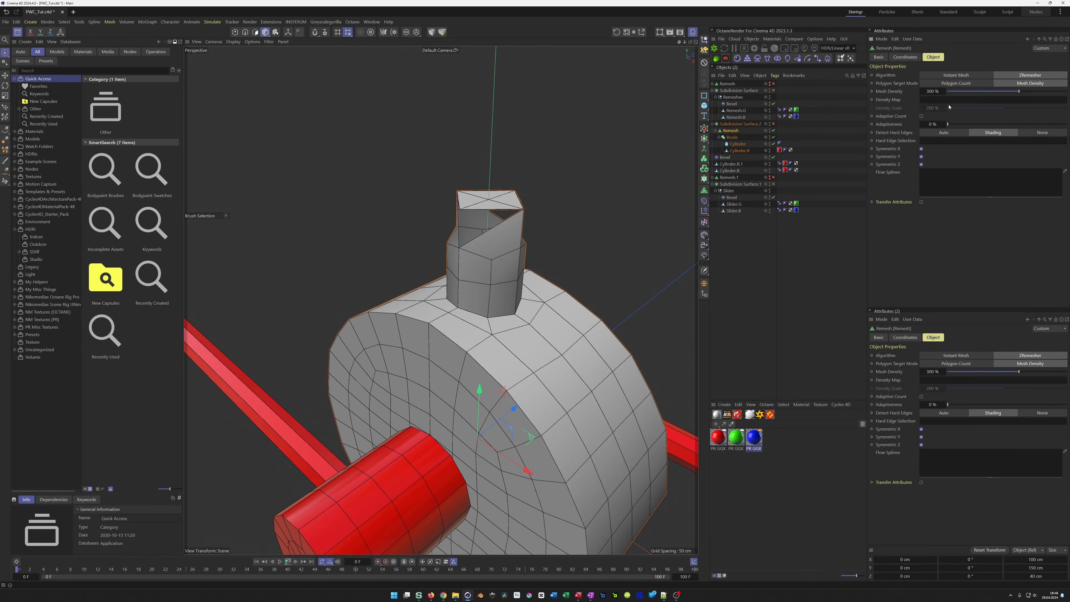
{"action": "left_click", "coordinate": [929, 92]}
{"action": "type", "text": "500"}
{"action": "key", "text": "Return"}
{"action": "left_click_drag", "start_coordinate": [513, 256], "coordinate": [502, 255], "text": "alt"}
{"action": "left_click", "coordinate": [733, 137]}
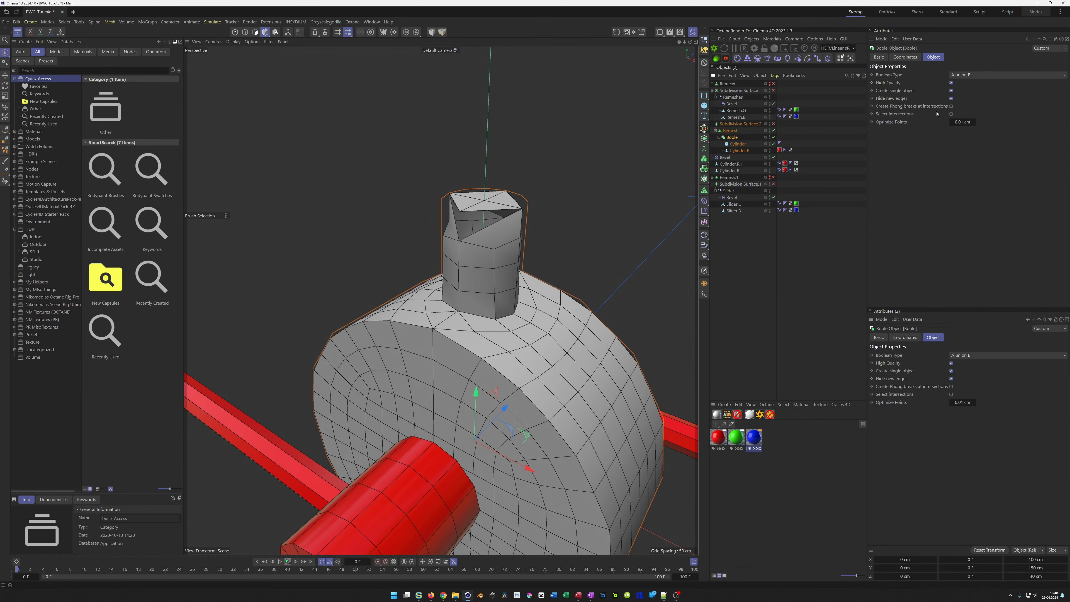
{"action": "left_click", "coordinate": [731, 132]}
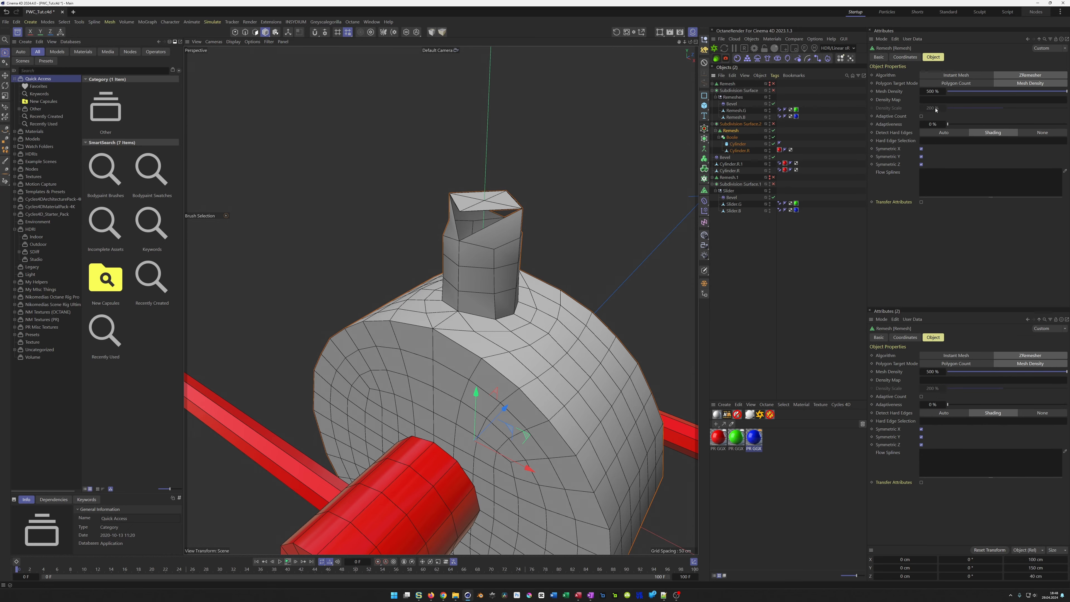
- Test Auto and None for the Remesh's hard-edge detection and return it to Shading
{"action": "left_click", "coordinate": [945, 133]}
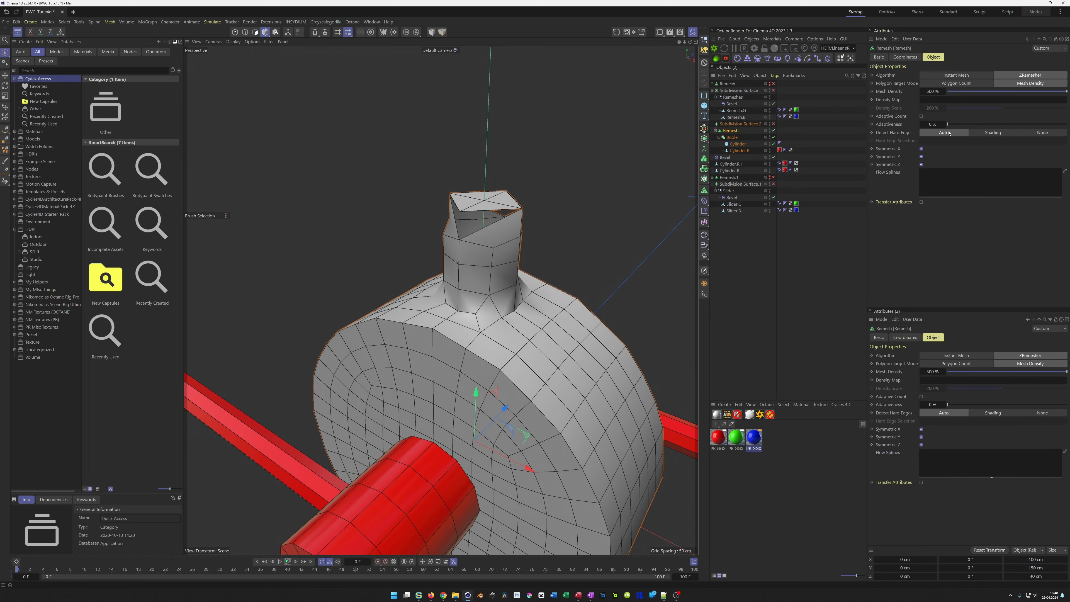
{"action": "left_click", "coordinate": [987, 133]}
{"action": "left_click", "coordinate": [1042, 132]}
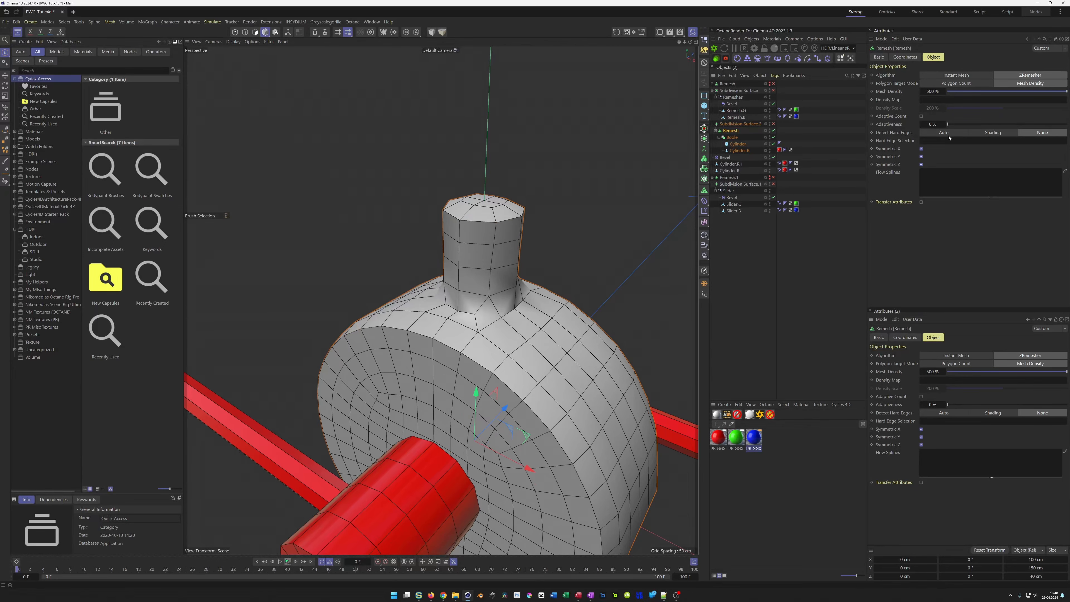
{"action": "left_click", "coordinate": [988, 132]}
- Raise the Remesh's adaptiveness to 50% and inspect the mesh around the vertical pin
{"action": "left_click_drag", "start_coordinate": [956, 127], "coordinate": [1006, 127]}
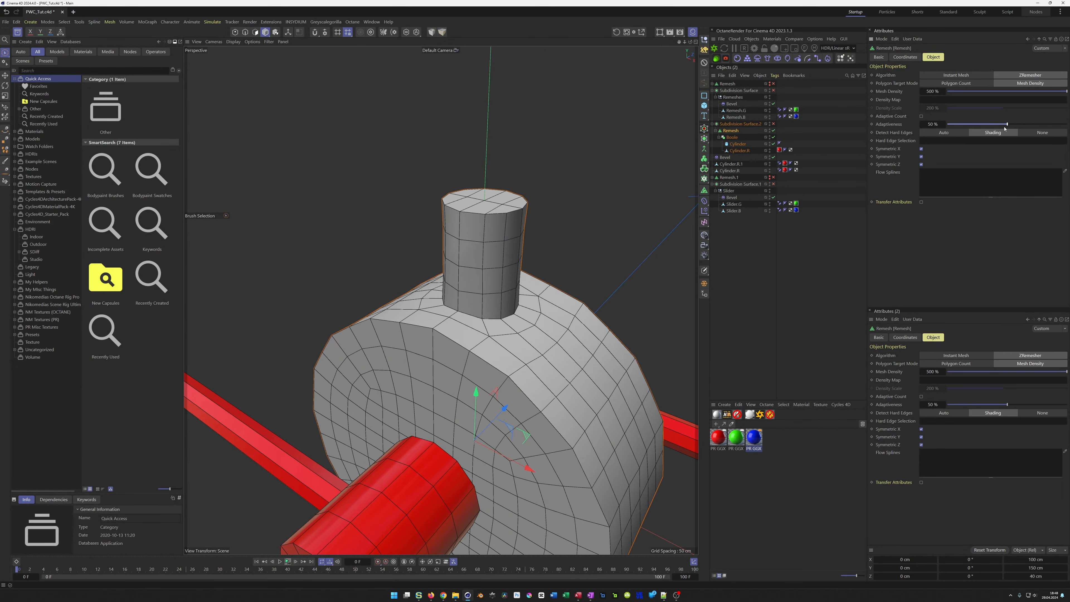
{"action": "mouse_move", "coordinate": [506, 282]}
{"action": "left_mouse_down", "text": "alt"}
{"action": "mouse_move", "coordinate": [445, 273]}
{"action": "mouse_move", "coordinate": [522, 300]}
{"action": "mouse_move", "coordinate": [542, 353]}
{"action": "mouse_move", "coordinate": [521, 292]}
{"action": "left_mouse_up", "text": "alt"}
{"action": "scroll", "coordinate": [527, 304], "scroll_direction": "down", "scroll_amount": 4}
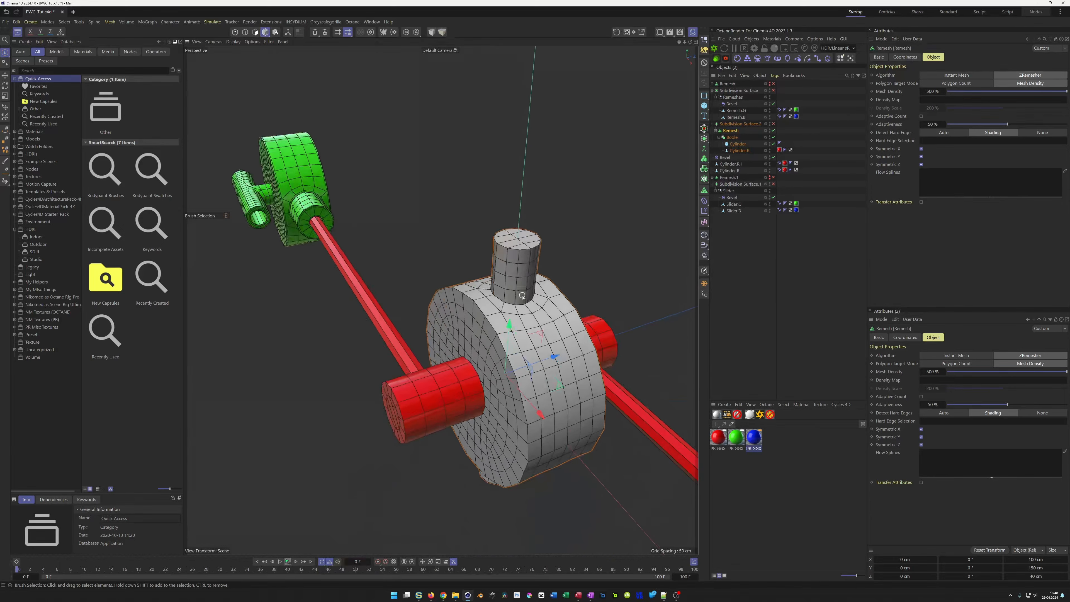
{"action": "middle_click_drag", "start_coordinate": [529, 287], "coordinate": [519, 337], "text": "alt"}
{"action": "scroll", "coordinate": [519, 340], "scroll_direction": "up", "scroll_amount": 3}
{"action": "mouse_move", "coordinate": [520, 339]}
{"action": "left_mouse_down", "text": "alt"}
{"action": "mouse_move", "coordinate": [544, 330]}
{"action": "mouse_move", "coordinate": [527, 325]}
{"action": "left_mouse_up", "text": "alt"}
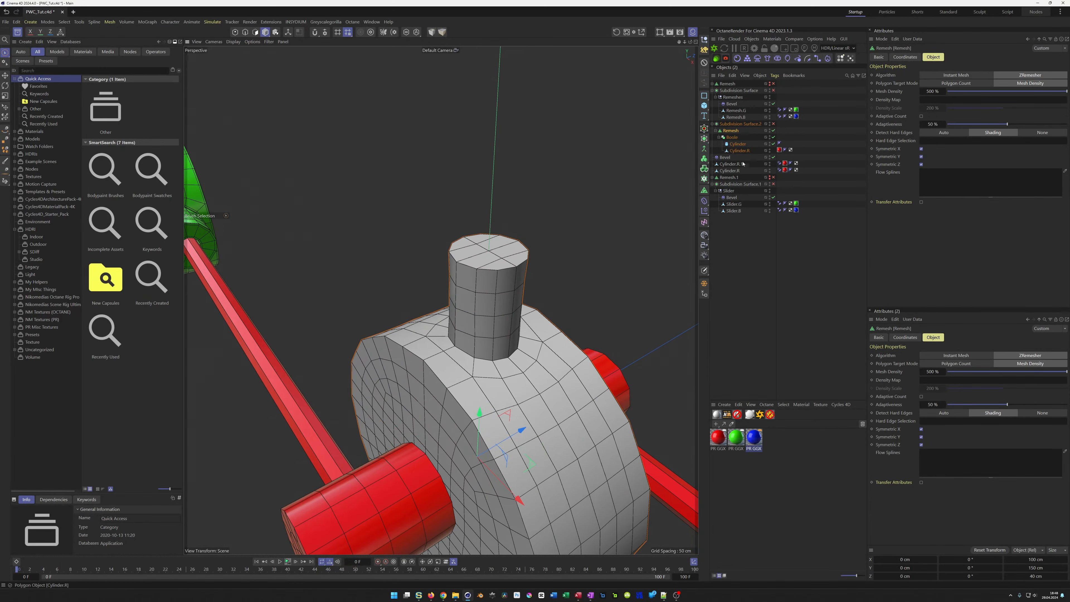
- Bake the Remesh generator into a separate polygon object with Current State to Object and disable the generator
{"action": "left_click", "coordinate": [716, 131]}
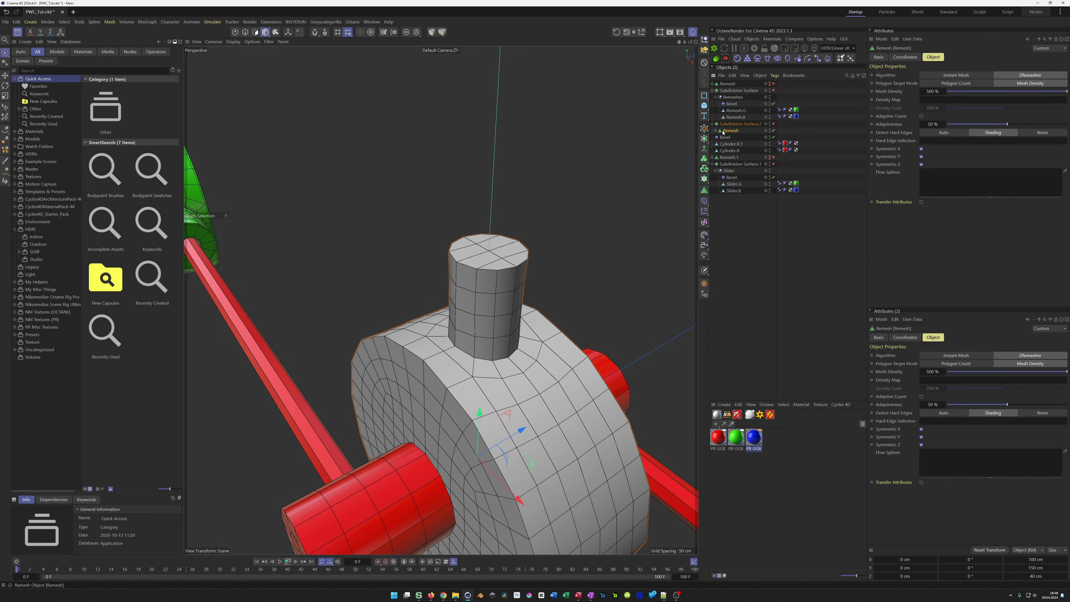
{"action": "left_click", "coordinate": [715, 130]}
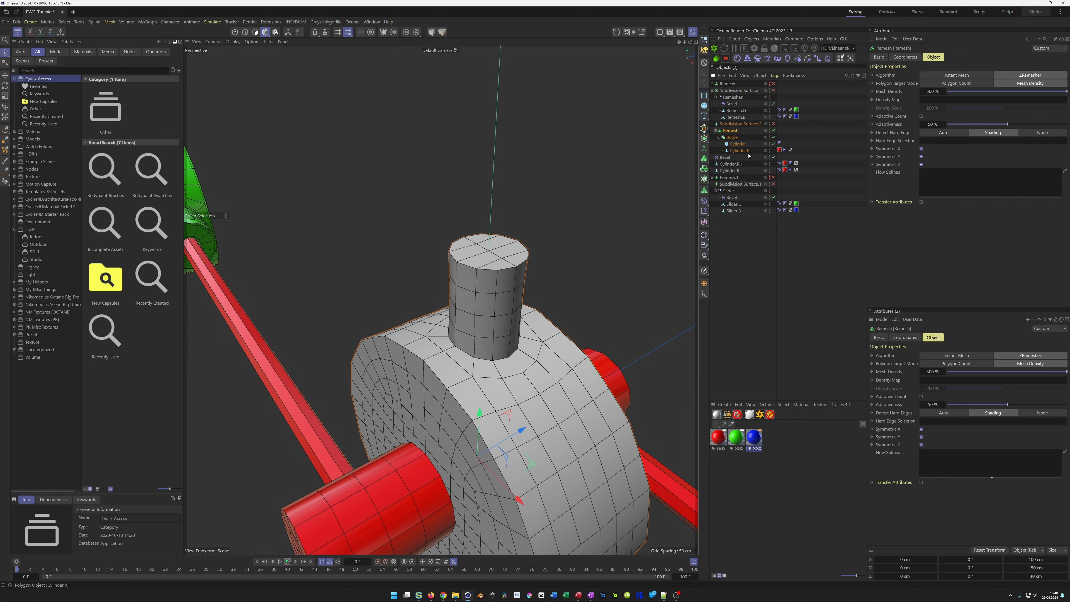
{"action": "left_click", "coordinate": [716, 131]}
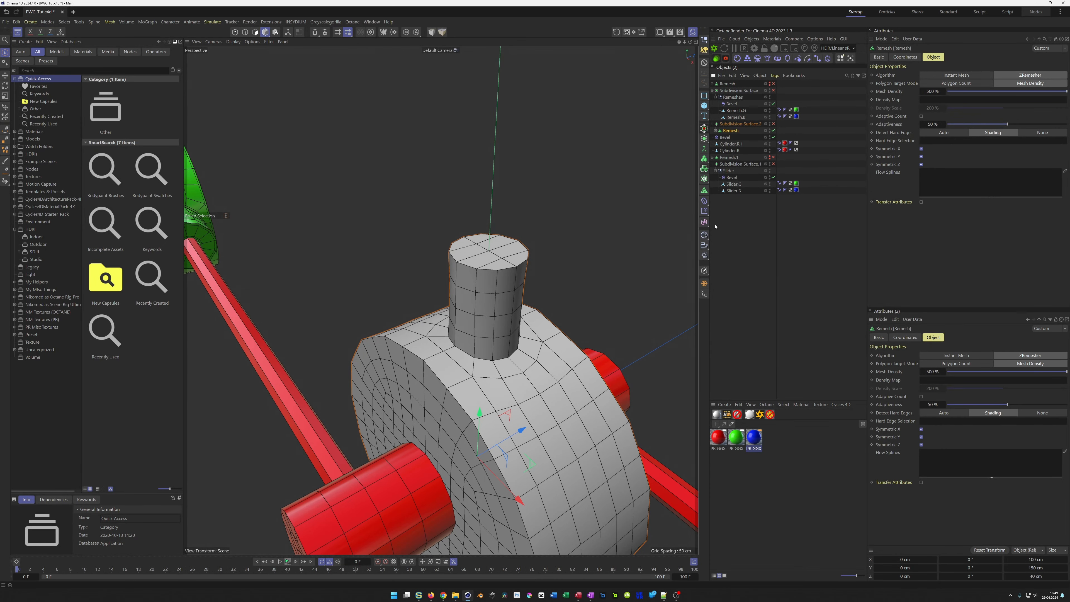
{"action": "left_click", "coordinate": [703, 283]}
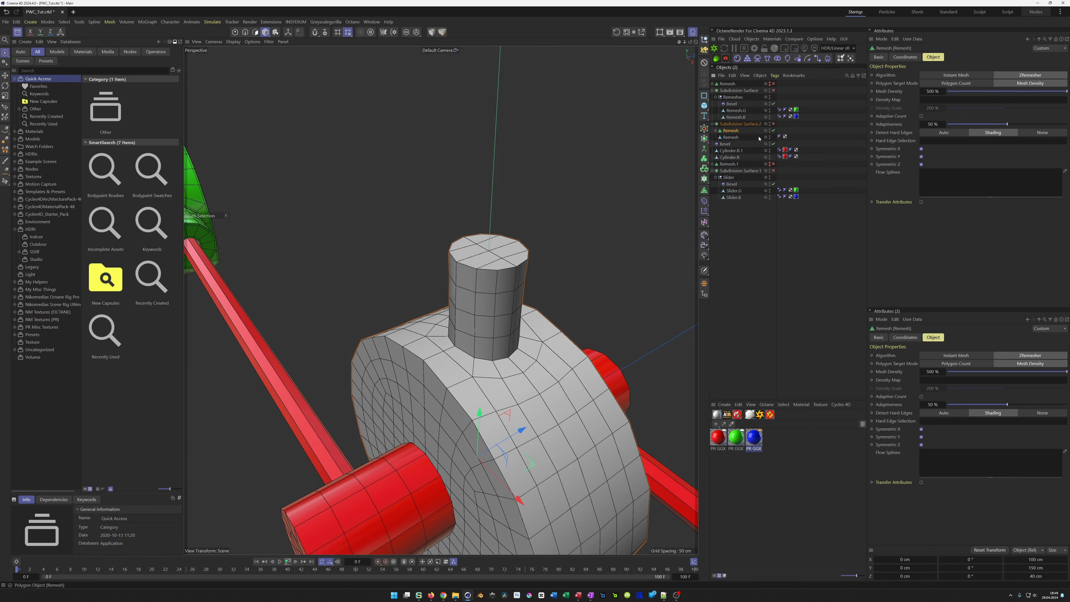
{"action": "left_click", "coordinate": [774, 131]}
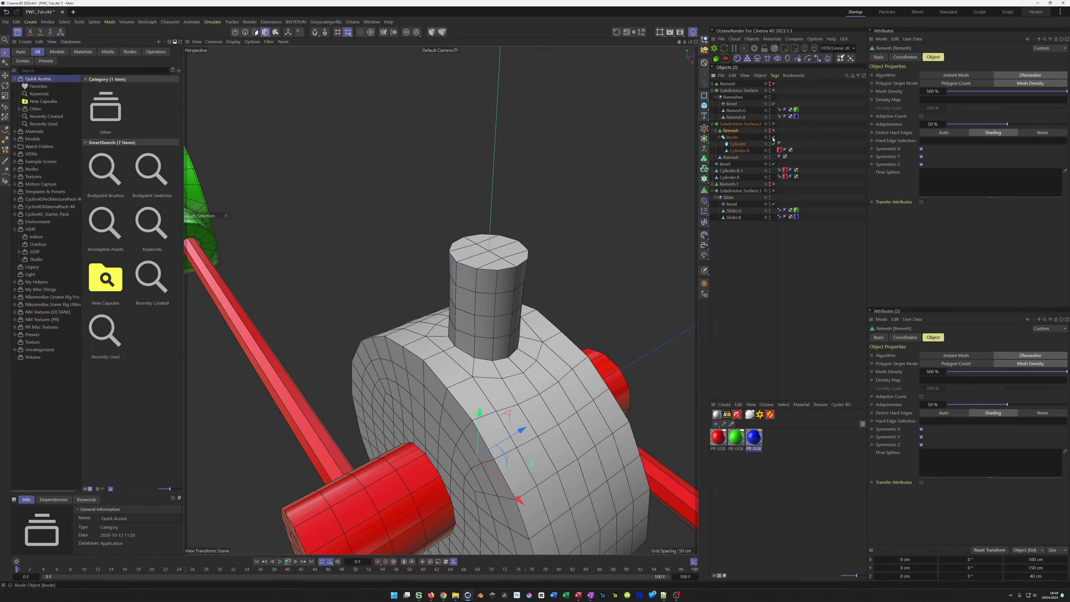
{"action": "left_click", "coordinate": [716, 131]}
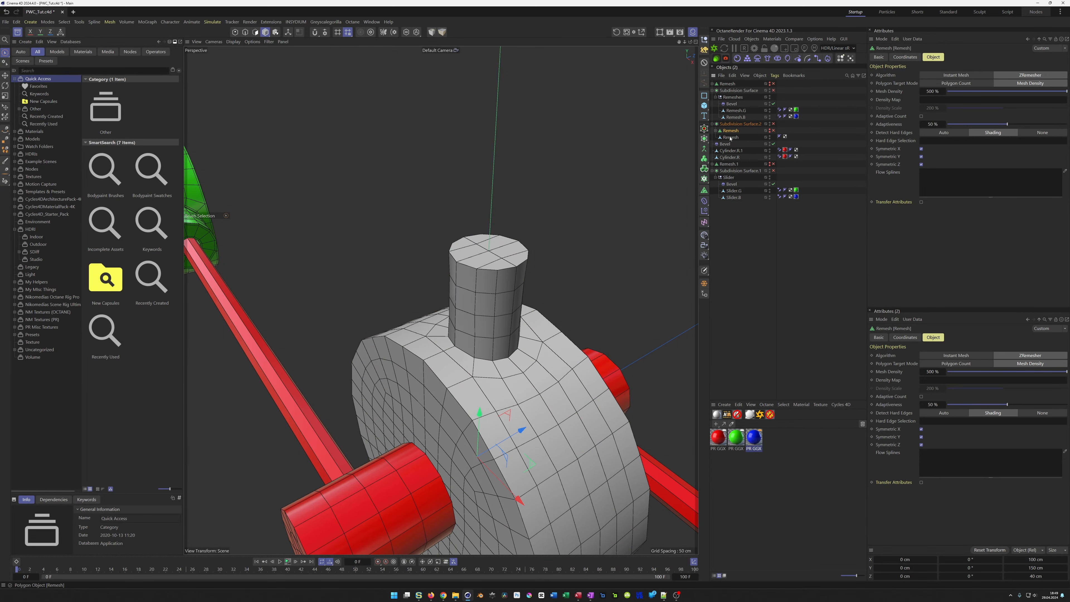
- Parent the Bevel, Cylinder.R.1 and Cylinder.R under the baked Remesh polygon object
{"action": "left_click", "coordinate": [730, 138]}
{"action": "left_click", "coordinate": [728, 157]}
{"action": "left_click", "coordinate": [725, 144], "text": "shift"}
{"action": "left_click_drag", "start_coordinate": [725, 144], "coordinate": [736, 139]}
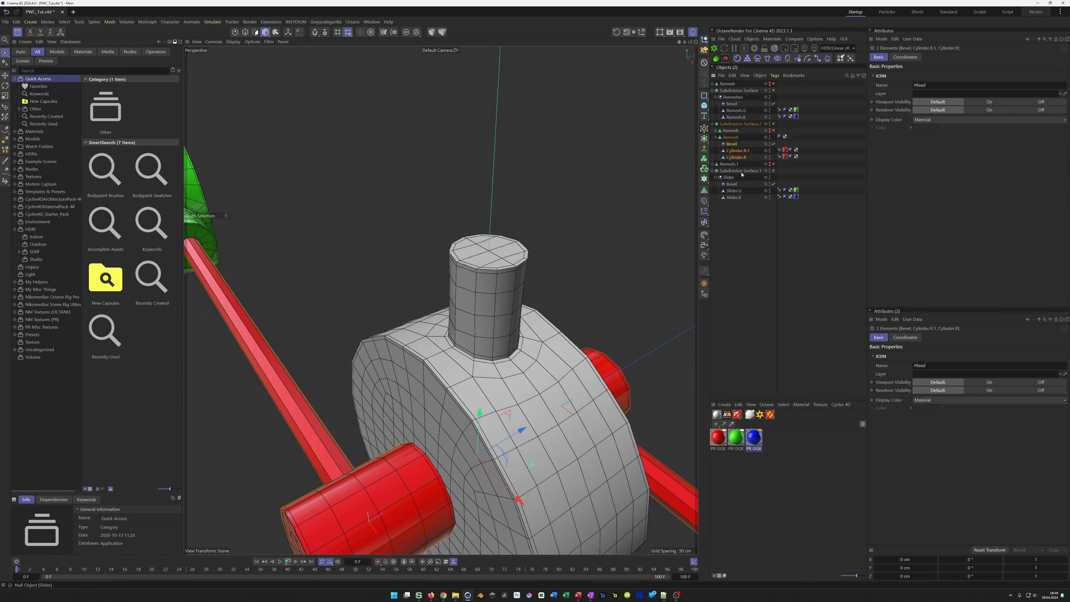
- Paste the copied animation track onto the Y position of the baked Remesh polygon object
{"action": "left_click", "coordinate": [732, 138]}
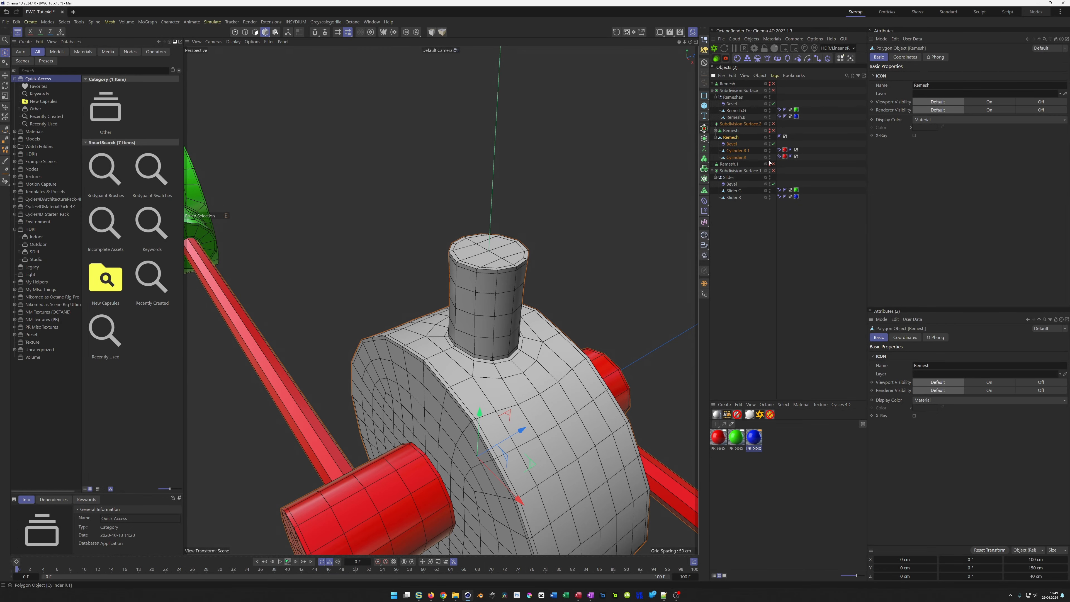
{"action": "left_click", "coordinate": [905, 57]}
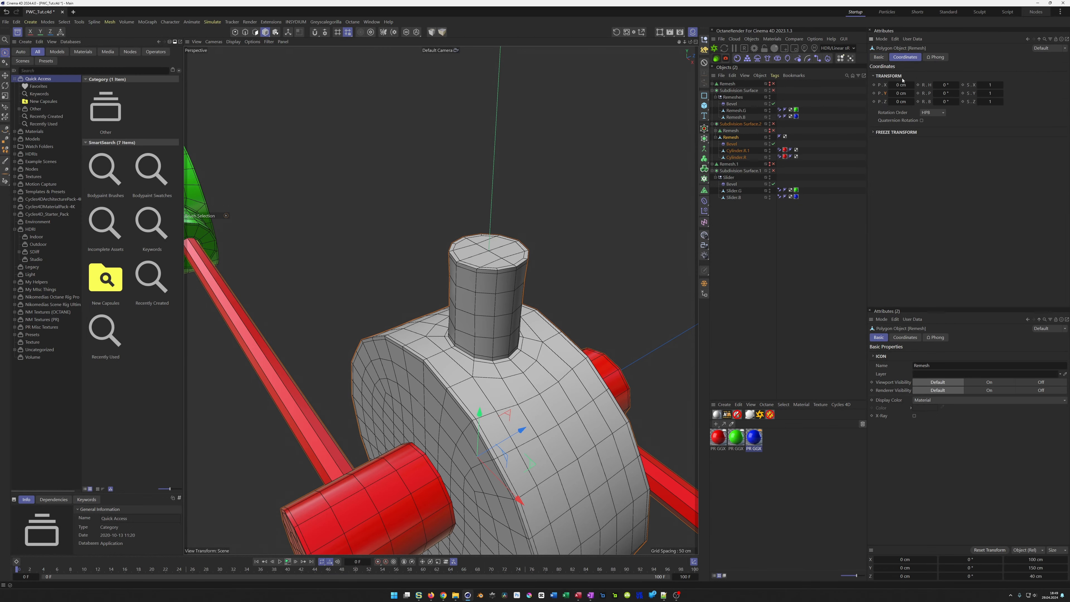
{"action": "right_click", "coordinate": [885, 96]}
{"action": "mouse_move", "coordinate": [922, 110]}
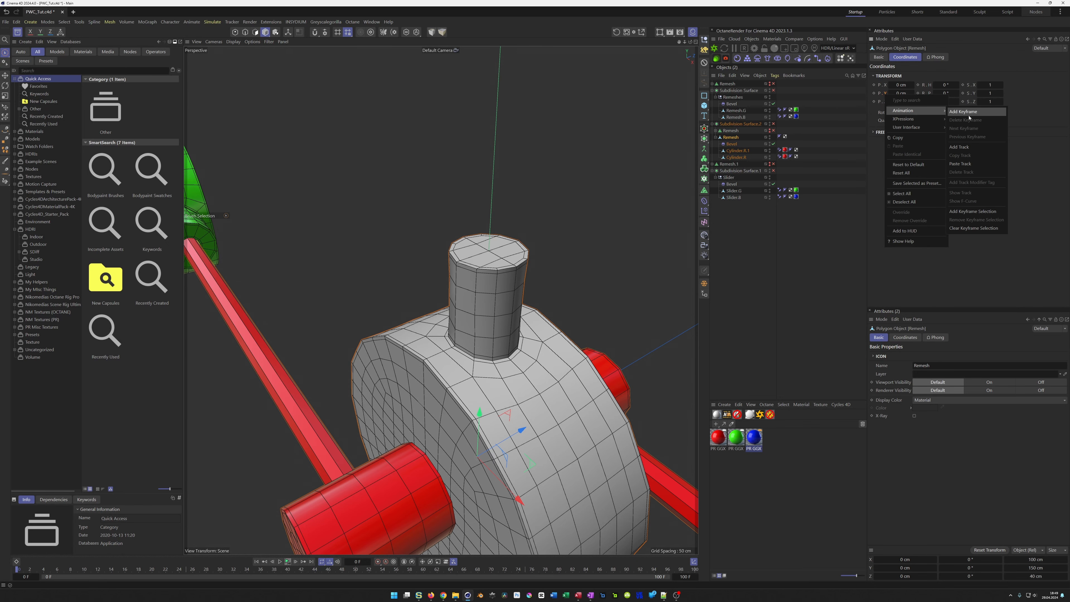
{"action": "left_click", "coordinate": [969, 164]}
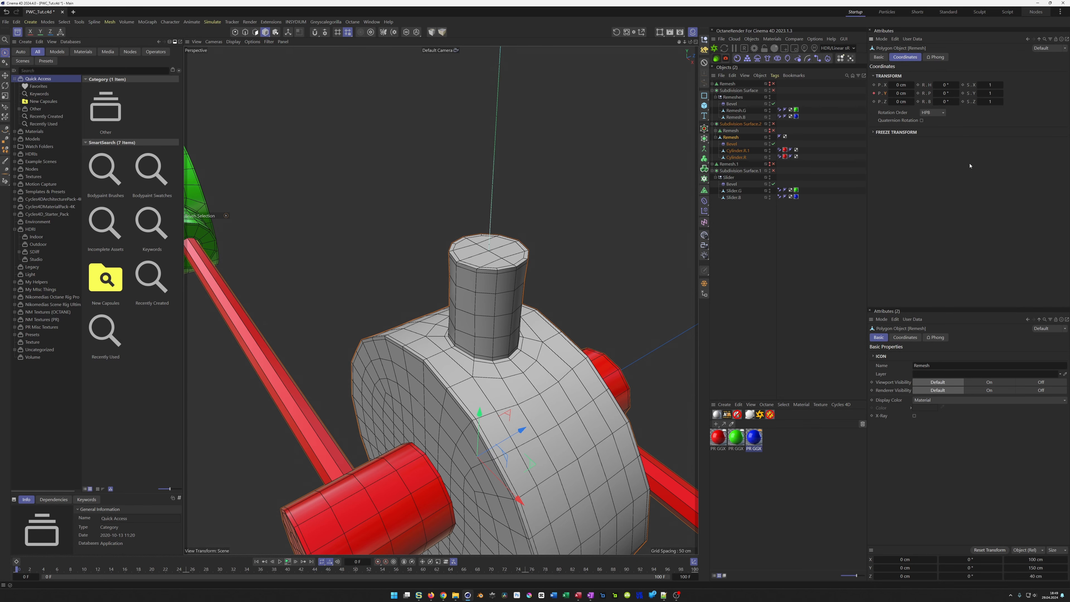
- Copy the red PR GGX material tag from Cylinder.R.1 to the baked Remesh polygon object
{"action": "left_click", "coordinate": [785, 150]}
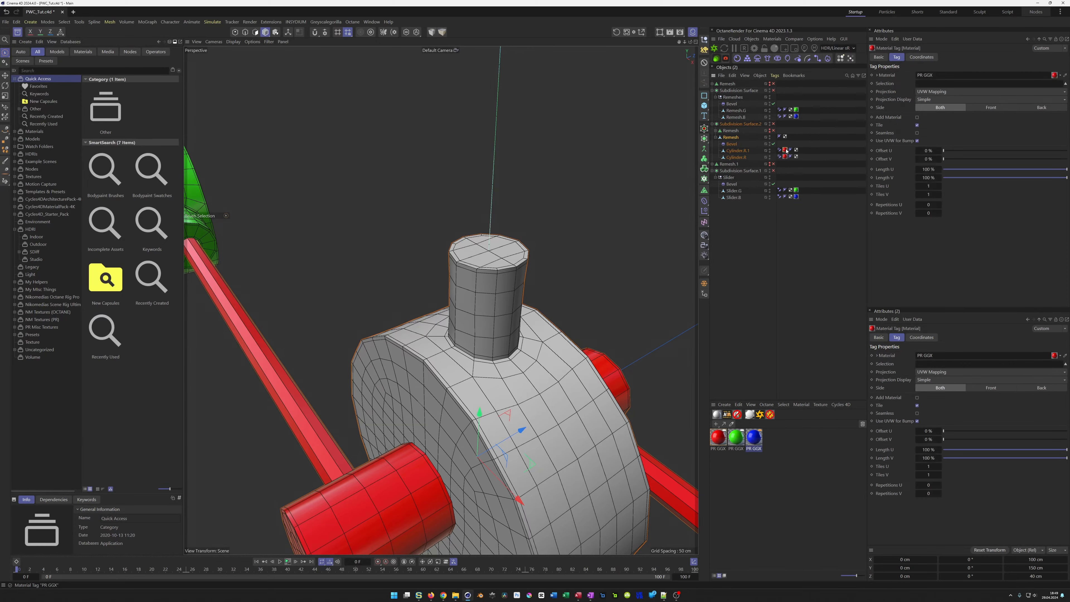
{"action": "left_click_drag", "start_coordinate": [785, 150], "coordinate": [795, 137], "text": "ctrl"}
{"action": "scroll", "coordinate": [469, 362], "scroll_direction": "down", "scroll_amount": 5}
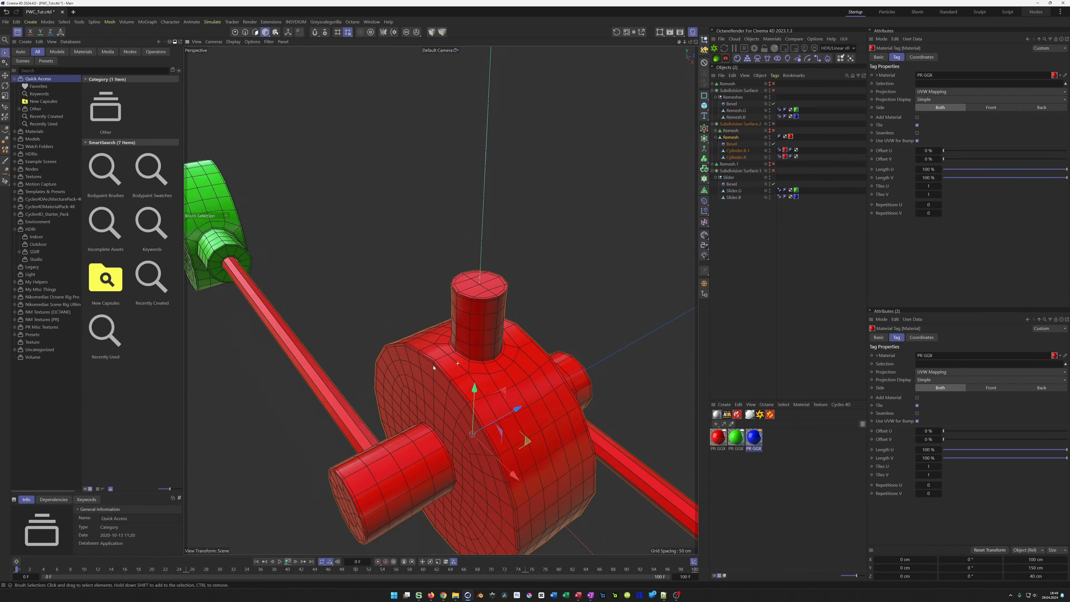
- Bring the whole linkage into view and play the animation to check the wheel's vertical motion
{"action": "scroll", "coordinate": [475, 389], "scroll_direction": "down", "scroll_amount": 4}
{"action": "middle_click_drag", "start_coordinate": [475, 389], "coordinate": [471, 303], "text": "alt"}
{"action": "left_click_drag", "start_coordinate": [471, 303], "coordinate": [461, 296], "text": "alt"}
{"action": "middle_click_drag", "start_coordinate": [461, 296], "coordinate": [397, 319], "text": "alt"}
{"action": "left_click_drag", "start_coordinate": [397, 319], "coordinate": [402, 318], "text": "alt"}
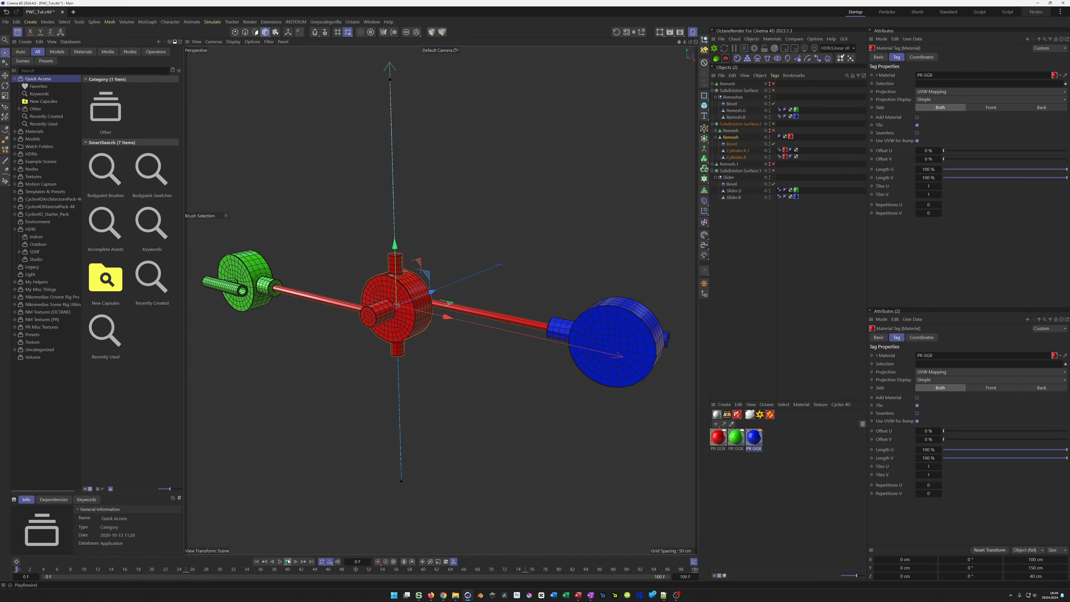
{"action": "left_click", "coordinate": [289, 562]}
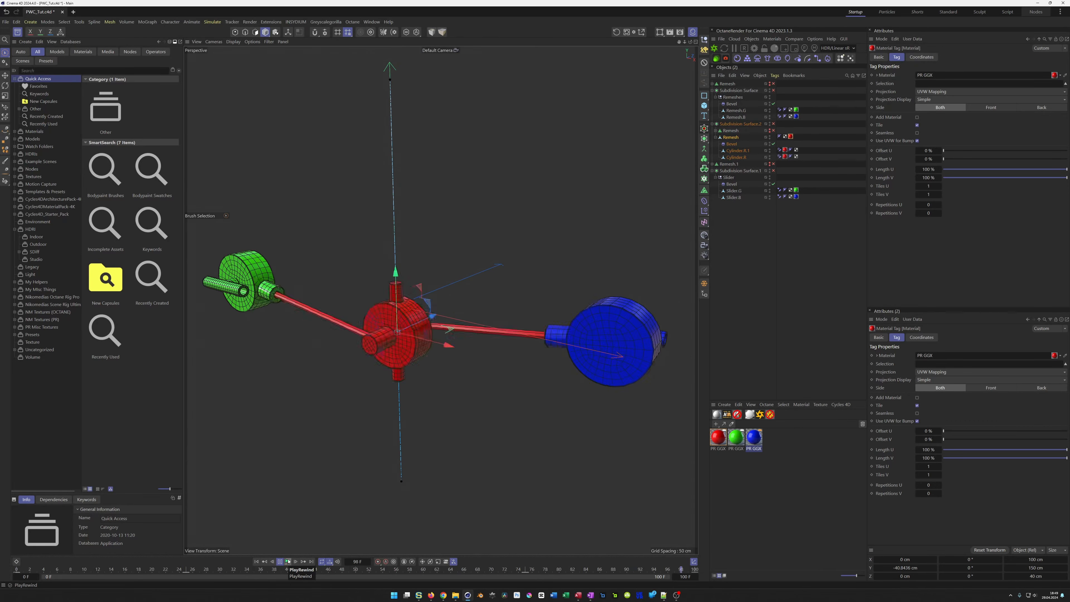
{"action": "left_click", "coordinate": [287, 560]}
- Examine the mesh where the pin meets the wheel, and delete the disabled Remesh generator under Subdivision Surface.2
{"action": "scroll", "coordinate": [425, 315], "scroll_direction": "up", "scroll_amount": 6}
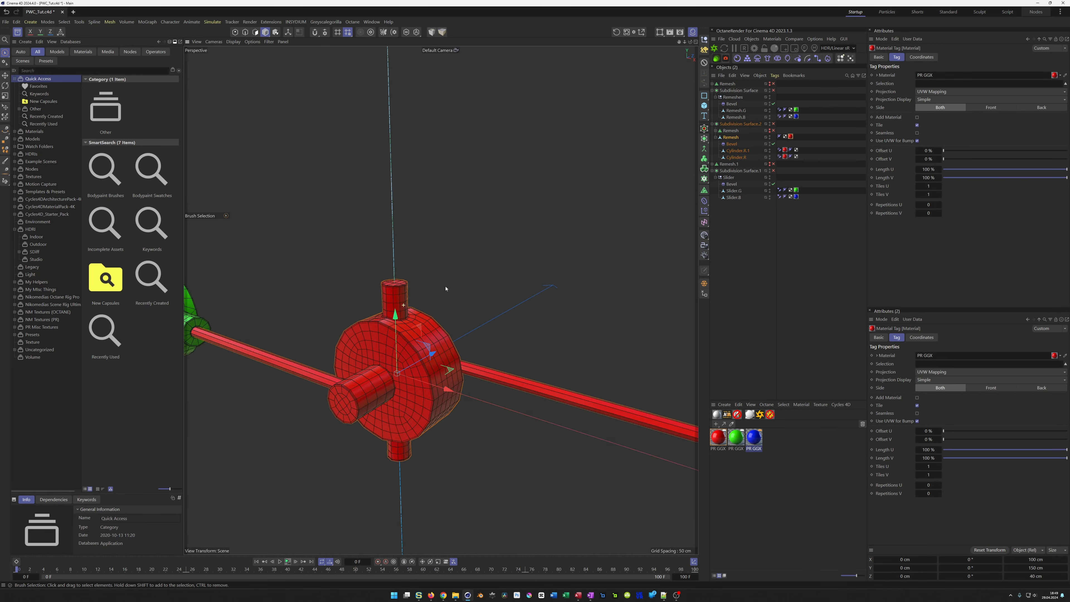
{"action": "scroll", "coordinate": [409, 281], "scroll_direction": "up", "scroll_amount": 5}
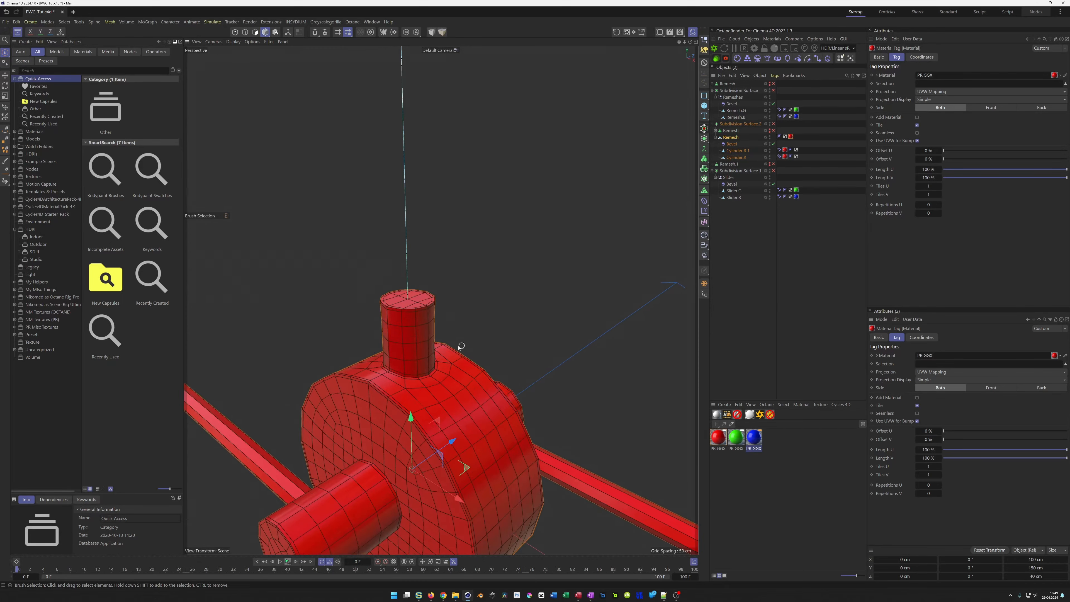
{"action": "scroll", "coordinate": [408, 320], "scroll_direction": "up", "scroll_amount": 5}
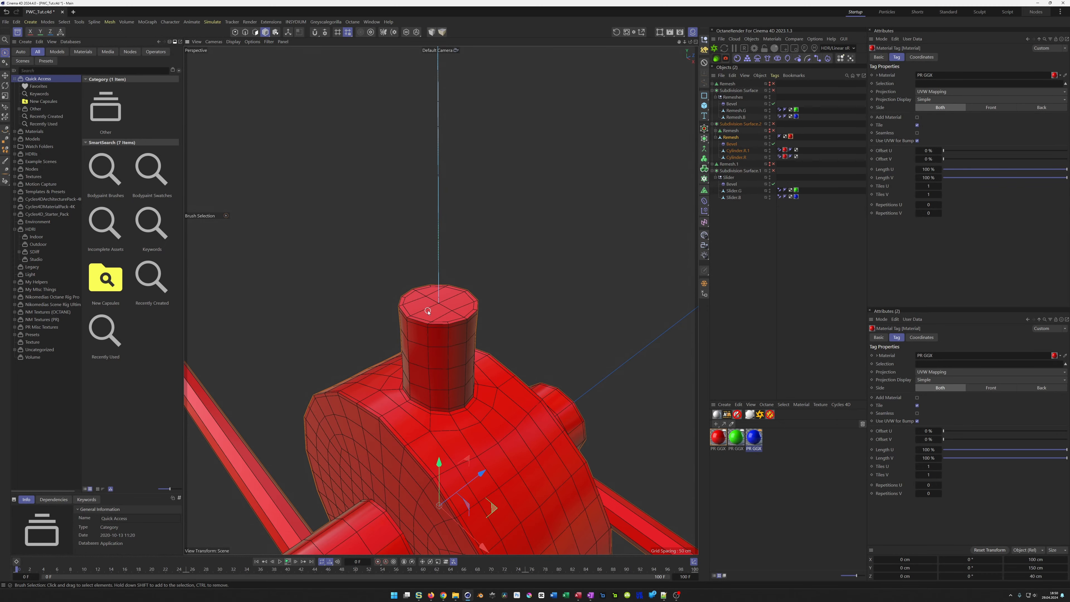
{"action": "left_click_drag", "start_coordinate": [435, 302], "coordinate": [501, 264], "text": "alt"}
{"action": "scroll", "coordinate": [502, 266], "scroll_direction": "up", "scroll_amount": 5}
{"action": "mouse_move", "coordinate": [484, 303]}
{"action": "left_mouse_down", "text": "alt"}
{"action": "mouse_move", "coordinate": [464, 351]}
{"action": "mouse_move", "coordinate": [494, 330]}
{"action": "mouse_move", "coordinate": [479, 319]}
{"action": "left_mouse_up", "text": "alt"}
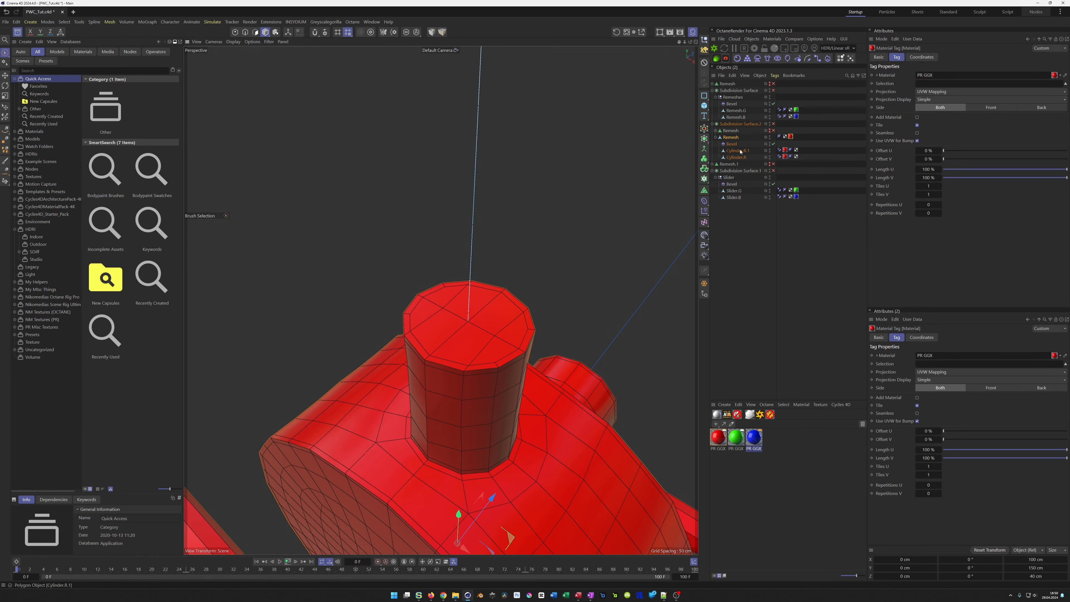
{"action": "left_click", "coordinate": [733, 137]}
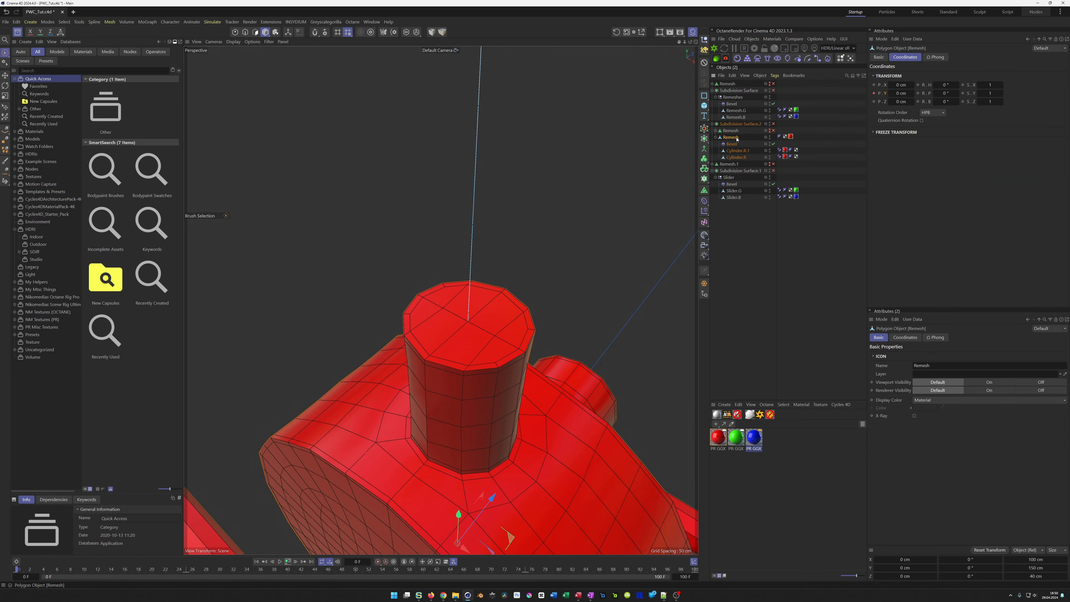
{"action": "left_click", "coordinate": [739, 132]}
{"action": "key", "text": "Delete"}
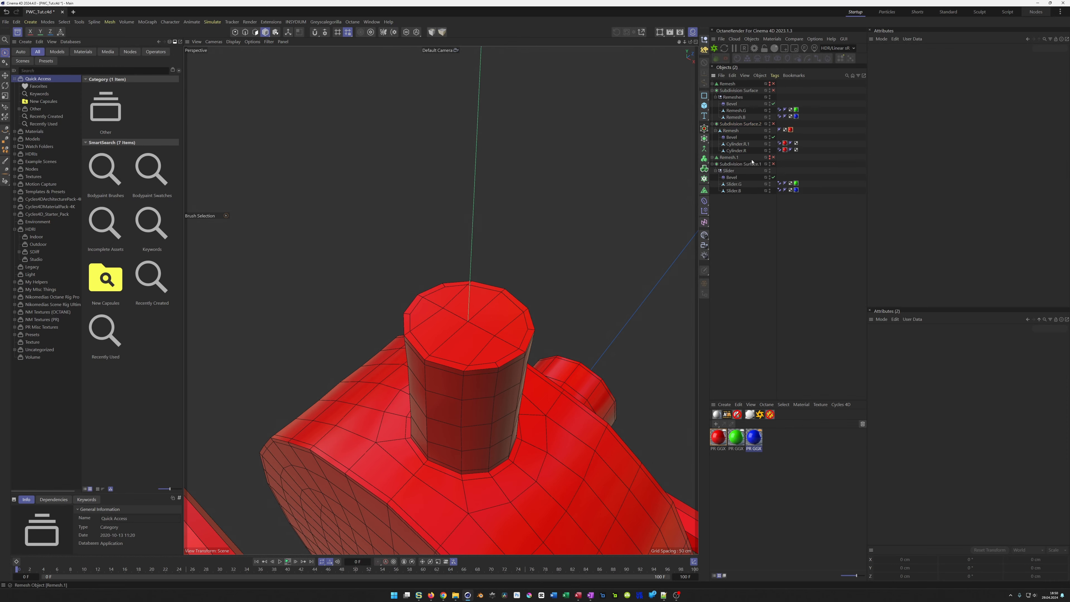
- Select the end-cap polygons of the red Remesh hub's upper and lower vertical stubs
{"action": "left_click", "coordinate": [733, 132]}
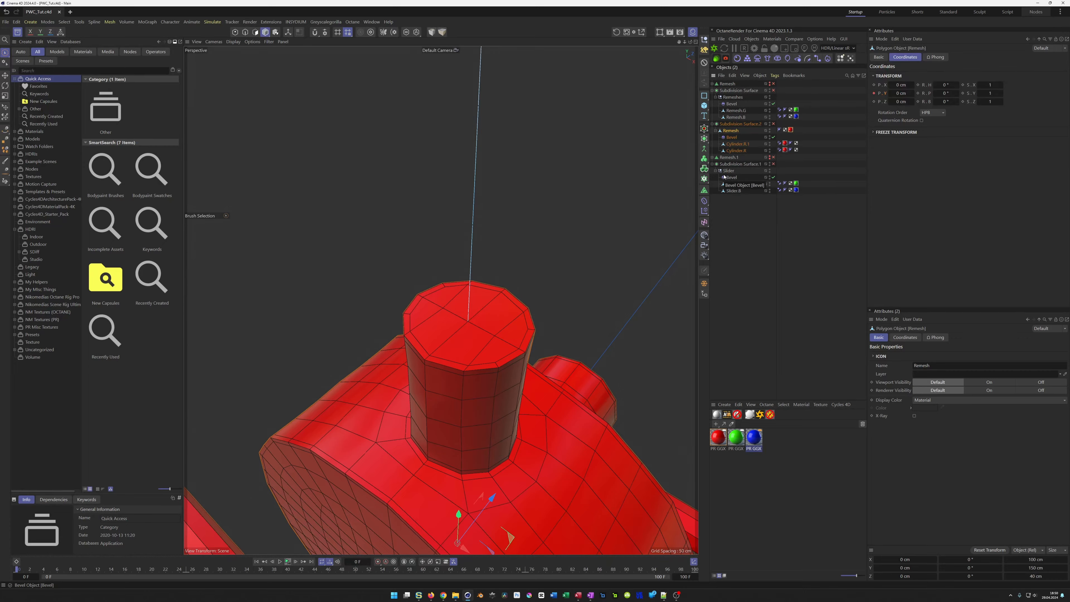
{"action": "key", "text": "Return"}
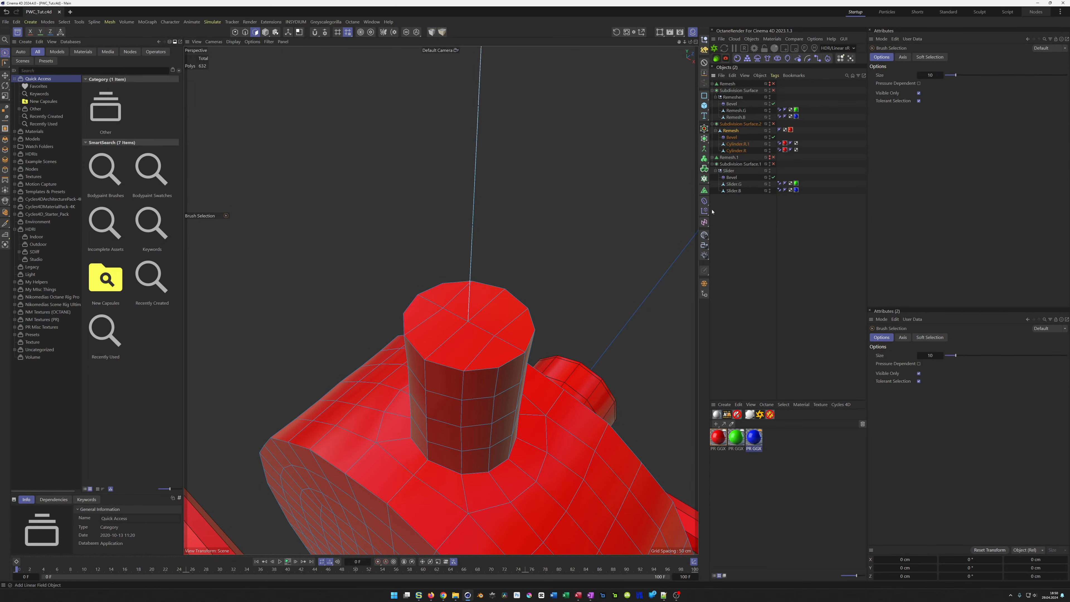
{"action": "left_click", "coordinate": [733, 131]}
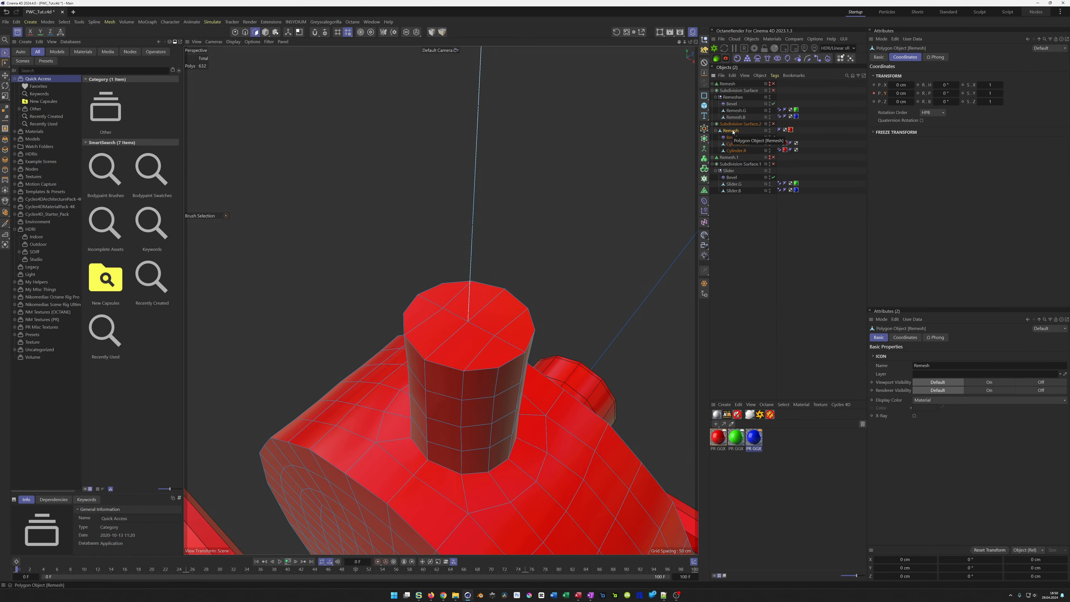
{"action": "mouse_move", "coordinate": [489, 302]}
{"action": "left_mouse_down"}
{"action": "mouse_move", "coordinate": [442, 308]}
{"action": "mouse_move", "coordinate": [495, 339]}
{"action": "left_mouse_up"}
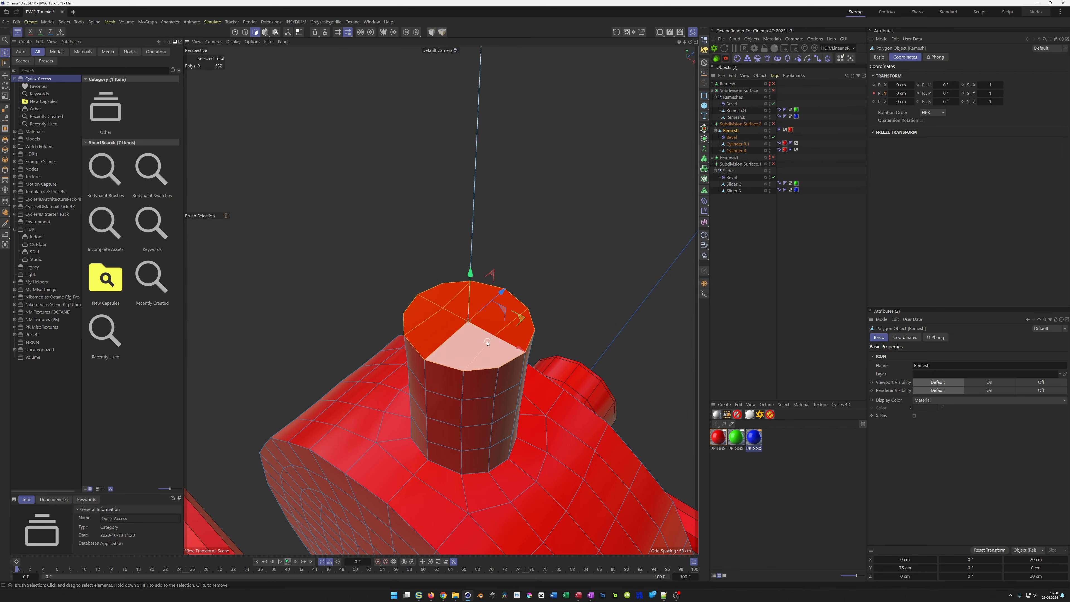
{"action": "scroll", "coordinate": [477, 343], "scroll_direction": "down", "scroll_amount": 4}
{"action": "middle_click_drag", "start_coordinate": [451, 370], "coordinate": [440, 289], "text": "alt"}
{"action": "left_click_drag", "start_coordinate": [463, 303], "coordinate": [459, 228], "text": "alt"}
{"action": "middle_click_drag", "start_coordinate": [473, 399], "coordinate": [441, 300], "text": "alt"}
{"action": "left_click_drag", "start_coordinate": [441, 300], "coordinate": [434, 182], "text": "alt"}
{"action": "left_click_drag", "start_coordinate": [453, 398], "coordinate": [442, 425], "text": "shift"}
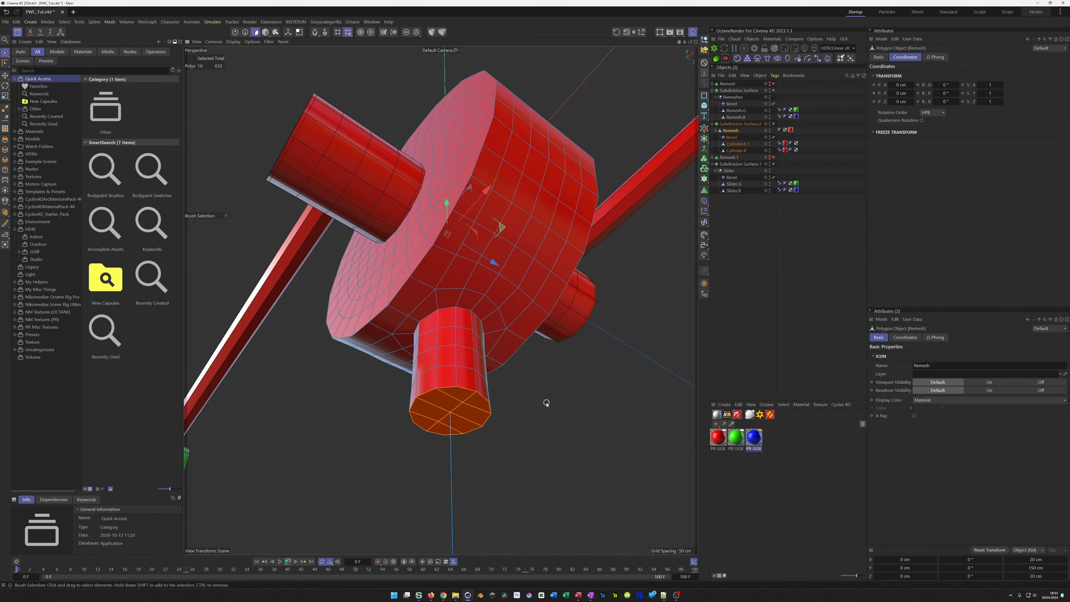
- Inset the selected caps by about 4 cm and delete the inner polygons to open both stubs
{"action": "key", "text": "i"}
{"action": "left_click_drag", "start_coordinate": [568, 402], "coordinate": [564, 398]}
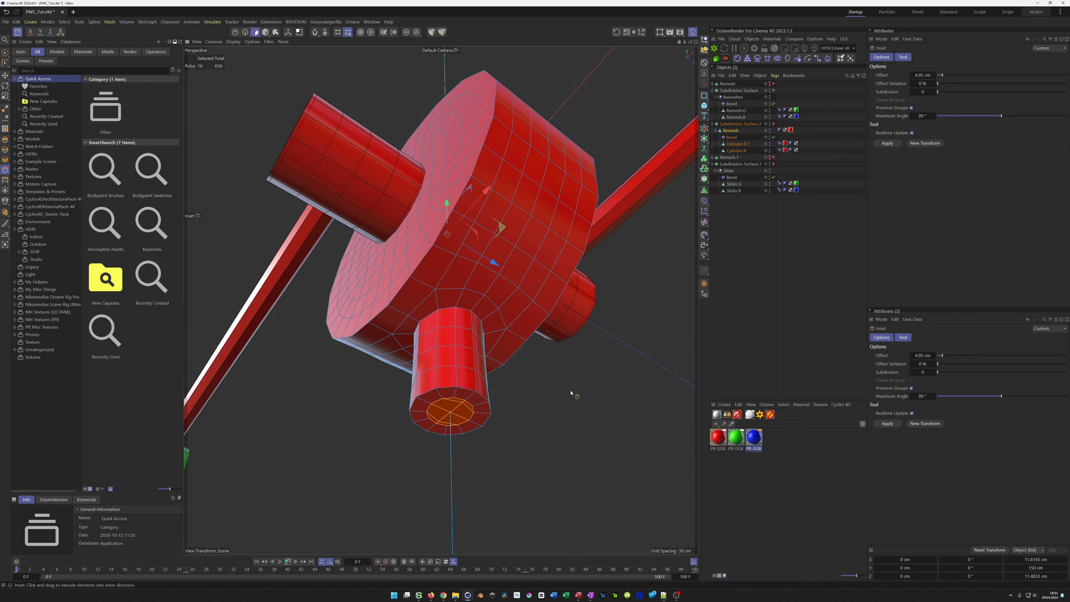
{"action": "key", "text": "Delete"}
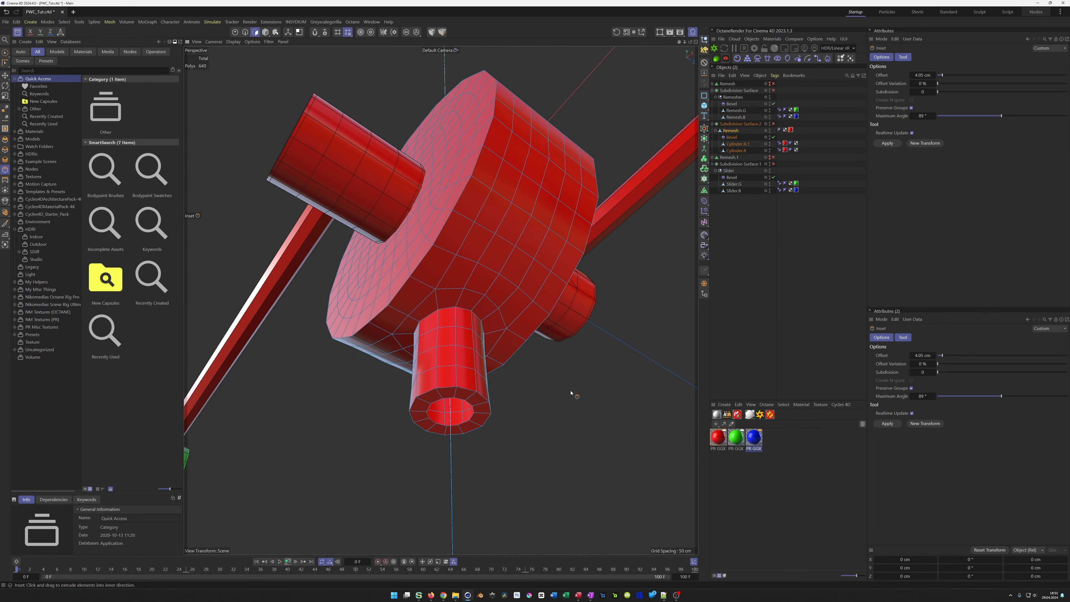
- Select the inner edge loop of the lower stub's hole and extrude it about 32 cm up into the stub
{"action": "scroll", "coordinate": [501, 401], "scroll_direction": "up", "scroll_amount": 5}
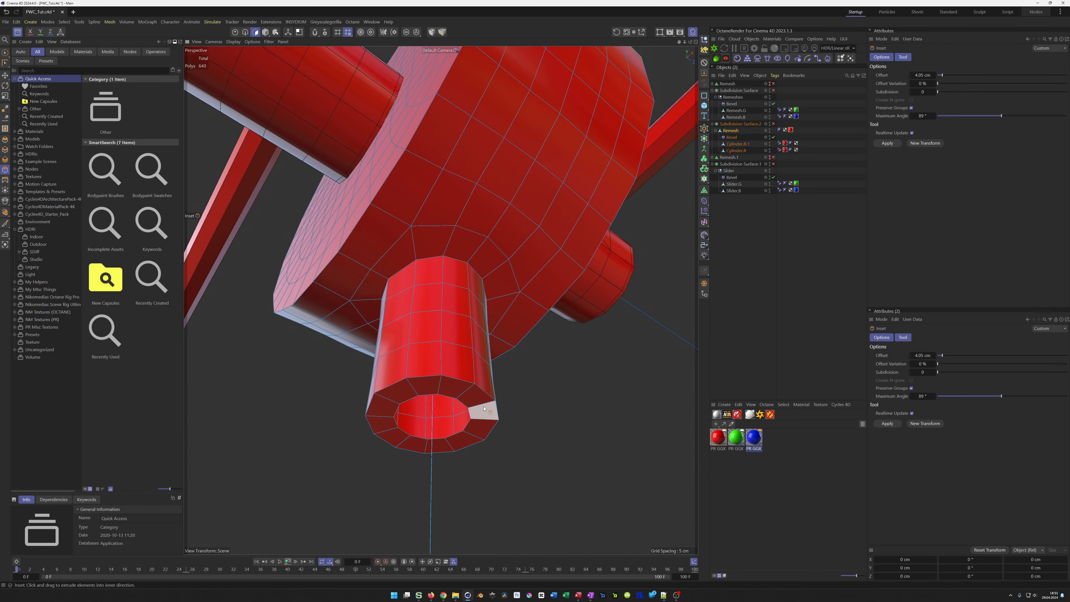
{"action": "key", "text": "u"}
{"action": "key", "text": "l"}
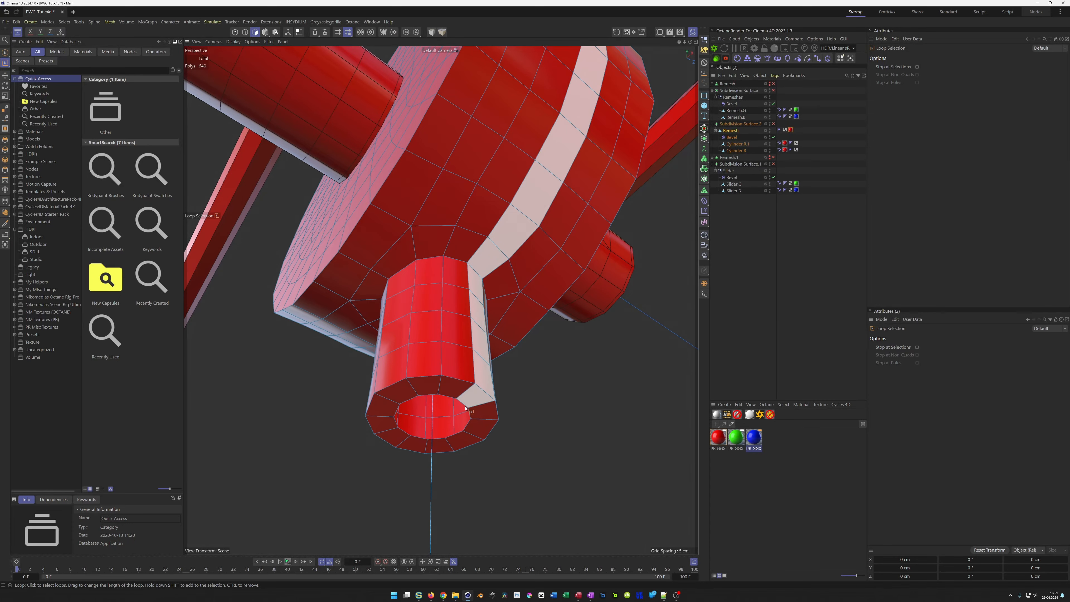
{"action": "key", "text": "Return"}
{"action": "left_click", "coordinate": [463, 405]}
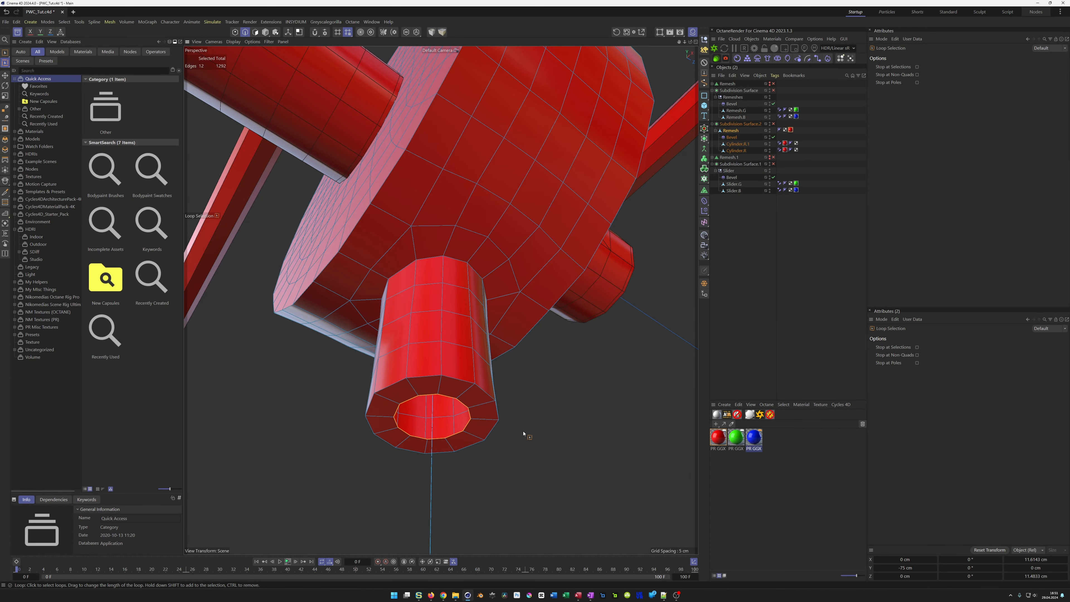
{"action": "key", "text": "e"}
{"action": "left_click_drag", "start_coordinate": [432, 376], "coordinate": [433, 243]}
- Loop-select the upper stub's inner hole edge, extrude it about 44 cm down into the stub, and return to object editing
{"action": "scroll", "coordinate": [460, 247], "scroll_direction": "down", "scroll_amount": 5}
{"action": "middle_click_drag", "start_coordinate": [460, 246], "coordinate": [457, 393], "text": "alt"}
{"action": "left_click_drag", "start_coordinate": [457, 393], "coordinate": [466, 505], "text": "alt"}
{"action": "scroll", "coordinate": [455, 303], "scroll_direction": "down", "scroll_amount": 4}
{"action": "scroll", "coordinate": [454, 302], "scroll_direction": "up", "scroll_amount": 4}
{"action": "left_click_drag", "start_coordinate": [454, 302], "coordinate": [471, 288], "text": "alt"}
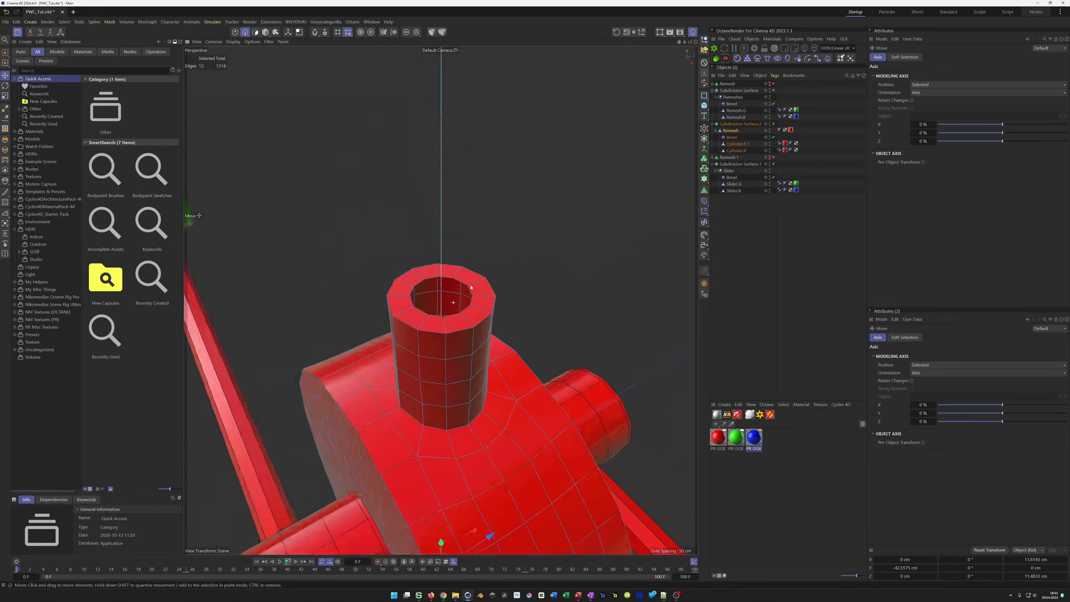
{"action": "scroll", "coordinate": [471, 288], "scroll_direction": "up", "scroll_amount": 3}
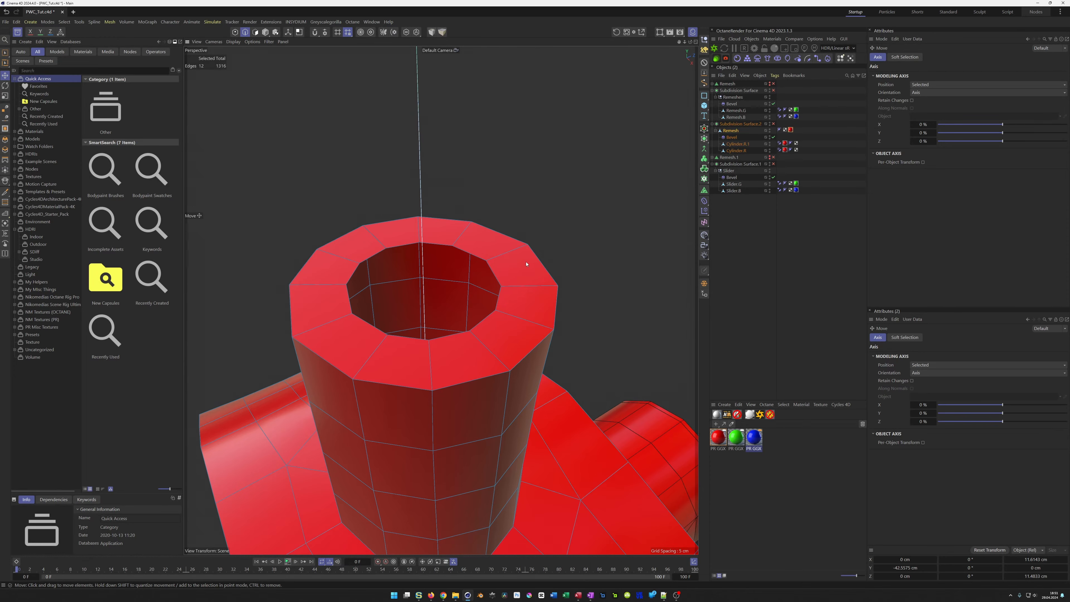
{"action": "key", "text": "u"}
{"action": "key", "text": "l"}
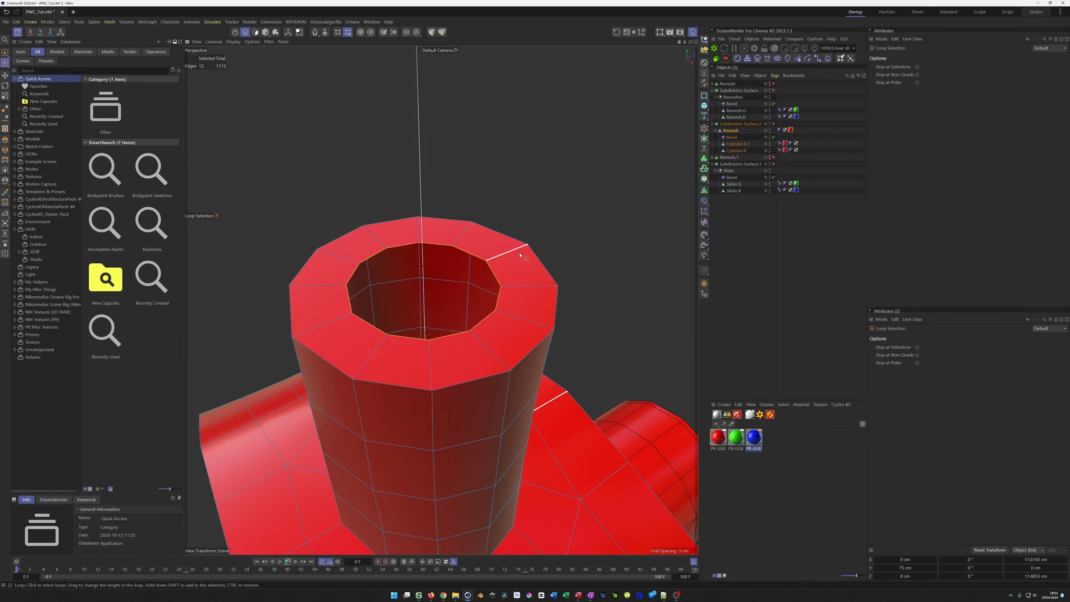
{"action": "key", "text": "e"}
{"action": "left_click_drag", "start_coordinate": [423, 234], "coordinate": [429, 510], "text": "ctrl"}
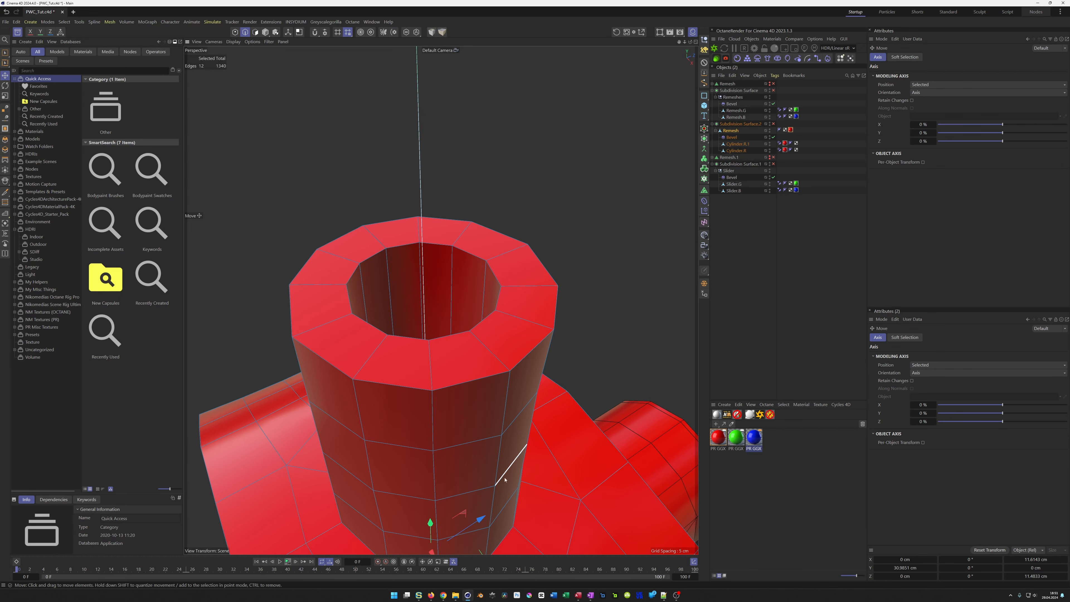
{"action": "scroll", "coordinate": [468, 377], "scroll_direction": "down", "scroll_amount": 3}
{"action": "middle_click_drag", "start_coordinate": [466, 375], "coordinate": [455, 319], "text": "alt"}
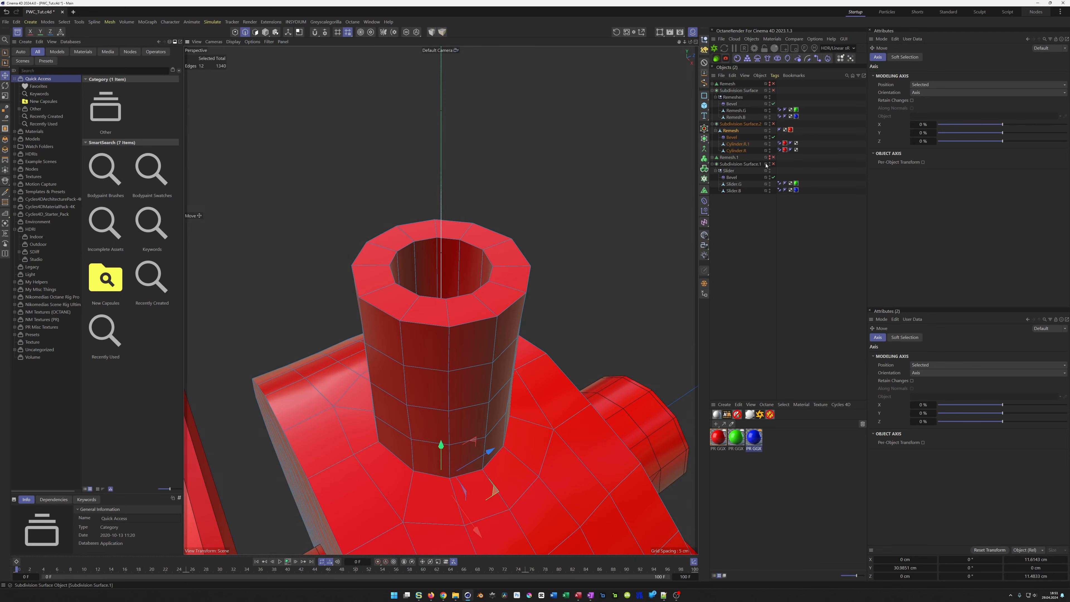
{"action": "key", "text": "Return"}
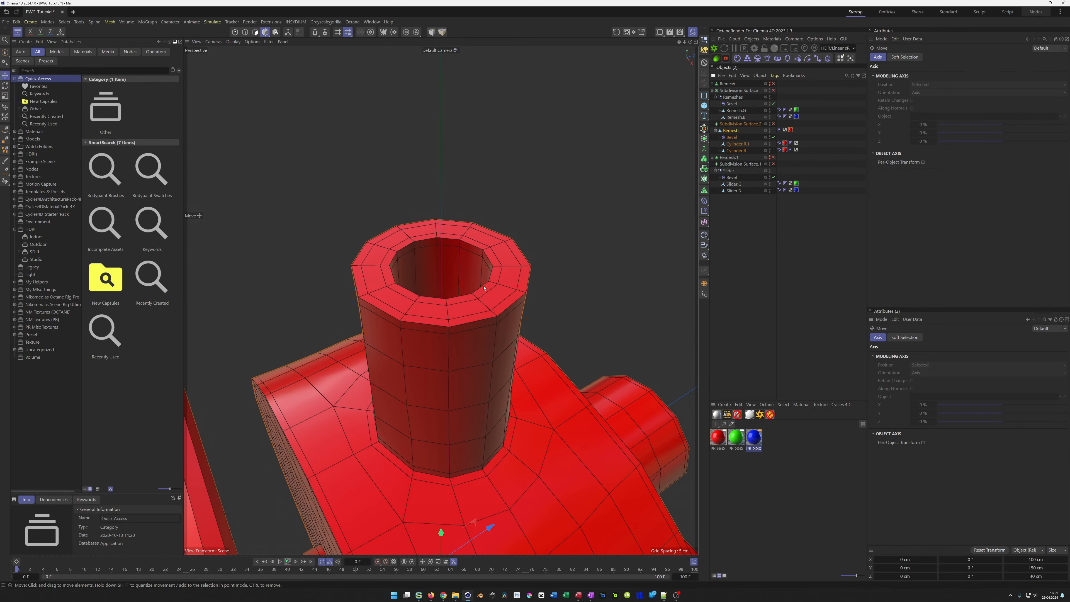
- Play the animation to check the motion of the whole linkage, and rewind it to the start
{"action": "scroll", "coordinate": [484, 288], "scroll_direction": "down", "scroll_amount": 8}
{"action": "left_click_drag", "start_coordinate": [484, 288], "coordinate": [427, 271], "text": "alt"}
{"action": "scroll", "coordinate": [426, 272], "scroll_direction": "down", "scroll_amount": 4}
{"action": "middle_click_drag", "start_coordinate": [422, 282], "coordinate": [394, 311], "text": "alt"}
{"action": "left_click_drag", "start_coordinate": [394, 310], "coordinate": [387, 316], "text": "alt"}
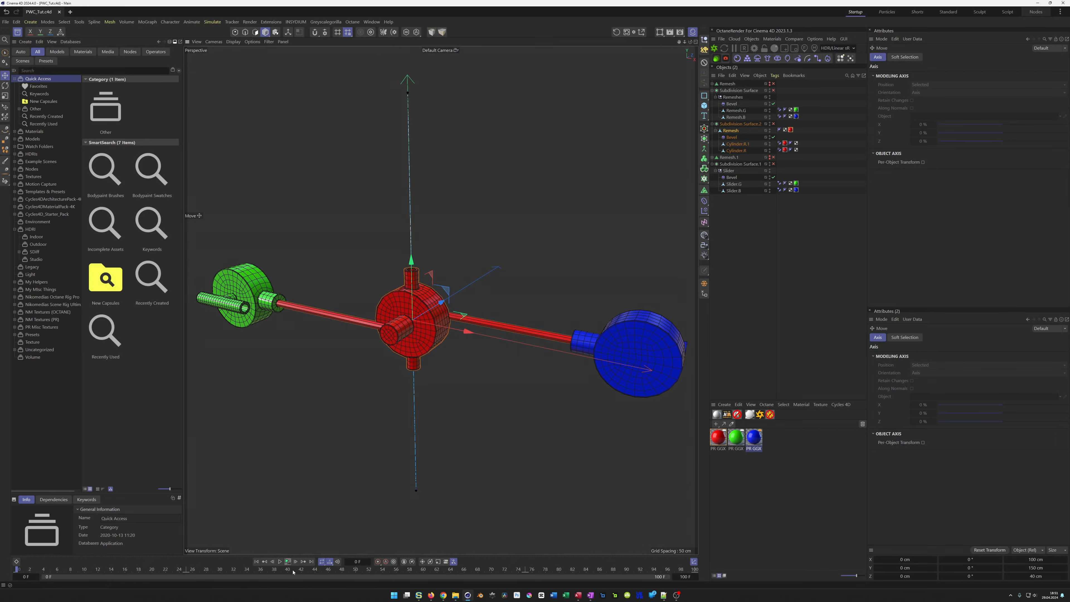
{"action": "left_click", "coordinate": [288, 561]}
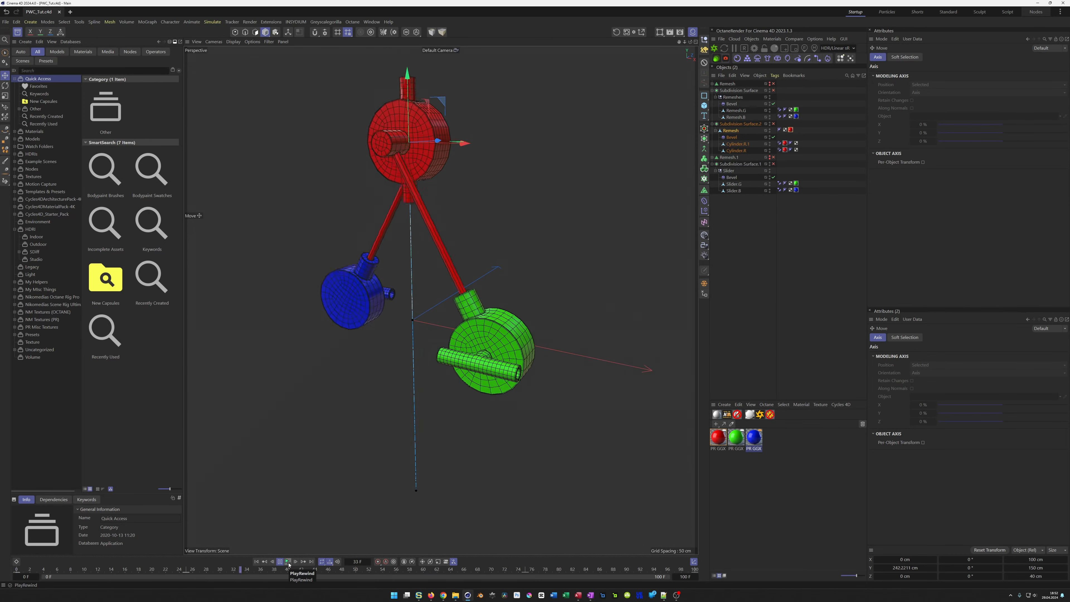
{"action": "left_click", "coordinate": [288, 563]}
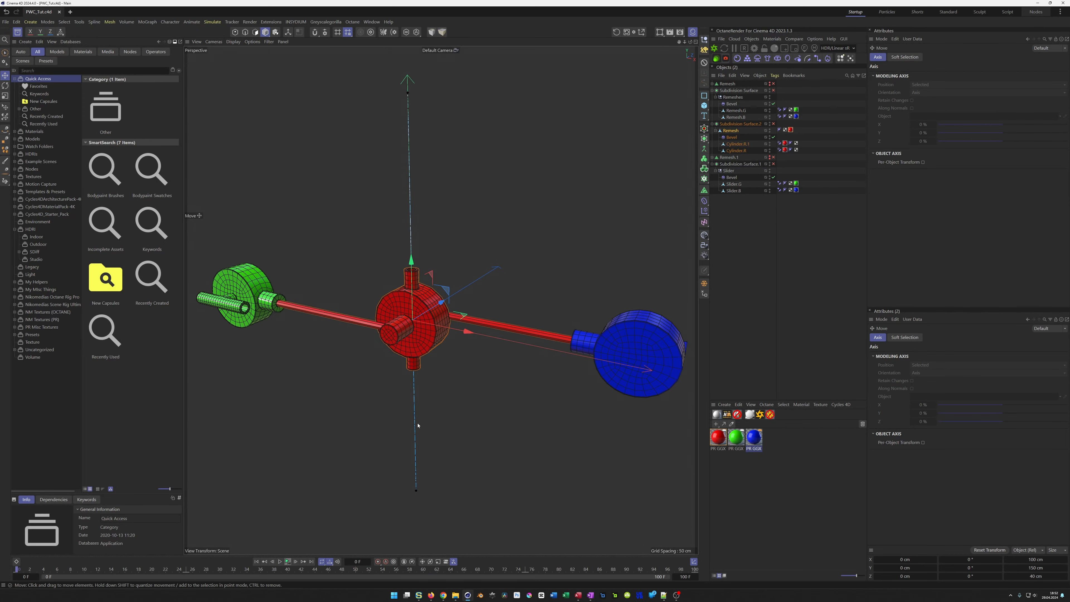
- Add a Tube primitive around the red hub in the front view and set its orientation to +Z
{"action": "middle_click", "coordinate": [454, 373]}
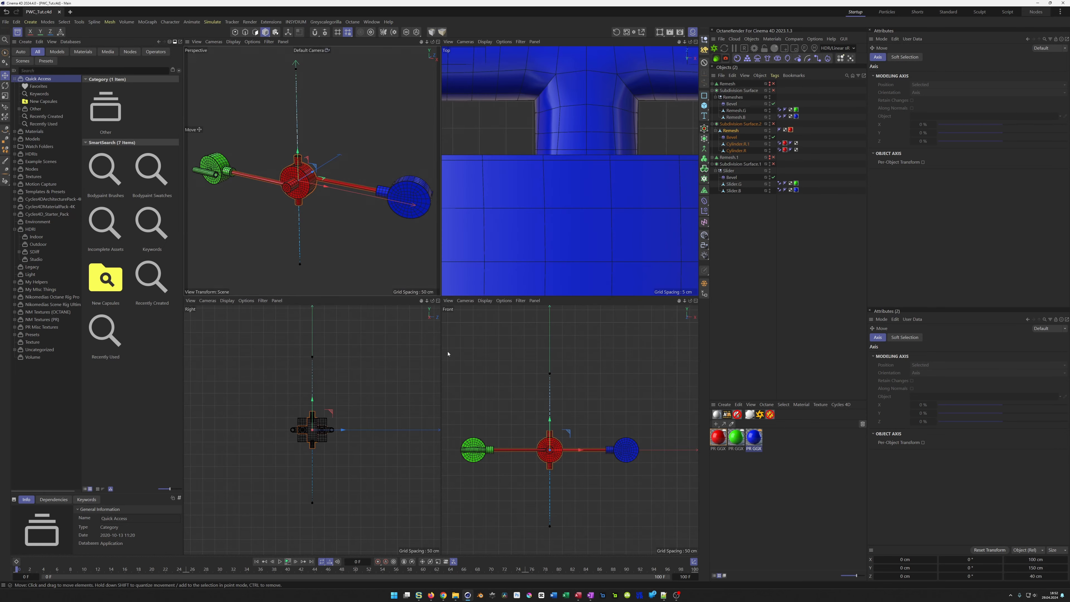
{"action": "middle_click", "coordinate": [509, 373]}
{"action": "middle_click_drag", "start_coordinate": [413, 334], "coordinate": [454, 283], "text": "alt"}
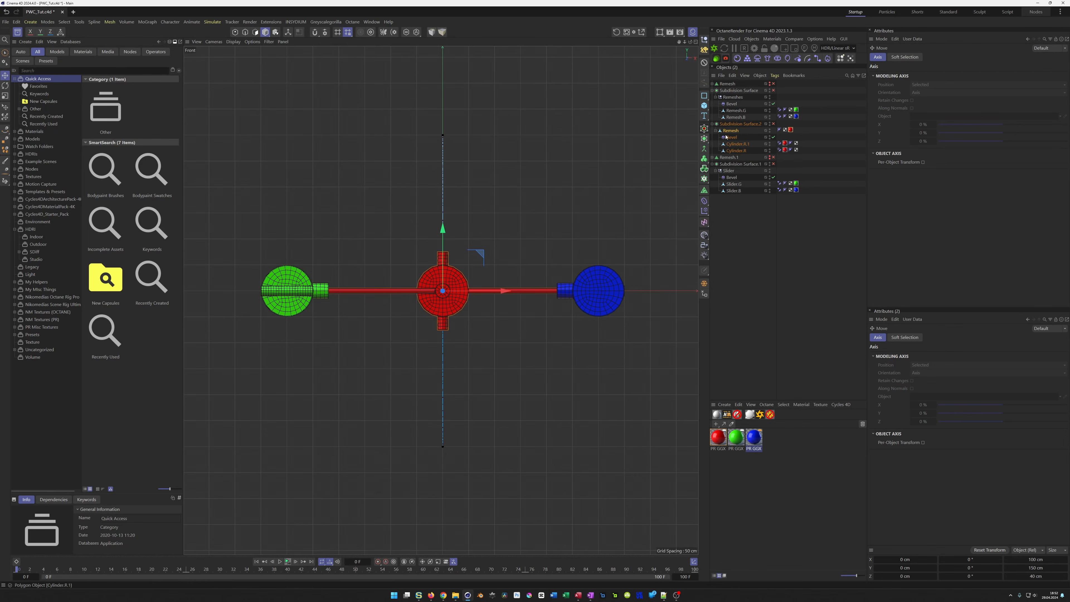
{"action": "left_click", "coordinate": [704, 106]}
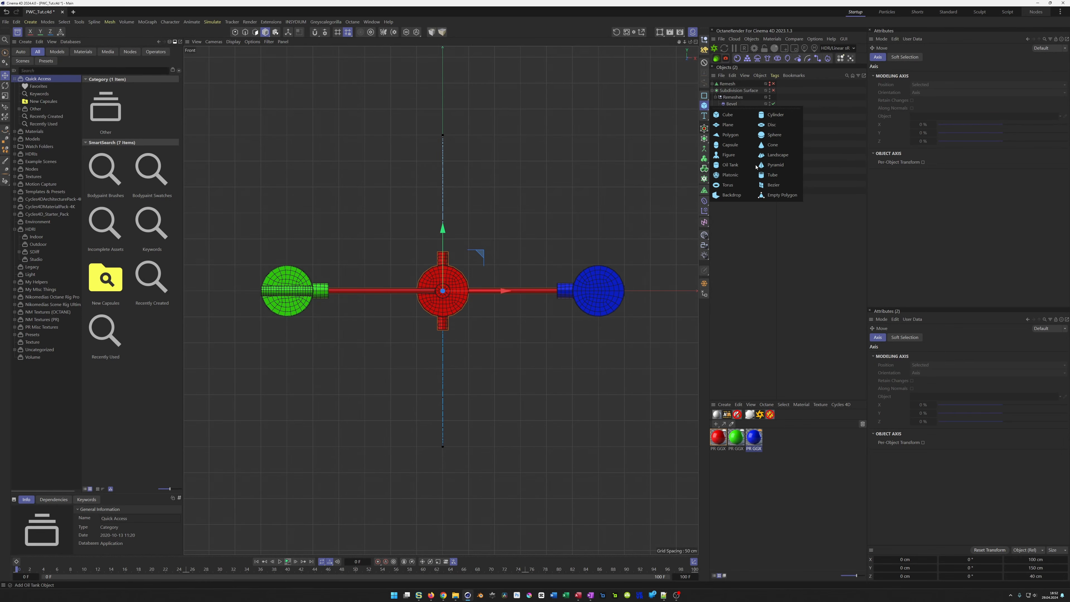
{"action": "left_click", "coordinate": [772, 174]}
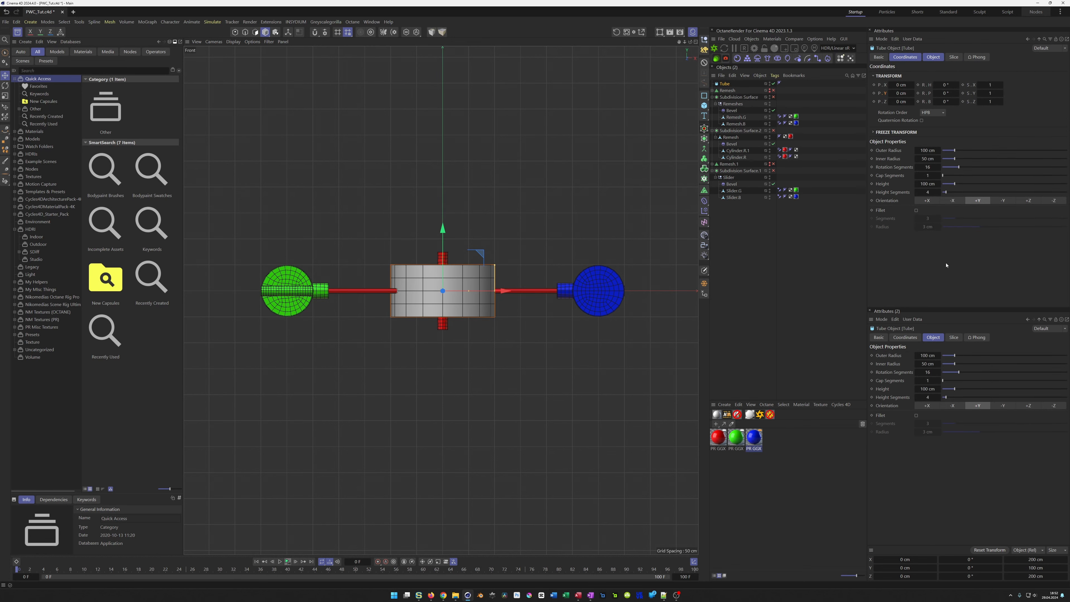
{"action": "left_click", "coordinate": [1033, 202]}
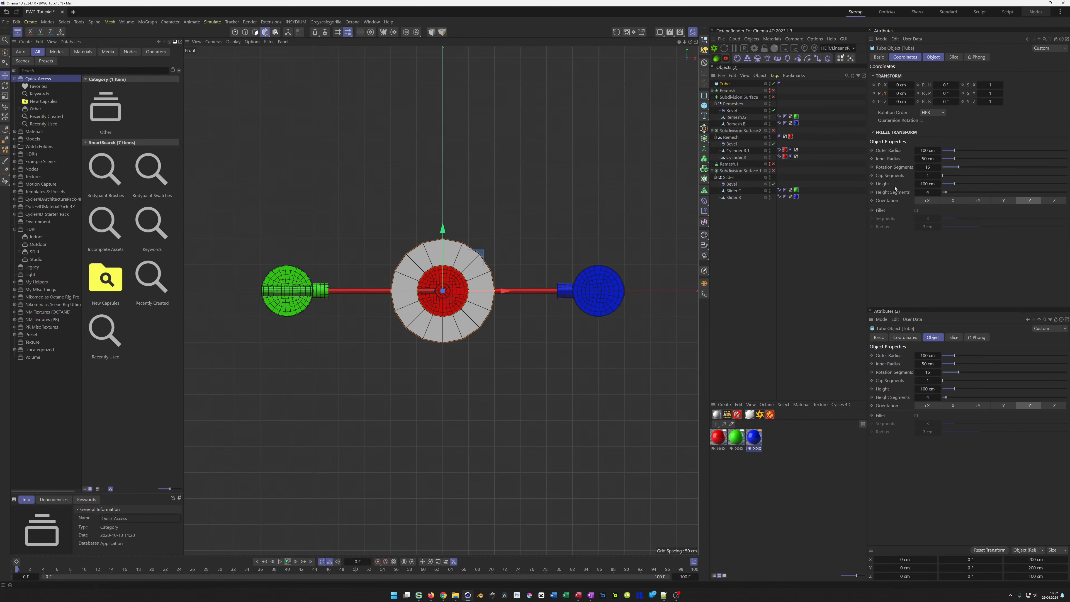
- Set the tube's outer radius to 420 cm
{"action": "scroll", "coordinate": [929, 98], "scroll_direction": "down", "scroll_amount": 3}
{"action": "left_click_drag", "start_coordinate": [928, 76], "coordinate": [969, 76]}
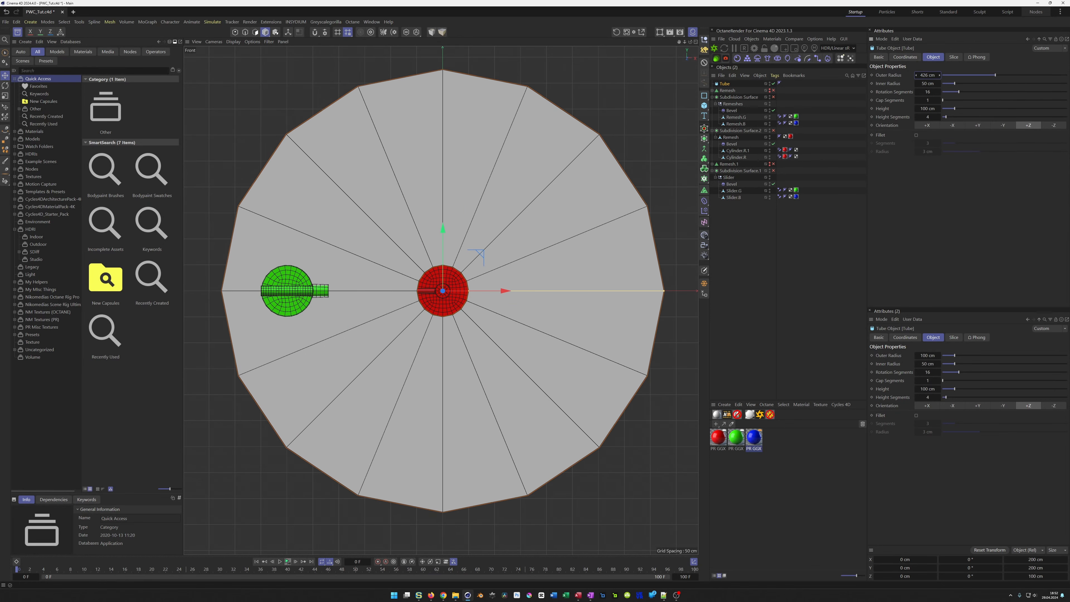
{"action": "left_click", "coordinate": [927, 75]}
{"action": "type", "text": "420"}
{"action": "key", "text": "Return"}
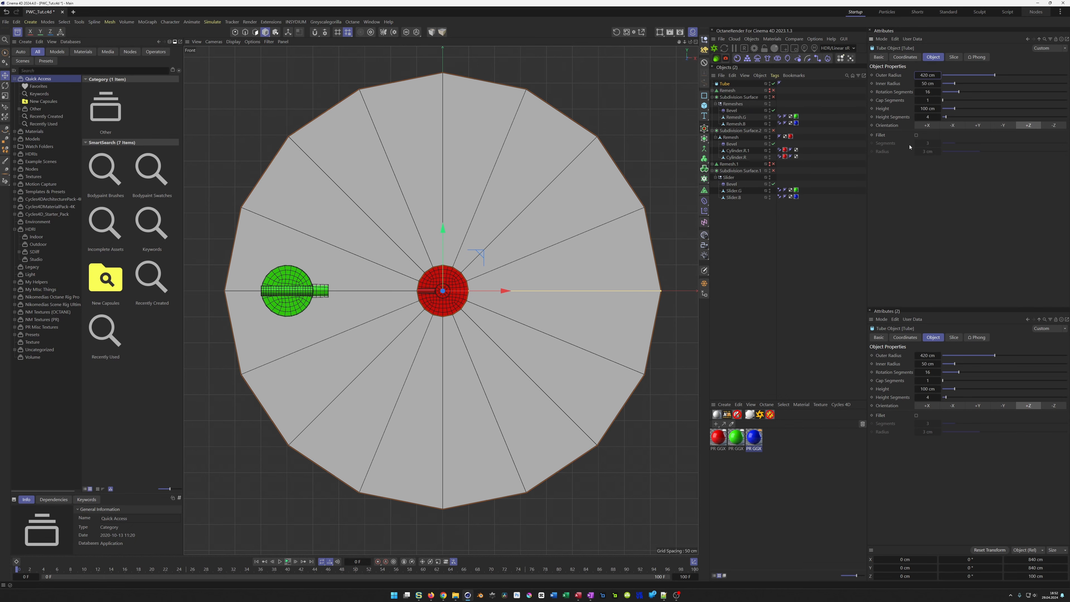
- Set the tube's inner radius to 380 cm
{"action": "left_click", "coordinate": [927, 83]}
{"action": "type", "text": "1400"}
{"action": "key", "text": "Return"}
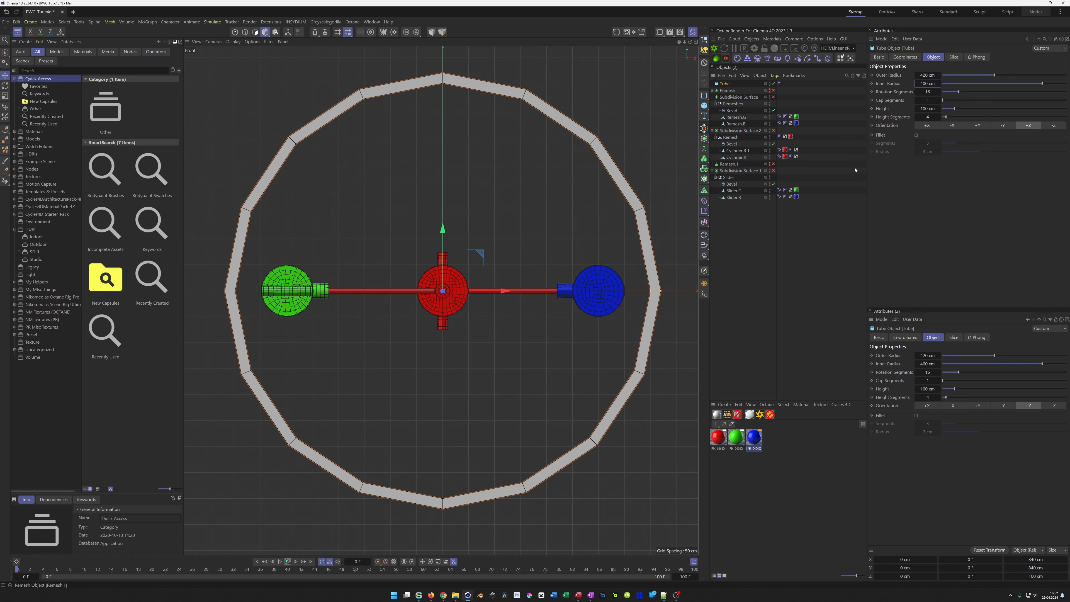
{"action": "double_click", "coordinate": [927, 83]}
{"action": "type", "text": "380"}
{"action": "key", "text": "Return"}
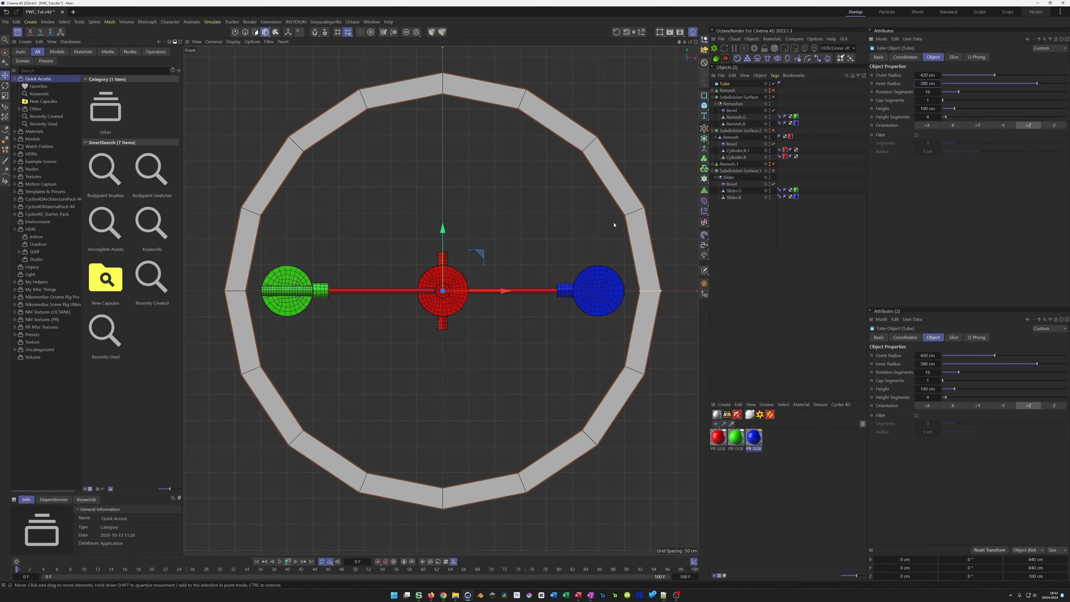
- Set the tube's rotation segments to 100
{"action": "left_click", "coordinate": [928, 92]}
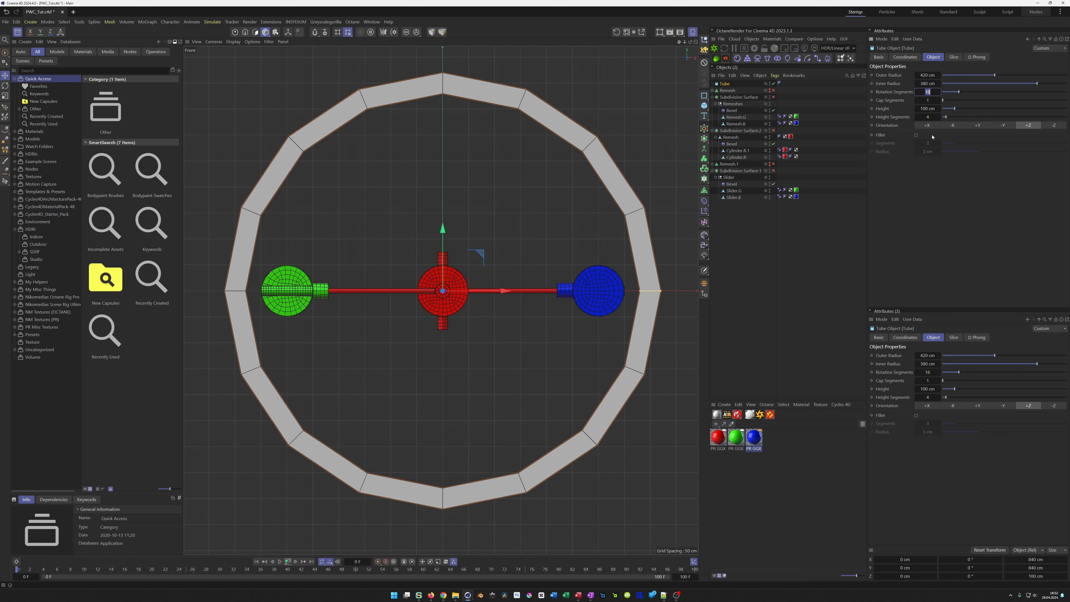
{"action": "type", "text": "100"}
{"action": "key", "text": "Return"}
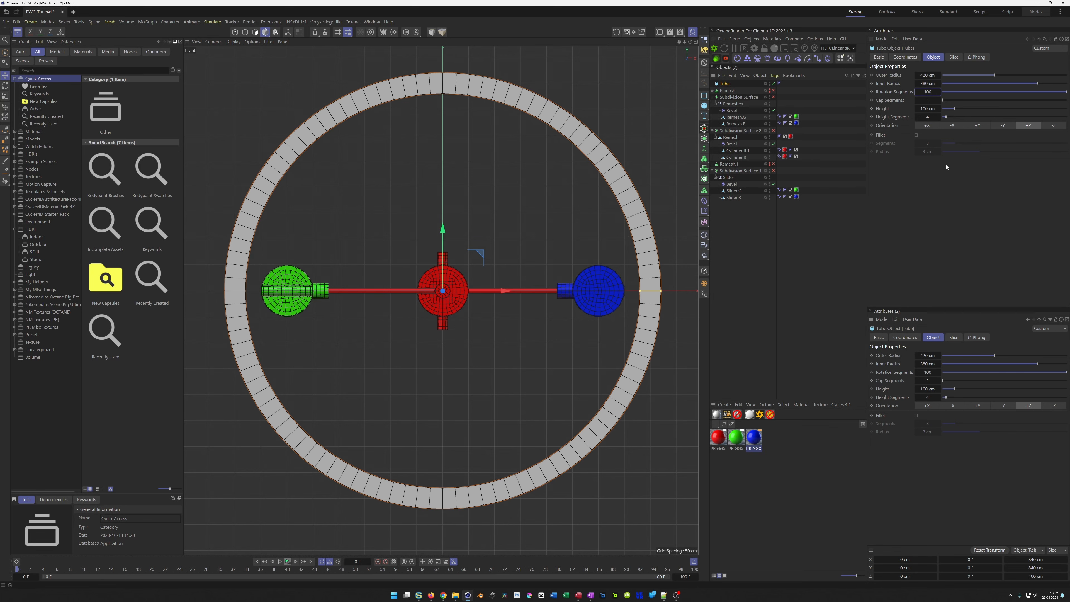
- Add a Cylinder primitive through the hub's hollow vertical stubs in the perspective view and set its radius to 5 cm
{"action": "middle_click", "coordinate": [424, 250]}
{"action": "middle_click", "coordinate": [363, 210]}
{"action": "scroll", "coordinate": [347, 248], "scroll_direction": "down", "scroll_amount": 5}
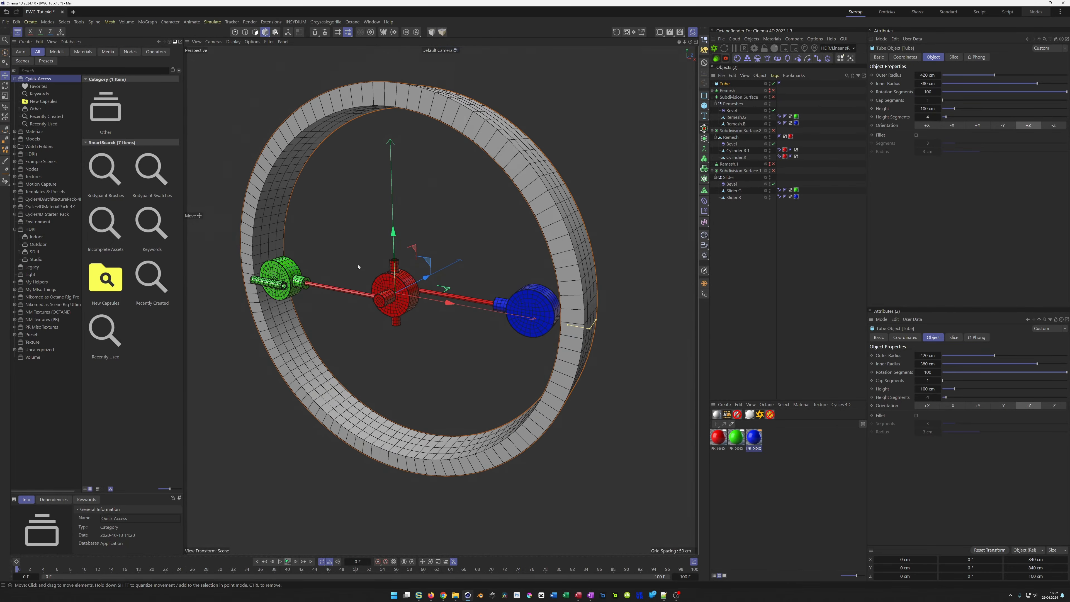
{"action": "left_click_drag", "start_coordinate": [376, 289], "coordinate": [405, 332], "text": "alt"}
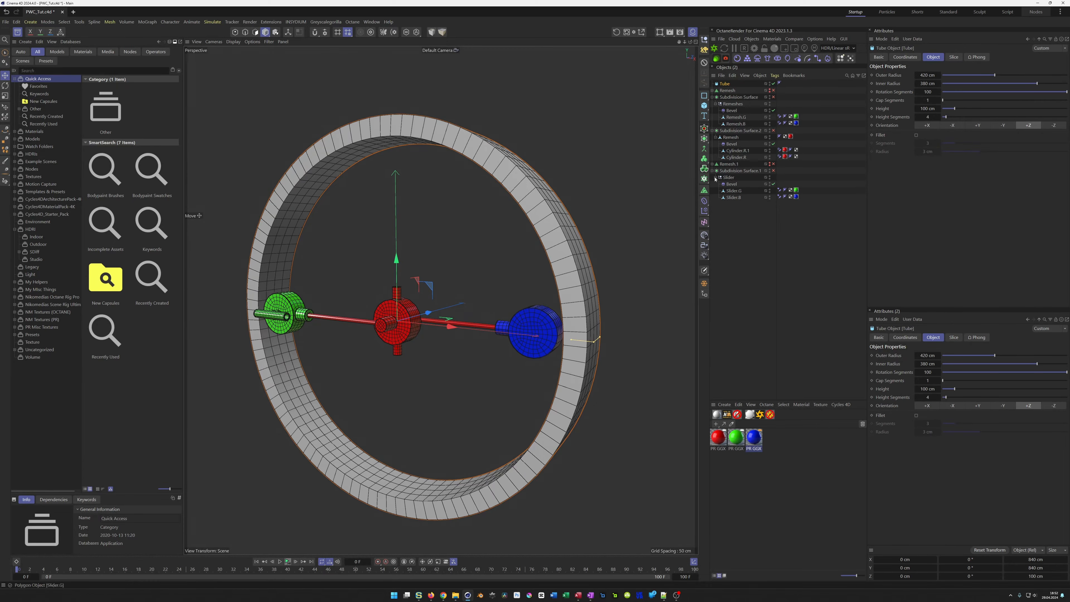
{"action": "left_click", "coordinate": [704, 105]}
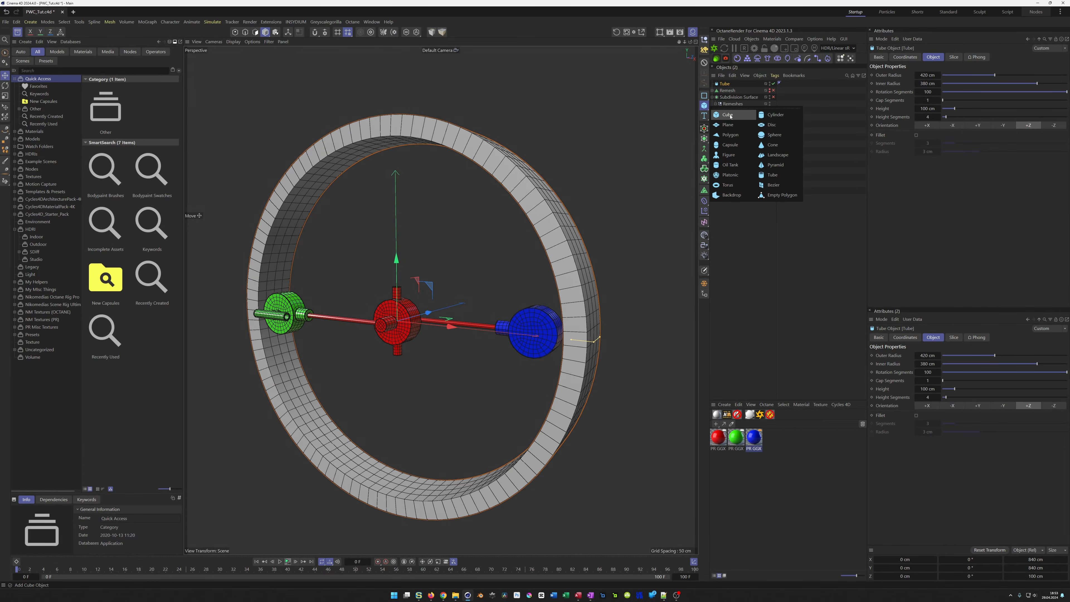
{"action": "left_click", "coordinate": [774, 114]}
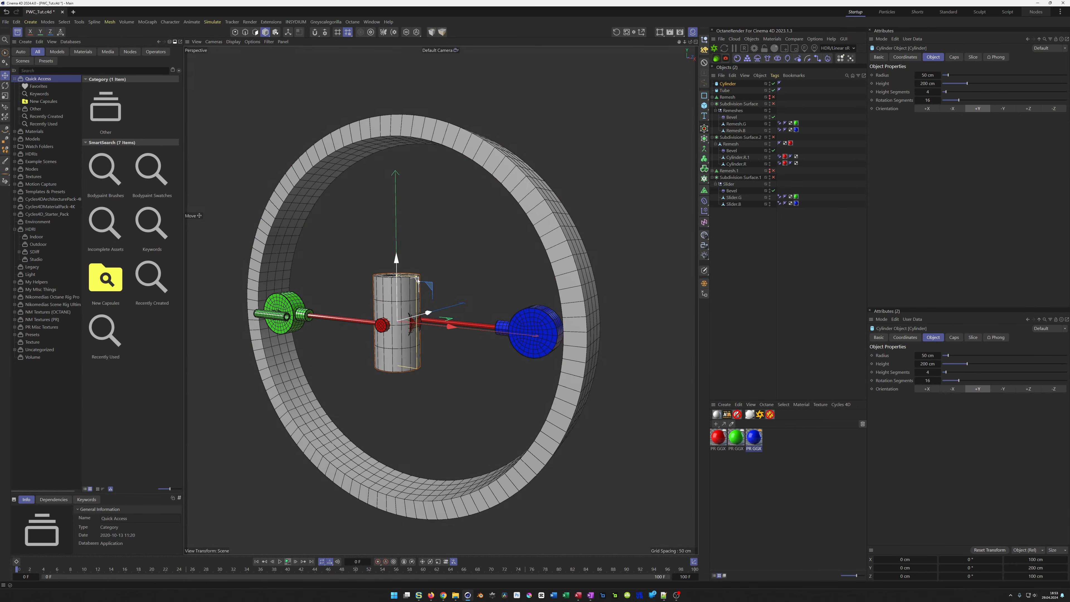
{"action": "left_click", "coordinate": [927, 75]}
{"action": "type", "text": "5"}
{"action": "key", "text": "Return"}
{"action": "key", "text": "o"}
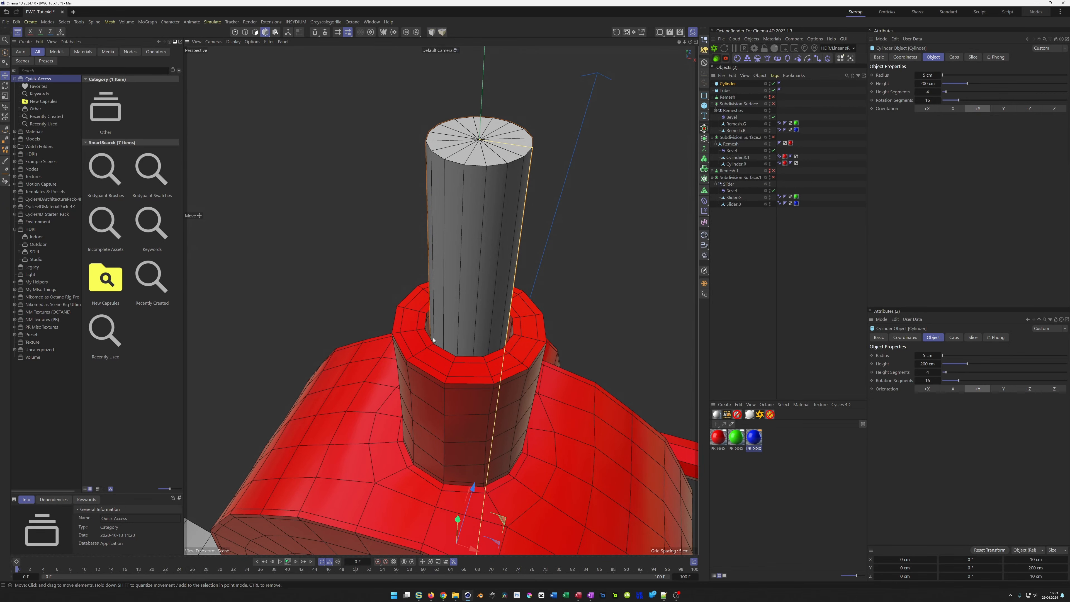
- Lengthen the guide rod cylinder in the front view to reach the ring and set its height to 800 cm
{"action": "scroll", "coordinate": [483, 340], "scroll_direction": "down", "scroll_amount": 15}
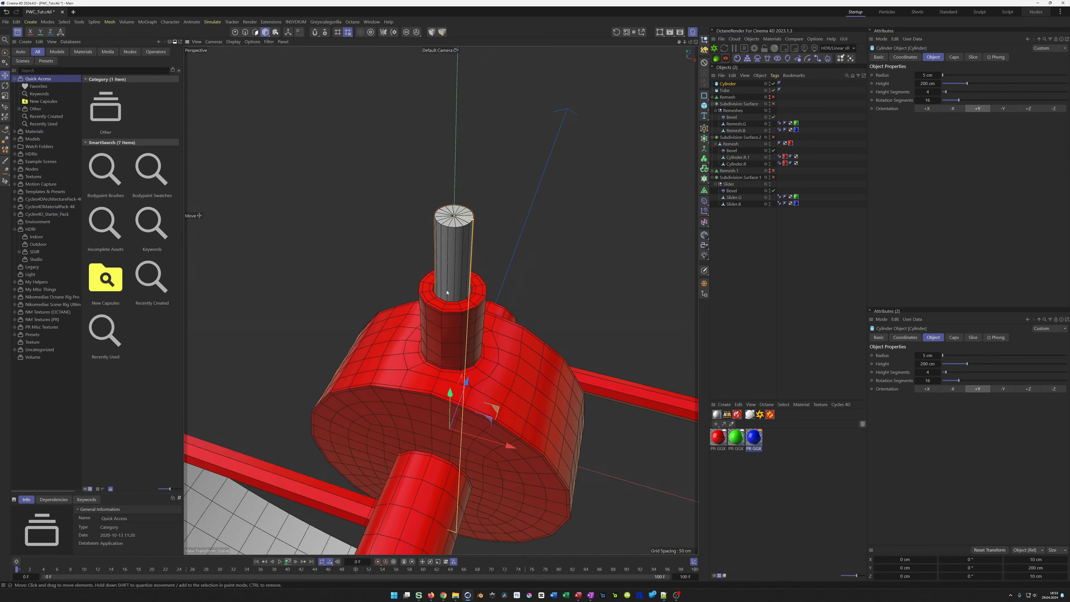
{"action": "middle_click", "coordinate": [428, 341]}
{"action": "middle_click", "coordinate": [470, 333]}
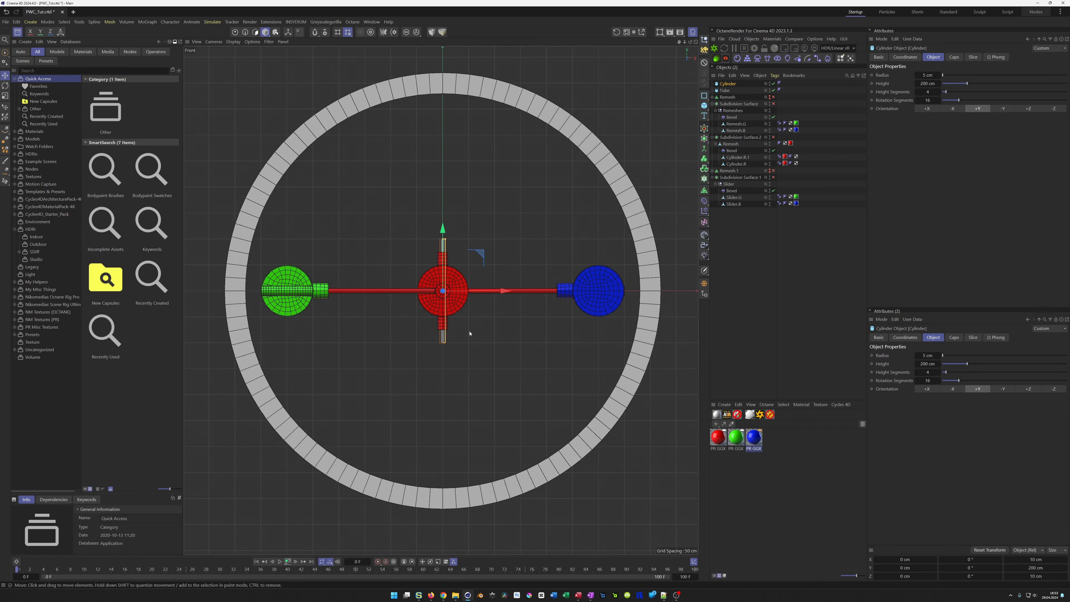
{"action": "left_click_drag", "start_coordinate": [449, 249], "coordinate": [447, 235]}
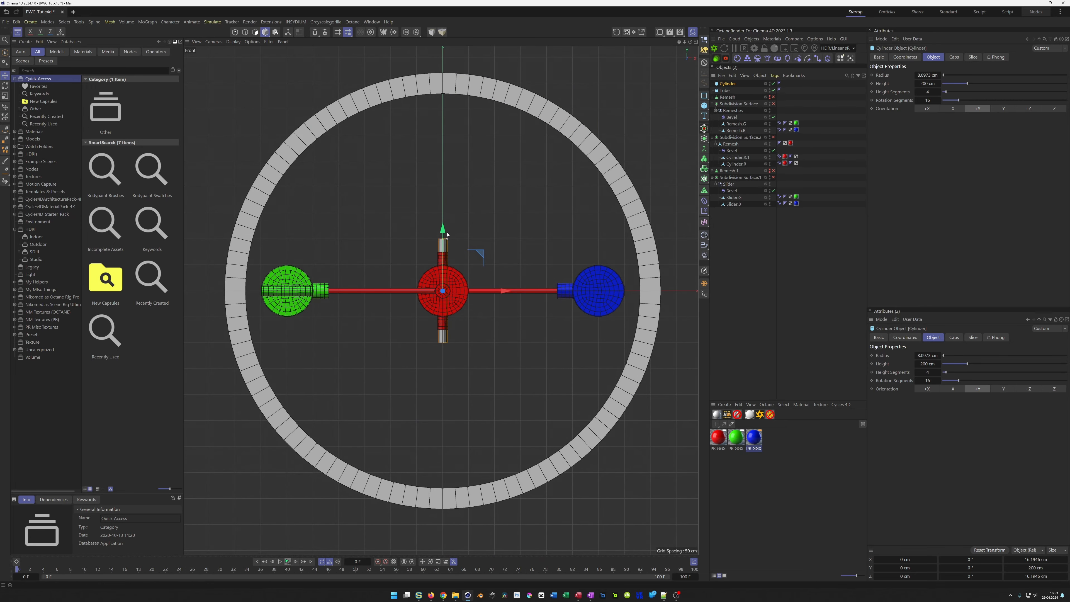
{"action": "key", "text": "ctrl+z"}
{"action": "left_click_drag", "start_coordinate": [443, 241], "coordinate": [445, 86]}
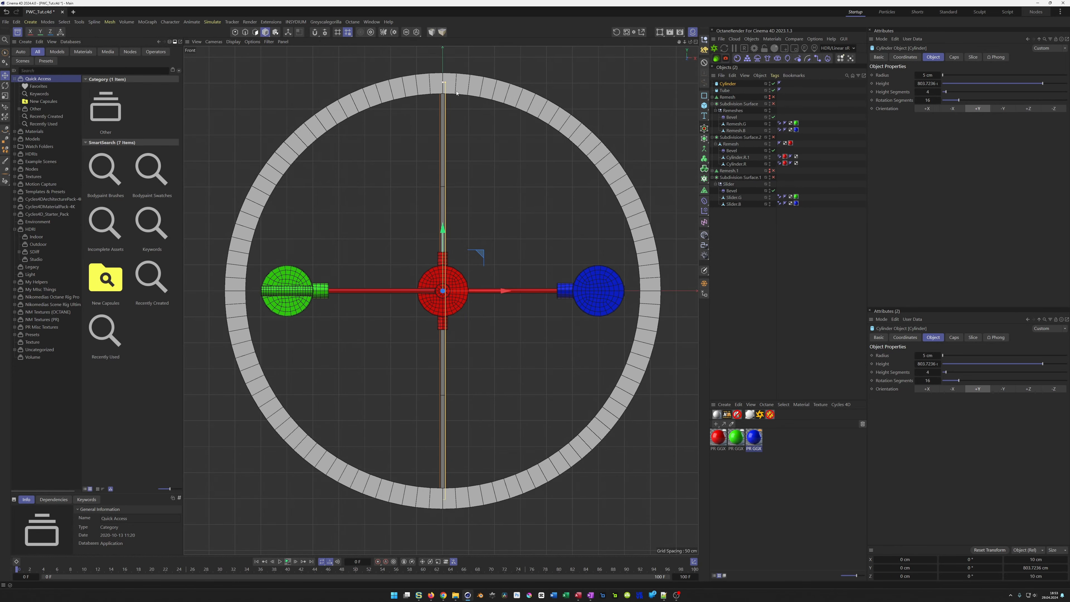
{"action": "left_click", "coordinate": [928, 83]}
{"action": "type", "text": "800"}
{"action": "key", "text": "Return"}
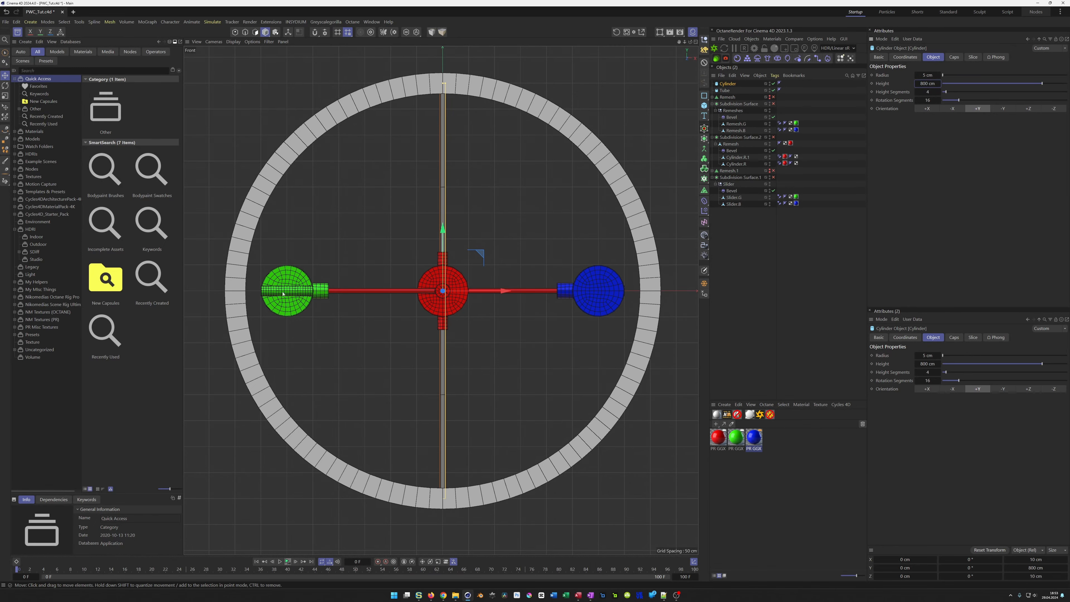
- Move the Cylinder to the end of the object hierarchy and add a Rectangle spline below it, working in the top view
{"action": "middle_click", "coordinate": [456, 336]}
{"action": "middle_click", "coordinate": [513, 239]}
{"action": "scroll", "coordinate": [420, 302], "scroll_direction": "down", "scroll_amount": 8}
{"action": "scroll", "coordinate": [420, 302], "scroll_direction": "up", "scroll_amount": 6}
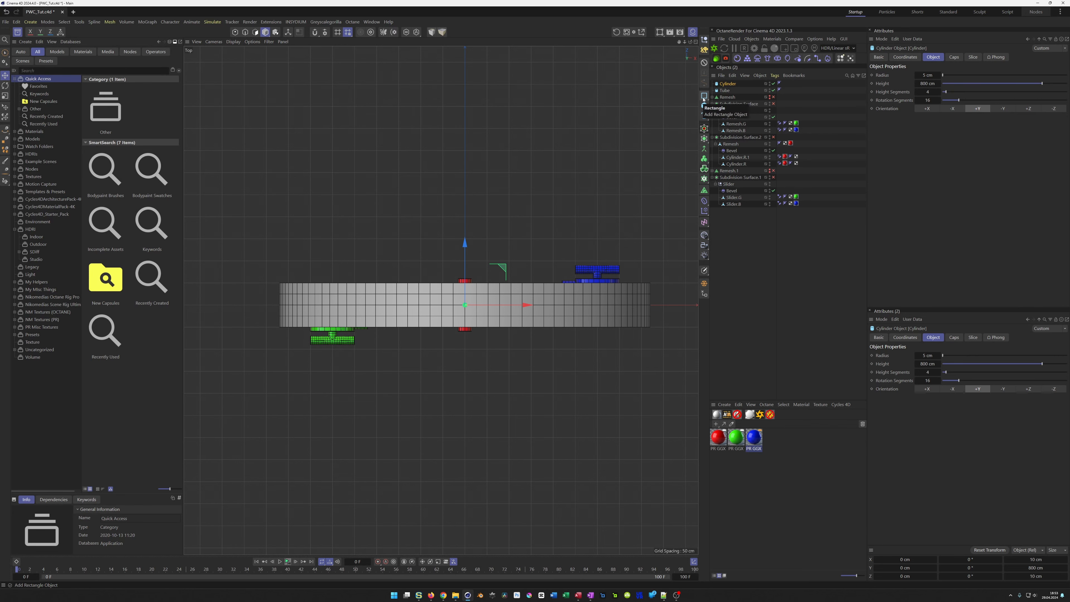
{"action": "left_click_drag", "start_coordinate": [733, 84], "coordinate": [754, 216]}
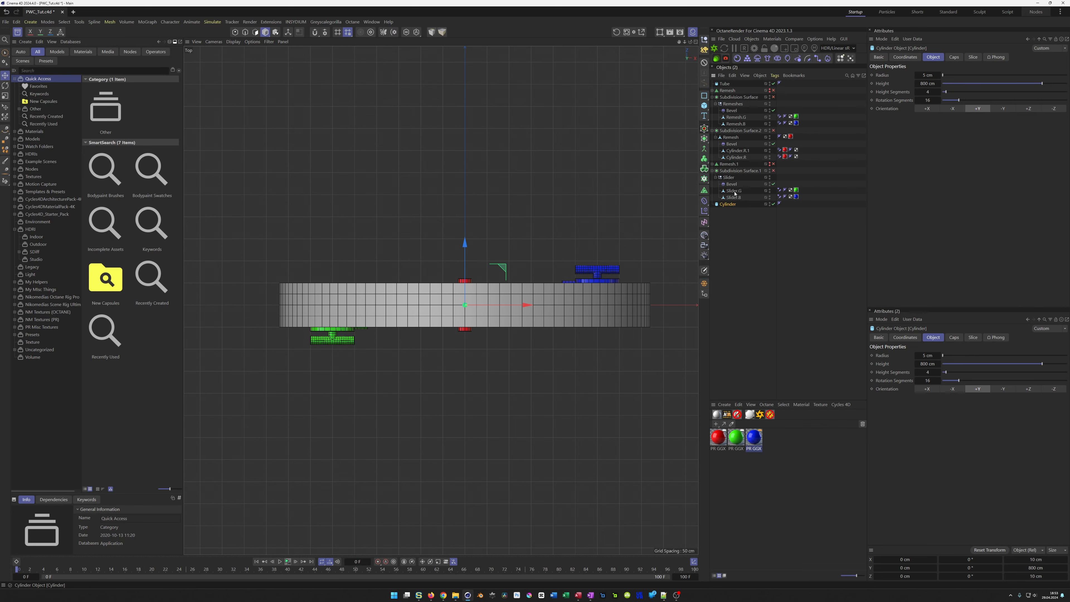
{"action": "left_click", "coordinate": [704, 95]}
{"action": "left_click_drag", "start_coordinate": [727, 84], "coordinate": [743, 215]}
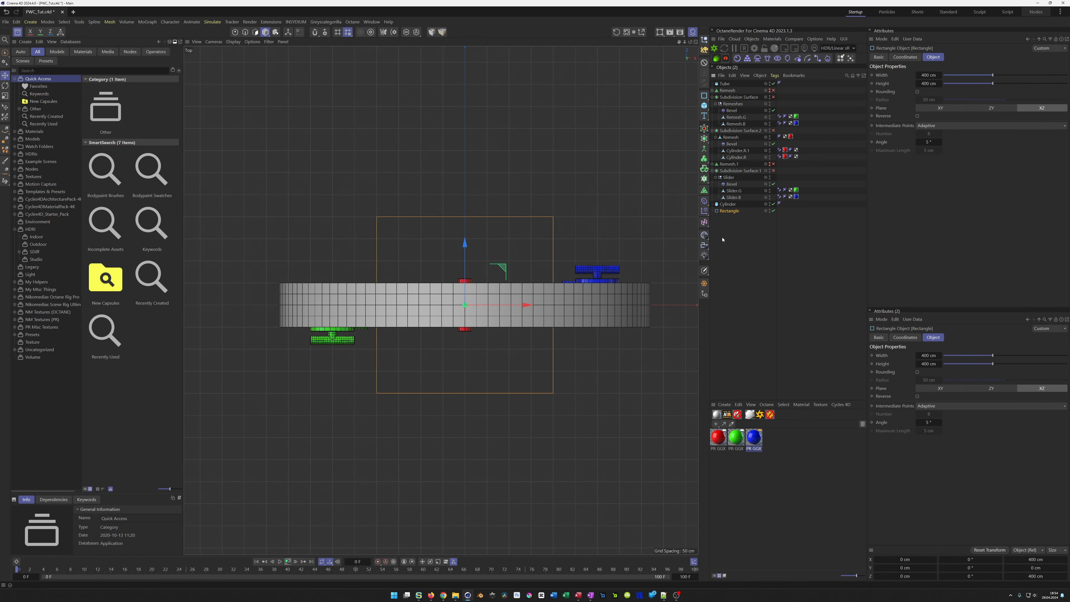
- Set the Rectangle spline's width to 800 cm
{"action": "left_click_drag", "start_coordinate": [929, 84], "coordinate": [928, 83]}
{"action": "left_click", "coordinate": [926, 75]}
{"action": "type", "text": "800"}
{"action": "key", "text": "Return"}
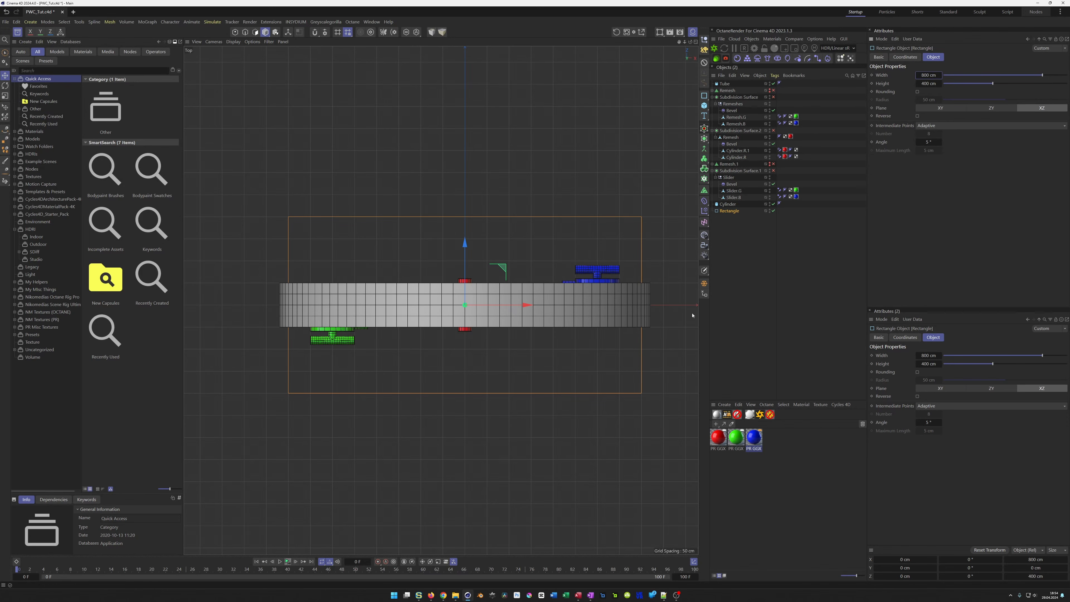
- Reduce the rectangle's height to fit the slider tubes and set it to 160 cm
{"action": "left_click_drag", "start_coordinate": [928, 84], "coordinate": [897, 83]}
{"action": "scroll", "coordinate": [632, 270], "scroll_direction": "up", "scroll_amount": 8}
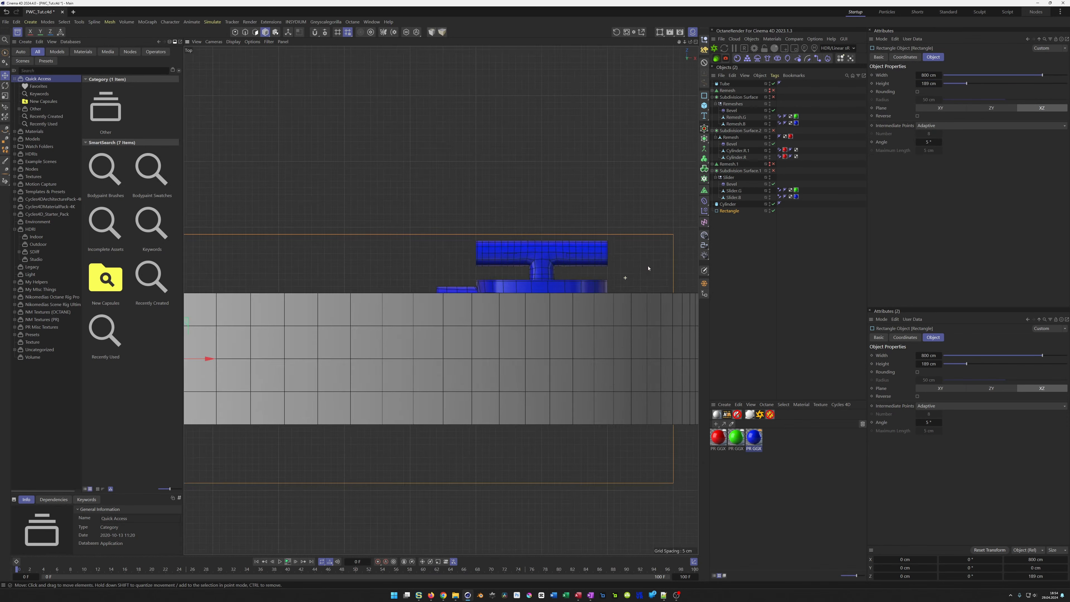
{"action": "left_click_drag", "start_coordinate": [930, 82], "coordinate": [924, 83]}
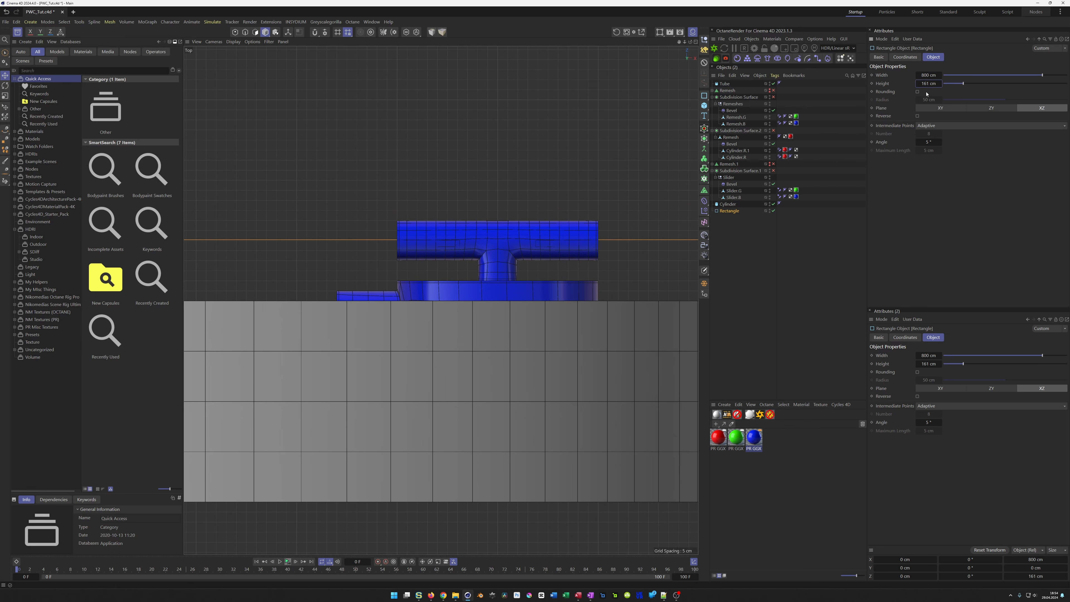
{"action": "left_click", "coordinate": [927, 83]}
{"action": "type", "text": "16"}
{"action": "scroll", "coordinate": [489, 301], "scroll_direction": "down", "scroll_amount": 10}
{"action": "scroll", "coordinate": [445, 296], "scroll_direction": "up", "scroll_amount": 4}
{"action": "scroll", "coordinate": [598, 299], "scroll_direction": "up", "scroll_amount": 3}
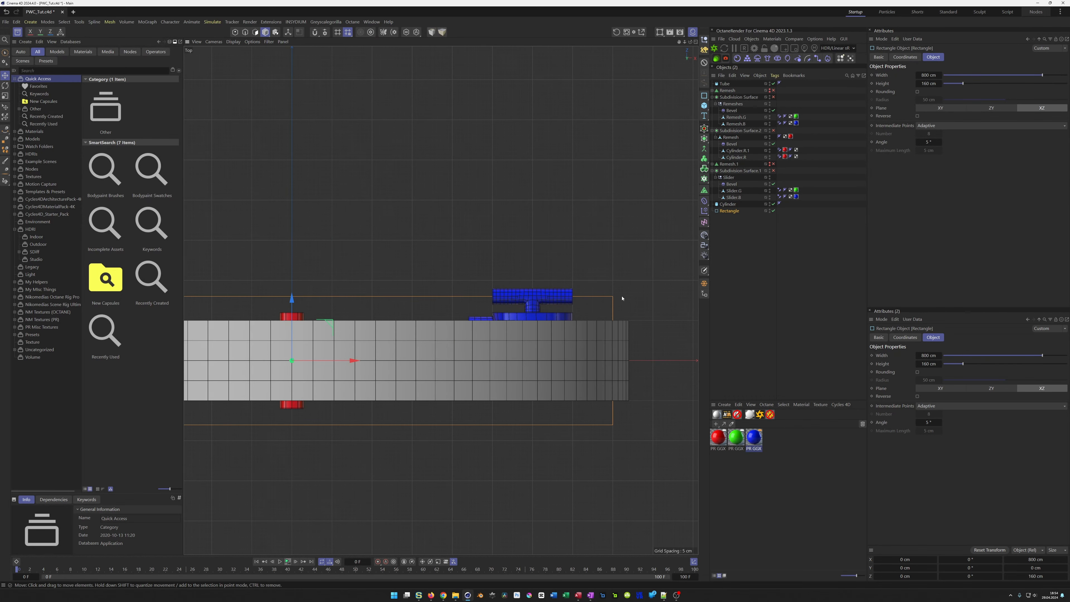
- Enable rounding on the rectangle and set its corner radius to 25 cm
{"action": "left_click", "coordinate": [918, 92]}
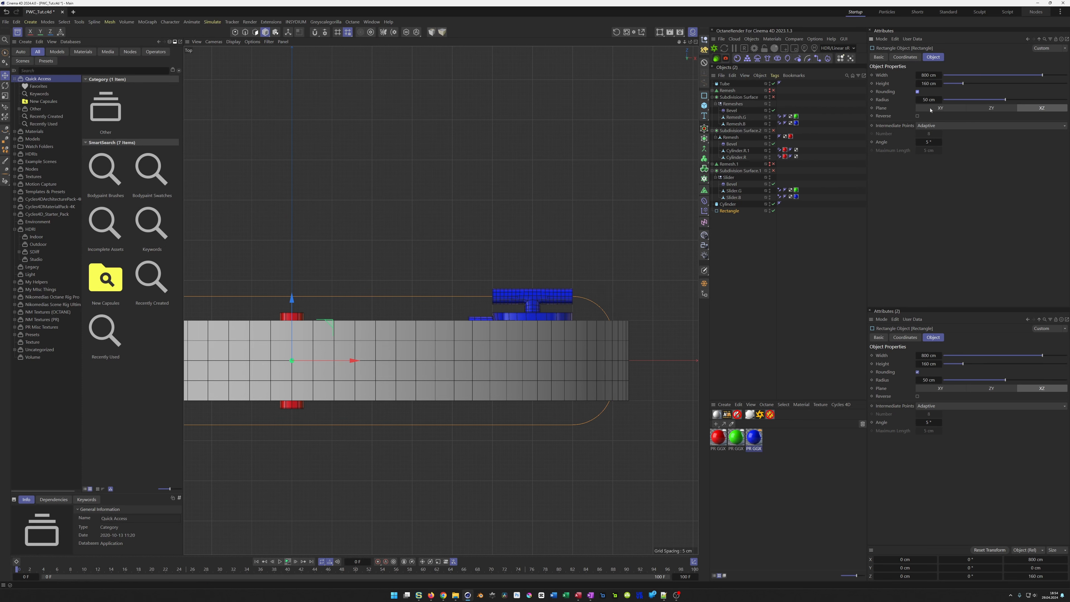
{"action": "left_click_drag", "start_coordinate": [997, 104], "coordinate": [973, 111]}
{"action": "scroll", "coordinate": [549, 330], "scroll_direction": "down", "scroll_amount": 4}
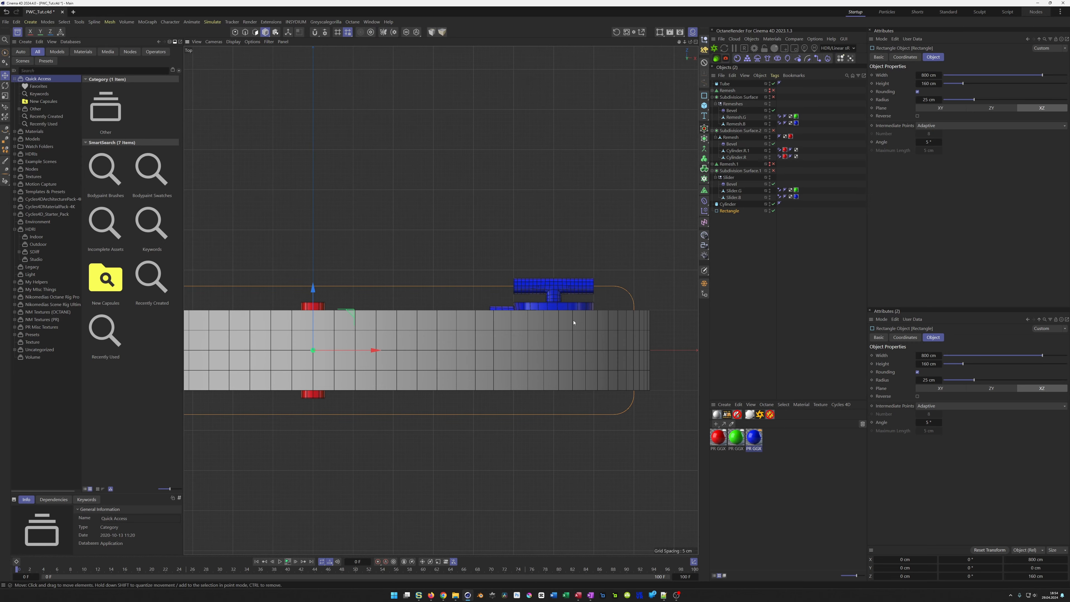
- Add a Circle spline in the perspective view and set its radius to 5 cm
{"action": "middle_click", "coordinate": [521, 332]}
{"action": "middle_click", "coordinate": [408, 270]}
{"action": "scroll", "coordinate": [505, 347], "scroll_direction": "down", "scroll_amount": 2}
{"action": "left_click_drag", "start_coordinate": [538, 352], "coordinate": [583, 356], "text": "alt"}
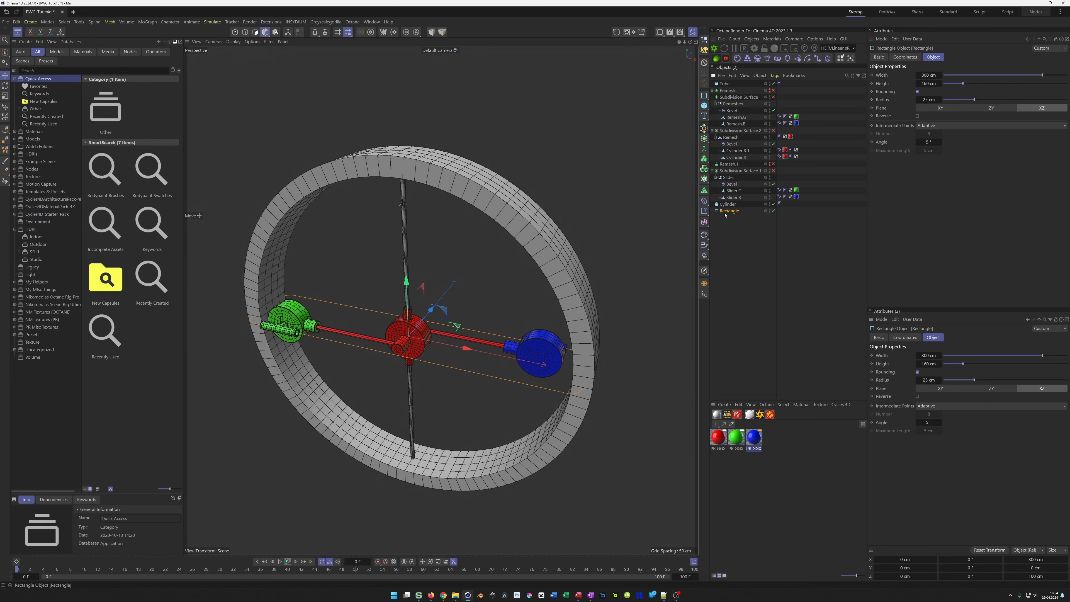
{"action": "left_click", "coordinate": [704, 96]}
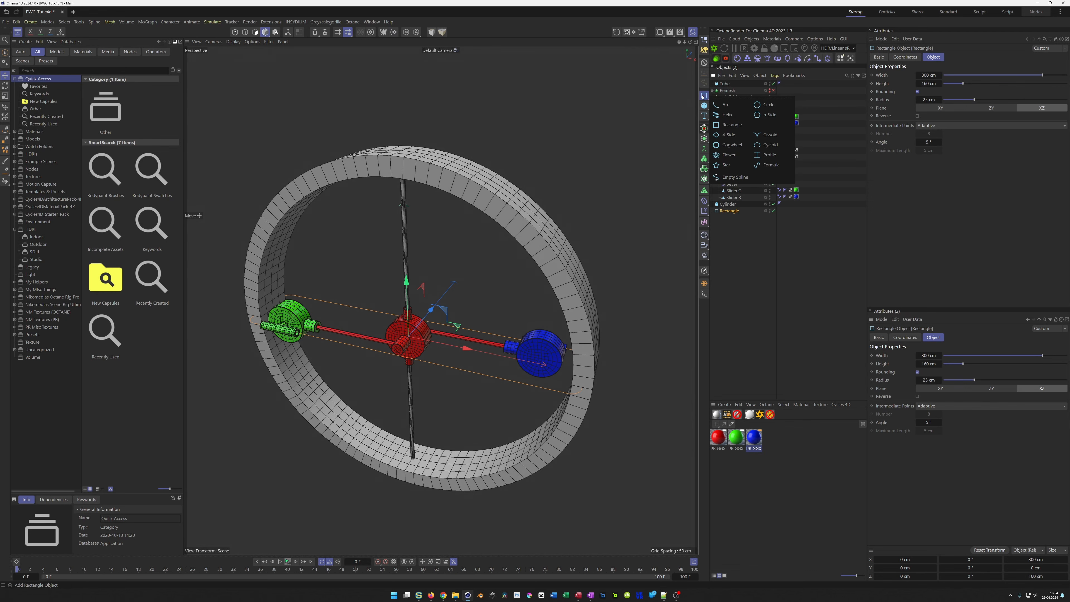
{"action": "left_click", "coordinate": [763, 105]}
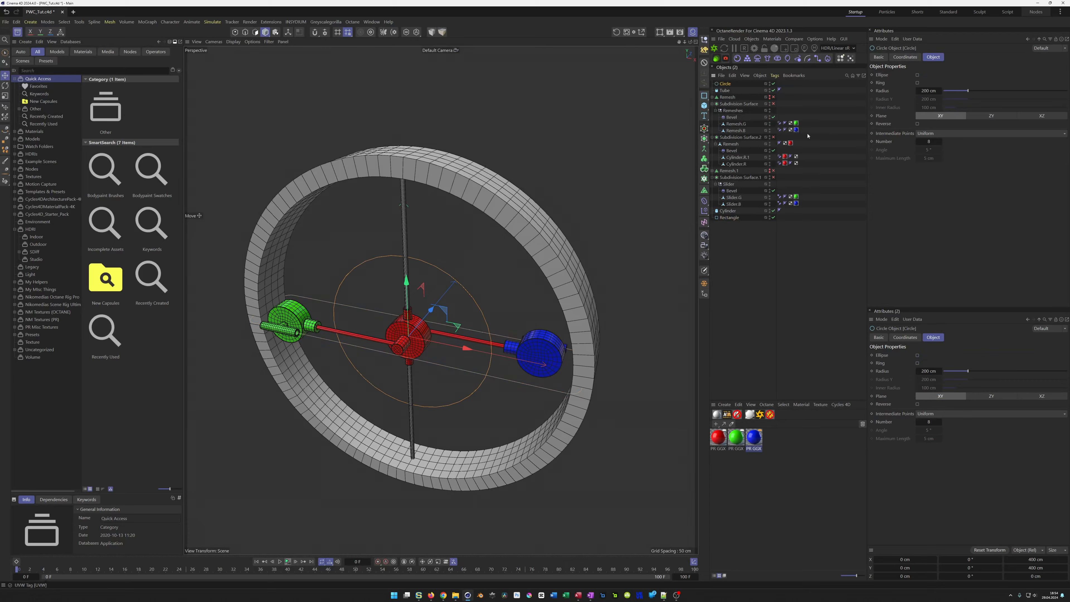
{"action": "left_click", "coordinate": [925, 90]}
{"action": "type", "text": "5"}
{"action": "key", "text": "Return"}
- Set the circle's intermediate point number to 2 and place it directly above the Rectangle in the hierarchy
{"action": "left_click", "coordinate": [931, 142]}
{"action": "type", "text": "2"}
{"action": "key", "text": "Return"}
{"action": "left_click_drag", "start_coordinate": [726, 84], "coordinate": [723, 210]}
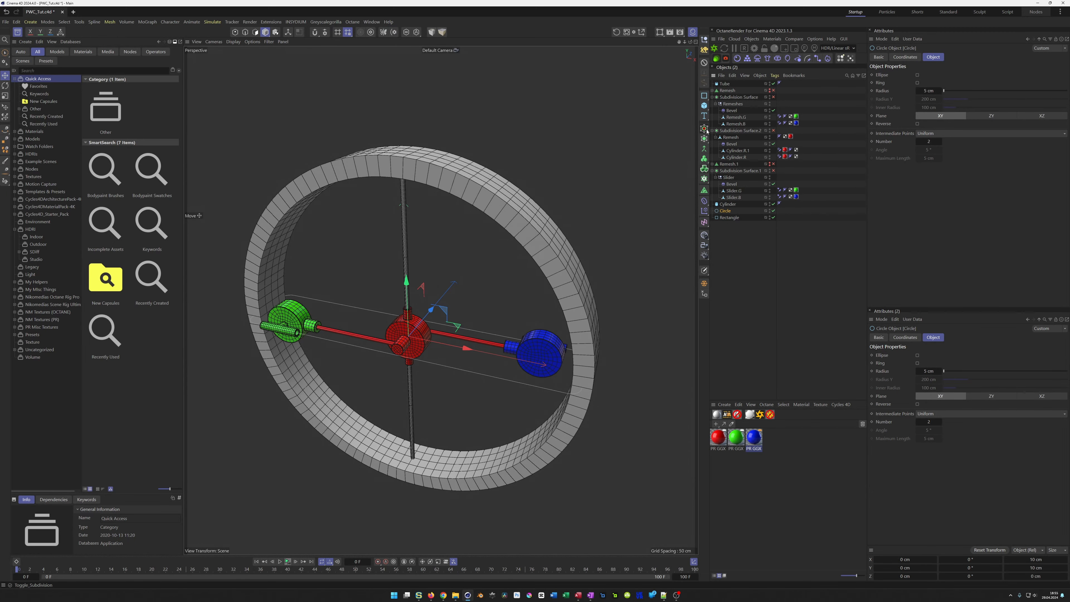
- Put the Circle inside a Sweep generator and add the Rectangle as its path to form a rounded rail
{"action": "left_click", "coordinate": [704, 139]}
{"action": "left_click", "coordinate": [786, 170], "text": "alt"}
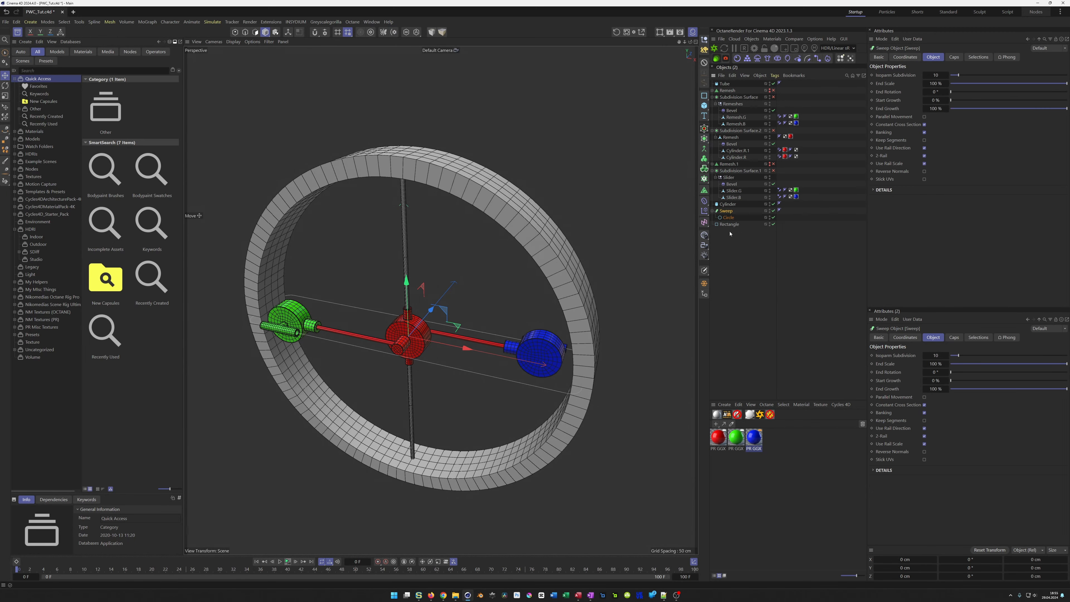
{"action": "left_click_drag", "start_coordinate": [727, 222], "coordinate": [734, 222]}
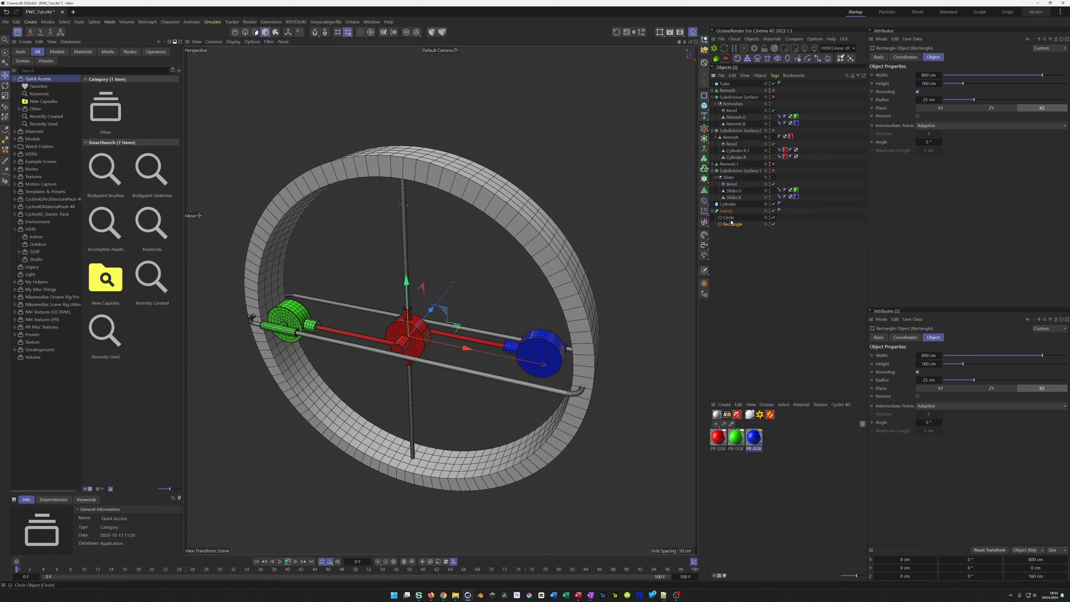
- Select the inner edge loops at both ends of the blue slider tube, Slider.B
{"action": "scroll", "coordinate": [591, 380], "scroll_direction": "up", "scroll_amount": 5}
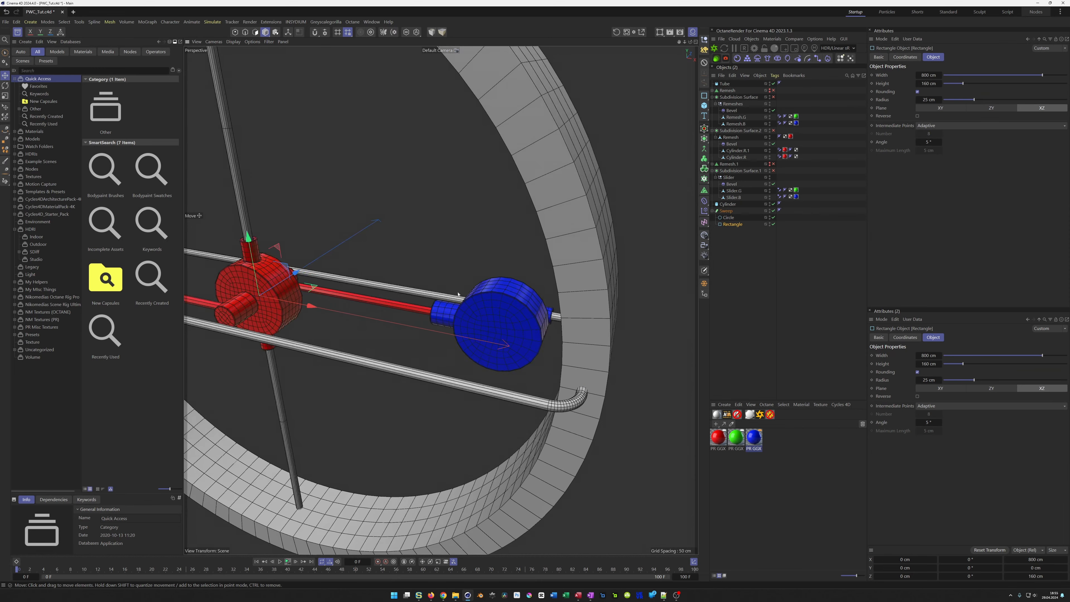
{"action": "left_click_drag", "start_coordinate": [442, 352], "coordinate": [438, 305], "text": "alt"}
{"action": "scroll", "coordinate": [532, 295], "scroll_direction": "up", "scroll_amount": 4}
{"action": "left_click_drag", "start_coordinate": [533, 295], "coordinate": [492, 318], "text": "alt"}
{"action": "scroll", "coordinate": [523, 316], "scroll_direction": "up", "scroll_amount": 6}
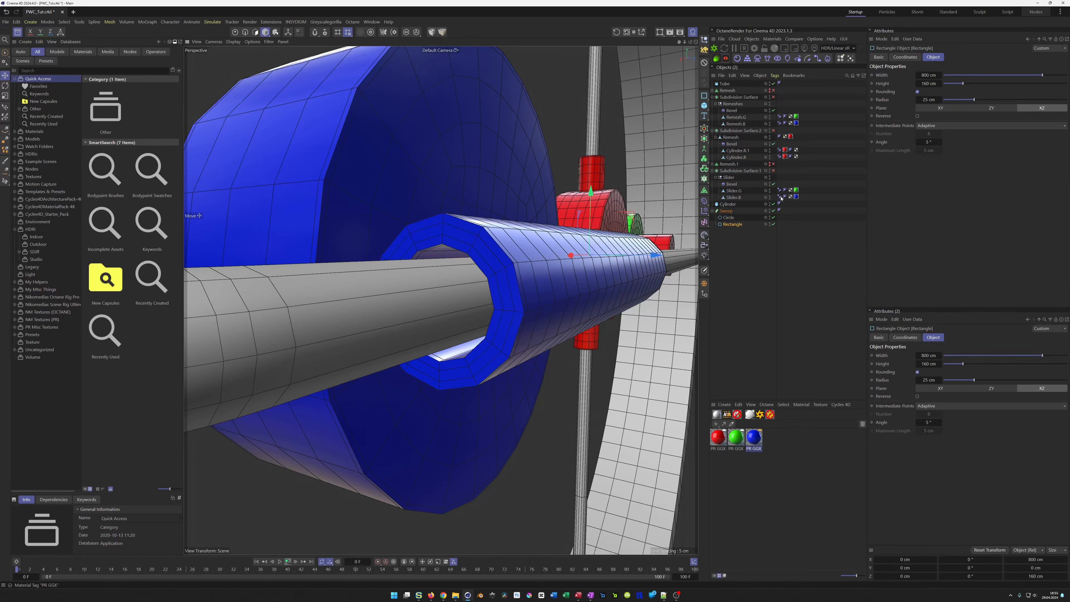
{"action": "left_click", "coordinate": [733, 197]}
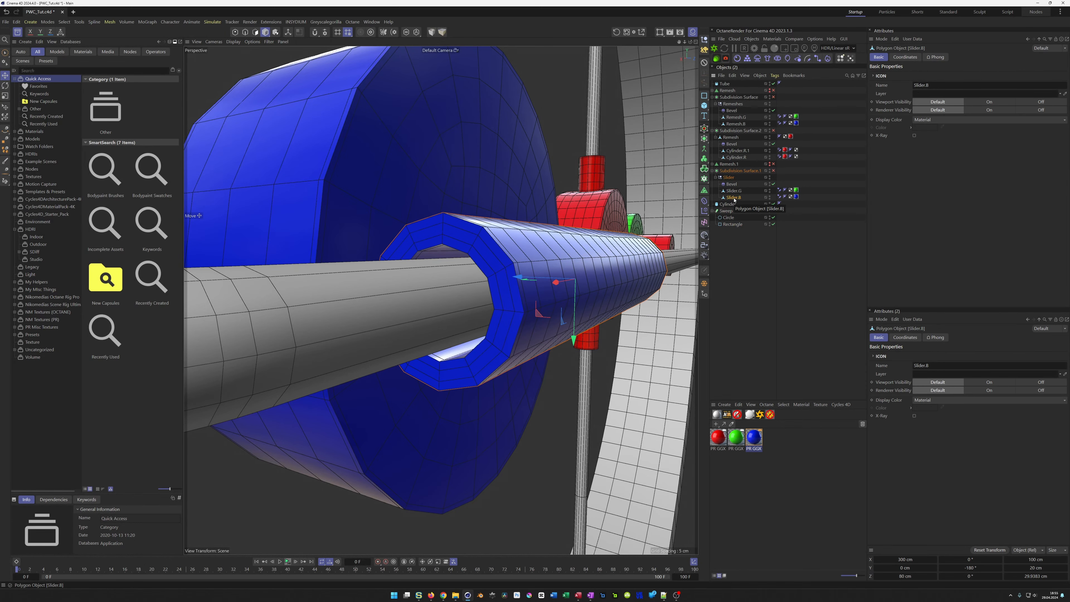
{"action": "key", "text": "Return"}
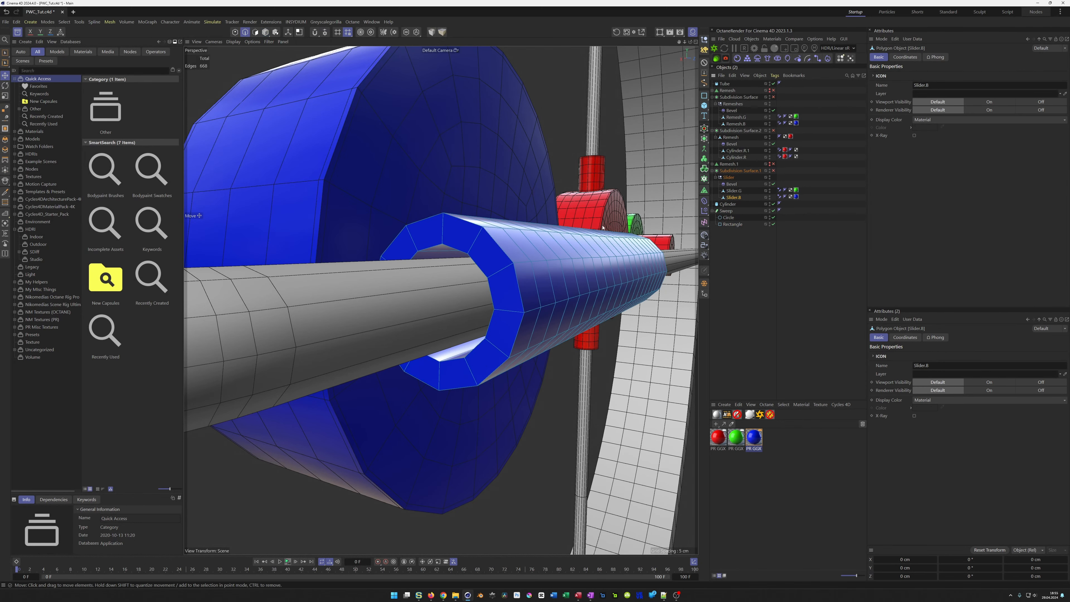
{"action": "key", "text": "u"}
{"action": "key", "text": "l"}
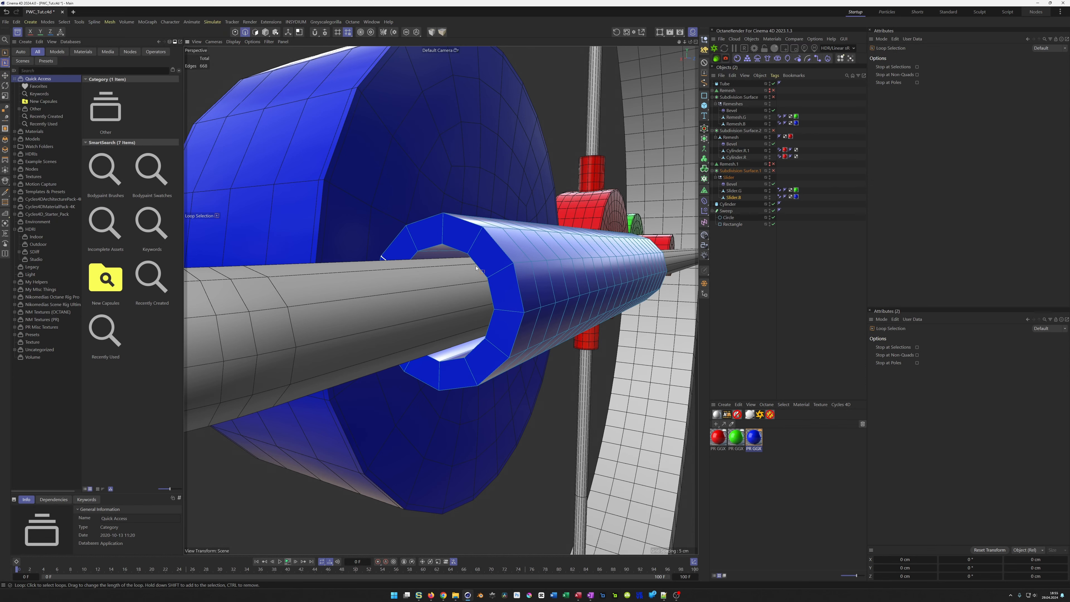
{"action": "left_click", "coordinate": [485, 274]}
{"action": "left_click_drag", "start_coordinate": [484, 274], "coordinate": [531, 283], "text": "alt"}
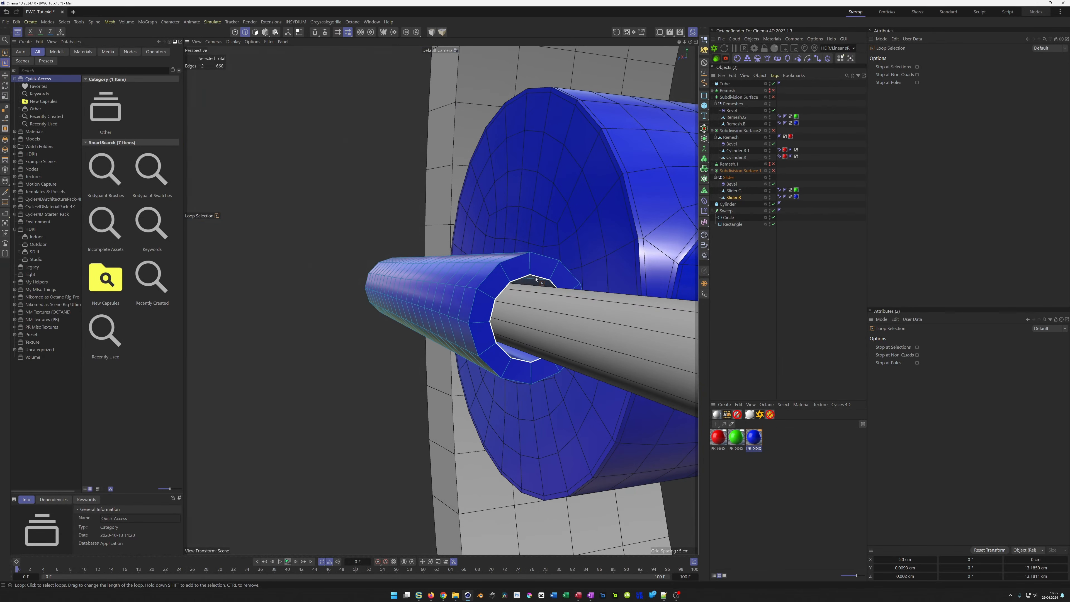
{"action": "left_click", "coordinate": [537, 278], "text": "shift"}
{"action": "scroll", "coordinate": [546, 322], "scroll_direction": "up", "scroll_amount": 3}
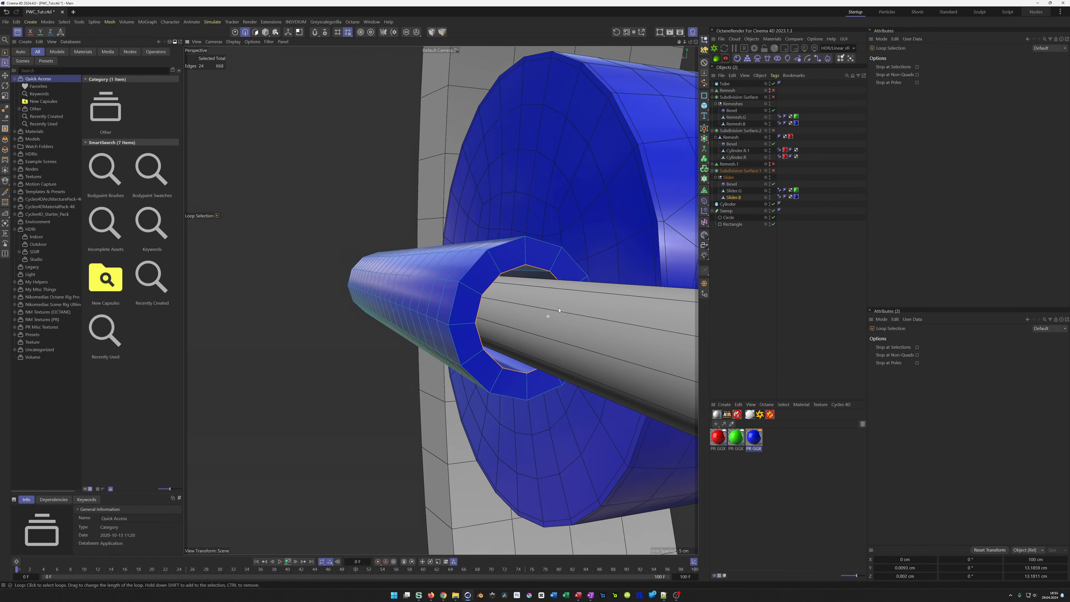
- Scale the blue slider's selected loops inward to about 10.5 cm across, keeping the tube's length, for a tighter fit around the rail
{"action": "key", "text": "t"}
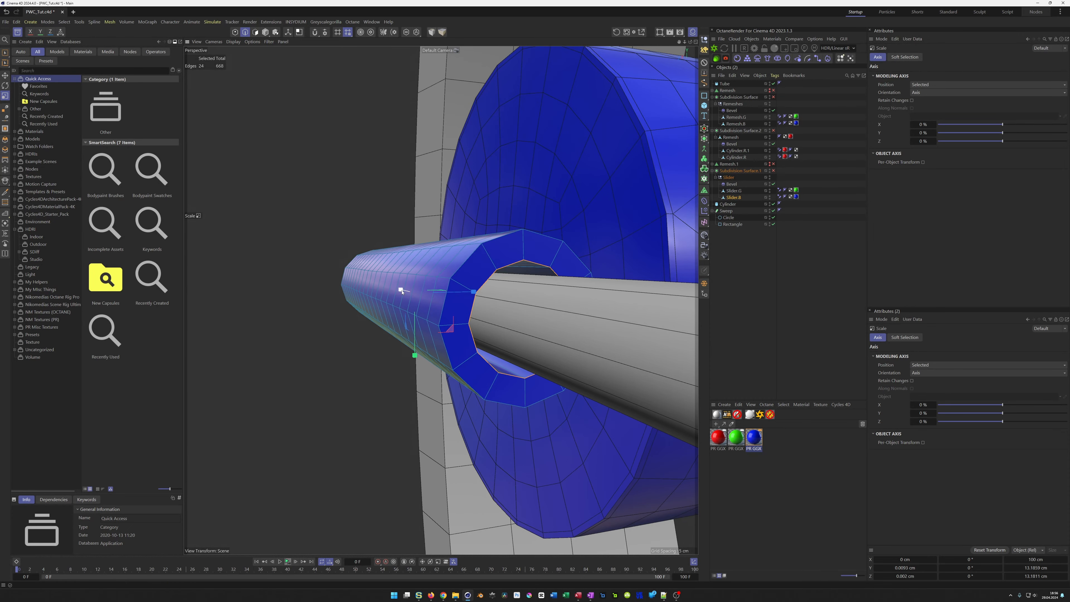
{"action": "left_click_drag", "start_coordinate": [403, 290], "coordinate": [403, 290]}
{"action": "left_click_drag", "start_coordinate": [452, 331], "coordinate": [414, 348]}
{"action": "scroll", "coordinate": [479, 338], "scroll_direction": "down", "scroll_amount": 6}
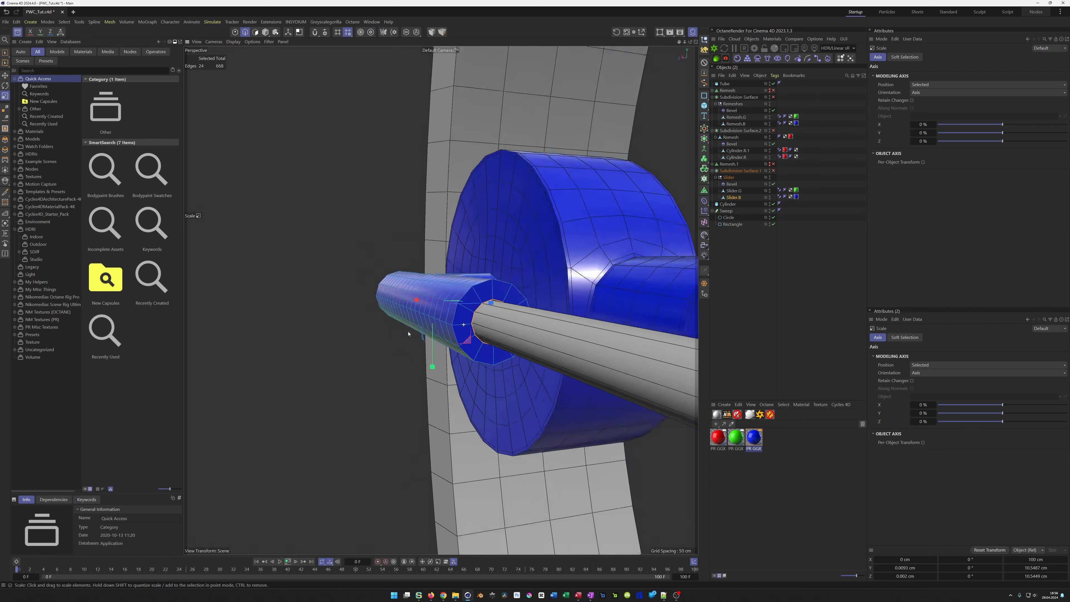
- Select the inner edge loops at both ends of the green slider tube, Slider.G
{"action": "left_click_drag", "start_coordinate": [480, 338], "coordinate": [467, 326], "text": "alt"}
{"action": "scroll", "coordinate": [435, 307], "scroll_direction": "up", "scroll_amount": 8}
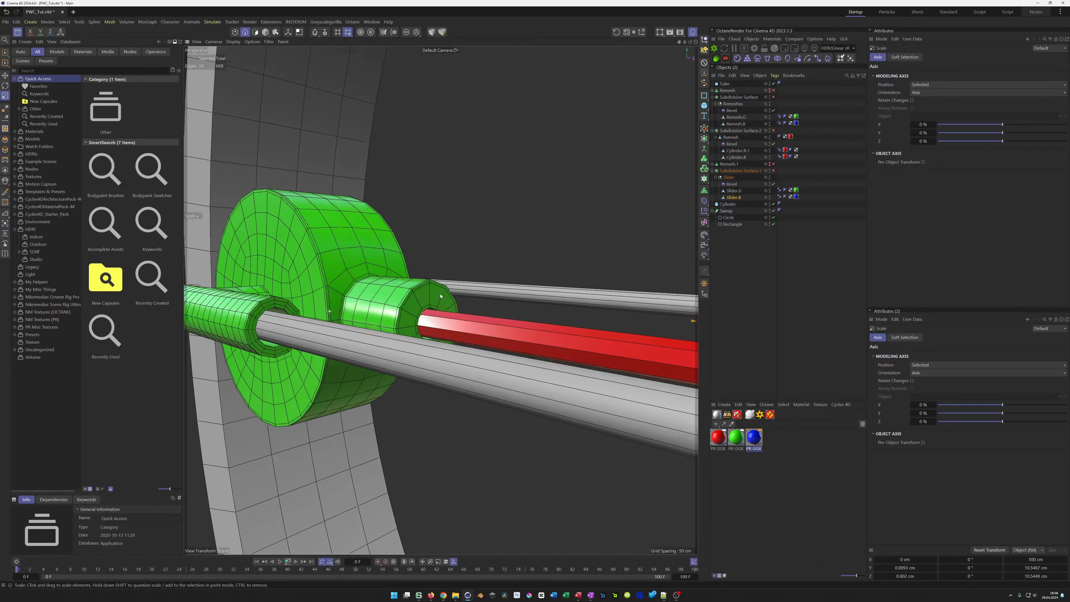
{"action": "scroll", "coordinate": [435, 306], "scroll_direction": "up", "scroll_amount": 10}
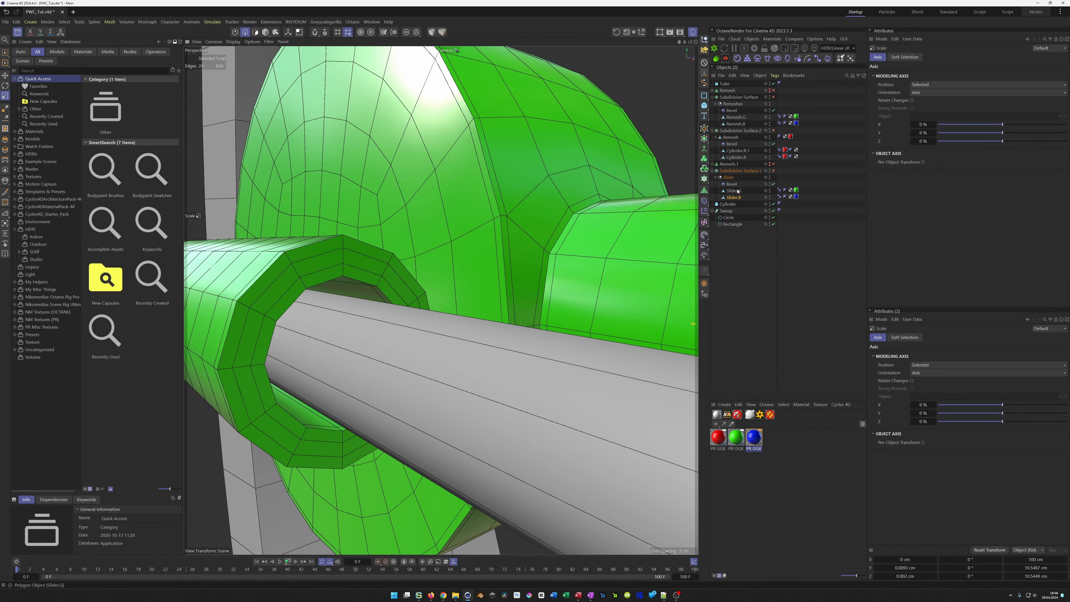
{"action": "left_click", "coordinate": [735, 191]}
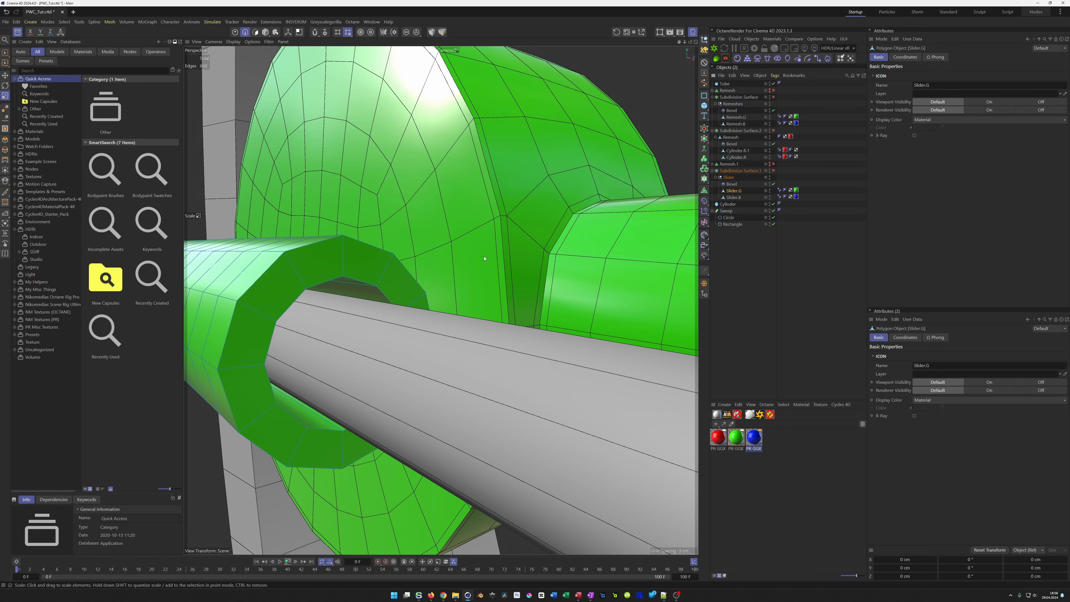
{"action": "key", "text": "u"}
{"action": "key", "text": "l"}
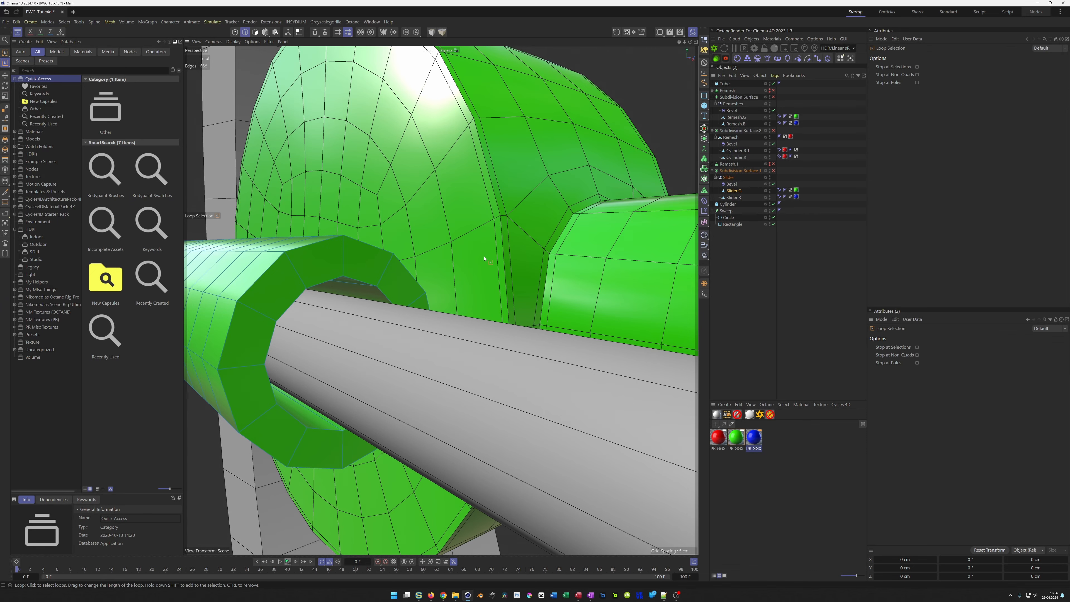
{"action": "left_click", "coordinate": [368, 285]}
{"action": "scroll", "coordinate": [369, 285], "scroll_direction": "down", "scroll_amount": 4}
{"action": "left_click_drag", "start_coordinate": [369, 285], "coordinate": [456, 289], "text": "alt"}
{"action": "scroll", "coordinate": [403, 298], "scroll_direction": "down", "scroll_amount": 1}
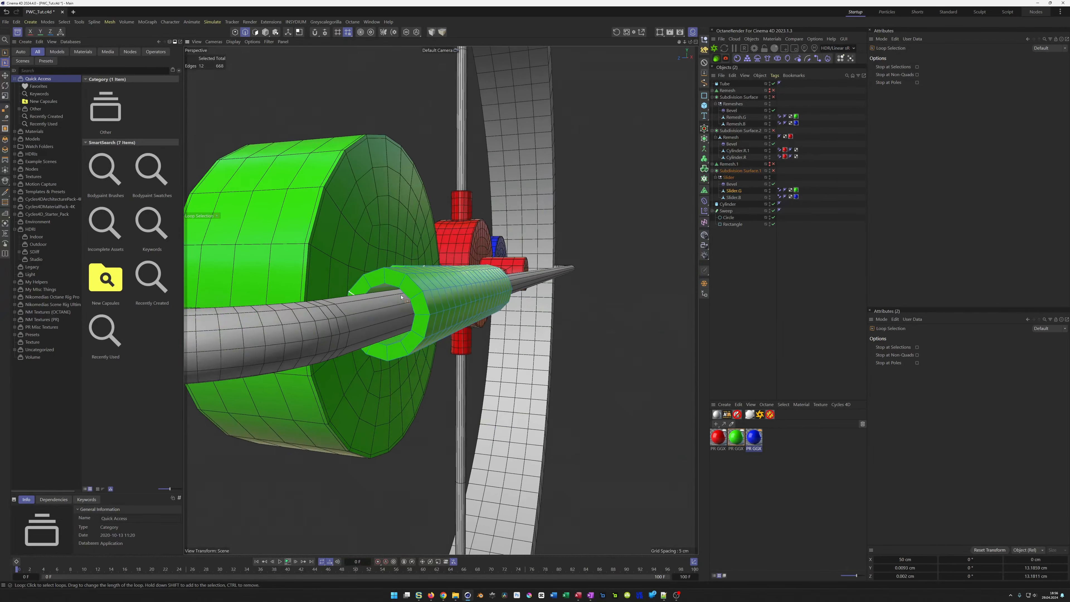
{"action": "scroll", "coordinate": [456, 284], "scroll_direction": "up", "scroll_amount": 4}
{"action": "left_click", "coordinate": [418, 300], "text": "shift"}
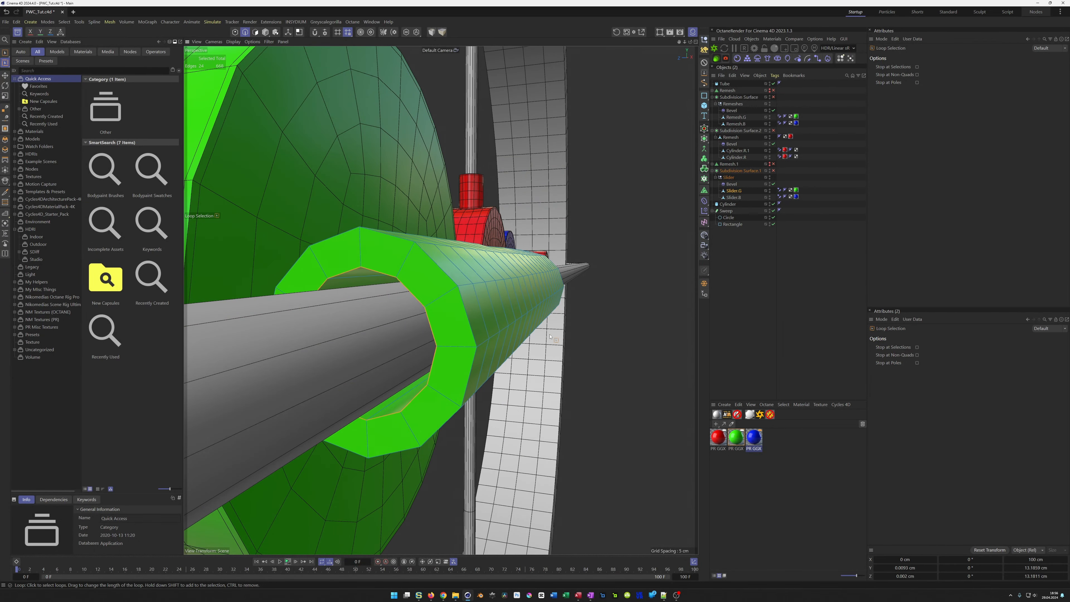
- Scale the green slider's selected loops inward to about 10.5 cm across, keeping the tube's length, and return to selecting whole polygons
{"action": "key", "text": "t"}
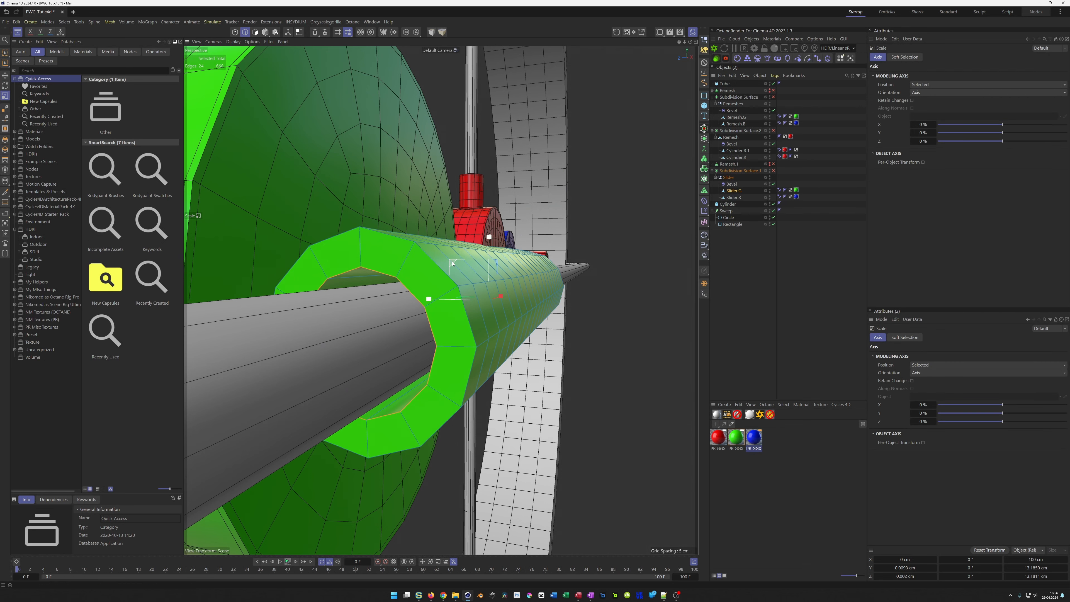
{"action": "left_click_drag", "start_coordinate": [453, 264], "coordinate": [401, 277]}
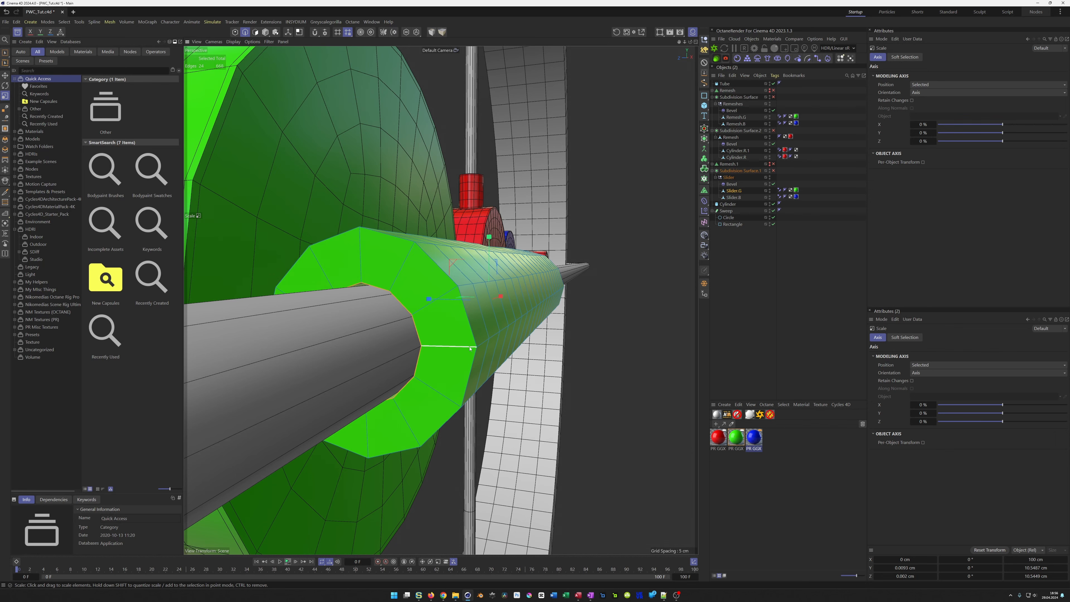
{"action": "double_click", "coordinate": [686, 312]}
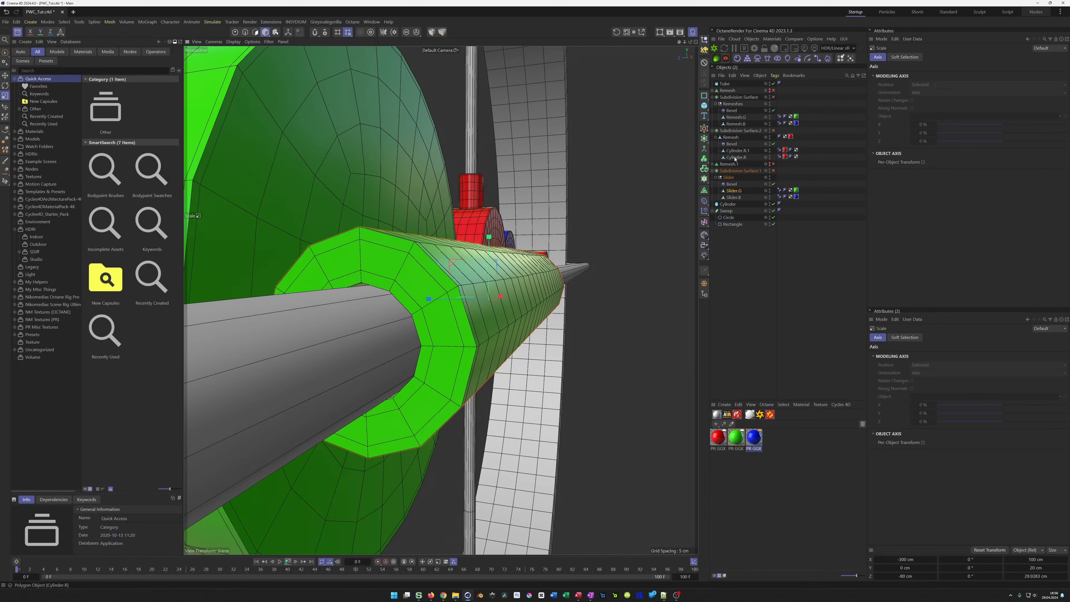
- Enable the sliders' Subdivision Surface.1, inspect the smoothed tube's fit around the rail, and save the project
{"action": "left_click", "coordinate": [773, 170]}
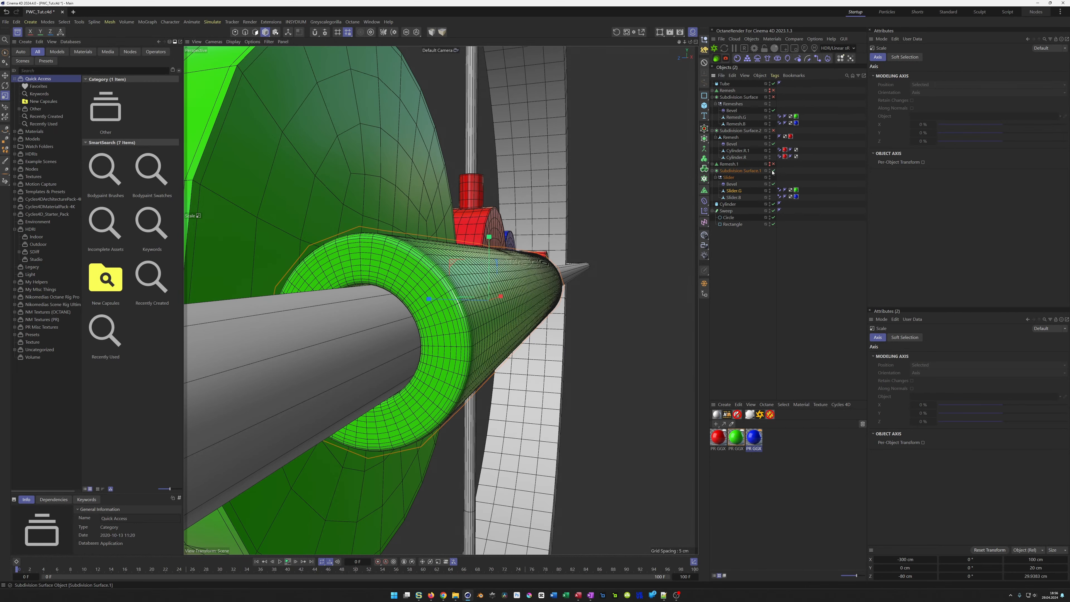
{"action": "scroll", "coordinate": [418, 301], "scroll_direction": "up", "scroll_amount": 6}
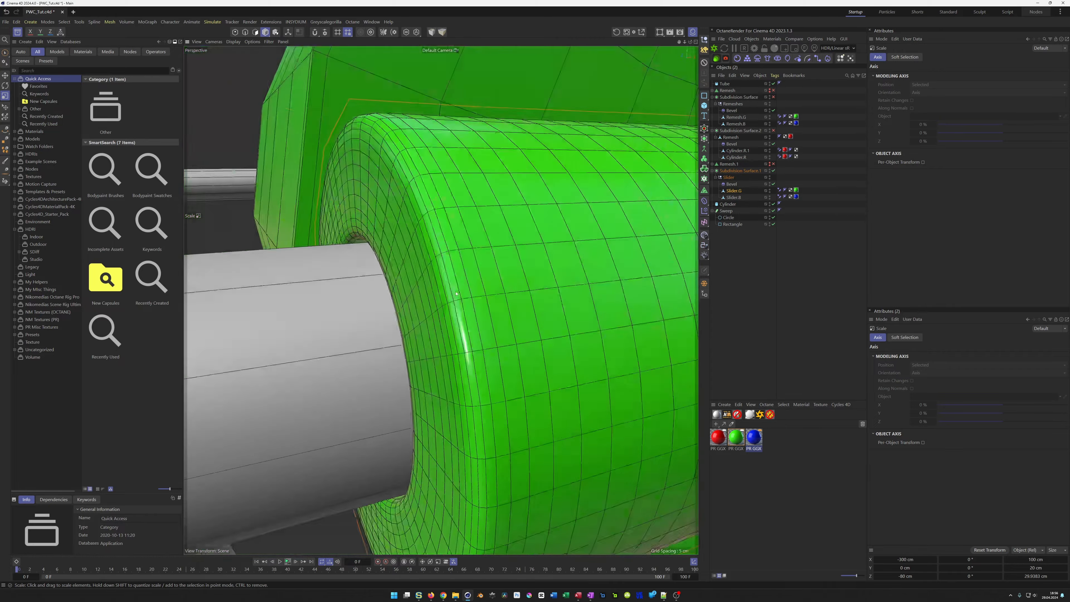
{"action": "scroll", "coordinate": [455, 293], "scroll_direction": "down", "scroll_amount": 10}
{"action": "left_click_drag", "start_coordinate": [589, 295], "coordinate": [500, 300], "text": "alt"}
{"action": "scroll", "coordinate": [501, 300], "scroll_direction": "down", "scroll_amount": 5}
{"action": "middle_click_drag", "start_coordinate": [501, 300], "coordinate": [397, 289], "text": "alt"}
{"action": "key", "text": "ctrl+s"}
{"action": "left_click_drag", "start_coordinate": [379, 282], "coordinate": [335, 285], "text": "alt"}
{"action": "scroll", "coordinate": [380, 285], "scroll_direction": "down", "scroll_amount": 3}
{"action": "middle_click_drag", "start_coordinate": [463, 309], "coordinate": [429, 313], "text": "alt"}
{"action": "scroll", "coordinate": [407, 270], "scroll_direction": "down", "scroll_amount": 2}
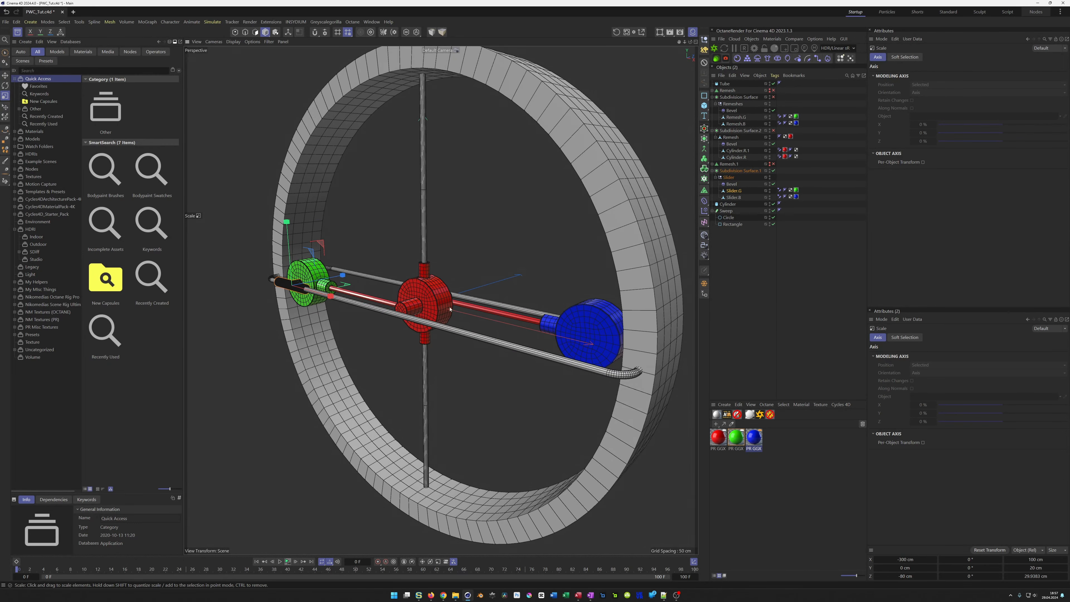
- Use the Toggle_Subdivision script to switch all Subdivision Surface generators off, and save the project
{"action": "left_click", "coordinate": [705, 131]}
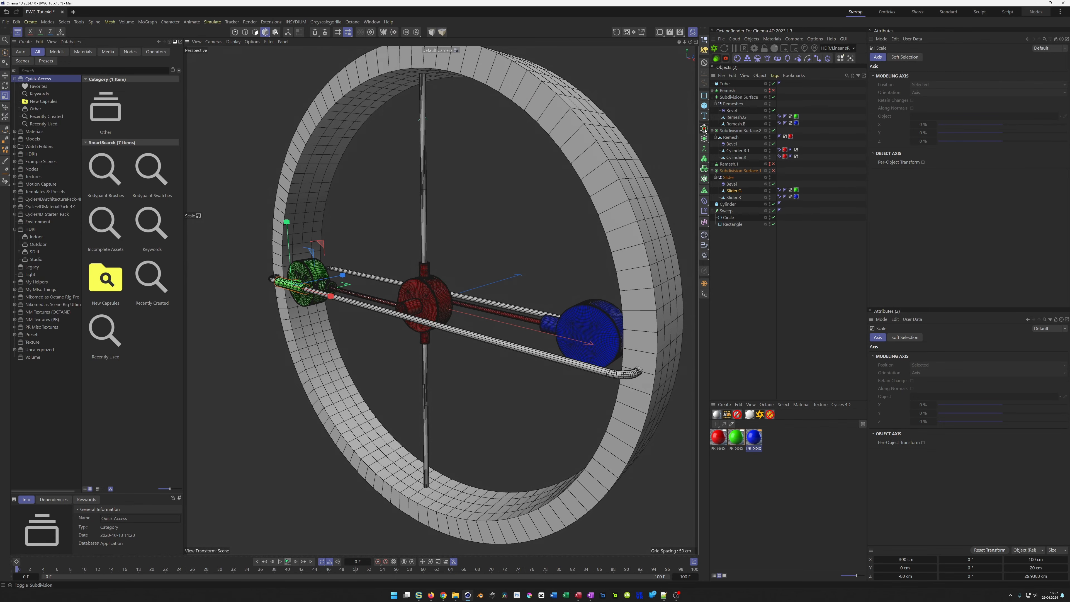
{"action": "left_click", "coordinate": [705, 131]}
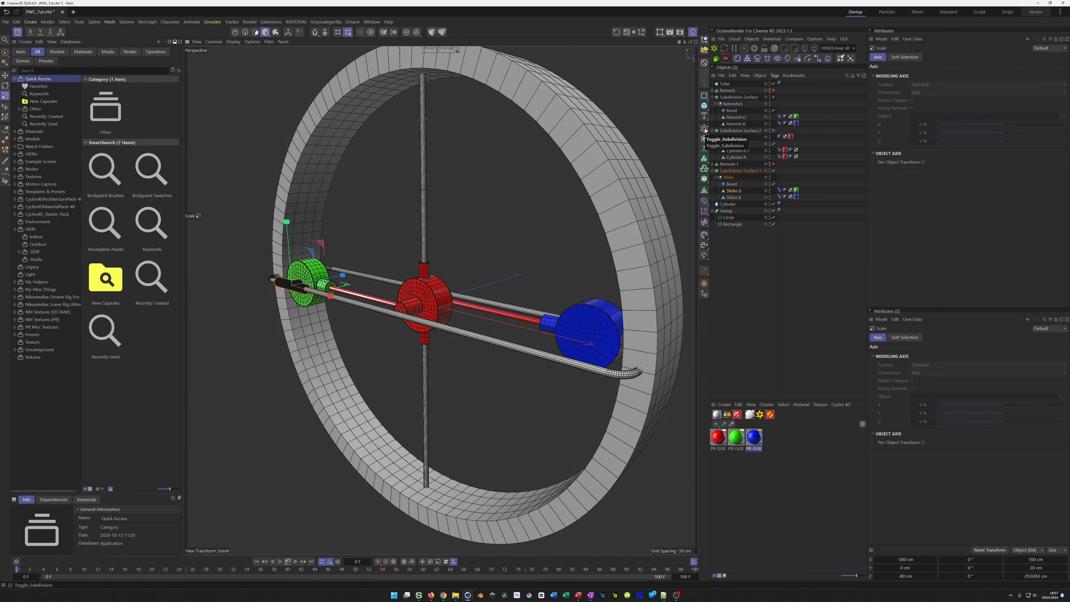
{"action": "left_click", "coordinate": [705, 130]}
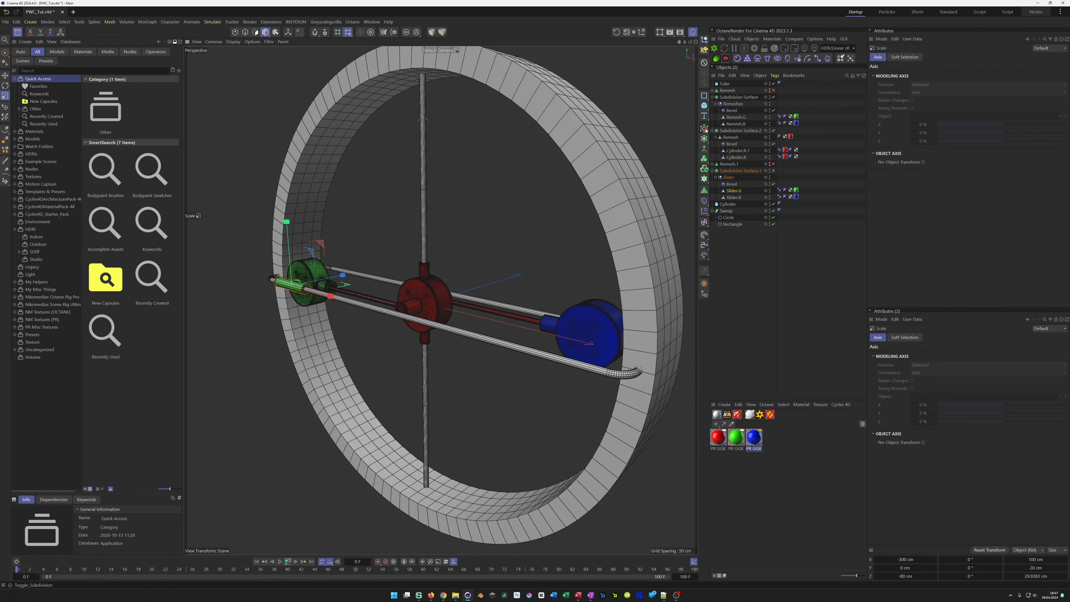
{"action": "left_click", "coordinate": [705, 130]}
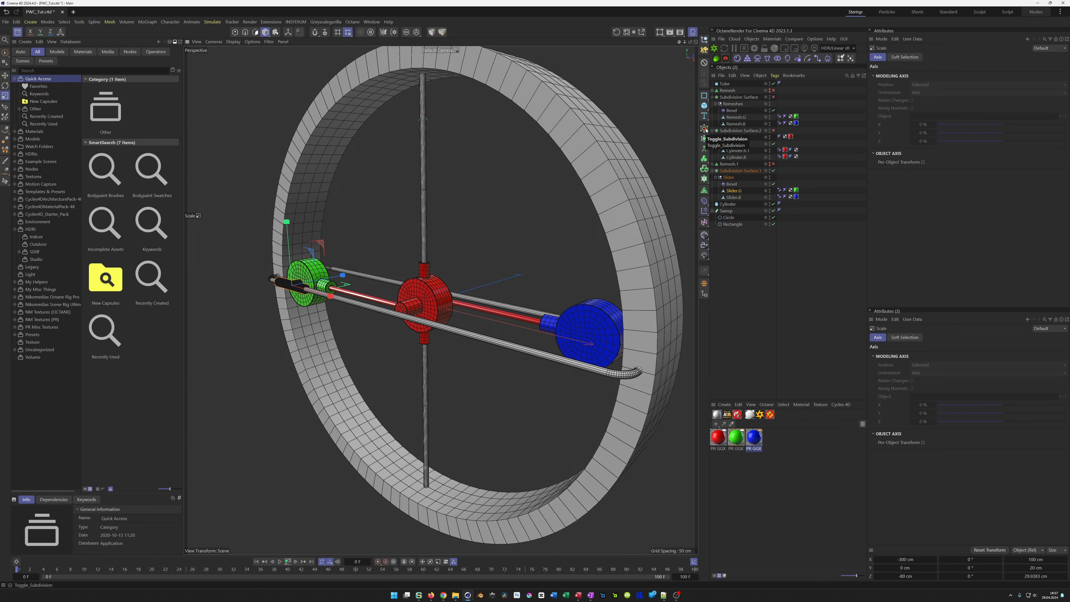
{"action": "left_click", "coordinate": [705, 130]}
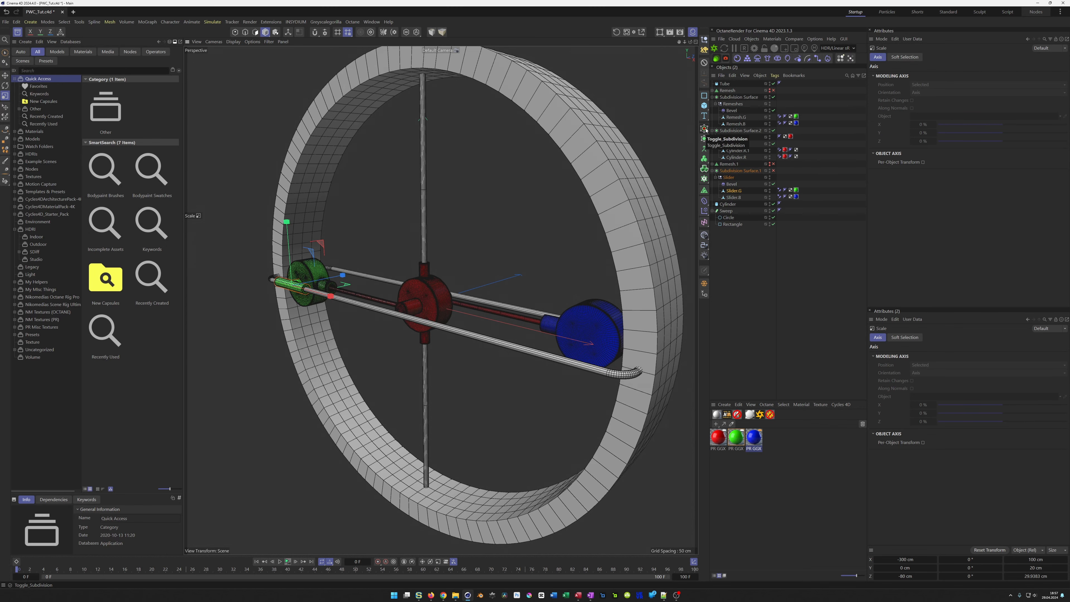
{"action": "left_click", "coordinate": [705, 131]}
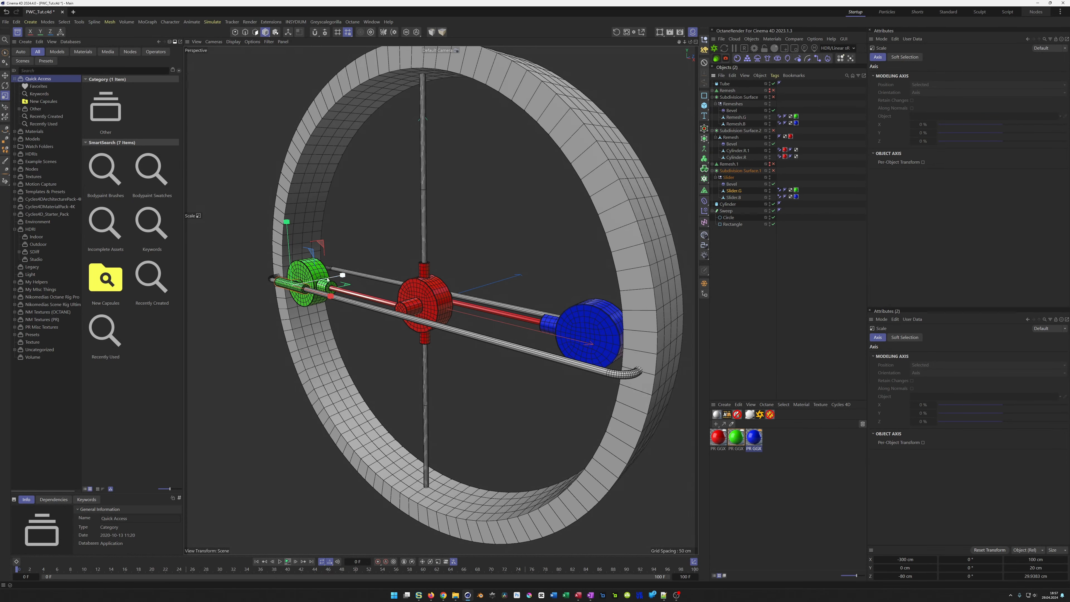
{"action": "left_click", "coordinate": [704, 133]}
{"action": "left_click", "coordinate": [704, 131]}
{"action": "left_click", "coordinate": [704, 131]}
{"action": "left_click", "coordinate": [703, 131]}
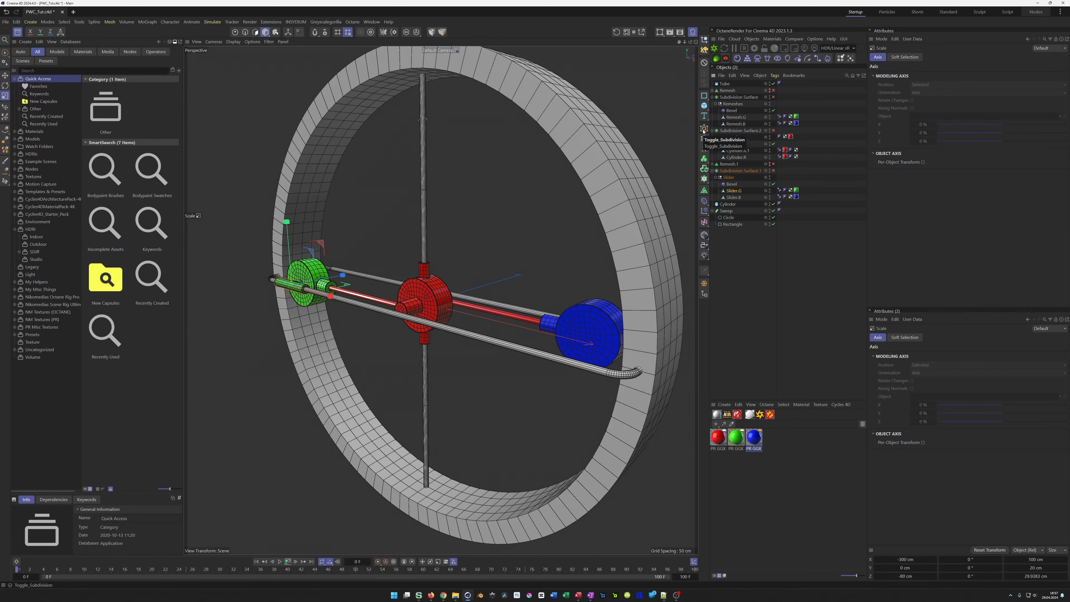
{"action": "key", "text": "ctrl+s"}
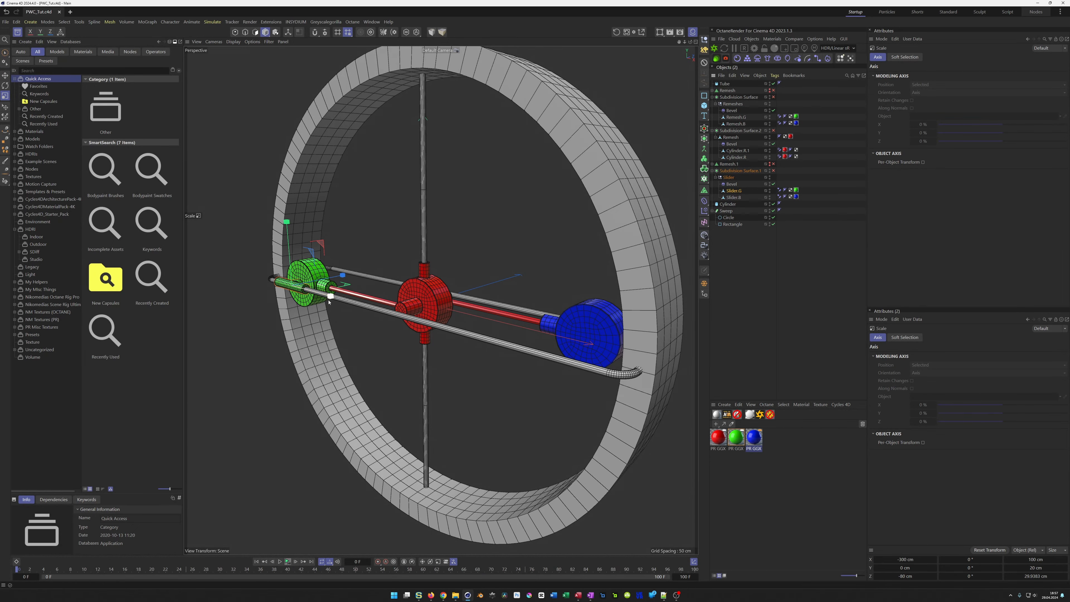
- Play the animation to examine the red slider's clearance at the bottom of the ring, and return to the first frame
{"action": "left_click_drag", "start_coordinate": [408, 295], "coordinate": [334, 292], "text": "alt"}
{"action": "mouse_move", "coordinate": [414, 287]}
{"action": "left_mouse_down", "text": "alt"}
{"action": "mouse_move", "coordinate": [313, 280]}
{"action": "mouse_move", "coordinate": [356, 280]}
{"action": "left_mouse_up", "text": "alt"}
{"action": "scroll", "coordinate": [360, 283], "scroll_direction": "up", "scroll_amount": 4}
{"action": "left_click_drag", "start_coordinate": [425, 290], "coordinate": [480, 289], "text": "alt"}
{"action": "middle_click_drag", "start_coordinate": [477, 290], "coordinate": [449, 297], "text": "alt"}
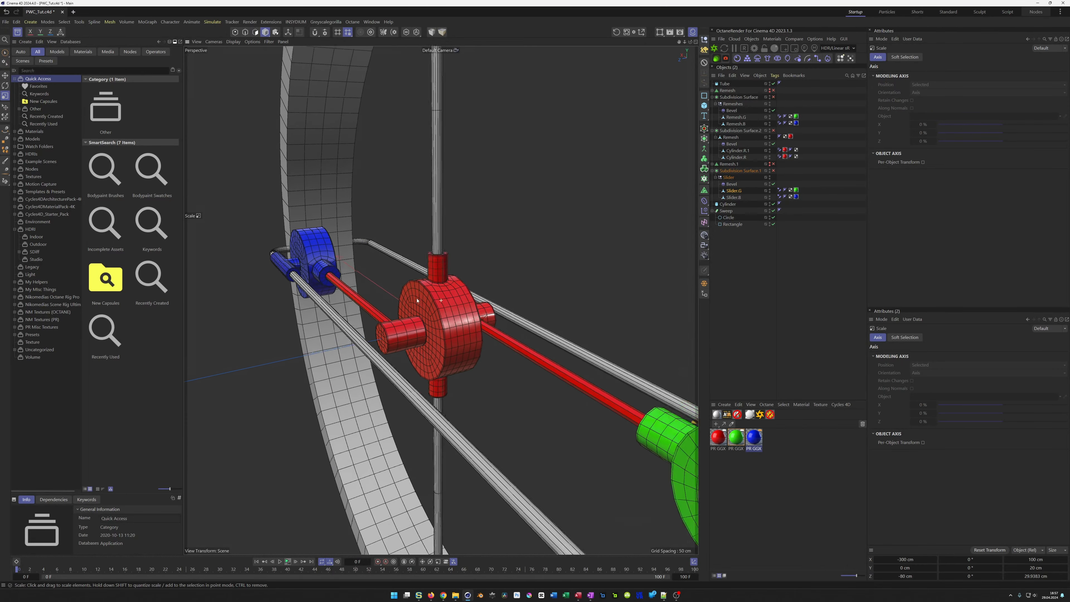
{"action": "scroll", "coordinate": [442, 300], "scroll_direction": "down", "scroll_amount": 6}
{"action": "left_click_drag", "start_coordinate": [440, 337], "coordinate": [405, 347], "text": "alt"}
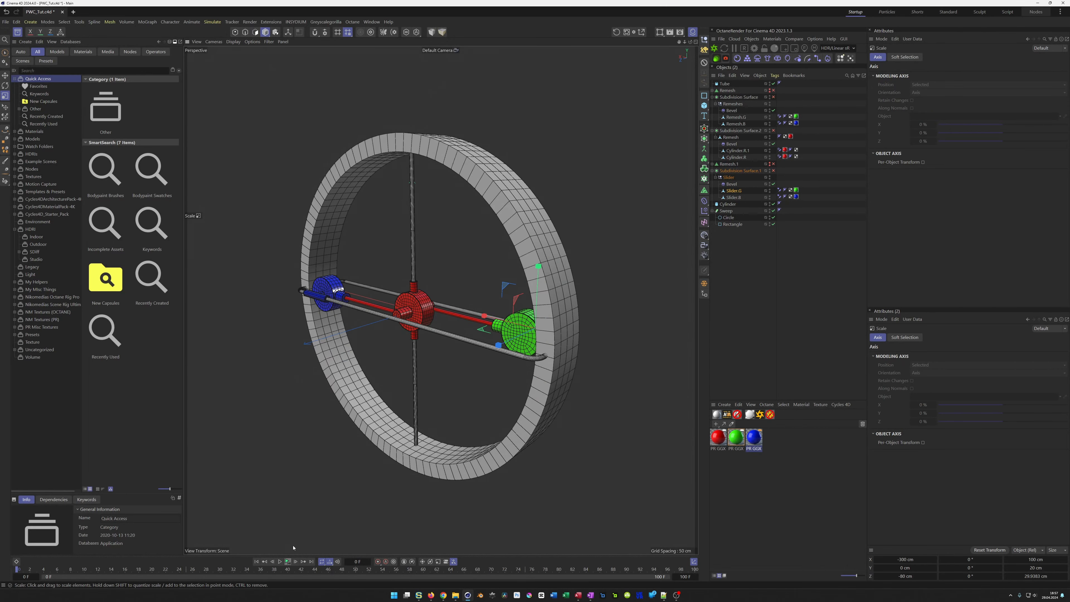
{"action": "left_click", "coordinate": [287, 561]}
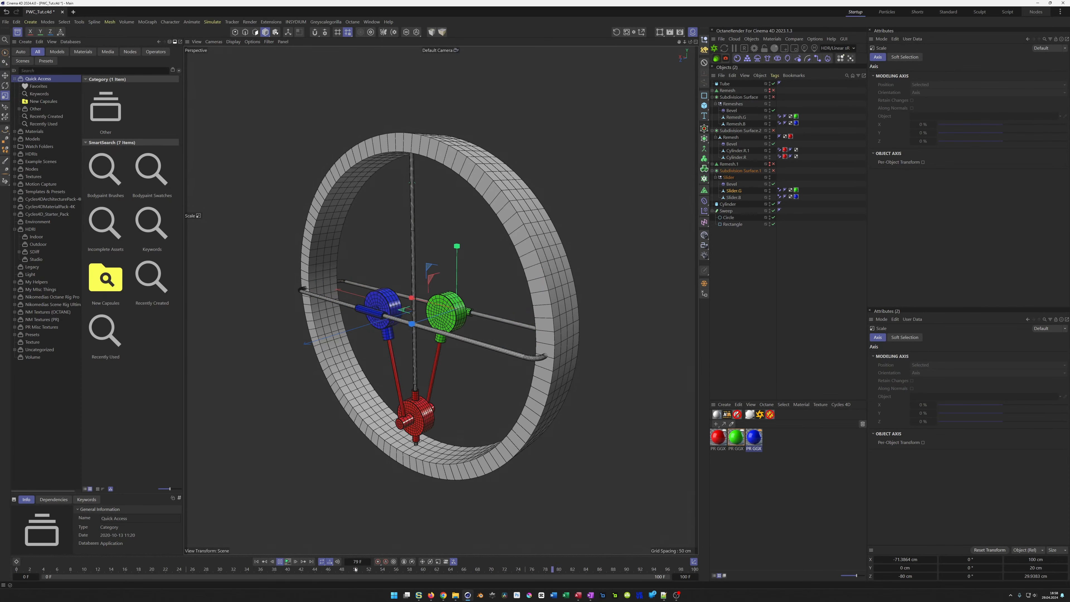
{"action": "scroll", "coordinate": [418, 458], "scroll_direction": "up", "scroll_amount": 6}
{"action": "left_click_drag", "start_coordinate": [418, 457], "coordinate": [416, 447], "text": "alt"}
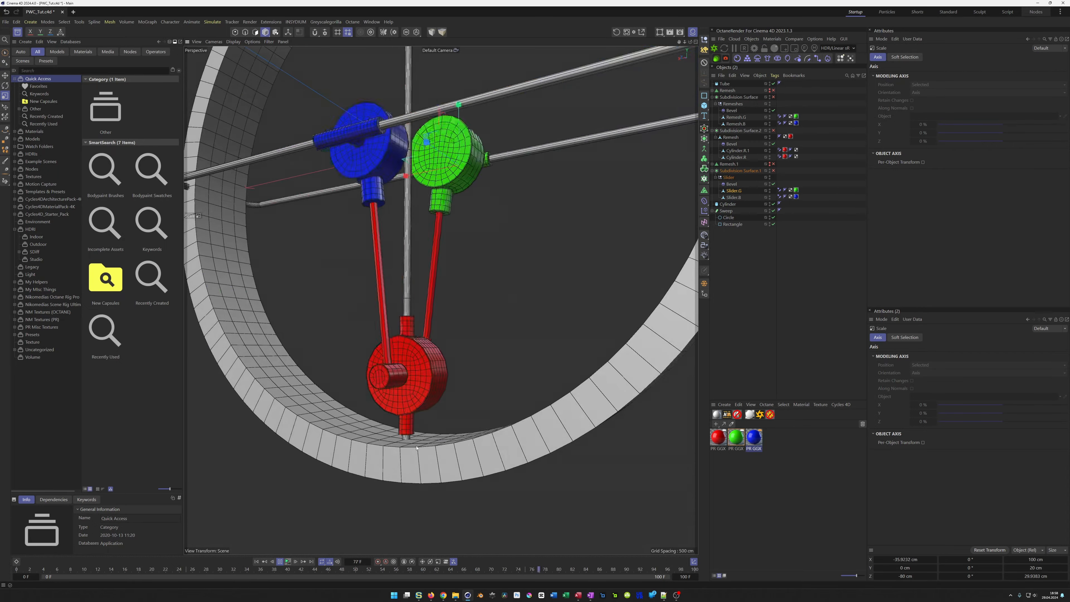
{"action": "left_click", "coordinate": [280, 562]}
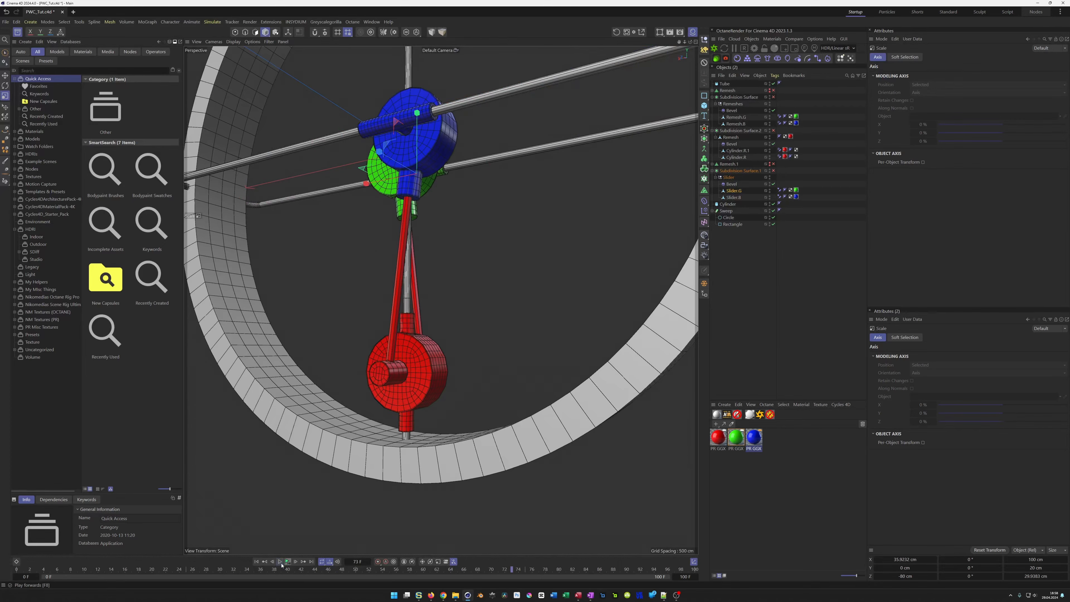
{"action": "left_click", "coordinate": [257, 562]}
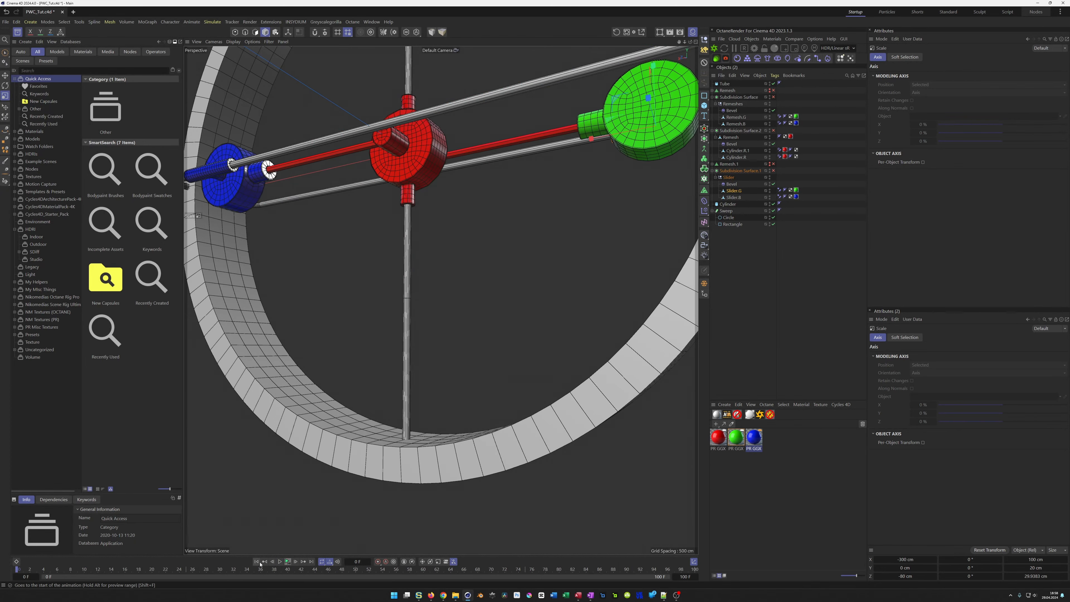
- Show the mechanism in the Front view and move the Tube directly above the Cylinder in the object hierarchy
{"action": "right_click_drag", "start_coordinate": [389, 488], "coordinate": [314, 491], "text": "alt"}
{"action": "middle_click", "coordinate": [314, 492]}
{"action": "middle_click", "coordinate": [523, 426]}
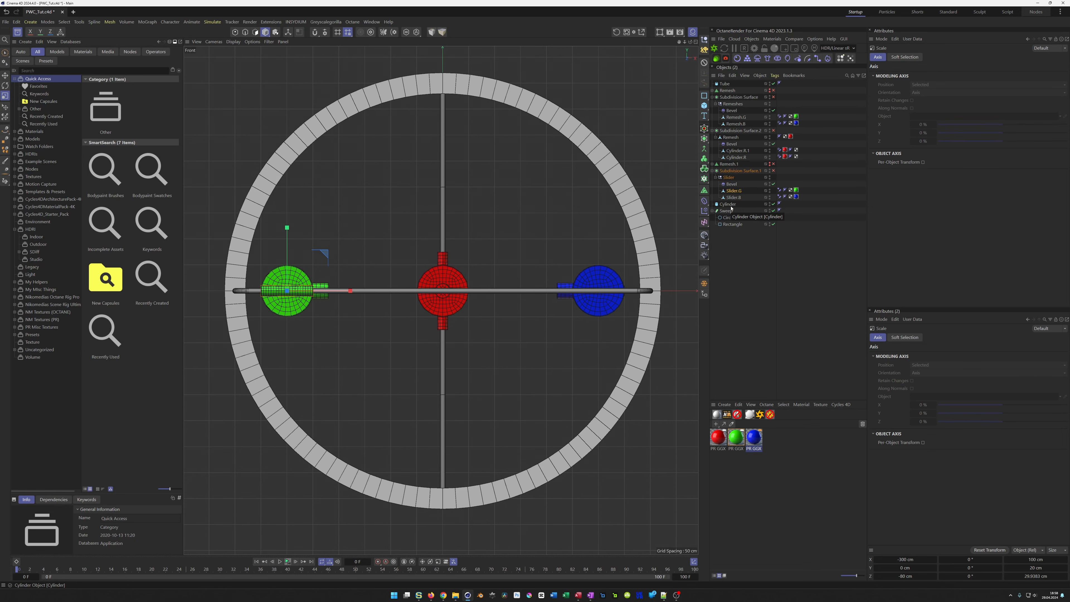
{"action": "left_click_drag", "start_coordinate": [724, 83], "coordinate": [721, 204]}
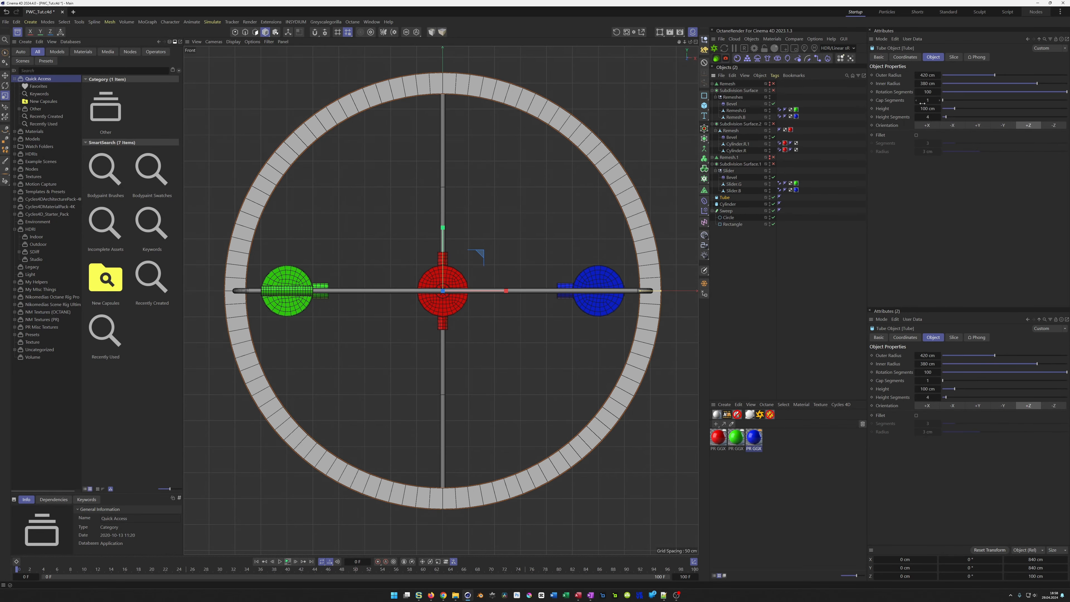
- Enlarge the Tube ring by setting its outer radius to 440 cm and its inner radius to 400 cm
{"action": "left_click", "coordinate": [928, 83]}
{"action": "key", "text": "shift+Tab"}
{"action": "type", "text": "440"}
{"action": "key", "text": "Return"}
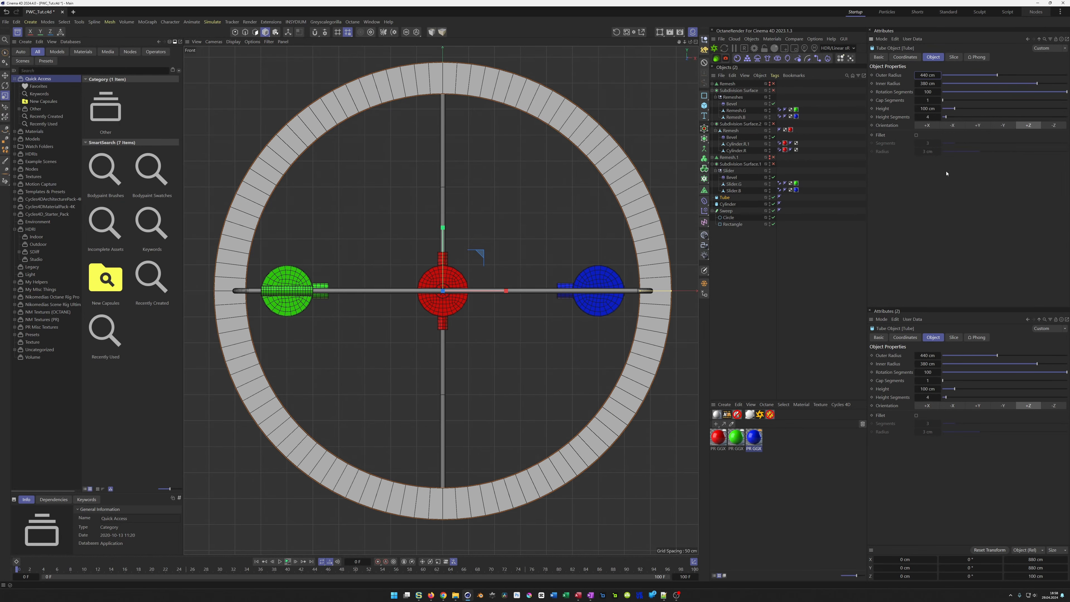
{"action": "key", "text": "Tab"}
{"action": "type", "text": "400"}
{"action": "key", "text": "Return"}
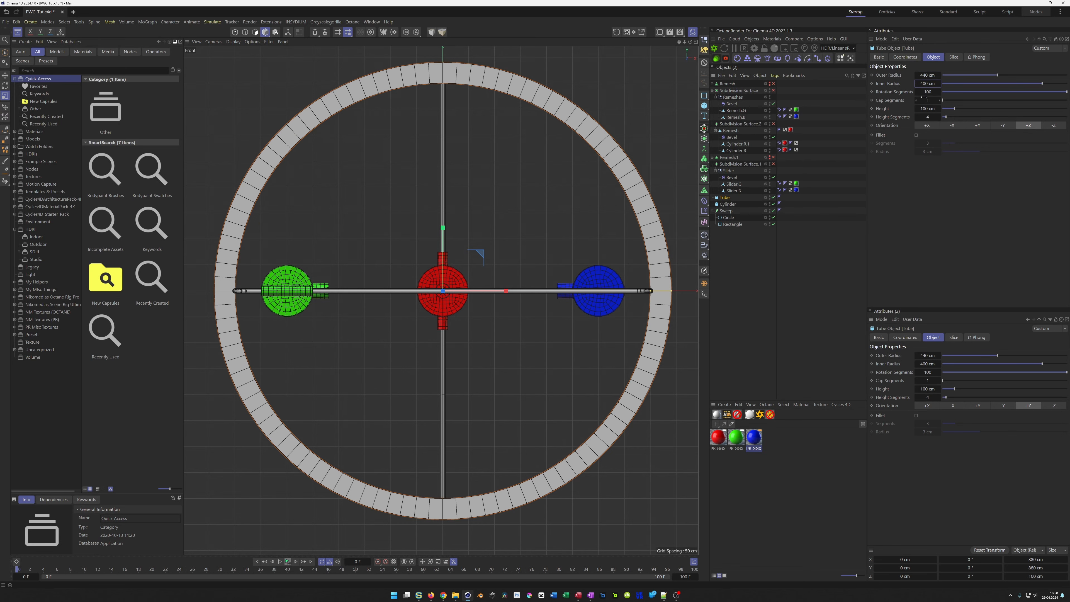
- Set the width of the rail's Rectangle path to 840 cm so the rail spans the enlarged ring
{"action": "left_click", "coordinate": [733, 224]}
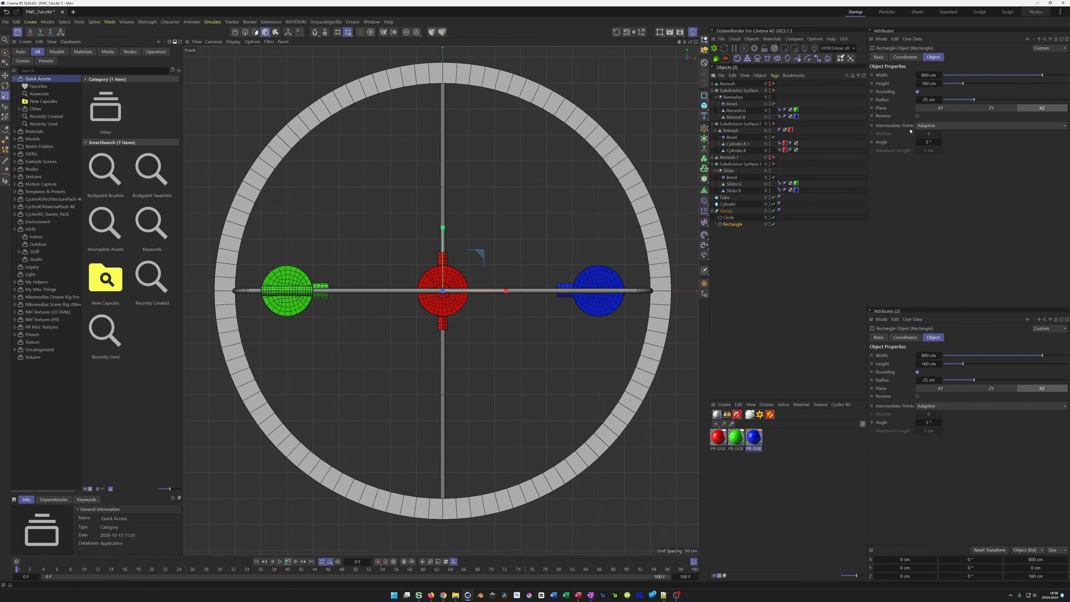
{"action": "left_click", "coordinate": [930, 76]}
{"action": "type", "text": "0"}
{"action": "key", "text": "Return"}
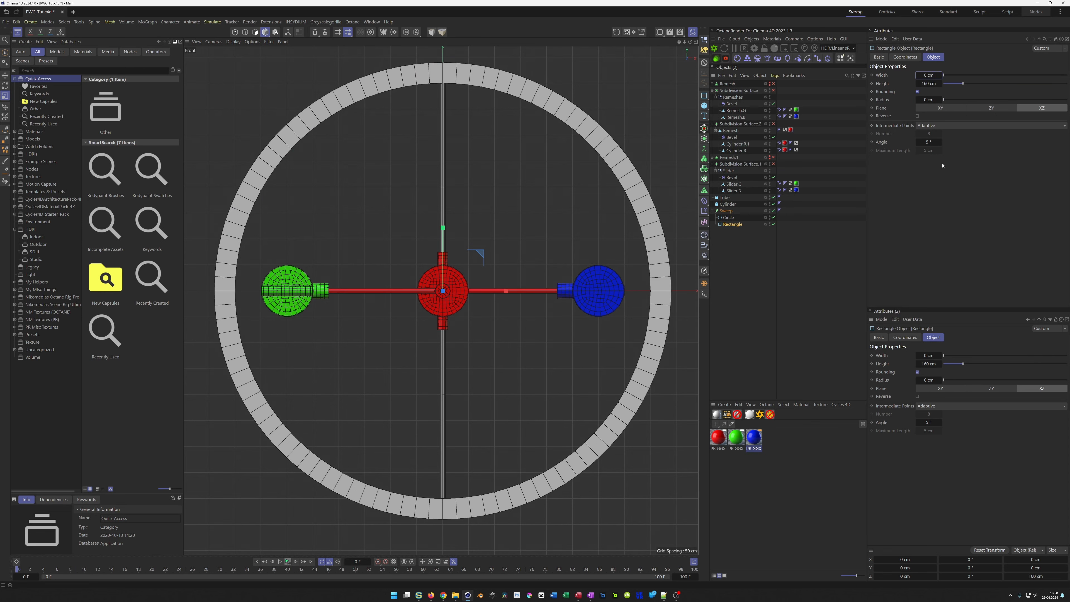
{"action": "left_click", "coordinate": [930, 76]}
{"action": "type", "text": "840"}
{"action": "key", "text": "Return"}
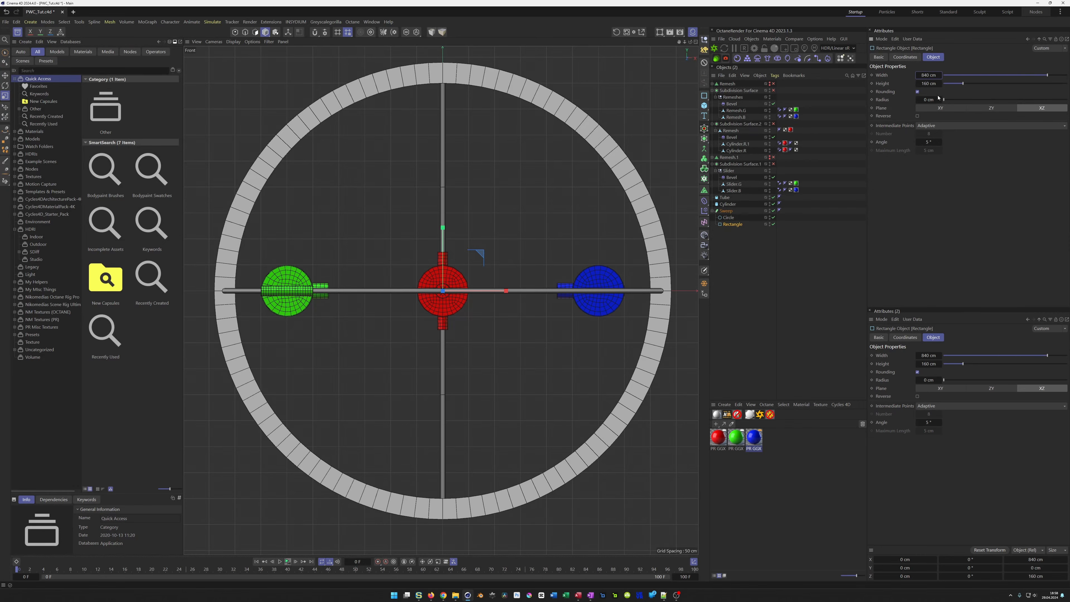
- Play the animation in the Perspective view, examine the vertical rod's lower end and the slider clearance, and return to the first frame
{"action": "middle_click", "coordinate": [525, 333]}
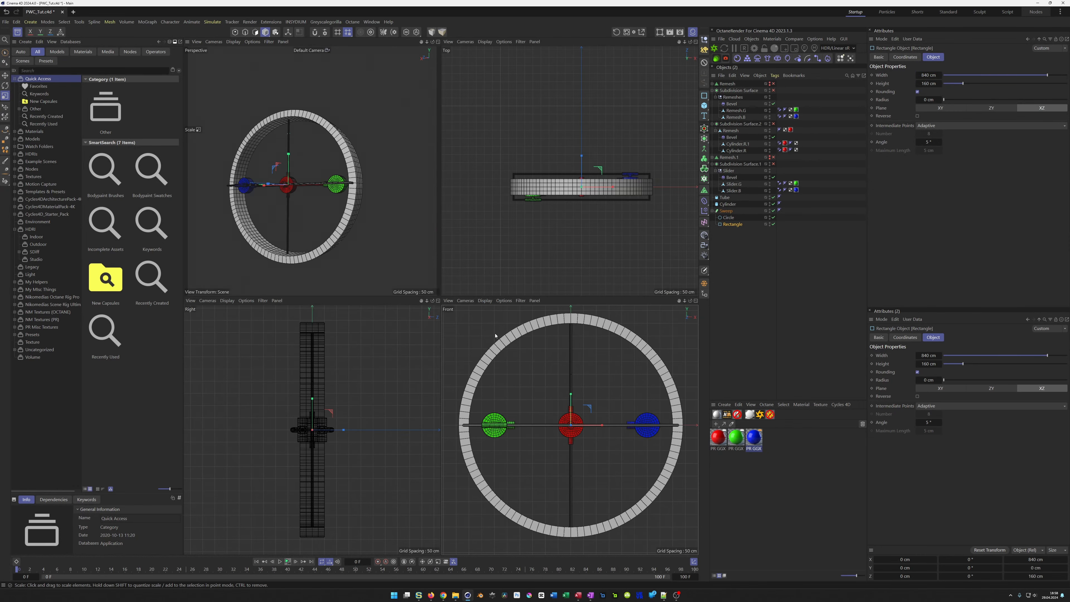
{"action": "middle_click", "coordinate": [370, 258]}
{"action": "mouse_move", "coordinate": [440, 300]}
{"action": "left_mouse_down", "text": "alt"}
{"action": "mouse_move", "coordinate": [463, 303]}
{"action": "mouse_move", "coordinate": [461, 287]}
{"action": "mouse_move", "coordinate": [457, 351]}
{"action": "left_mouse_up", "text": "alt"}
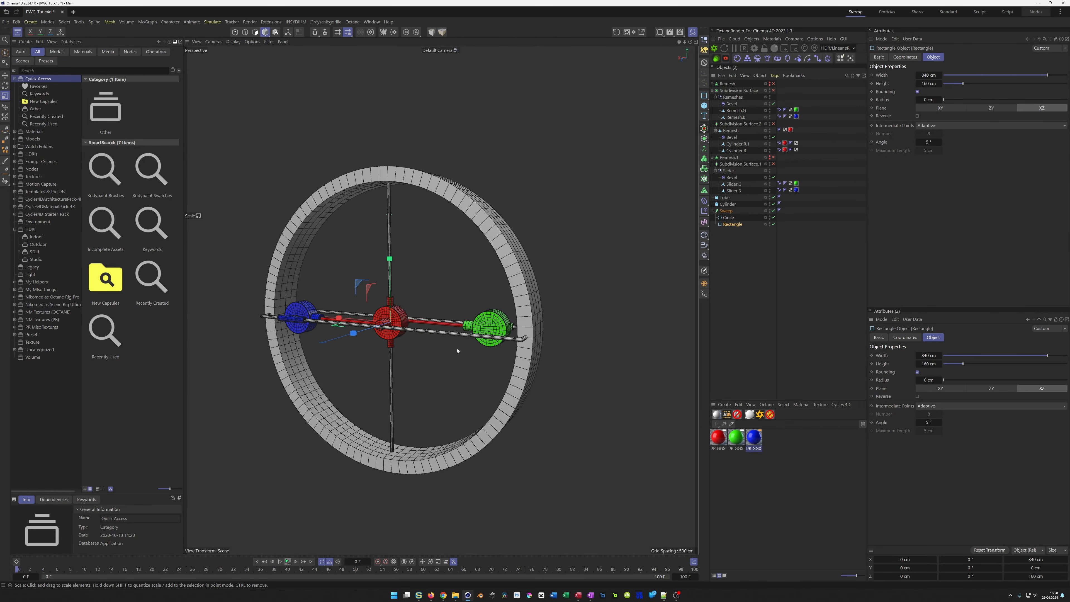
{"action": "left_click", "coordinate": [288, 562]}
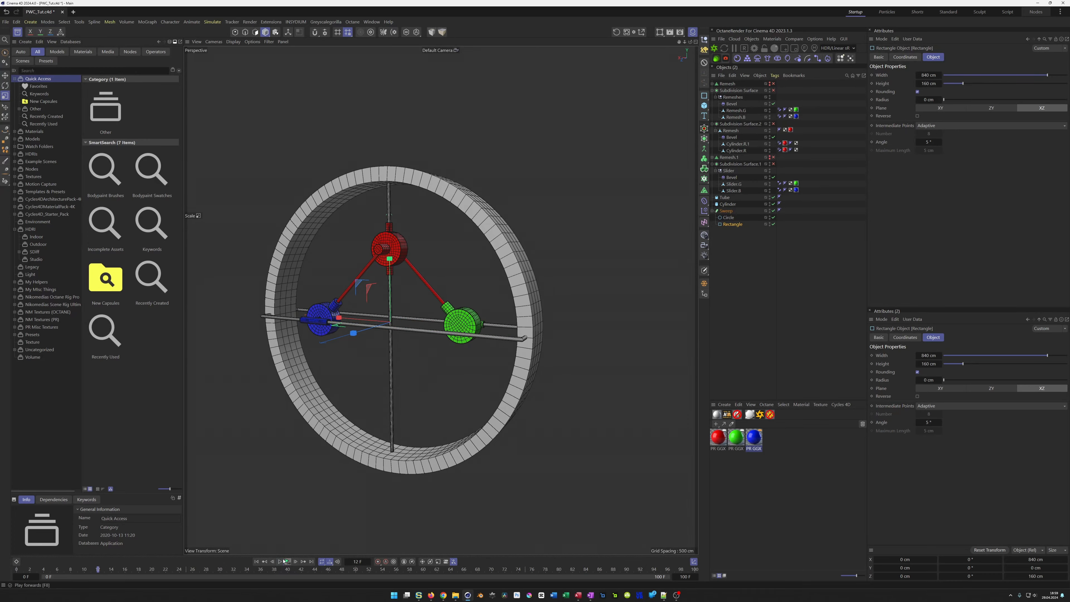
{"action": "scroll", "coordinate": [394, 451], "scroll_direction": "up", "scroll_amount": 6}
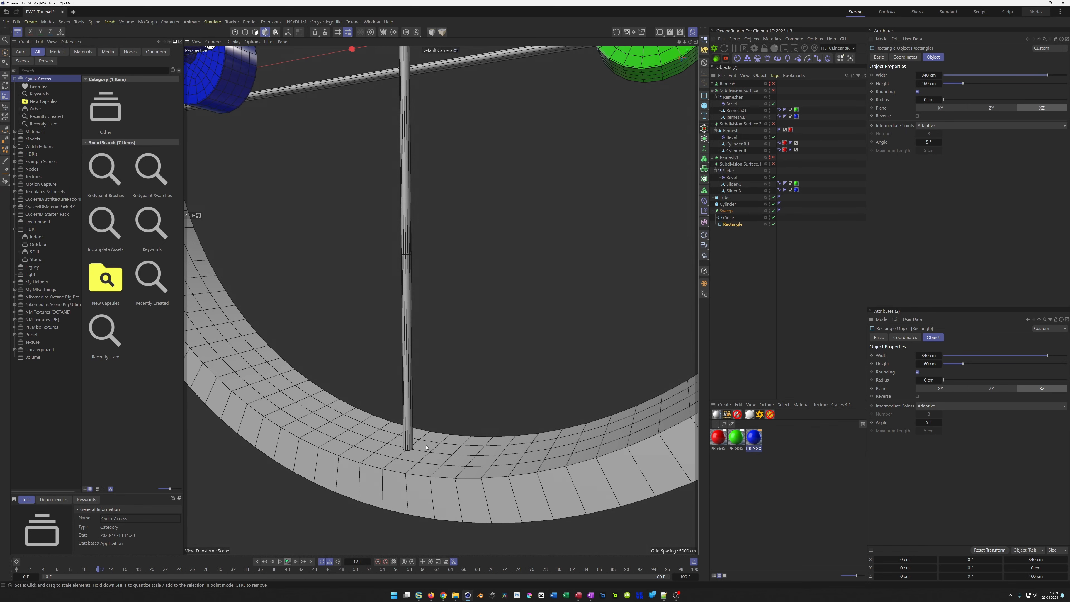
{"action": "scroll", "coordinate": [422, 446], "scroll_direction": "down", "scroll_amount": 8}
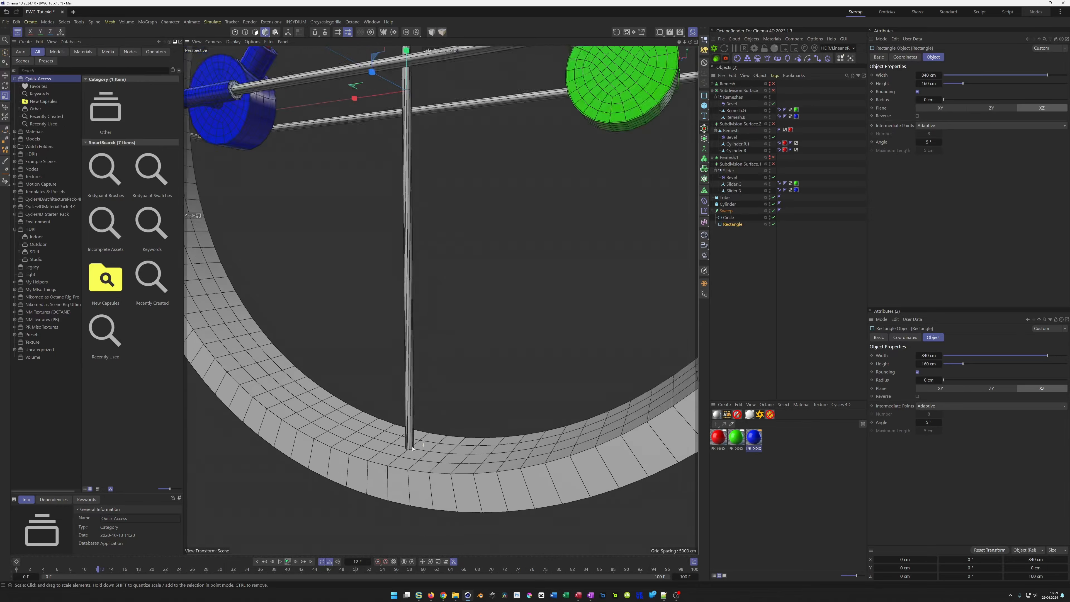
{"action": "left_click_drag", "start_coordinate": [420, 447], "coordinate": [453, 379], "text": "alt"}
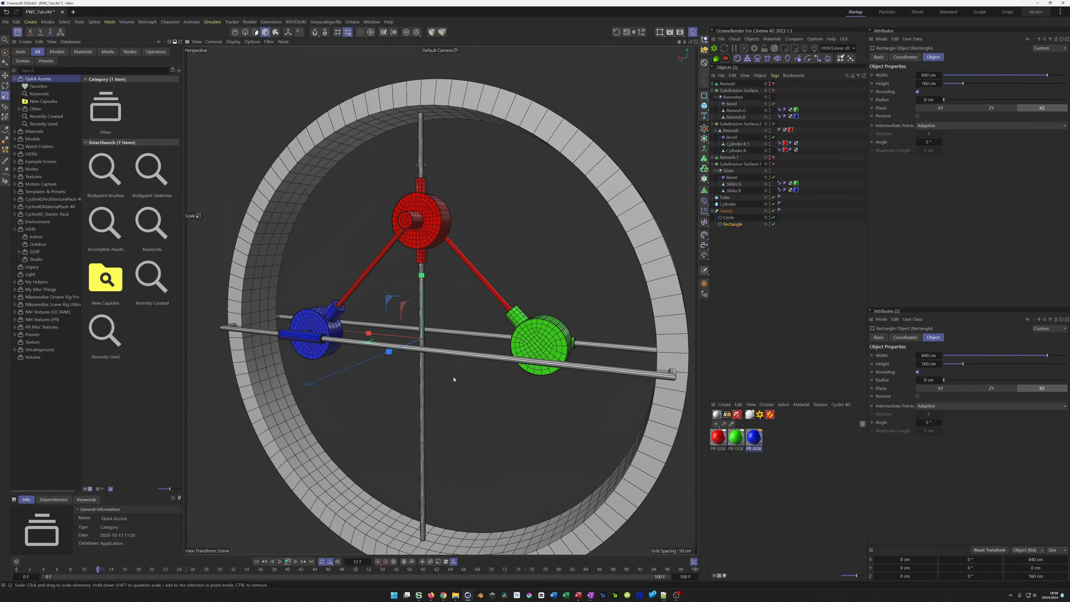
{"action": "left_click", "coordinate": [256, 561]}
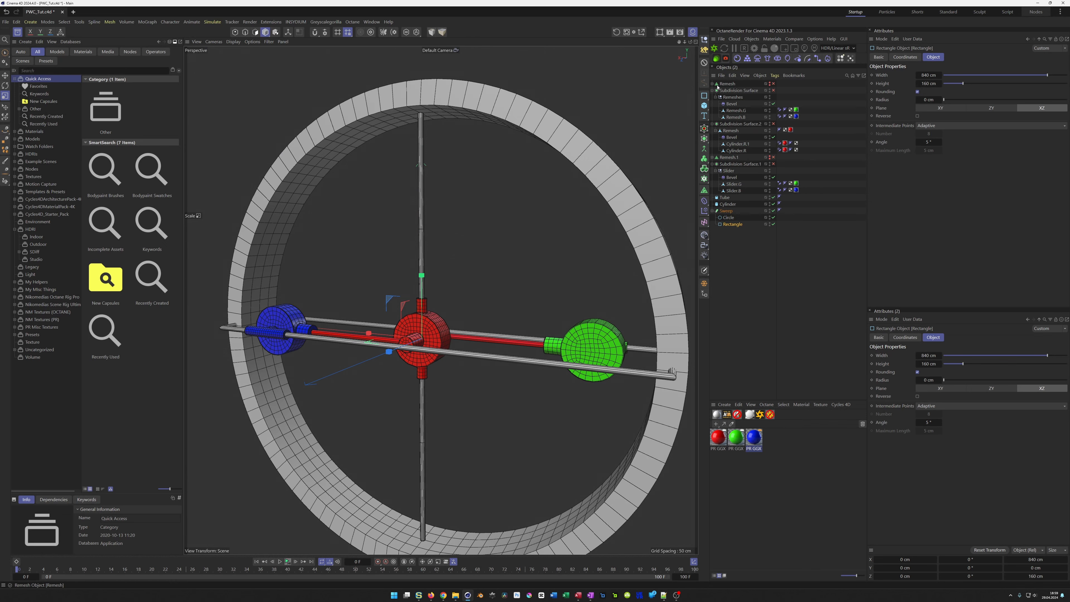
- Add a Cylinder primitive with a radius of 15 cm and a height of 50 cm
{"action": "left_click", "coordinate": [704, 105]}
{"action": "left_click", "coordinate": [766, 114]}
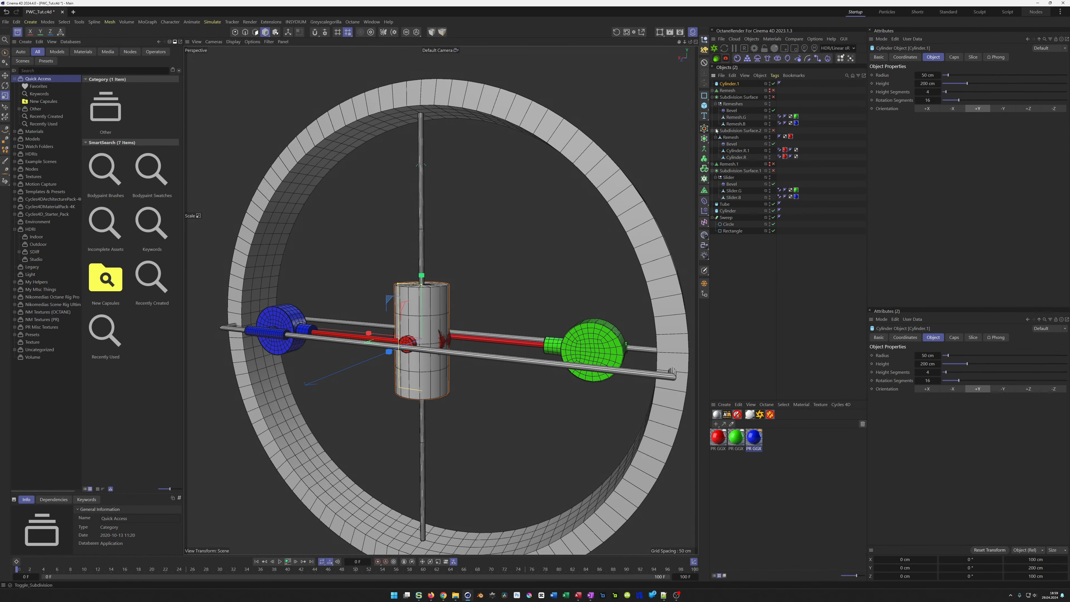
{"action": "left_click", "coordinate": [928, 76]}
{"action": "type", "text": "15"}
{"action": "key", "text": "Tab"}
{"action": "type", "text": "50"}
{"action": "key", "text": "Return"}
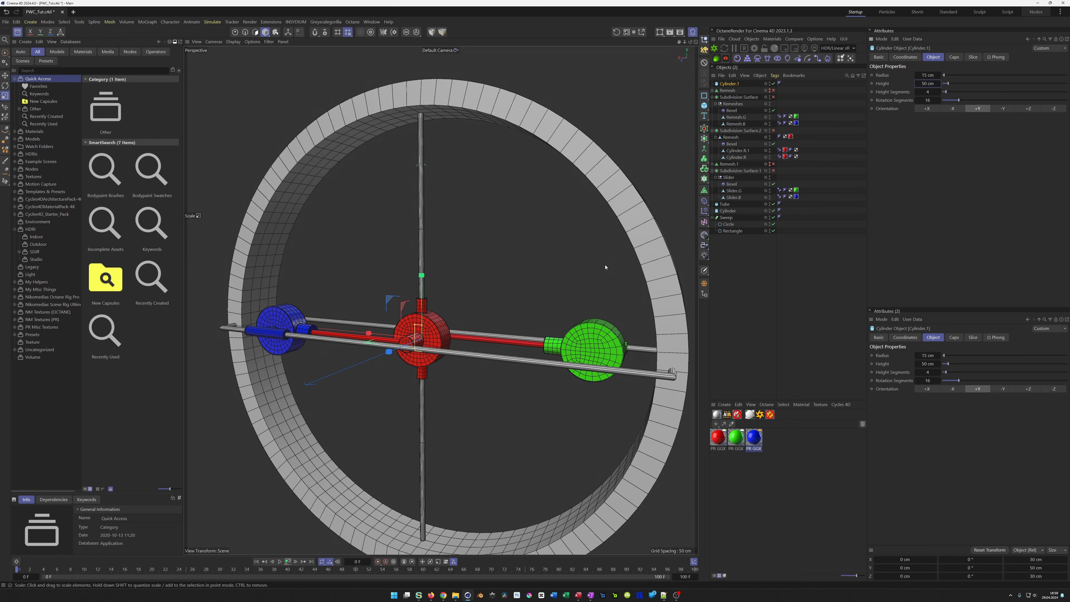
- Raise the new cylinder to 400 cm in Y at the ring's upper inner edge and place it last in the object hierarchy
{"action": "key", "text": "e"}
{"action": "middle_click", "coordinate": [592, 298]}
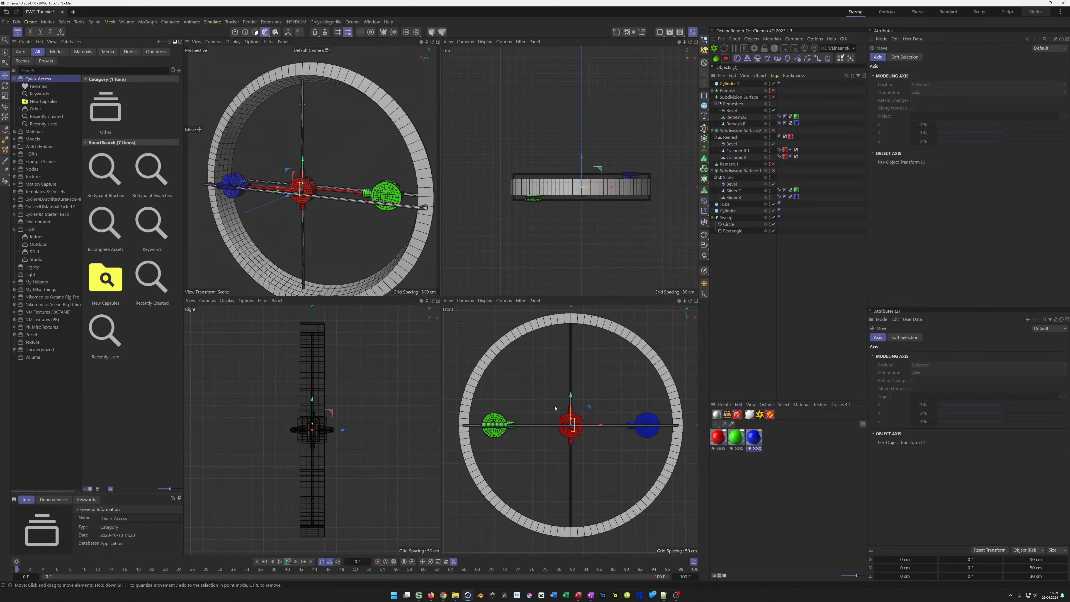
{"action": "middle_click", "coordinate": [555, 408]}
{"action": "left_click_drag", "start_coordinate": [443, 217], "coordinate": [445, 23]}
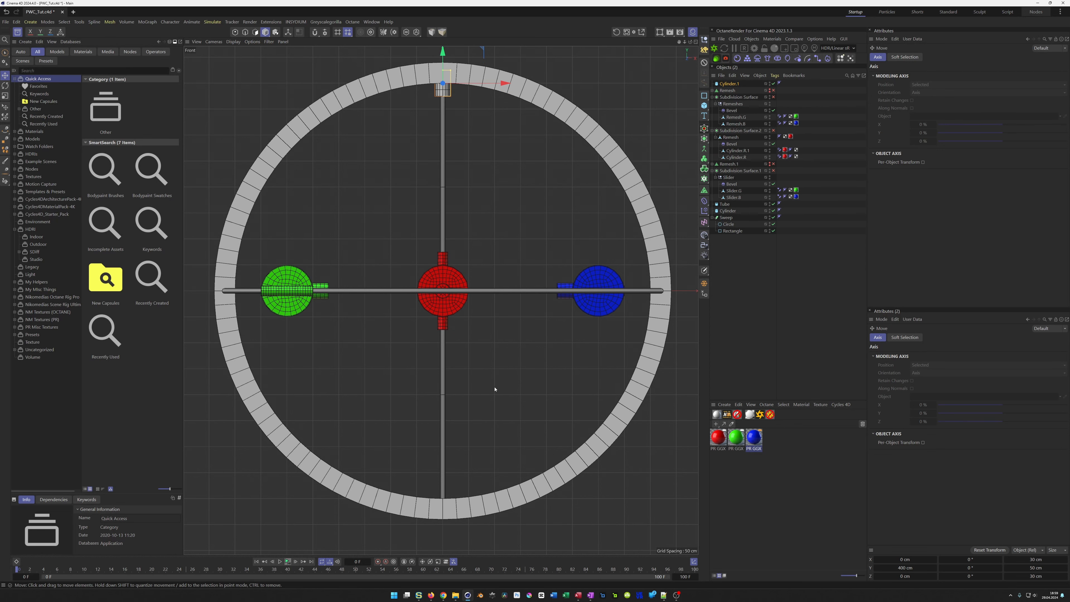
{"action": "left_click_drag", "start_coordinate": [729, 84], "coordinate": [739, 265]}
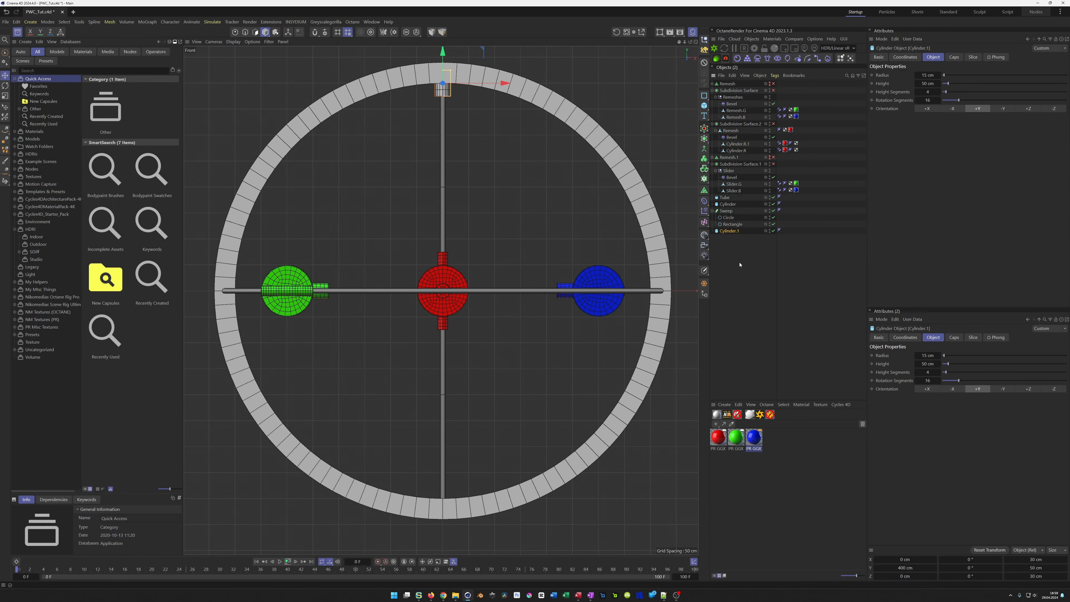
- Add a Symmetry generator above the short cylinder, turn X off, set Y to "+ to -", and nest the cylinder inside it
{"action": "left_click", "coordinate": [704, 140]}
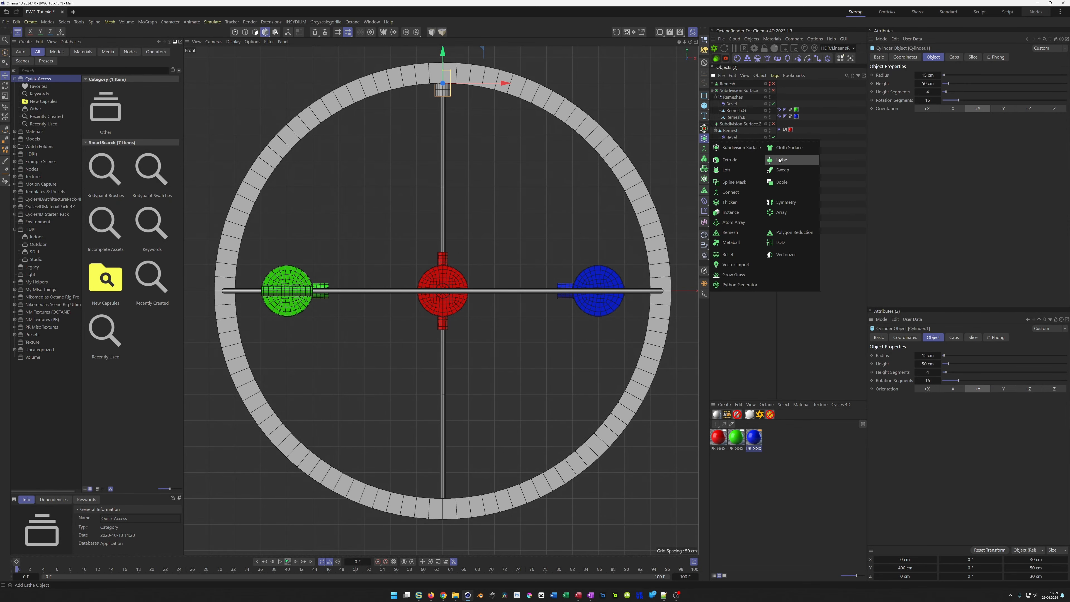
{"action": "left_click", "coordinate": [784, 203]}
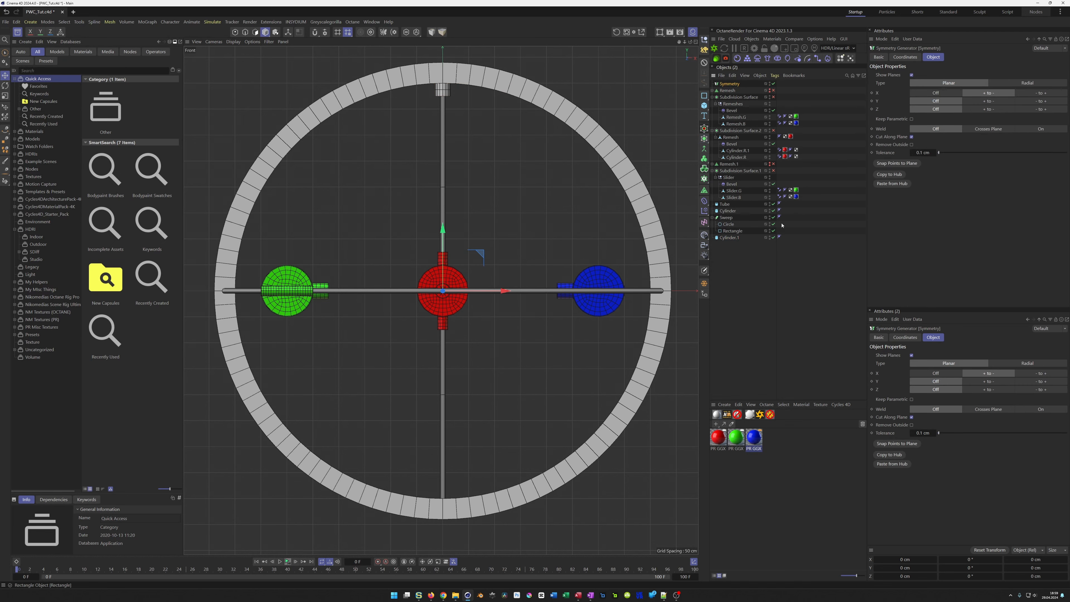
{"action": "left_click_drag", "start_coordinate": [730, 84], "coordinate": [730, 235]}
{"action": "left_click", "coordinate": [731, 238]}
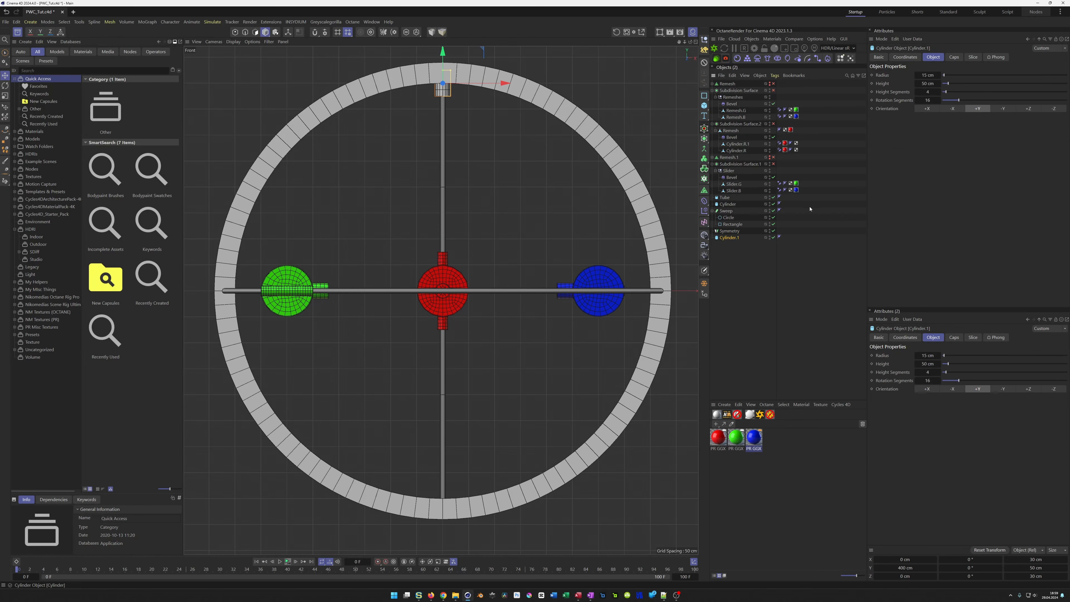
{"action": "left_click", "coordinate": [942, 95]}
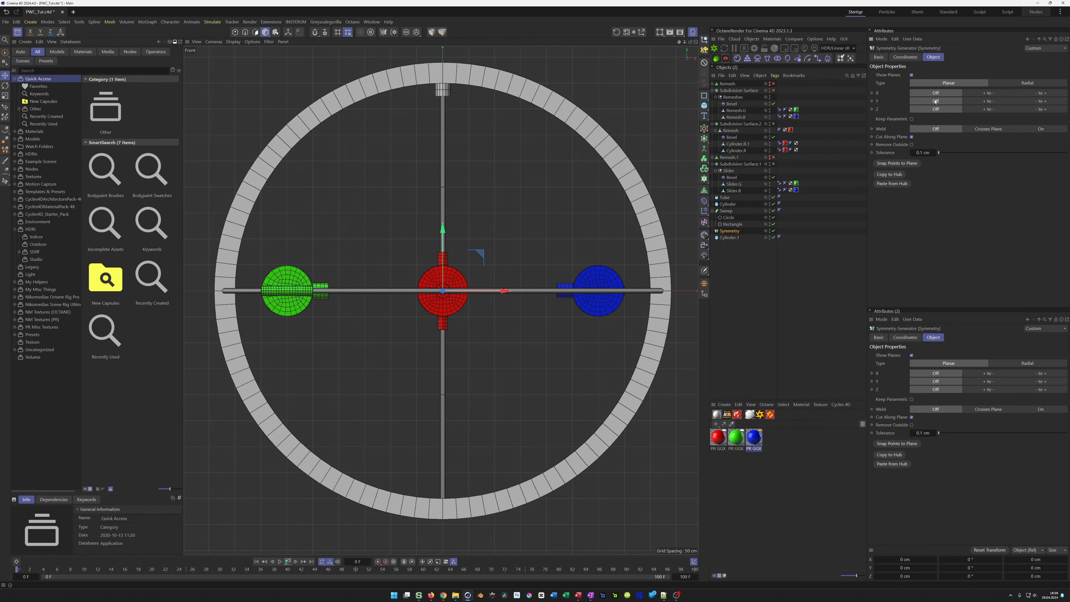
{"action": "left_click", "coordinate": [983, 103]}
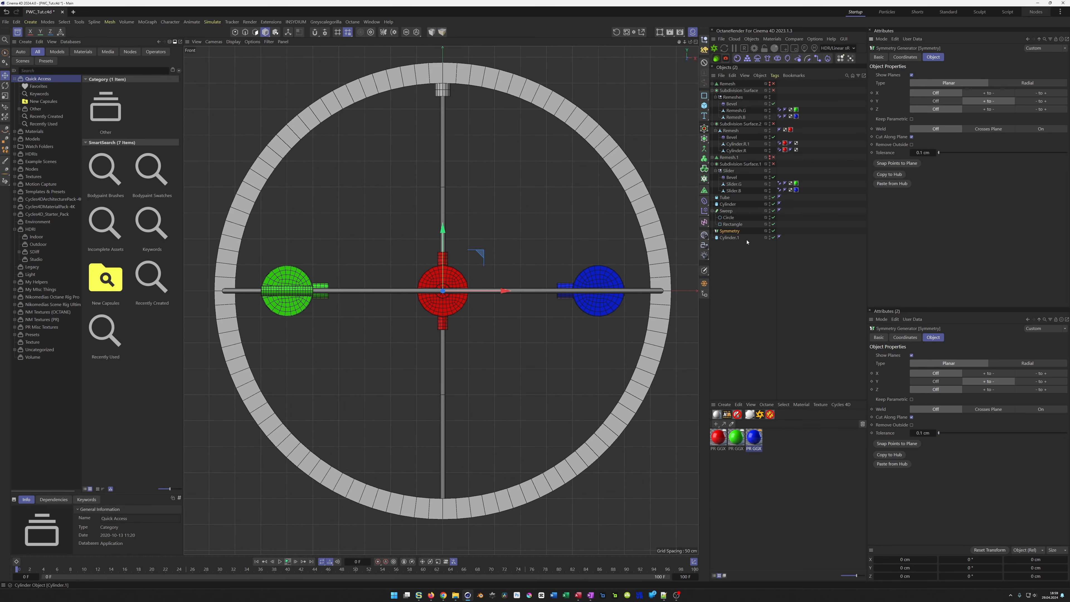
{"action": "left_click_drag", "start_coordinate": [724, 238], "coordinate": [730, 232]}
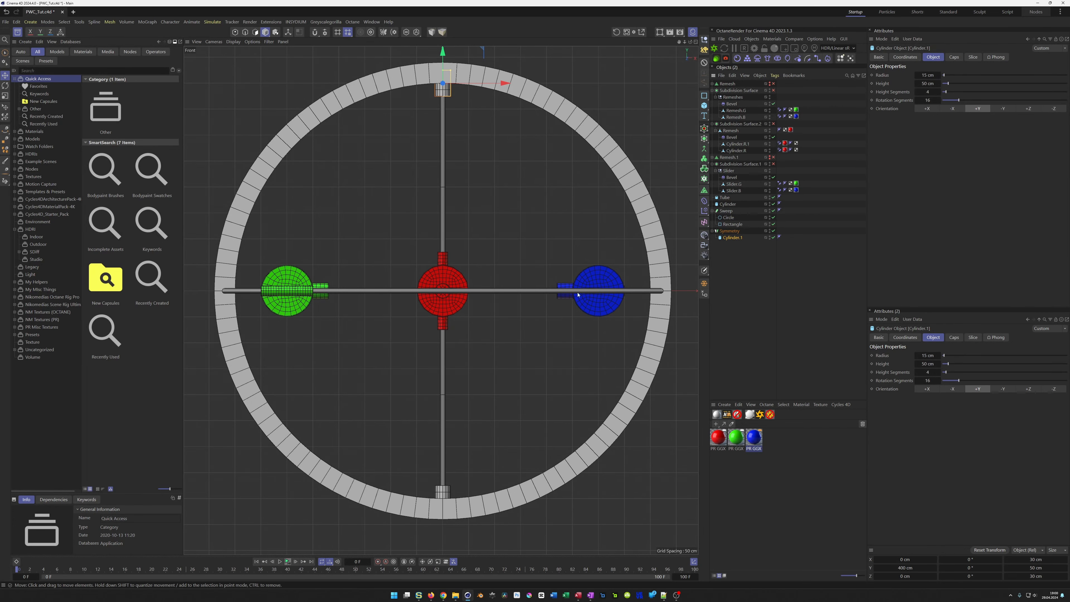
- Move the Tube directly above the Symmetry in the hierarchy and wrap it in a Volume Builder inside a Volume Mesher
{"action": "middle_click", "coordinate": [453, 339]}
{"action": "middle_click", "coordinate": [337, 229]}
{"action": "left_click_drag", "start_coordinate": [457, 316], "coordinate": [389, 343], "text": "alt"}
{"action": "scroll", "coordinate": [411, 330], "scroll_direction": "down", "scroll_amount": 3}
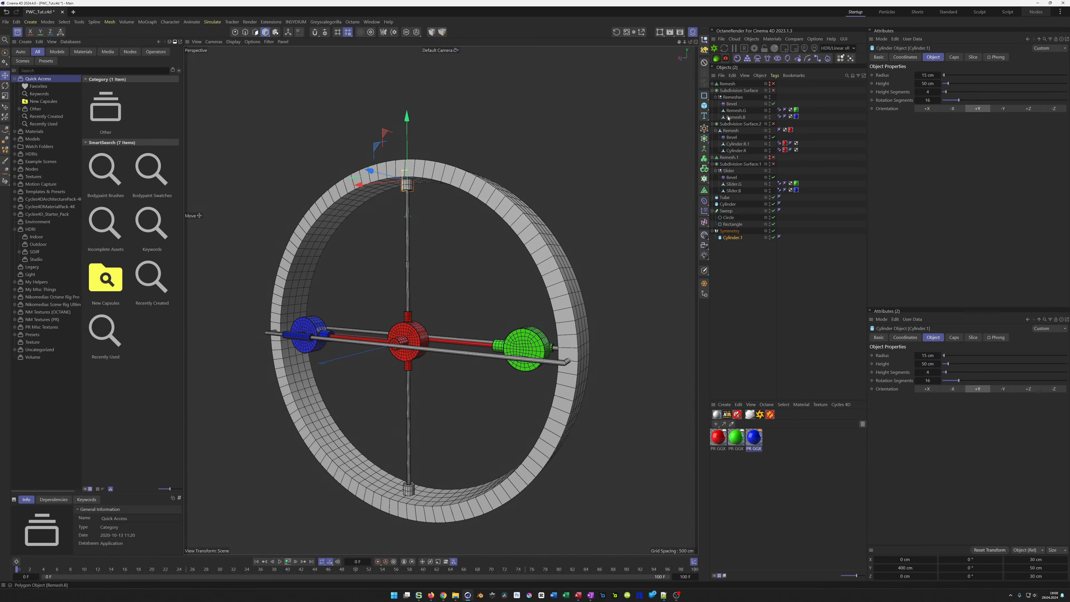
{"action": "left_click", "coordinate": [724, 197]}
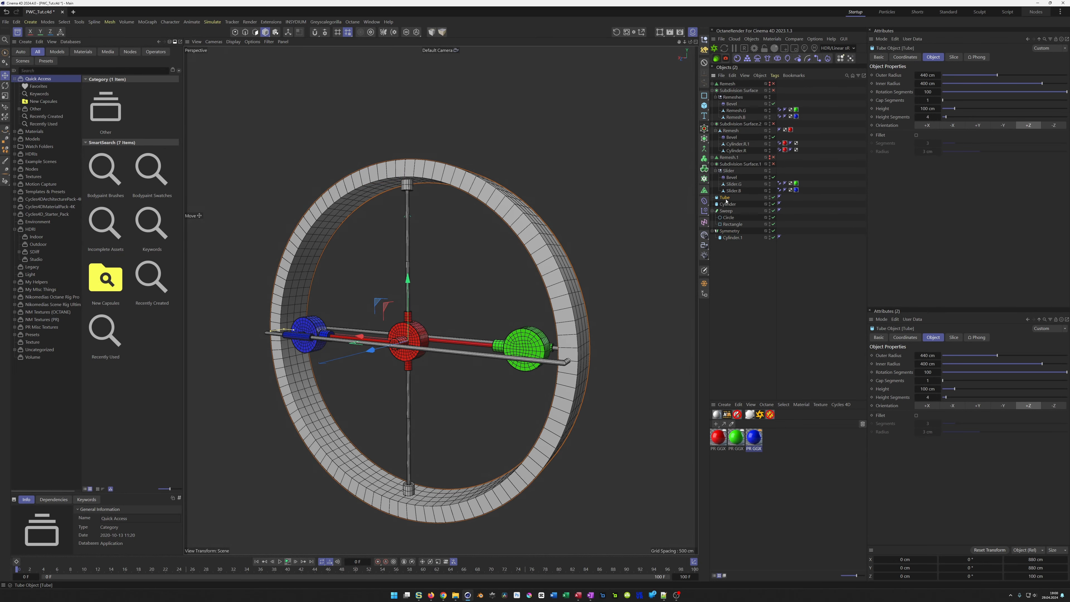
{"action": "left_click_drag", "start_coordinate": [726, 199], "coordinate": [723, 227]}
{"action": "left_click", "coordinate": [704, 171]}
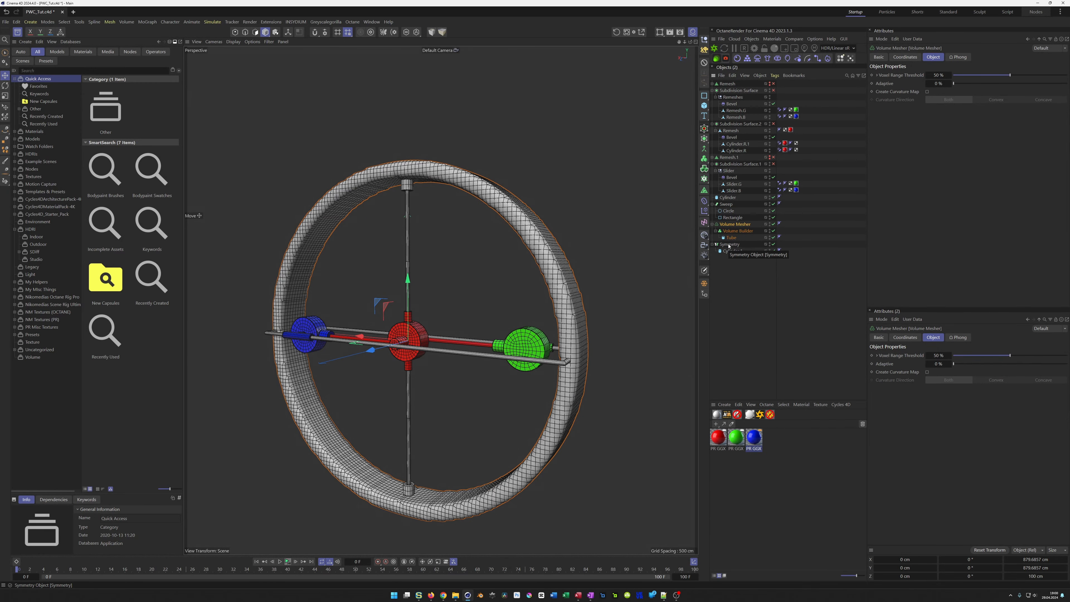
- Set the Volume Builder's voxel size to 2 cm and nest the Symmetry inside it below the Tube
{"action": "left_click", "coordinate": [737, 231]}
{"action": "double_click", "coordinate": [916, 83]}
{"action": "type", "text": "2"}
{"action": "key", "text": "Return"}
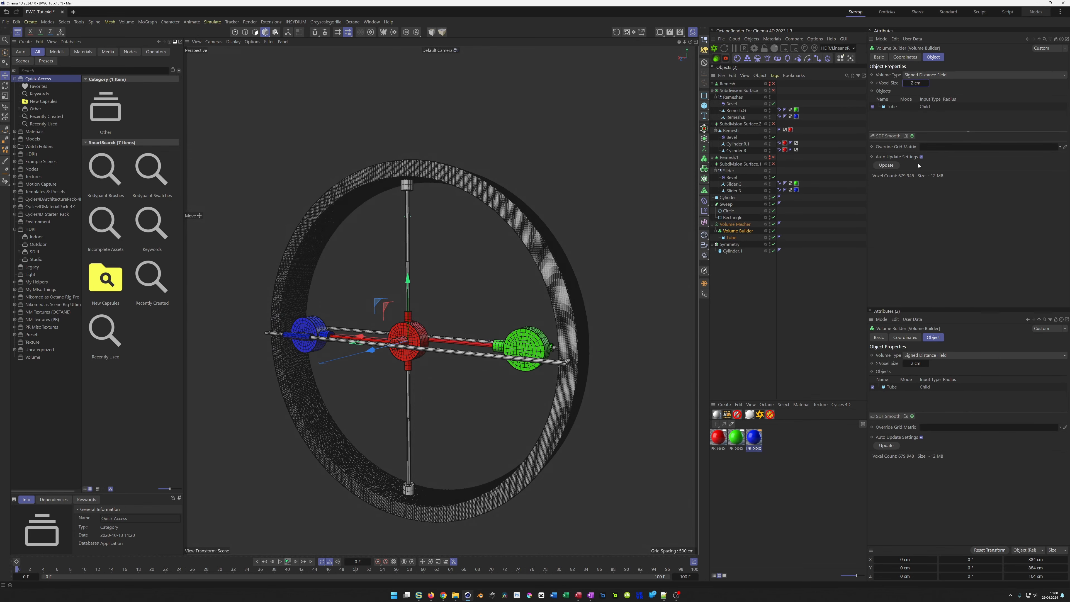
{"action": "left_click_drag", "start_coordinate": [730, 244], "coordinate": [736, 242]}
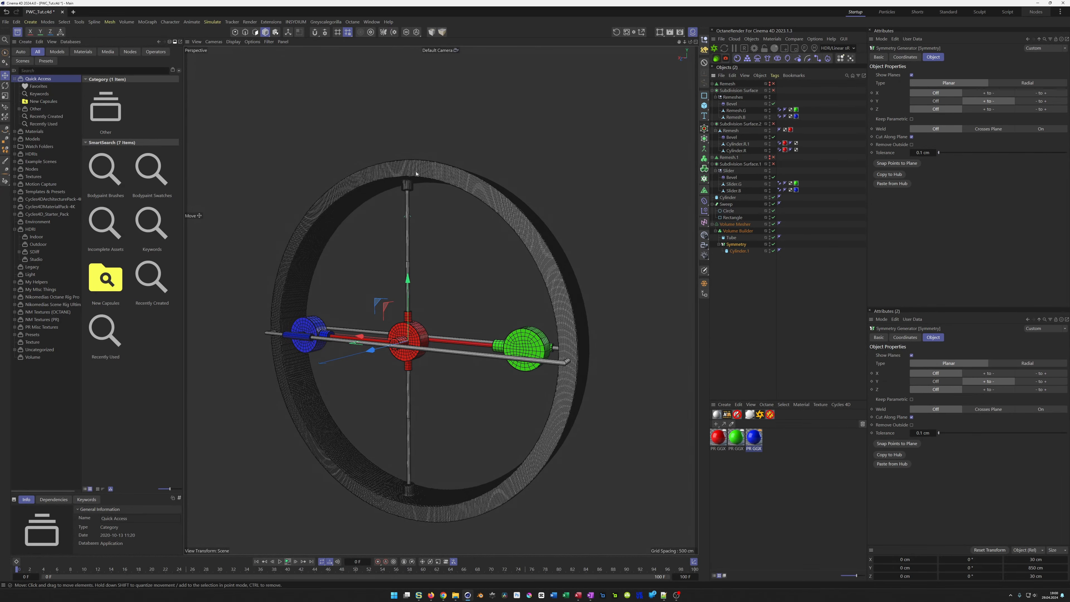
- Add an SDF Smooth layer above the Symmetry and Tube in the Volume Builder and refine the voxel size to 1 cm
{"action": "scroll", "coordinate": [394, 177], "scroll_direction": "up", "scroll_amount": 6}
{"action": "left_click_drag", "start_coordinate": [395, 172], "coordinate": [411, 153], "text": "alt"}
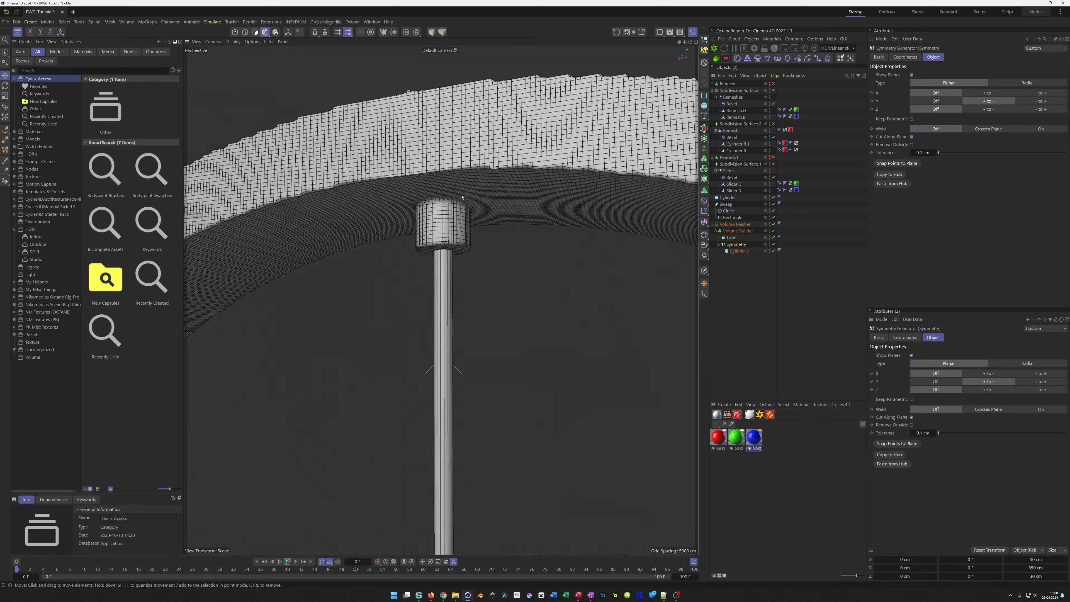
{"action": "left_click", "coordinate": [737, 230]}
{"action": "left_click", "coordinate": [896, 107]}
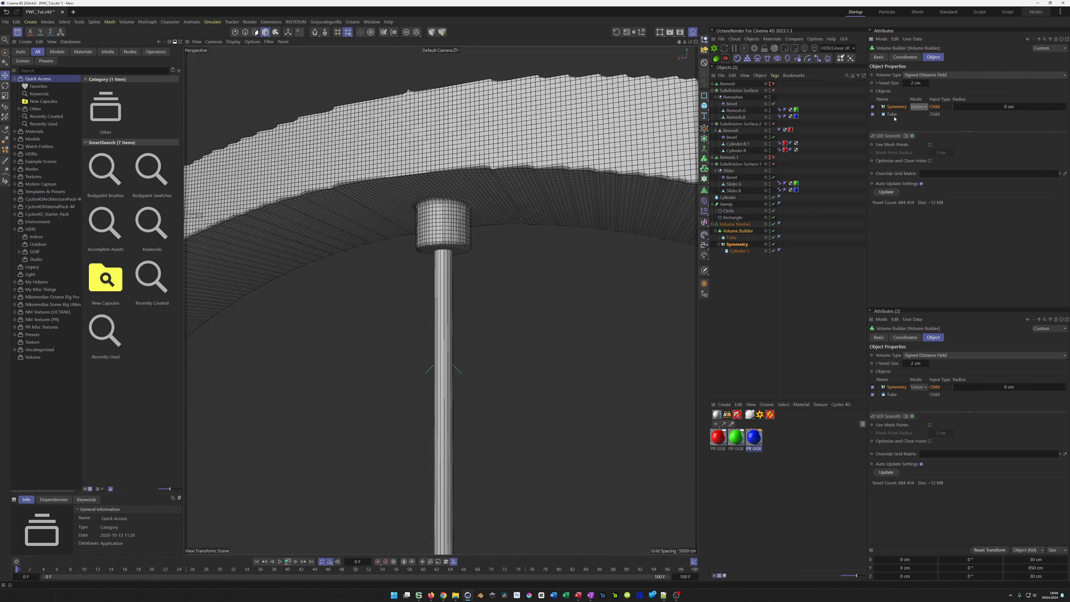
{"action": "left_click", "coordinate": [891, 139]}
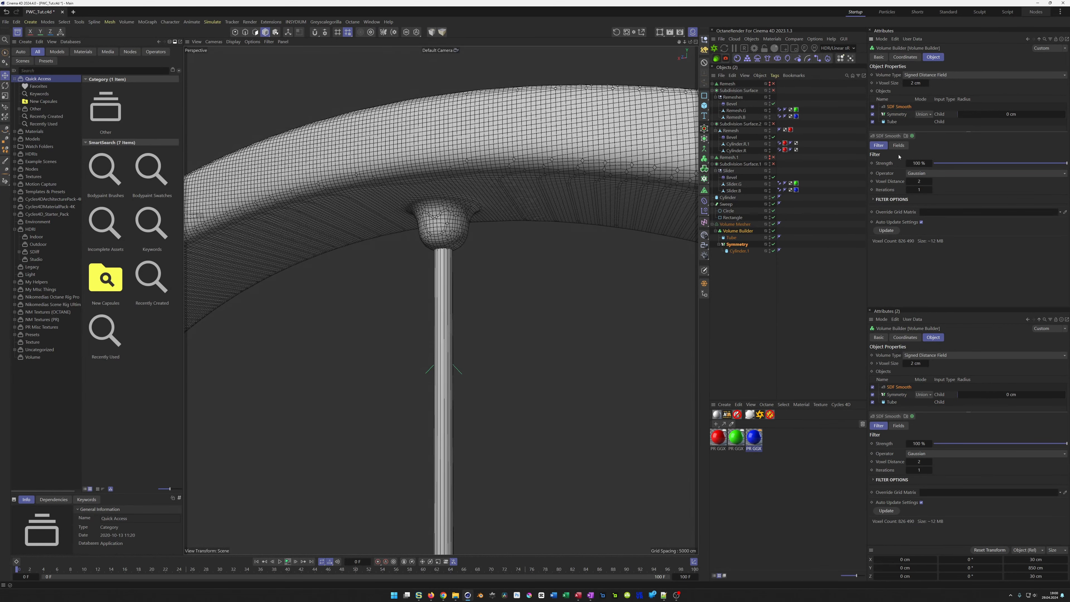
{"action": "double_click", "coordinate": [915, 83]}
{"action": "type", "text": "1"}
{"action": "key", "text": "Return"}
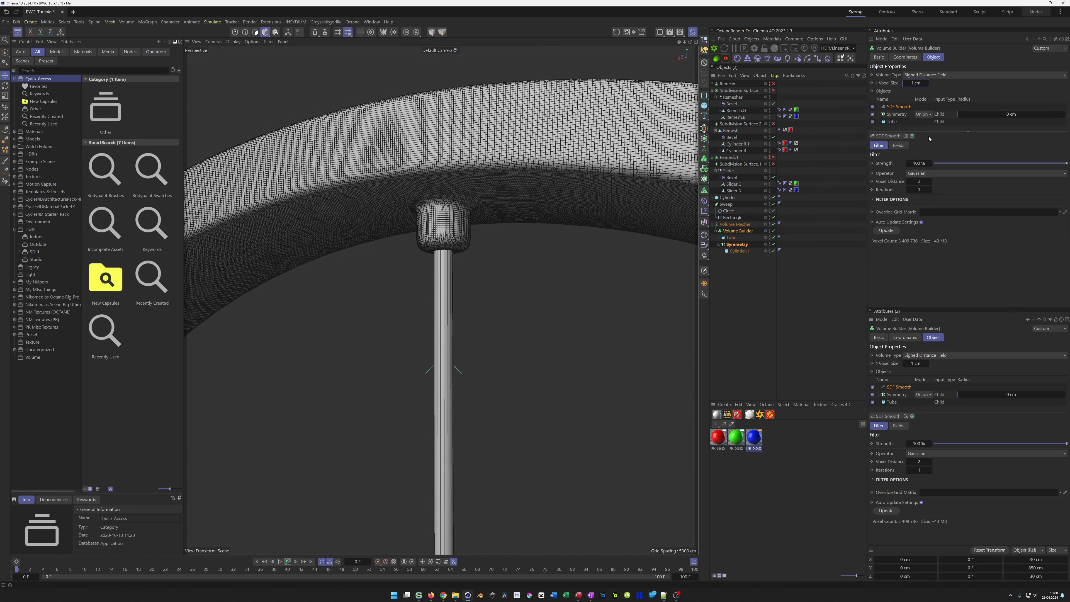
- Link the vertical rod's Cylinder into the Volume Builder below SDF Smooth and set its mode to Subtract
{"action": "mouse_move", "coordinate": [444, 235]}
{"action": "left_mouse_down", "text": "alt"}
{"action": "mouse_move", "coordinate": [449, 256]}
{"action": "mouse_move", "coordinate": [447, 239]}
{"action": "left_mouse_up", "text": "alt"}
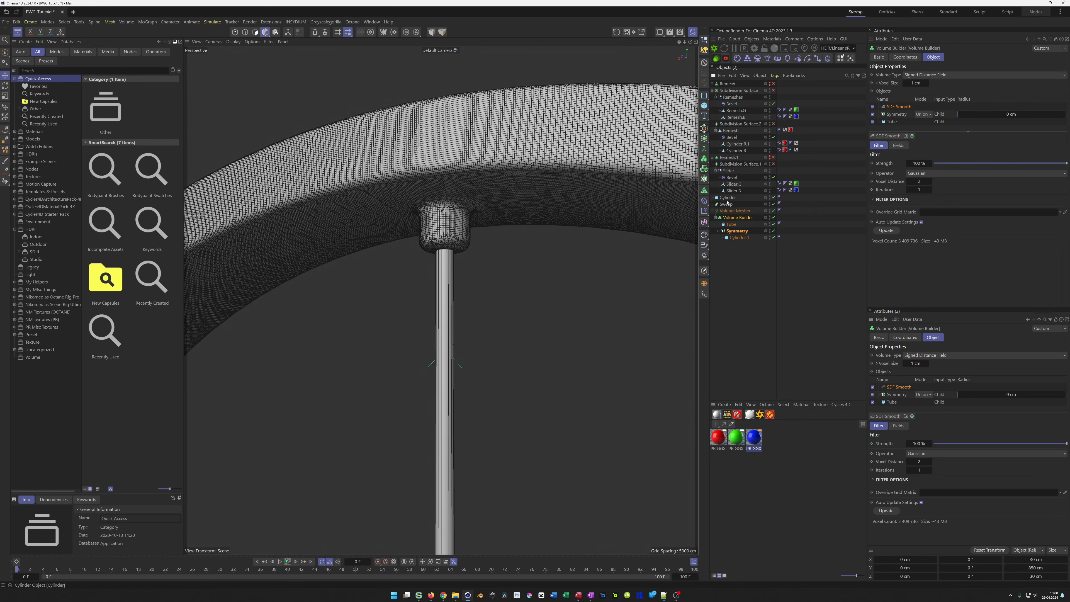
{"action": "left_click", "coordinate": [728, 197]}
{"action": "left_click", "coordinate": [733, 219]}
{"action": "left_click", "coordinate": [731, 199]}
{"action": "left_click_drag", "start_coordinate": [890, 132], "coordinate": [900, 108]}
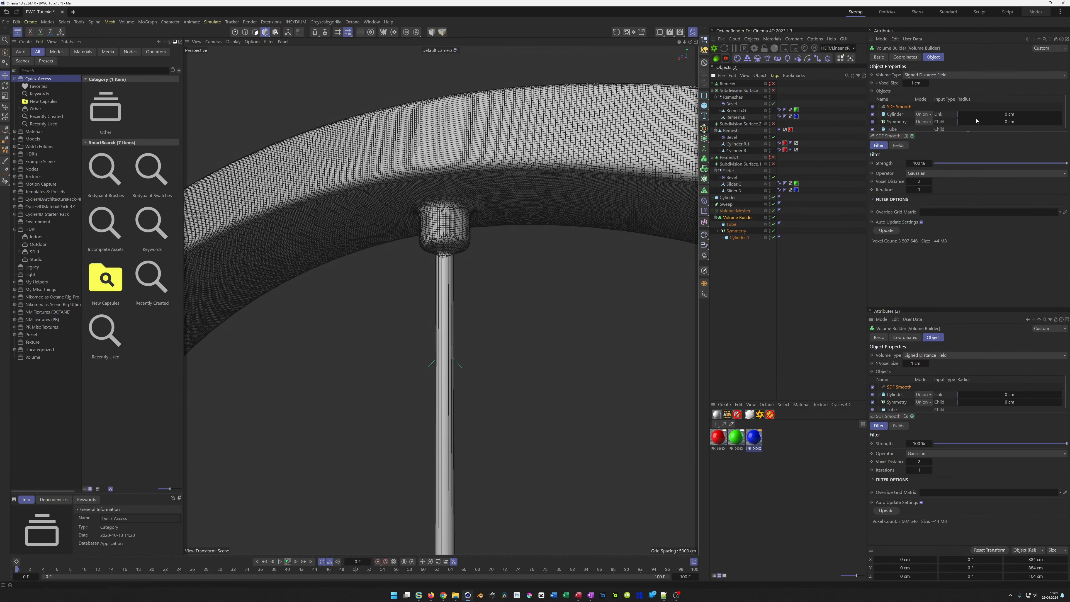
{"action": "left_click", "coordinate": [926, 115]}
{"action": "left_click", "coordinate": [927, 128]}
{"action": "scroll", "coordinate": [486, 250], "scroll_direction": "up", "scroll_amount": 4}
{"action": "left_click_drag", "start_coordinate": [434, 243], "coordinate": [434, 279], "text": "alt"}
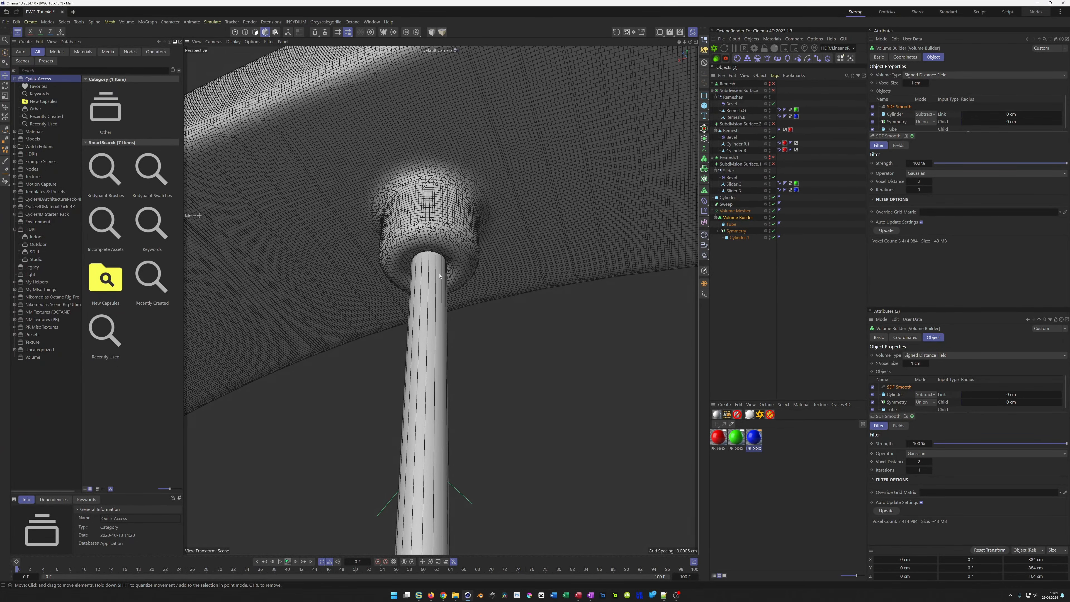
- Create a folder in the Volume Builder's object list, put the linked Cylinder in it, and set the folder's mode to Subtract
{"action": "left_click", "coordinate": [900, 114]}
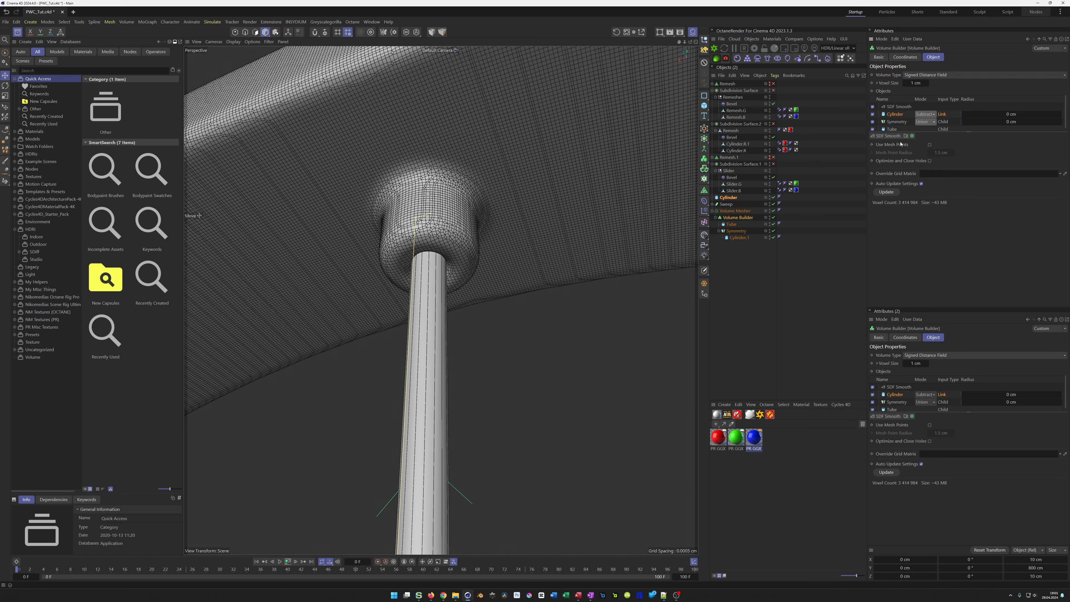
{"action": "left_click_drag", "start_coordinate": [939, 138], "coordinate": [906, 184]}
{"action": "left_click", "coordinate": [906, 183]}
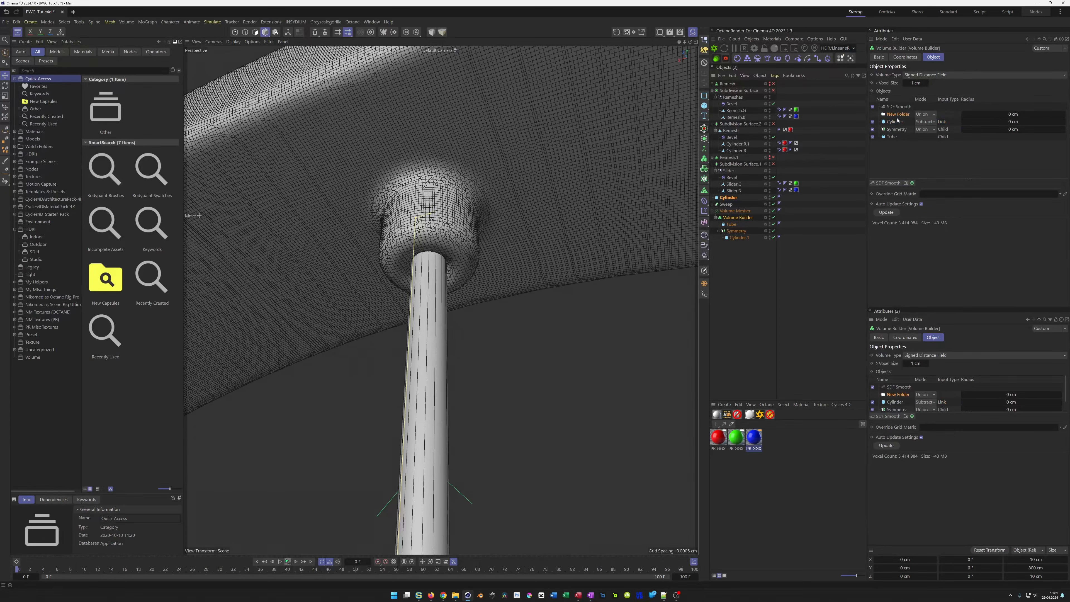
{"action": "left_click_drag", "start_coordinate": [894, 123], "coordinate": [900, 117]}
{"action": "left_click", "coordinate": [925, 114]}
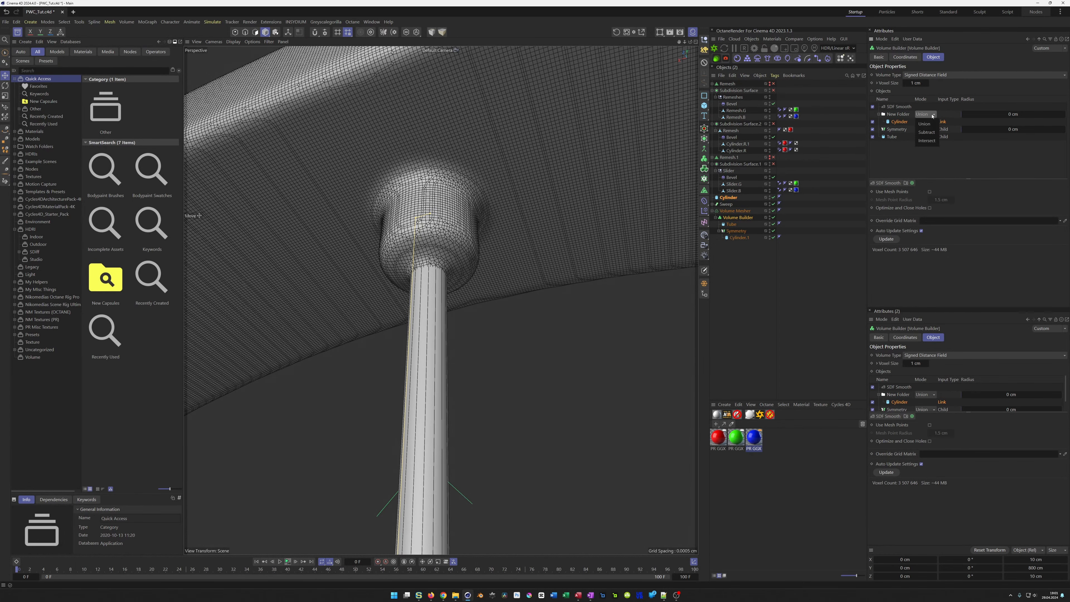
{"action": "left_click", "coordinate": [931, 132]}
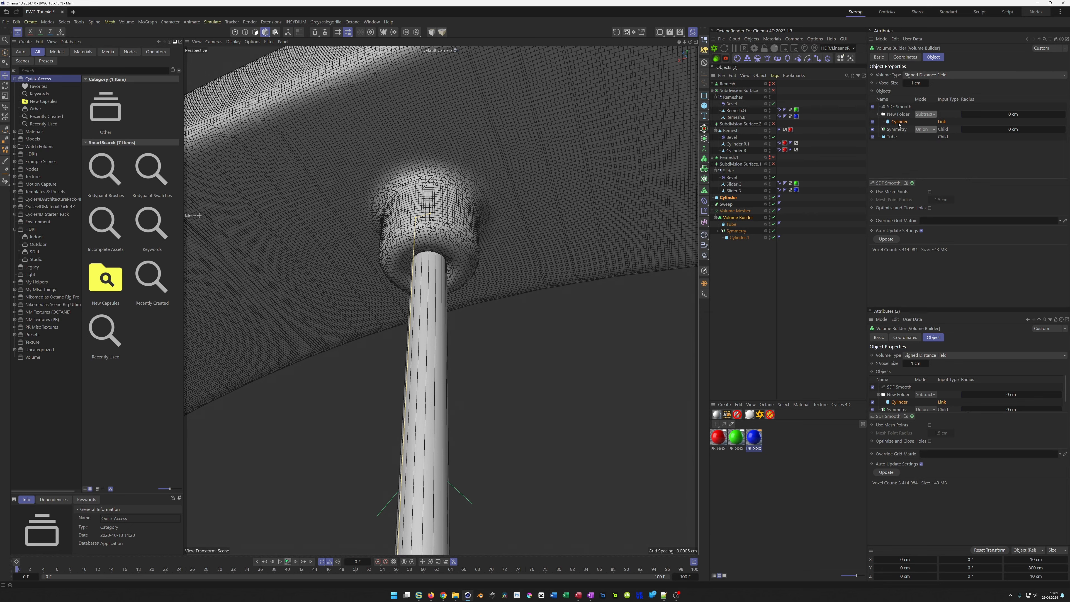
- Add an SDF Dilate and Erode filter above the Cylinder in the Subtract folder with an offset of 2 cm
{"action": "left_click", "coordinate": [888, 183]}
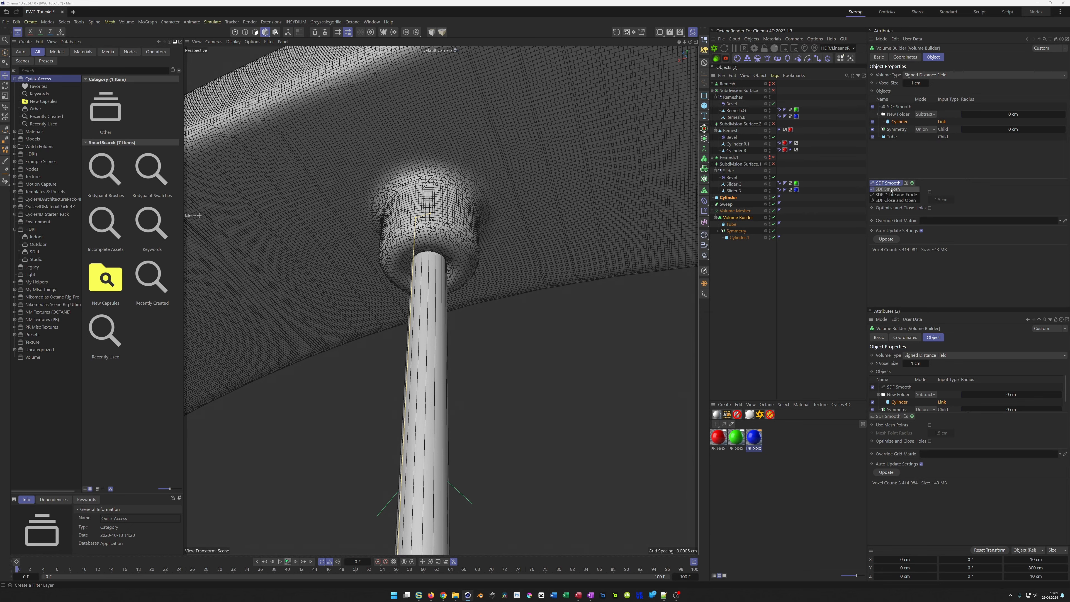
{"action": "left_click", "coordinate": [901, 195]}
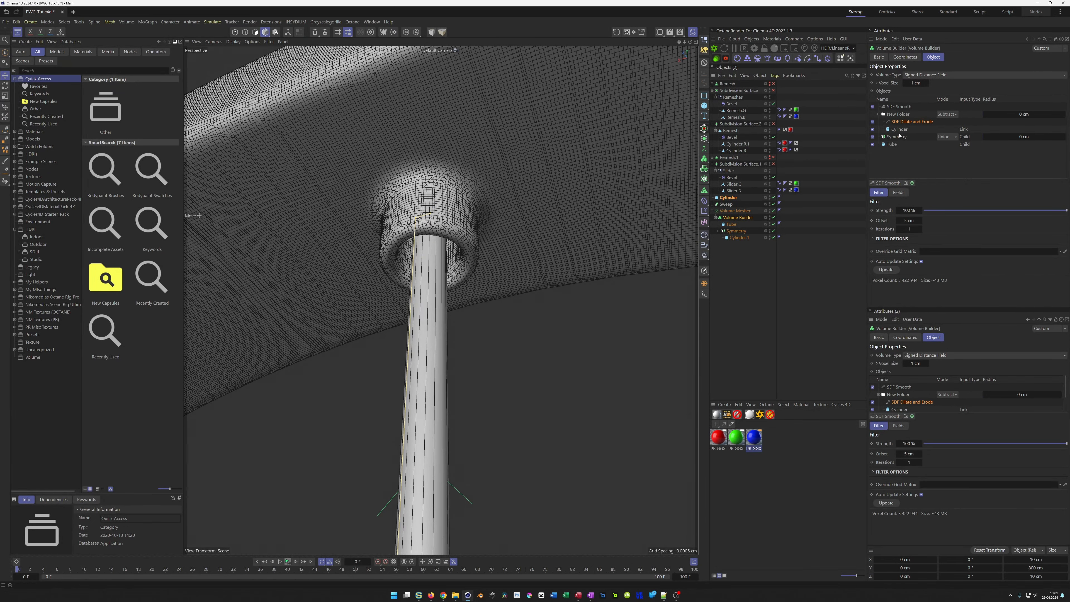
{"action": "left_click", "coordinate": [904, 220]}
{"action": "type", "text": "2"}
{"action": "key", "text": "Return"}
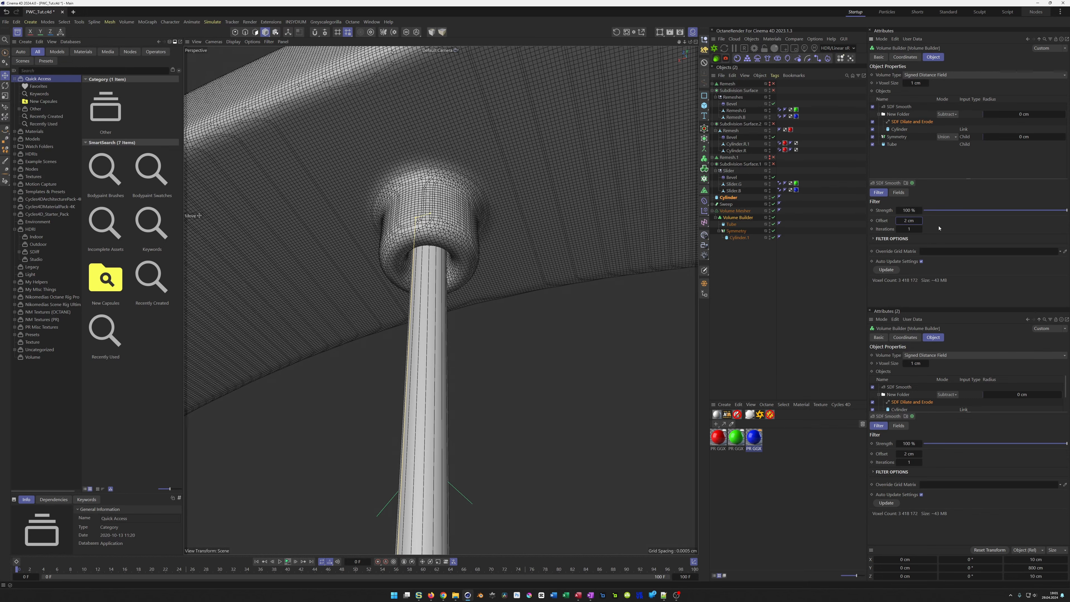
- Examine the rod hole in the upper socket, the lower socket and the whole ring from several angles
{"action": "scroll", "coordinate": [466, 244], "scroll_direction": "up", "scroll_amount": 2}
{"action": "mouse_move", "coordinate": [466, 244]}
{"action": "left_mouse_down", "text": "alt"}
{"action": "mouse_move", "coordinate": [466, 188]}
{"action": "mouse_move", "coordinate": [466, 231]}
{"action": "left_mouse_up", "text": "alt"}
{"action": "right_click_drag", "start_coordinate": [466, 231], "coordinate": [437, 378], "text": "alt"}
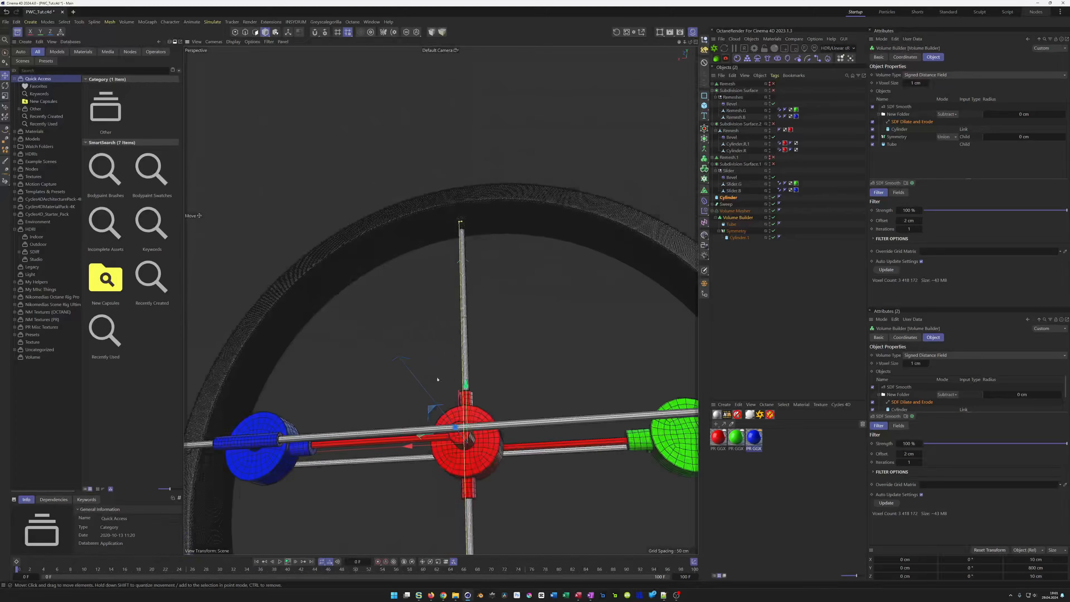
{"action": "left_click_drag", "start_coordinate": [437, 378], "coordinate": [461, 390], "text": "alt"}
{"action": "scroll", "coordinate": [462, 391], "scroll_direction": "down", "scroll_amount": 4}
{"action": "left_click_drag", "start_coordinate": [455, 498], "coordinate": [459, 524], "text": "alt"}
{"action": "mouse_move", "coordinate": [459, 524]}
{"action": "right_mouse_down", "text": "alt"}
{"action": "mouse_move", "coordinate": [562, 465]}
{"action": "mouse_move", "coordinate": [460, 529]}
{"action": "right_mouse_up", "text": "alt"}
{"action": "left_click_drag", "start_coordinate": [460, 529], "coordinate": [461, 509], "text": "alt"}
{"action": "middle_click_drag", "start_coordinate": [426, 481], "coordinate": [388, 473], "text": "alt"}
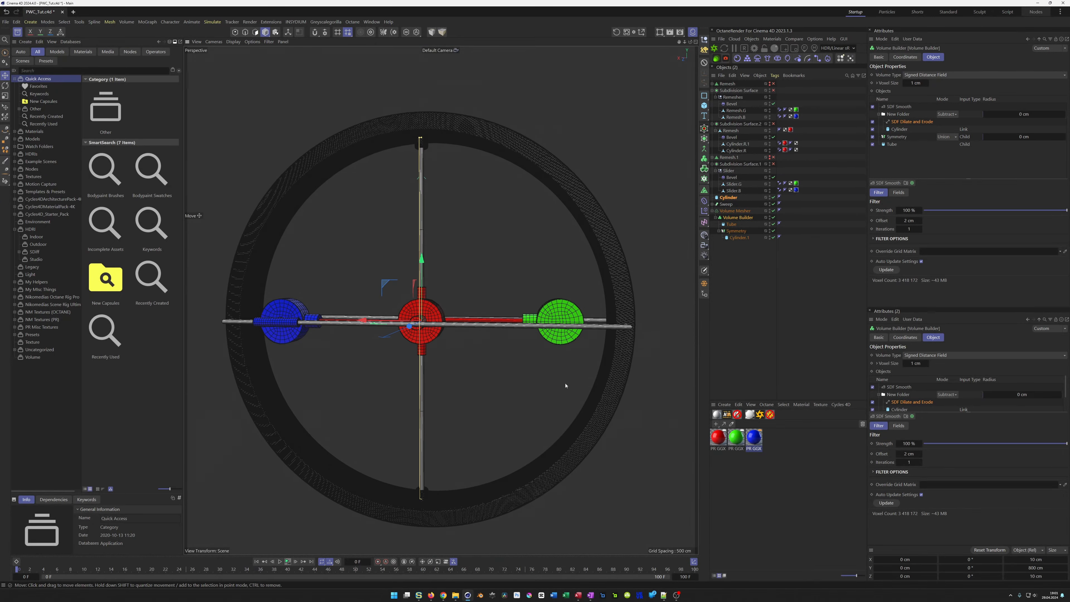
- Round the corners of the rail's Rectangle path with a radius of 25 cm
{"action": "left_click_drag", "start_coordinate": [642, 315], "coordinate": [623, 332], "text": "alt"}
{"action": "right_click_drag", "start_coordinate": [622, 332], "coordinate": [669, 303], "text": "alt"}
{"action": "left_click_drag", "start_coordinate": [668, 303], "coordinate": [621, 351], "text": "alt"}
{"action": "left_click_drag", "start_coordinate": [638, 312], "coordinate": [556, 353], "text": "alt"}
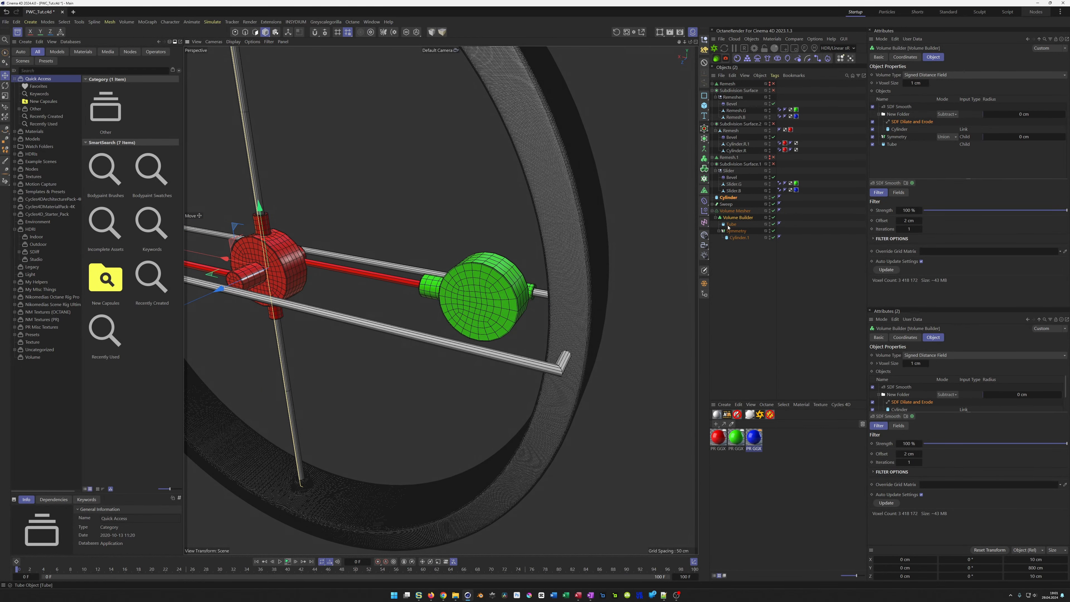
{"action": "left_click", "coordinate": [712, 204]}
{"action": "left_click", "coordinate": [732, 218]}
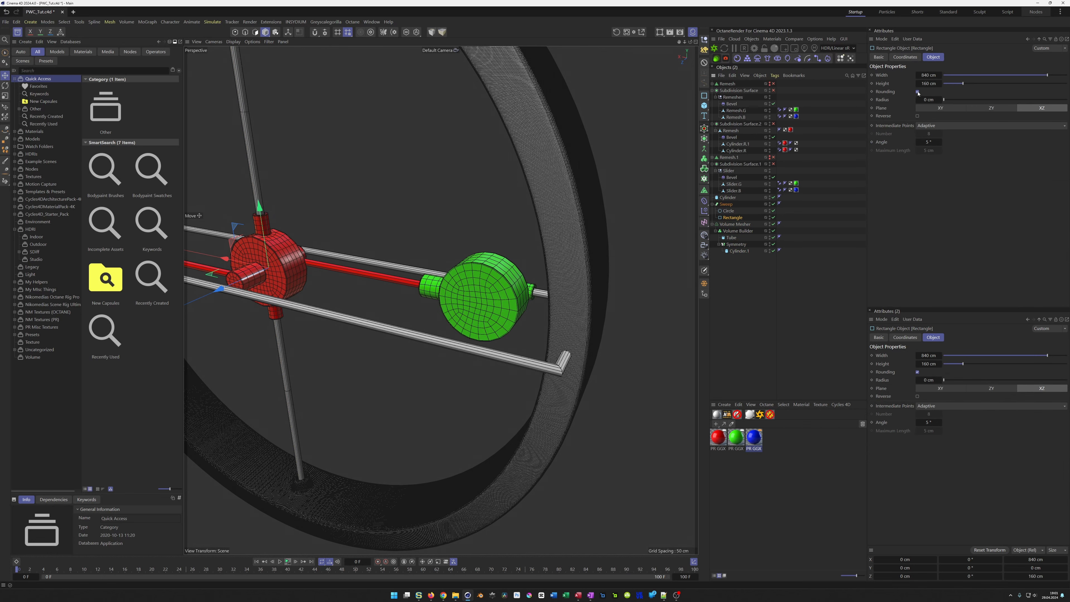
{"action": "left_click", "coordinate": [928, 100]}
{"action": "type", "text": "25"}
{"action": "key", "text": "Return"}
{"action": "right_click_drag", "start_coordinate": [485, 286], "coordinate": [396, 292], "text": "alt"}
{"action": "middle_click_drag", "start_coordinate": [396, 291], "coordinate": [484, 323], "text": "alt"}
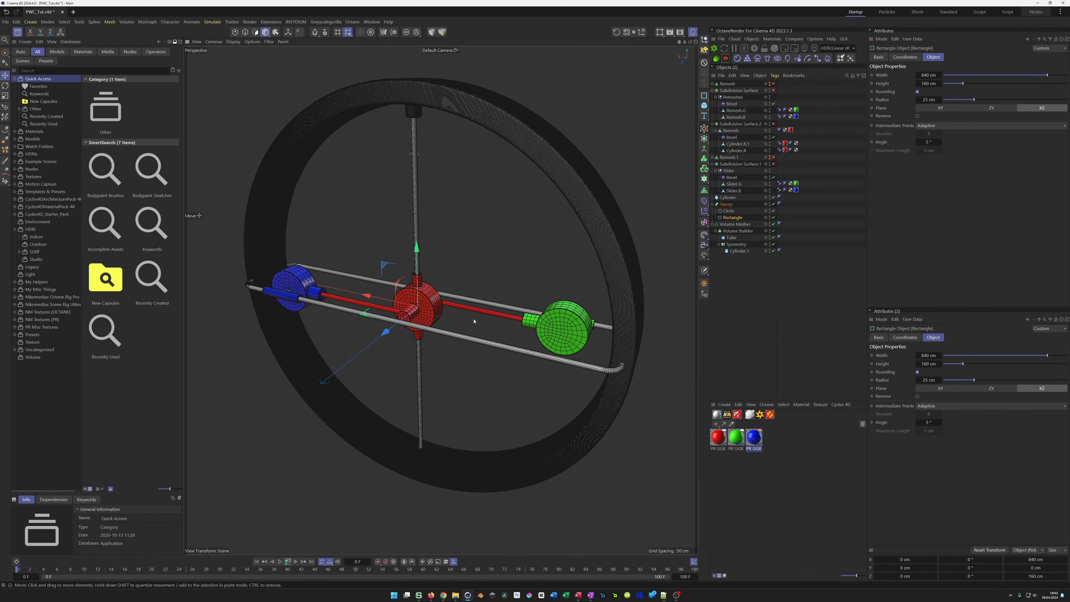
- Save the scene and add the rail's Sweep to the Volume Builder's Subtract folder, beneath the SDF Dilate and Erode filter
{"action": "key", "text": "ctrl+s"}
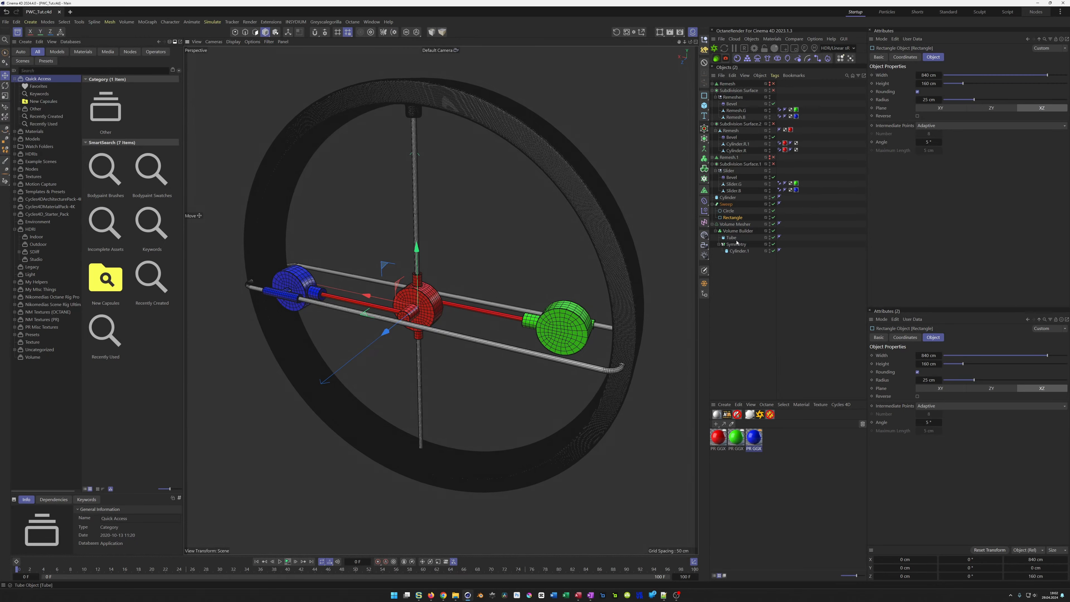
{"action": "left_click", "coordinate": [737, 231]}
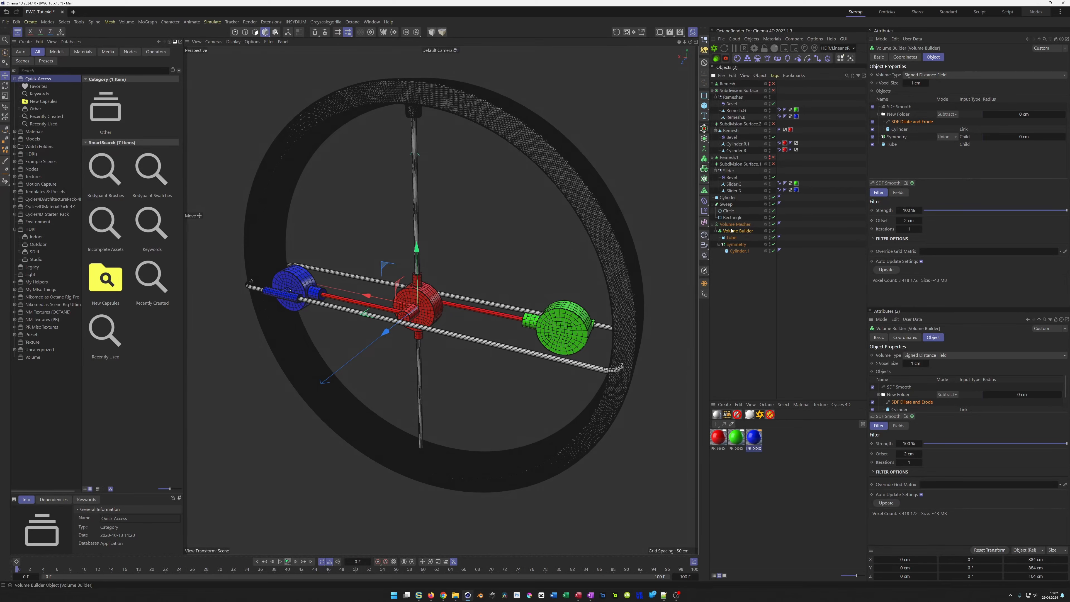
{"action": "left_click_drag", "start_coordinate": [733, 245], "coordinate": [904, 129]}
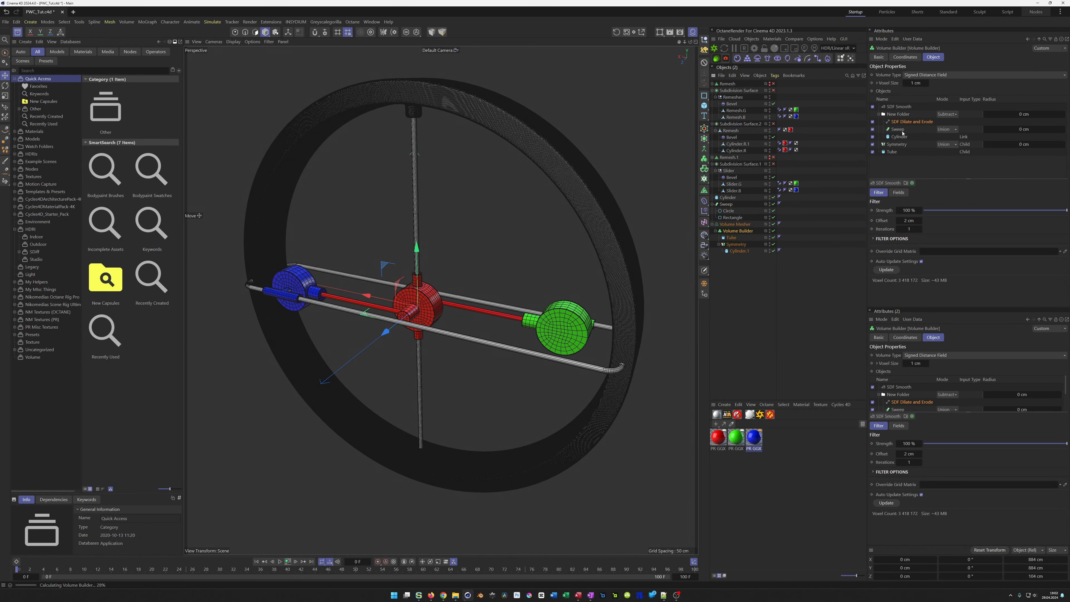
{"action": "scroll", "coordinate": [625, 365], "scroll_direction": "up", "scroll_amount": 10}
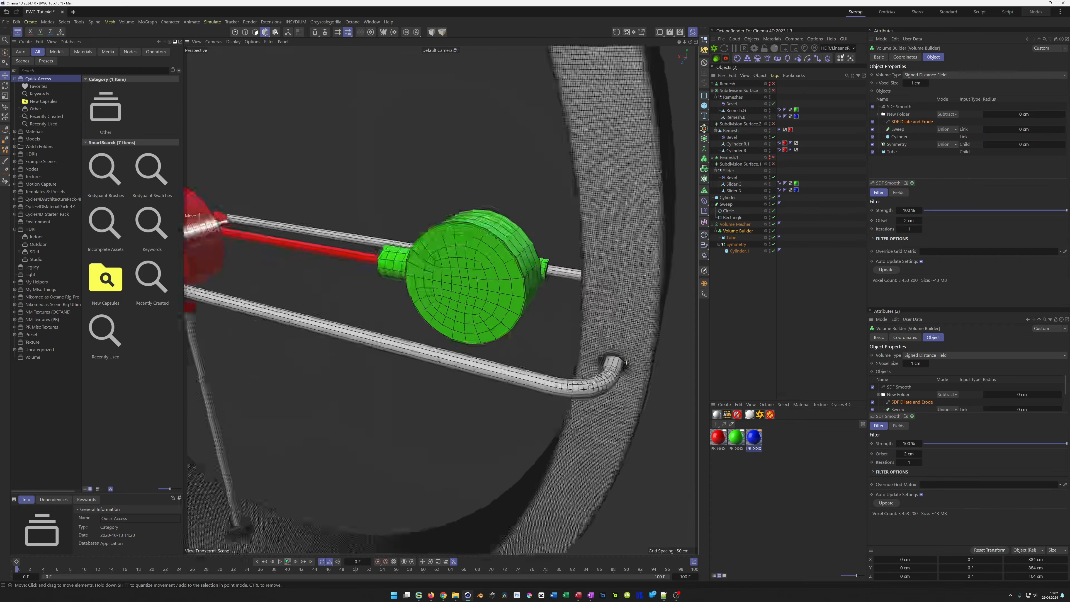
{"action": "scroll", "coordinate": [570, 414], "scroll_direction": "down", "scroll_amount": 10}
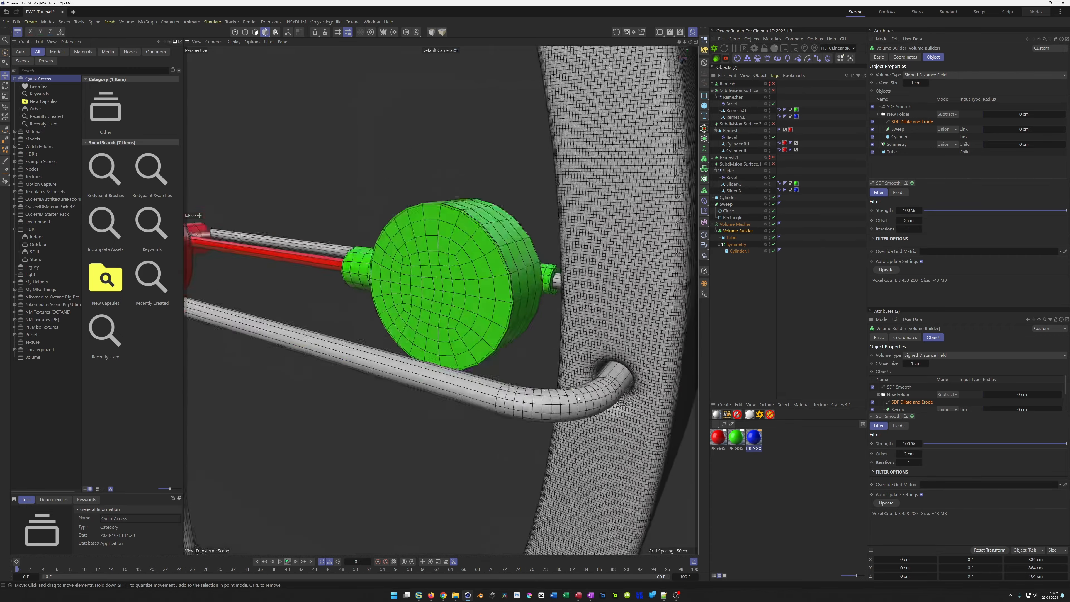
{"action": "scroll", "coordinate": [479, 398], "scroll_direction": "down", "scroll_amount": 3}
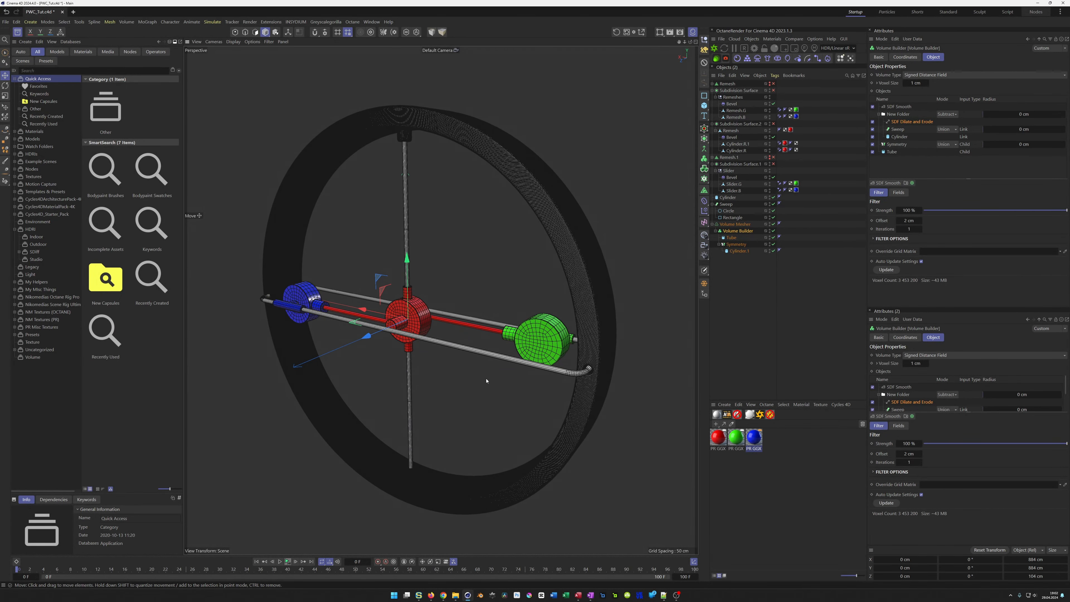
{"action": "left_click_drag", "start_coordinate": [533, 356], "coordinate": [583, 339], "text": "alt"}
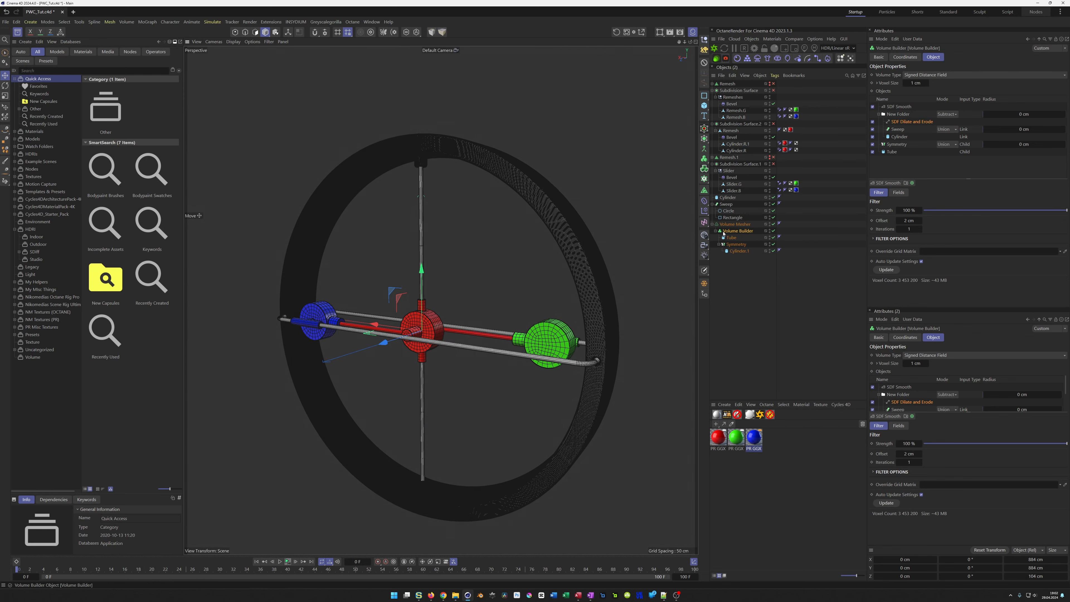
- Place the Volume Mesher inside a new Remesh generator and set its mesh density to 10 %
{"action": "left_click", "coordinate": [731, 226]}
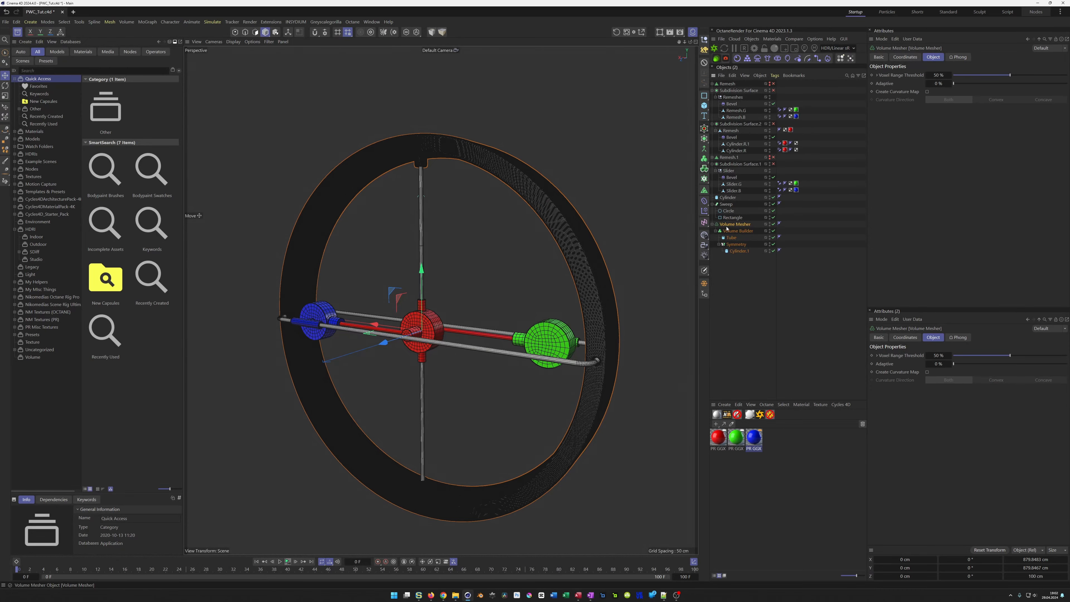
{"action": "left_click", "coordinate": [712, 225]}
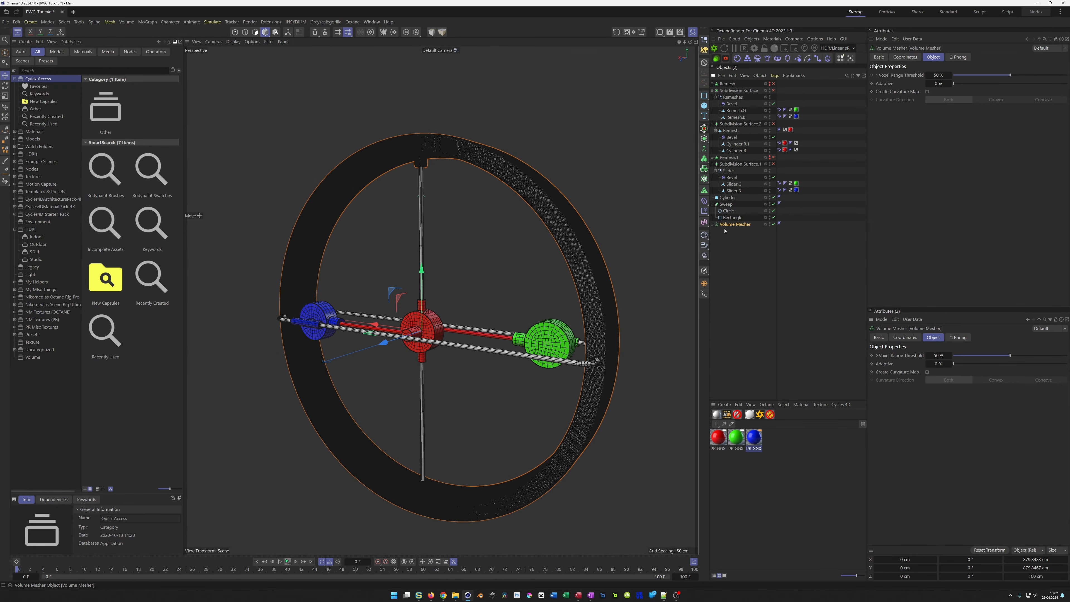
{"action": "left_click", "coordinate": [704, 191], "text": "alt"}
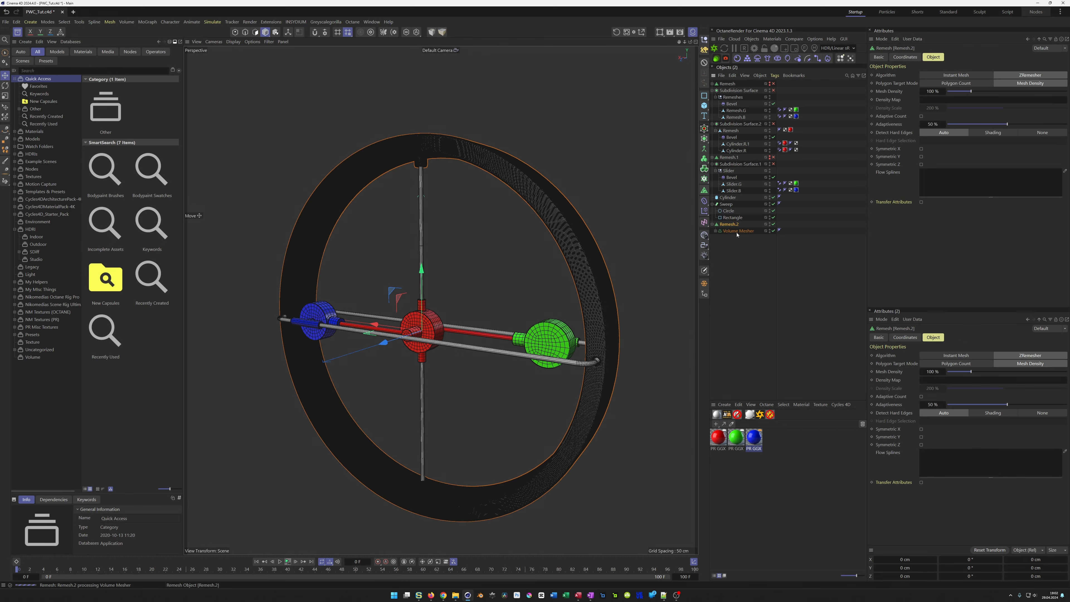
{"action": "left_click", "coordinate": [939, 91]}
{"action": "type", "text": "10"}
{"action": "key", "text": "Return"}
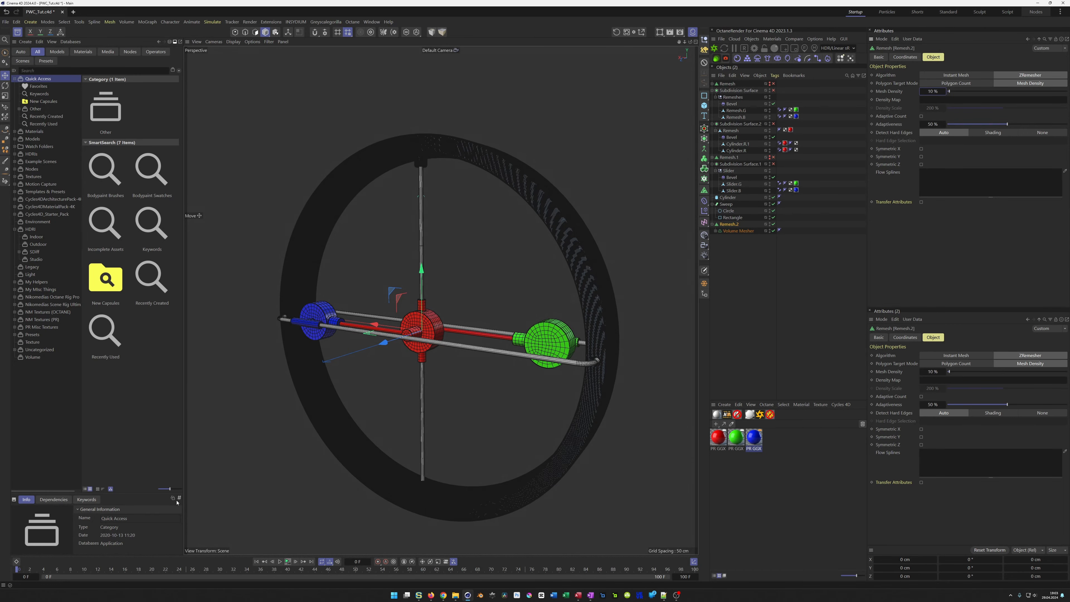
- Examine the remeshed ring's topology around the rail hole, the upper rod socket and the ring as a whole
{"action": "right_click_drag", "start_coordinate": [602, 363], "coordinate": [618, 336], "text": "alt"}
{"action": "middle_click_drag", "start_coordinate": [619, 336], "coordinate": [619, 378], "text": "alt"}
{"action": "scroll", "coordinate": [613, 430], "scroll_direction": "up", "scroll_amount": 8}
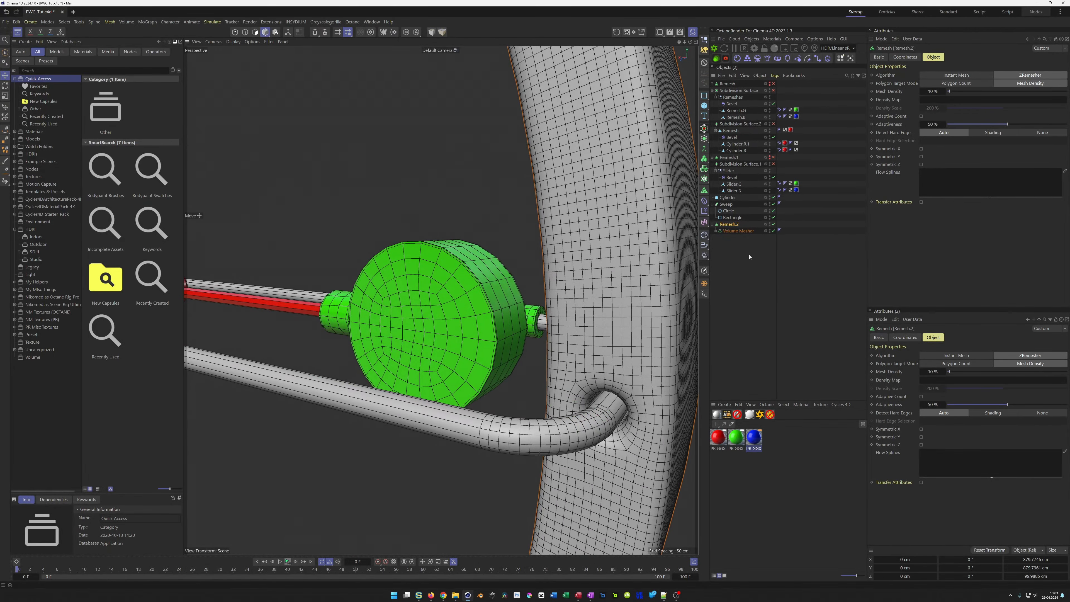
{"action": "scroll", "coordinate": [447, 448], "scroll_direction": "down", "scroll_amount": 8}
{"action": "scroll", "coordinate": [447, 448], "scroll_direction": "down", "scroll_amount": 2}
{"action": "scroll", "coordinate": [323, 202], "scroll_direction": "up", "scroll_amount": 9}
{"action": "left_click_drag", "start_coordinate": [402, 265], "coordinate": [408, 331], "text": "alt"}
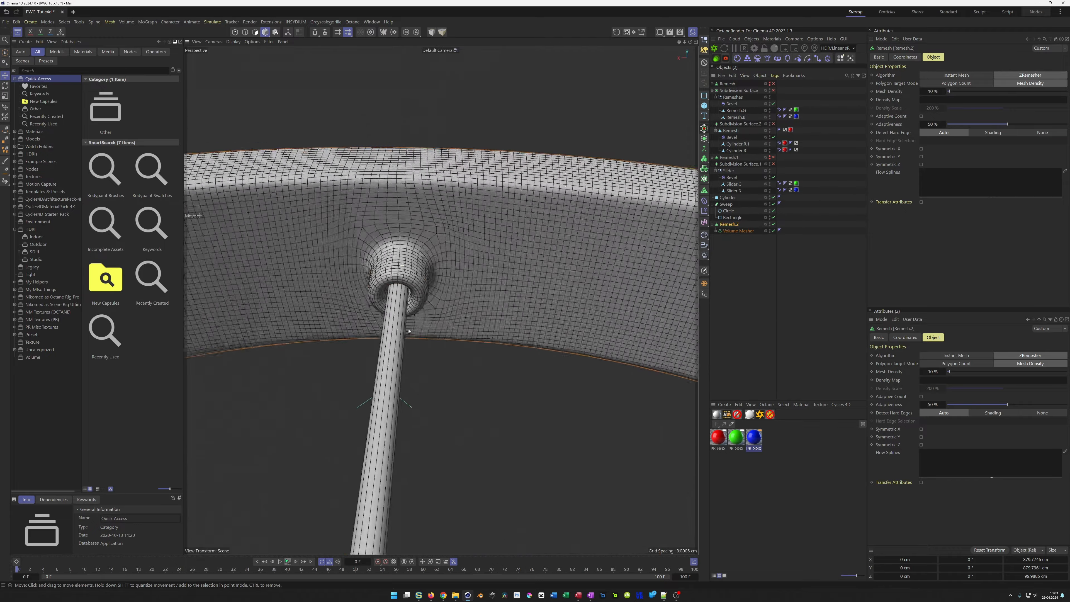
{"action": "scroll", "coordinate": [409, 331], "scroll_direction": "down", "scroll_amount": 10}
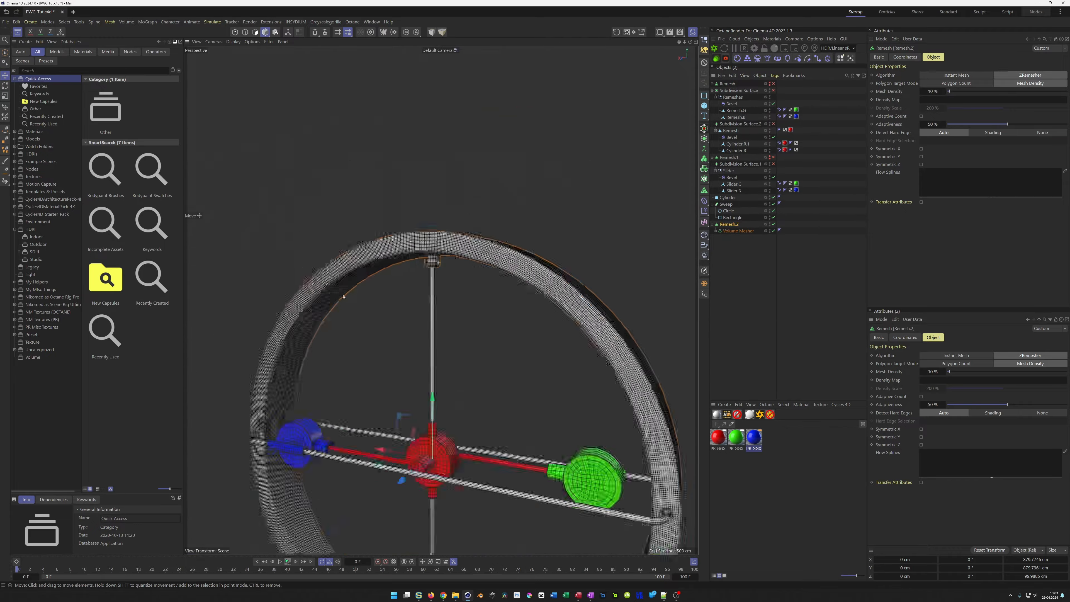
{"action": "right_click_drag", "start_coordinate": [344, 296], "coordinate": [313, 300], "text": "alt"}
{"action": "middle_click_drag", "start_coordinate": [314, 300], "coordinate": [317, 245], "text": "alt"}
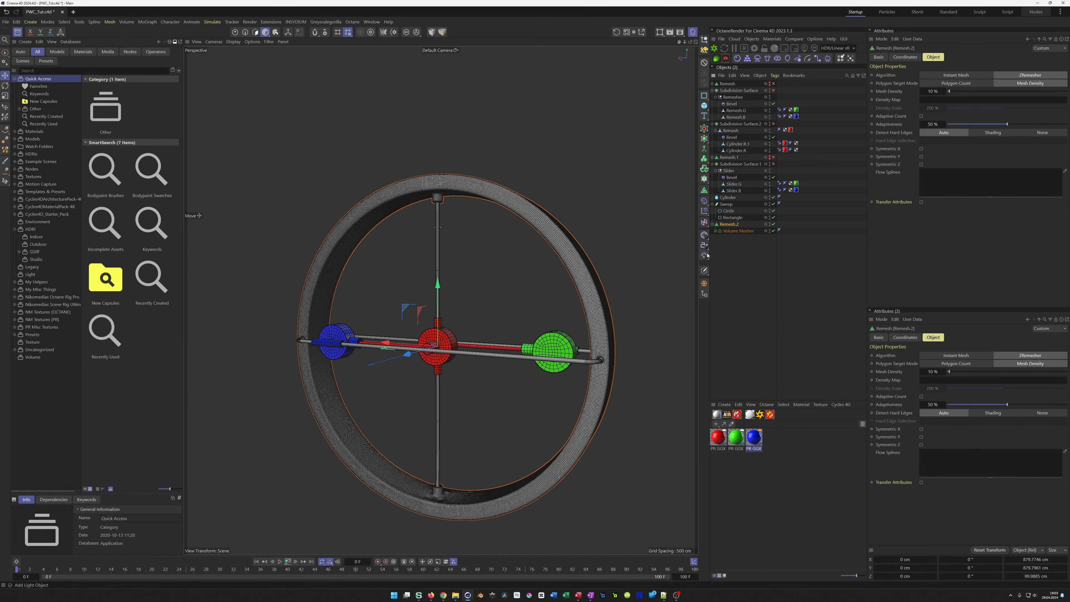
- Bake the ring's Remesh.2 generator into a separate polygon object with Current State to Object, and disable the generator
{"action": "left_click", "coordinate": [704, 284]}
{"action": "left_click", "coordinate": [715, 231]}
{"action": "left_click", "coordinate": [773, 224]}
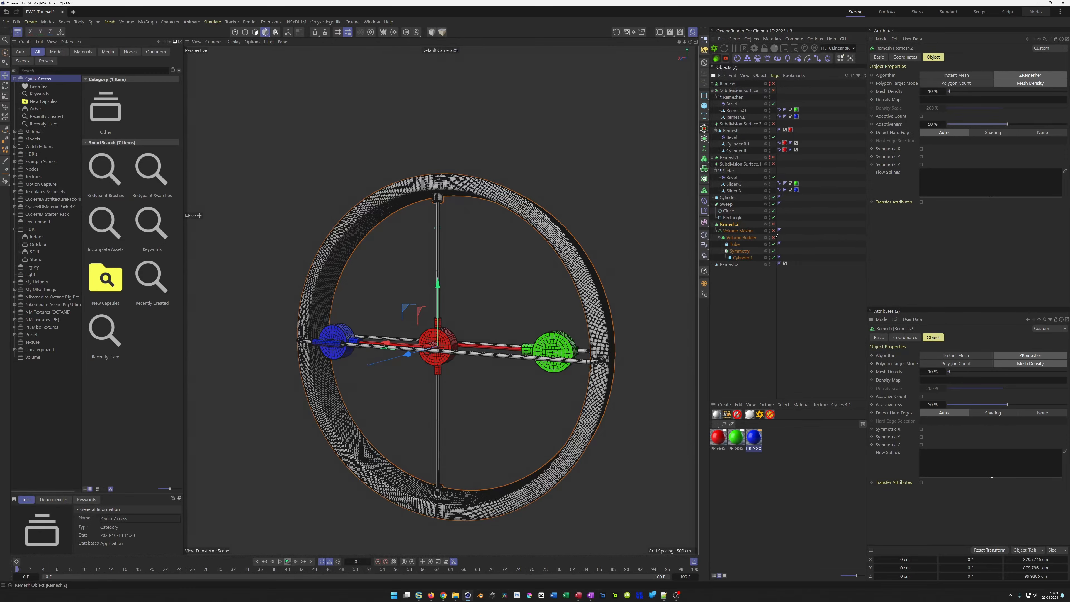
{"action": "double_click", "coordinate": [770, 225], "text": "alt"}
{"action": "left_click", "coordinate": [713, 225]}
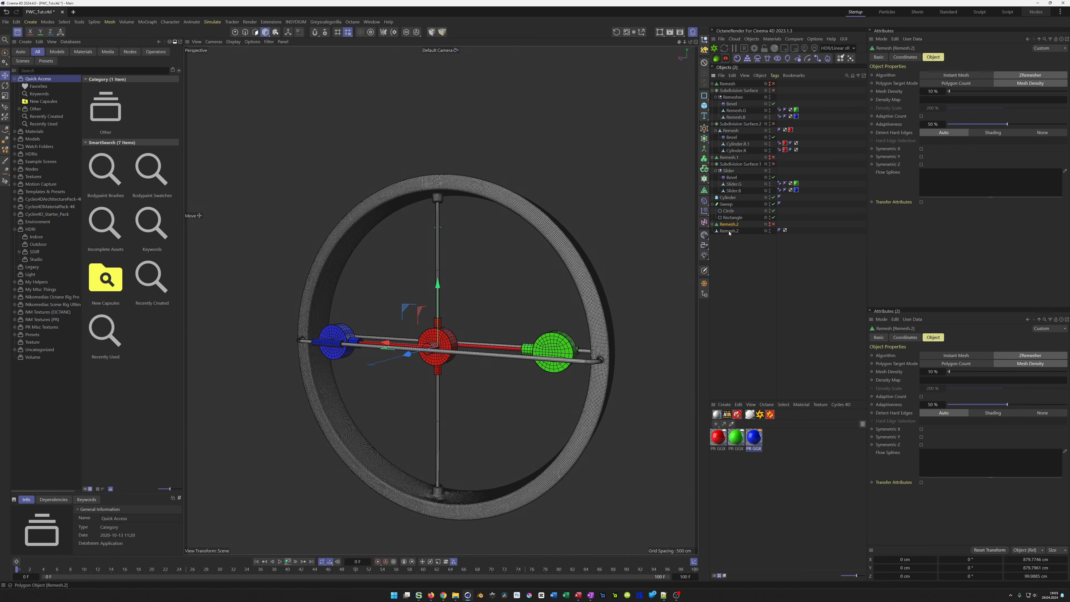
- Rename the baked polygon object as Ring and save the scene
{"action": "double_click", "coordinate": [730, 231]}
{"action": "type", "text": "Ring"}
{"action": "key", "text": "Return"}
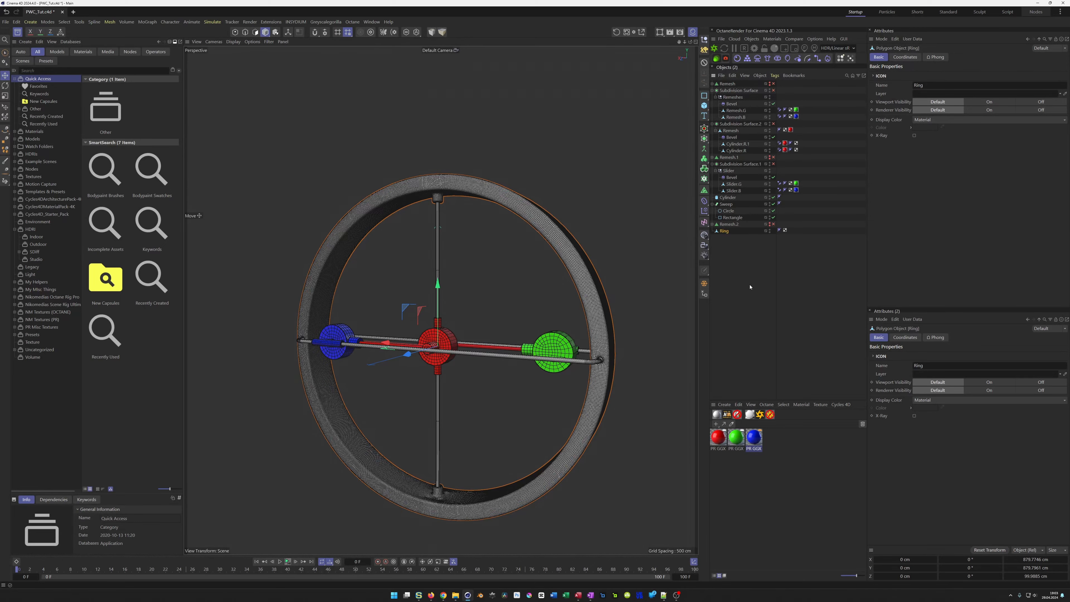
{"action": "key", "text": "ctrl+s"}
- Delete the disabled Remesh.2 generator and collapse the Sweep and the three Subdivision Surface hierarchies
{"action": "left_click", "coordinate": [733, 224]}
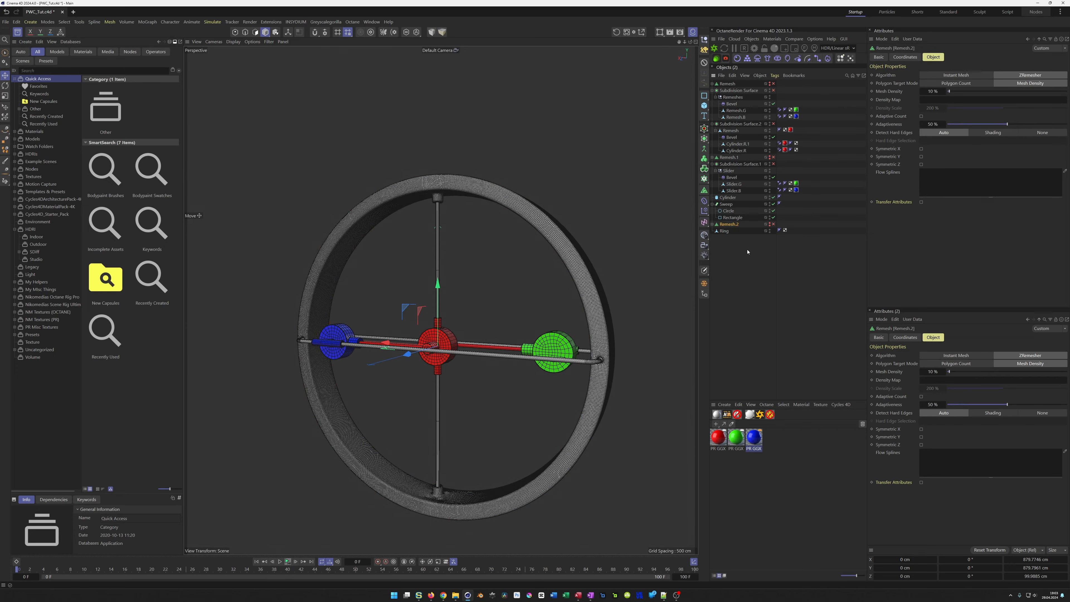
{"action": "key", "text": "Delete"}
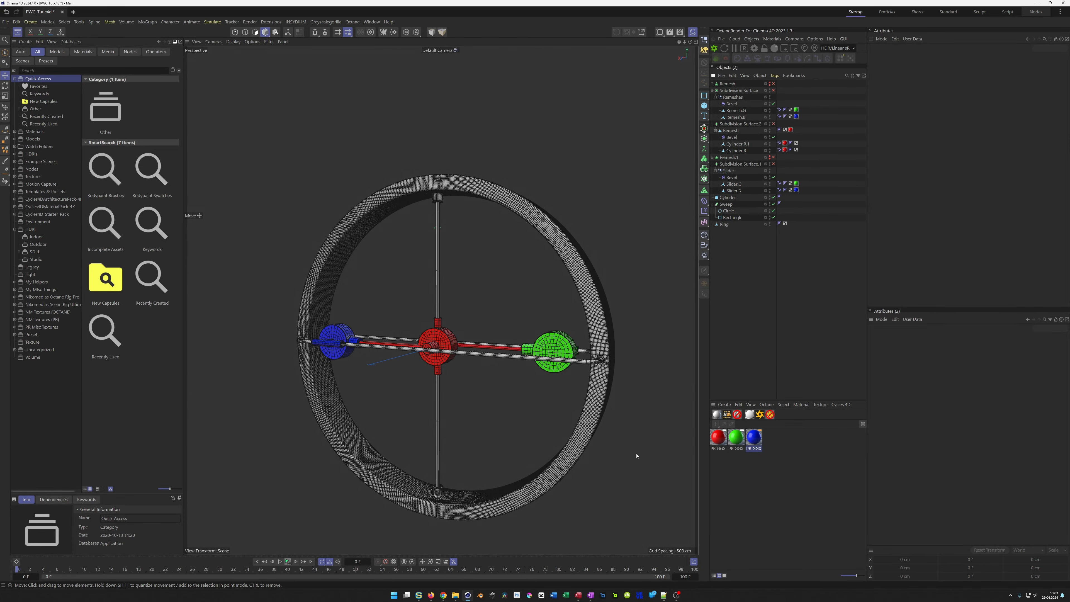
{"action": "left_click", "coordinate": [712, 204]}
{"action": "left_click", "coordinate": [712, 164]}
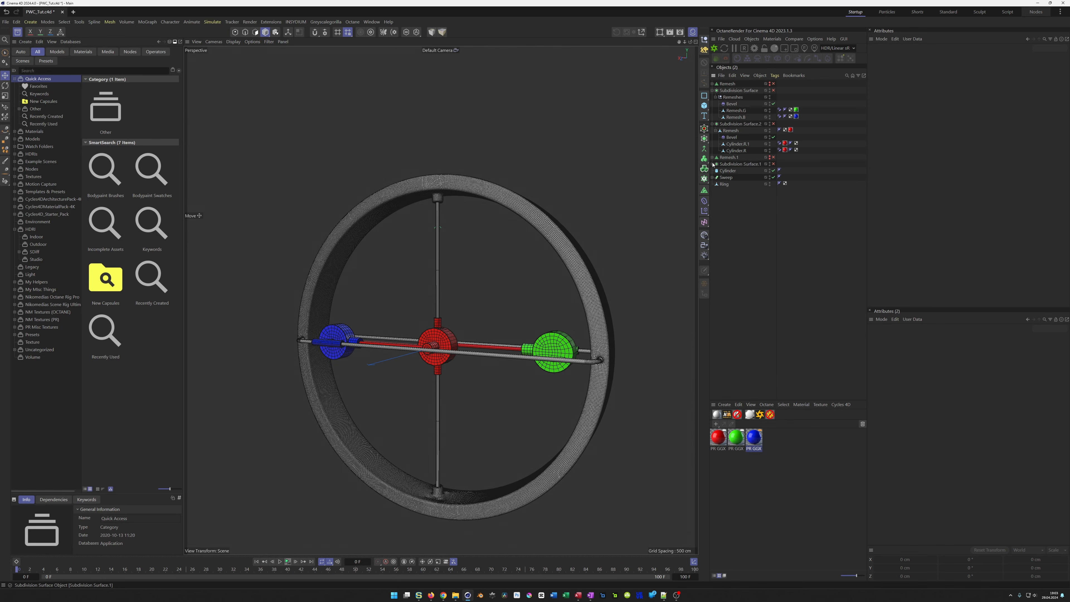
{"action": "left_click", "coordinate": [712, 124]}
{"action": "left_click", "coordinate": [712, 91]}
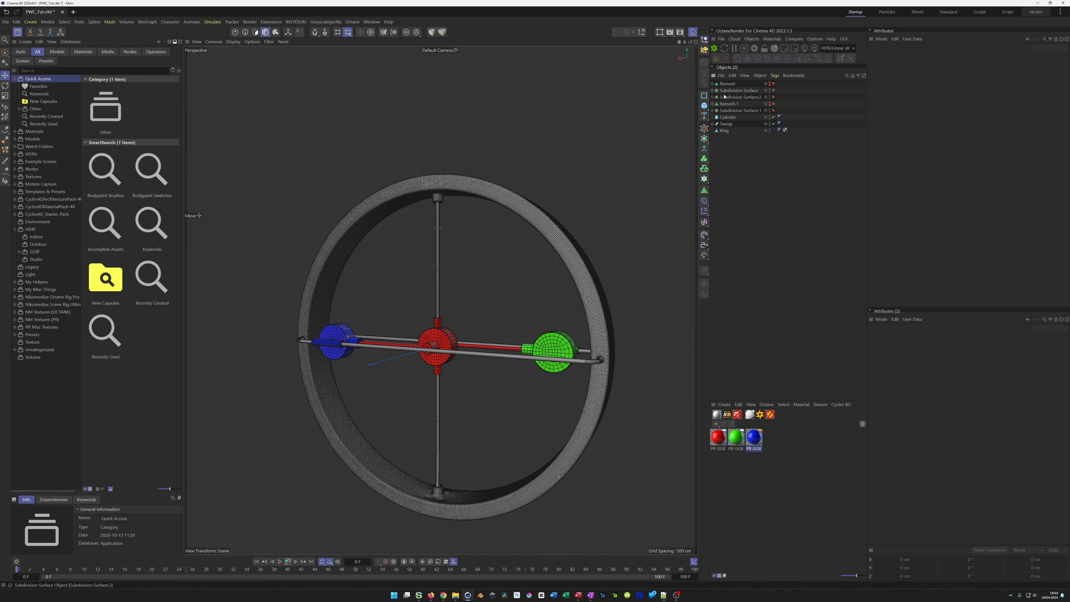
- Check the contents of the disabled Remesh generator holding the green cylinders' Boole, and delete that generator
{"action": "left_click", "coordinate": [727, 83]}
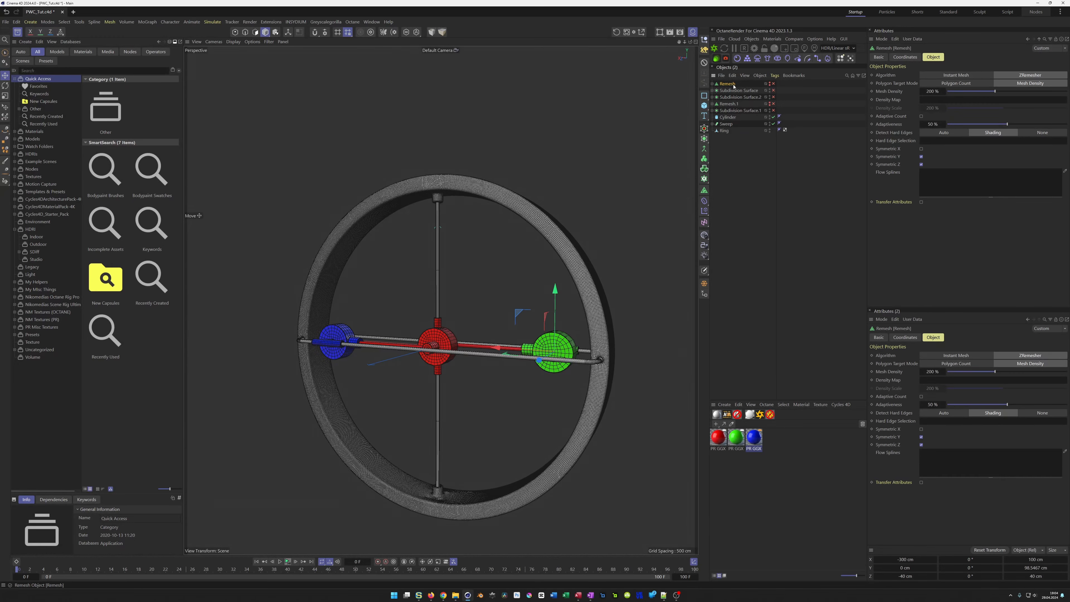
{"action": "left_click", "coordinate": [712, 84]}
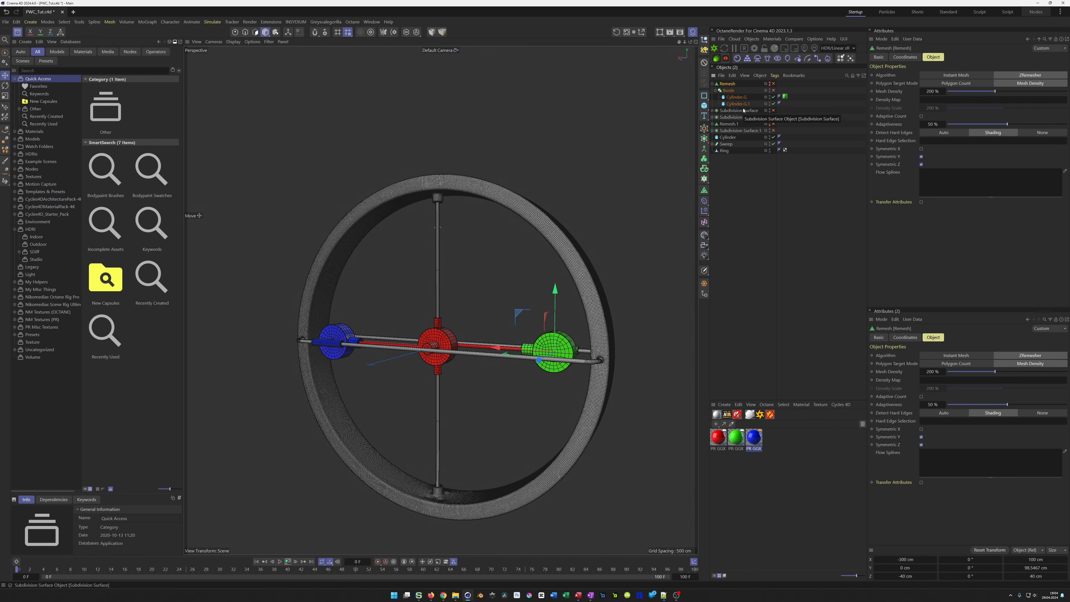
{"action": "left_click", "coordinate": [288, 561]}
{"action": "left_click", "coordinate": [288, 561]}
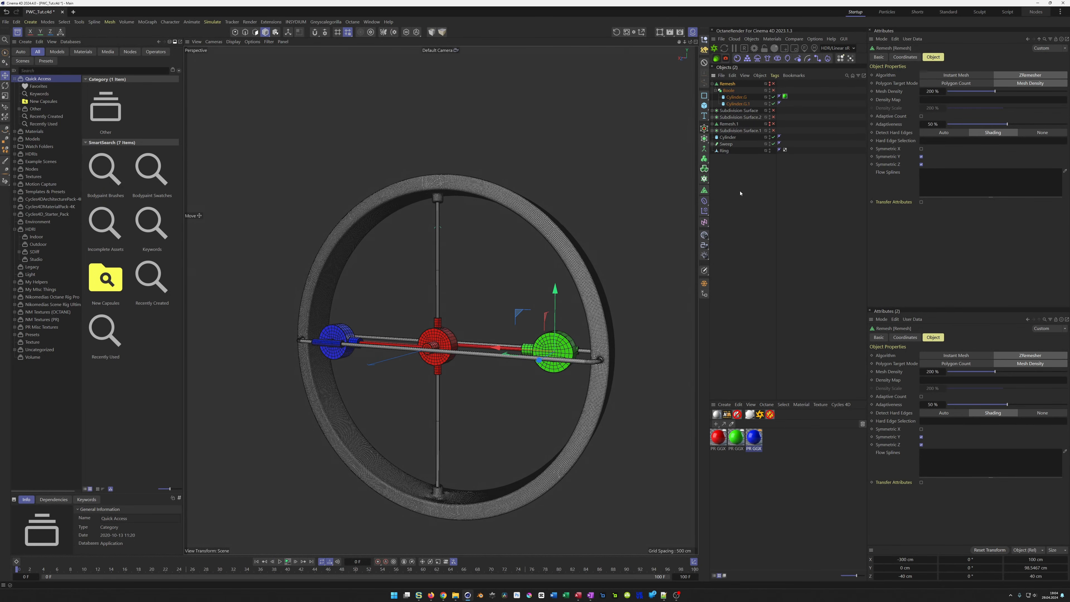
{"action": "key", "text": "Delete"}
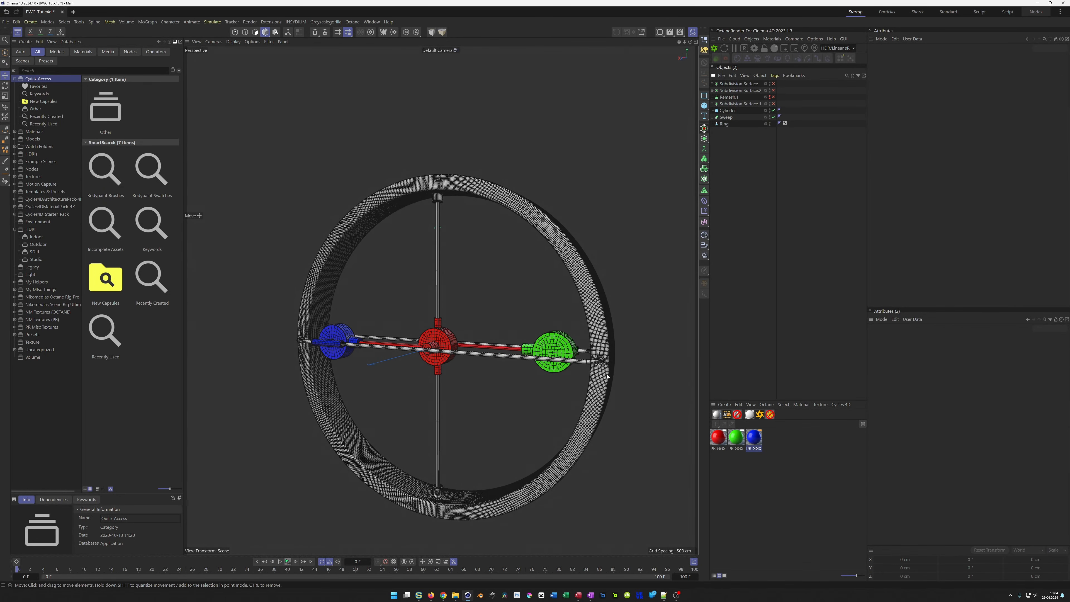
- Play the animation and inspect how the sliders and arms move along the rod and rail inside the ring
{"action": "left_click", "coordinate": [288, 562]}
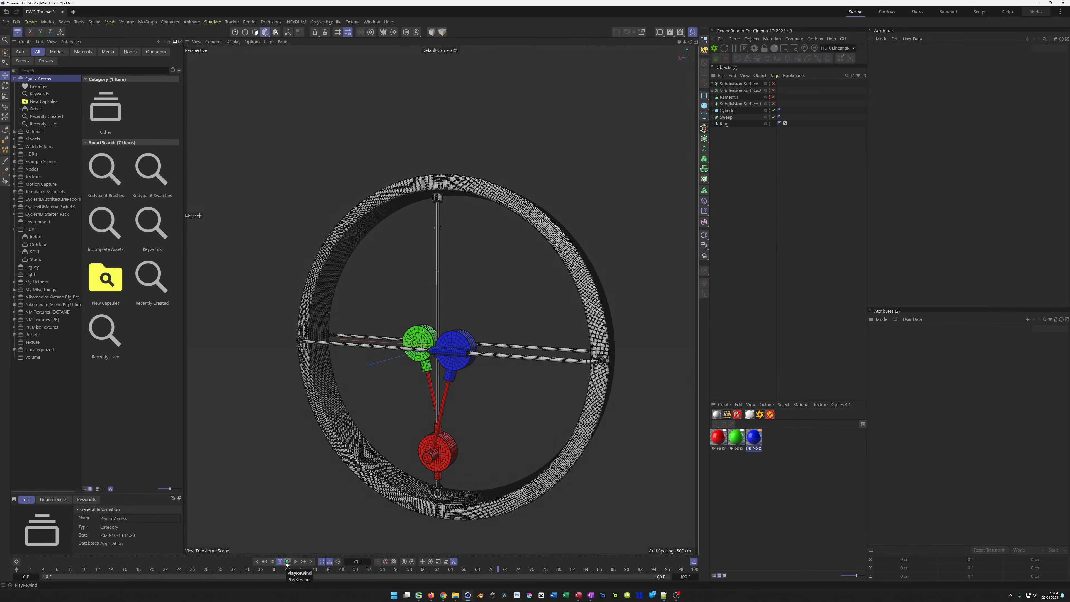
{"action": "left_click", "coordinate": [287, 561]}
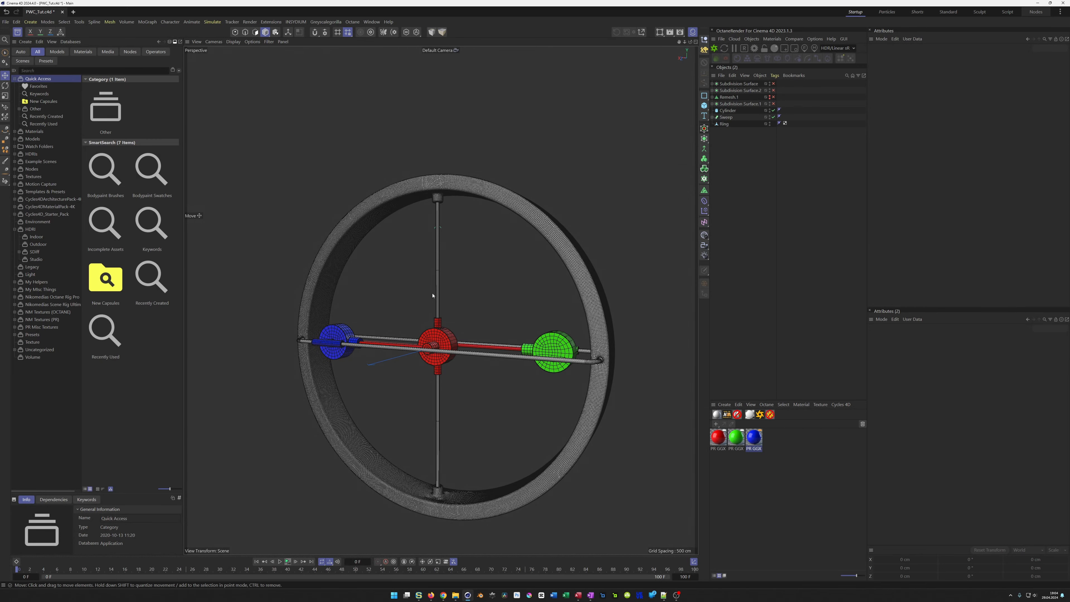
{"action": "scroll", "coordinate": [459, 448], "scroll_direction": "up", "scroll_amount": 6}
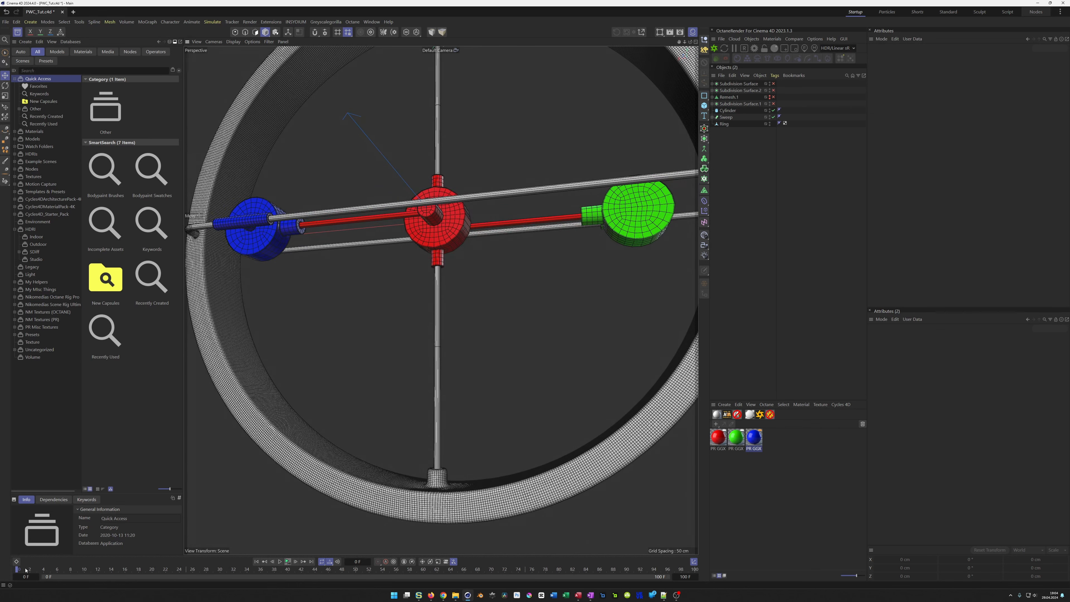
{"action": "mouse_move", "coordinate": [18, 572]}
{"action": "left_mouse_down"}
{"action": "mouse_move", "coordinate": [341, 578]}
{"action": "mouse_move", "coordinate": [544, 599]}
{"action": "mouse_move", "coordinate": [15, 566]}
{"action": "left_mouse_up"}
{"action": "right_click_drag", "start_coordinate": [401, 390], "coordinate": [351, 396], "text": "alt"}
{"action": "middle_click_drag", "start_coordinate": [421, 270], "coordinate": [421, 336], "text": "alt"}
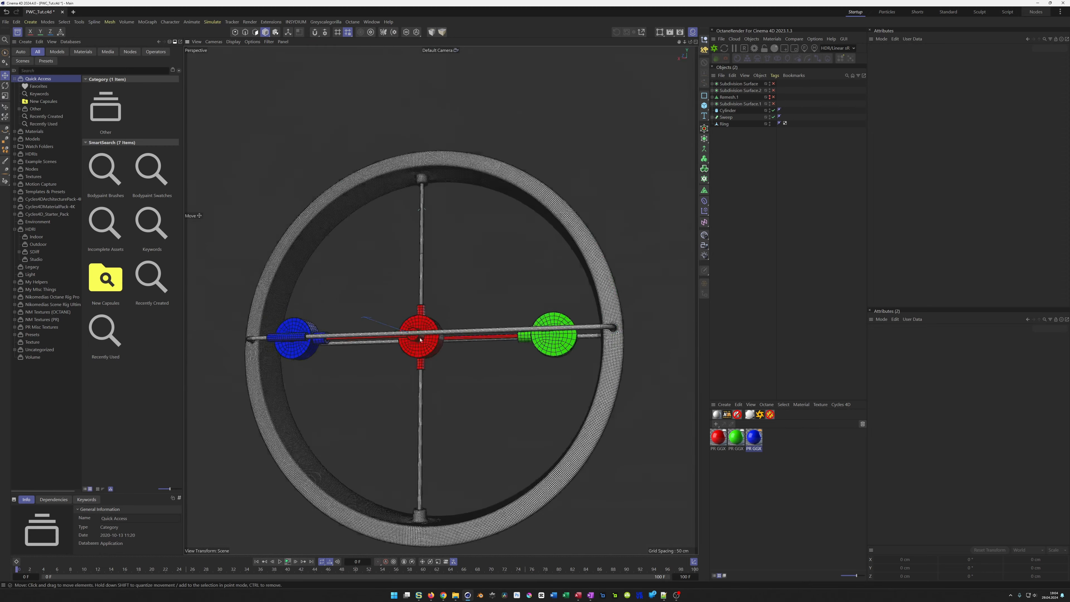
{"action": "left_click_drag", "start_coordinate": [431, 320], "coordinate": [423, 324], "text": "alt"}
- Save the scene and group all objects under a new null named Ring
{"action": "key", "text": "ctrl+s"}
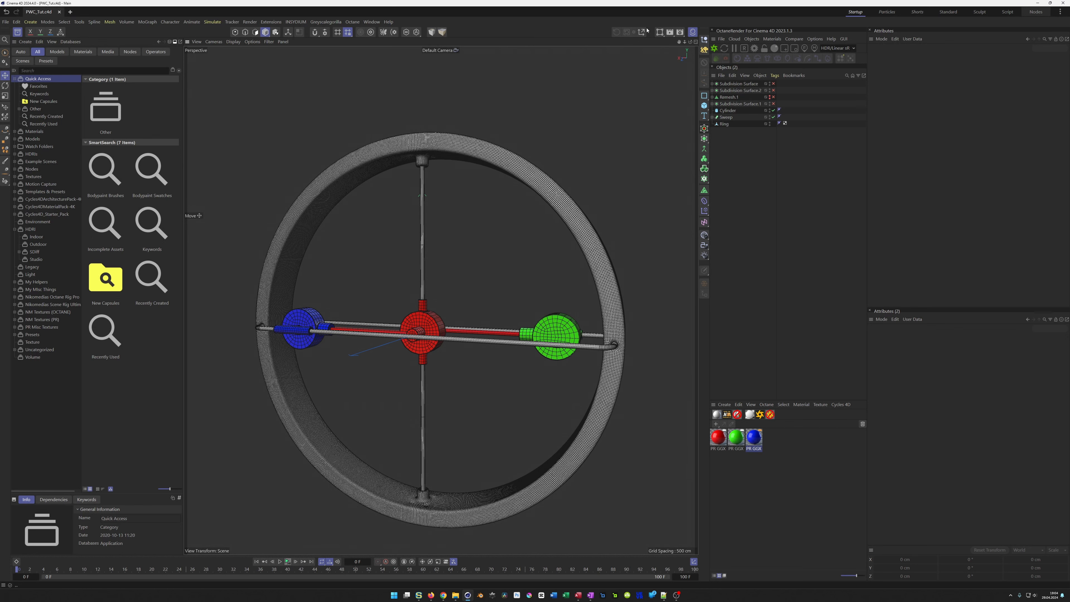
{"action": "left_click", "coordinate": [703, 39]}
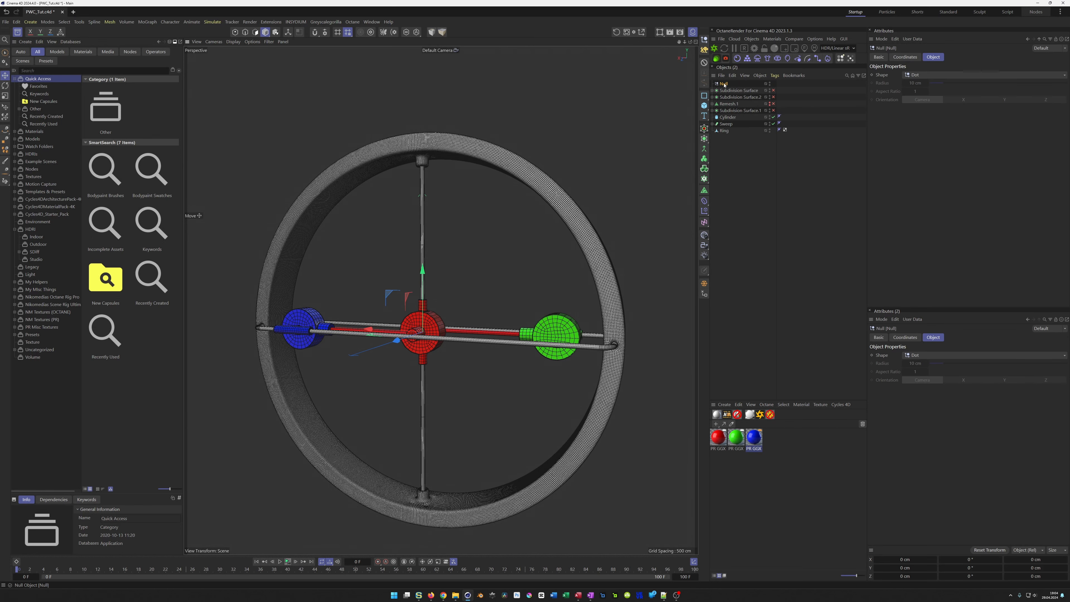
{"action": "left_click_drag", "start_coordinate": [739, 94], "coordinate": [724, 86]}
{"action": "double_click", "coordinate": [725, 85]}
{"action": "type", "text": "Ring"}
{"action": "key", "text": "Return"}
{"action": "left_click_drag", "start_coordinate": [723, 142], "coordinate": [726, 85]}
{"action": "left_click", "coordinate": [724, 84]}
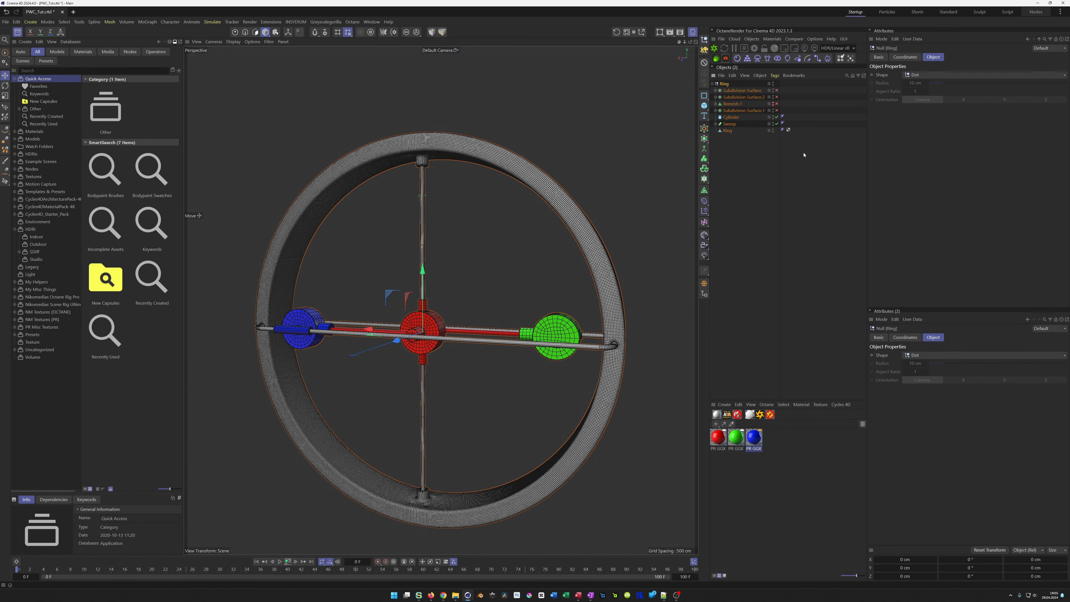
- Try rotating the Ring null around its bank axis and reset the angle to 0°
{"action": "left_click", "coordinate": [904, 58]}
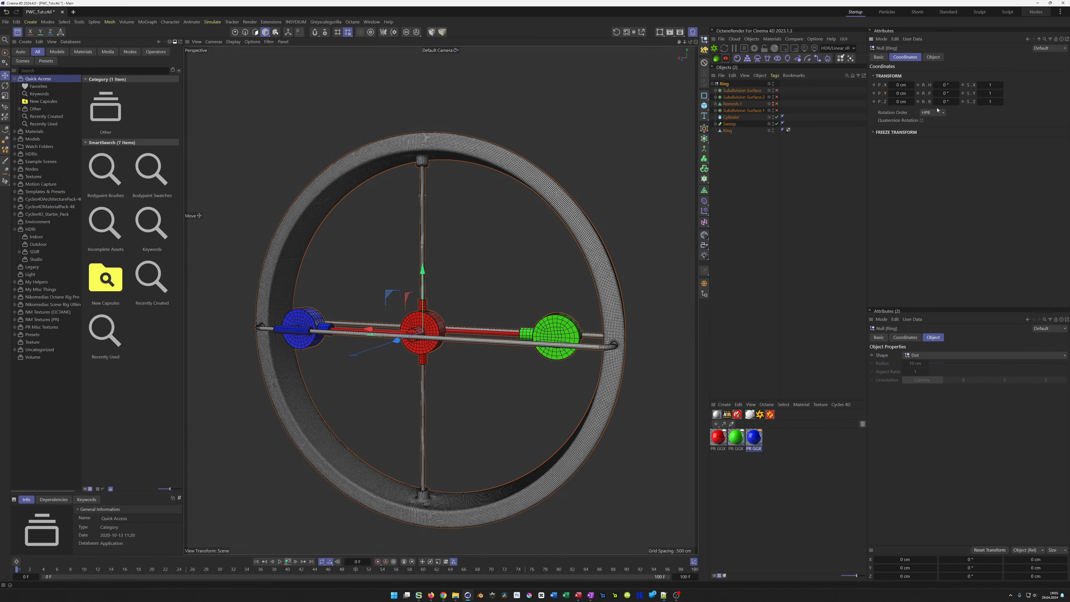
{"action": "left_click_drag", "start_coordinate": [945, 101], "coordinate": [976, 108]}
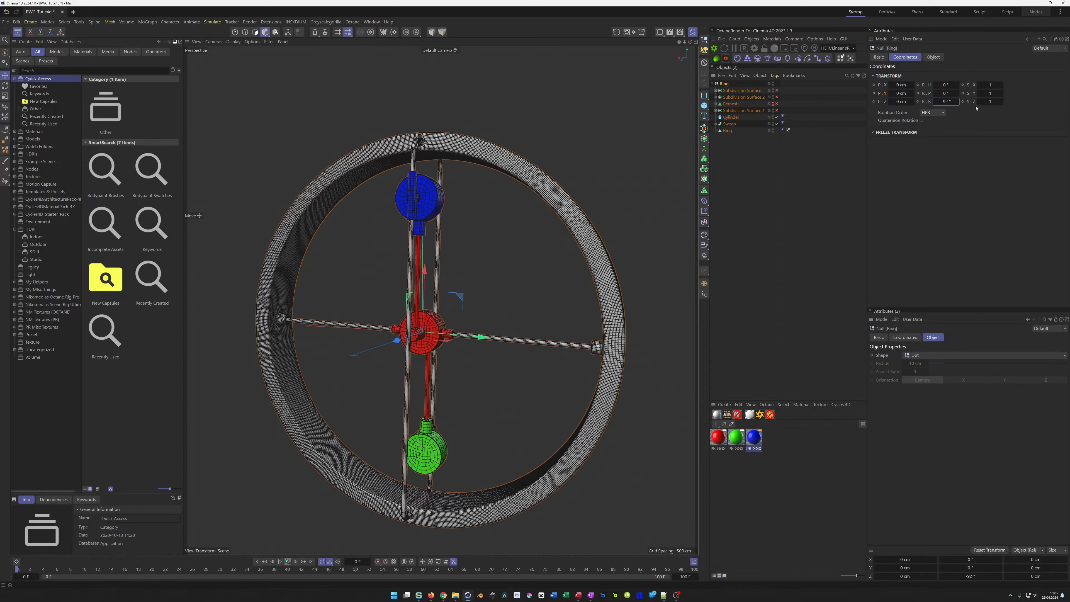
{"action": "right_click", "coordinate": [958, 103]}
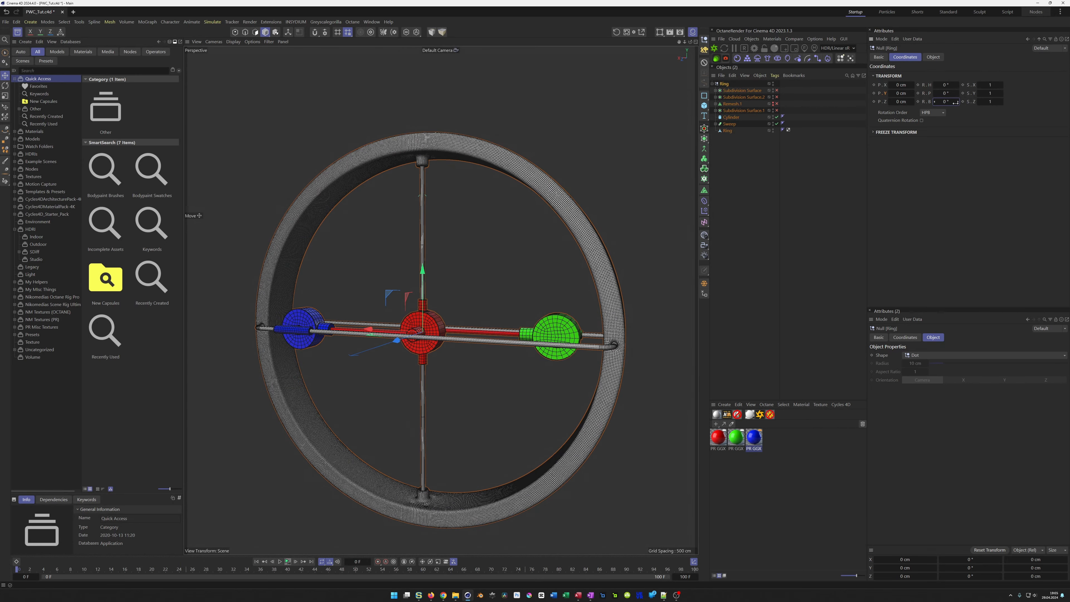
{"action": "left_click_drag", "start_coordinate": [948, 102], "coordinate": [917, 102]}
{"action": "right_click", "coordinate": [957, 102]}
- Keyframe the Ring null's bank rotation at 0° on frame 0 and 360° on frame 100
{"action": "left_click", "coordinate": [917, 102]}
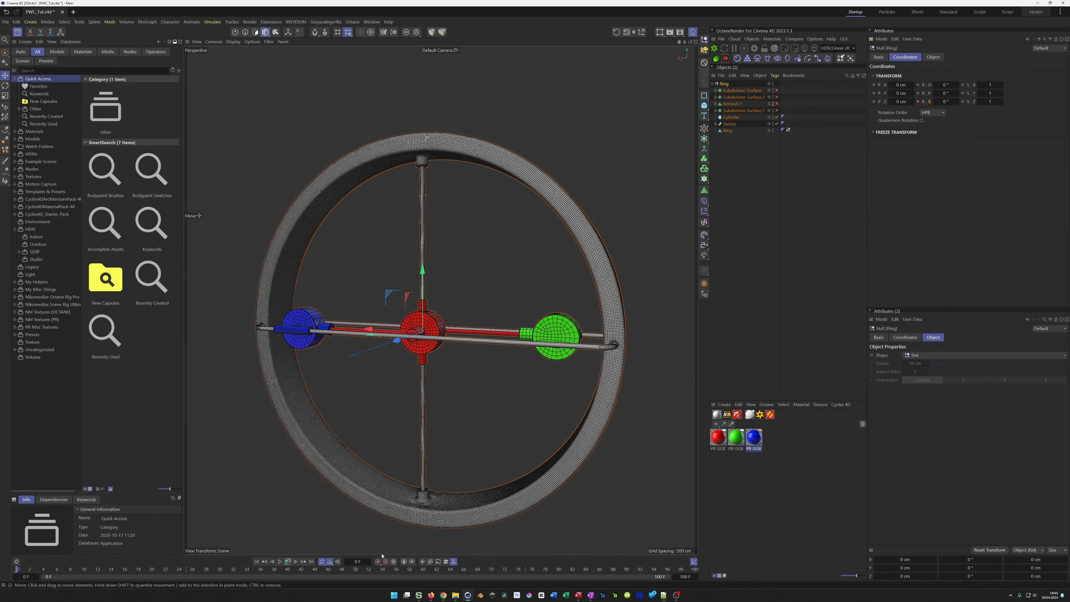
{"action": "left_click", "coordinate": [312, 562]}
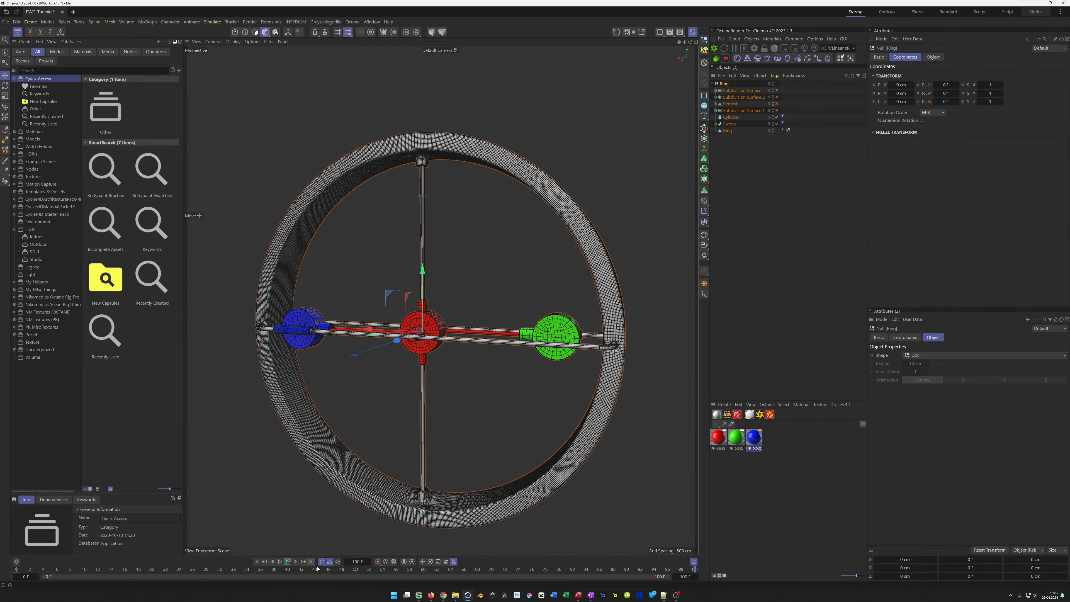
{"action": "left_click", "coordinate": [945, 101]}
{"action": "type", "text": "360"}
{"action": "key", "text": "Return"}
{"action": "left_click", "coordinate": [918, 102]}
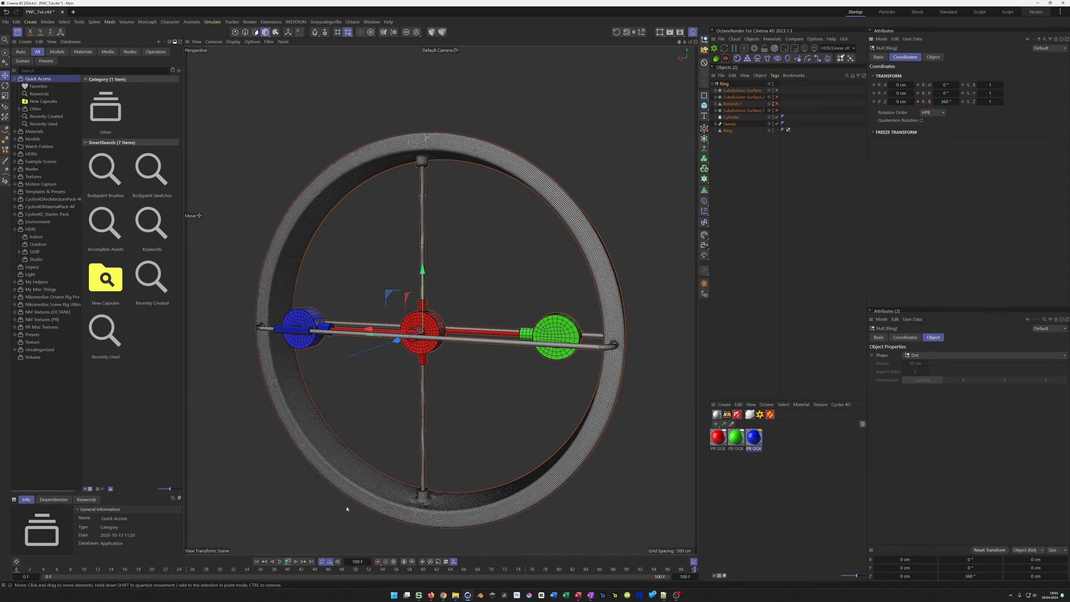
- Play the animation to check the direction in which the ring and its sliders rotate
{"action": "left_click", "coordinate": [288, 561]}
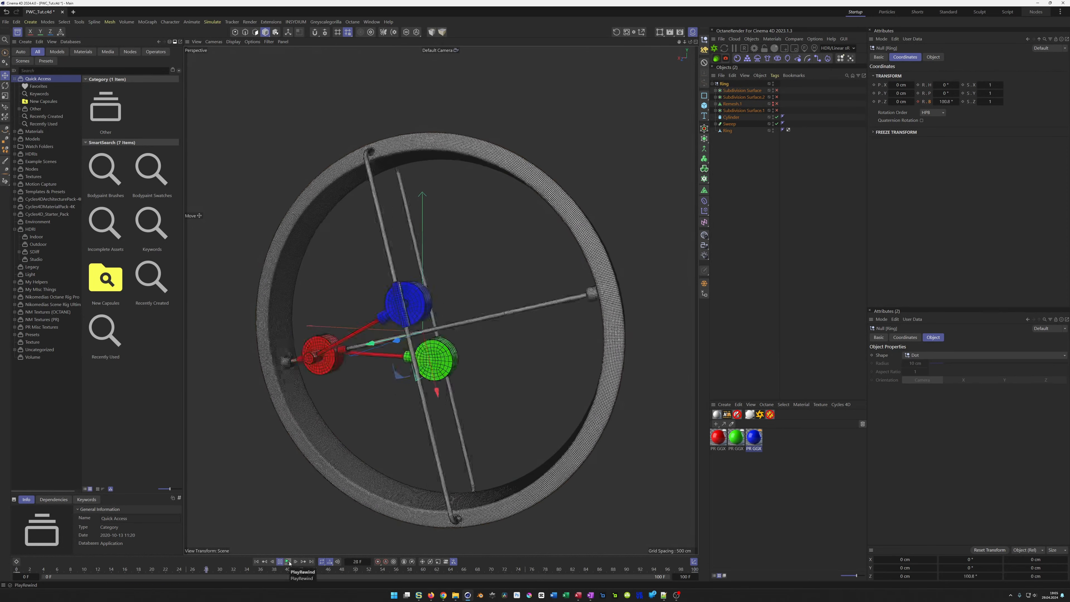
{"action": "left_click", "coordinate": [280, 561]}
{"action": "left_click", "coordinate": [295, 561]}
{"action": "left_click", "coordinate": [295, 562]}
{"action": "left_click", "coordinate": [295, 562]}
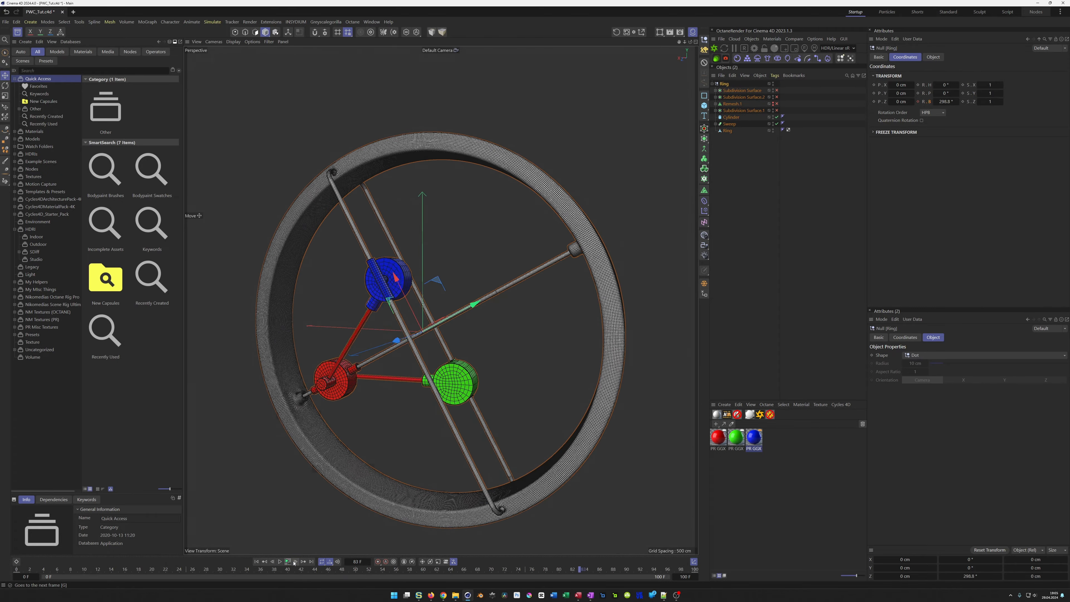
- Set the Ring null's bank keyframe at frame 100 to -360° and replay the animation from the start
{"action": "left_click", "coordinate": [288, 562]}
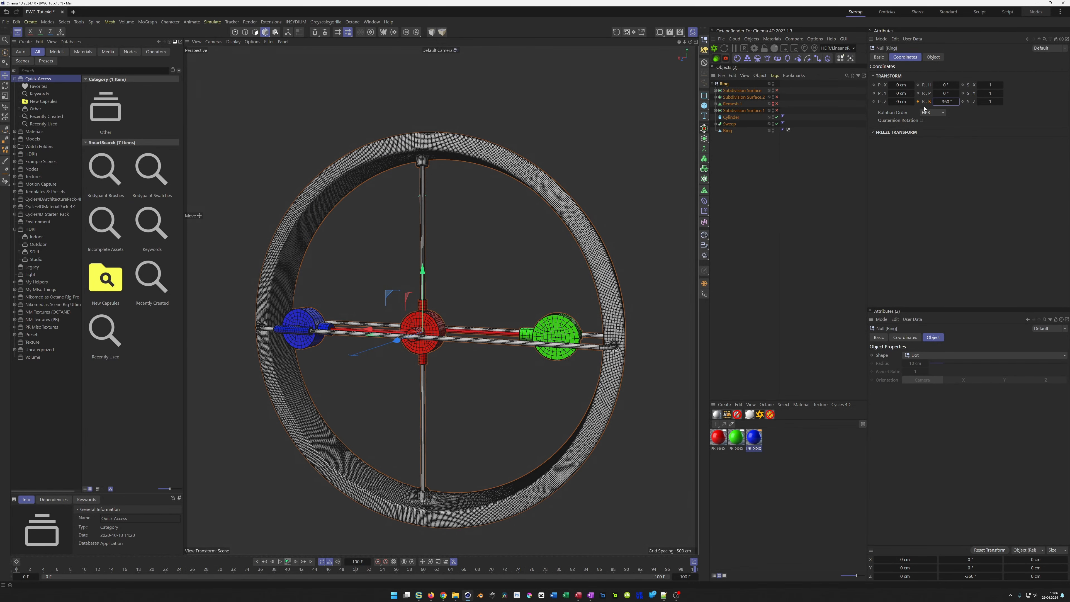
{"action": "left_click", "coordinate": [287, 562]}
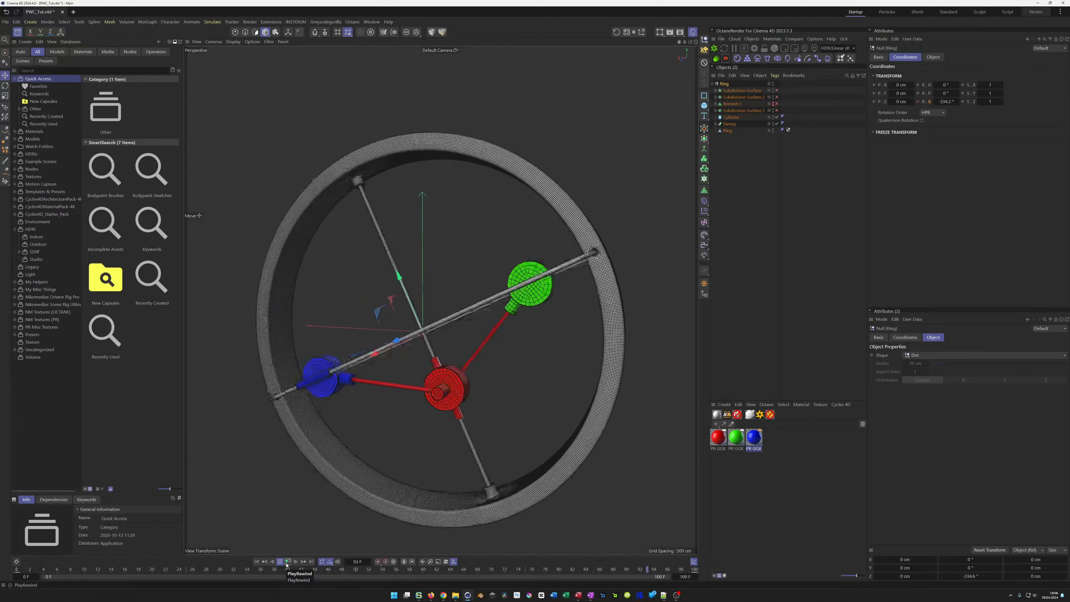
{"action": "left_click", "coordinate": [287, 562]}
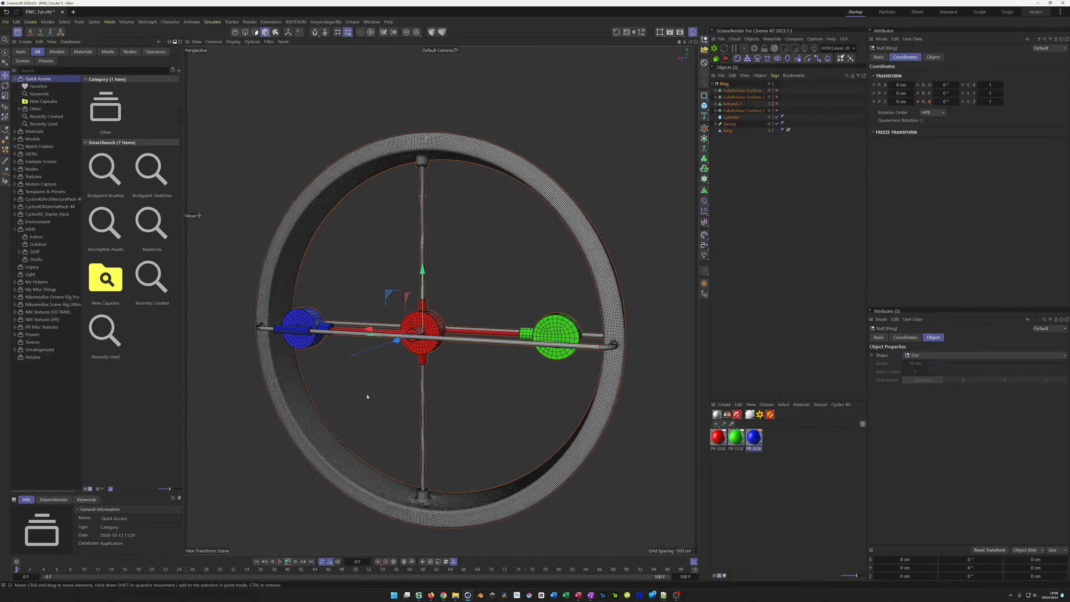
- Add a Tube primitive at the scene's centre and orient it along +Z
{"action": "left_click_drag", "start_coordinate": [421, 349], "coordinate": [405, 432], "text": "alt"}
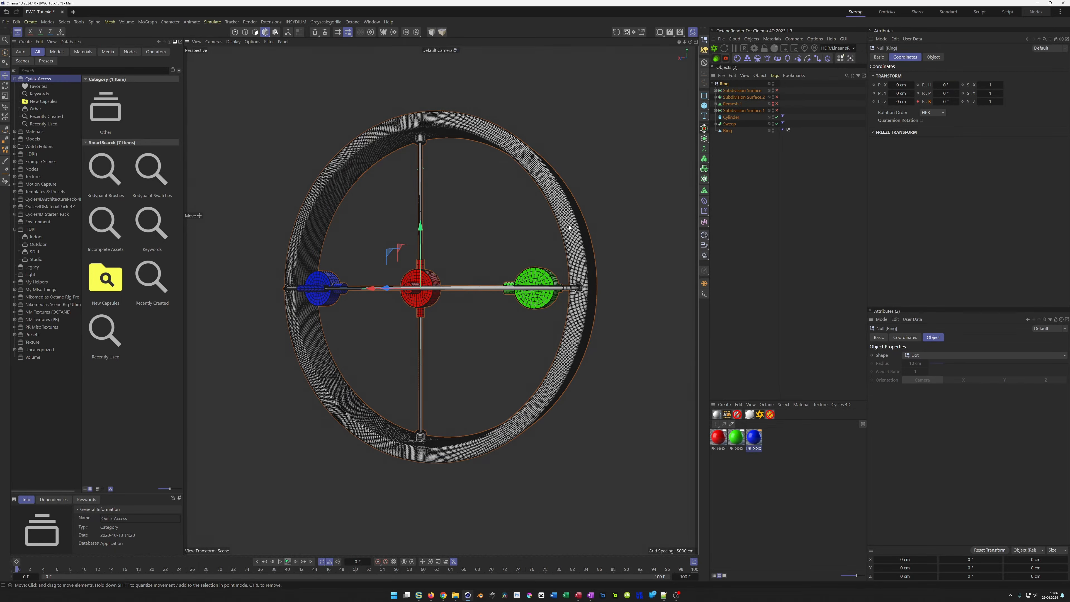
{"action": "left_click", "coordinate": [703, 108]}
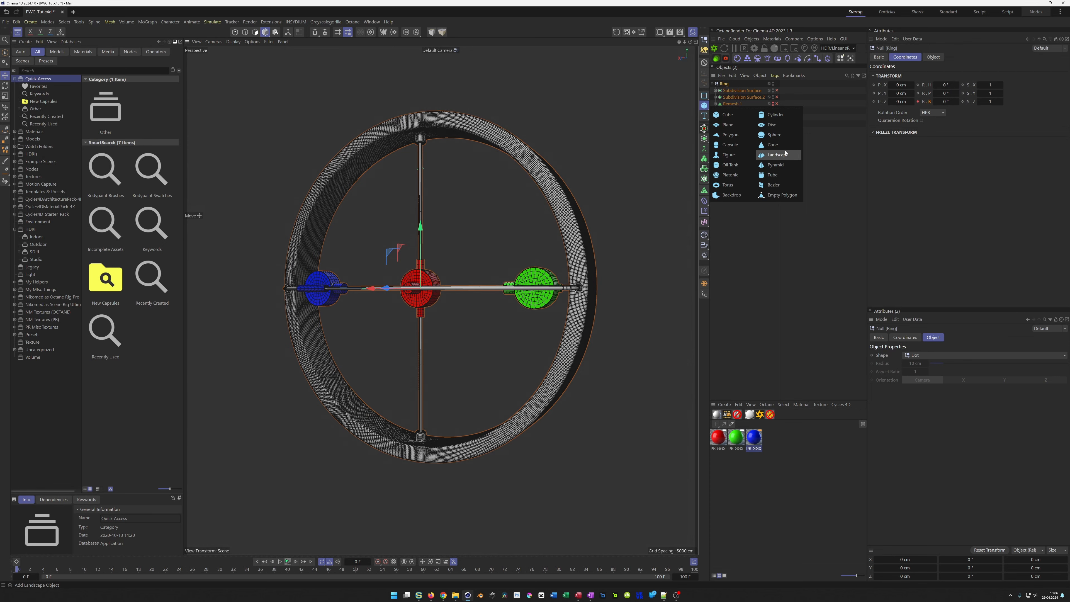
{"action": "left_click", "coordinate": [784, 175]}
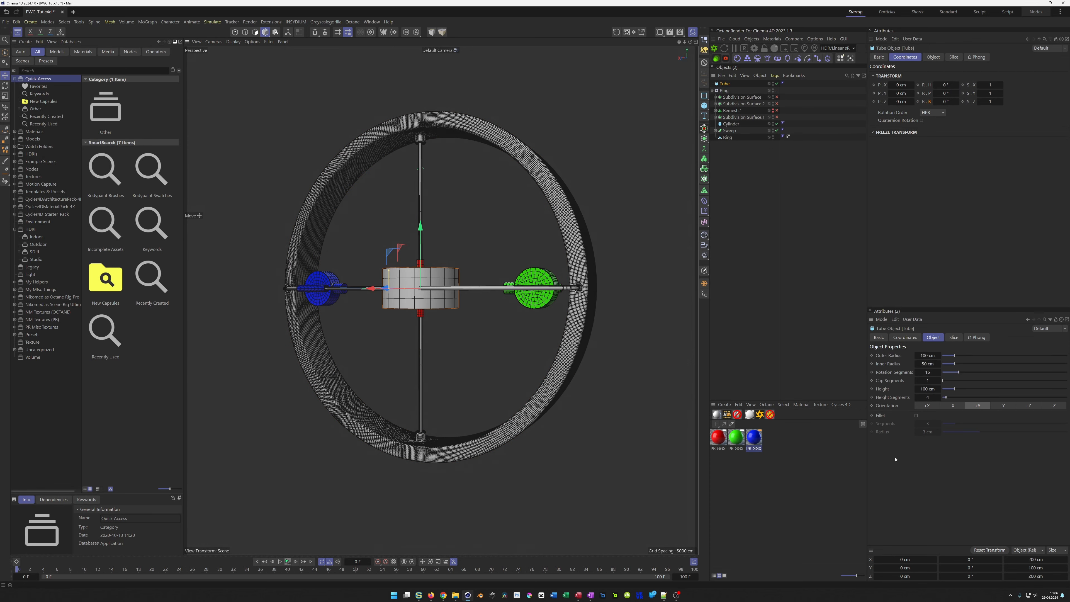
{"action": "left_click", "coordinate": [1028, 406]}
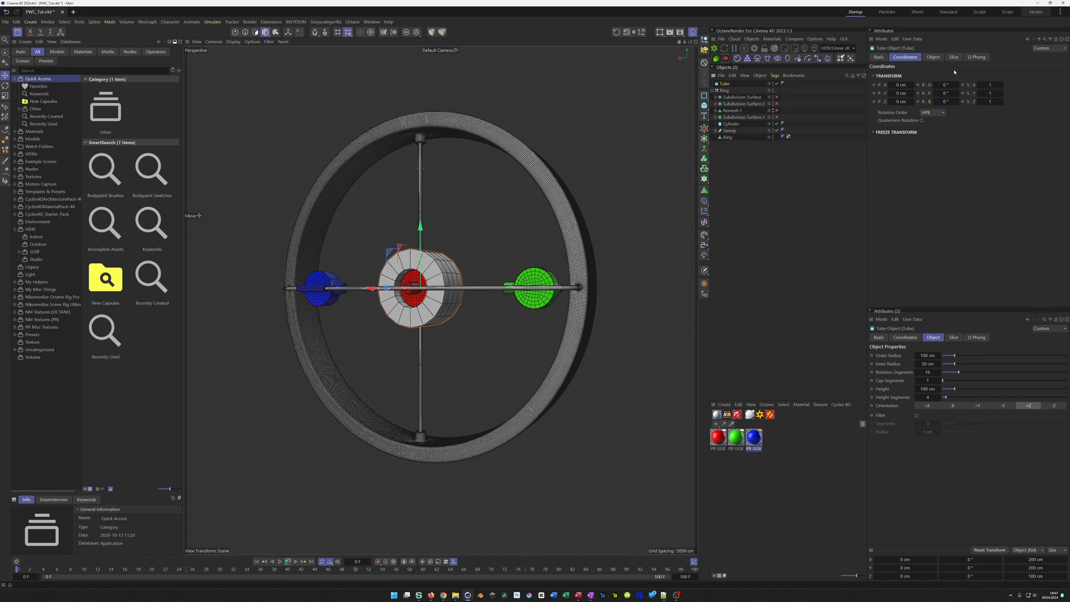
- Set the tube's outer radius to 230 cm, inner radius to 190 cm and rotation segments to 100
{"action": "left_click", "coordinate": [933, 57]}
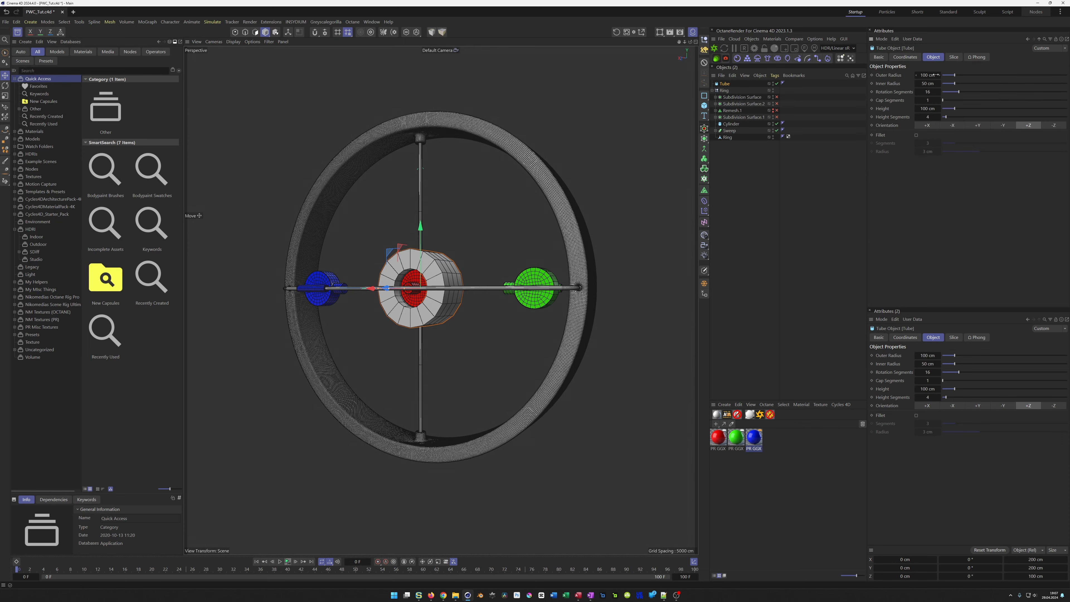
{"action": "left_click", "coordinate": [930, 74]}
{"action": "type", "text": "230"}
{"action": "key", "text": "Return"}
{"action": "left_click", "coordinate": [925, 83]}
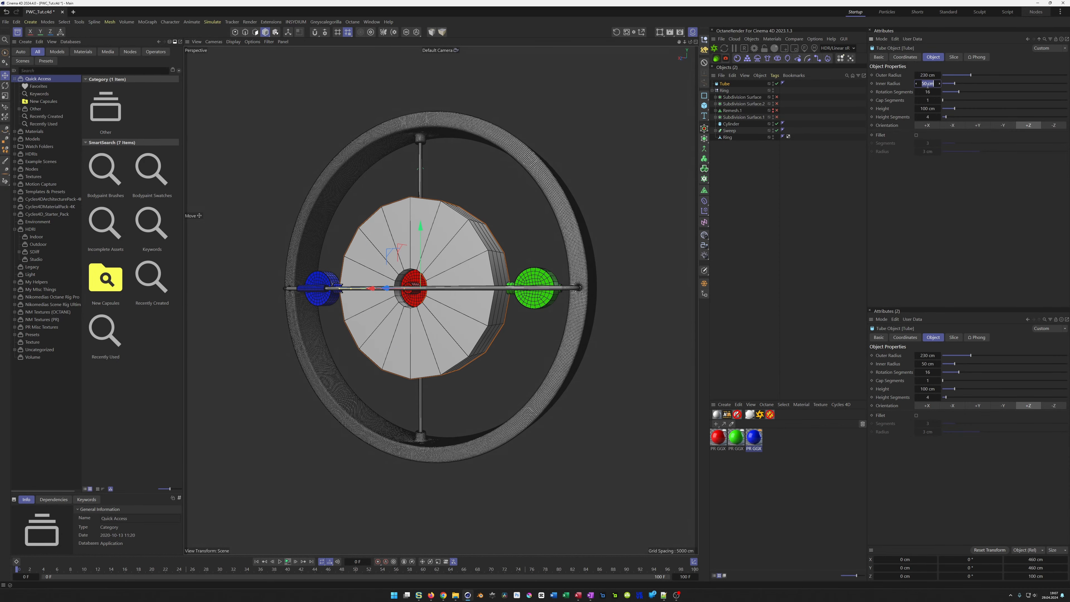
{"action": "type", "text": "190"}
{"action": "key", "text": "Return"}
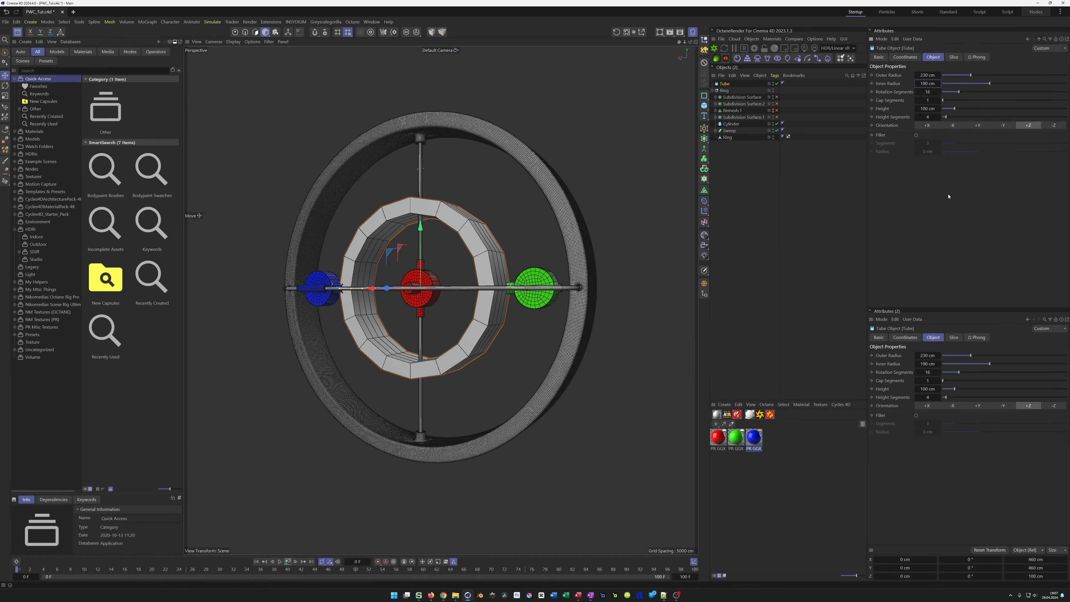
{"action": "key", "text": "Tab"}
{"action": "type", "text": "100"}
{"action": "key", "text": "Return"}
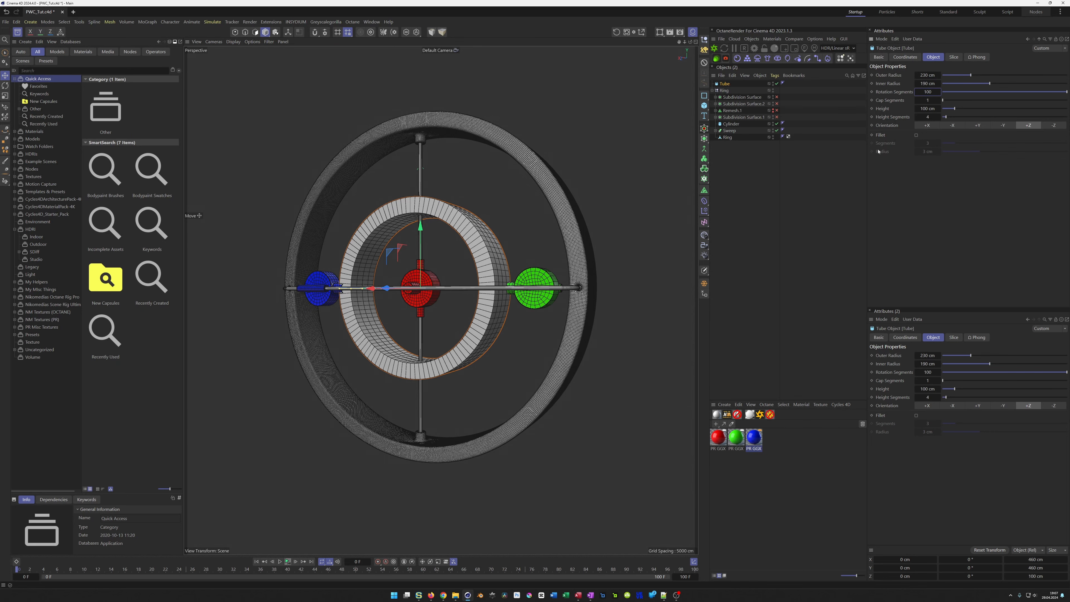
- In the front view, move the tube straight down beneath the large ring, to about -670 cm in Y
{"action": "middle_click", "coordinate": [493, 289]}
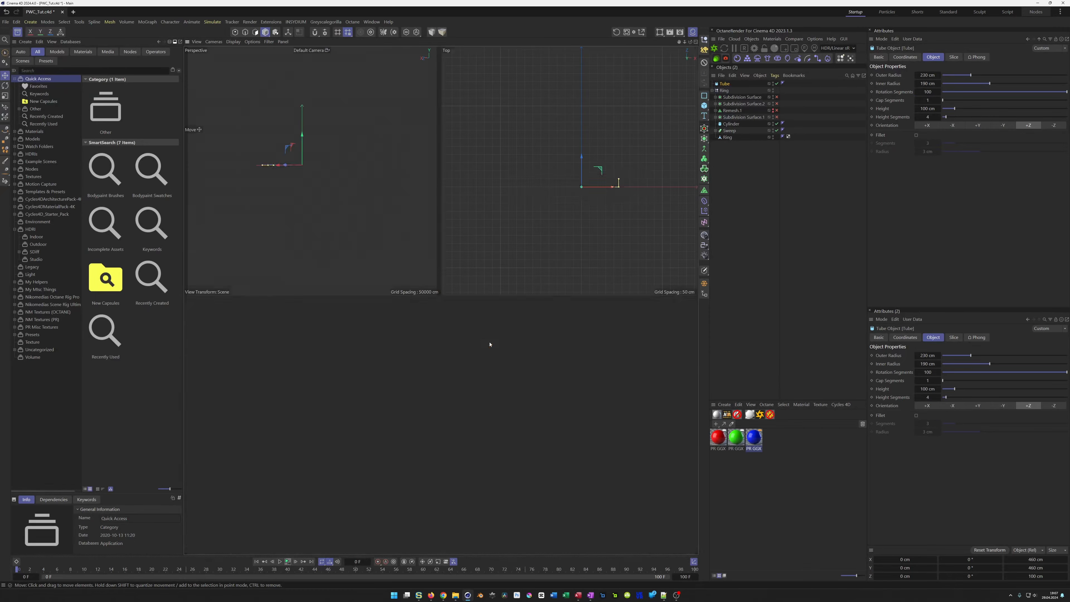
{"action": "middle_click", "coordinate": [551, 422]}
{"action": "scroll", "coordinate": [501, 409], "scroll_direction": "down", "scroll_amount": 5}
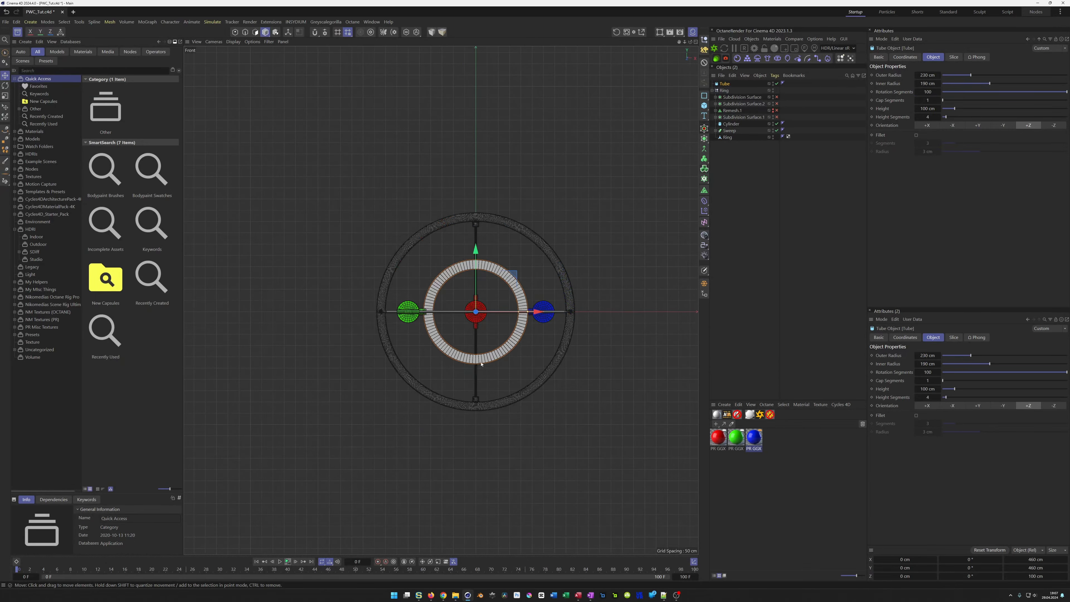
{"action": "scroll", "coordinate": [495, 359], "scroll_direction": "up", "scroll_amount": 2}
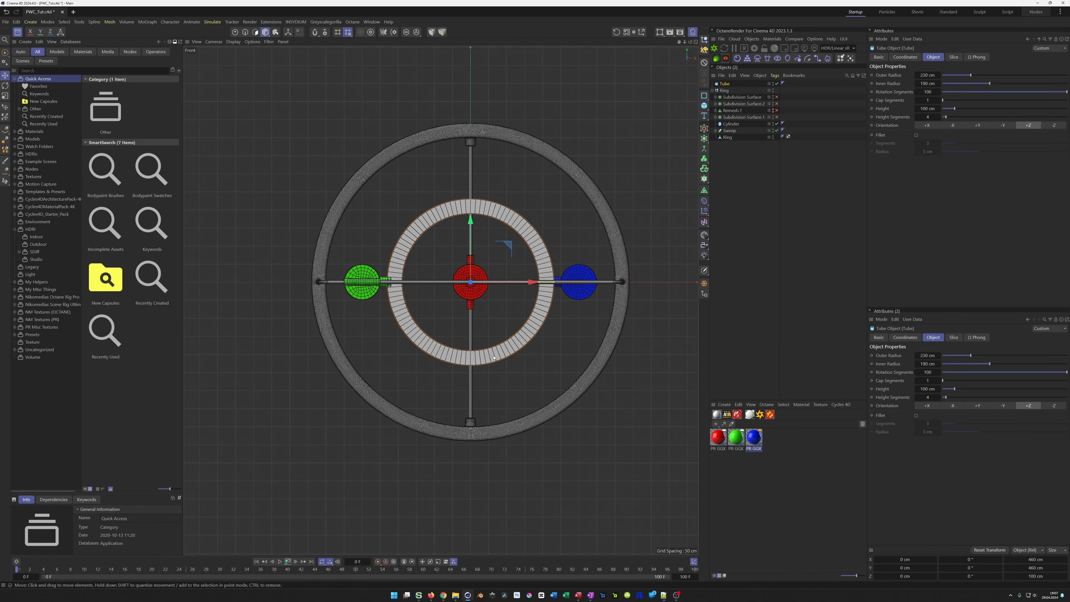
{"action": "key", "text": "e"}
{"action": "left_click_drag", "start_coordinate": [471, 219], "coordinate": [476, 467]}
{"action": "scroll", "coordinate": [488, 452], "scroll_direction": "up", "scroll_amount": 10}
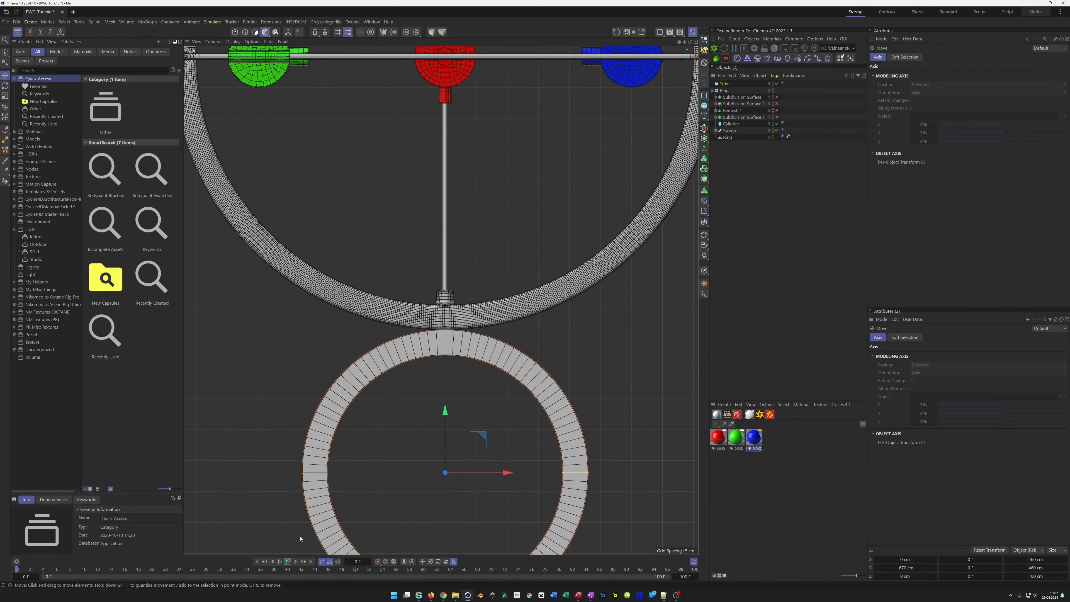
- At frame 25, raise the tube to Y -660 cm and place it below the Ring hierarchy in the object list
{"action": "left_click_drag", "start_coordinate": [18, 571], "coordinate": [184, 586]}
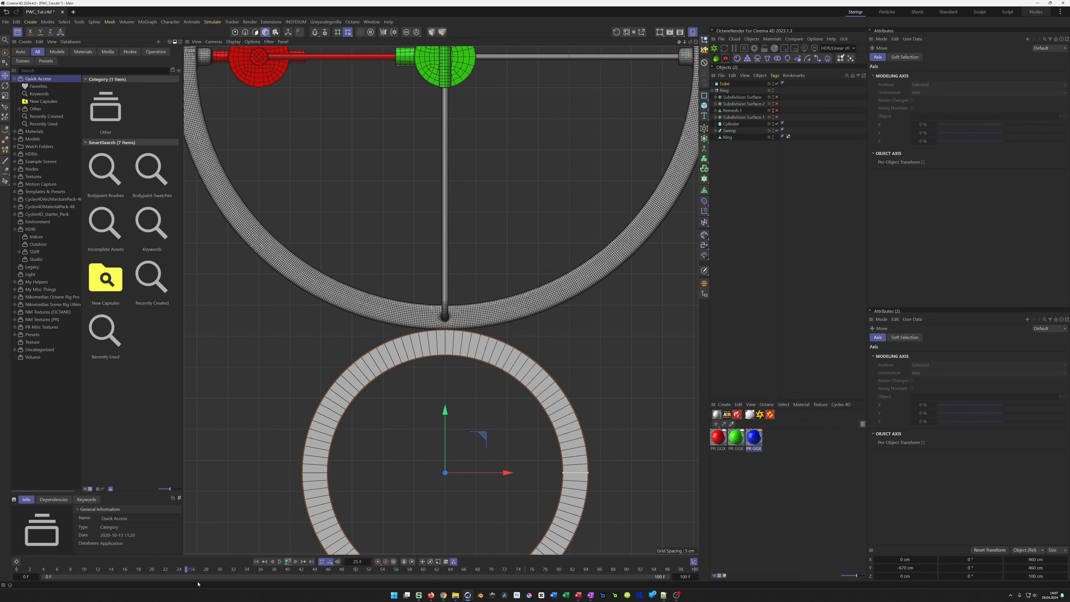
{"action": "mouse_move", "coordinate": [445, 414]}
{"action": "left_mouse_down"}
{"action": "mouse_move", "coordinate": [450, 400]}
{"action": "mouse_move", "coordinate": [449, 409]}
{"action": "left_mouse_up"}
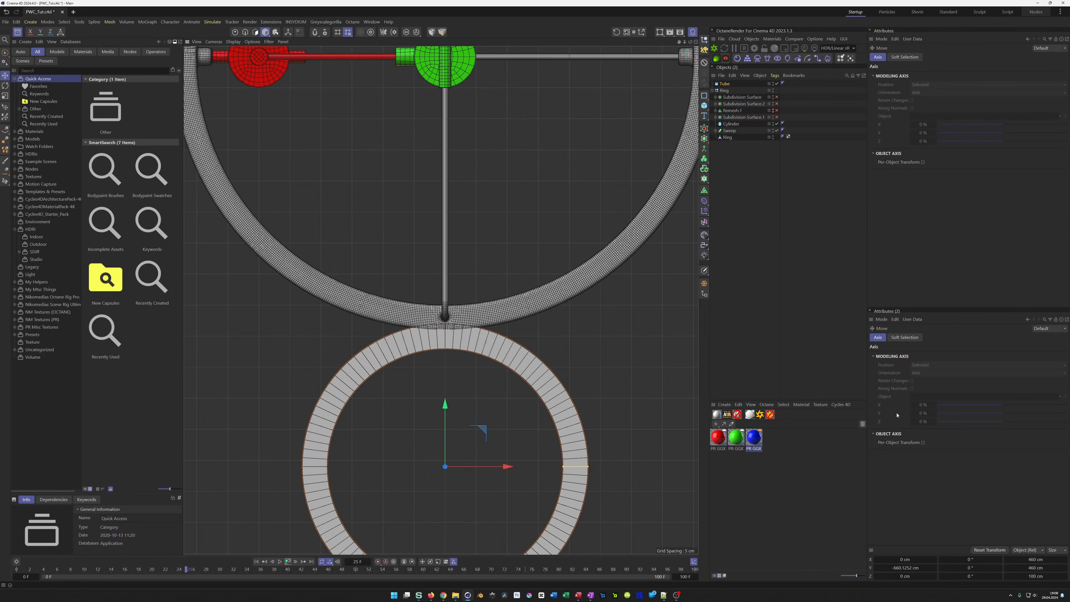
{"action": "left_click", "coordinate": [906, 570]}
{"action": "left_click_drag", "start_coordinate": [731, 140], "coordinate": [729, 139]}
{"action": "left_click", "coordinate": [905, 56]}
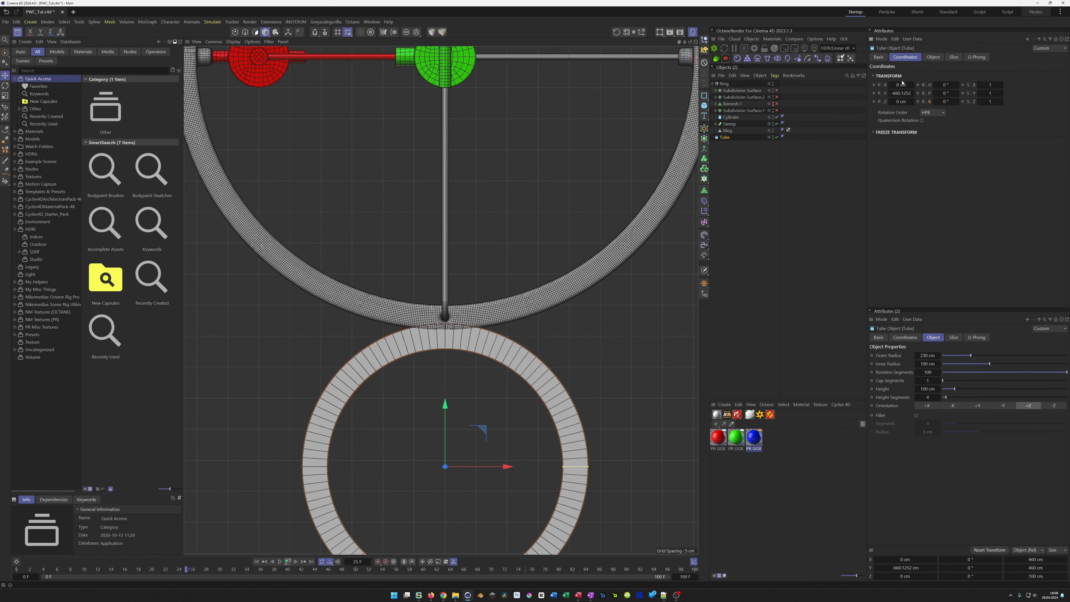
{"action": "left_click", "coordinate": [901, 93]}
{"action": "type", "text": "-660"}
{"action": "key", "text": "Return"}
- Return to the perspective view and save the scene
{"action": "middle_click", "coordinate": [488, 356]}
{"action": "middle_click", "coordinate": [367, 278]}
{"action": "key", "text": "ctrl+s"}
- Widen the tube under the large ring, trying heights of 150 and 160 cm and settling on 180 cm
{"action": "scroll", "coordinate": [439, 470], "scroll_direction": "up", "scroll_amount": 4}
{"action": "left_click_drag", "start_coordinate": [439, 470], "coordinate": [420, 469], "text": "alt"}
{"action": "middle_click_drag", "start_coordinate": [420, 468], "coordinate": [404, 433], "text": "alt"}
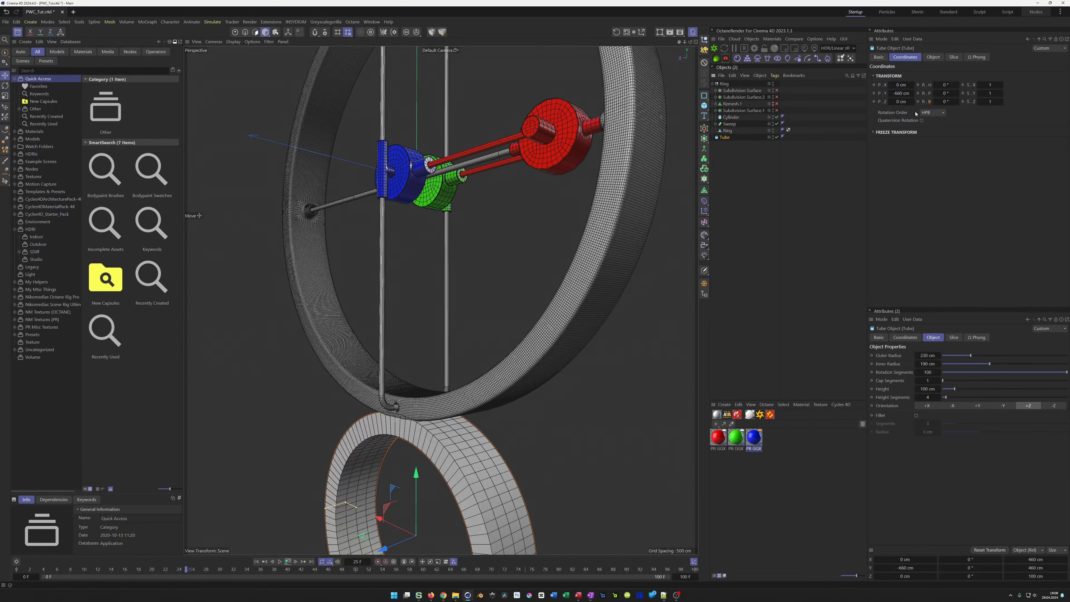
{"action": "left_click", "coordinate": [932, 58]}
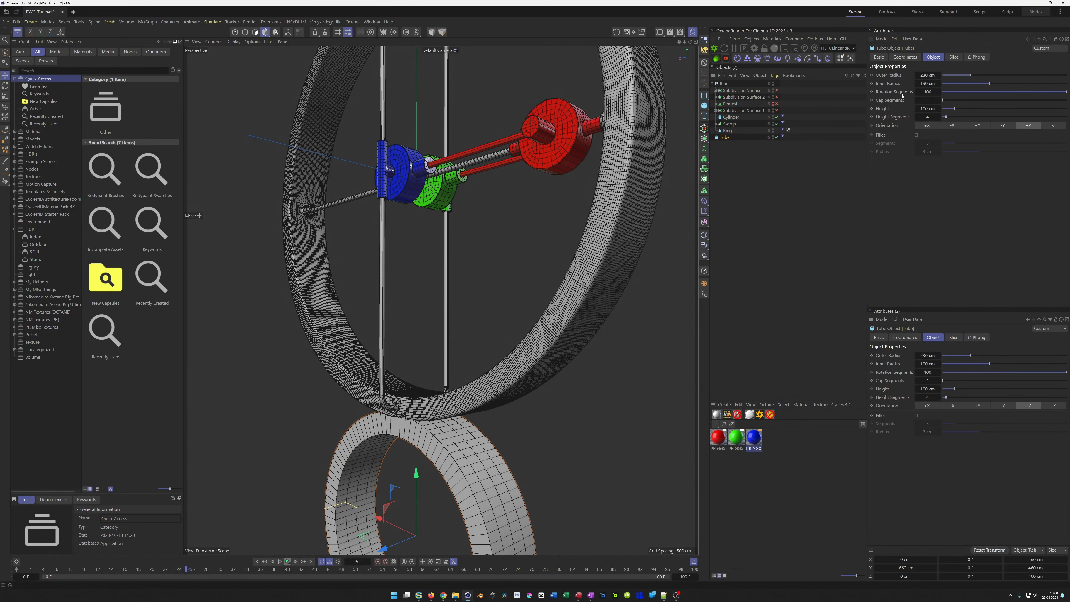
{"action": "left_click", "coordinate": [924, 108]}
{"action": "type", "text": "150"}
{"action": "key", "text": "Return"}
{"action": "left_click", "coordinate": [921, 111]}
{"action": "type", "text": "160"}
{"action": "key", "text": "Return"}
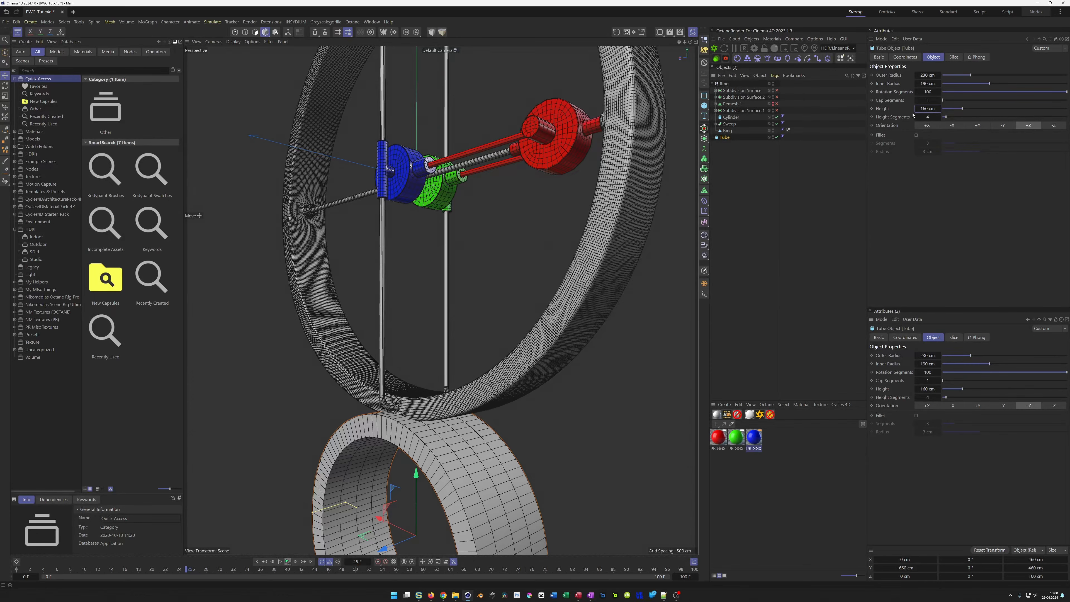
{"action": "left_click", "coordinate": [926, 110]}
{"action": "type", "text": "180"}
{"action": "key", "text": "Return"}
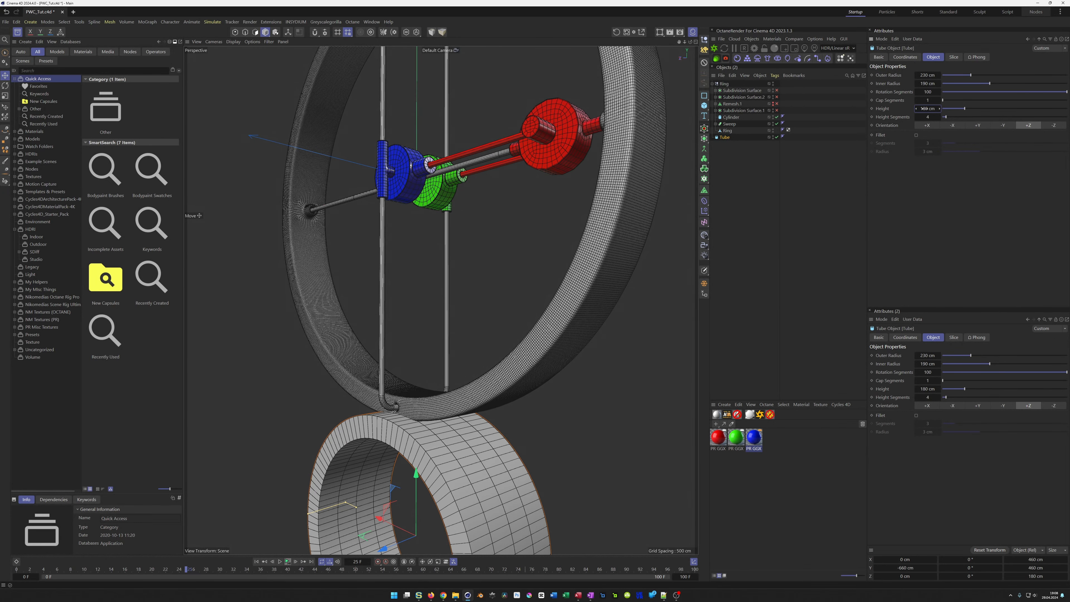
- Set the tube's height segments to 15
{"action": "scroll", "coordinate": [428, 412], "scroll_direction": "up", "scroll_amount": 2}
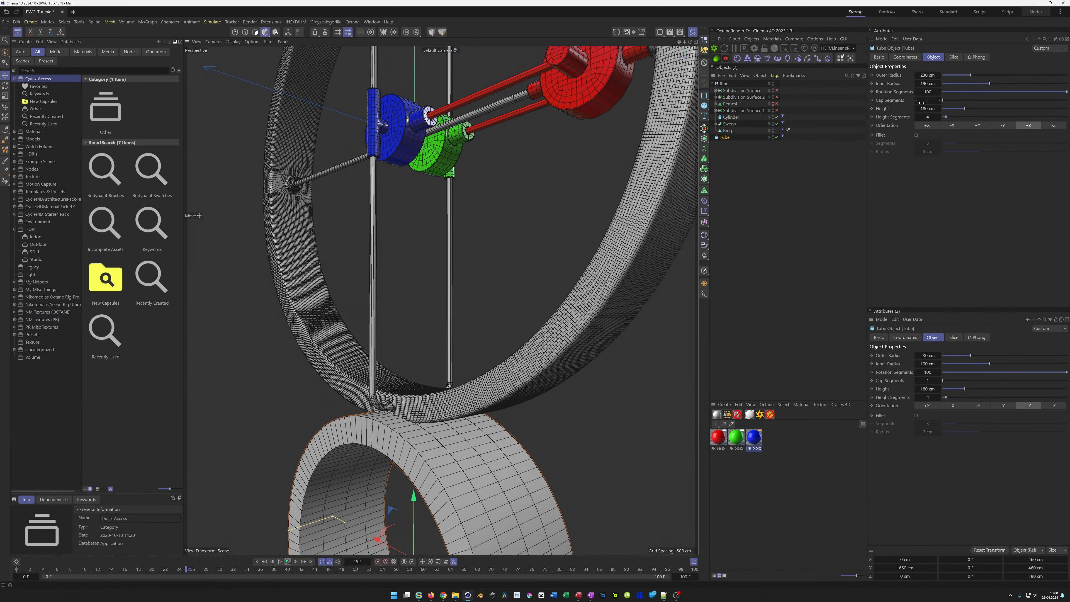
{"action": "left_click_drag", "start_coordinate": [932, 117], "coordinate": [948, 117]}
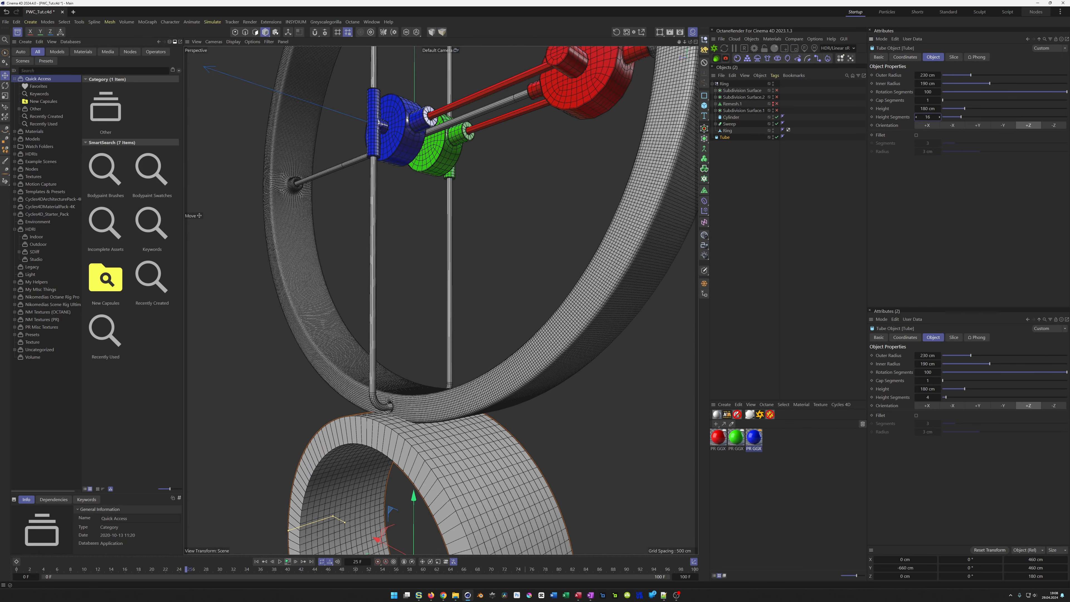
{"action": "left_click", "coordinate": [930, 116]}
{"action": "type", "text": "15"}
{"action": "key", "text": "Return"}
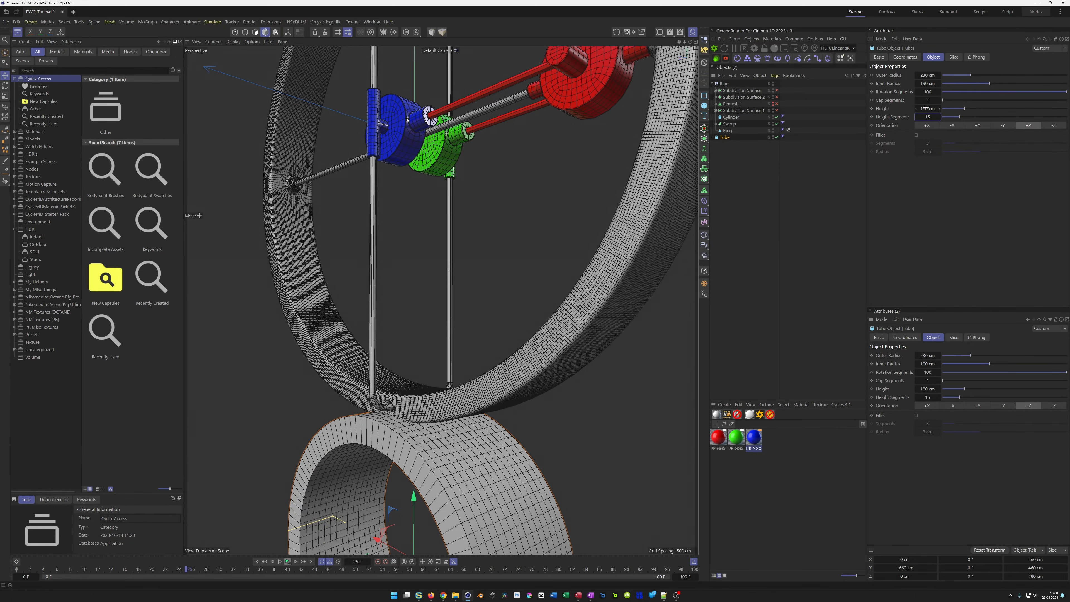
- Try 150 rotation segments on the tube, and settle on 120
{"action": "left_click", "coordinate": [930, 92]}
{"action": "type", "text": "1"}
{"action": "key", "text": "Return"}
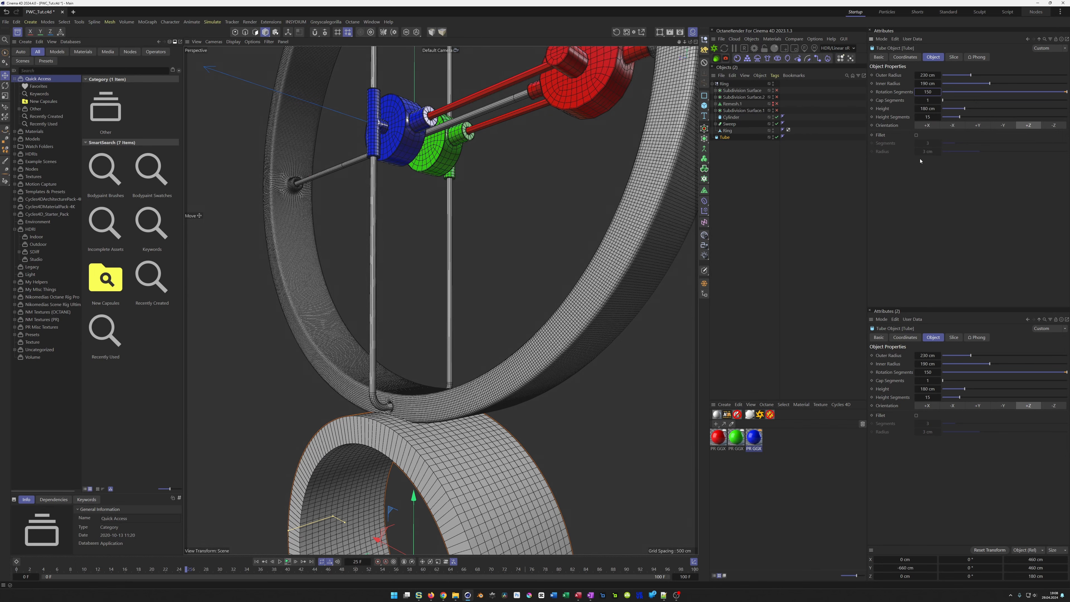
{"action": "left_click", "coordinate": [930, 92]}
{"action": "type", "text": "120"}
{"action": "key", "text": "Return"}
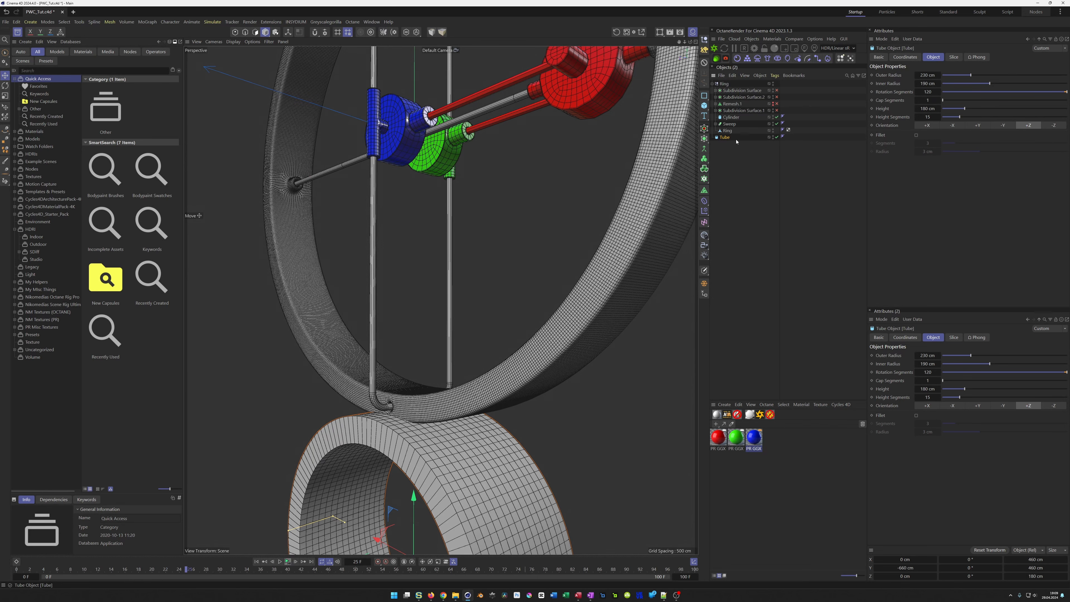
- Add a Collision deformer to the tube and assign the Ring mesh as its collider object
{"action": "left_click", "coordinate": [704, 202]}
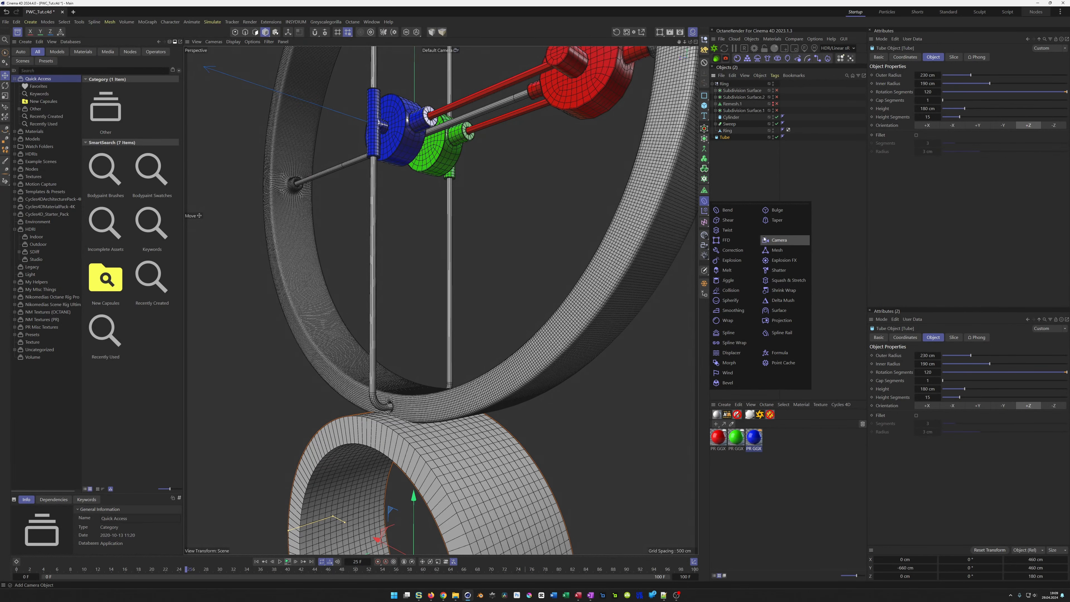
{"action": "left_click", "coordinate": [730, 290]}
{"action": "left_click", "coordinate": [957, 58]}
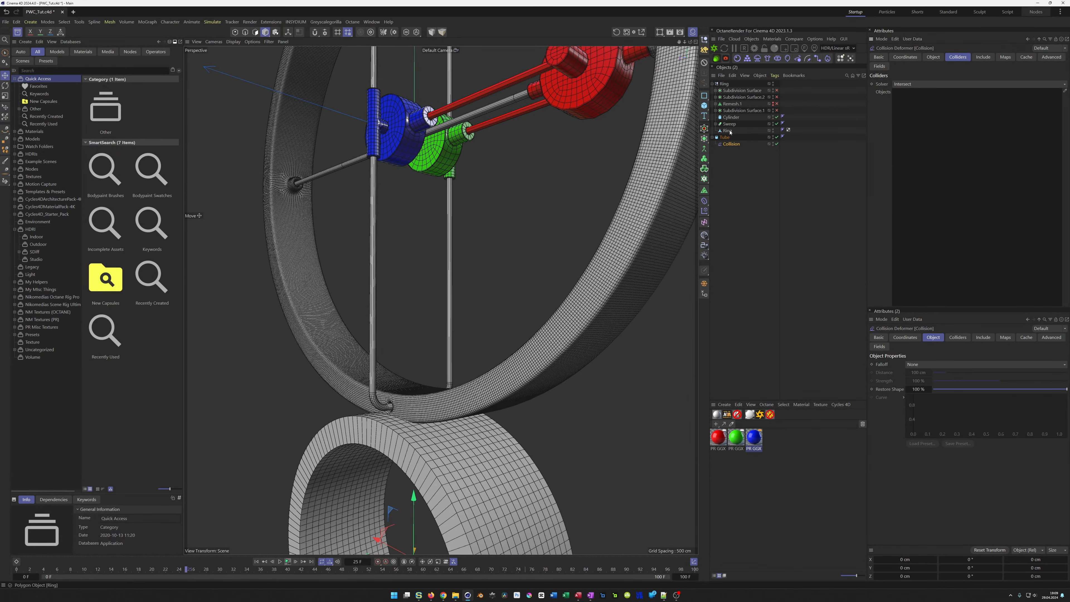
{"action": "left_click_drag", "start_coordinate": [850, 104], "coordinate": [922, 117]}
{"action": "scroll", "coordinate": [430, 409], "scroll_direction": "up", "scroll_amount": 8}
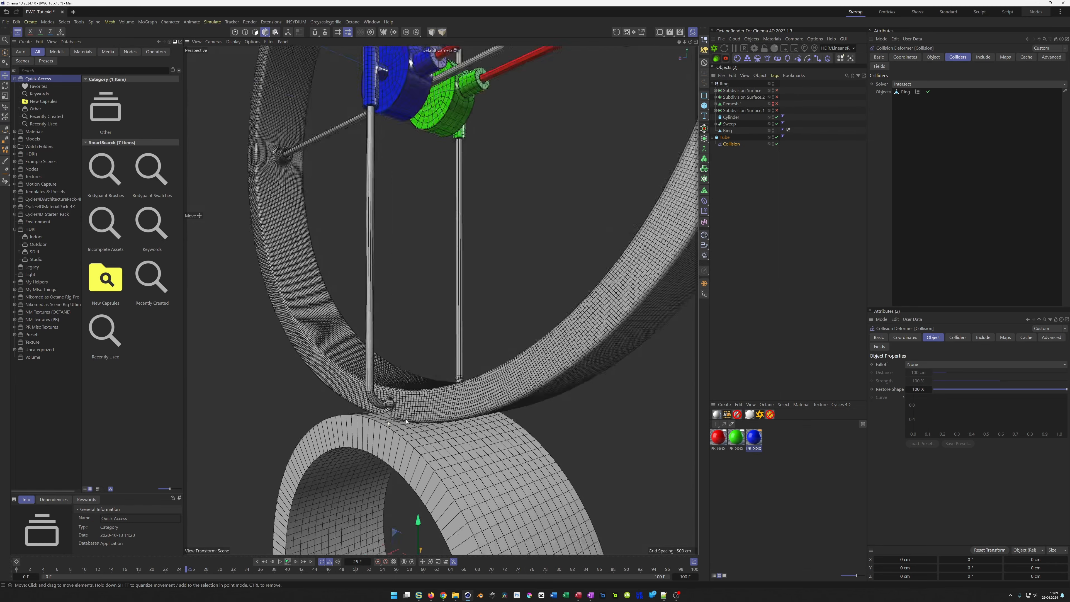
{"action": "left_click_drag", "start_coordinate": [430, 409], "coordinate": [399, 409], "text": "alt"}
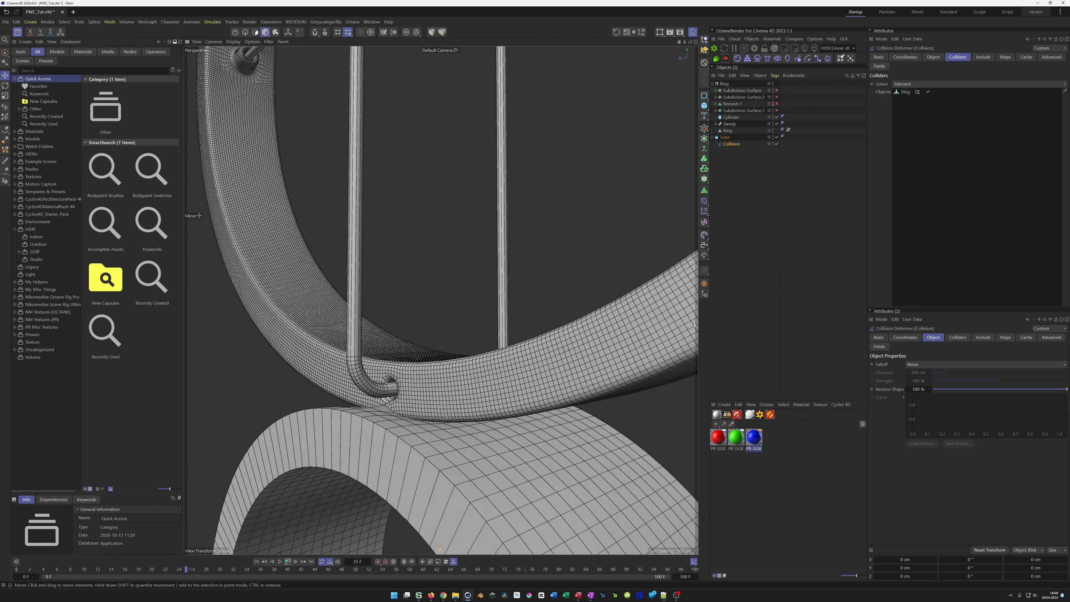
- Set the Collision deformer's solver to Outside and inspect the contact area between ring and tube
{"action": "left_click", "coordinate": [939, 84]}
{"action": "left_click", "coordinate": [938, 111]}
{"action": "left_click_drag", "start_coordinate": [404, 432], "coordinate": [442, 435], "text": "alt"}
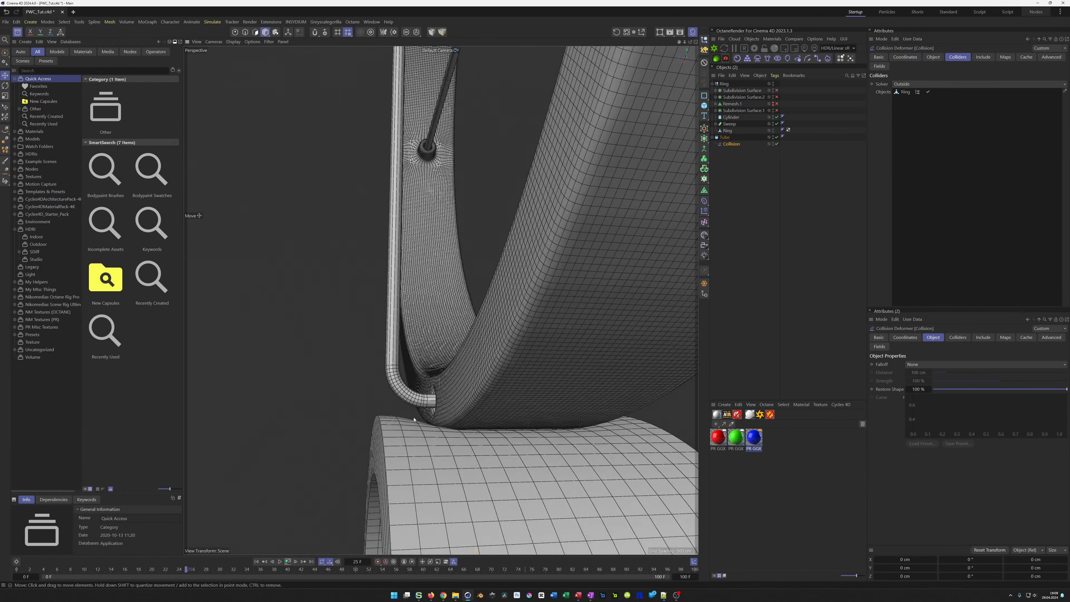
{"action": "left_click_drag", "start_coordinate": [442, 430], "coordinate": [390, 412], "text": "alt"}
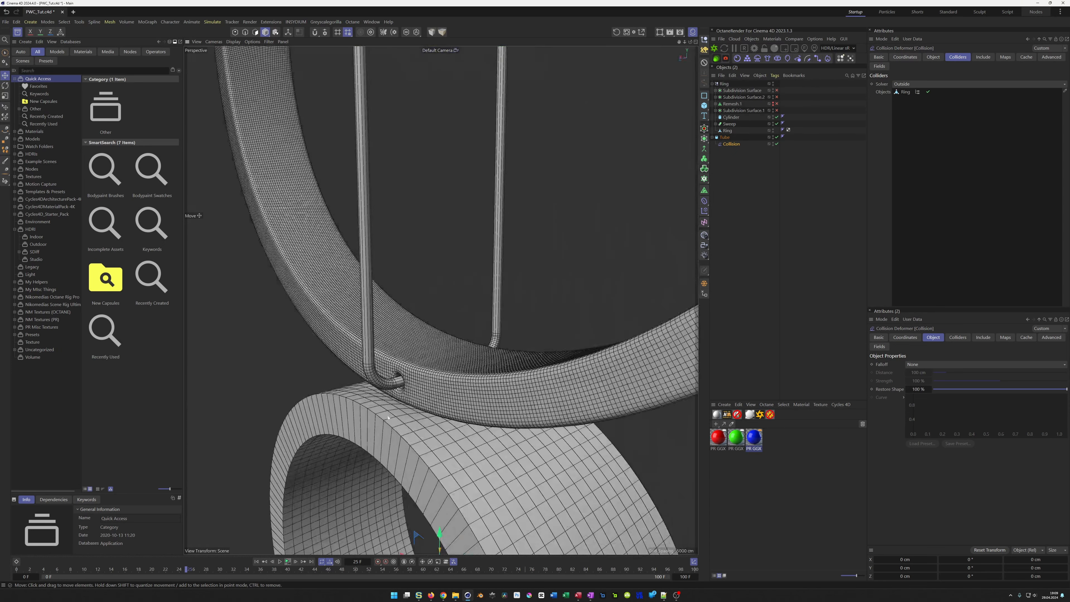
- Enable a fillet with a 5 cm radius on the tube, and save the scene
{"action": "left_click", "coordinate": [724, 137]}
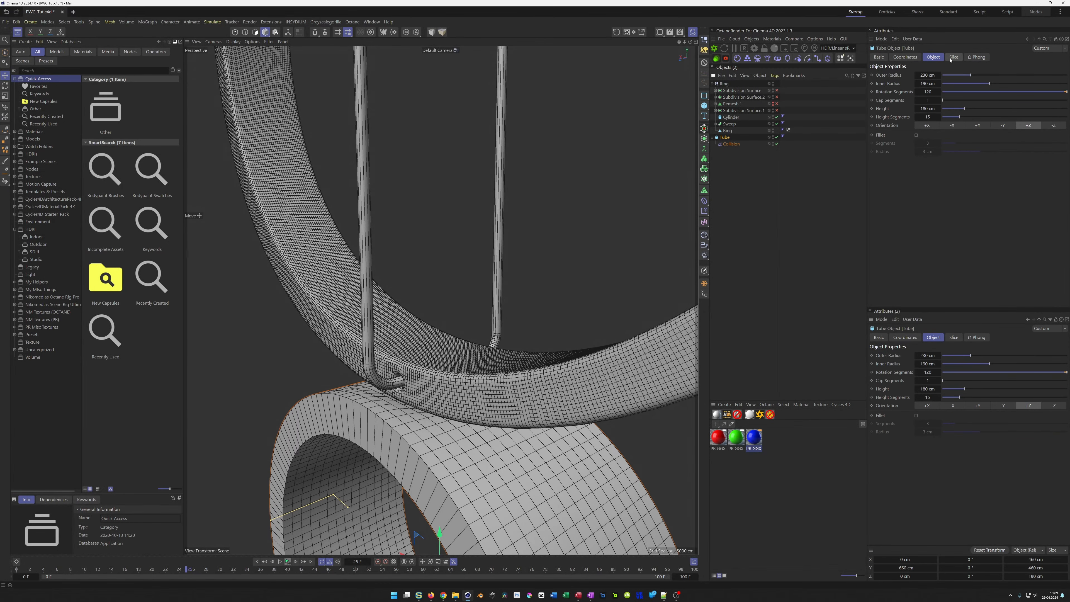
{"action": "left_click", "coordinate": [917, 136]}
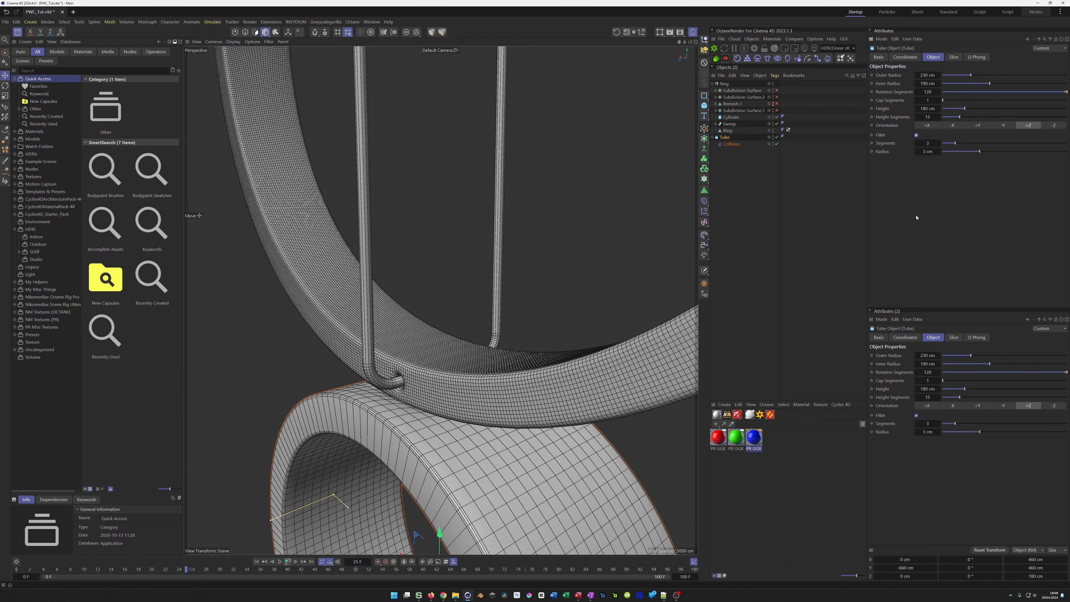
{"action": "left_click", "coordinate": [929, 152]}
{"action": "type", "text": "5"}
{"action": "key", "text": "Return"}
{"action": "left_click_drag", "start_coordinate": [421, 436], "coordinate": [460, 455], "text": "alt"}
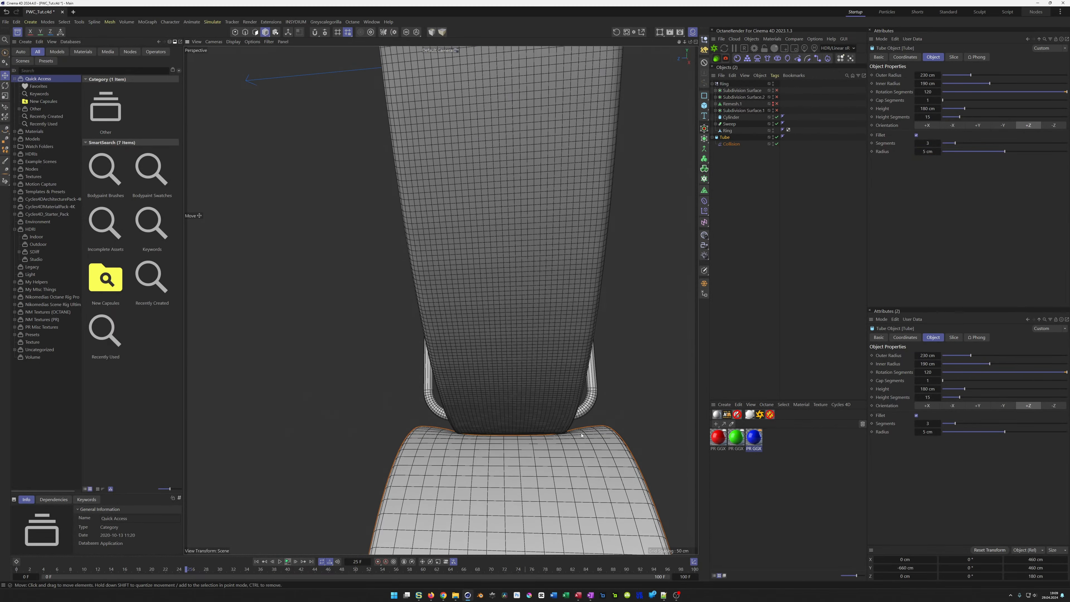
{"action": "scroll", "coordinate": [511, 437], "scroll_direction": "down", "scroll_amount": 10}
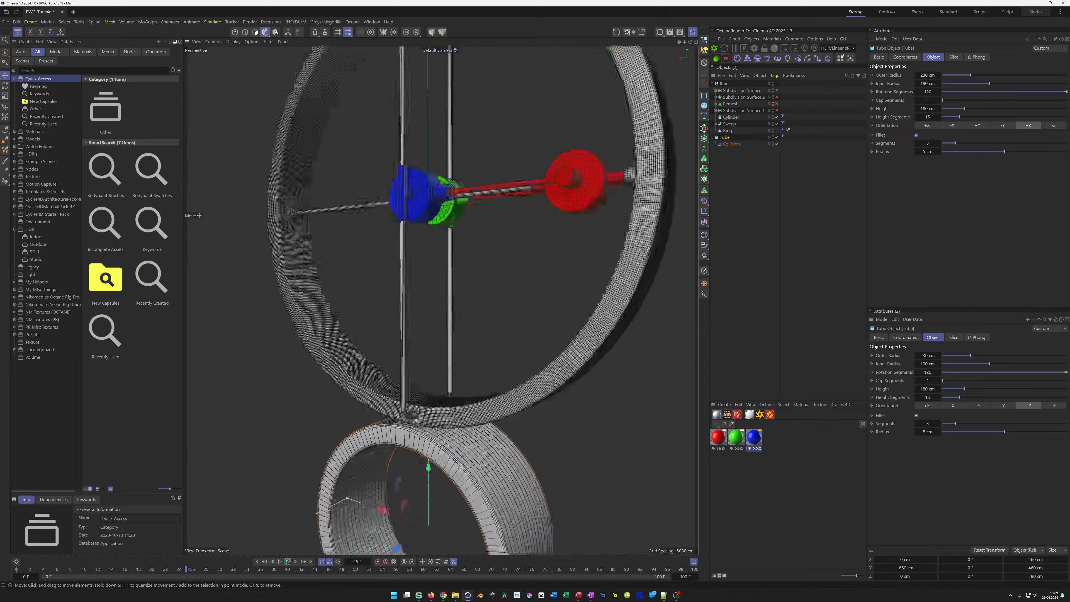
{"action": "key", "text": "ctrl+s"}
{"action": "middle_click_drag", "start_coordinate": [438, 438], "coordinate": [430, 368], "text": "alt"}
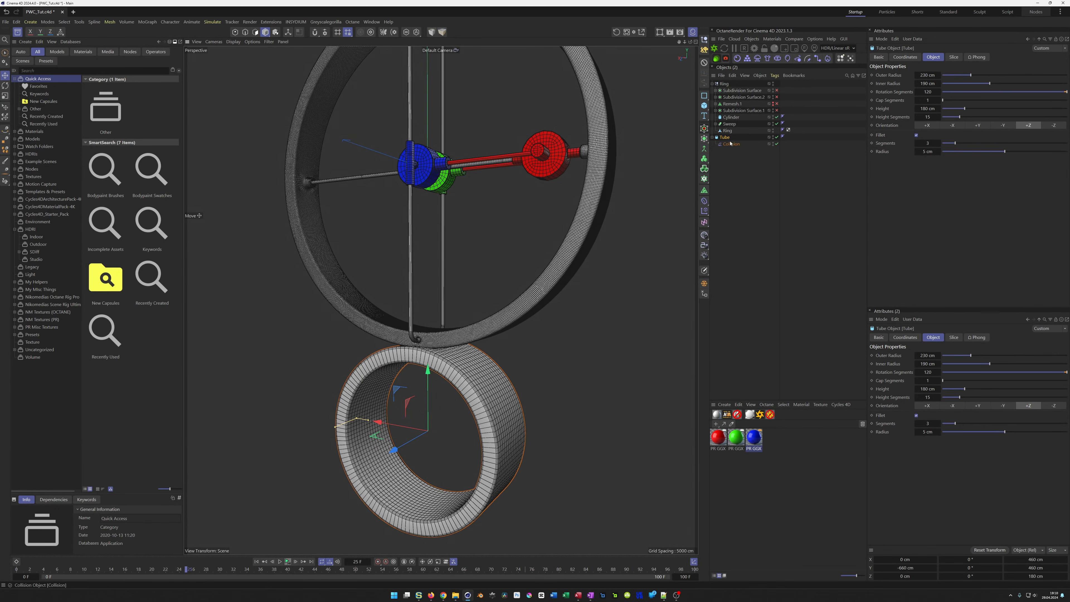
- Keyframe the tube's bank rotation from 0° at frame 0 to 720° at frame 100, and play the animation
{"action": "left_click", "coordinate": [905, 56]}
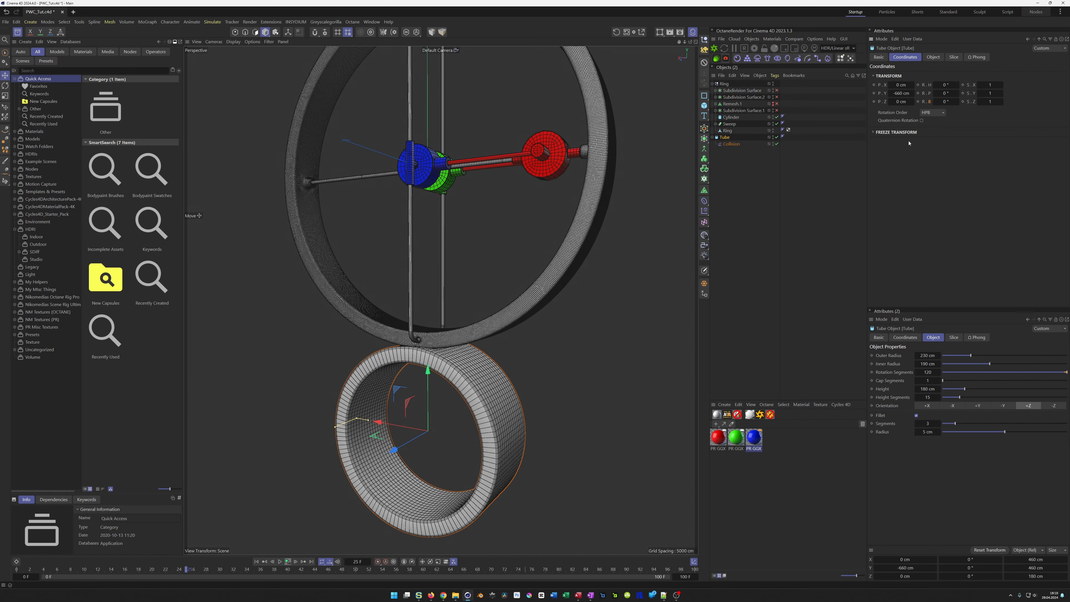
{"action": "left_click_drag", "start_coordinate": [946, 102], "coordinate": [961, 119]}
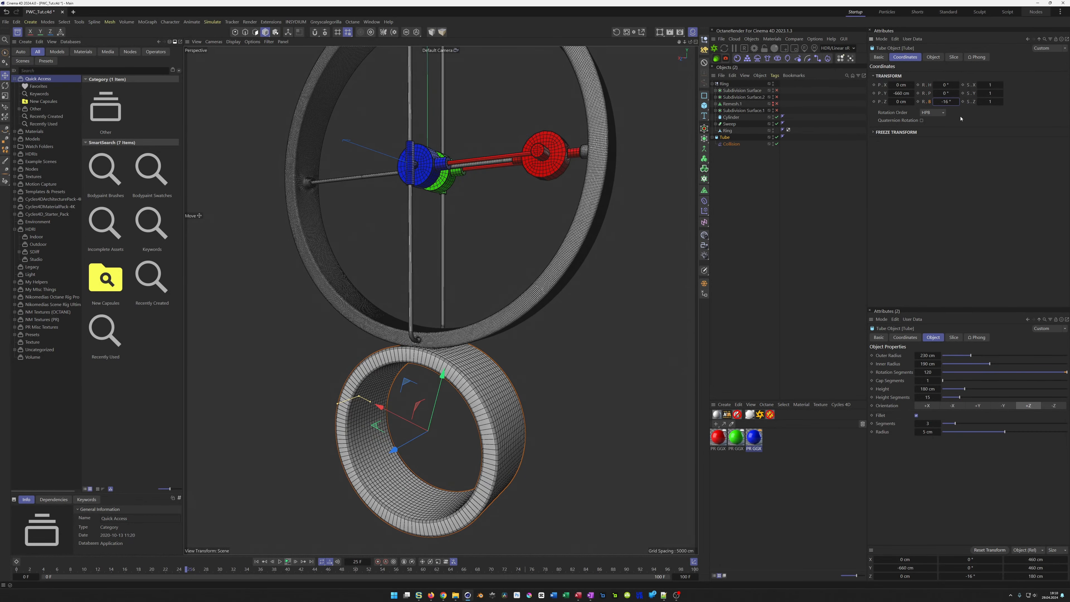
{"action": "right_click", "coordinate": [958, 102]}
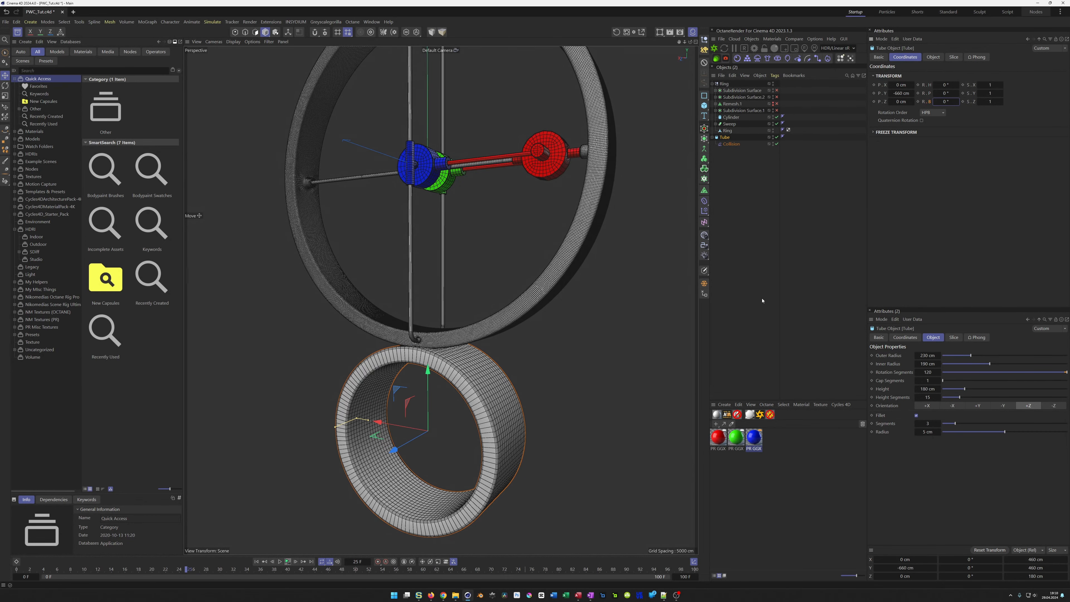
{"action": "left_click", "coordinate": [917, 102]}
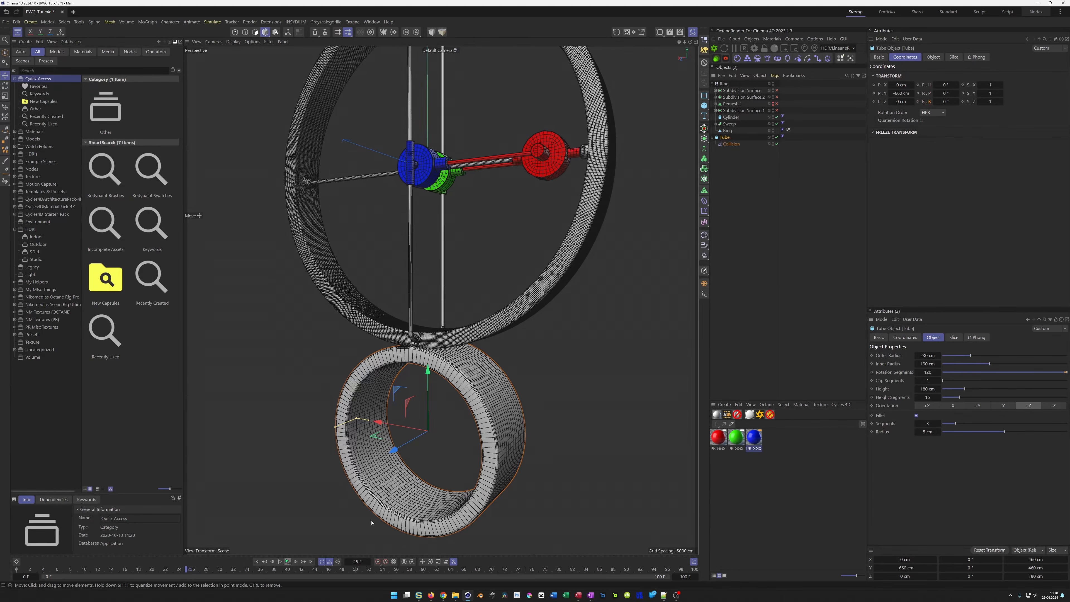
{"action": "left_click", "coordinate": [256, 561]}
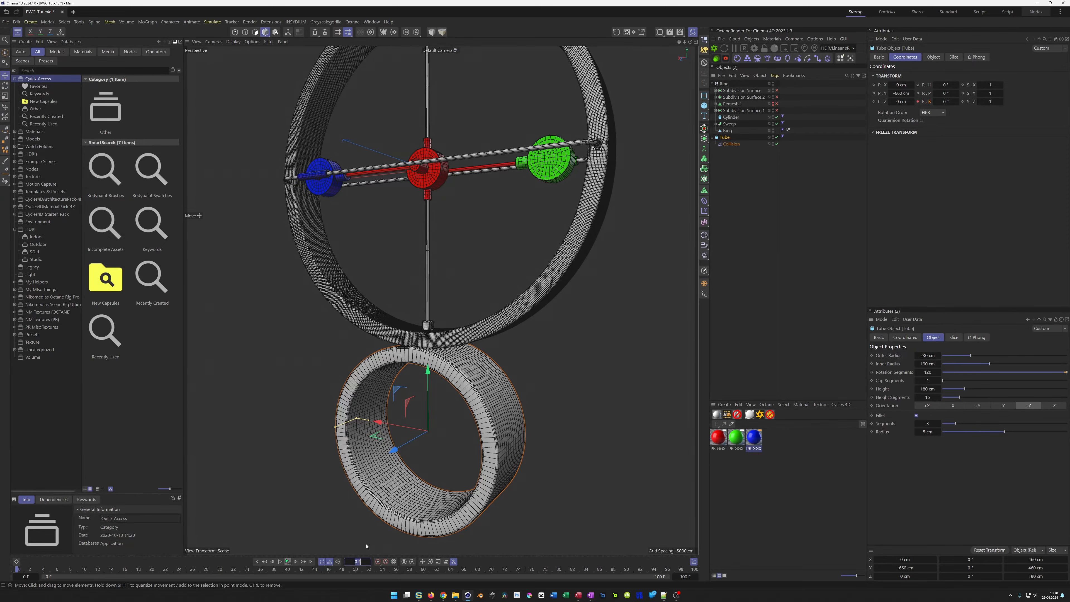
{"action": "left_click", "coordinate": [311, 561]}
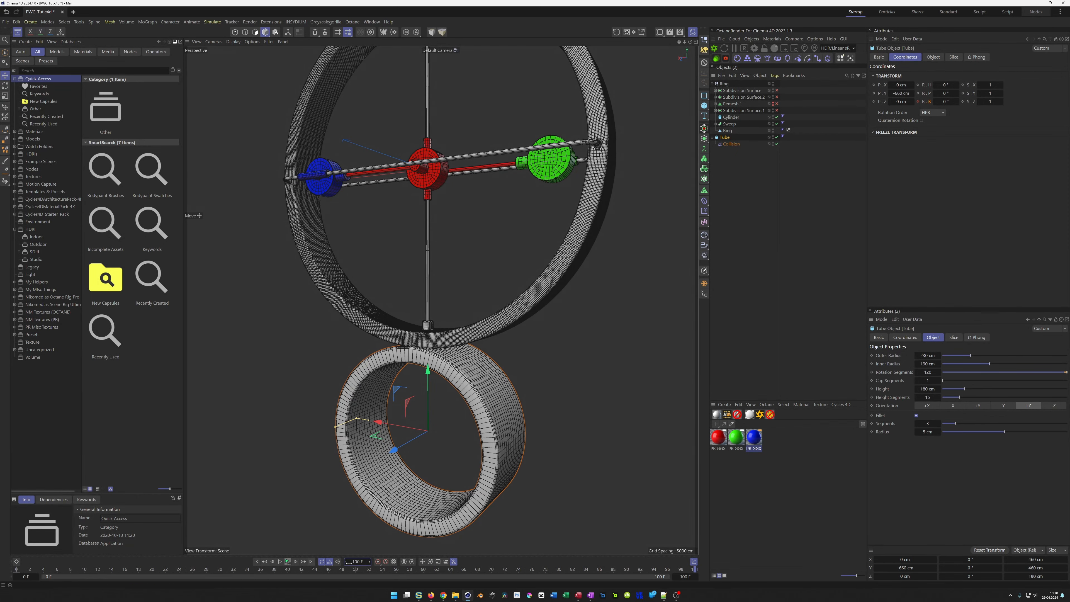
{"action": "left_click", "coordinate": [947, 102]}
{"action": "type", "text": "720"}
{"action": "key", "text": "Return"}
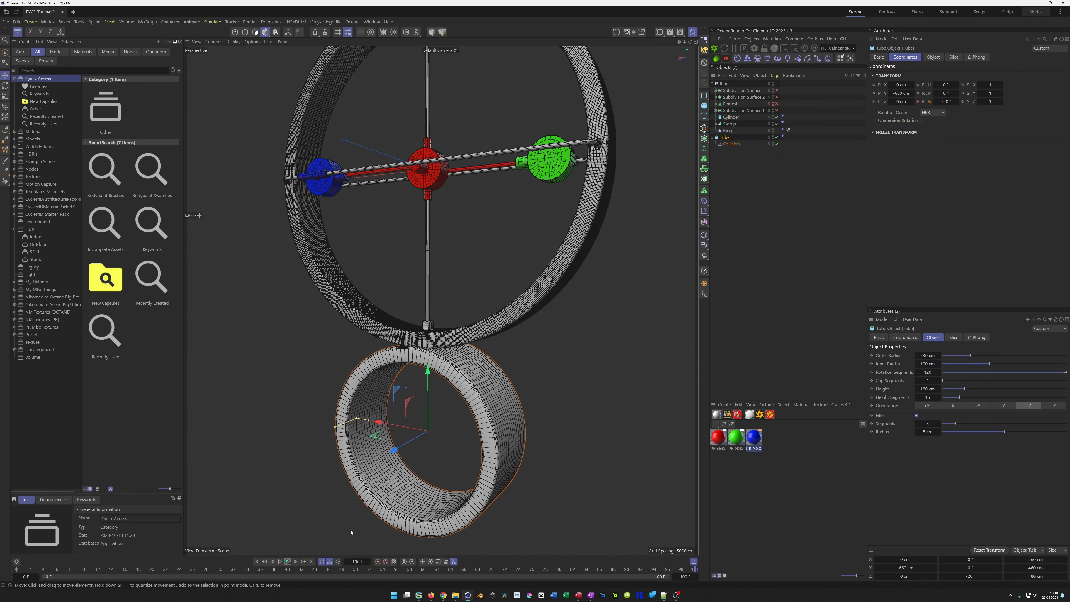
{"action": "left_click", "coordinate": [288, 562]}
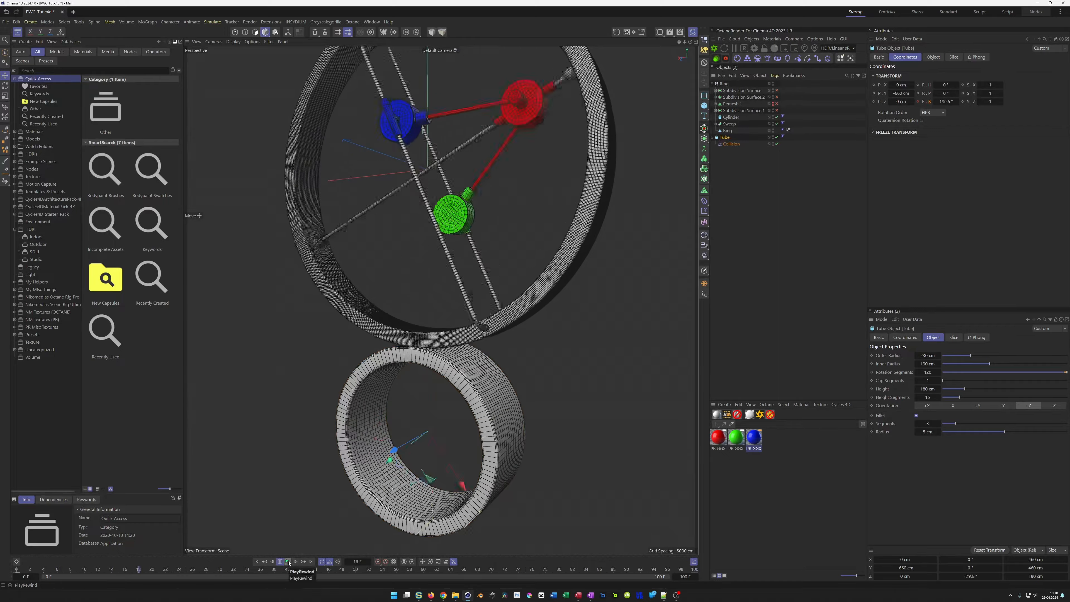
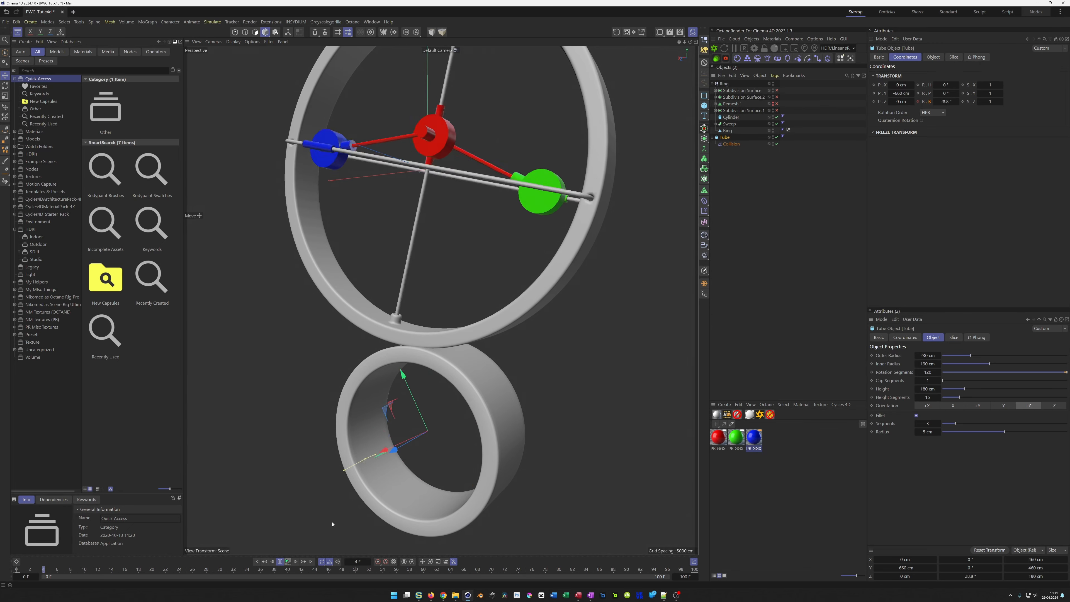
{"action": "left_click", "coordinate": [280, 562]}
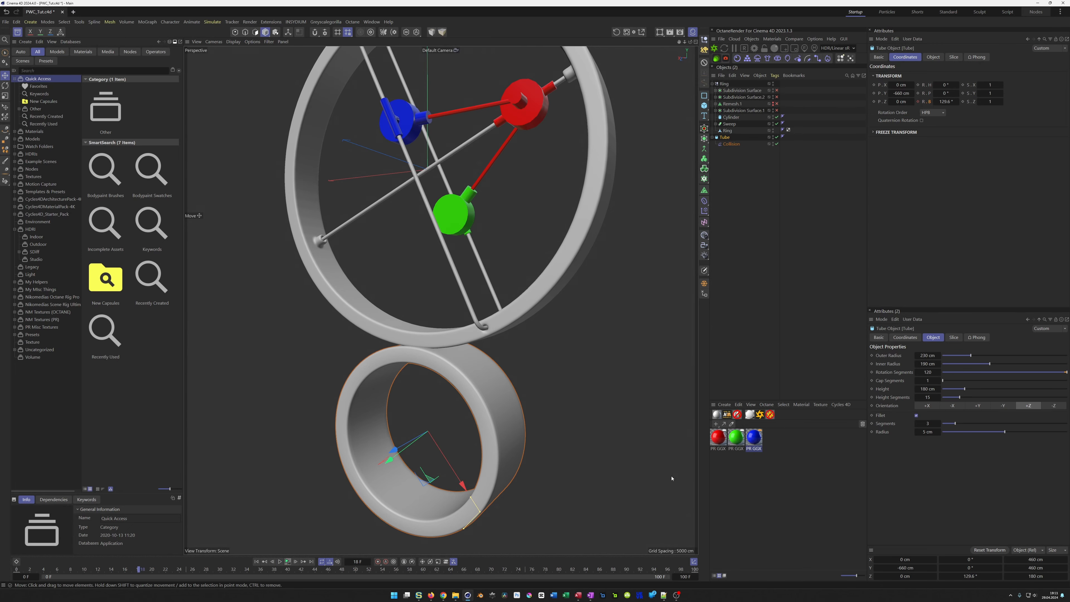
- Create a new material and load the Checkerboard shader as its color texture
{"action": "left_click", "coordinate": [717, 418]}
{"action": "double_click", "coordinate": [718, 437]}
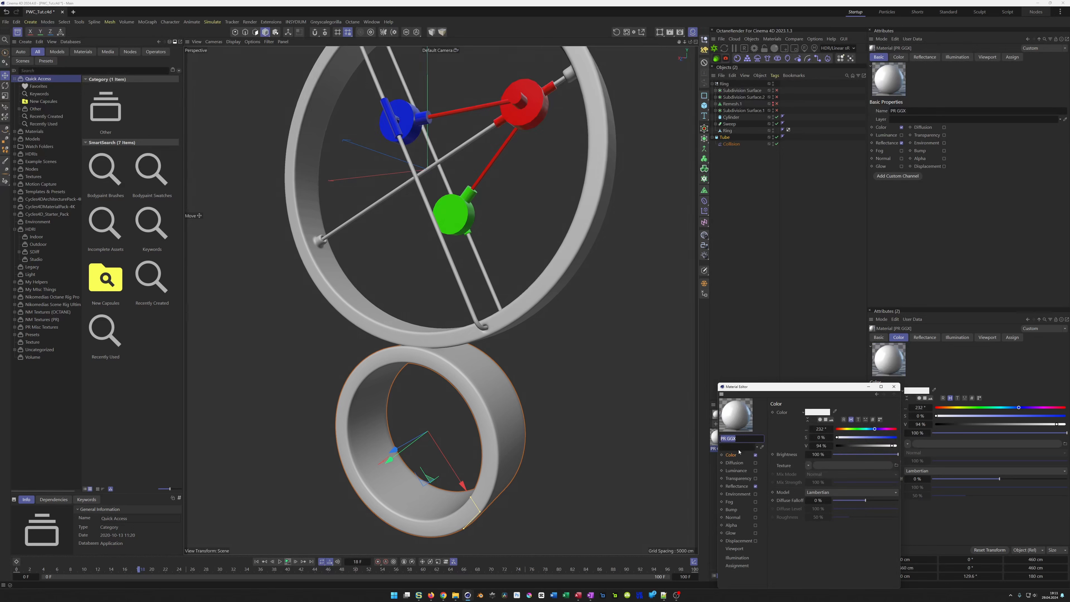
{"action": "left_click", "coordinate": [734, 456]}
{"action": "left_click", "coordinate": [808, 466]}
{"action": "mouse_move", "coordinate": [837, 432]}
{"action": "left_click", "coordinate": [871, 398]}
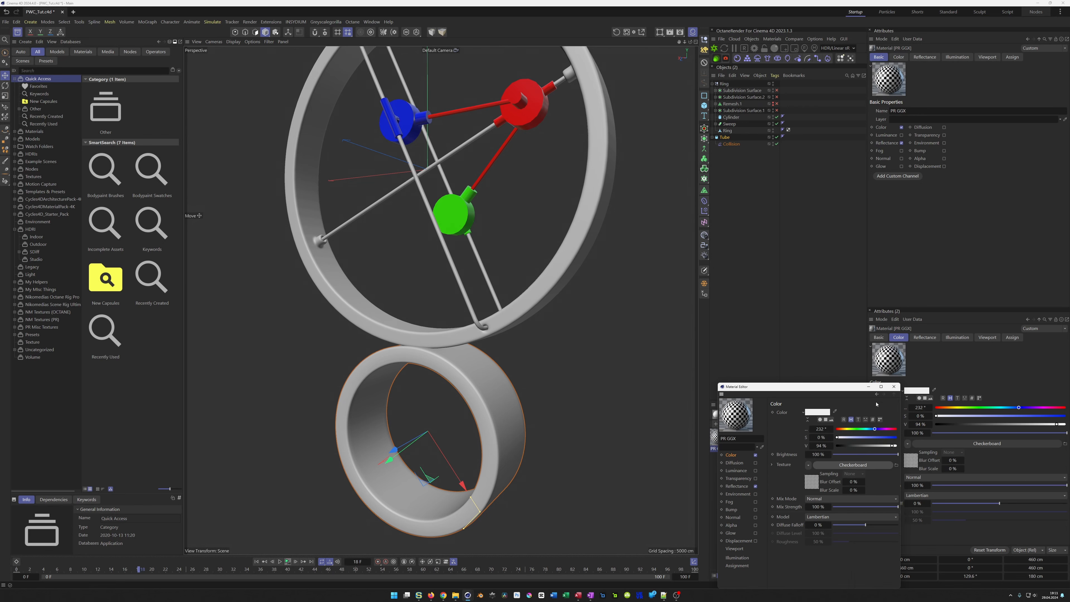
- Set the checkerboard shader's U and V frequencies to 4 and close the material editor
{"action": "left_click", "coordinate": [821, 466]}
{"action": "double_click", "coordinate": [816, 472]}
{"action": "type", "text": "4"}
{"action": "key", "text": "Tab"}
{"action": "type", "text": "4"}
{"action": "key", "text": "Return"}
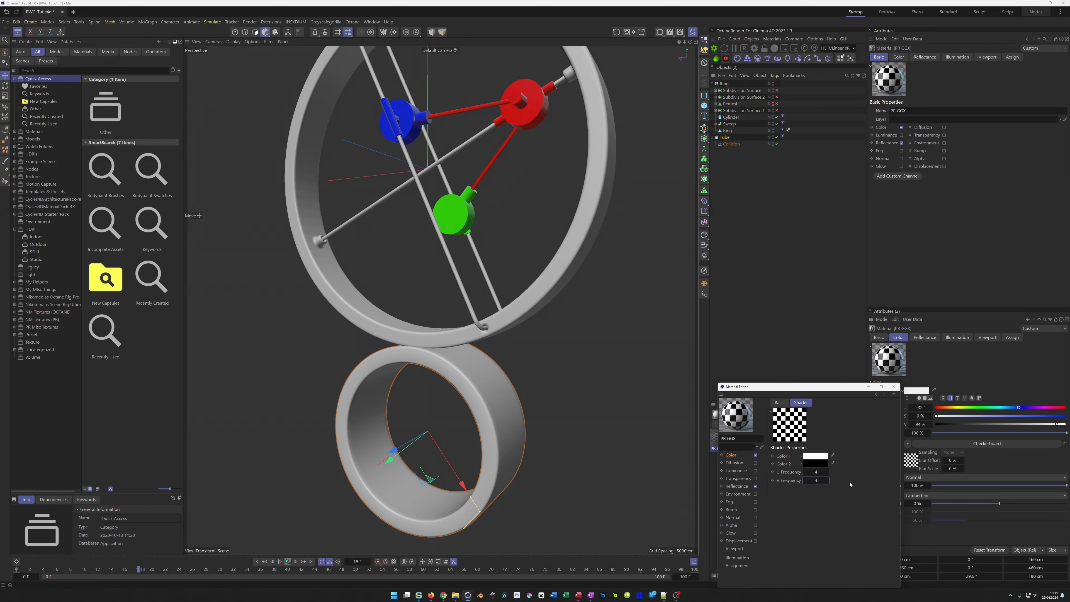
{"action": "left_click", "coordinate": [894, 386]}
- Apply the checkerboard material to the ring mesh and the tube, and play the animation to check their rotation
{"action": "left_click_drag", "start_coordinate": [719, 440], "coordinate": [794, 132]}
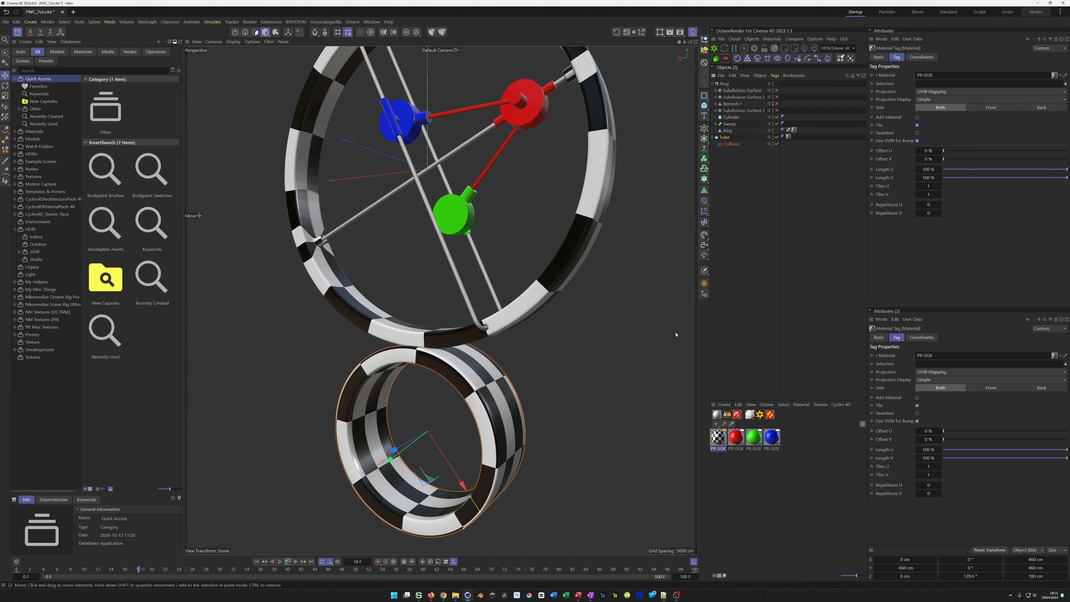
{"action": "left_click", "coordinate": [288, 562]}
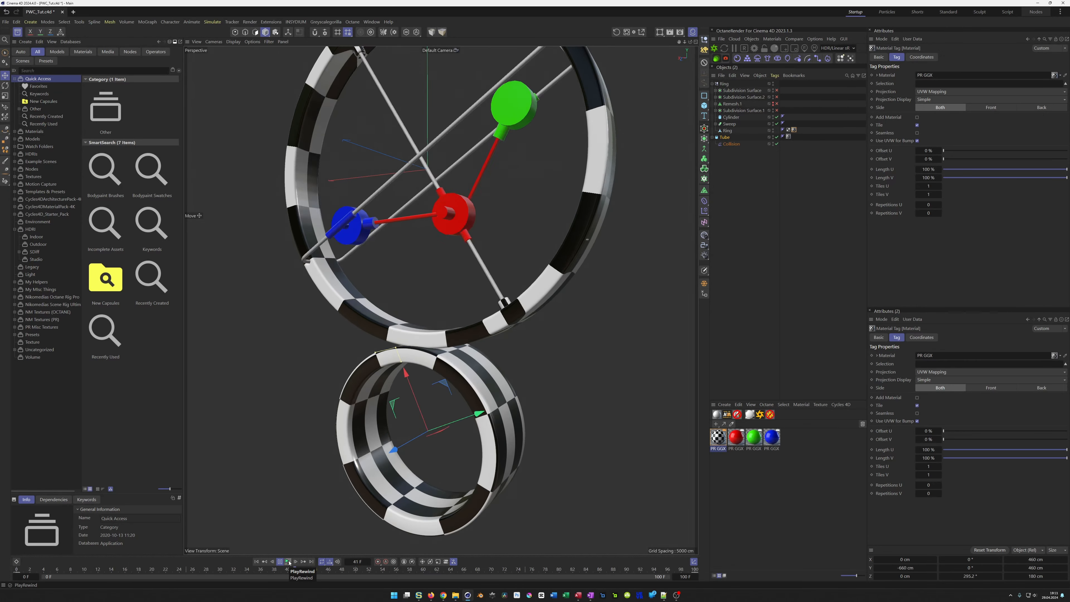
{"action": "left_click", "coordinate": [289, 562]}
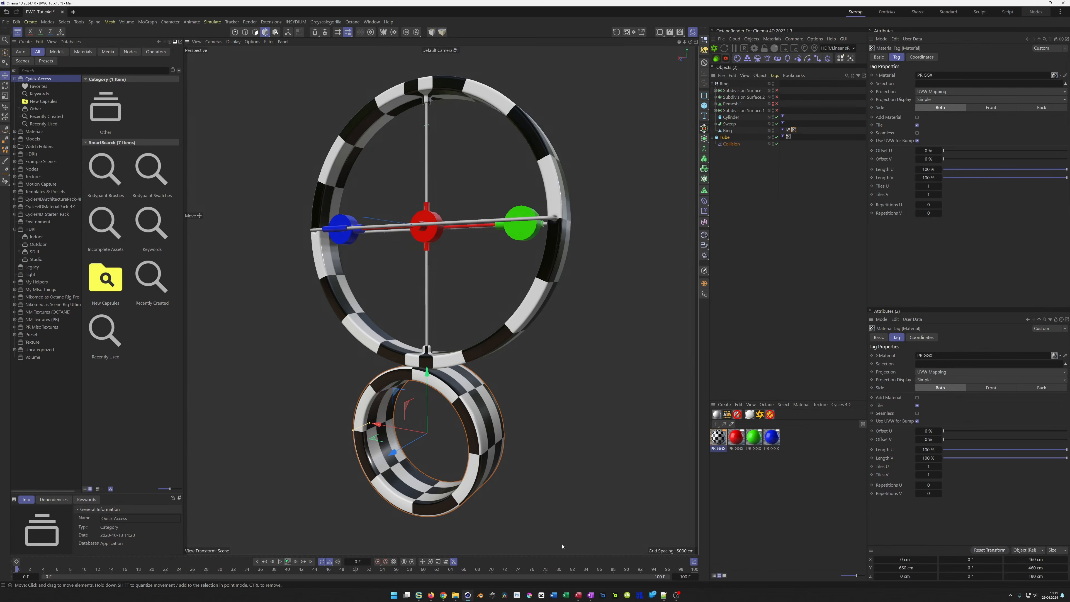
{"action": "left_click_drag", "start_coordinate": [407, 448], "coordinate": [404, 354], "text": "alt"}
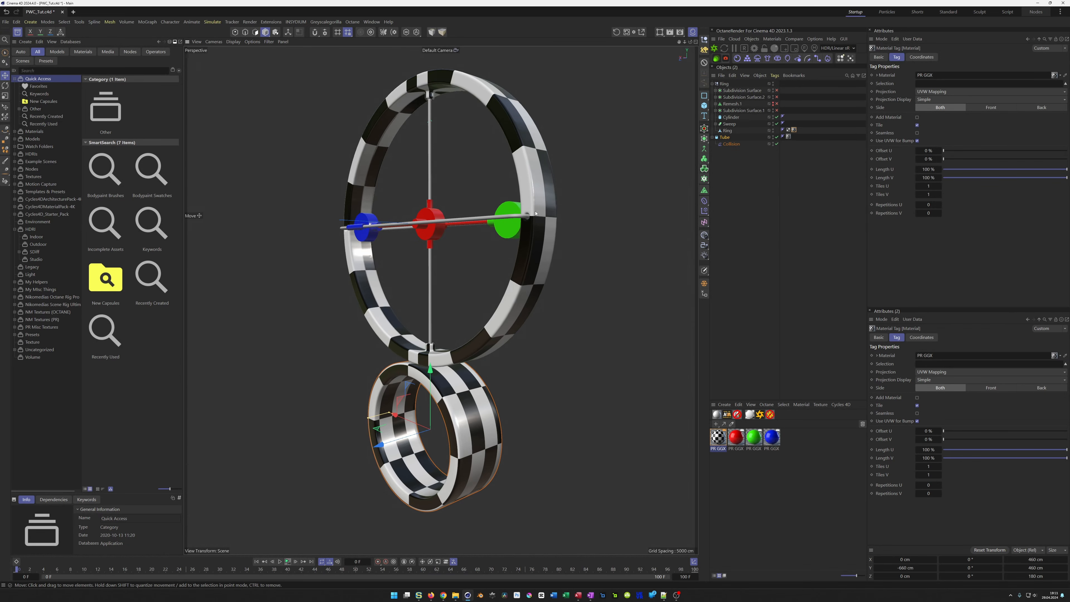
{"action": "scroll", "coordinate": [451, 401], "scroll_direction": "up", "scroll_amount": 2}
{"action": "middle_click_drag", "start_coordinate": [452, 401], "coordinate": [468, 373], "text": "alt"}
{"action": "left_click_drag", "start_coordinate": [421, 375], "coordinate": [440, 361], "text": "alt"}
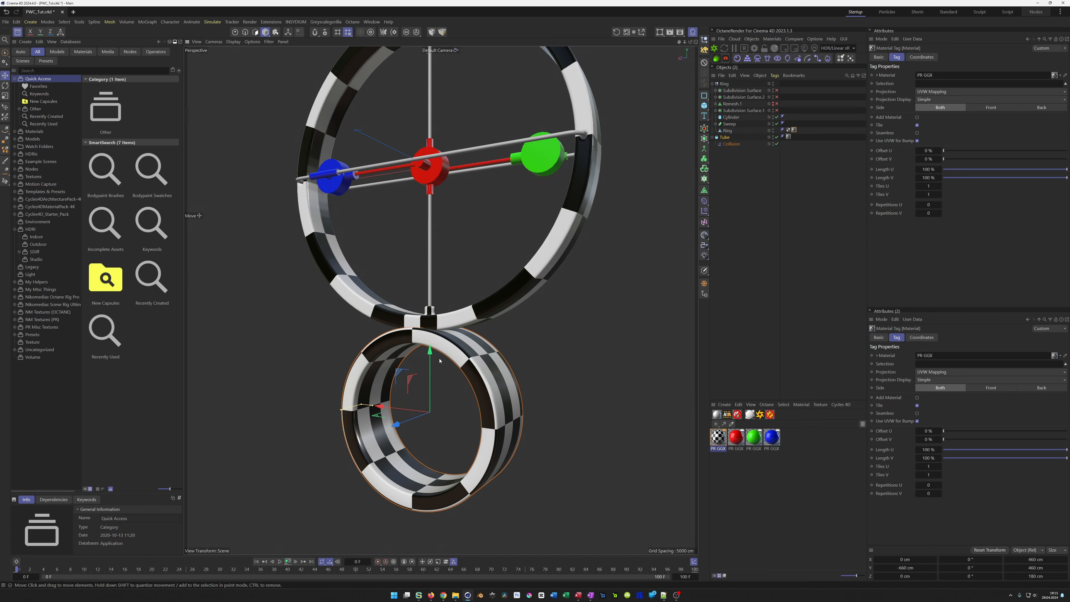
- Duplicate the tube and delete the Collision deformer from the copy
{"action": "left_click", "coordinate": [723, 138]}
{"action": "left_click_drag", "start_coordinate": [723, 138], "coordinate": [741, 165], "text": "ctrl"}
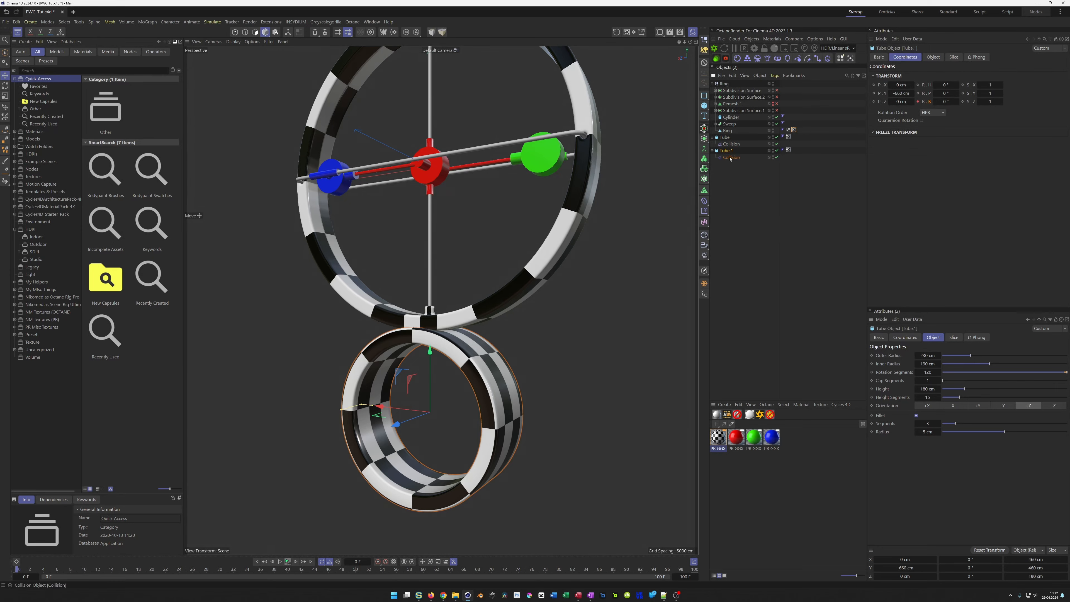
{"action": "key", "text": "Delete"}
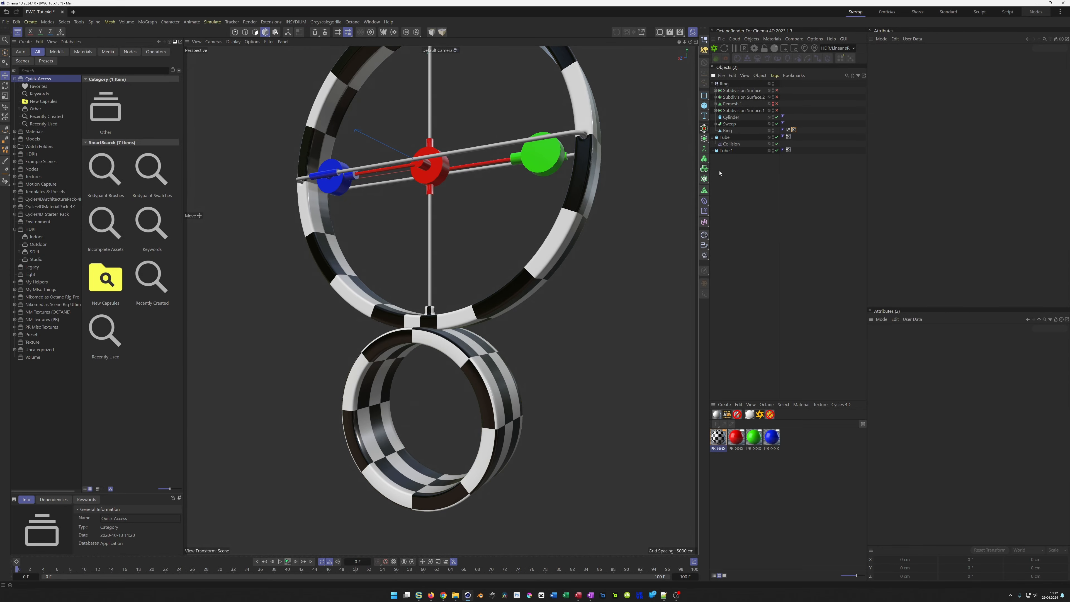
- Add a cylinder at the end of the object hierarchy, below the duplicated tube, and rename it Socket
{"action": "left_click", "coordinate": [728, 151]}
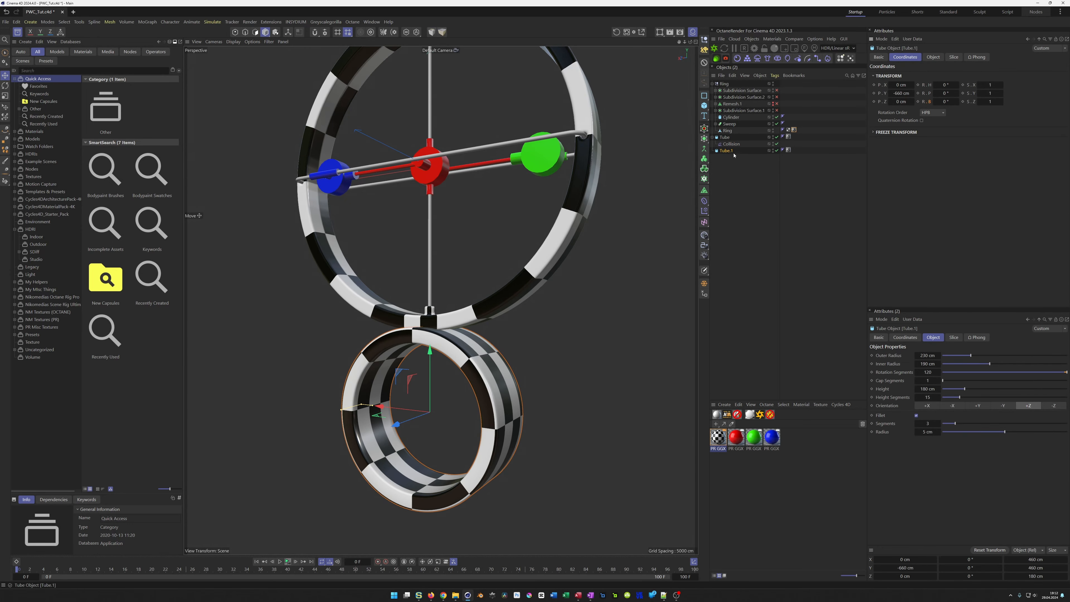
{"action": "middle_click", "coordinate": [558, 390]}
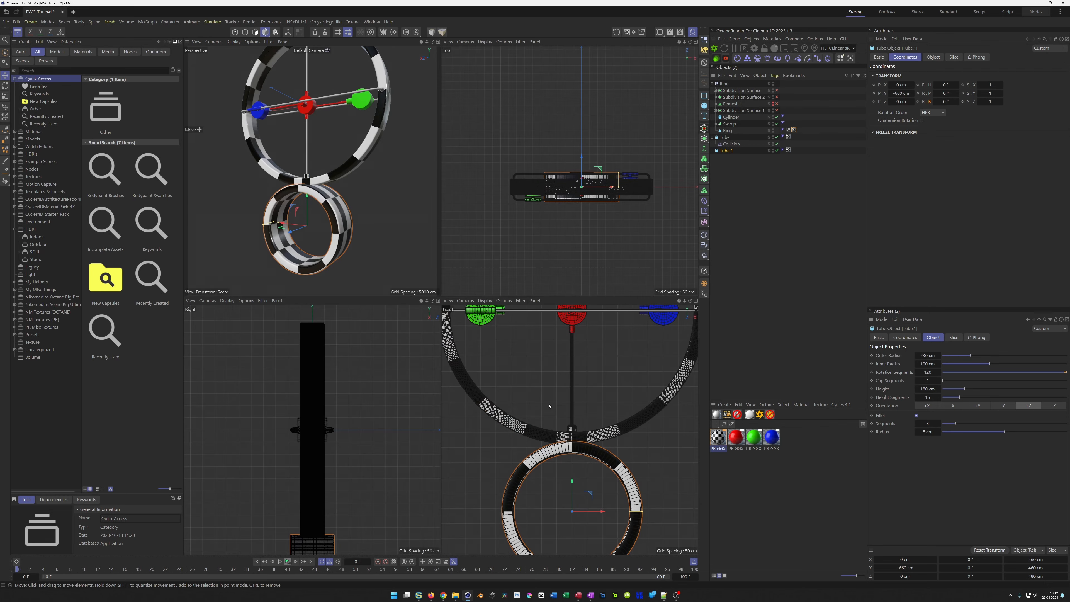
{"action": "middle_click", "coordinate": [547, 408]}
{"action": "scroll", "coordinate": [519, 407], "scroll_direction": "down", "scroll_amount": 6}
{"action": "middle_click_drag", "start_coordinate": [505, 406], "coordinate": [501, 371], "text": "alt"}
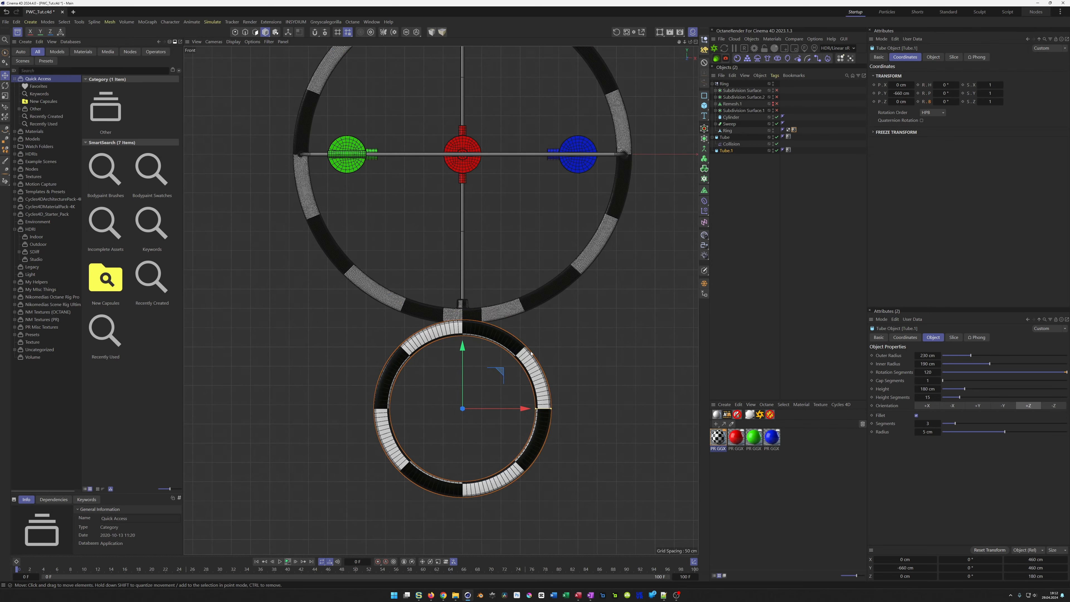
{"action": "left_click", "coordinate": [704, 106]}
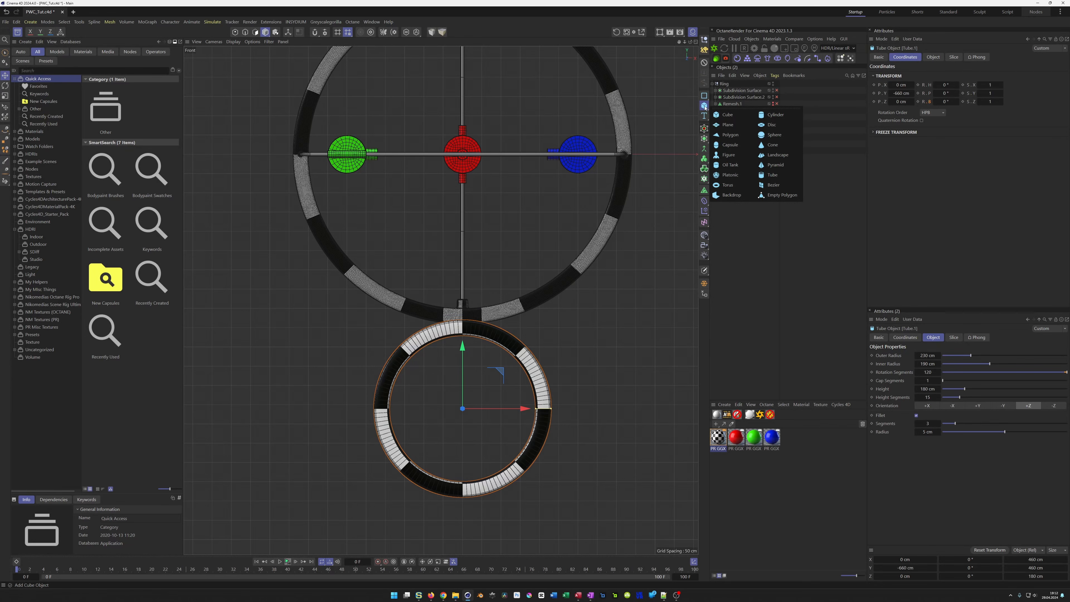
{"action": "left_click", "coordinate": [779, 118]}
{"action": "left_click_drag", "start_coordinate": [732, 84], "coordinate": [740, 180]}
{"action": "double_click", "coordinate": [728, 158]}
{"action": "type", "text": "Socket"}
{"action": "key", "text": "Return"}
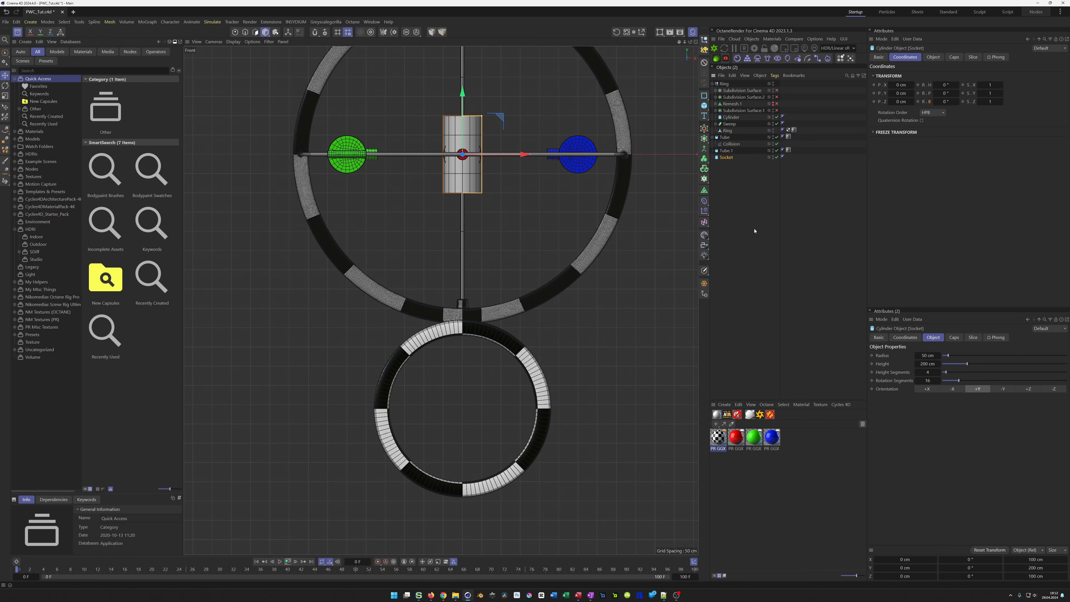
- Lower the Socket cylinder to Y -650 cm, over the tube, and set its radius to 400 cm
{"action": "left_click_drag", "start_coordinate": [462, 93], "coordinate": [617, 382]}
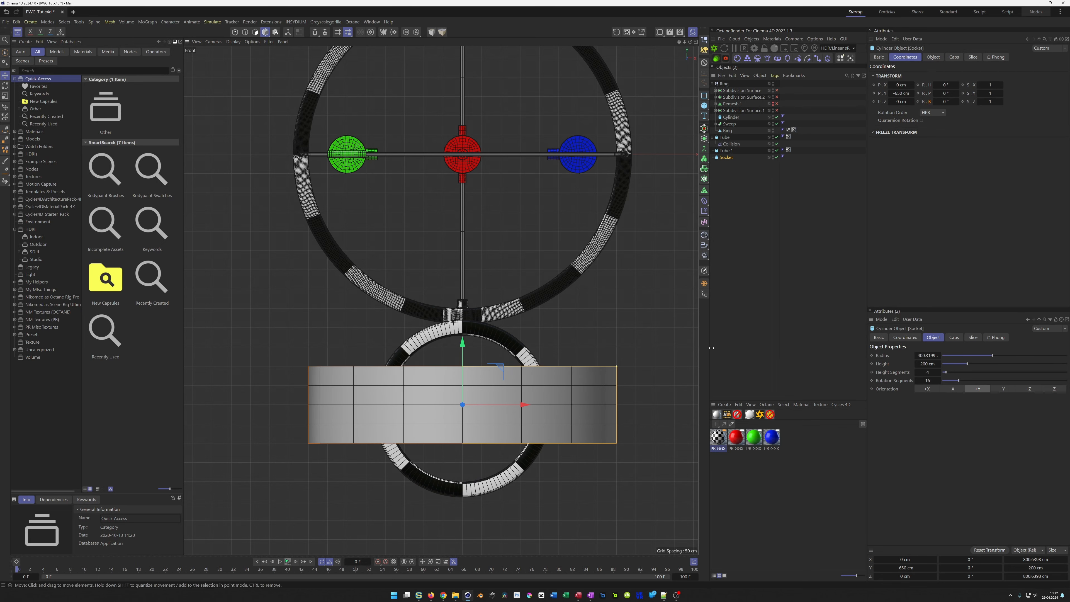
{"action": "left_click", "coordinate": [933, 57]}
{"action": "type", "text": "400"}
{"action": "key", "text": "Return"}
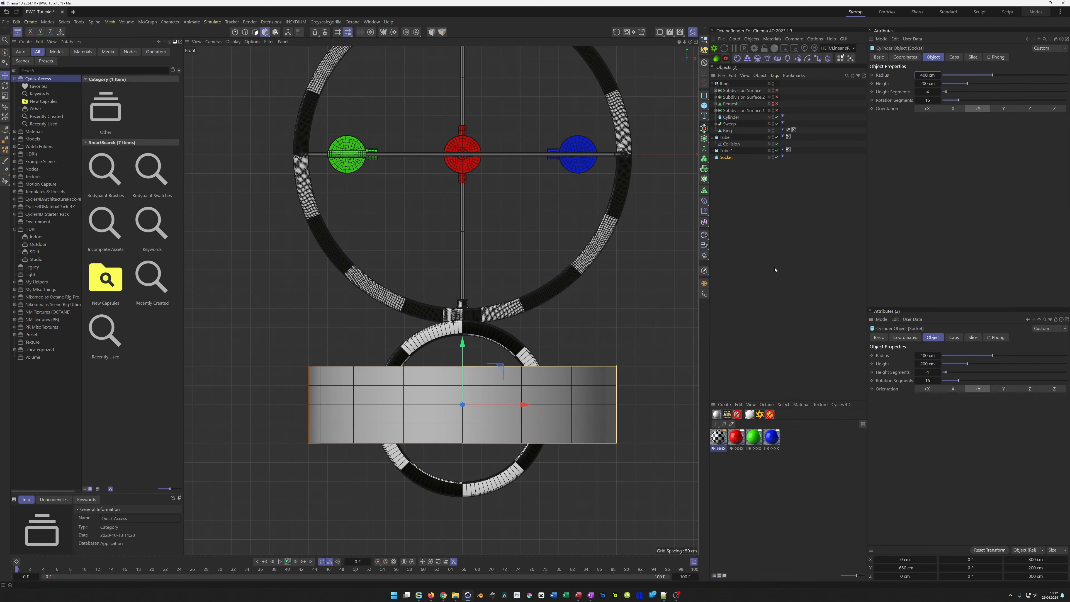
- Raise the Socket to Y -625 cm and set its rotation segments to 100
{"action": "middle_click", "coordinate": [457, 396]}
{"action": "middle_click", "coordinate": [356, 272]}
{"action": "left_click_drag", "start_coordinate": [356, 272], "coordinate": [429, 342], "text": "alt"}
{"action": "scroll", "coordinate": [433, 359], "scroll_direction": "up", "scroll_amount": 3}
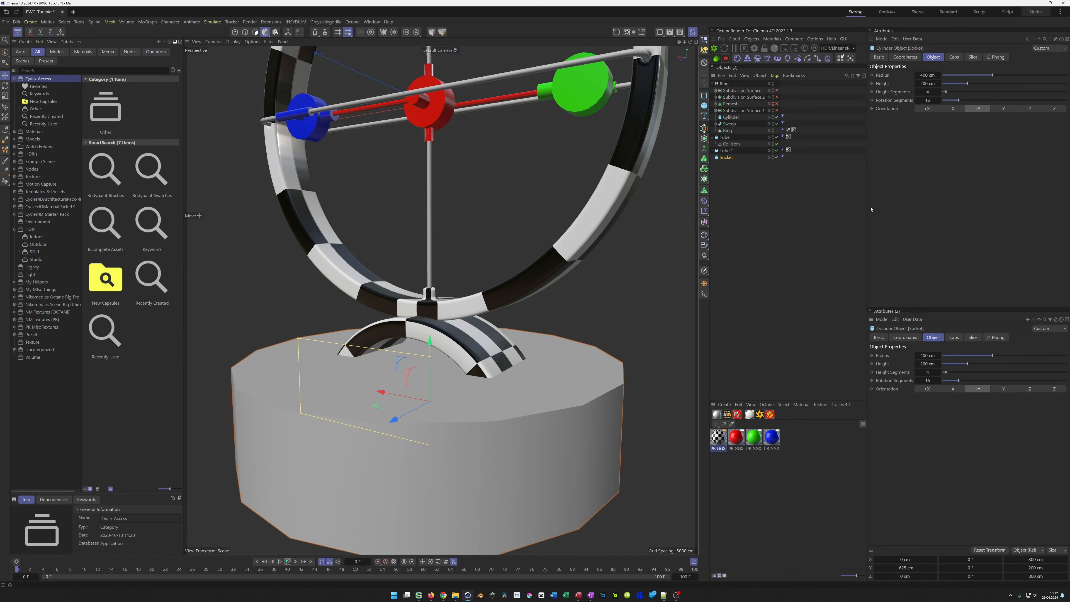
{"action": "double_click", "coordinate": [924, 100]}
{"action": "type", "text": "100"}
{"action": "key", "text": "Return"}
{"action": "scroll", "coordinate": [466, 365], "scroll_direction": "up", "scroll_amount": 6}
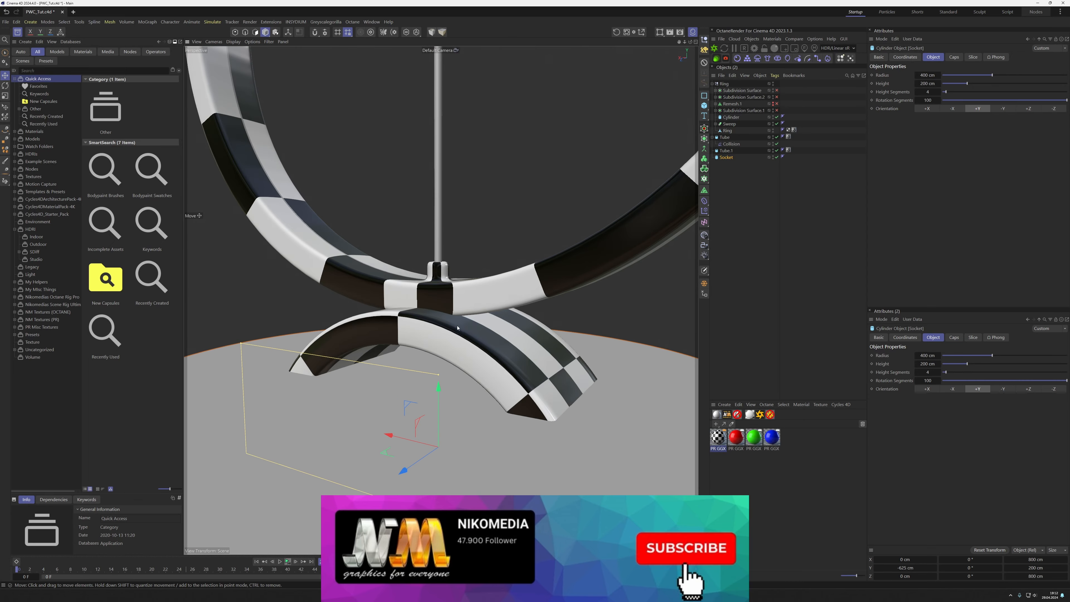
- Create a camera framing the whole ring and the socket's upper part, lock it with a Protection tag, and leave the camera view
{"action": "scroll", "coordinate": [466, 365], "scroll_direction": "down", "scroll_amount": 7}
{"action": "middle_click_drag", "start_coordinate": [466, 366], "coordinate": [453, 474], "text": "alt"}
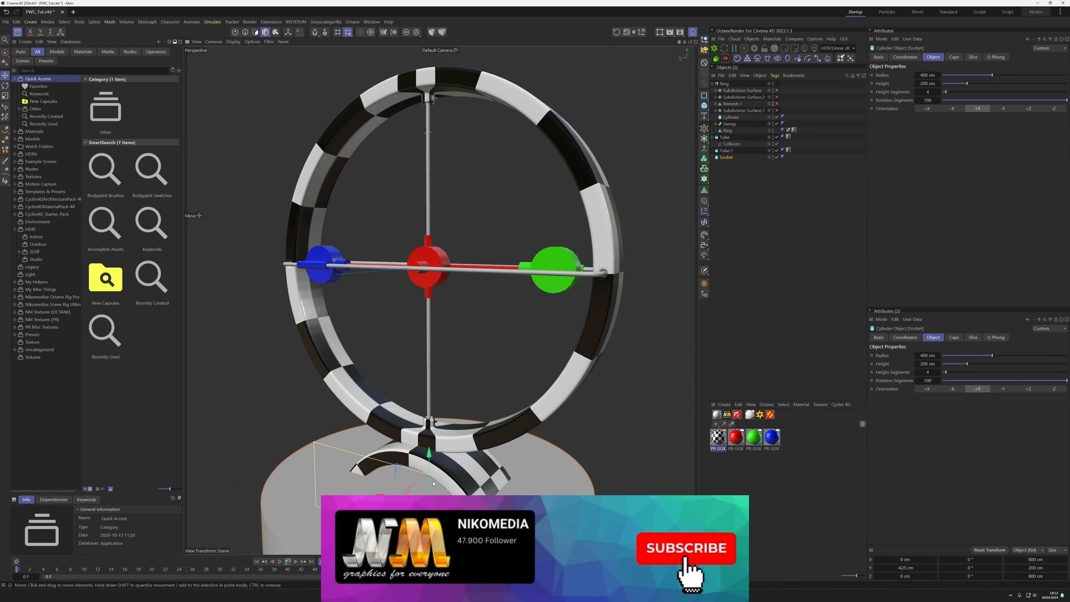
{"action": "scroll", "coordinate": [453, 474], "scroll_direction": "up", "scroll_amount": 3}
{"action": "scroll", "coordinate": [453, 474], "scroll_direction": "down", "scroll_amount": 2}
{"action": "left_click_drag", "start_coordinate": [454, 474], "coordinate": [450, 484], "text": "alt"}
{"action": "middle_click_drag", "start_coordinate": [450, 485], "coordinate": [432, 503], "text": "alt"}
{"action": "scroll", "coordinate": [433, 528], "scroll_direction": "down", "scroll_amount": 3}
{"action": "scroll", "coordinate": [429, 506], "scroll_direction": "up", "scroll_amount": 2}
{"action": "left_click_drag", "start_coordinate": [432, 502], "coordinate": [430, 499], "text": "alt"}
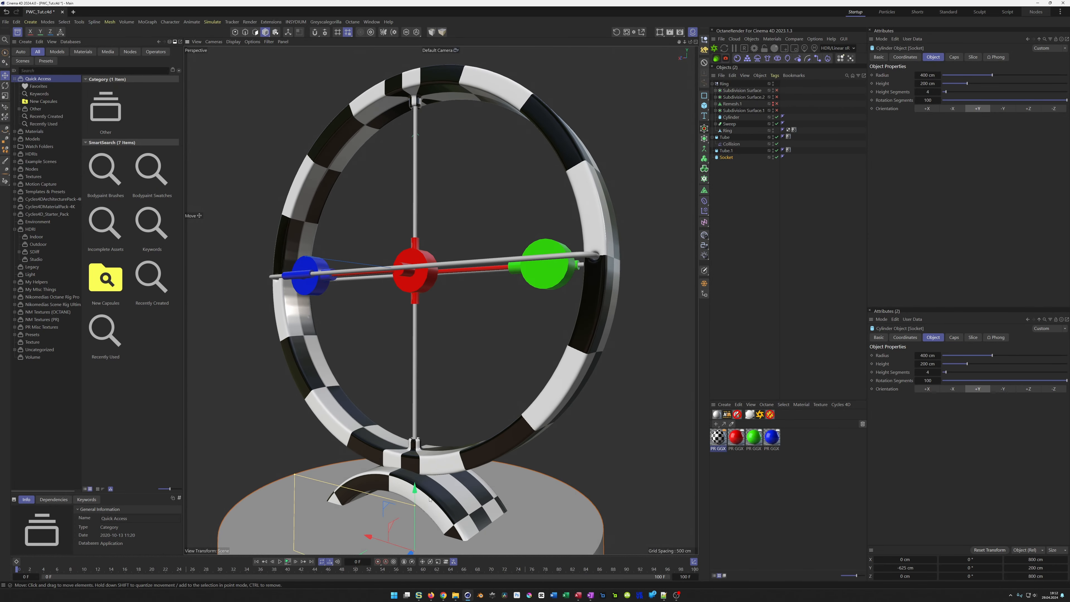
{"action": "middle_click_drag", "start_coordinate": [481, 503], "coordinate": [505, 497], "text": "alt"}
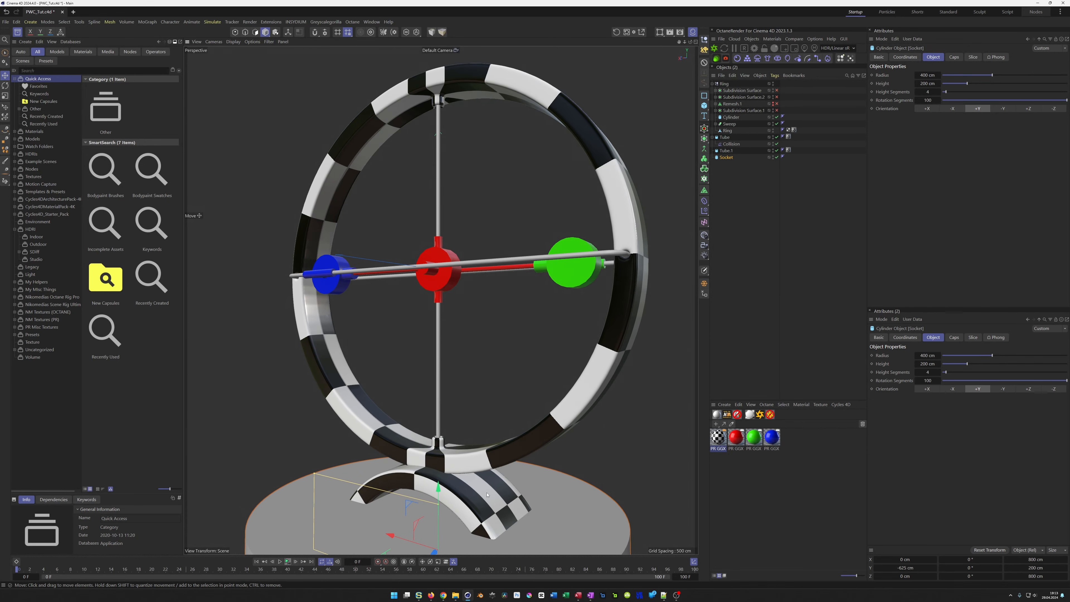
{"action": "mouse_move", "coordinate": [480, 492]}
{"action": "middle_mouse_down", "text": "alt"}
{"action": "mouse_move", "coordinate": [459, 475]}
{"action": "mouse_move", "coordinate": [466, 484]}
{"action": "middle_mouse_up", "text": "alt"}
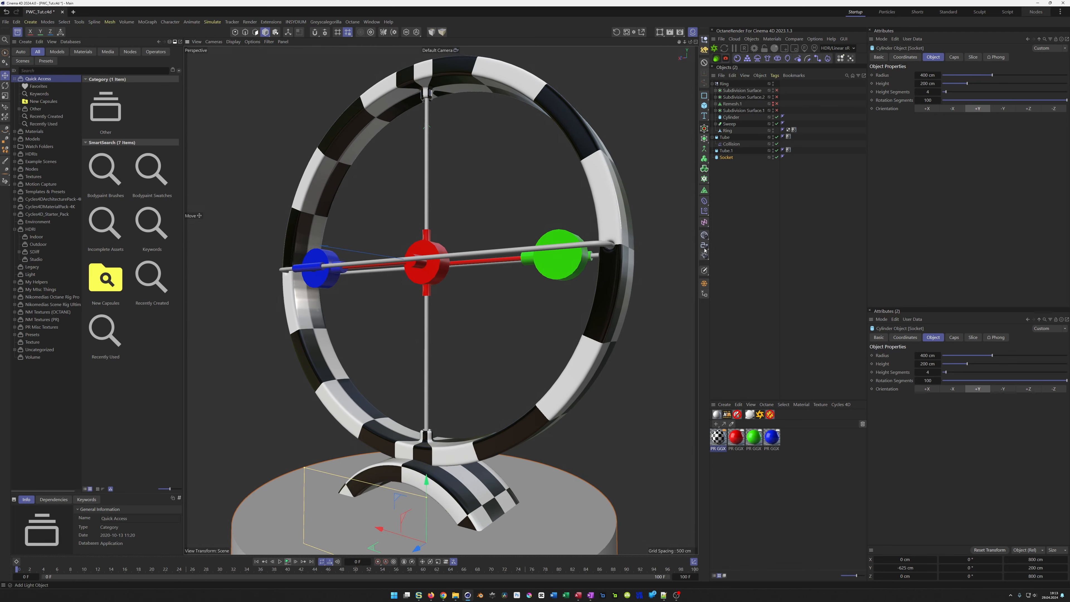
{"action": "left_click", "coordinate": [704, 245]}
{"action": "left_click", "coordinate": [777, 83]}
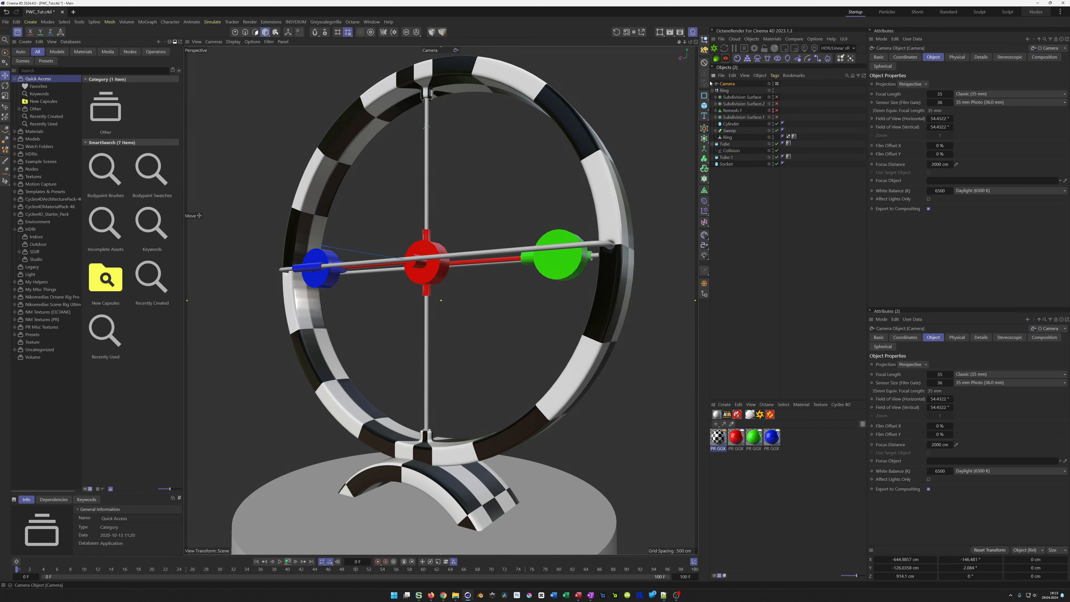
{"action": "left_click", "coordinate": [704, 64]}
{"action": "left_click", "coordinate": [777, 84]}
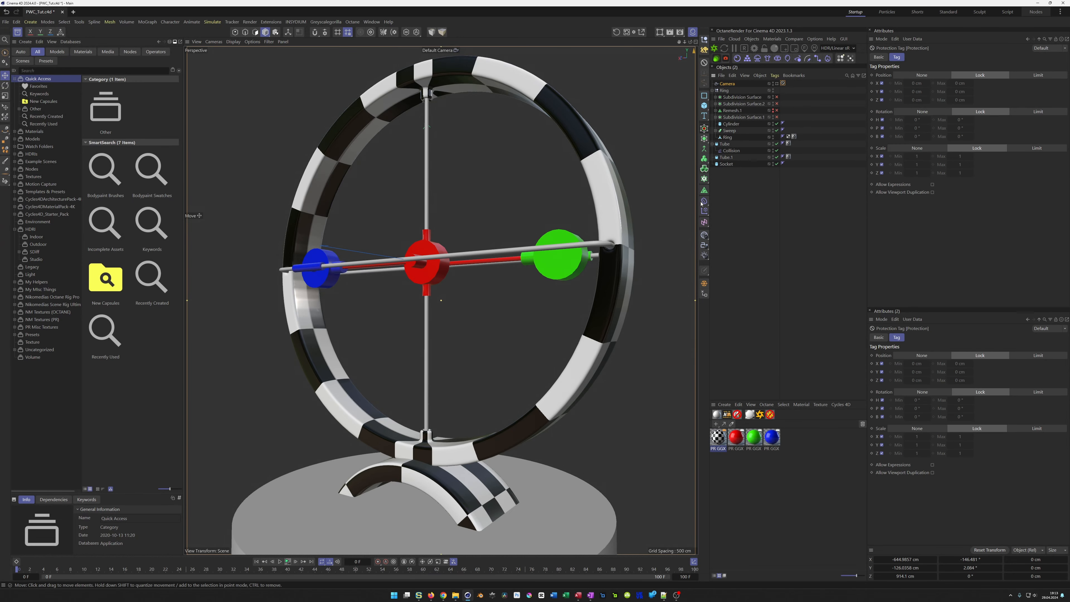
- Reorder the Socket above Tube.1 and place both in a Volume Builder inside a Volume Mesher
{"action": "left_click", "coordinate": [725, 157]}
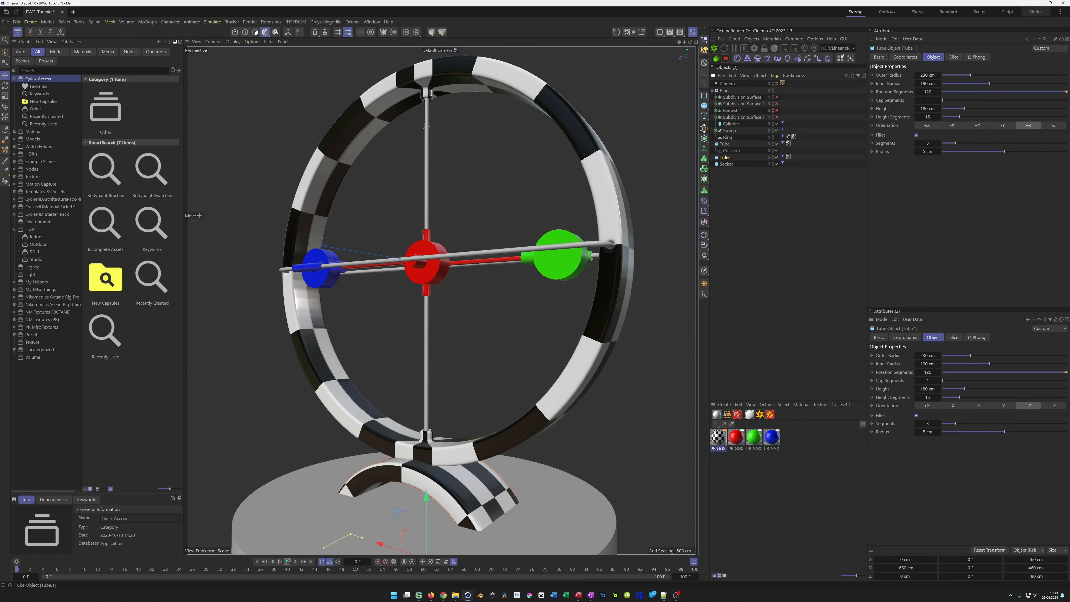
{"action": "left_click_drag", "start_coordinate": [725, 158], "coordinate": [727, 165]}
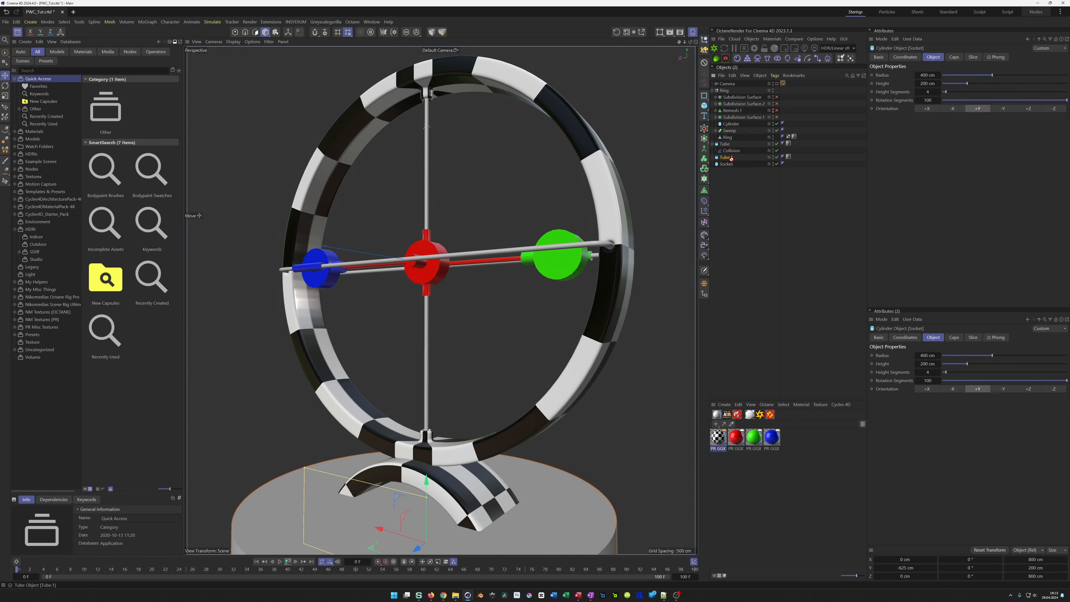
{"action": "left_click", "coordinate": [726, 157]}
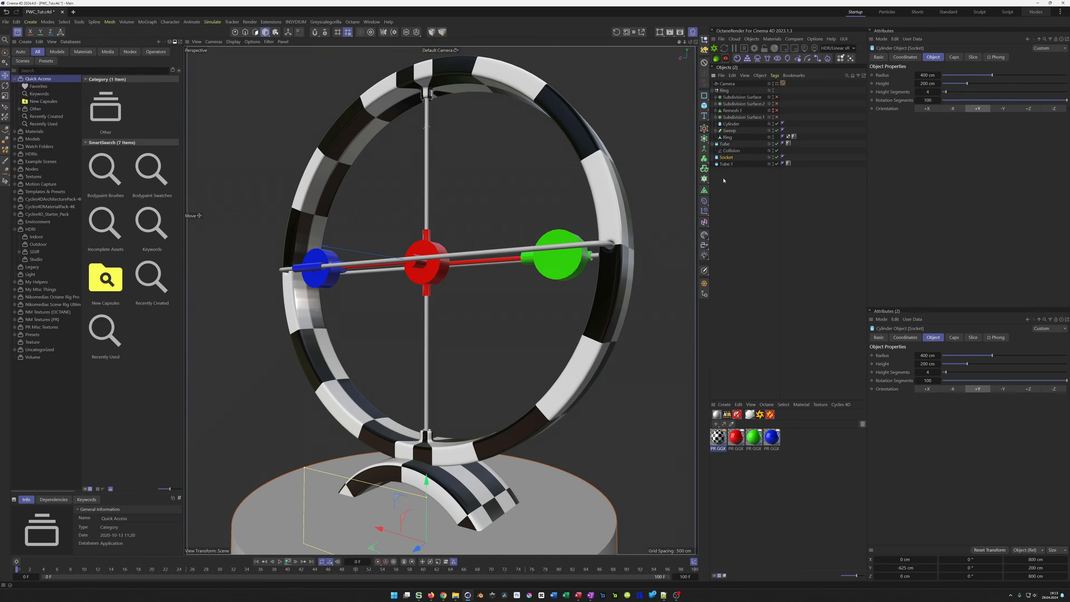
{"action": "left_click", "coordinate": [704, 170], "text": "alt"}
{"action": "left_click_drag", "start_coordinate": [726, 177], "coordinate": [739, 175]}
- Set the Volume Builder's voxel size to 2 cm and hide the original tube
{"action": "left_click", "coordinate": [737, 164]}
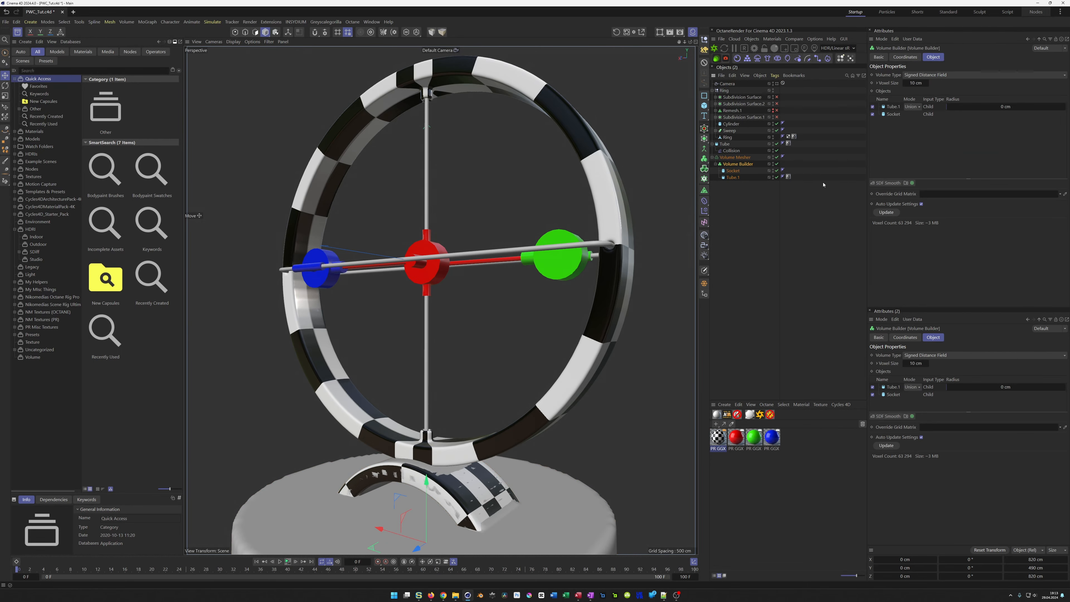
{"action": "left_click", "coordinate": [910, 82]}
{"action": "type", "text": "2"}
{"action": "key", "text": "Return"}
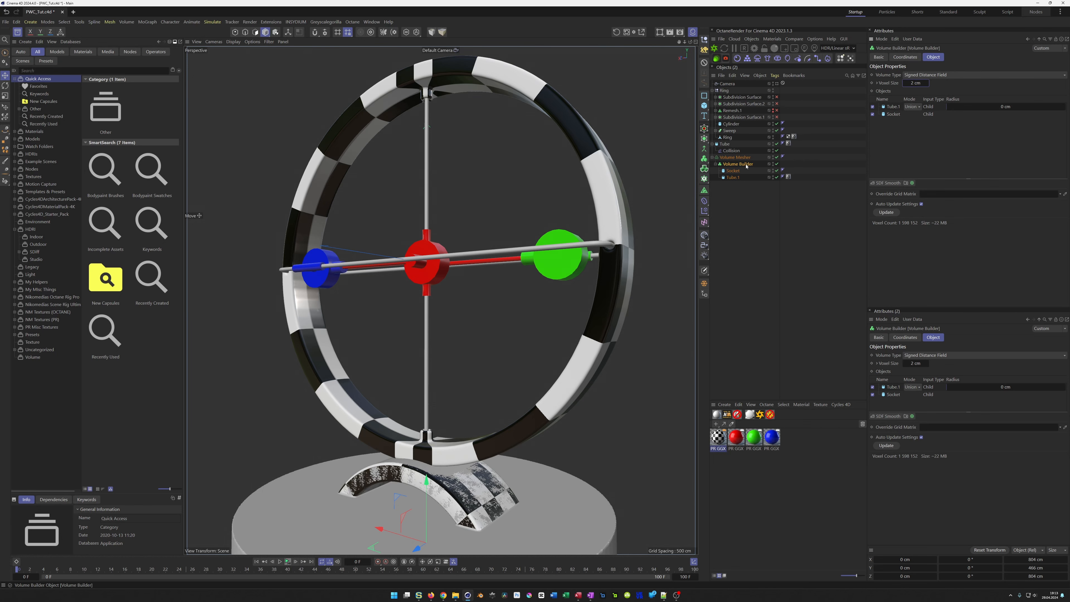
{"action": "left_click", "coordinate": [773, 144]}
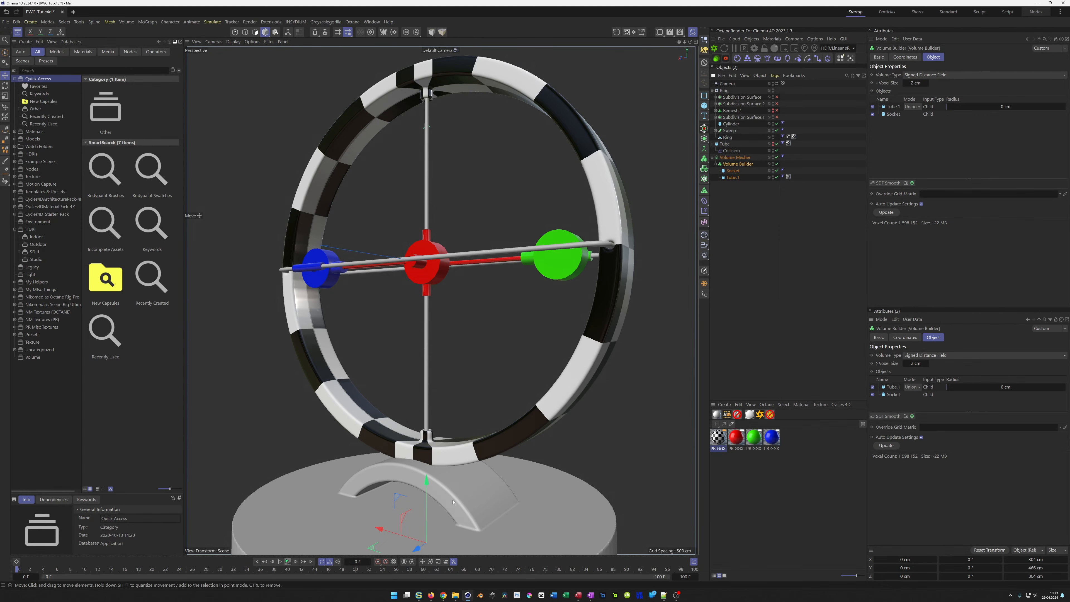
- Test Subtract mode on Tube.1, then move it into a new Volume Builder folder and set the folder's mode to Subtract
{"action": "left_click", "coordinate": [912, 106]}
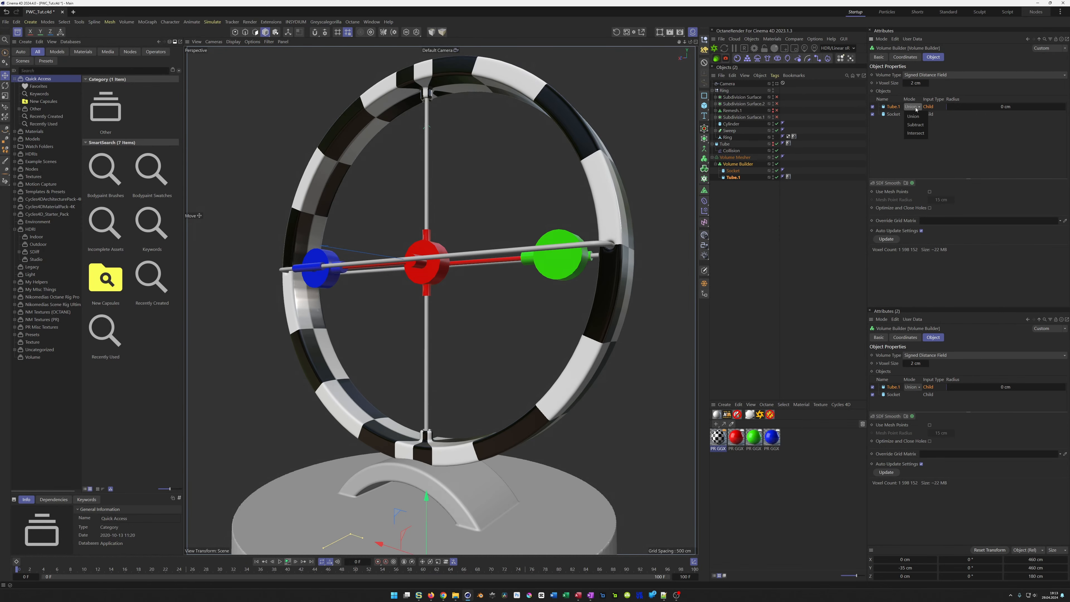
{"action": "left_click", "coordinate": [916, 128]}
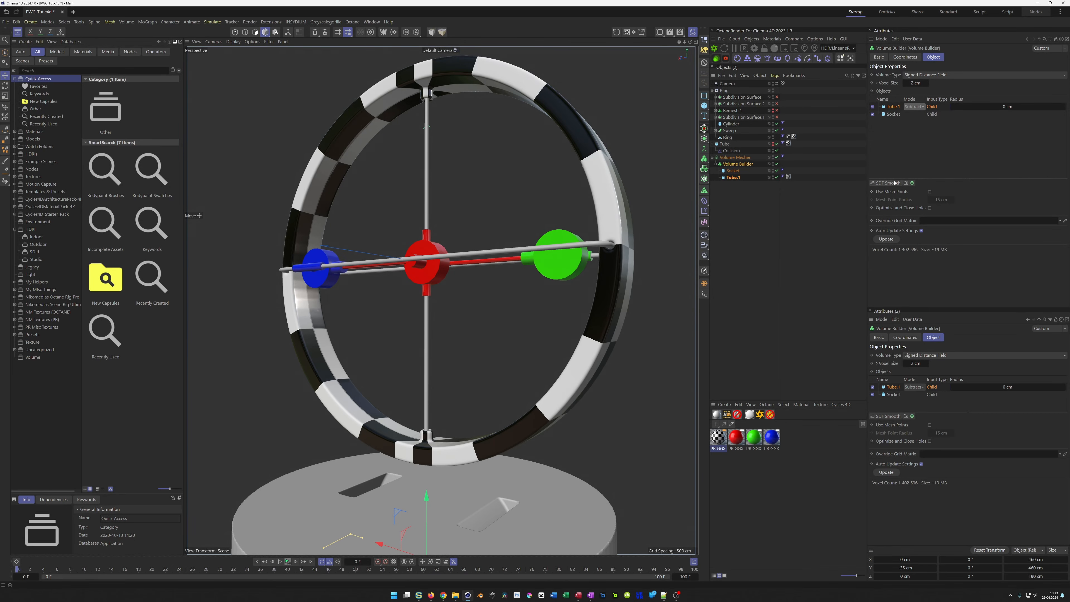
{"action": "left_click", "coordinate": [906, 183]}
{"action": "left_click_drag", "start_coordinate": [895, 115], "coordinate": [906, 115]}
{"action": "left_click", "coordinate": [924, 107]}
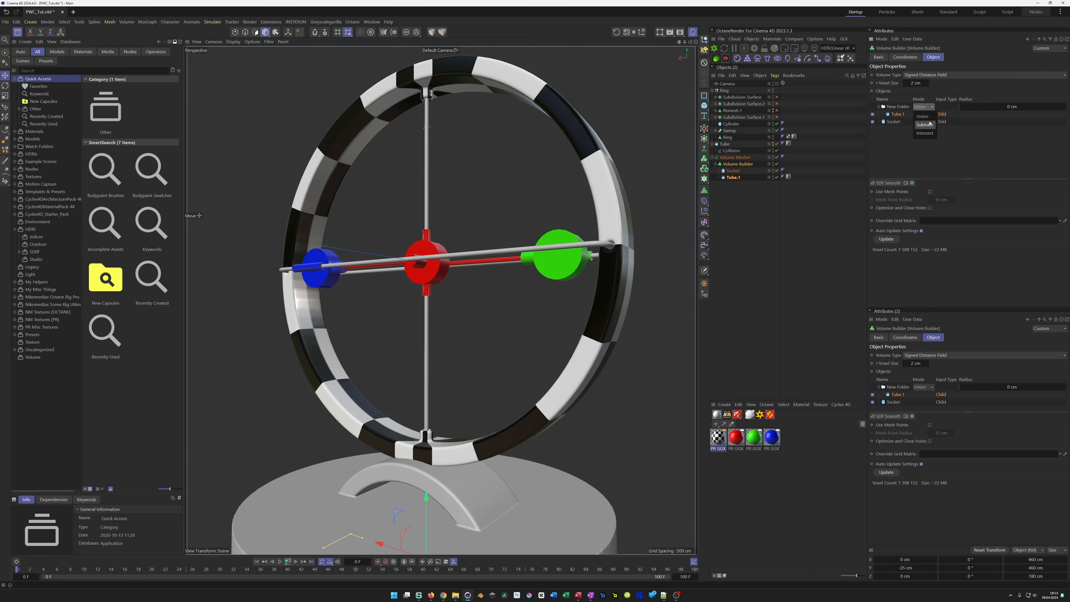
{"action": "left_click", "coordinate": [927, 119]}
- Add an SDF Dilate and Erode filter above Tube.1 in the subtract folder and show the original tube again
{"action": "left_click", "coordinate": [887, 183]}
{"action": "left_click", "coordinate": [901, 195]}
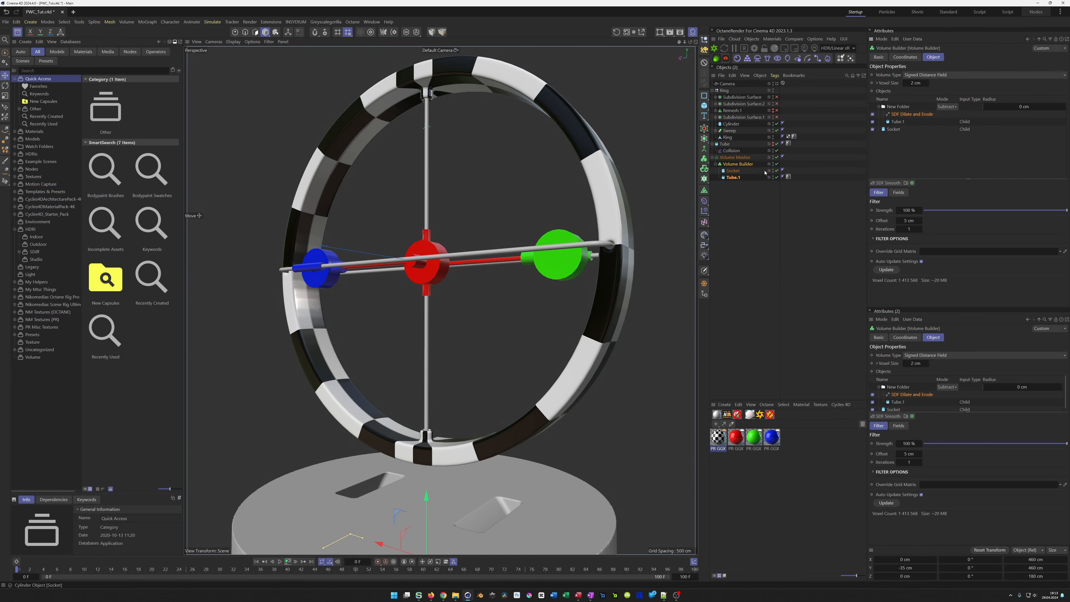
{"action": "left_click", "coordinate": [773, 145]}
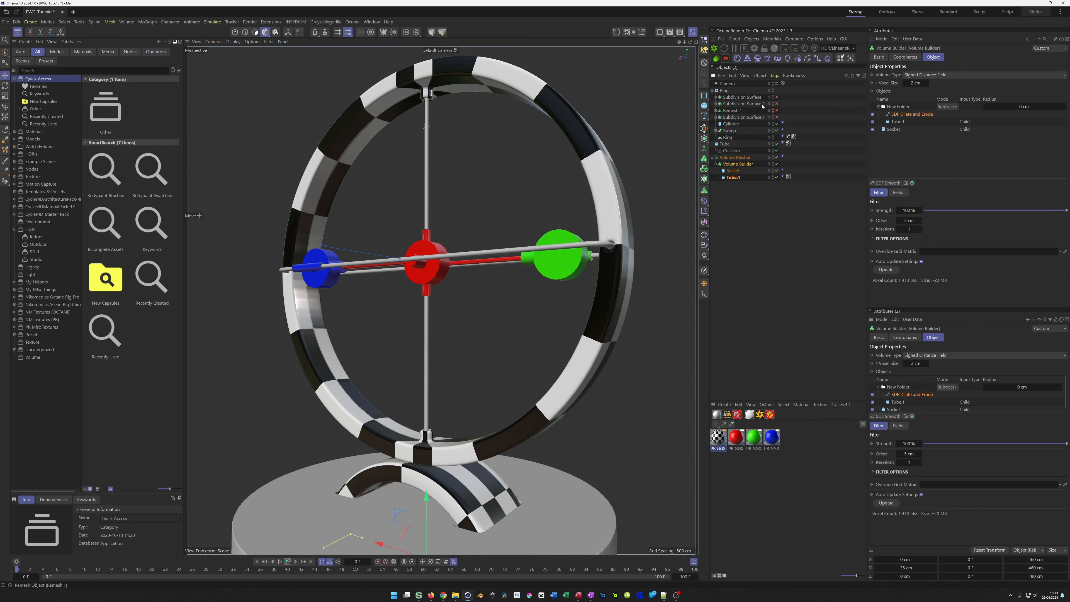
- Add an SDF Smooth filter above the subtract folder and inspect the gap where the tube enters the socket
{"action": "scroll", "coordinate": [502, 417], "scroll_direction": "up", "scroll_amount": 3}
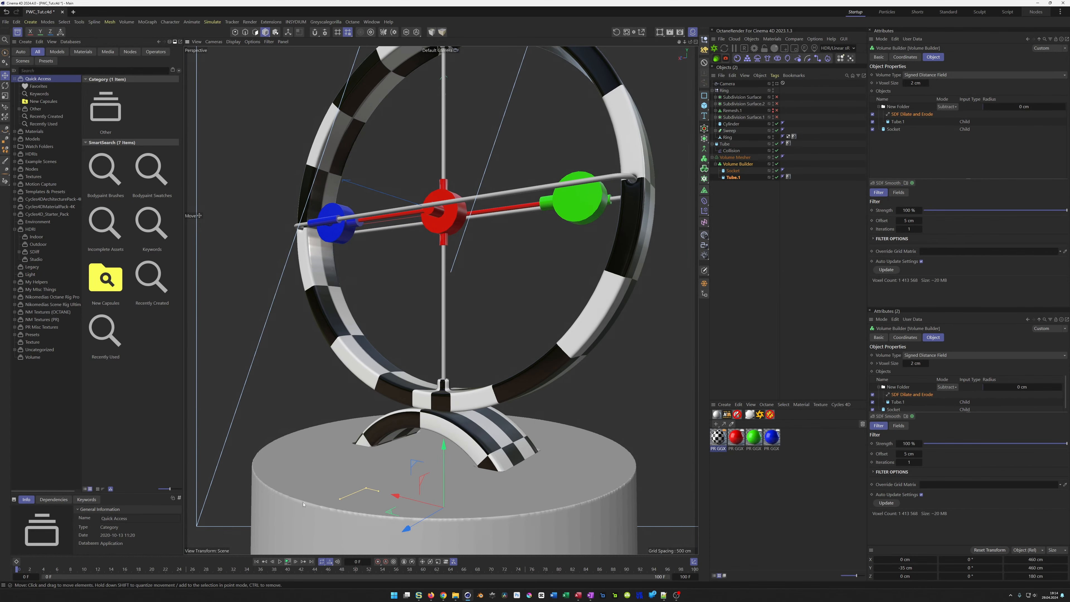
{"action": "left_click", "coordinate": [900, 107]}
{"action": "left_click", "coordinate": [884, 186]}
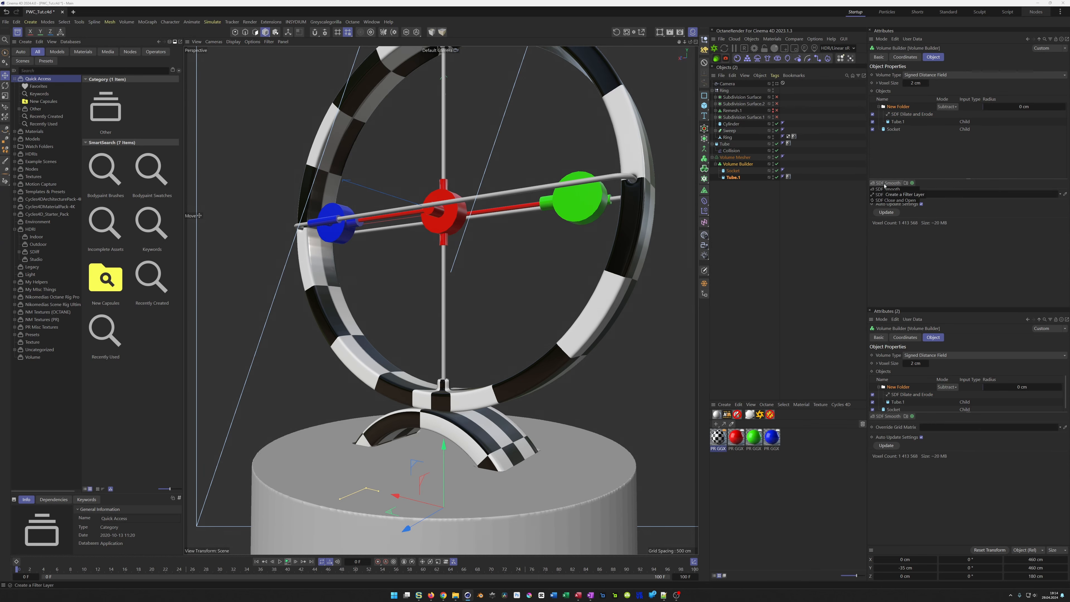
{"action": "left_click", "coordinate": [884, 189]}
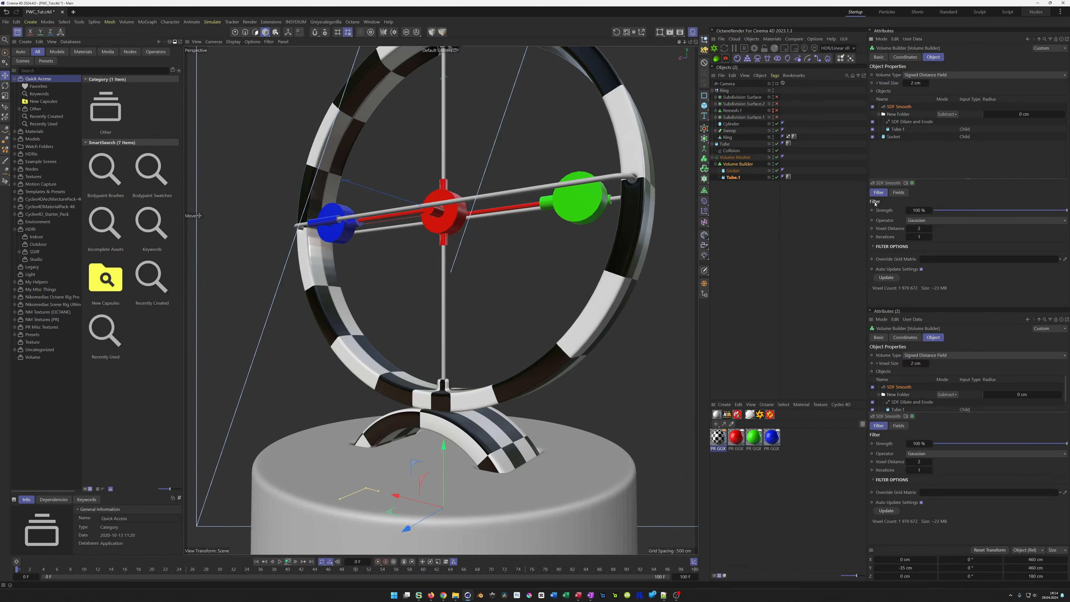
{"action": "right_click_drag", "start_coordinate": [361, 446], "coordinate": [474, 414], "text": "alt"}
{"action": "left_click_drag", "start_coordinate": [432, 416], "coordinate": [410, 435], "text": "alt"}
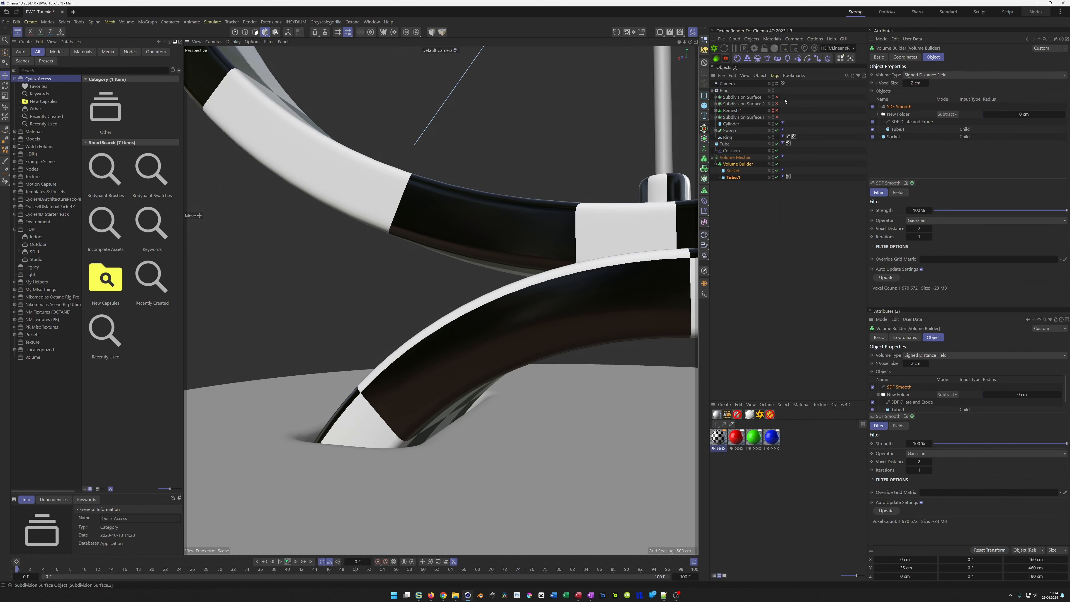
- Return to the scene camera's view, save the project and play the animation
{"action": "left_click", "coordinate": [777, 83]}
{"action": "key", "text": "ctrl+s"}
{"action": "left_click", "coordinate": [288, 562]}
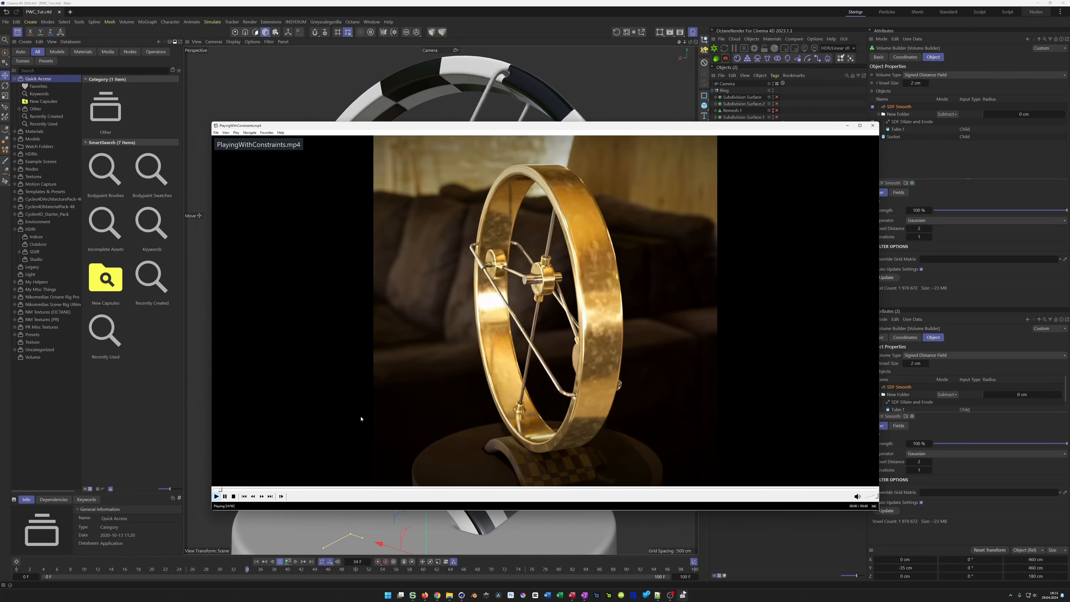
- Watch the finished render PlayingWithConstraints.mp4, adjust its volume and close the video player
{"action": "left_click", "coordinate": [872, 497]}
{"action": "left_click_drag", "start_coordinate": [872, 498], "coordinate": [865, 497]}
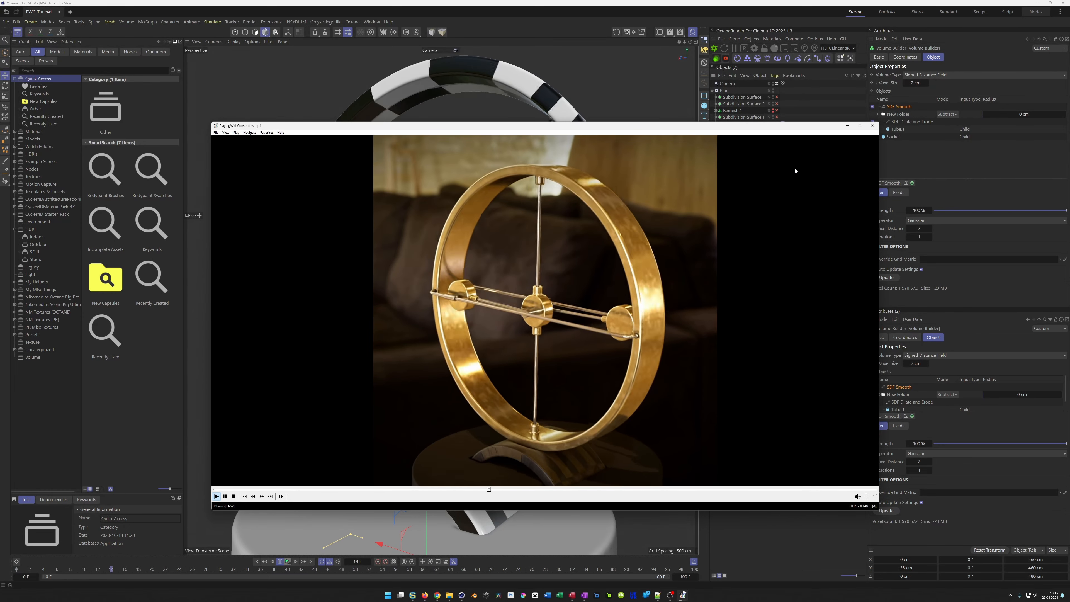
{"action": "left_click", "coordinate": [873, 125]}
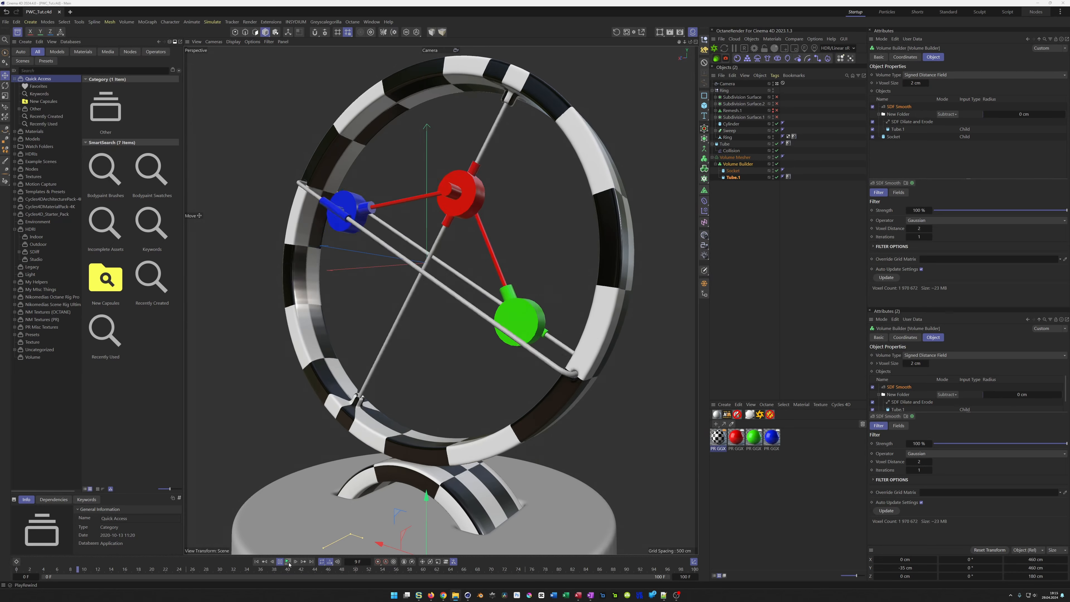
- Rewind the animation, enable the Subdivision Surface objects, and play the smoothed mechanism before returning to frame 0
{"action": "left_click", "coordinate": [256, 562]}
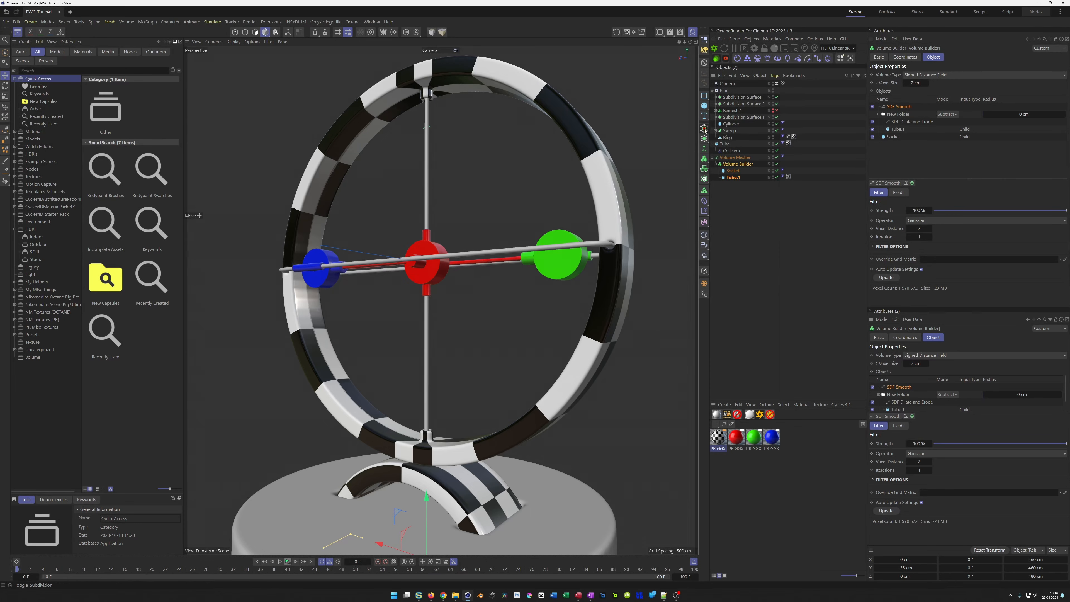
{"action": "left_click", "coordinate": [704, 127]}
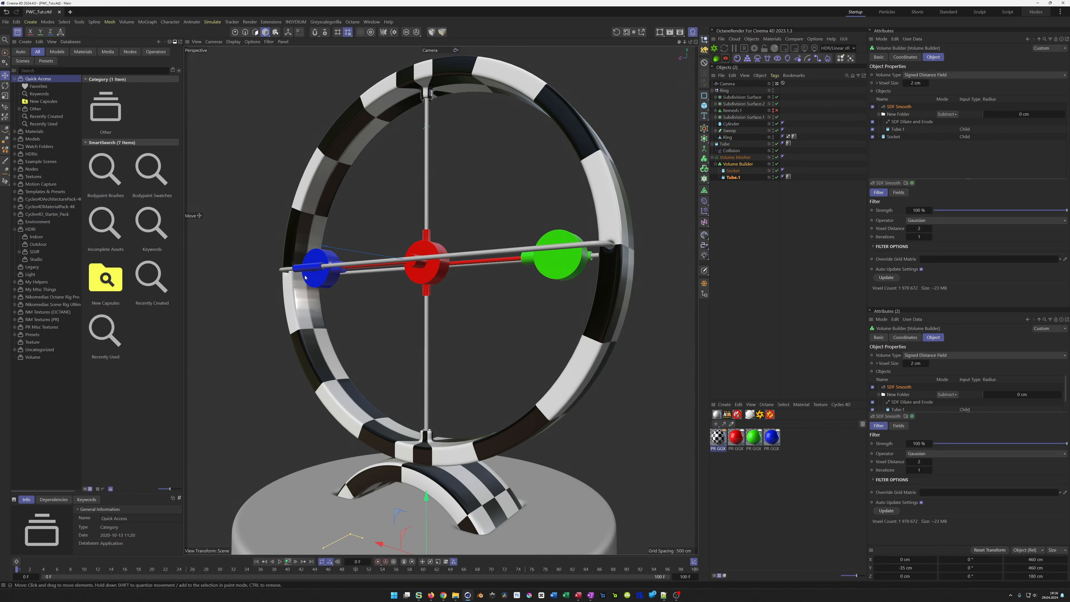
{"action": "left_click", "coordinate": [289, 562]}
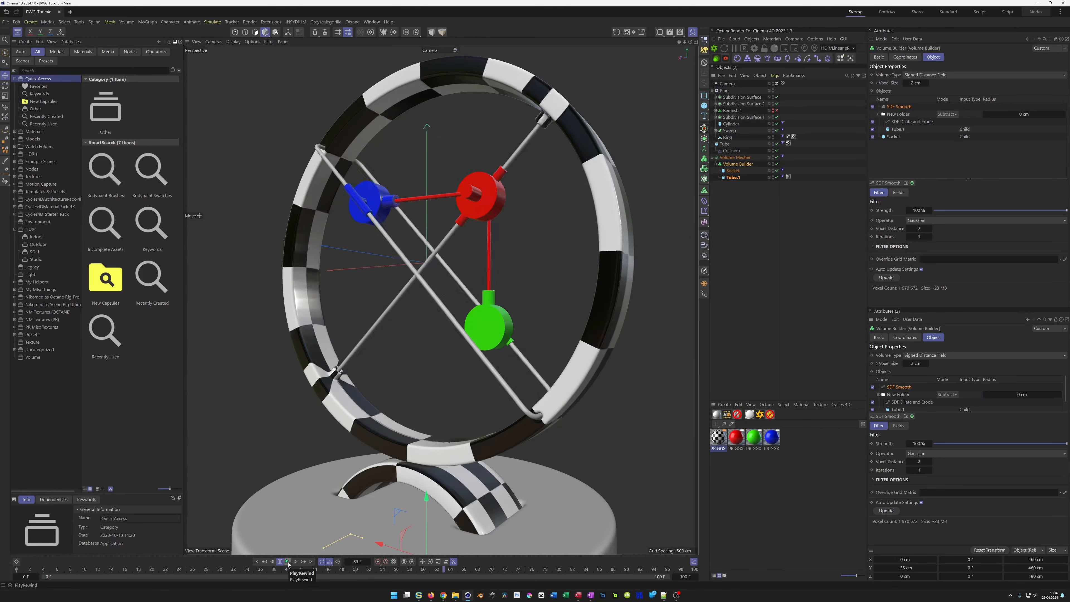
{"action": "left_click", "coordinate": [288, 563]}
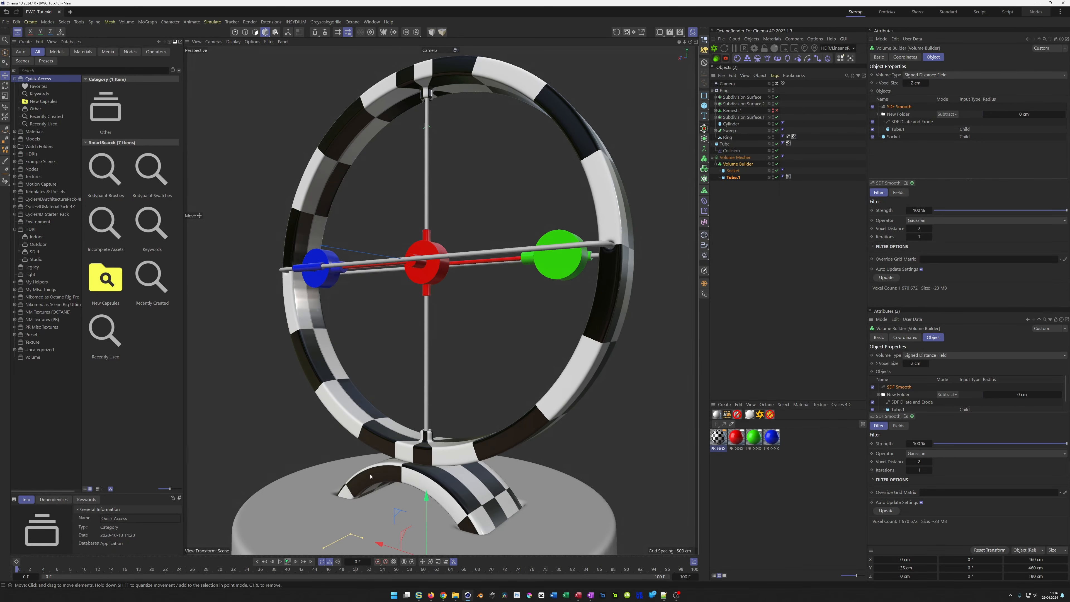